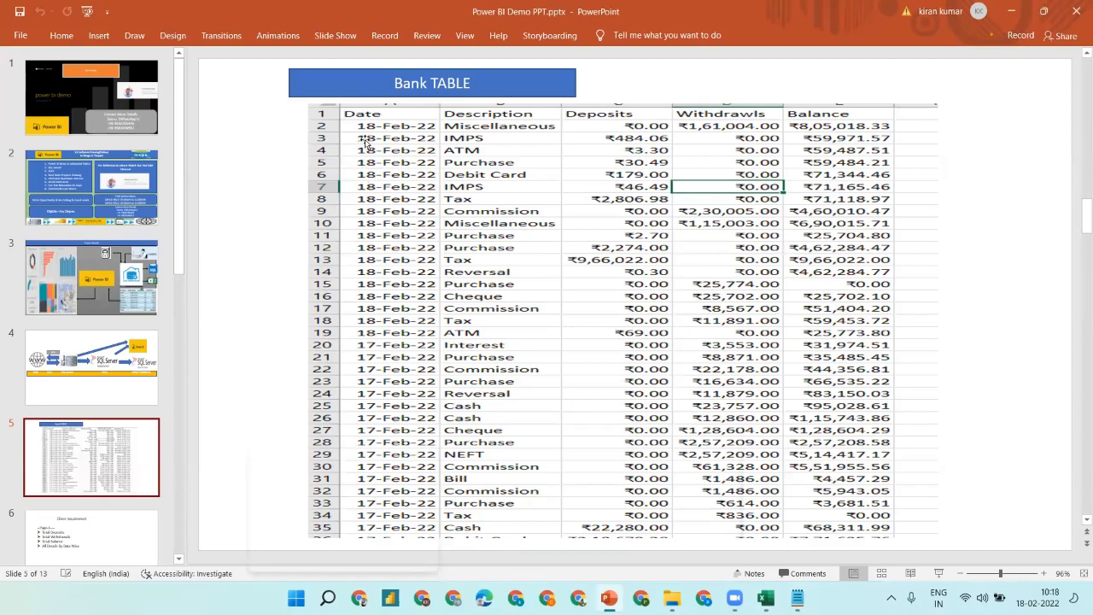
- Select the bank transaction table screenshot on PowerPoint slide 5 (Bank TABLE)
{"action": "left_click", "coordinate": [503, 184]}
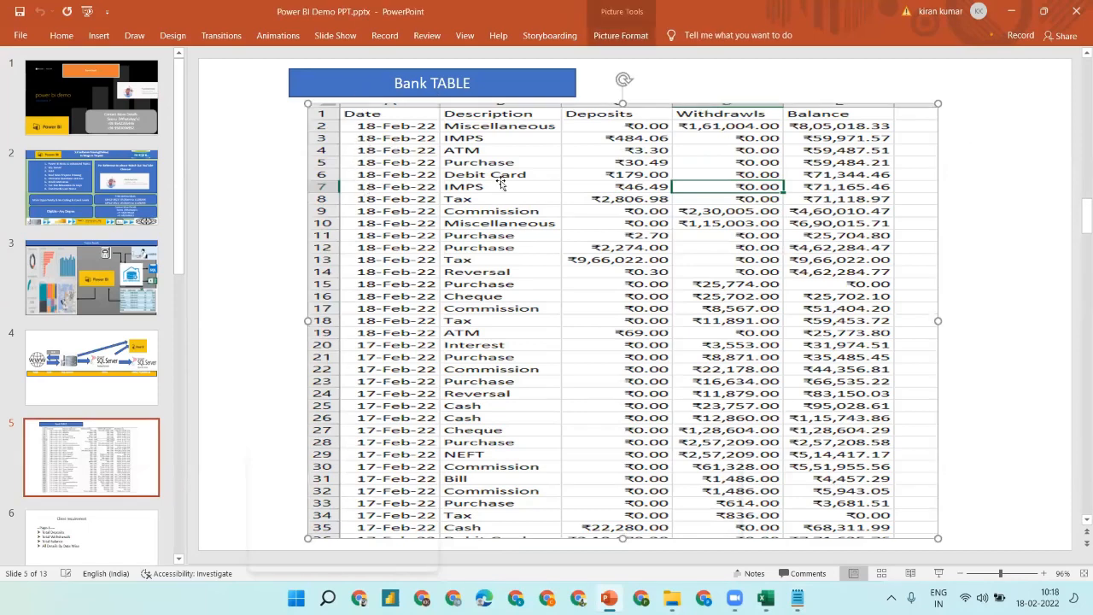
- In Bank Tran.xlsx, zoom the sheet in and widen columns D and E to show withdrawals and balances
{"action": "left_click", "coordinate": [766, 598]}
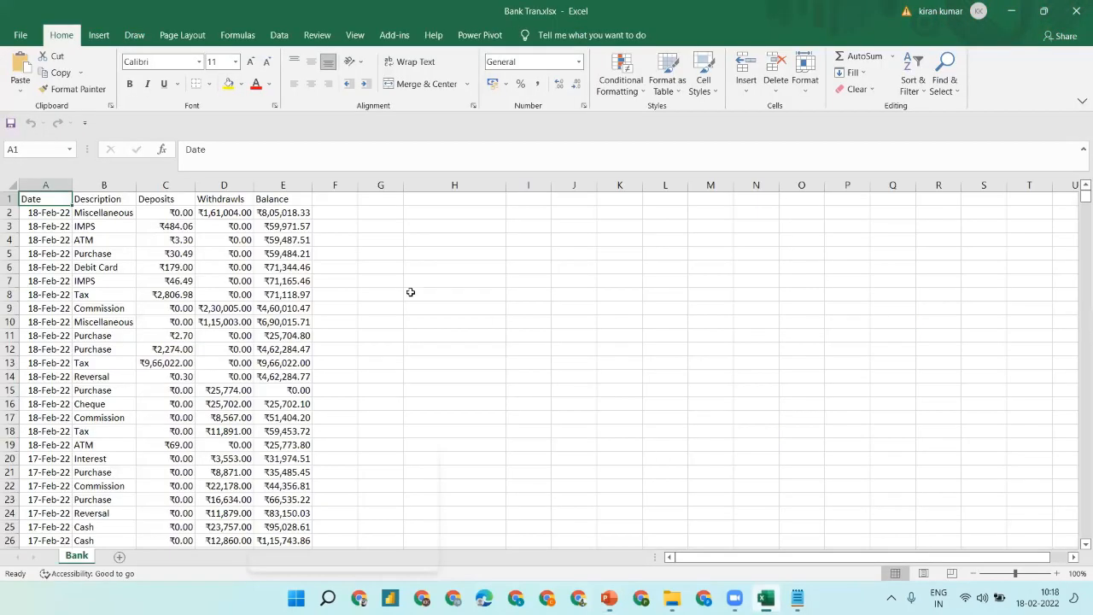
{"action": "left_click", "coordinate": [1029, 575]}
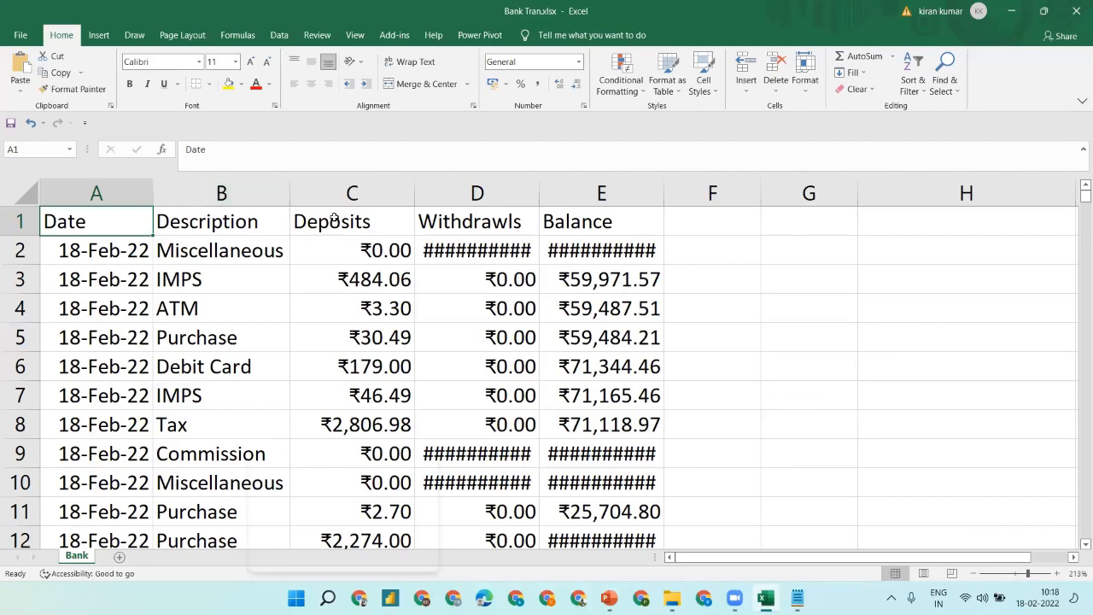
{"action": "left_click_drag", "start_coordinate": [537, 183], "coordinate": [555, 182]}
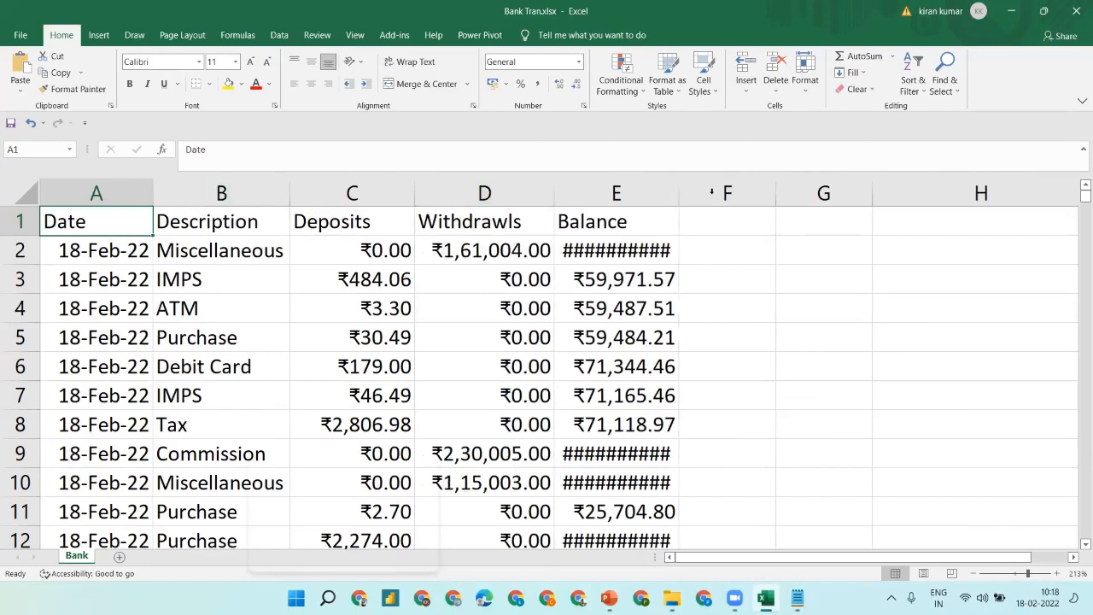
{"action": "double_click", "coordinate": [675, 186]}
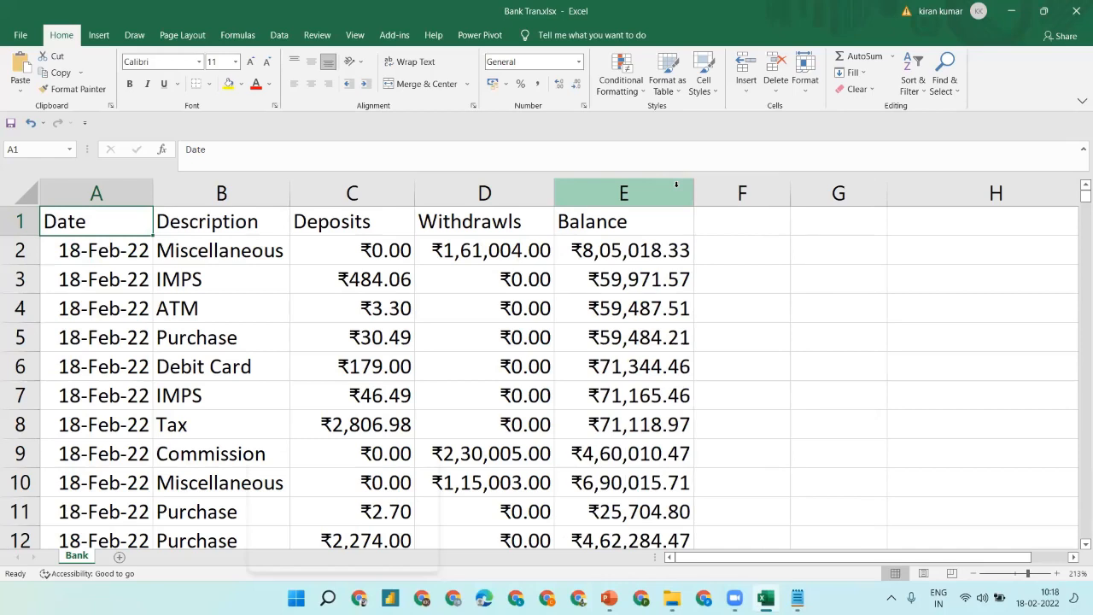
- Autofit column C so all deposit amounts show, checking the Date column and last row
{"action": "left_click", "coordinate": [91, 284]}
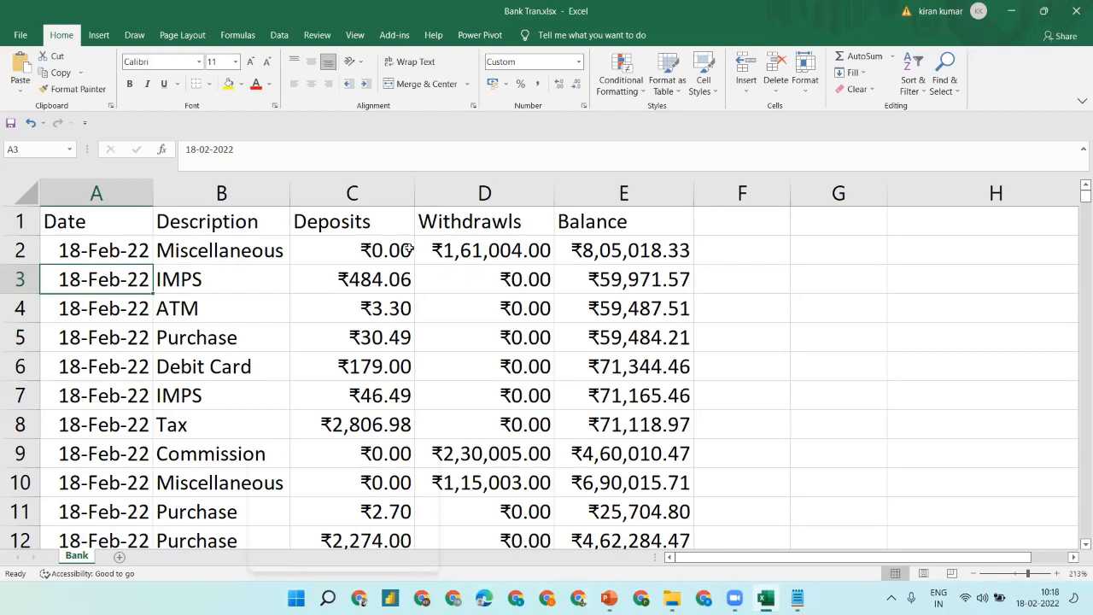
{"action": "key", "text": "Down"}
{"action": "key", "text": "Down"}
{"action": "key", "text": "Down"}
{"action": "key", "text": "Down"}
{"action": "key", "text": "Down"}
{"action": "key", "text": "Down"}
{"action": "key", "text": "Down"}
{"action": "key", "text": "Down"}
{"action": "key", "text": "Down"}
{"action": "key", "text": "Down"}
{"action": "key", "text": "Down"}
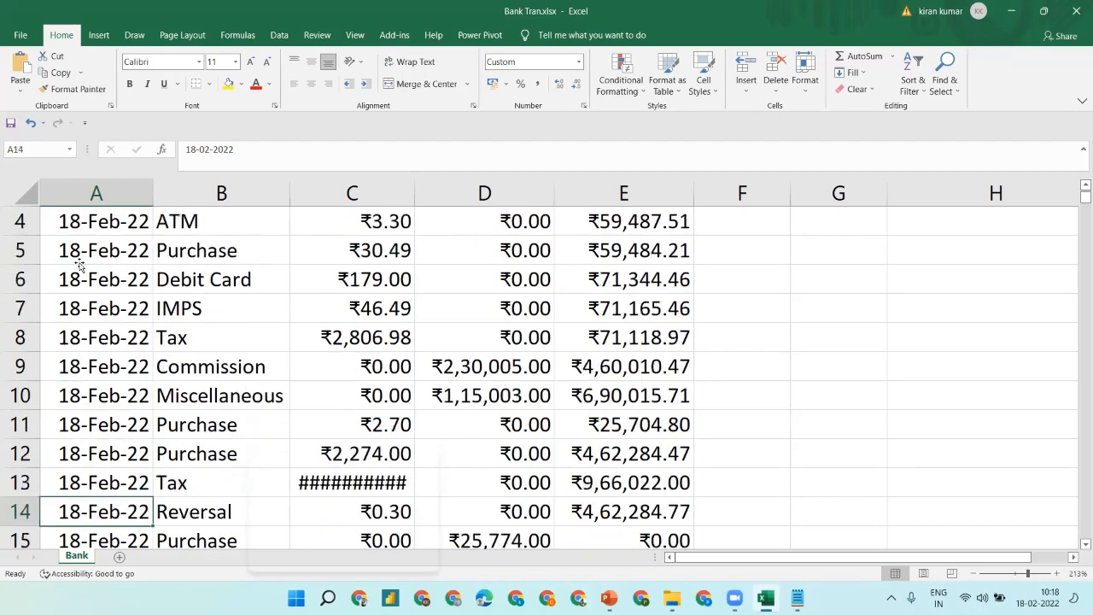
{"action": "key", "text": "Down"}
{"action": "key", "text": "Down"}
{"action": "key", "text": "Down"}
{"action": "key", "text": "Down"}
{"action": "key", "text": "Down"}
{"action": "key", "text": "Down"}
{"action": "key", "text": "Down"}
{"action": "key", "text": "Down"}
{"action": "key", "text": "Down"}
{"action": "key", "text": "Down"}
{"action": "key", "text": "Down"}
{"action": "key", "text": "Down"}
{"action": "key", "text": "Down"}
{"action": "key", "text": "Down"}
{"action": "key", "text": "Down"}
{"action": "key", "text": "Down"}
{"action": "key", "text": "Down"}
{"action": "key", "text": "Down"}
{"action": "key", "text": "Down"}
{"action": "key", "text": "Down"}
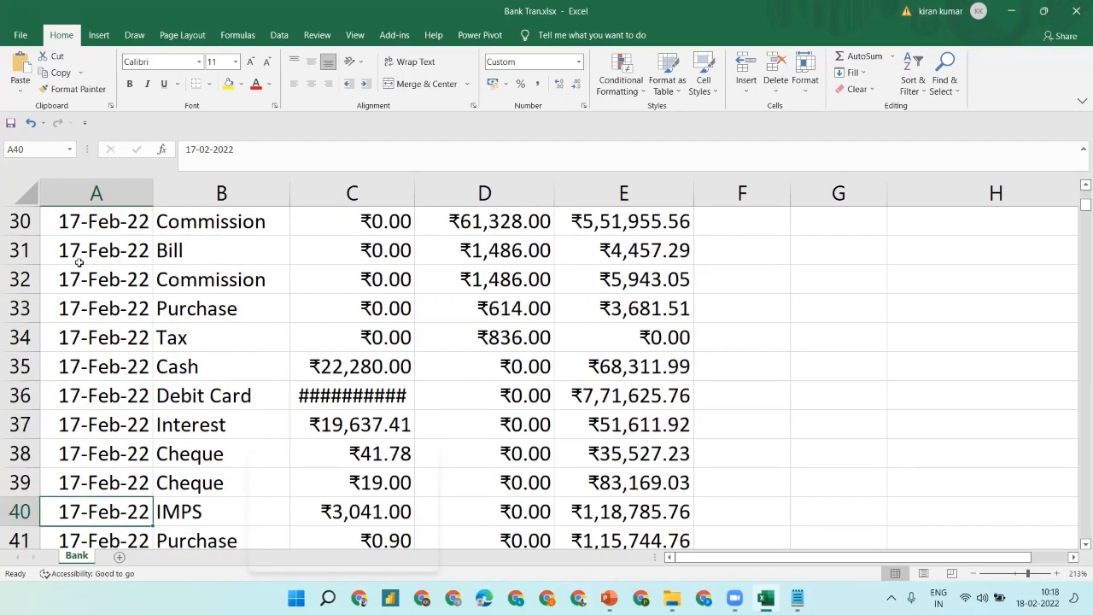
{"action": "key", "text": "Up"}
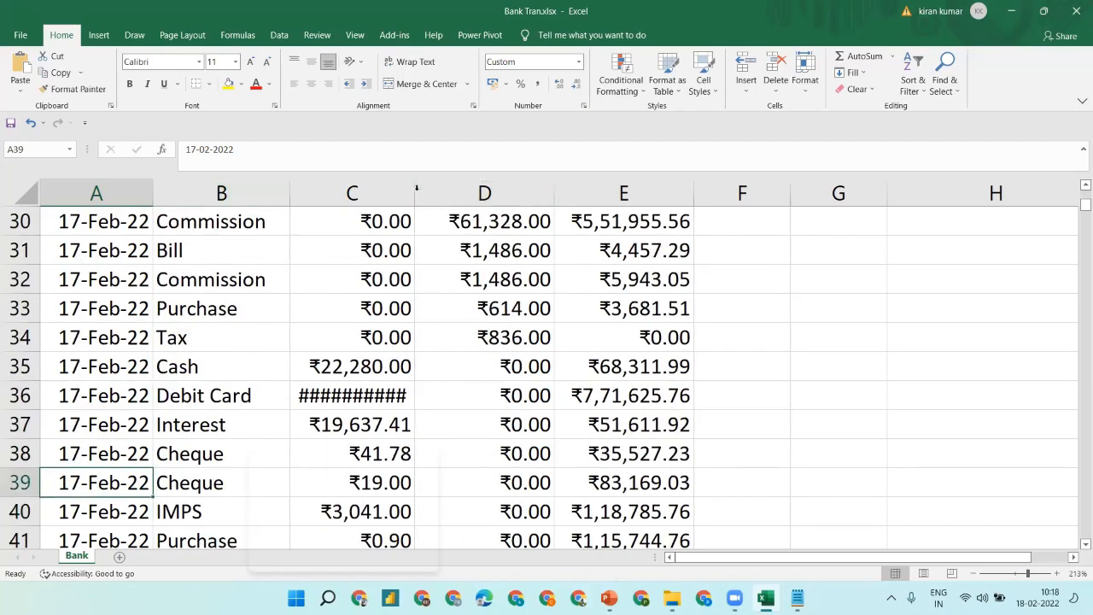
{"action": "double_click", "coordinate": [415, 193]}
{"action": "left_click", "coordinate": [134, 308]}
{"action": "key", "text": "ctrl+Down"}
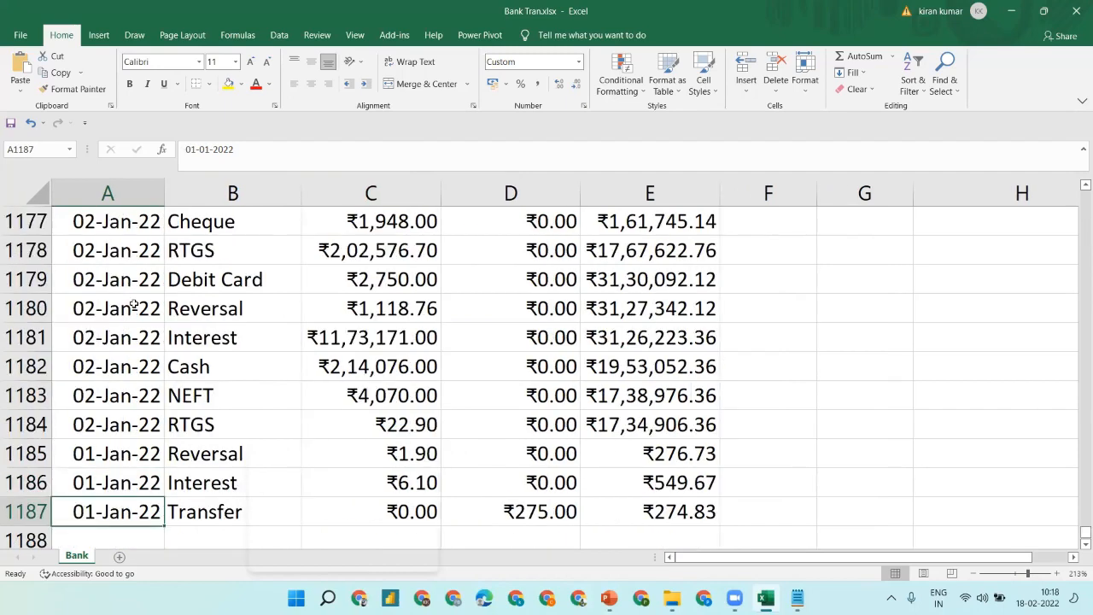
{"action": "key", "text": "ctrl+Up"}
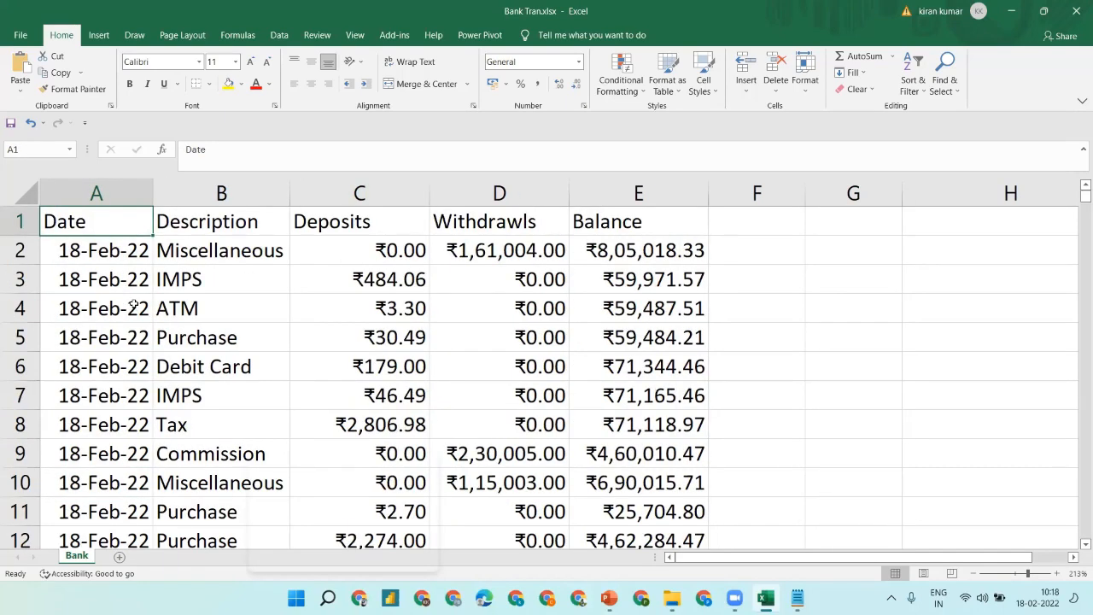
- Select the 18-Feb deposits C2:C19 to read their ₹9,71,918.32 sum in the status bar
{"action": "left_click", "coordinate": [103, 281]}
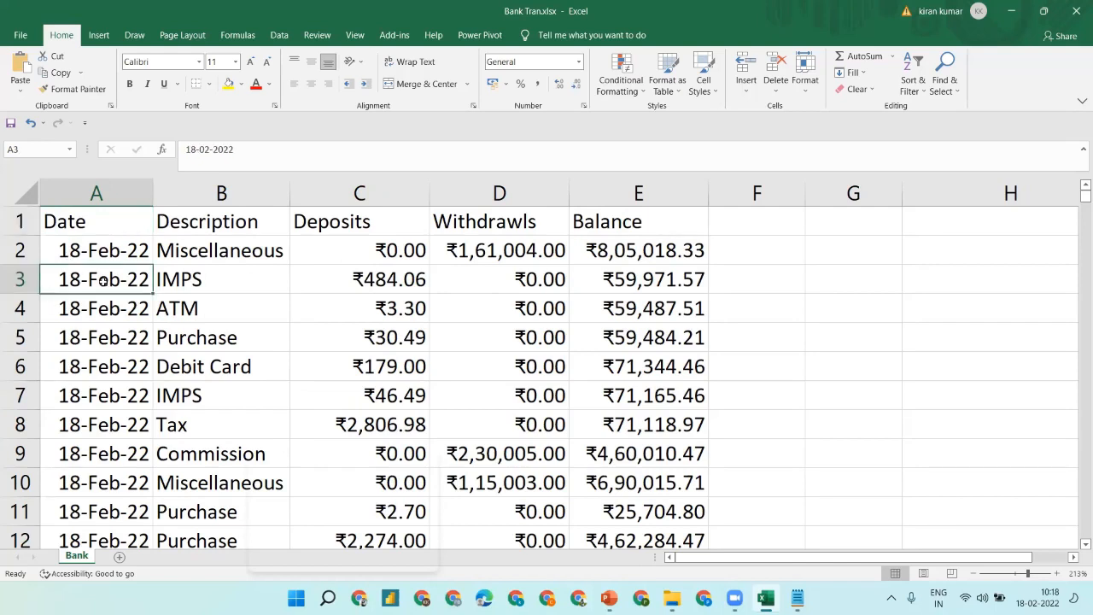
{"action": "left_click", "coordinate": [412, 239]}
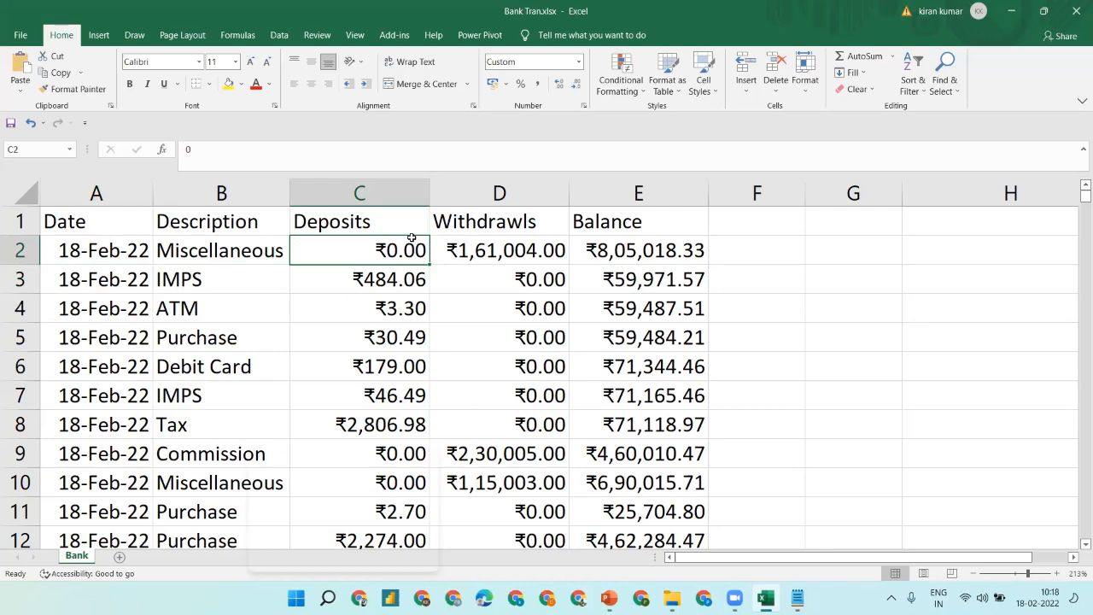
{"action": "key", "text": "Down"}
{"action": "key", "text": "Up"}
{"action": "key", "text": "shift+Down"}
{"action": "key", "text": "shift+Down"}
{"action": "key", "text": "shift+Down"}
{"action": "key", "text": "shift+Down"}
{"action": "key", "text": "shift+Down"}
{"action": "key", "text": "shift+Down"}
{"action": "key", "text": "shift+Down"}
{"action": "key", "text": "shift+Down"}
{"action": "key", "text": "shift+Down"}
{"action": "key", "text": "shift+Down"}
{"action": "key", "text": "shift+Down"}
{"action": "key", "text": "shift+Down"}
{"action": "key", "text": "shift+Down"}
{"action": "key", "text": "shift+Down"}
{"action": "key", "text": "shift+Down"}
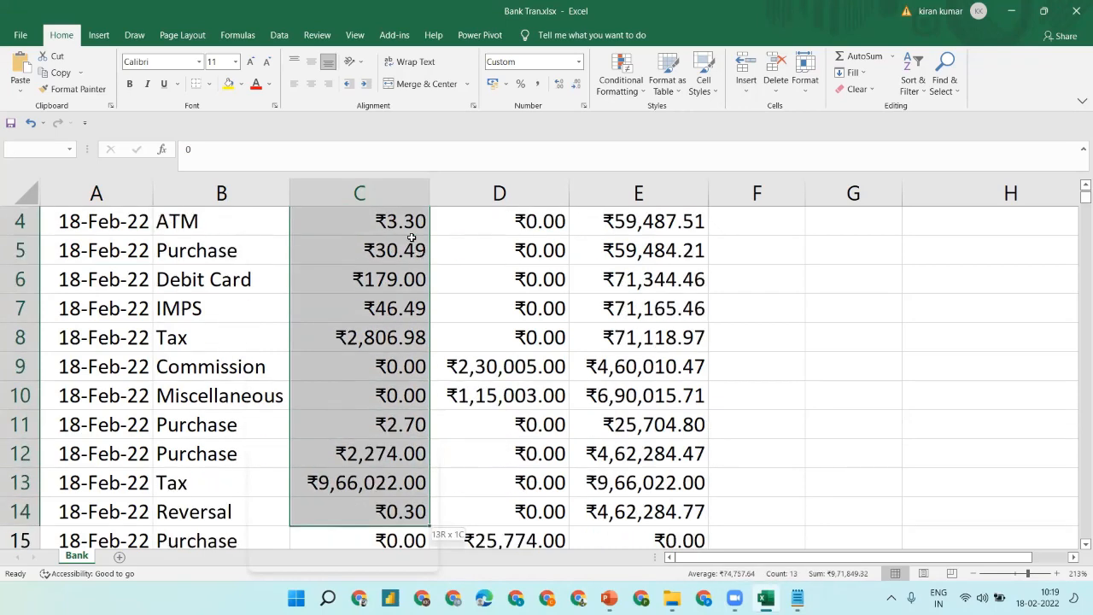
{"action": "key", "text": "shift+Down"}
{"action": "key", "text": "shift+Down"}
{"action": "key", "text": "shift+Down"}
{"action": "key", "text": "shift+Down"}
{"action": "key", "text": "shift+Down"}
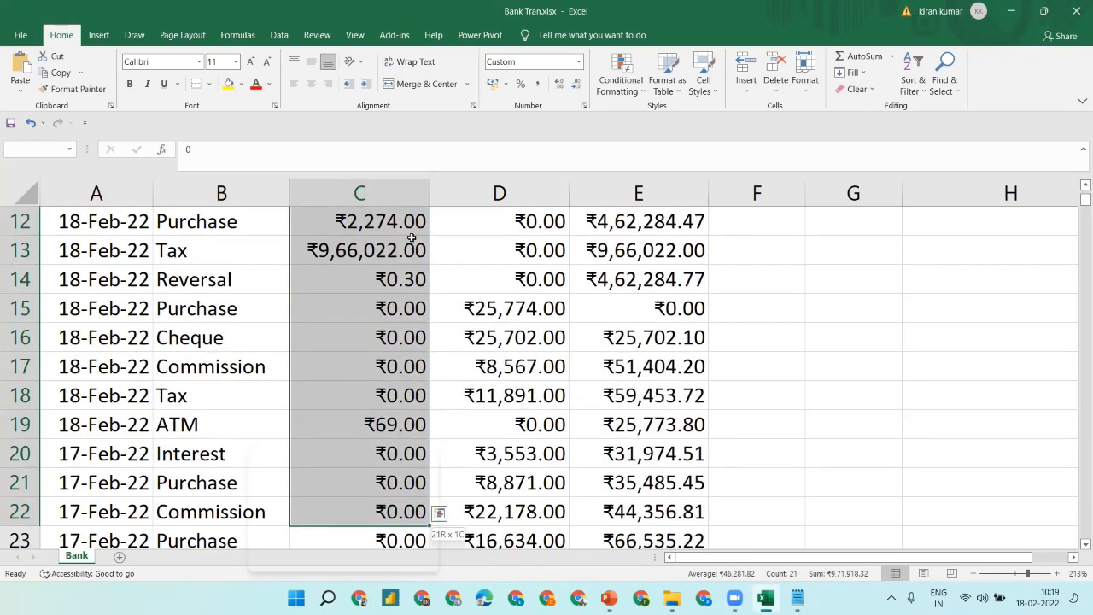
{"action": "key", "text": "shift+Up"}
{"action": "key", "text": "shift+Up"}
{"action": "key", "text": "shift+Up"}
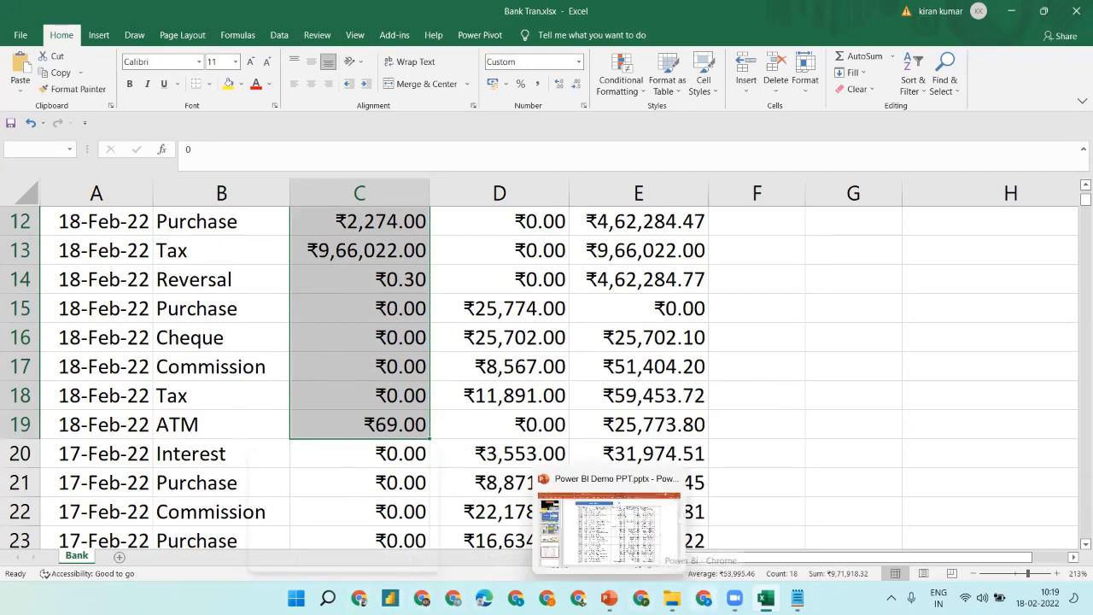
- Back in PowerPoint, stretch the Bank TABLE screenshot wider toward the slide's right edge
{"action": "mouse_move", "coordinate": [672, 598]}
{"action": "left_click", "coordinate": [609, 598]}
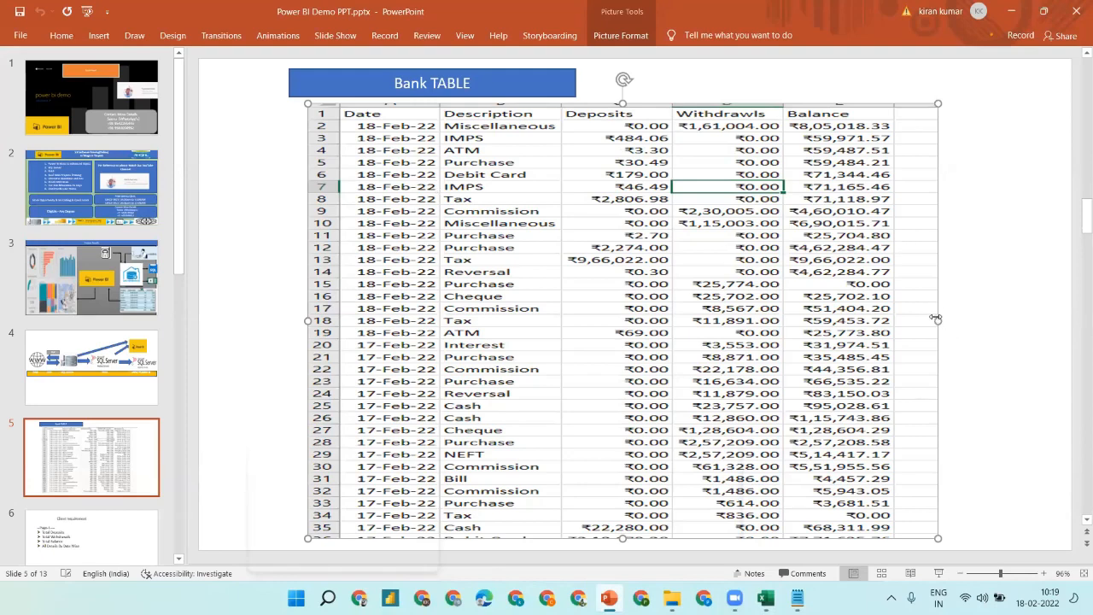
{"action": "left_click_drag", "start_coordinate": [938, 321], "coordinate": [999, 323]}
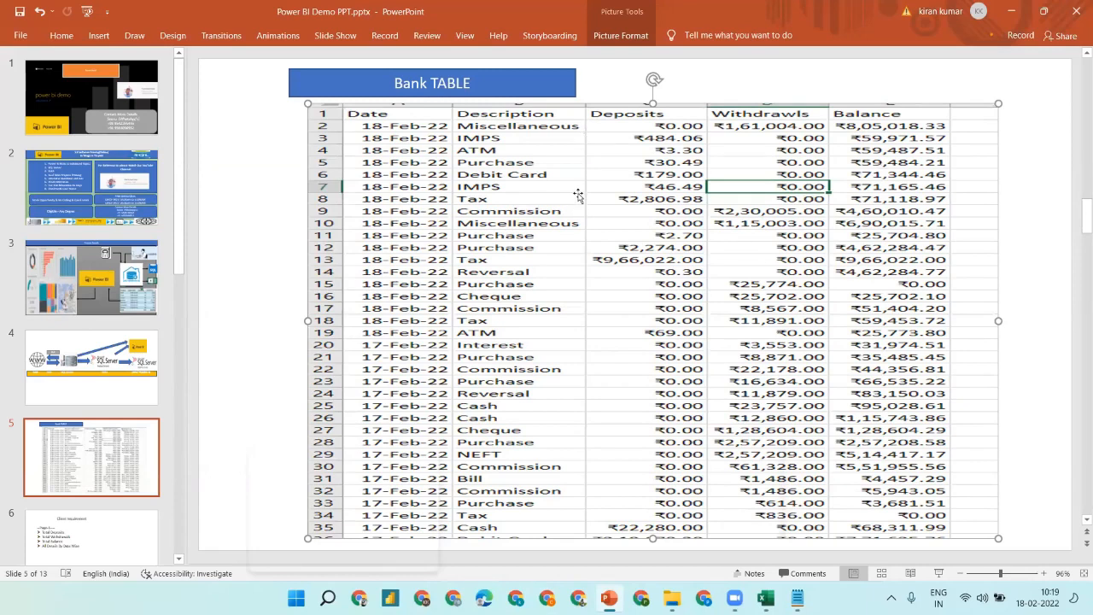
- Flip between the Bank TABLE and Bank Transaction Report slides, settle on Power BI Parts, then bring up Power BI
{"action": "left_click", "coordinate": [108, 545]}
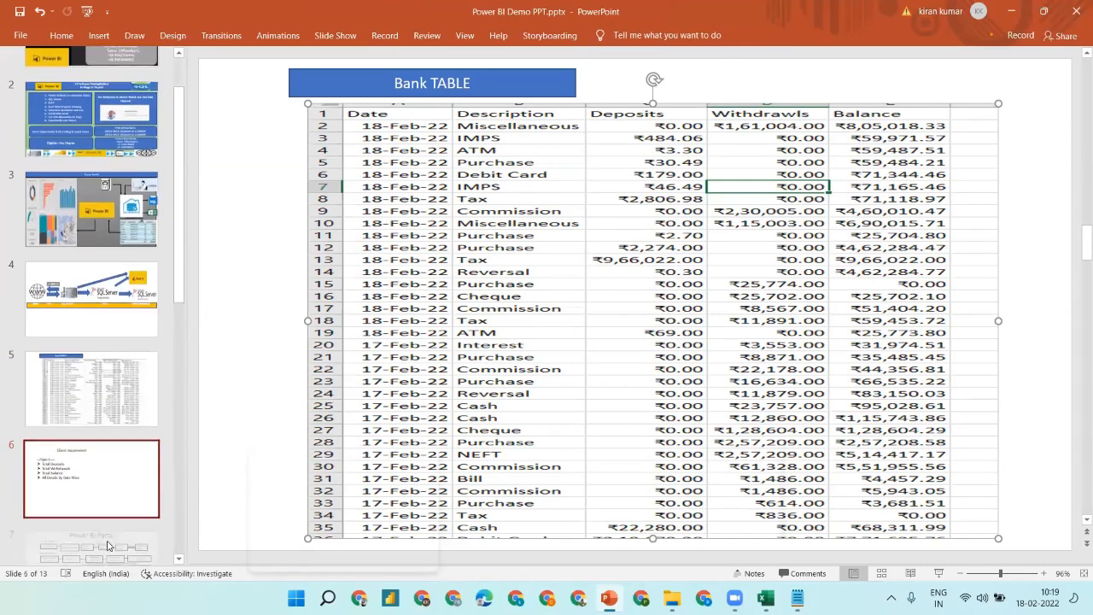
{"action": "left_click", "coordinate": [108, 546]}
{"action": "left_click", "coordinate": [108, 546]}
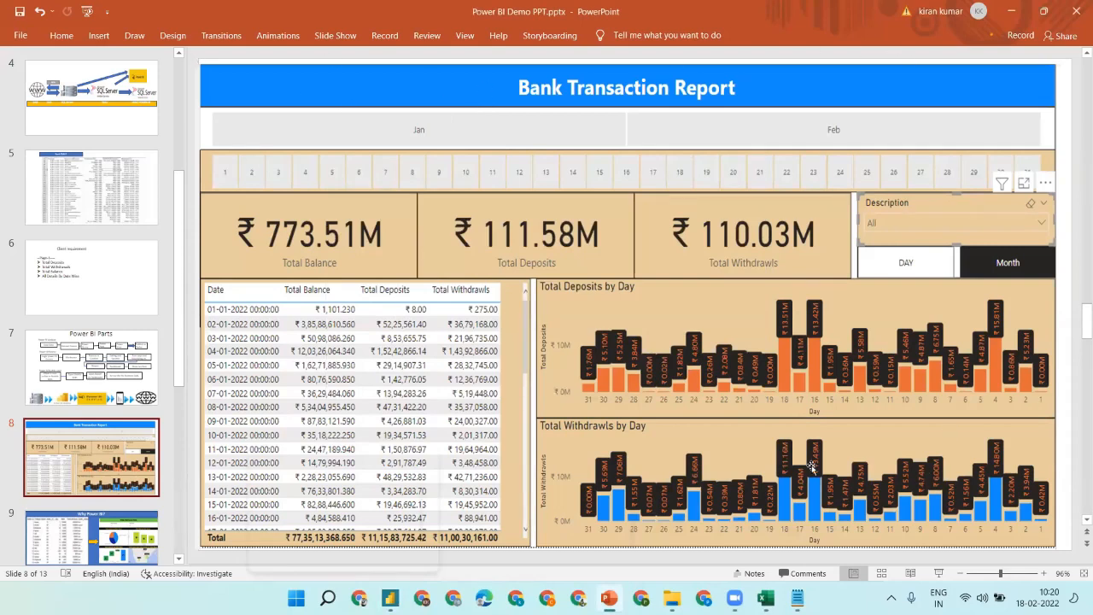
{"action": "left_click", "coordinate": [86, 171]}
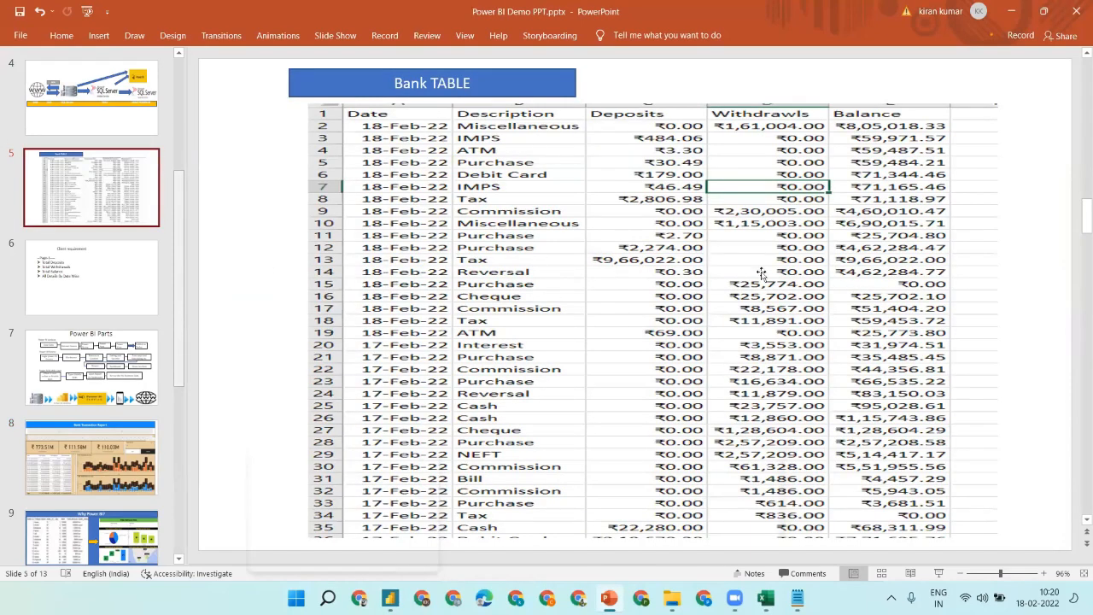
{"action": "left_click", "coordinate": [111, 450]}
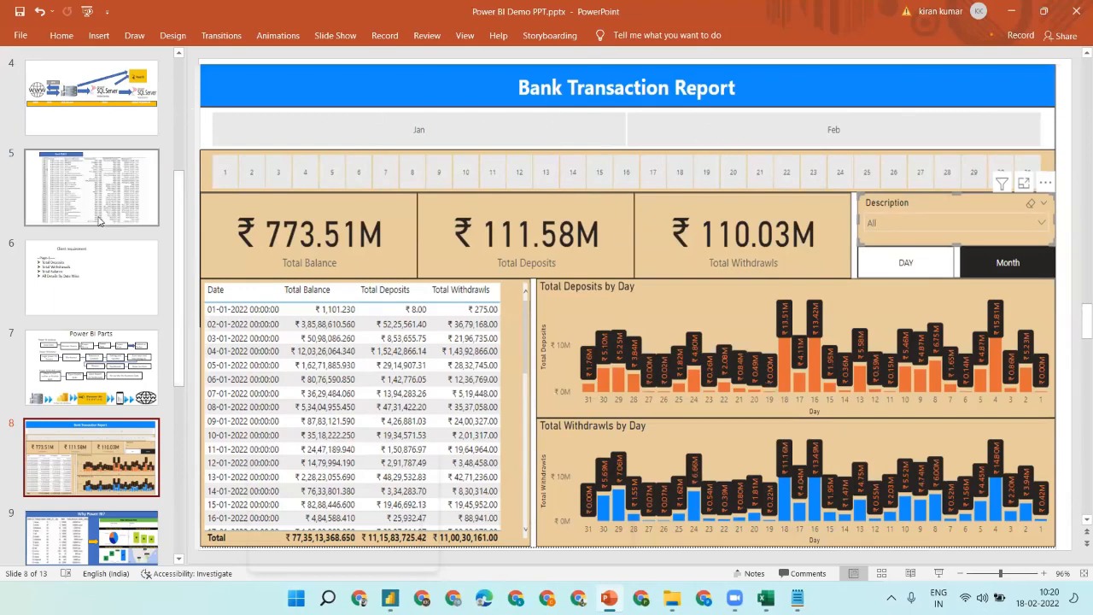
{"action": "left_click", "coordinate": [91, 187]}
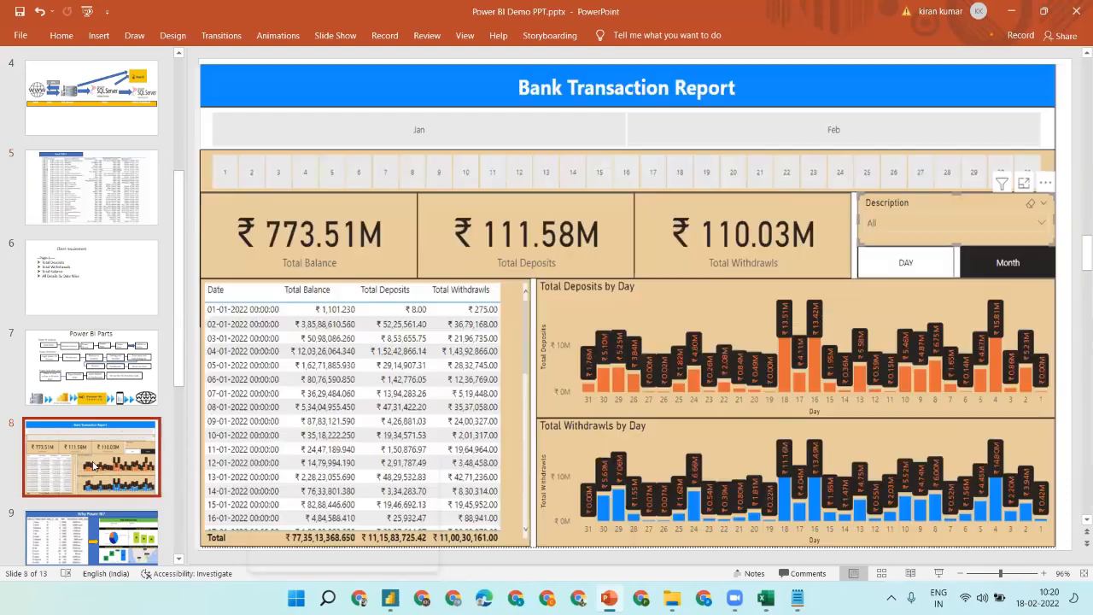
{"action": "left_click", "coordinate": [94, 466]}
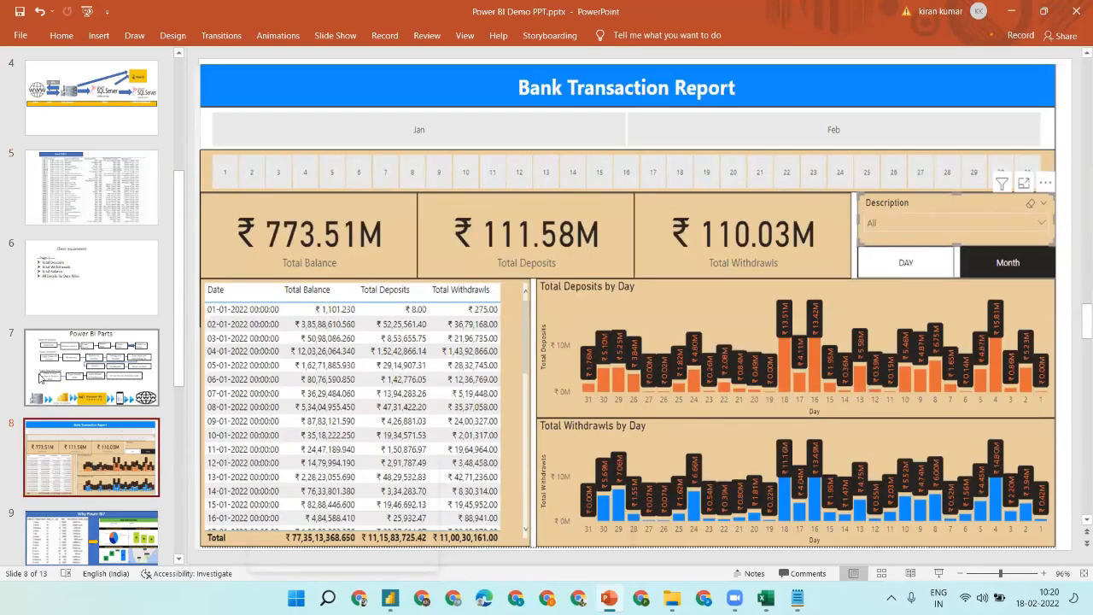
{"action": "key", "text": "Up"}
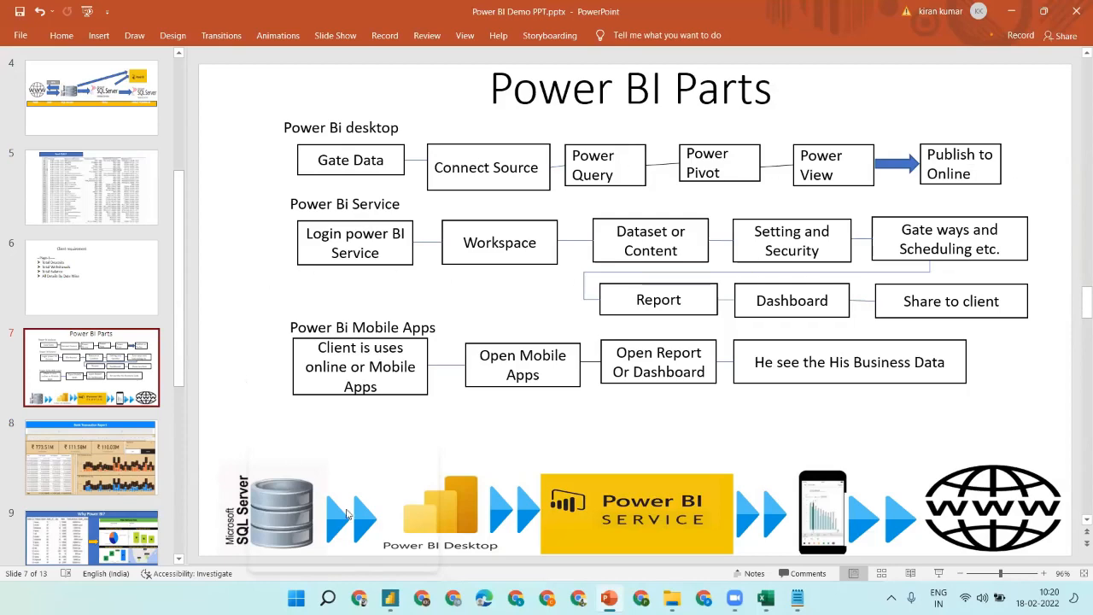
{"action": "left_click", "coordinate": [390, 597]}
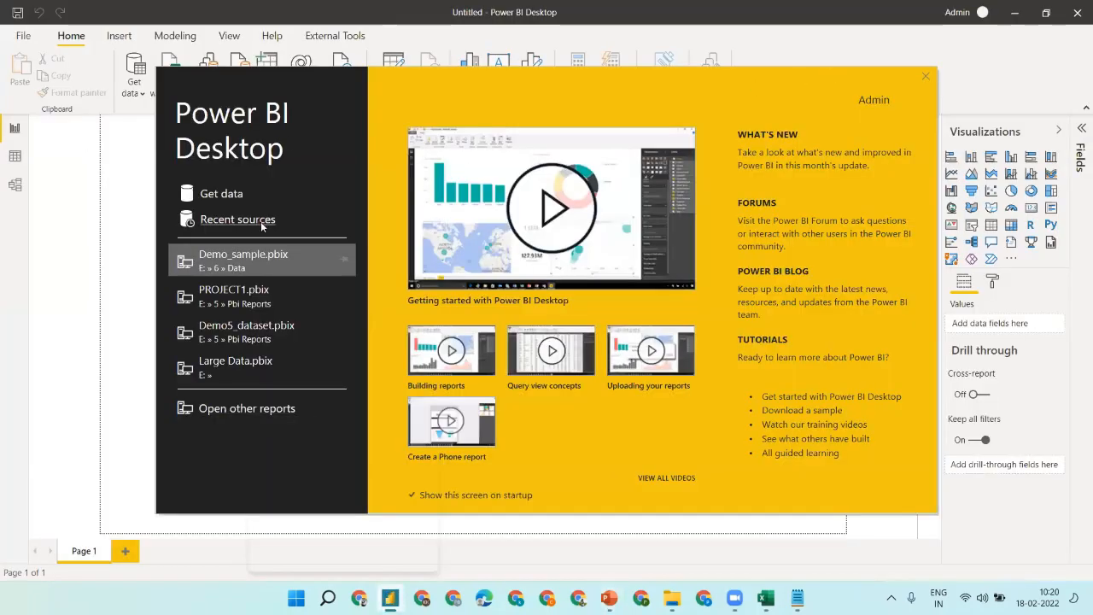
- Open Demo_sample.pbix from Power BI Desktop's recent files list
{"action": "left_click", "coordinate": [255, 260]}
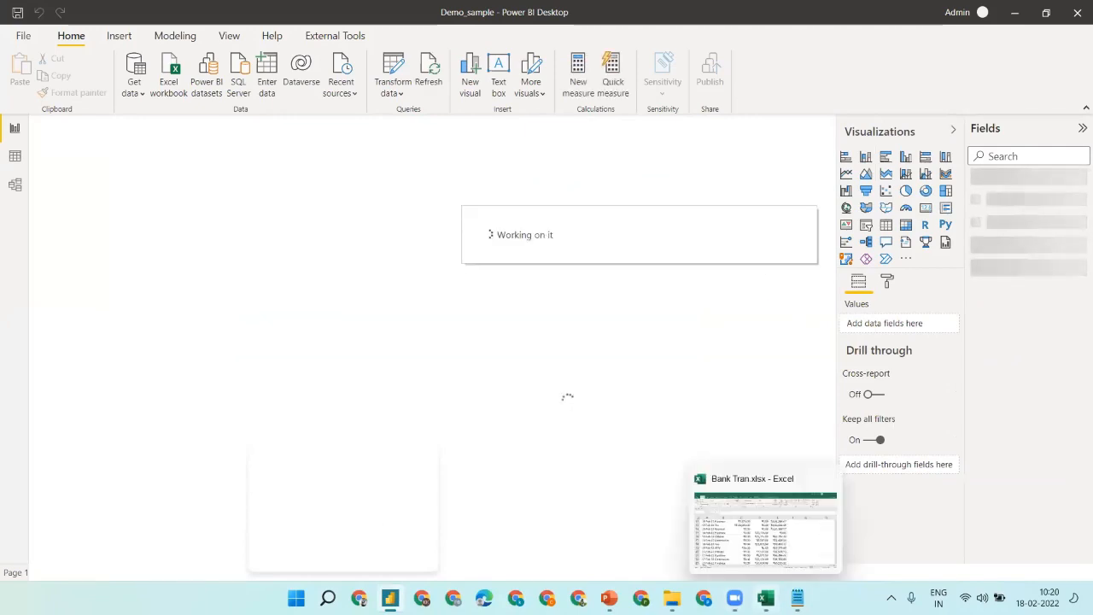
- Check withdrawal cell D14 in Bank Tran.xlsx, then return to the Power BI report
{"action": "key", "text": "alt+Tab"}
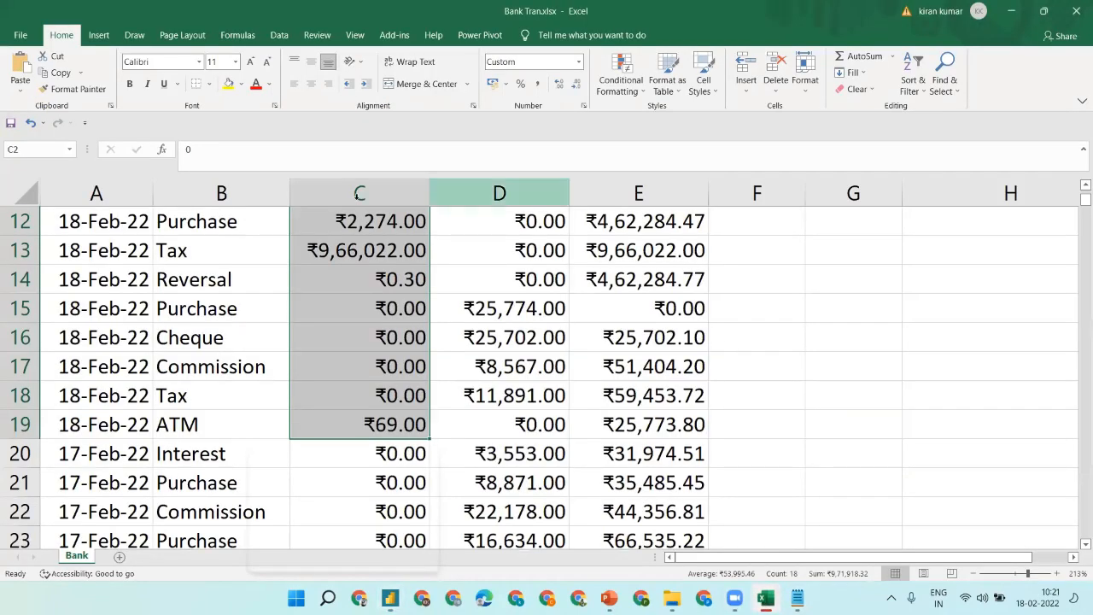
{"action": "left_click", "coordinate": [500, 289]}
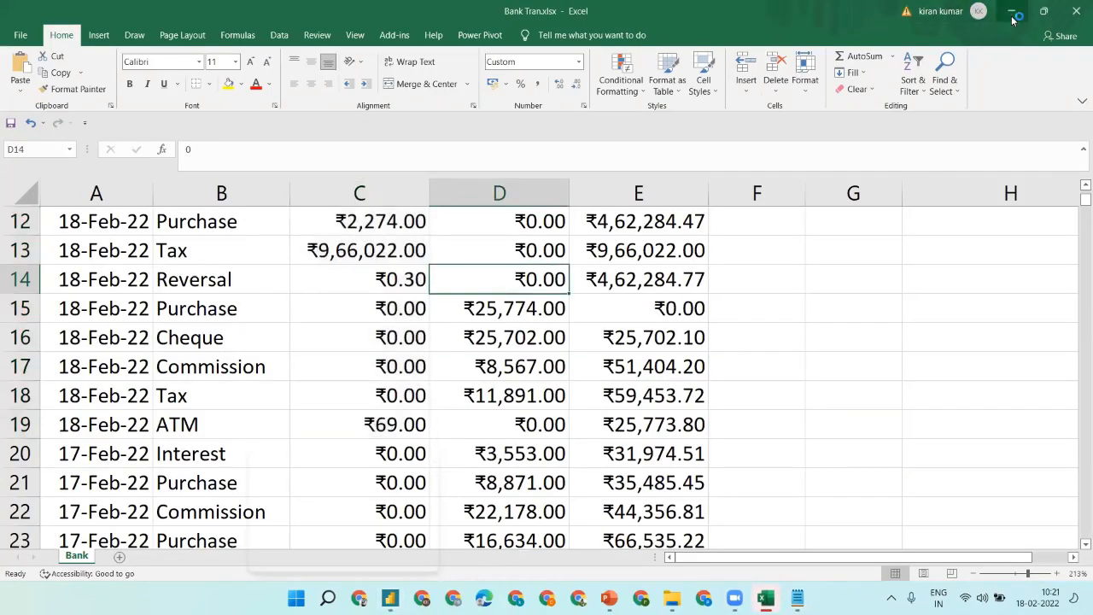
{"action": "key", "text": "alt+Tab"}
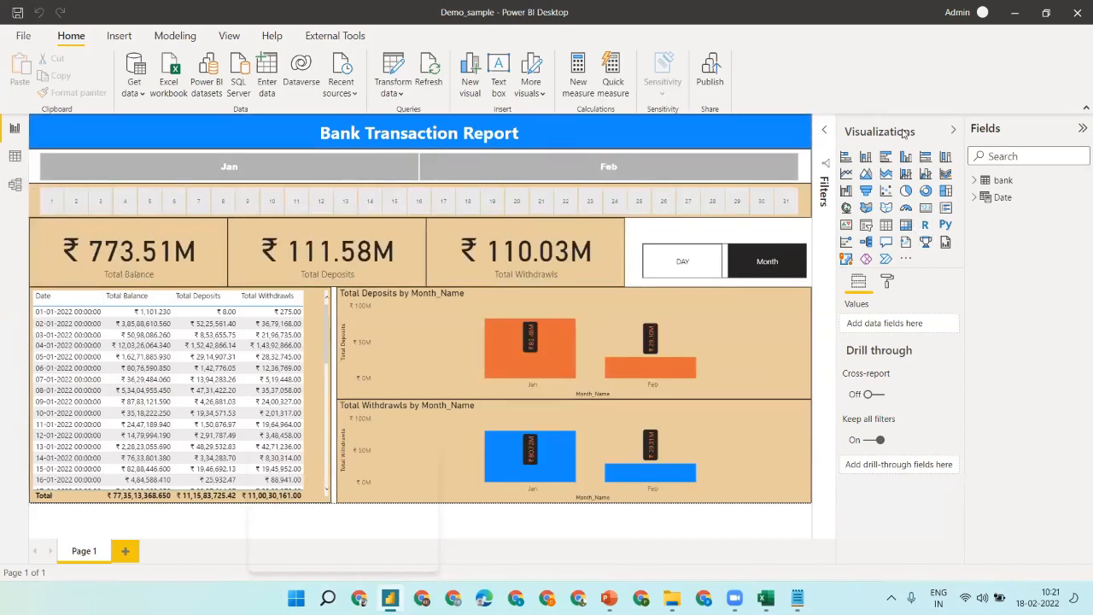
- Collapse the Visualizations and Fields panes and switch to the simplified ribbon
{"action": "left_click", "coordinate": [955, 130]}
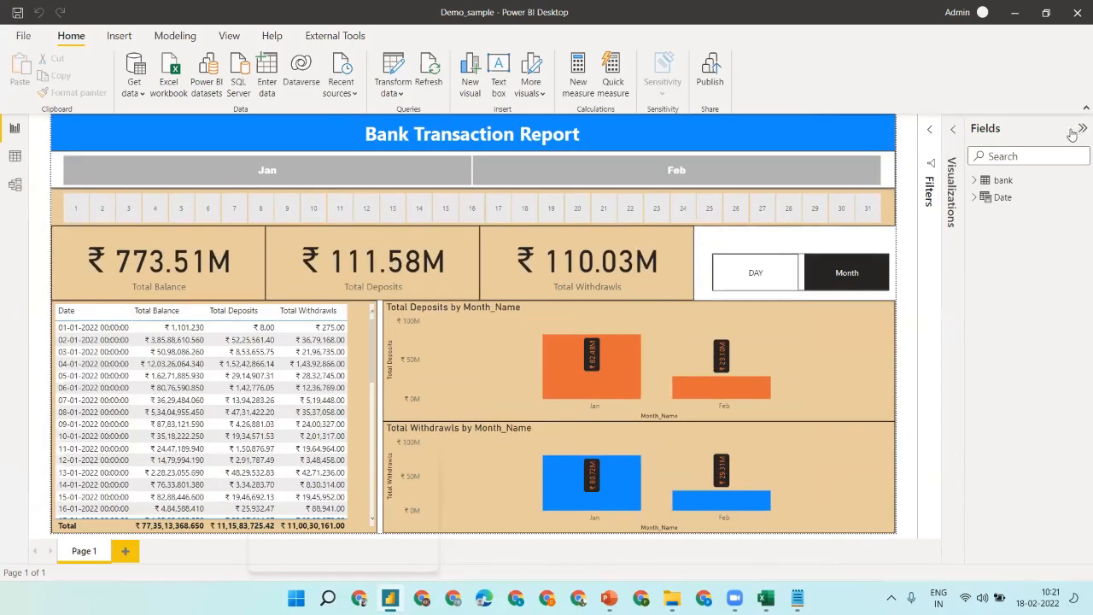
{"action": "left_click", "coordinate": [1082, 128]}
{"action": "left_click", "coordinate": [1085, 110]}
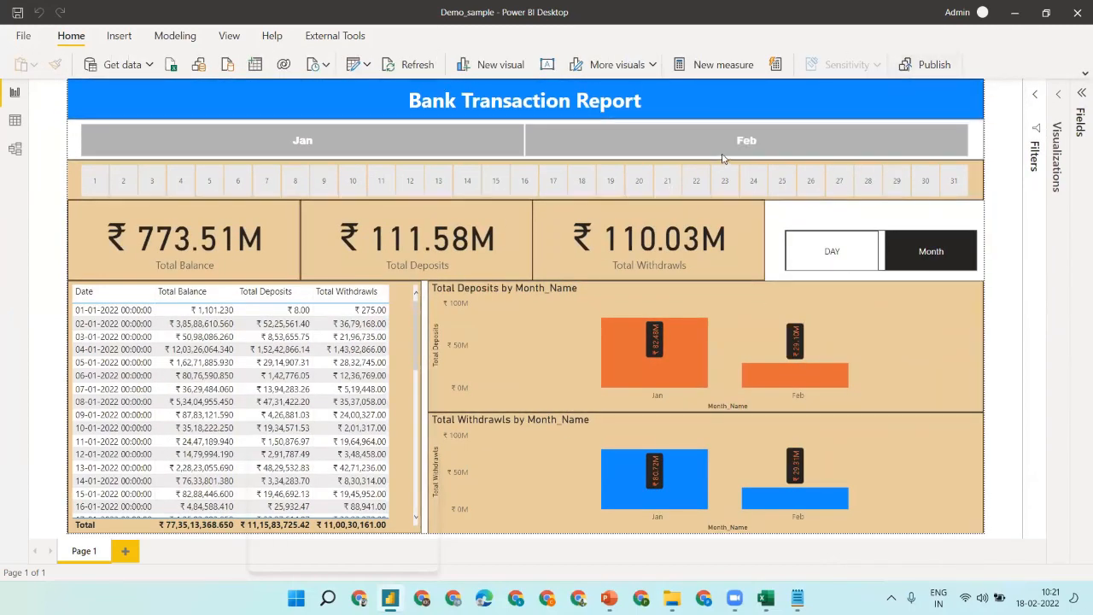
- Filter the report to Feb 18 (₹4.43M balance, ₹577.95K withdrawals), then switch to Excel
{"action": "left_click", "coordinate": [720, 147]}
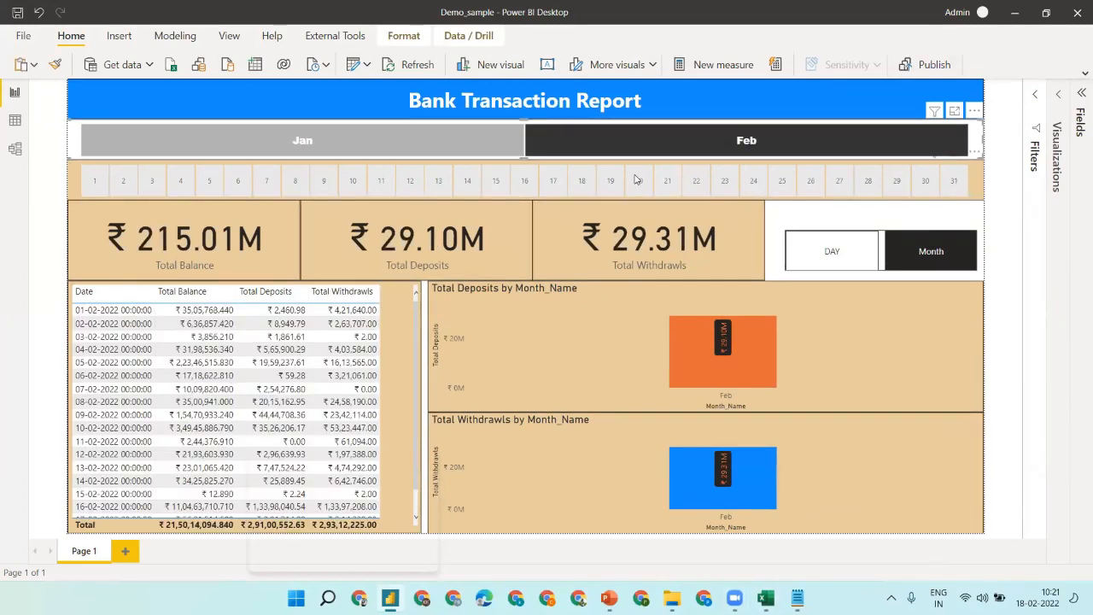
{"action": "left_click", "coordinate": [584, 181]}
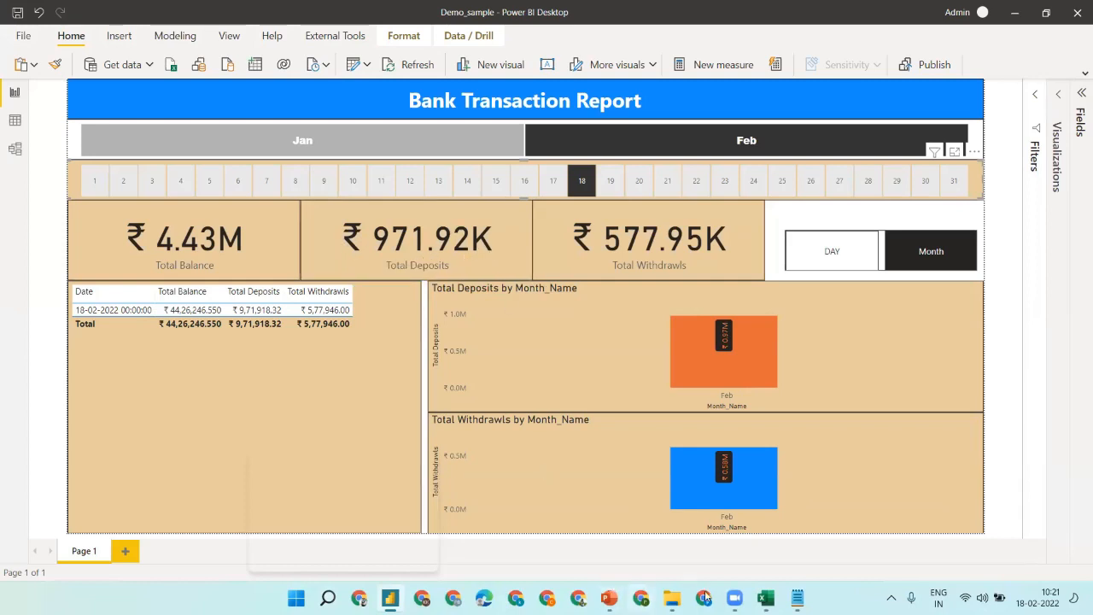
{"action": "left_click", "coordinate": [765, 597]}
- Select the 18-Feb deposits C2:C19 in Excel, confirming the ₹9,71,918.32 sum matches the report
{"action": "left_click", "coordinate": [363, 224]}
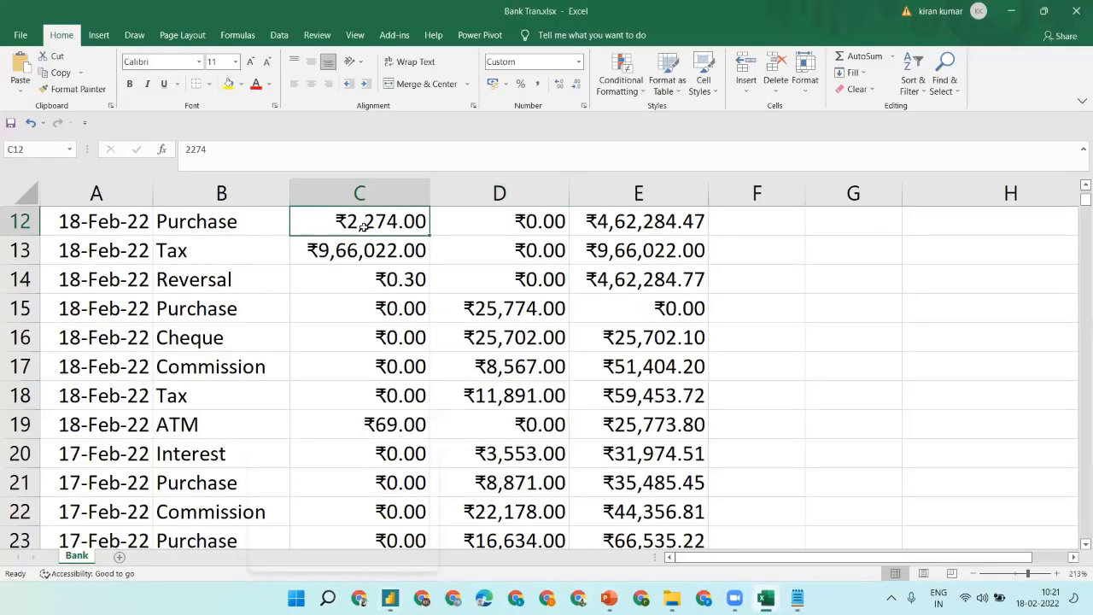
{"action": "left_click", "coordinate": [383, 288]}
{"action": "key", "text": "Down"}
{"action": "key", "text": "Down"}
{"action": "key", "text": "Down"}
{"action": "key", "text": "Down"}
{"action": "key", "text": "Down"}
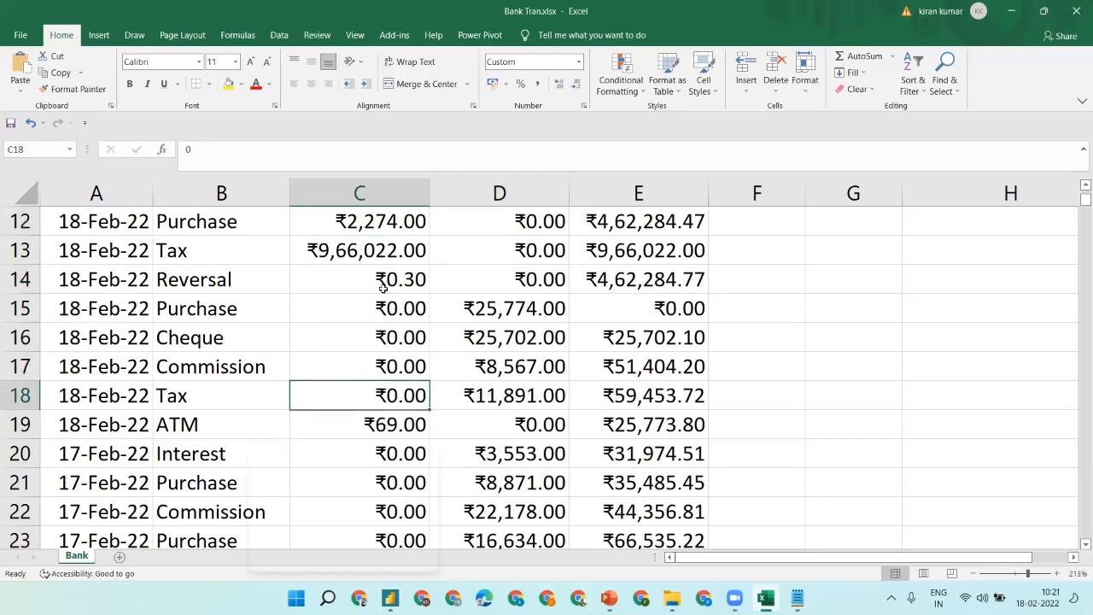
{"action": "key", "text": "shift+Up"}
{"action": "key", "text": "ctrl+shift+Up"}
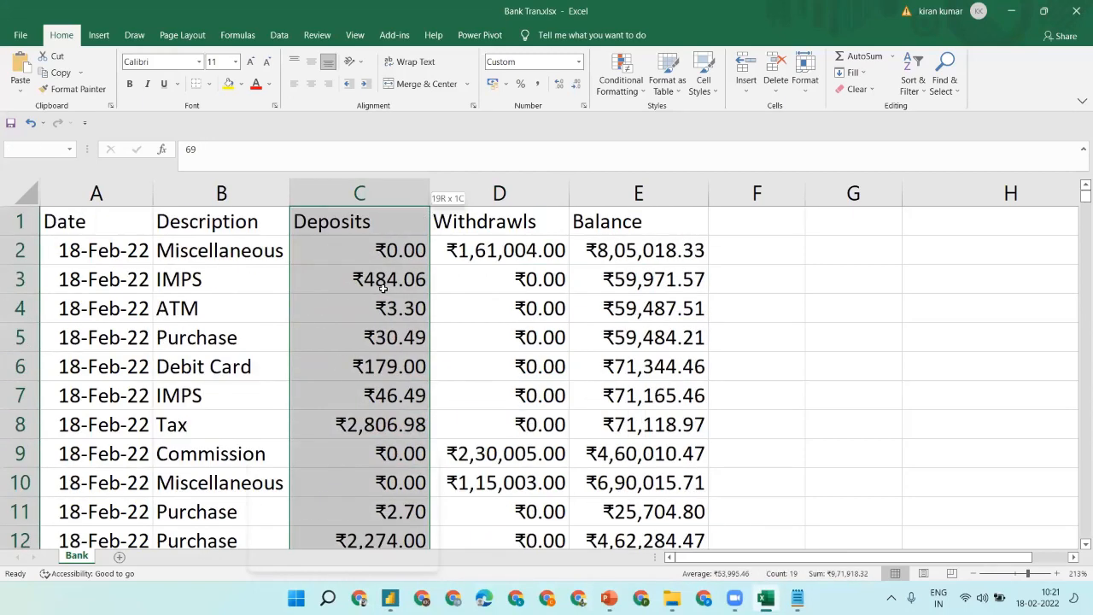
{"action": "key", "text": "shift+Down"}
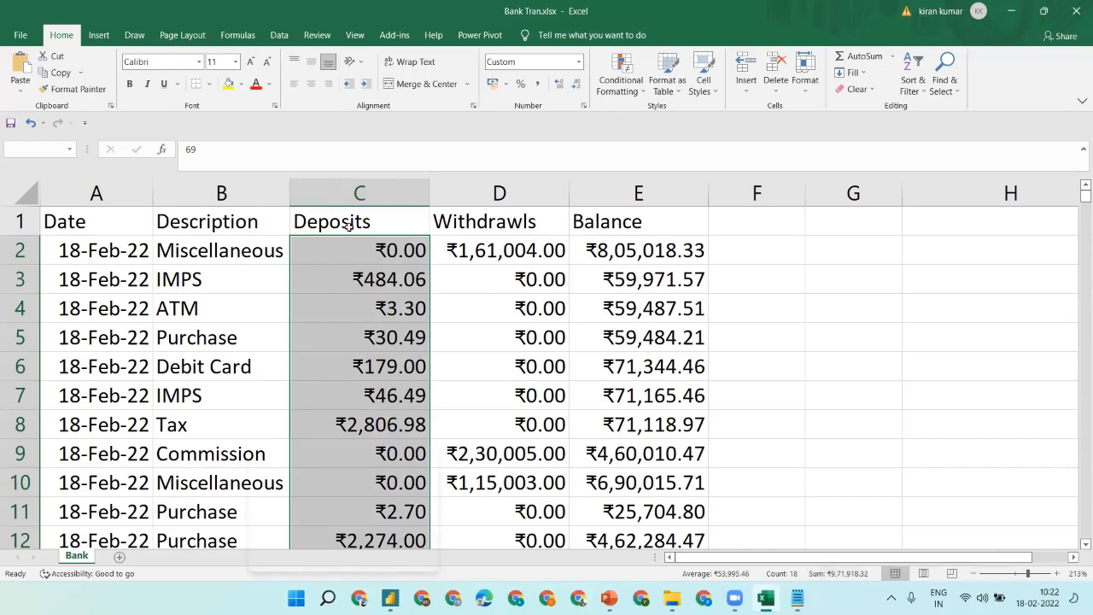
{"action": "left_click", "coordinate": [348, 265]}
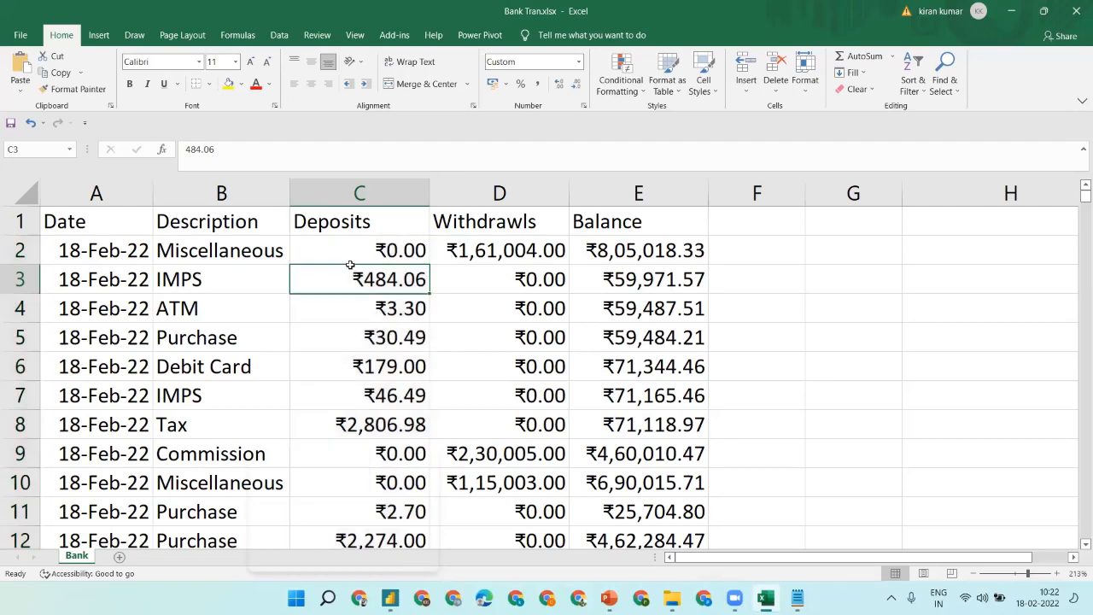
- Filter the Power BI report to day 17, then return to Excel
{"action": "left_click", "coordinate": [1011, 10]}
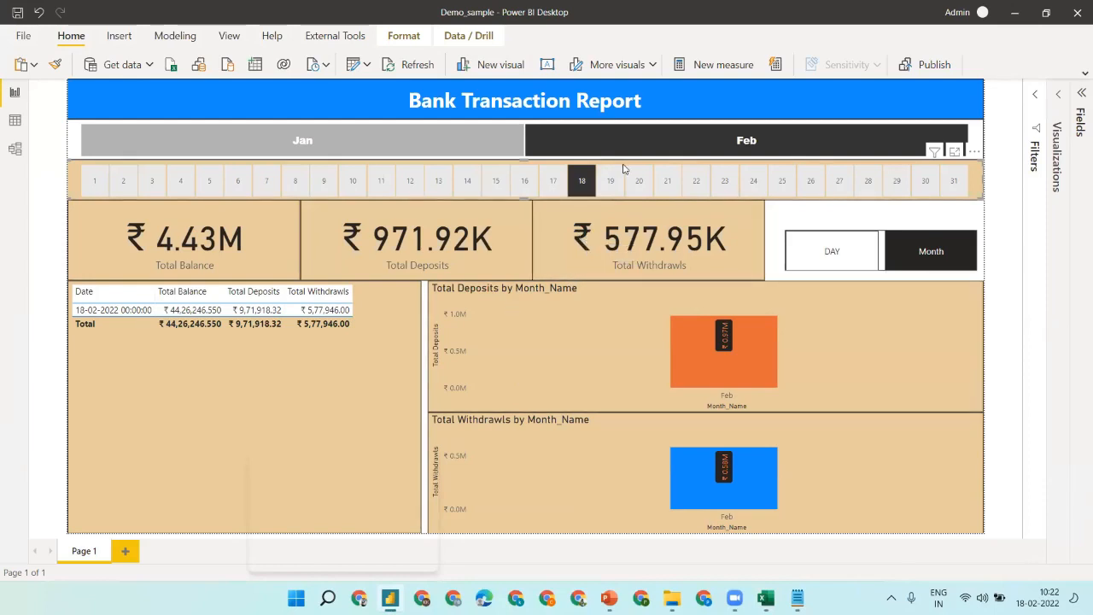
{"action": "left_click", "coordinate": [555, 181]}
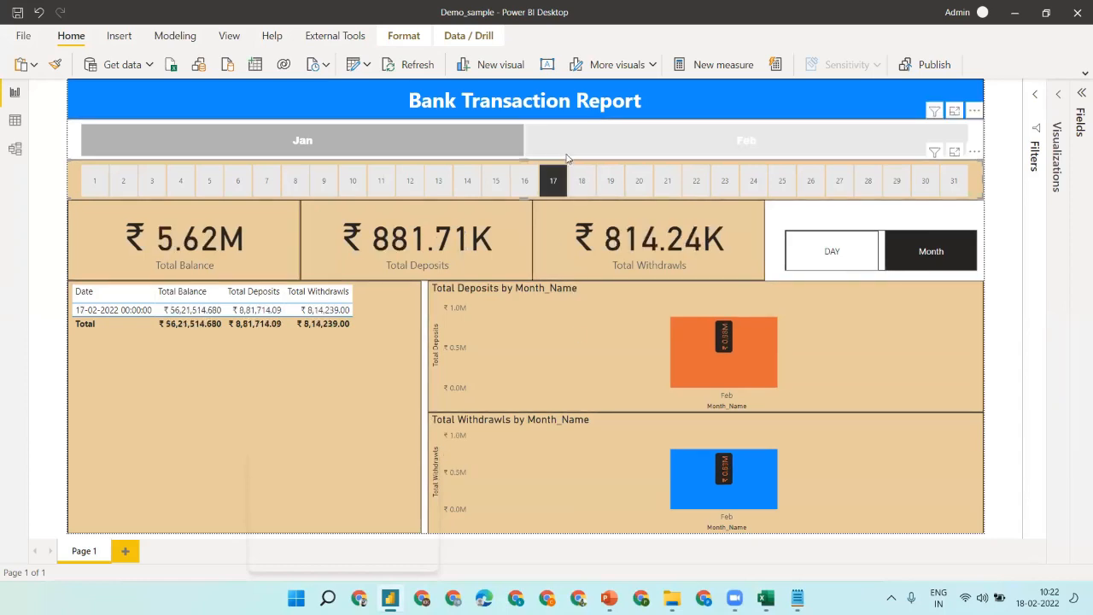
{"action": "left_click", "coordinate": [766, 598]}
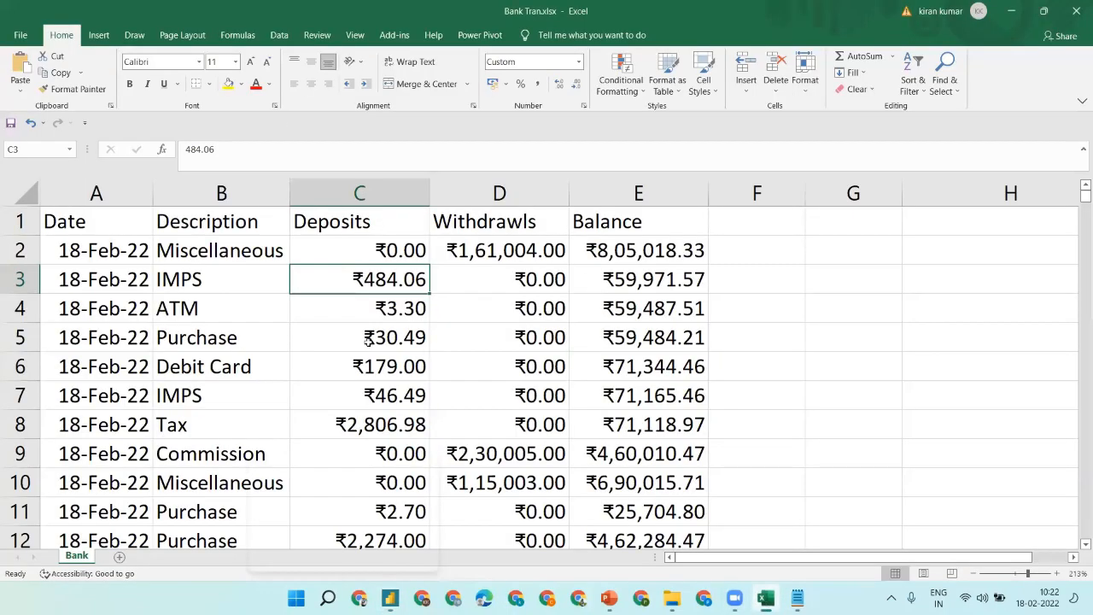
- Move down the Deposits column to C20, the first 17-Feb deposit
{"action": "left_click", "coordinate": [359, 414]}
{"action": "key", "text": "Down"}
{"action": "key", "text": "Down"}
{"action": "key", "text": "Down"}
{"action": "key", "text": "Down"}
{"action": "key", "text": "Down"}
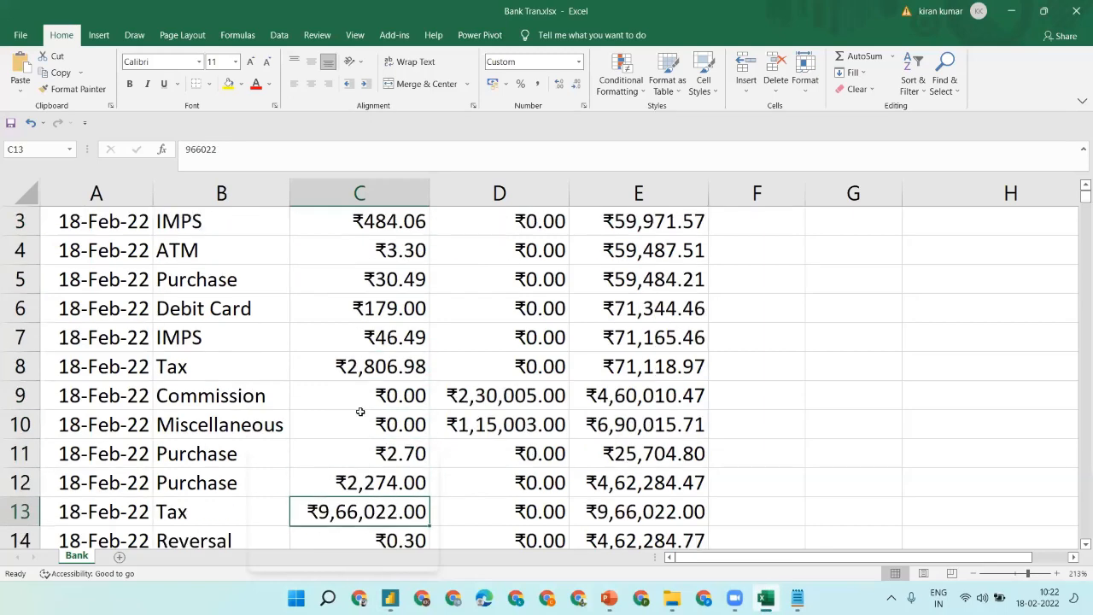
{"action": "key", "text": "Down"}
{"action": "key", "text": "Down"}
{"action": "key", "text": "Down"}
{"action": "key", "text": "Down"}
{"action": "key", "text": "Down"}
{"action": "key", "text": "Down"}
{"action": "key", "text": "Down"}
{"action": "key", "text": "Down"}
{"action": "key", "text": "Down"}
{"action": "key", "text": "Down"}
{"action": "key", "text": "Up"}
{"action": "key", "text": "Up"}
{"action": "key", "text": "Up"}
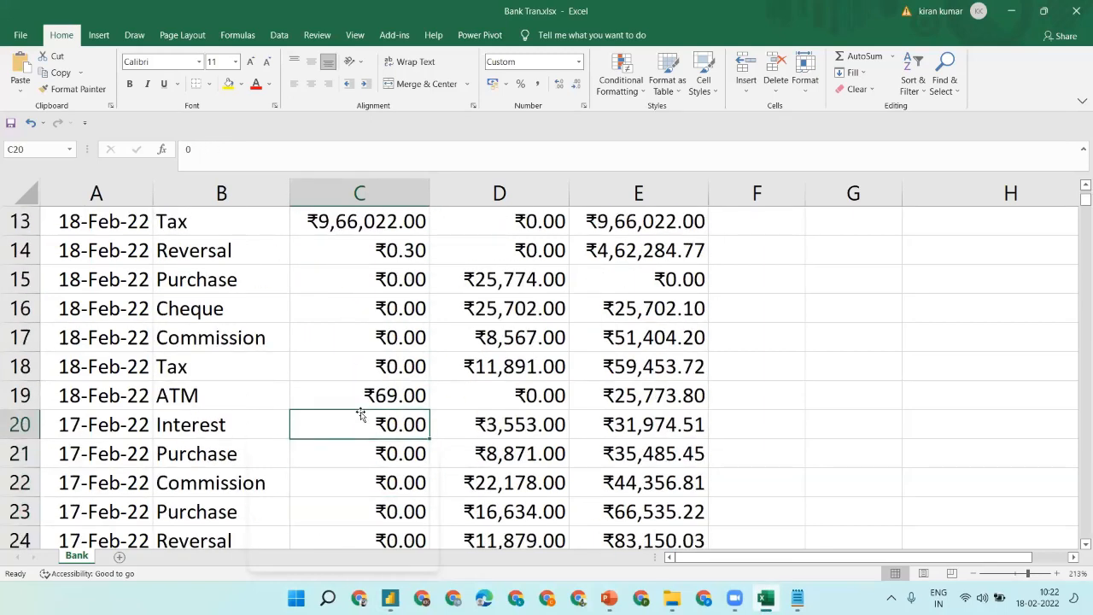
{"action": "key", "text": "Up"}
{"action": "key", "text": "shift+Down"}
{"action": "key", "text": "Down"}
- Select the 17-Feb deposits C20:C53 (sum ₹8,81,714.09) and minimize Excel
{"action": "key", "text": "shift+Down"}
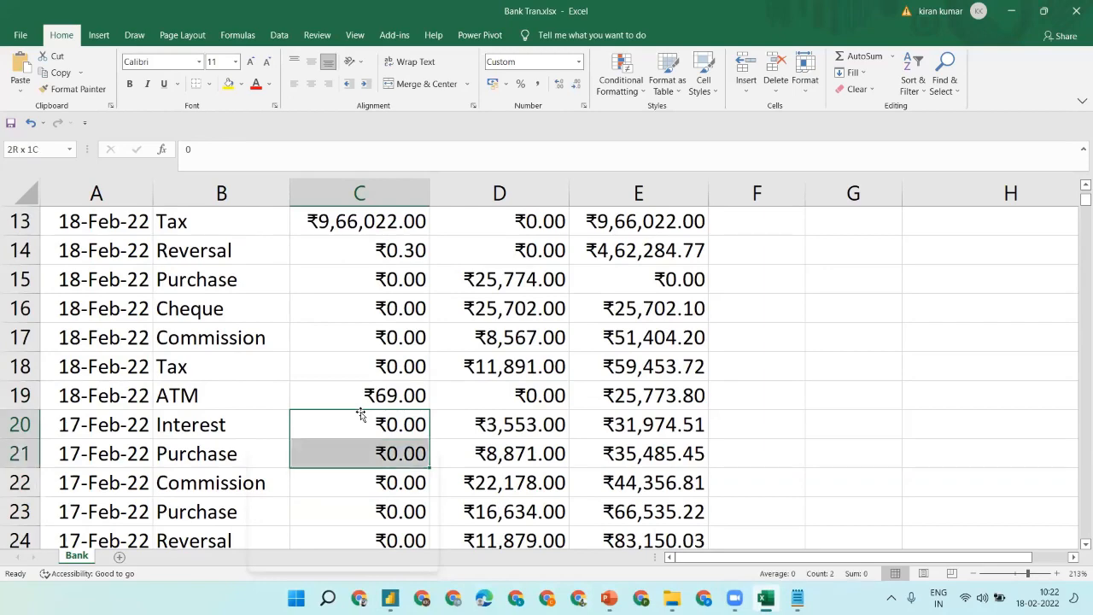
{"action": "key", "text": "shift+Down"}
{"action": "key", "text": "shift+Down"}
{"action": "key", "text": "shift+Down"}
{"action": "key", "text": "shift+Down"}
{"action": "key", "text": "shift+Down"}
{"action": "key", "text": "shift+Down"}
{"action": "key", "text": "shift+Down"}
{"action": "key", "text": "shift+Down"}
{"action": "key", "text": "shift+Down"}
{"action": "key", "text": "shift+Down"}
{"action": "key", "text": "shift+Down"}
{"action": "key", "text": "shift+Down"}
{"action": "key", "text": "shift+Down"}
{"action": "key", "text": "shift+Down"}
{"action": "key", "text": "shift+Down"}
{"action": "key", "text": "shift+Down"}
{"action": "key", "text": "shift+Down"}
{"action": "key", "text": "shift+Down"}
{"action": "key", "text": "shift+Down"}
{"action": "key", "text": "shift+Down"}
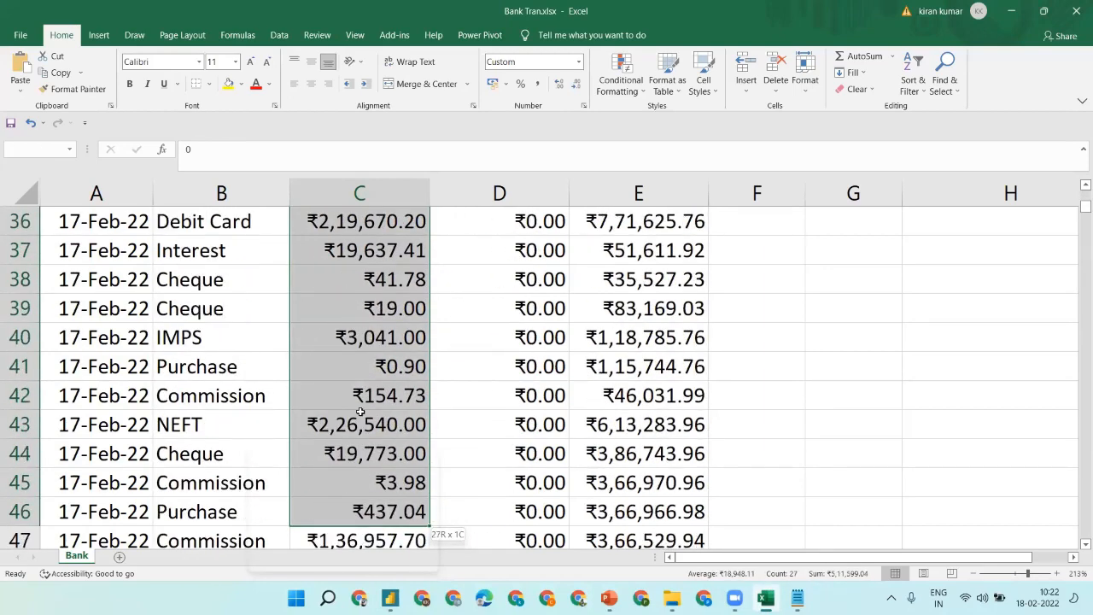
{"action": "key", "text": "shift+Down"}
{"action": "key", "text": "shift+Down"}
{"action": "key", "text": "shift+Down"}
{"action": "key", "text": "shift+Down"}
{"action": "key", "text": "shift+Down"}
{"action": "key", "text": "shift+Down"}
{"action": "key", "text": "shift+Down"}
{"action": "key", "text": "shift+Down"}
{"action": "key", "text": "shift+Down"}
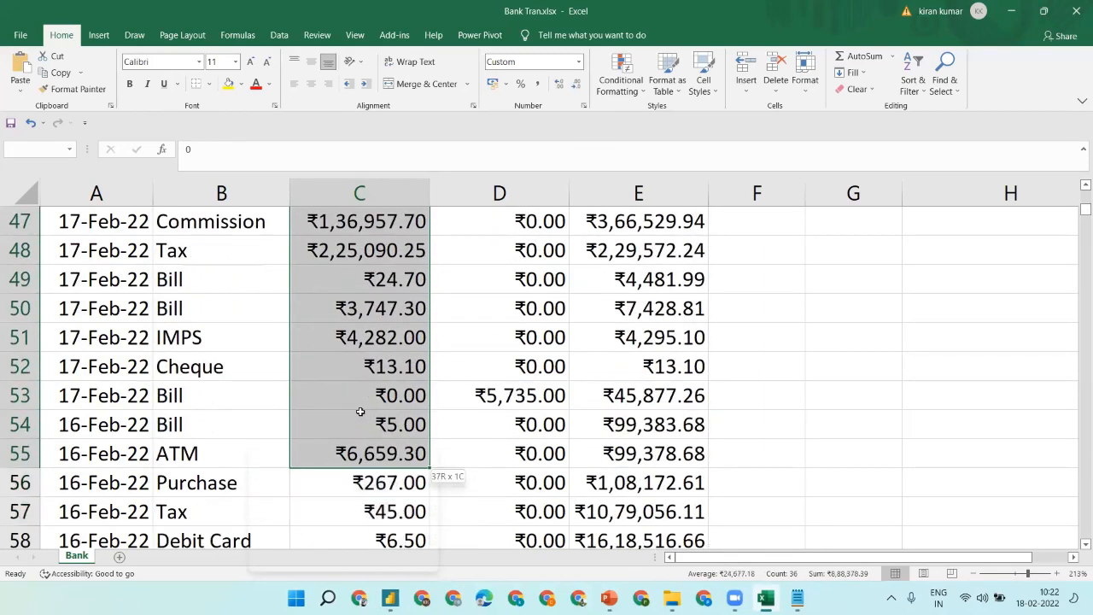
{"action": "key", "text": "shift+Up"}
{"action": "key", "text": "shift+Up"}
{"action": "key", "text": "shift+Up"}
{"action": "key", "text": "shift+Up"}
{"action": "key", "text": "shift+Down"}
{"action": "key", "text": "shift+Down"}
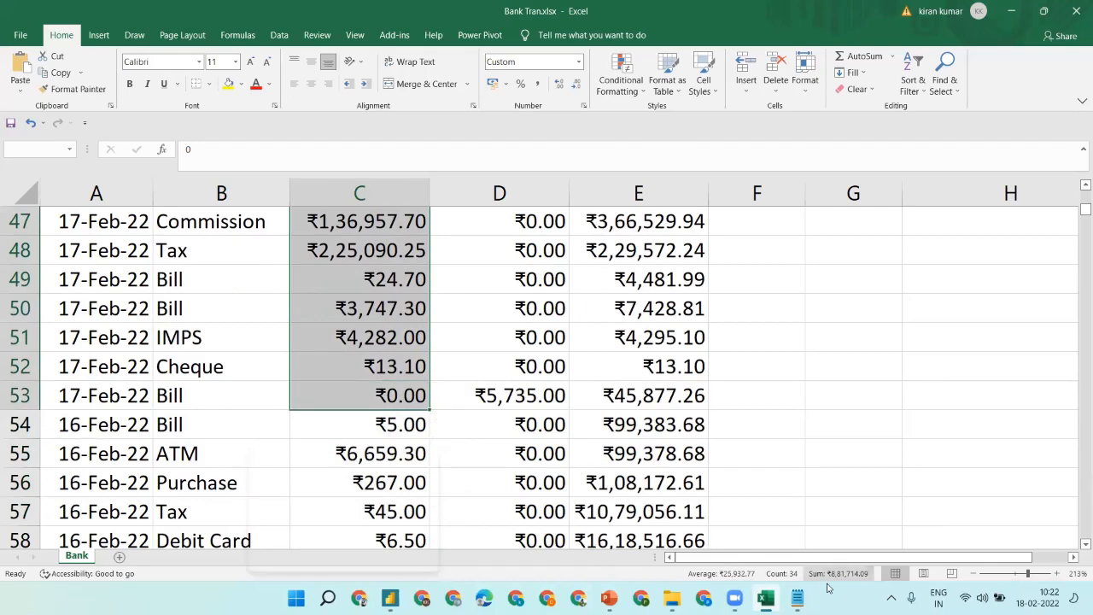
{"action": "left_click", "coordinate": [1008, 10]}
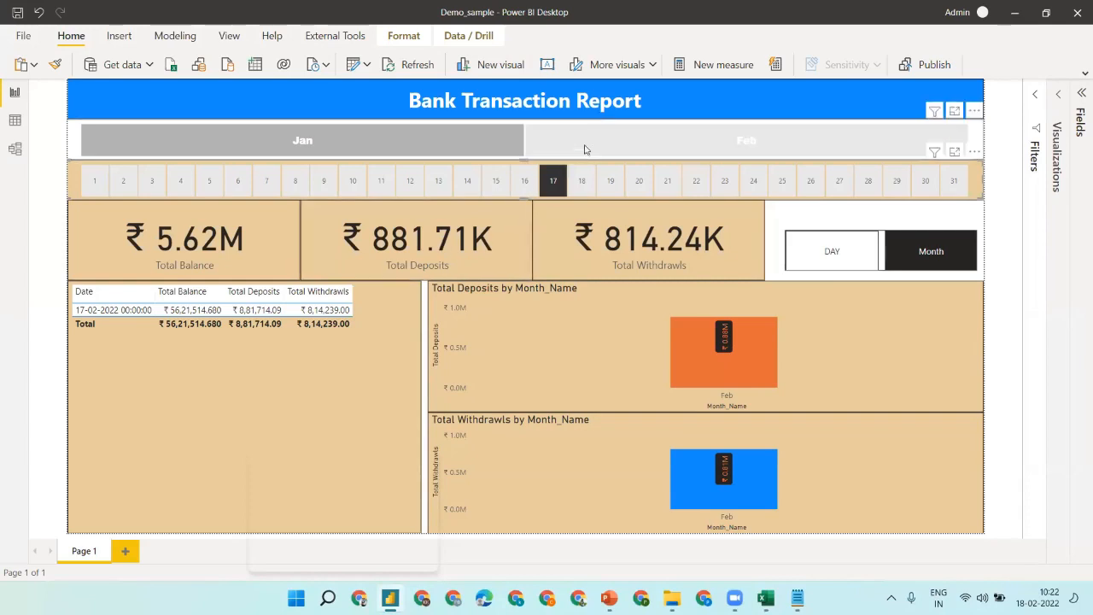
- Filter the report to day 18 and cross-check the deposit total in the Bank Tran workbook
{"action": "left_click", "coordinate": [576, 180]}
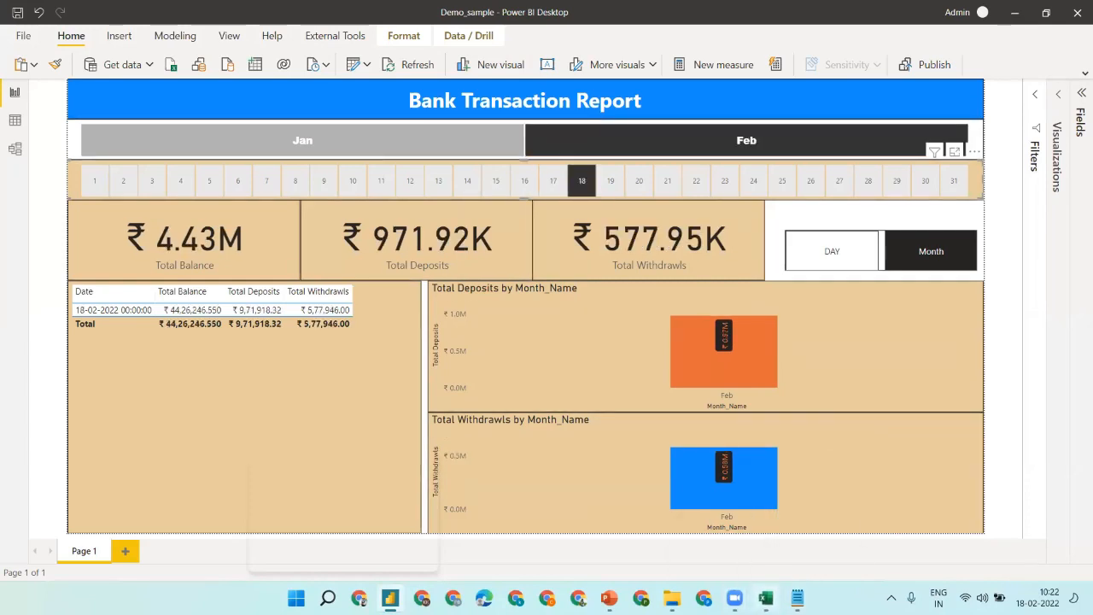
{"action": "left_click", "coordinate": [766, 597]}
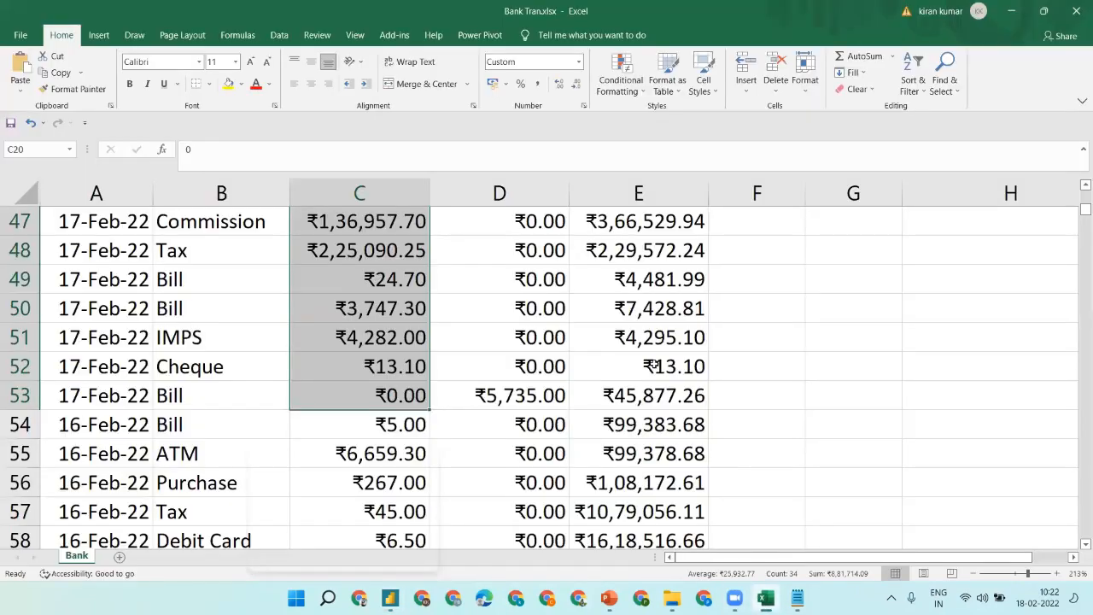
{"action": "left_click", "coordinate": [466, 274]}
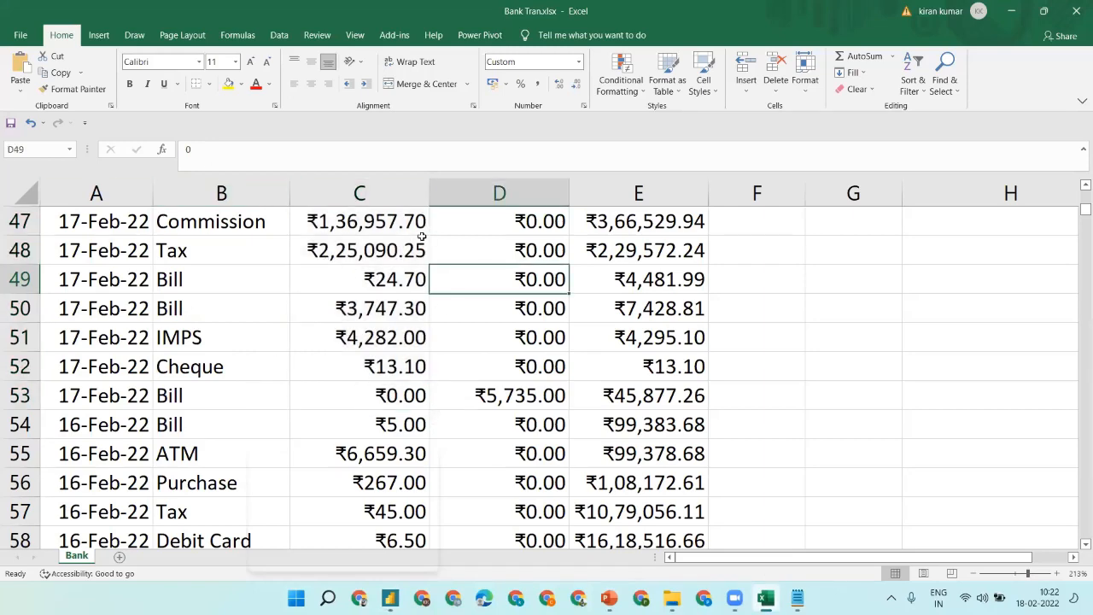
{"action": "left_click", "coordinate": [1011, 10]}
- Clear the day 18 and Feb filters so the report covers both months, then bring up PowerPoint
{"action": "left_click", "coordinate": [582, 181]}
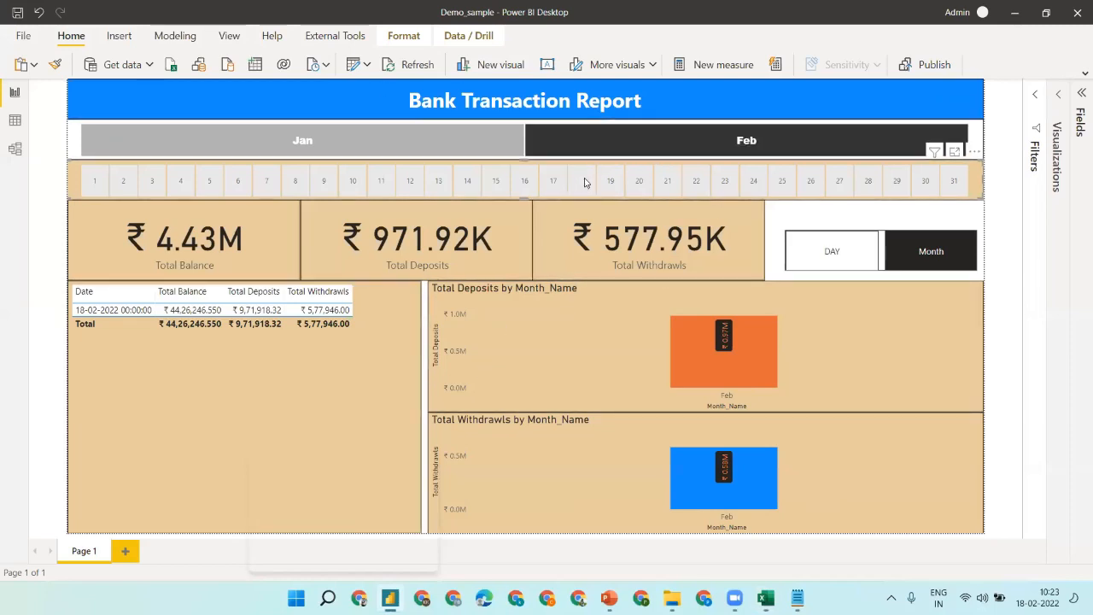
{"action": "left_click", "coordinate": [726, 143]}
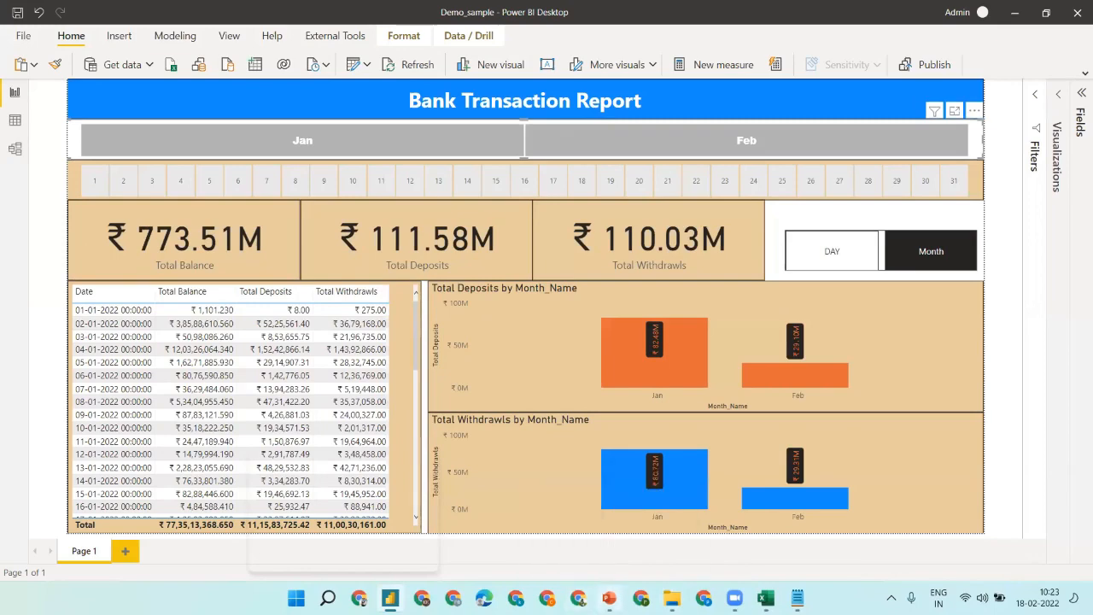
{"action": "left_click", "coordinate": [608, 598]}
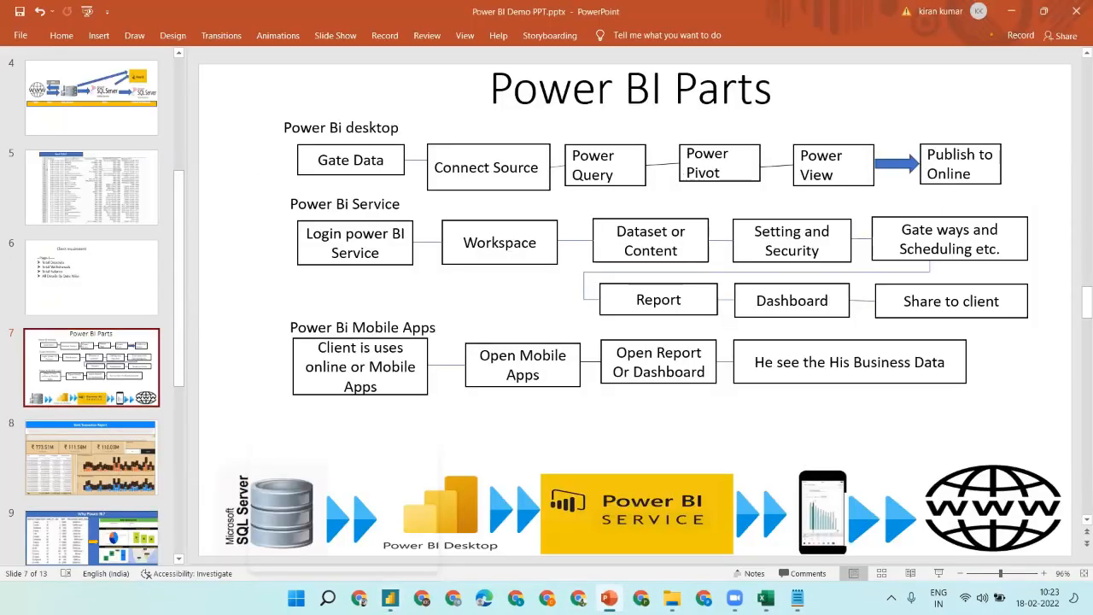
- Bring the Power BI Bank Transaction Report back in front of the PowerPoint slide
{"action": "left_click", "coordinate": [389, 598]}
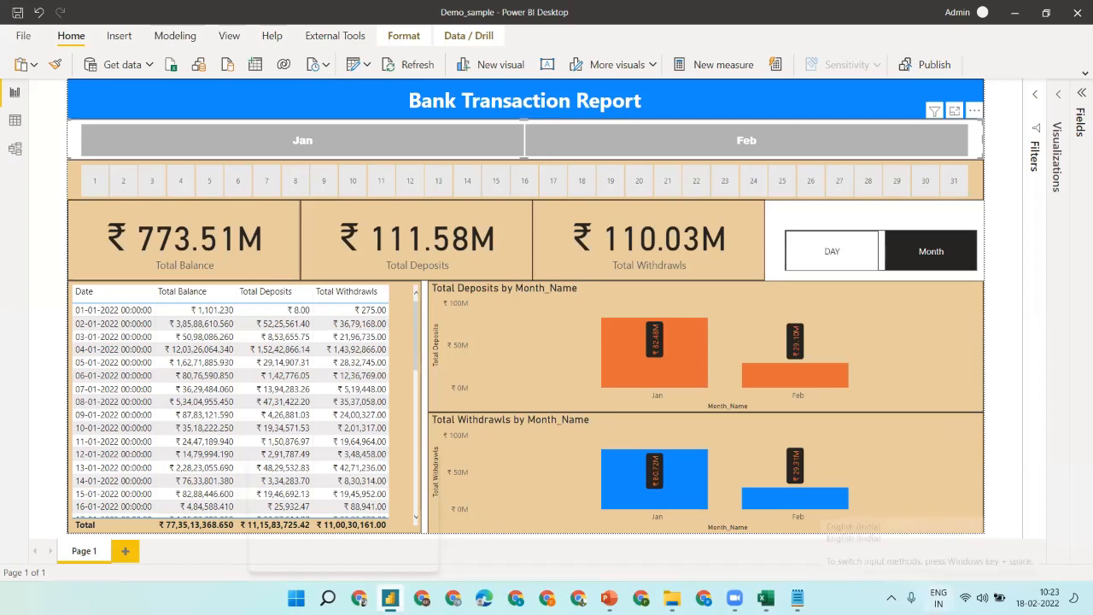
- In Notepad, list Sum, Max, Min and Avg on separate lines under a DAX heading
{"action": "left_click", "coordinate": [797, 598]}
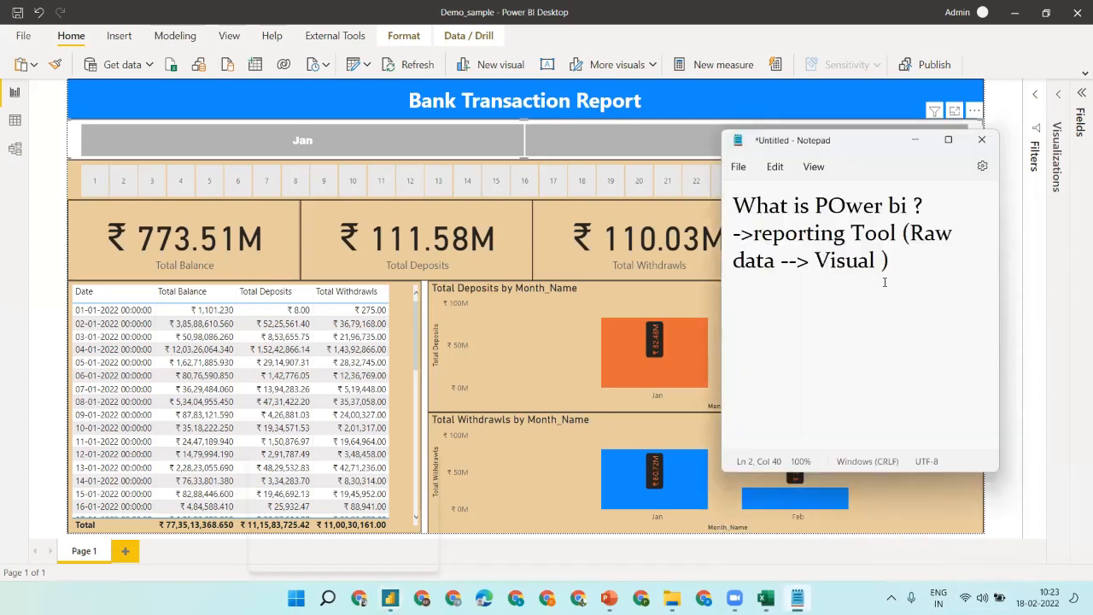
{"action": "key", "text": "Return"}
{"action": "key", "text": "Return"}
{"action": "type", "text": "Sum"}
{"action": "key", "text": "Return"}
{"action": "type", "text": "Max"}
{"action": "key", "text": "Return"}
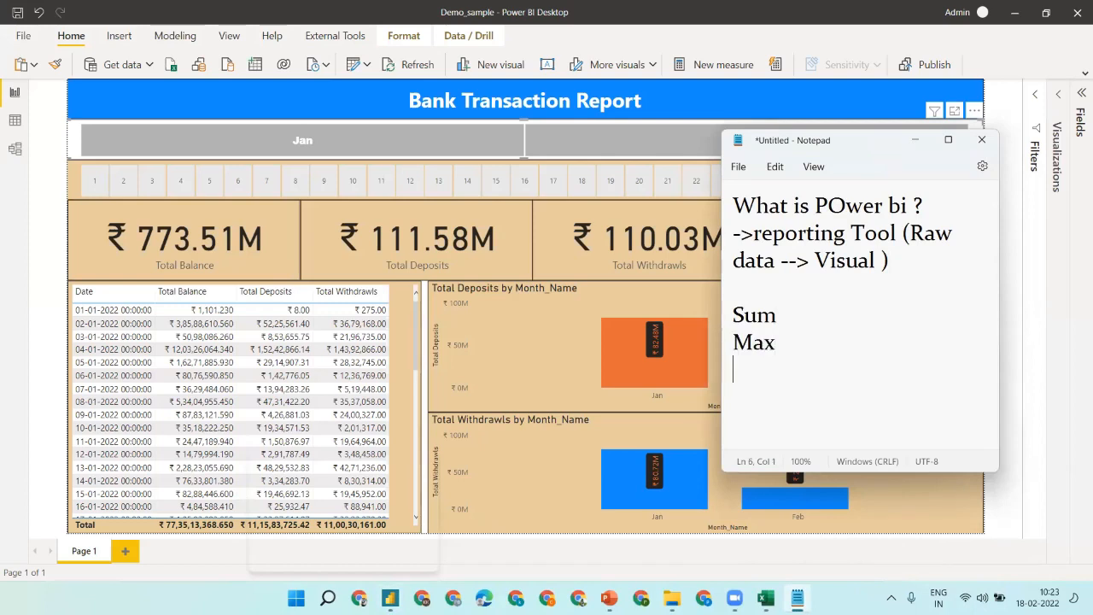
{"action": "type", "text": "Mn"}
{"action": "key", "text": "BackSpace"}
{"action": "type", "text": "in"}
{"action": "key", "text": "Return"}
{"action": "type", "text": "Avg"}
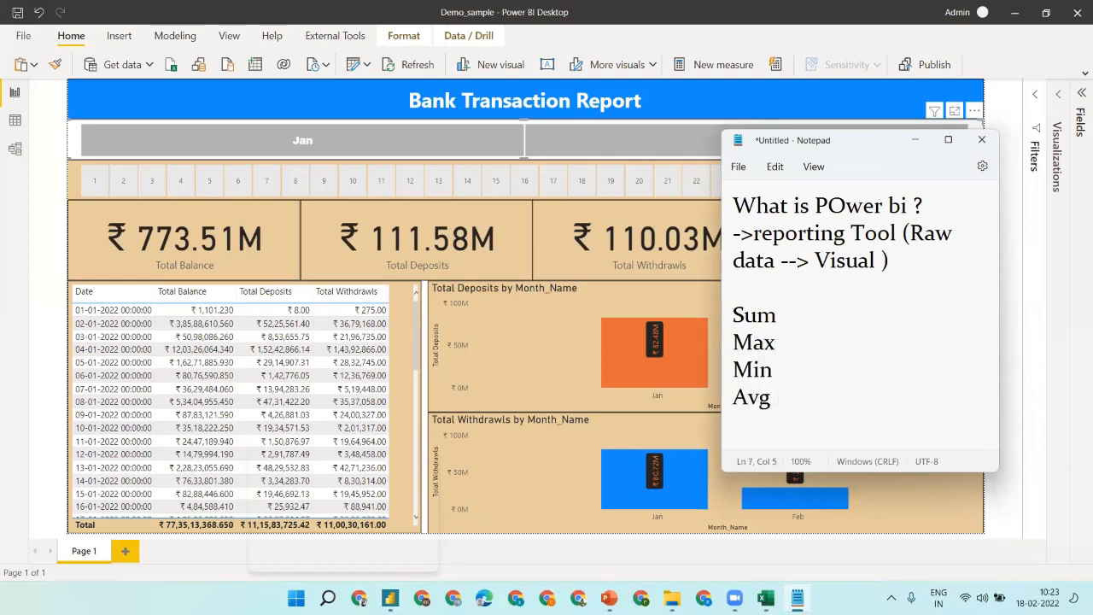
{"action": "key", "text": "shift+Up"}
{"action": "key", "text": "shift+Up"}
{"action": "key", "text": "shift+Up"}
{"action": "key", "text": "shift+Up"}
{"action": "key", "text": "Up"}
{"action": "key", "text": "Down"}
{"action": "type", "text": "DAX"}
- Add 'Small Idea' and 'Project' lines after the function list, followed by the author's initials
{"action": "left_click", "coordinate": [793, 407]}
{"action": "mouse_move", "coordinate": [766, 598]}
{"action": "key", "text": "Return"}
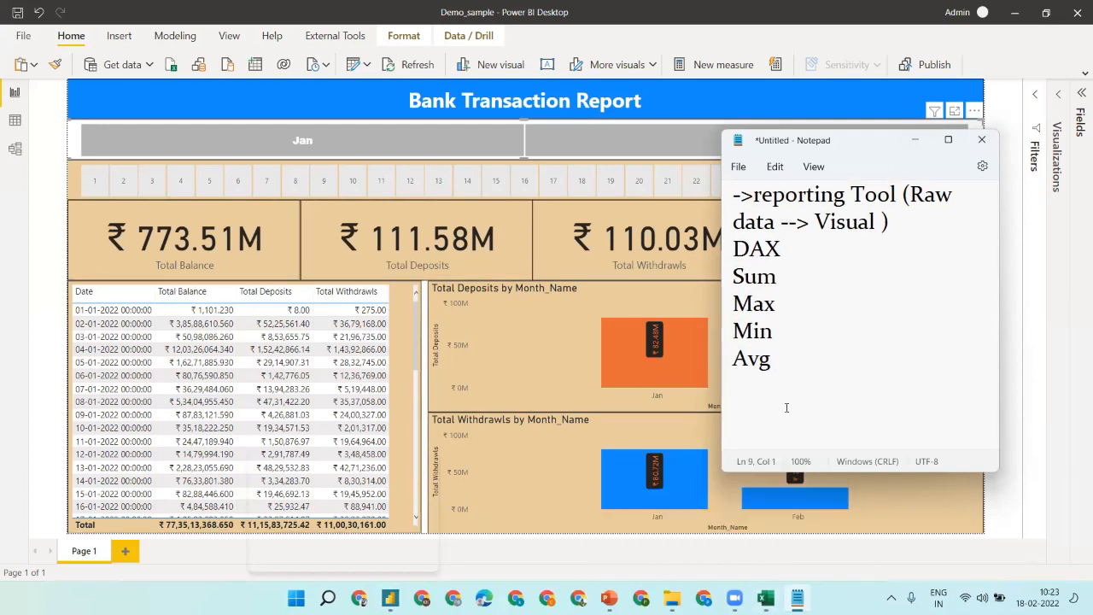
{"action": "type", "text": "P"}
{"action": "key", "text": "BackSpace"}
{"action": "type", "text": "Small"}
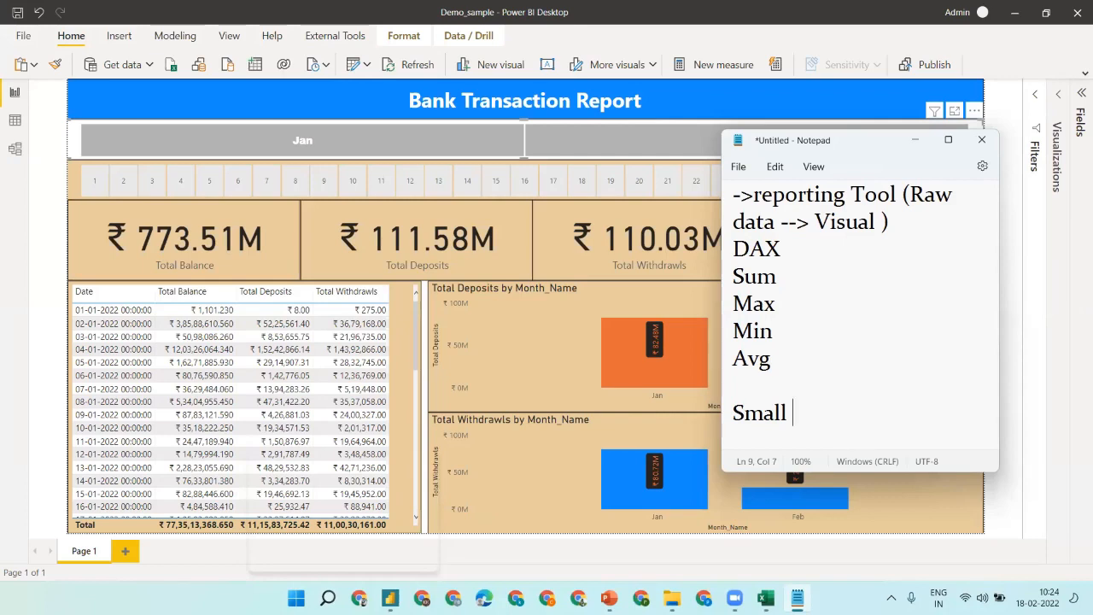
{"action": "type", "text": "Idea"}
{"action": "key", "text": "Return"}
{"action": "key", "text": "Return"}
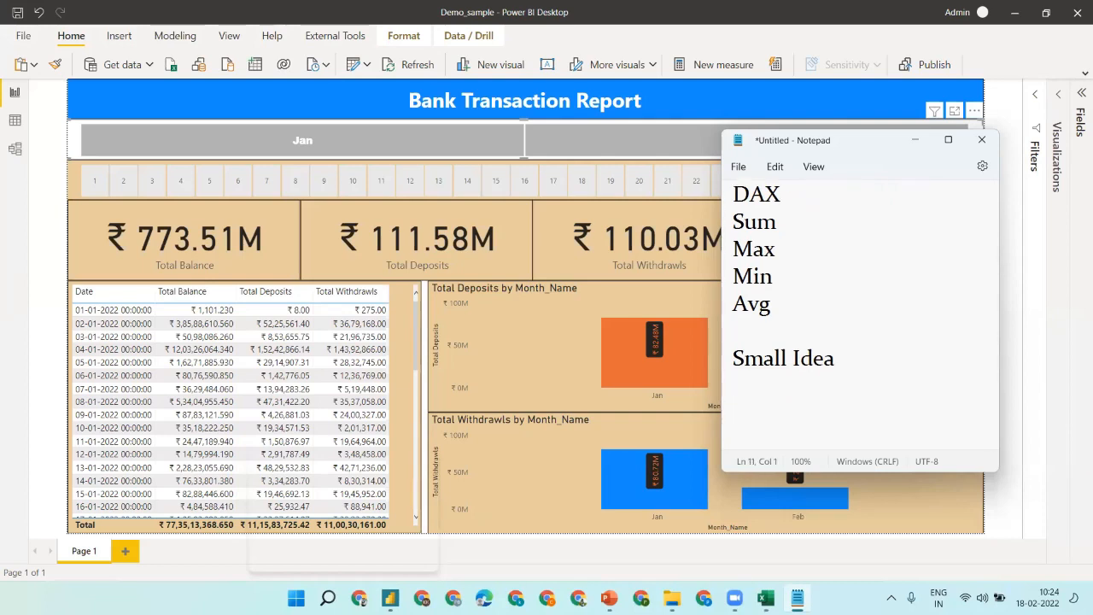
{"action": "key", "text": "BackSpace"}
{"action": "type", "text": "Pe"}
{"action": "key", "text": "BackSpace"}
{"action": "type", "text": "roject"}
{"action": "key", "text": "Return"}
{"action": "type", "text": "VK"}
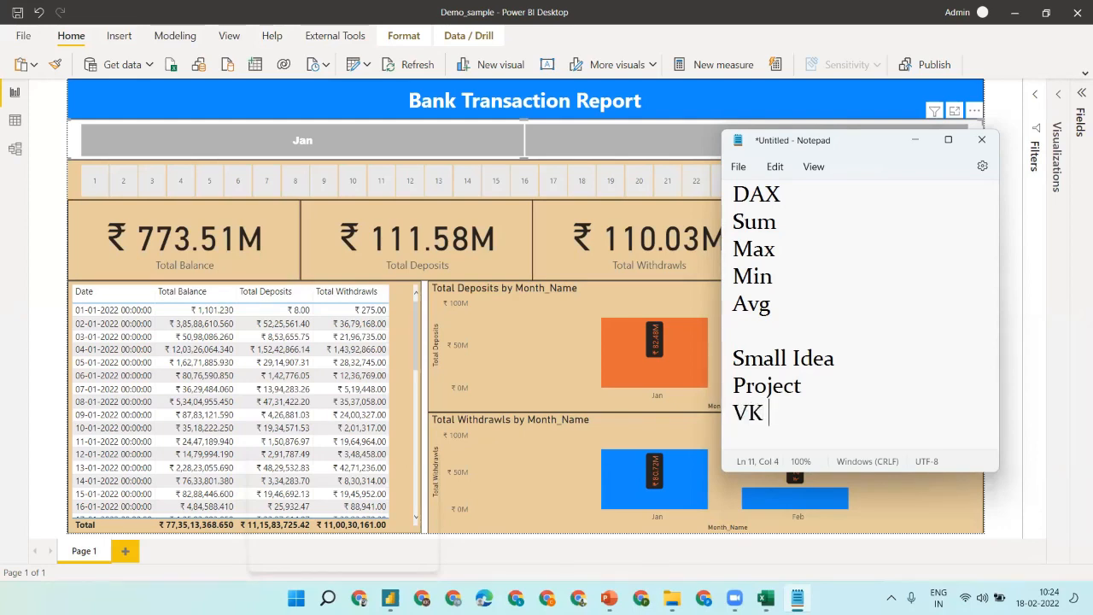
{"action": "type", "text": " _"}
{"action": "type", "text": "-"}
{"action": "type", "text": ">"}
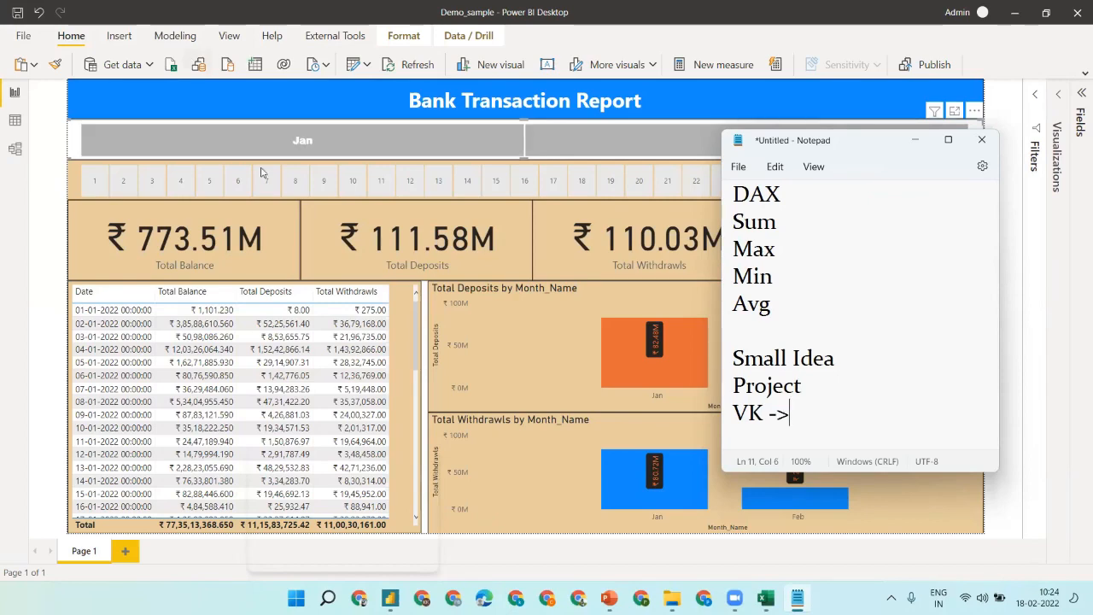
- Review the Excel Bank sheet's A1–E1 headers, then show PowerPoint's Bank TABLE slide 5
{"action": "left_click", "coordinate": [768, 596]}
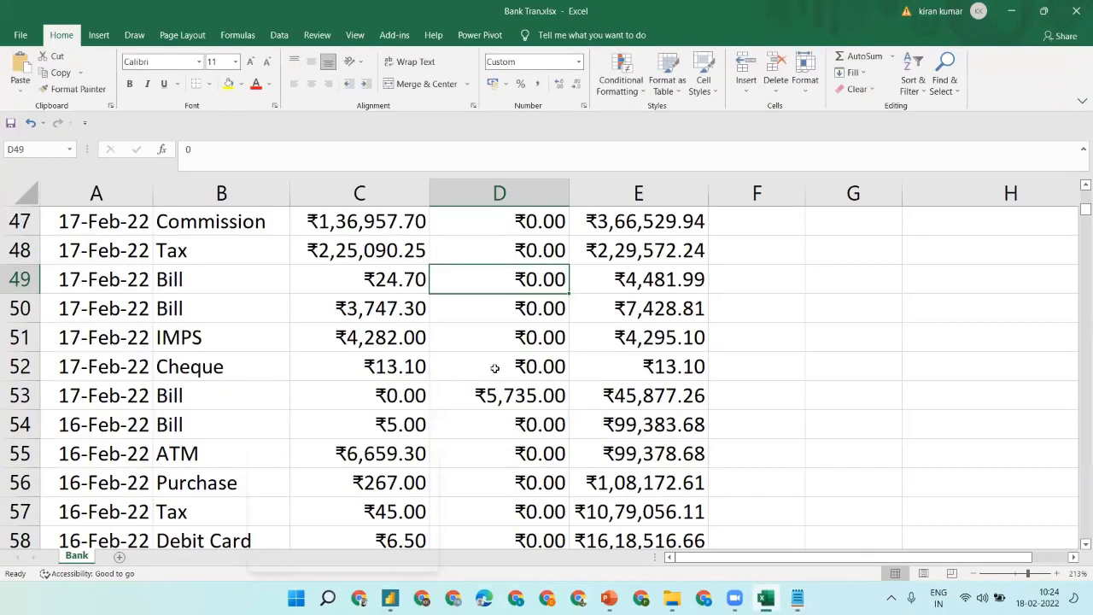
{"action": "left_click", "coordinate": [303, 261]}
{"action": "key", "text": "ctrl+Up"}
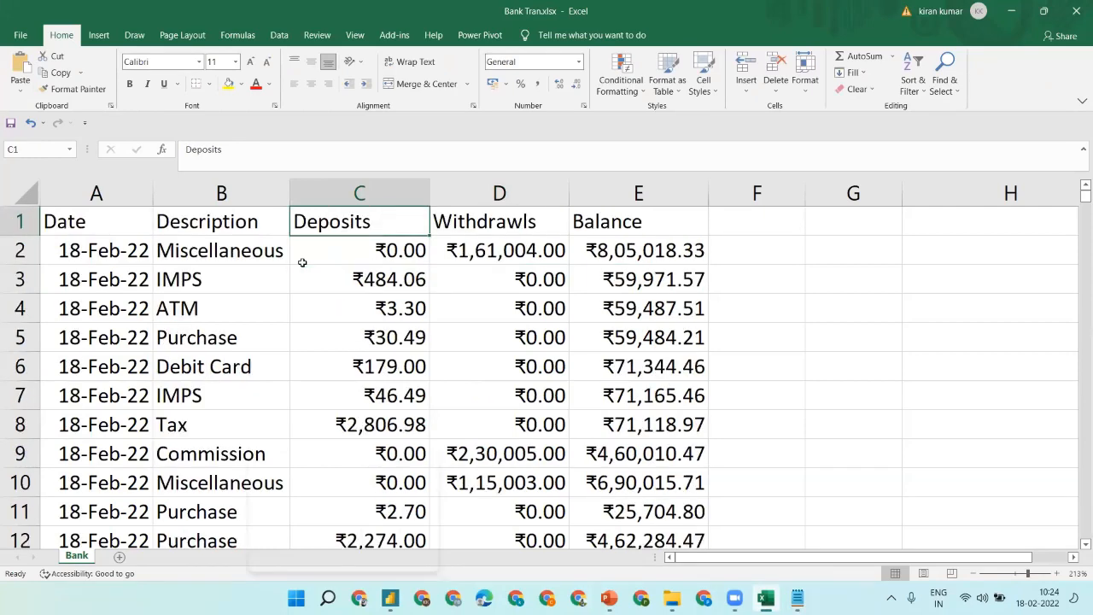
{"action": "left_click", "coordinate": [83, 210]}
{"action": "left_click", "coordinate": [203, 223]}
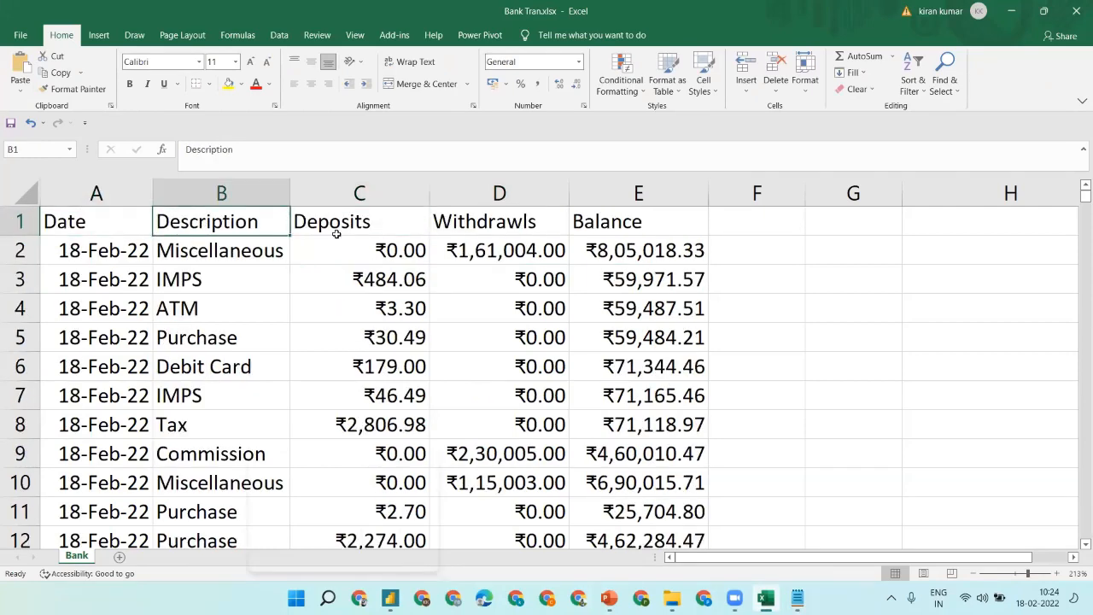
{"action": "left_click", "coordinate": [336, 235]}
{"action": "left_click", "coordinate": [512, 227]}
{"action": "left_click", "coordinate": [620, 226]}
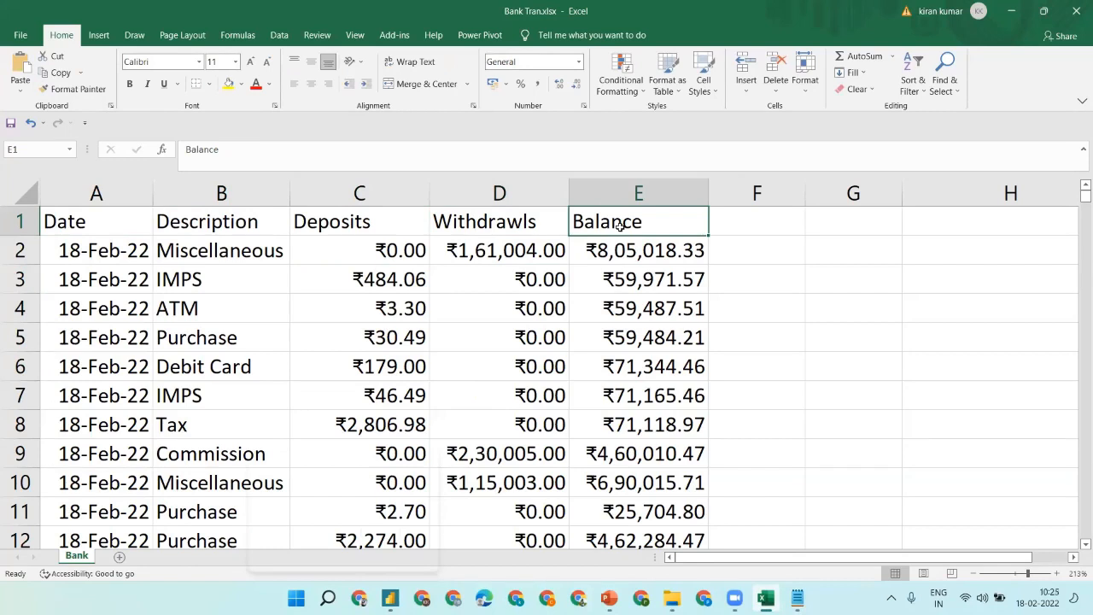
{"action": "left_click", "coordinate": [609, 598]}
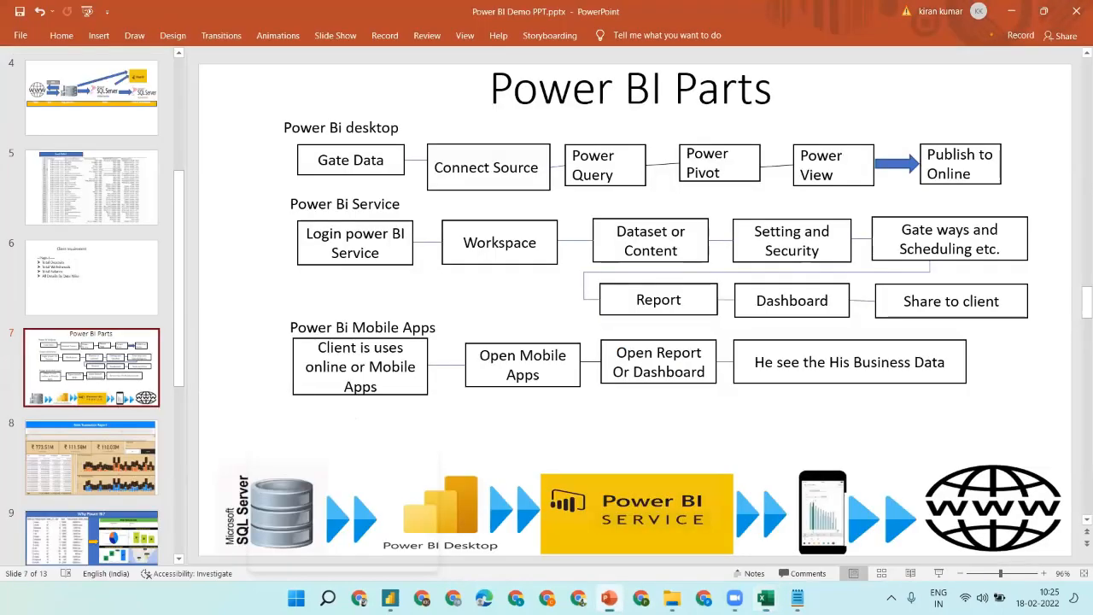
{"action": "left_click", "coordinate": [92, 188]}
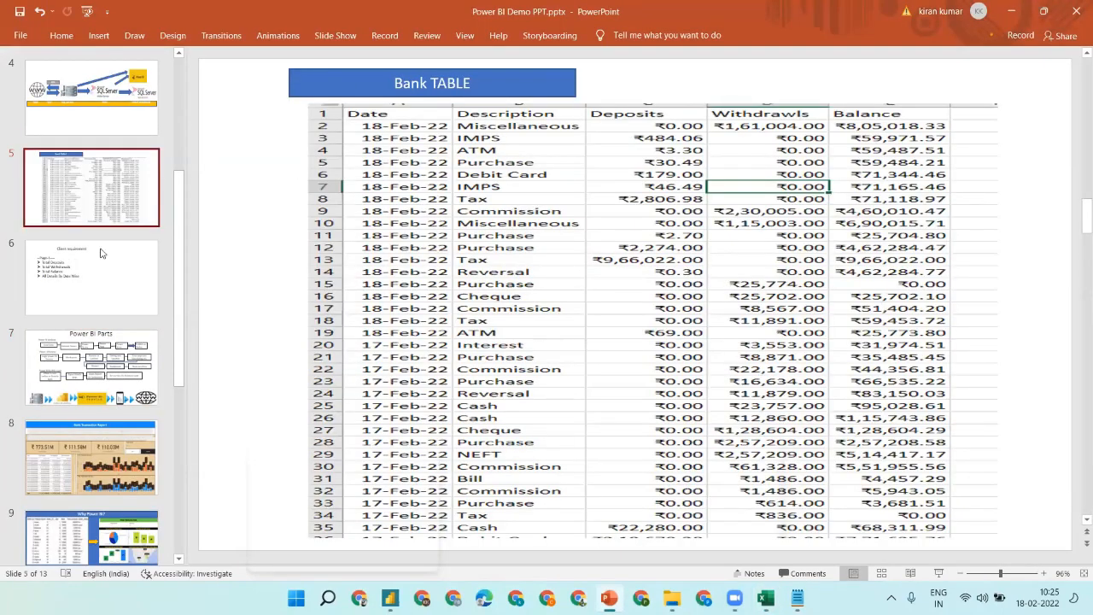
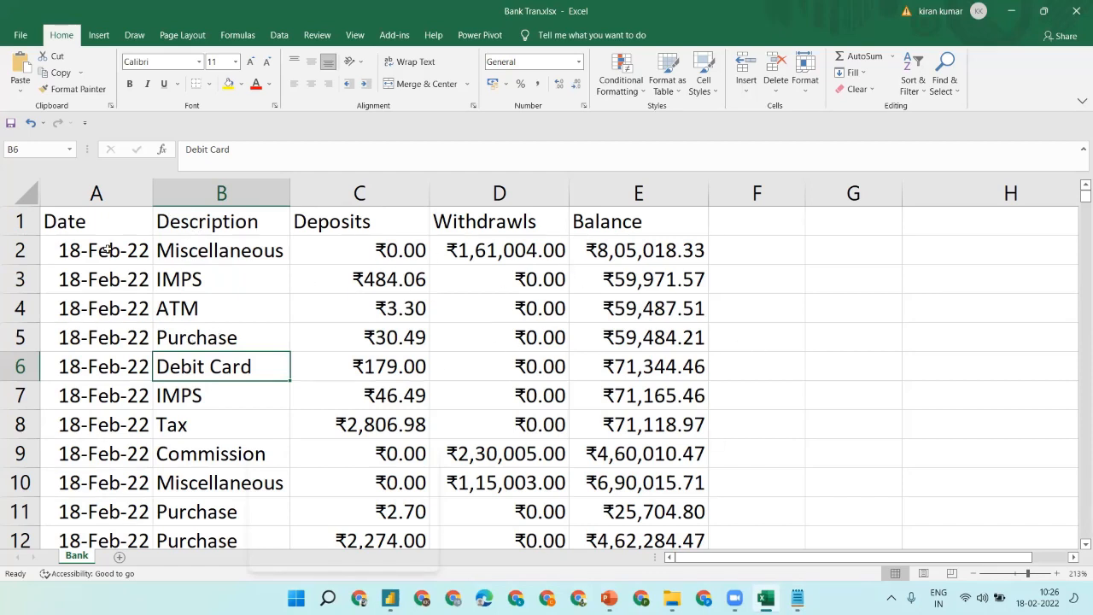
- Check the Miscellaneous (B2) and Tax (B8) entries in the Bank sheet, then minimise Excel
{"action": "left_click", "coordinate": [236, 245]}
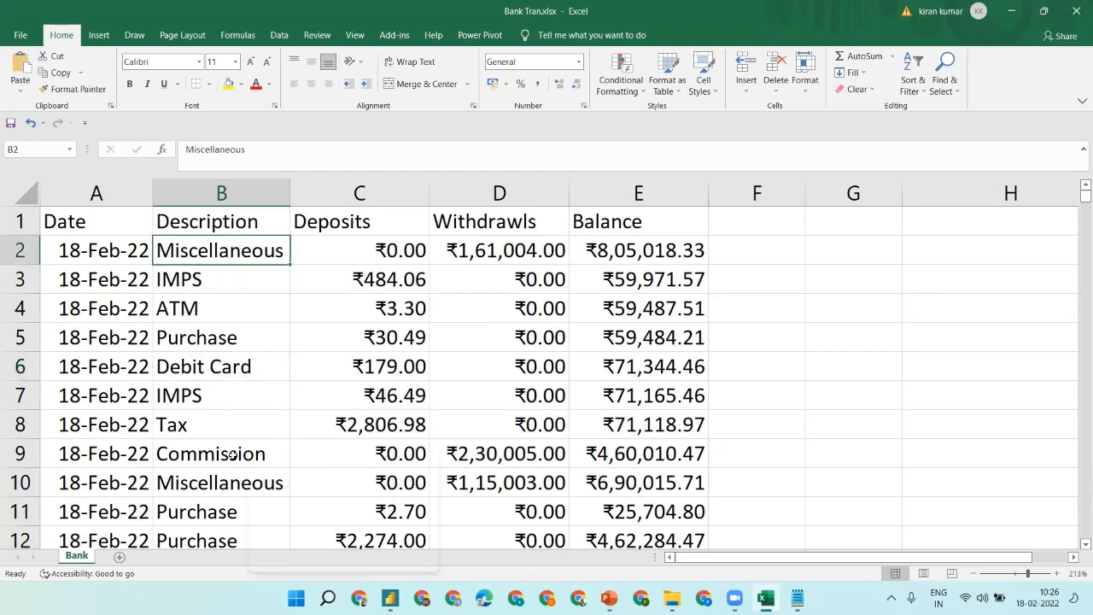
{"action": "left_click", "coordinate": [171, 435]}
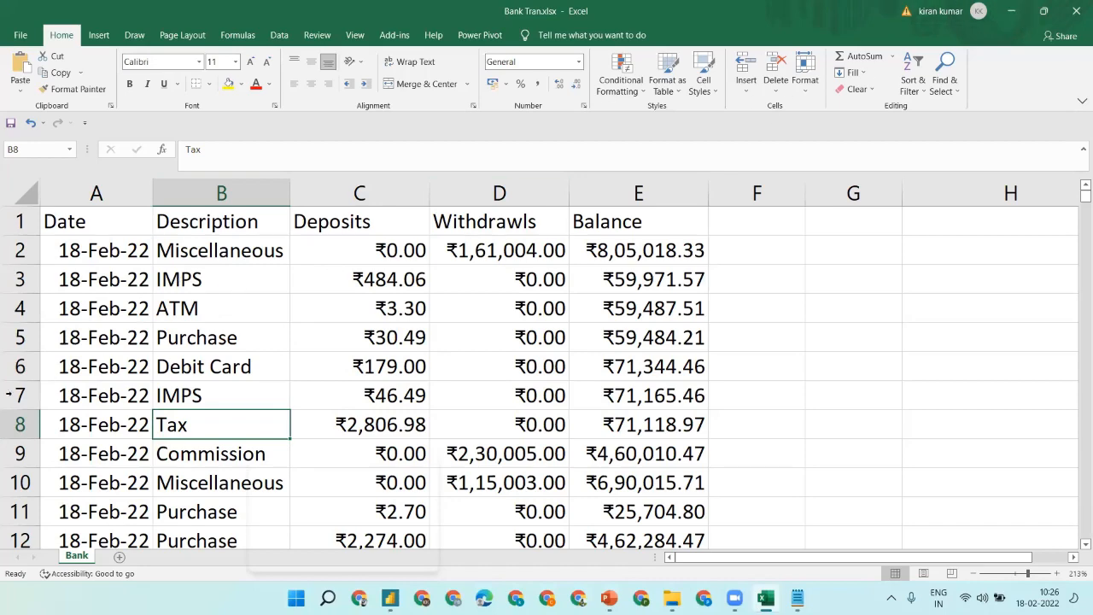
{"action": "left_click", "coordinate": [1015, 17]}
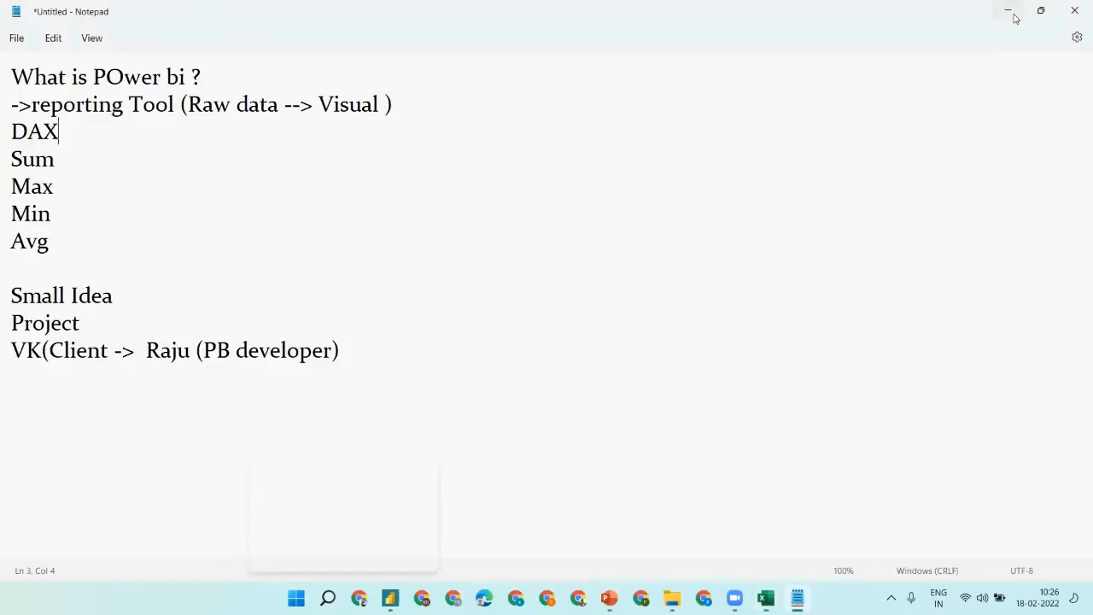
- Show PowerPoint's Bank Transaction Report slide, then return to the Notepad notes
{"action": "left_click", "coordinate": [1013, 15]}
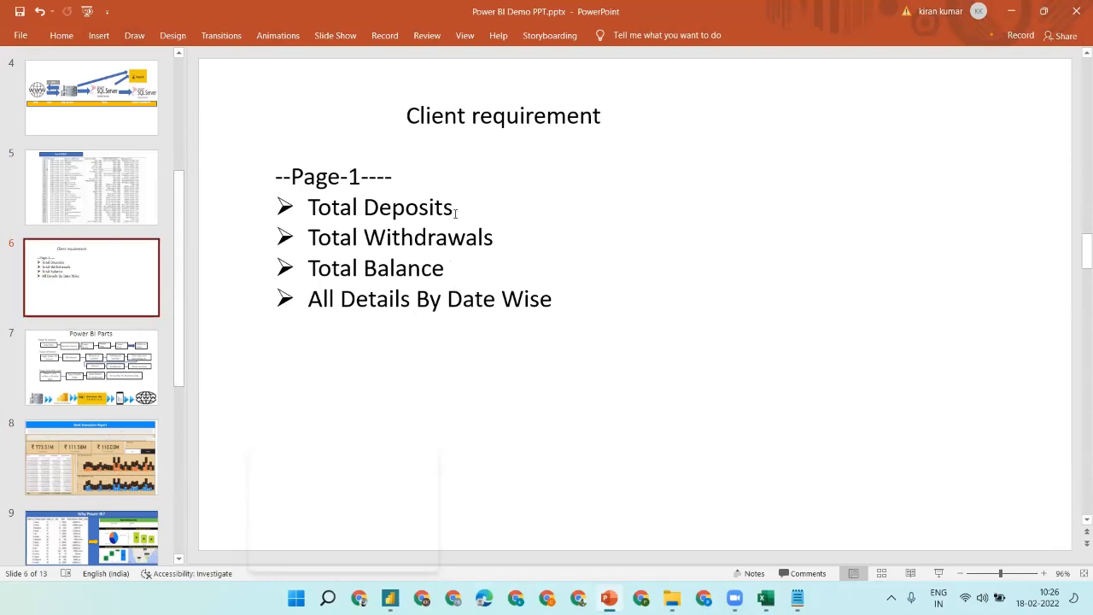
{"action": "left_click", "coordinate": [86, 444]}
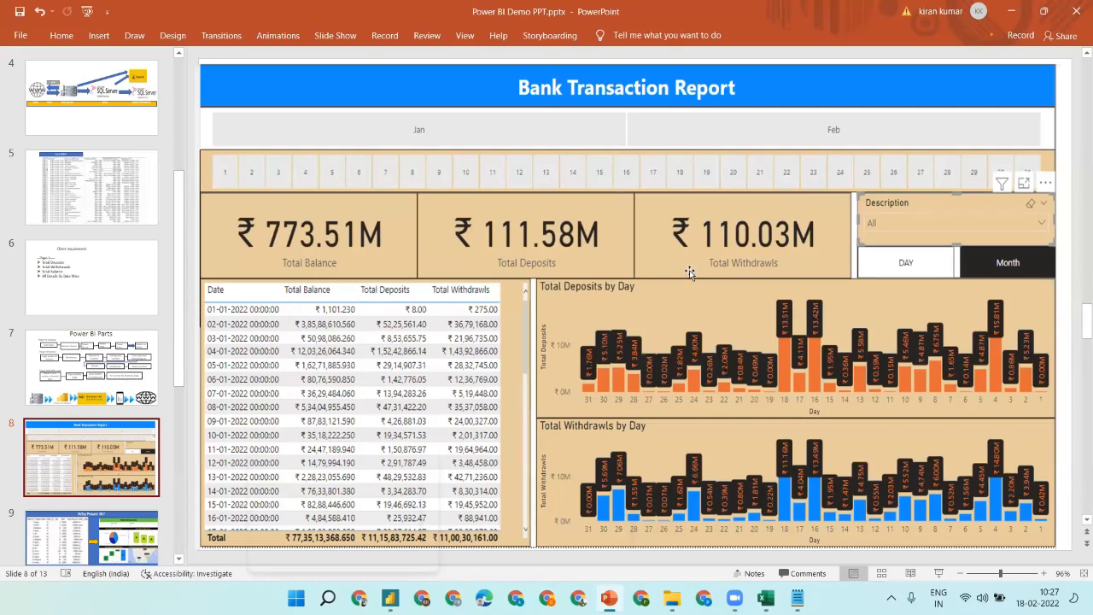
{"action": "key", "text": "alt+Tab"}
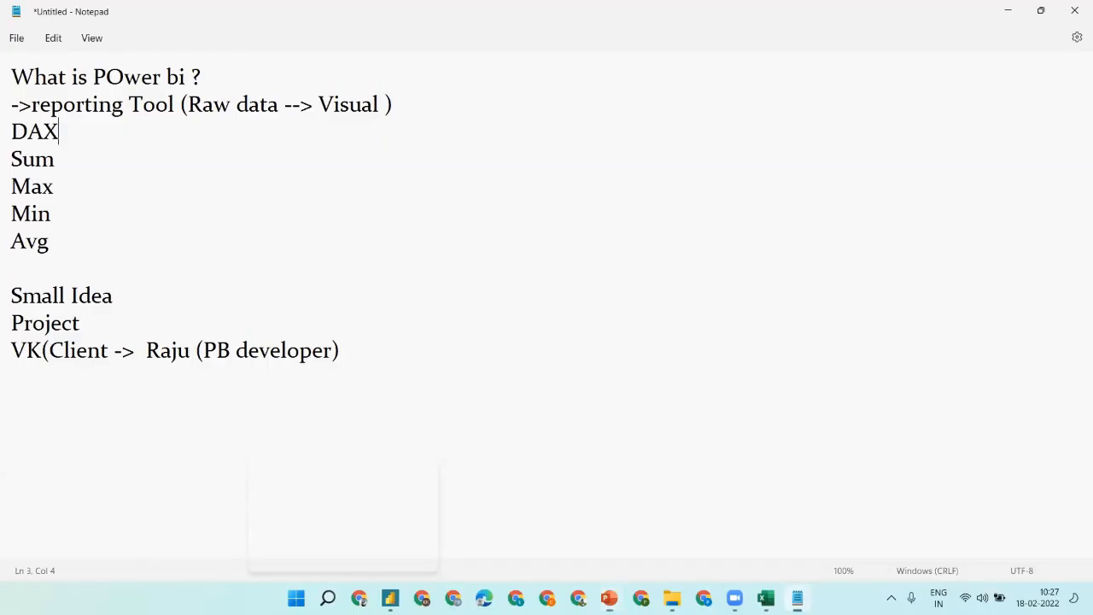
- Close the VK client line with an extra ')' parenthesis
{"action": "left_click", "coordinate": [435, 347]}
{"action": "left_click", "coordinate": [161, 351]}
{"action": "left_click", "coordinate": [149, 350]}
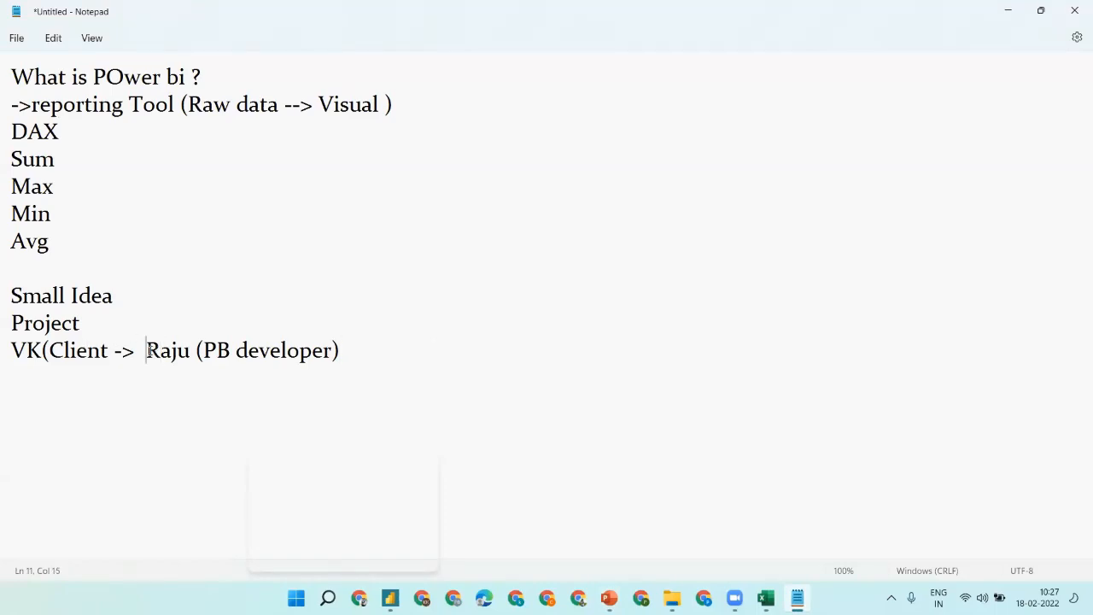
{"action": "left_click", "coordinate": [401, 370], "text": "shift"}
{"action": "left_click", "coordinate": [37, 338]}
{"action": "key", "text": "shift+Right"}
{"action": "double_click", "coordinate": [242, 350]}
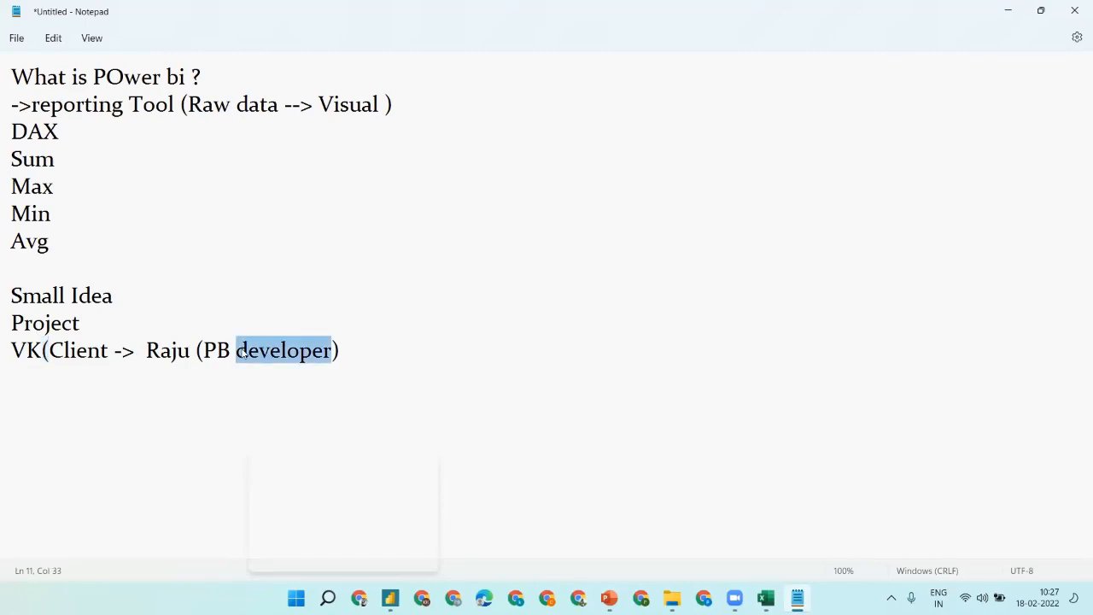
{"action": "left_click", "coordinate": [398, 343]}
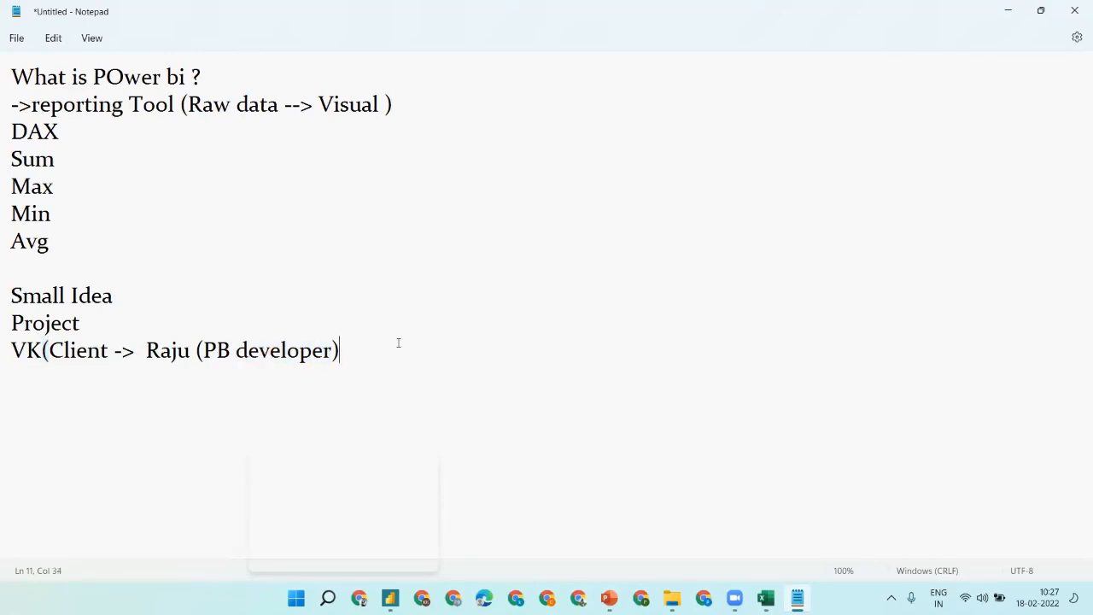
{"action": "type", "text": ")"}
- Add a developer heading line with 'Read Data & userstory' beneath it
{"action": "key", "text": "Return"}
{"action": "key", "text": "Return"}
{"action": "type", "text": "Raju "}
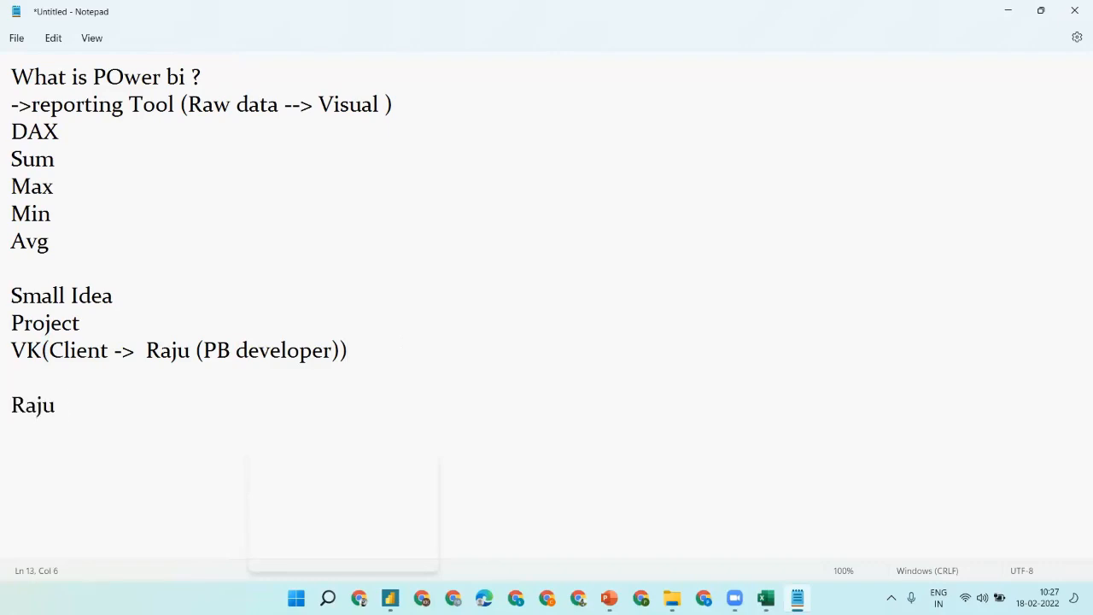
{"action": "type", "text": ":-"}
{"action": "key", "text": "Return"}
{"action": "type", "text": "Read Data "}
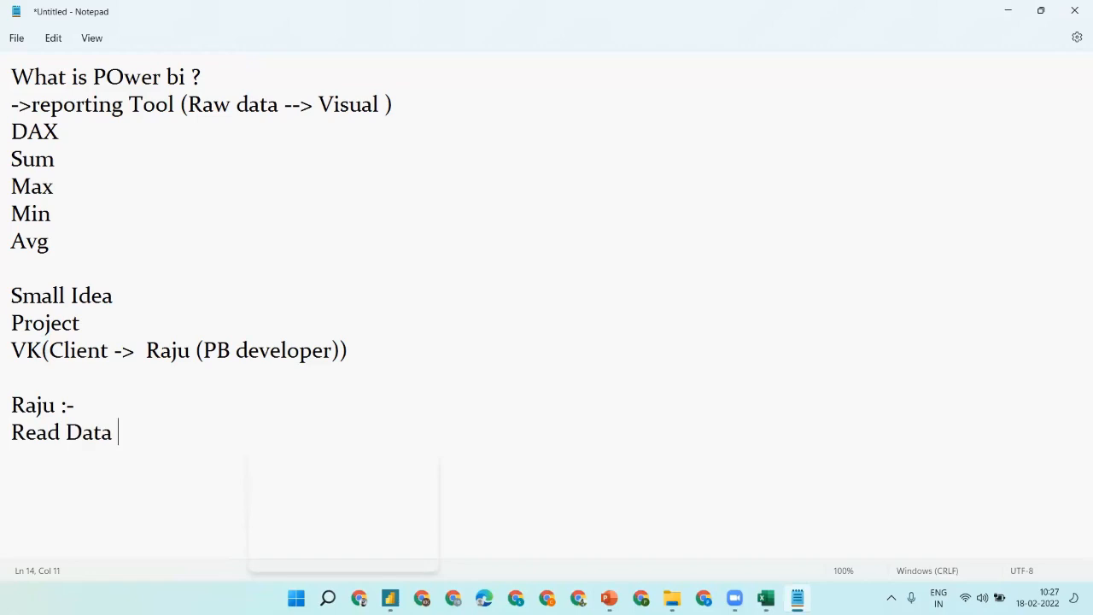
{"action": "type", "text": "&&"}
{"action": "key", "text": "BackSpace"}
{"action": "type", "text": "st"}
{"action": "key", "text": "BackSpace"}
{"action": "key", "text": "BackSpace"}
{"action": "type", "text": "usersto"}
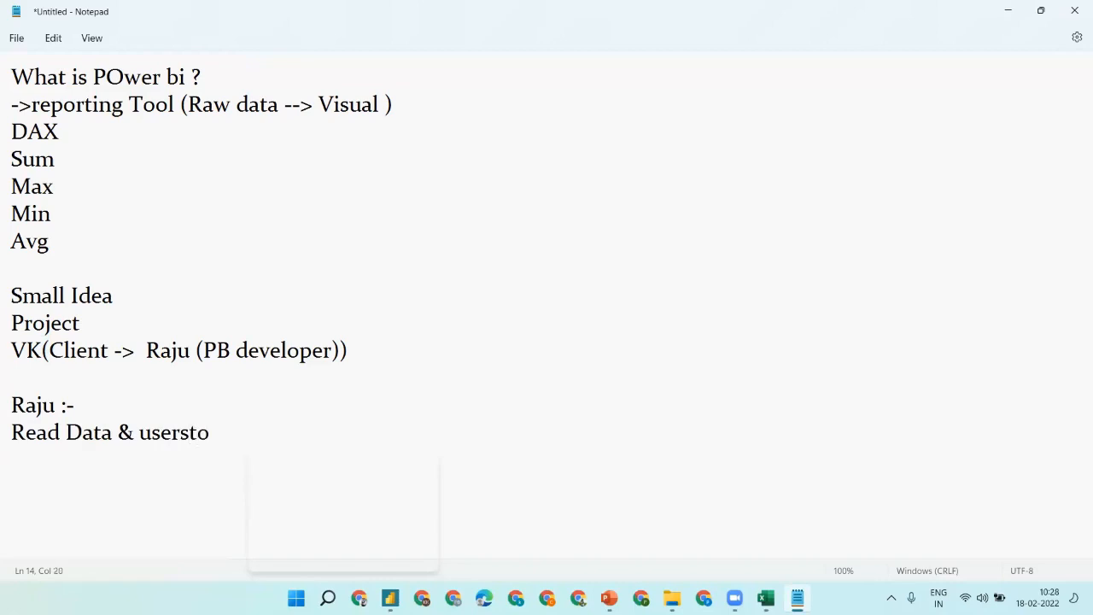
{"action": "type", "text": "ry"}
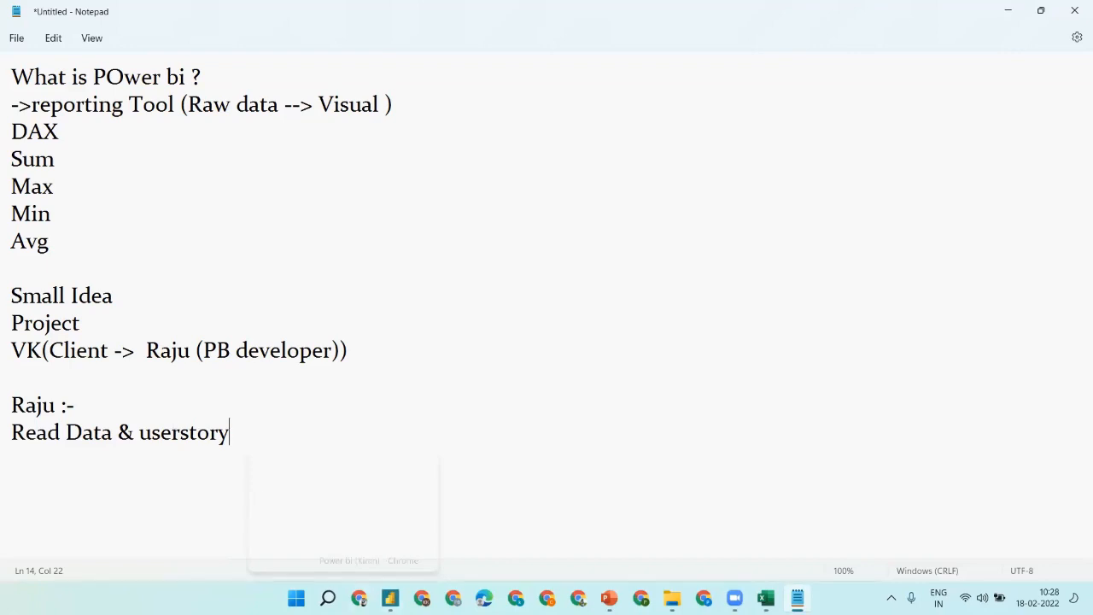
- Compare the Bank TABLE slide with the Bank Transaction Report slide in PowerPoint
{"action": "left_click", "coordinate": [390, 598]}
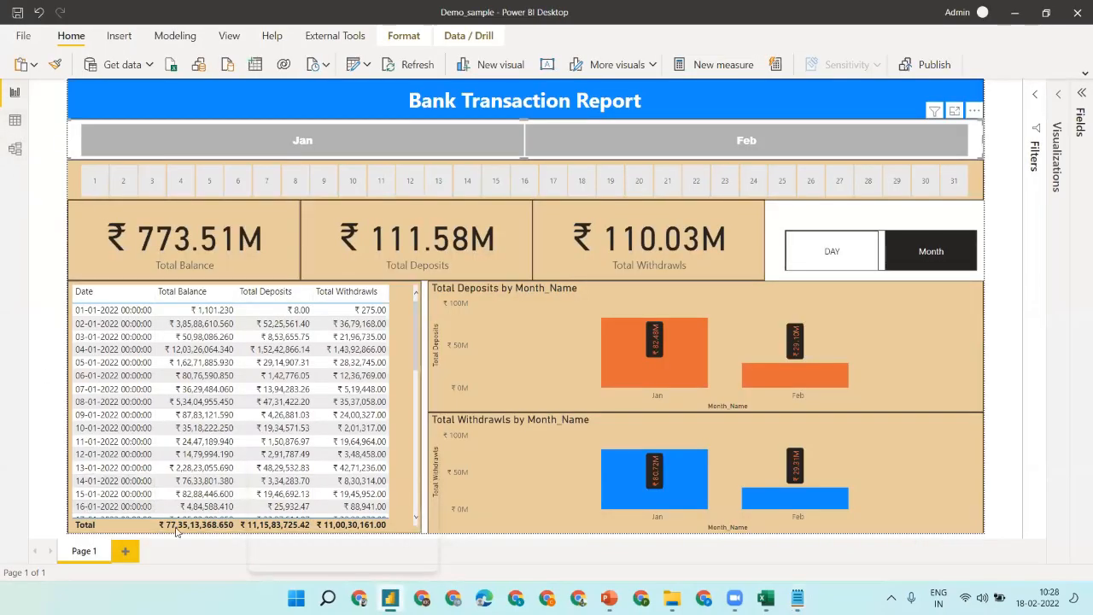
{"action": "left_click", "coordinate": [608, 598]}
{"action": "left_click", "coordinate": [83, 162]}
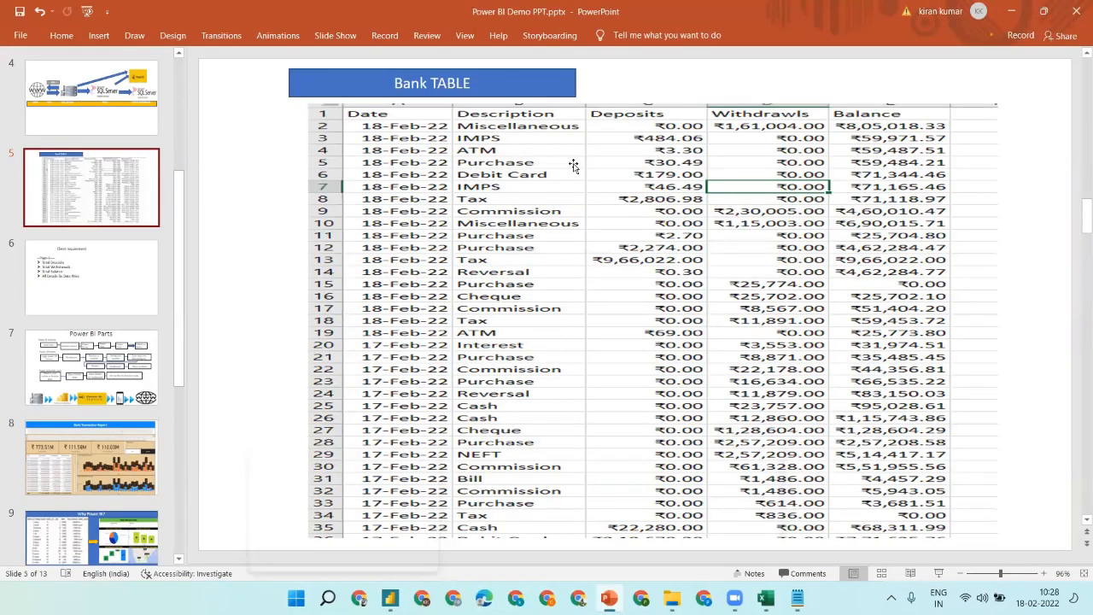
{"action": "left_click", "coordinate": [43, 445]}
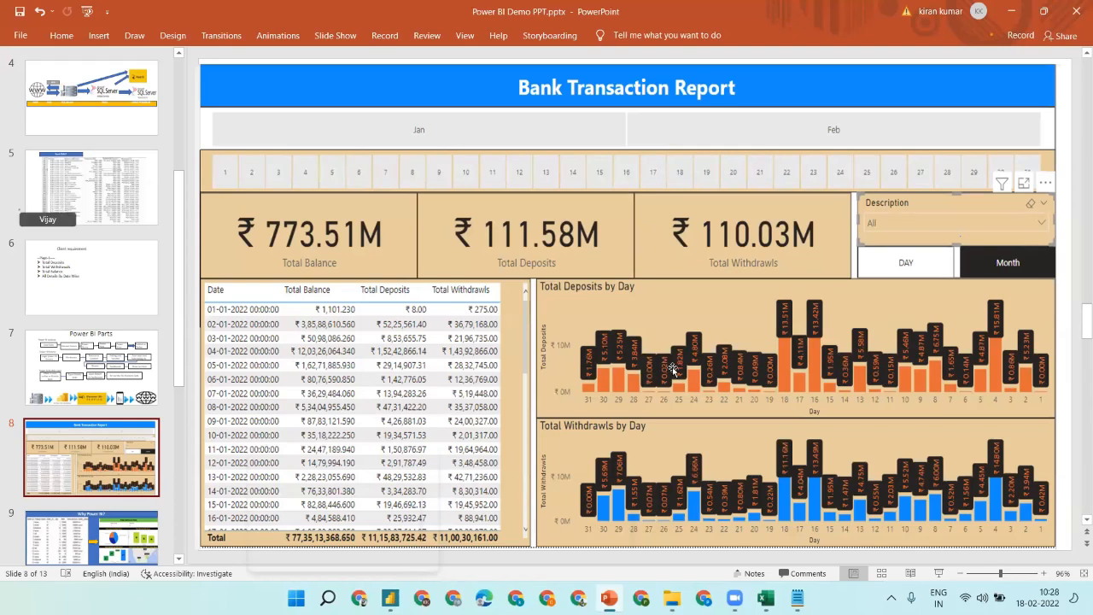
- Close the Power BI Desktop window and switch back to the Notepad notes
{"action": "mouse_move", "coordinate": [393, 598]}
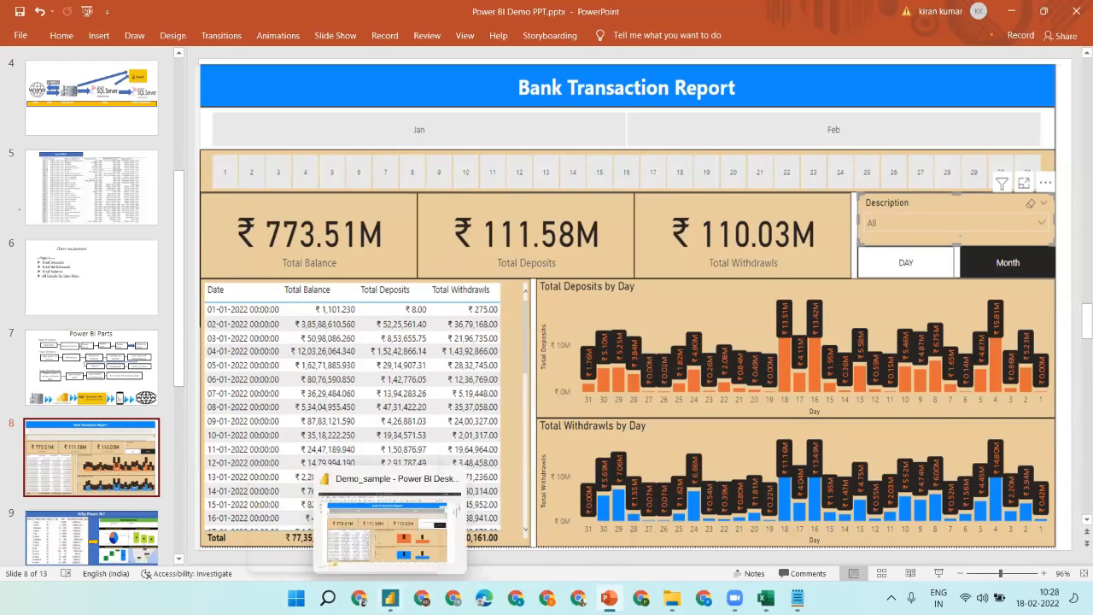
{"action": "mouse_move", "coordinate": [453, 487]}
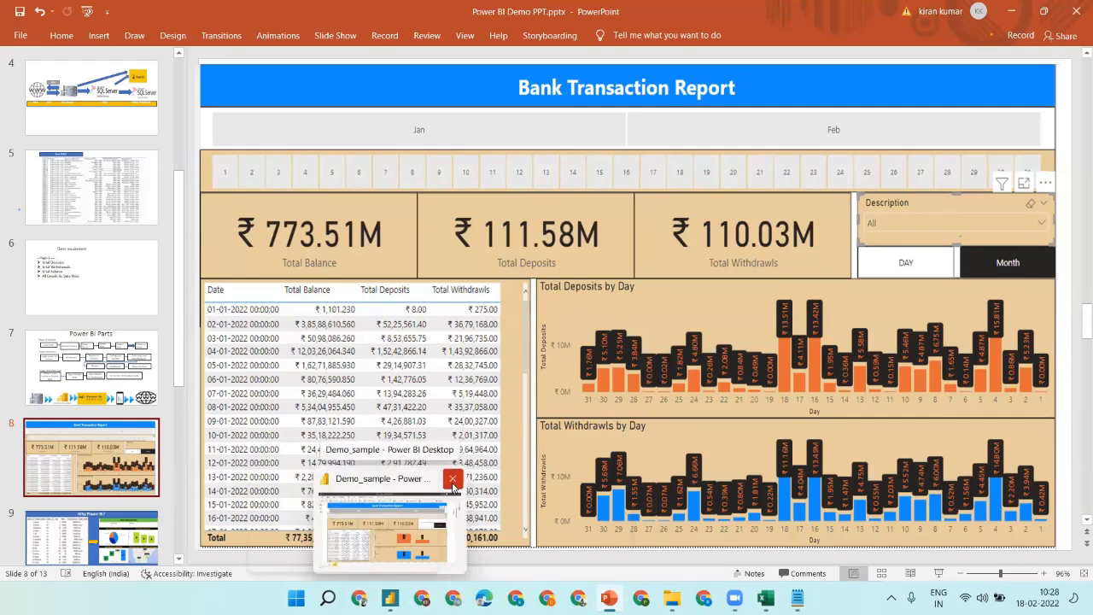
{"action": "left_click", "coordinate": [453, 480]}
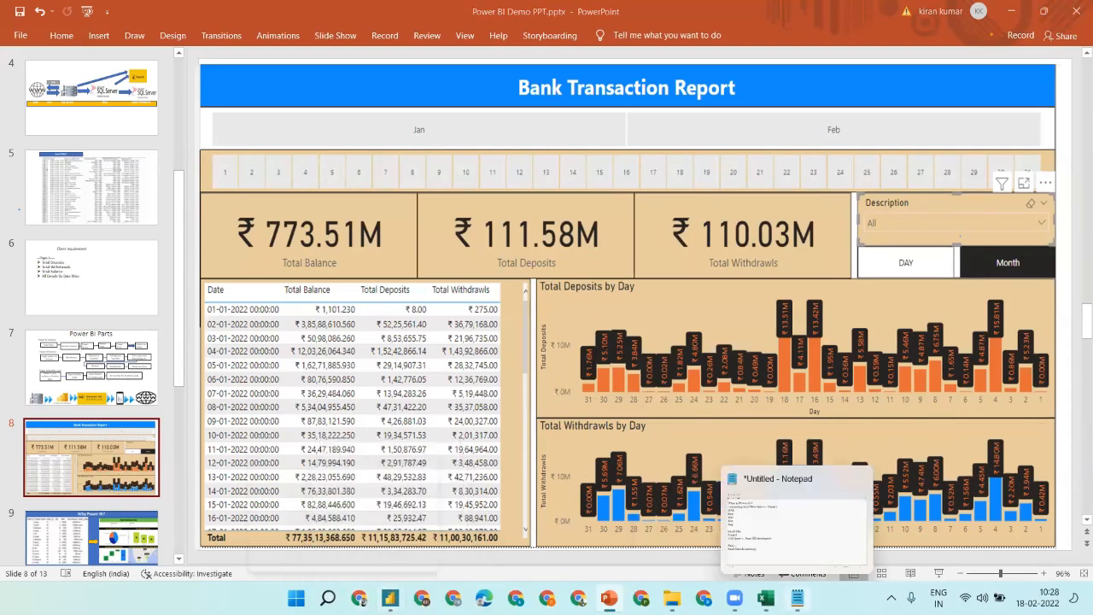
{"action": "left_click", "coordinate": [797, 598]}
- Add a new line reading 'Power BI Instail &user and Password'
{"action": "key", "text": "Return"}
{"action": "key", "text": "Return"}
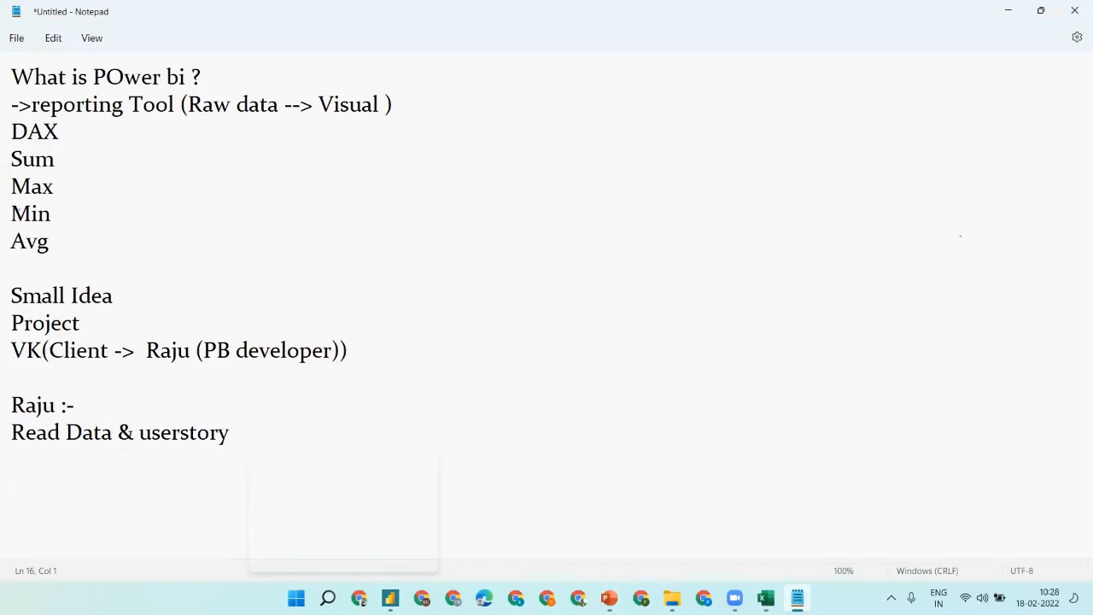
{"action": "type", "text": "Power B"}
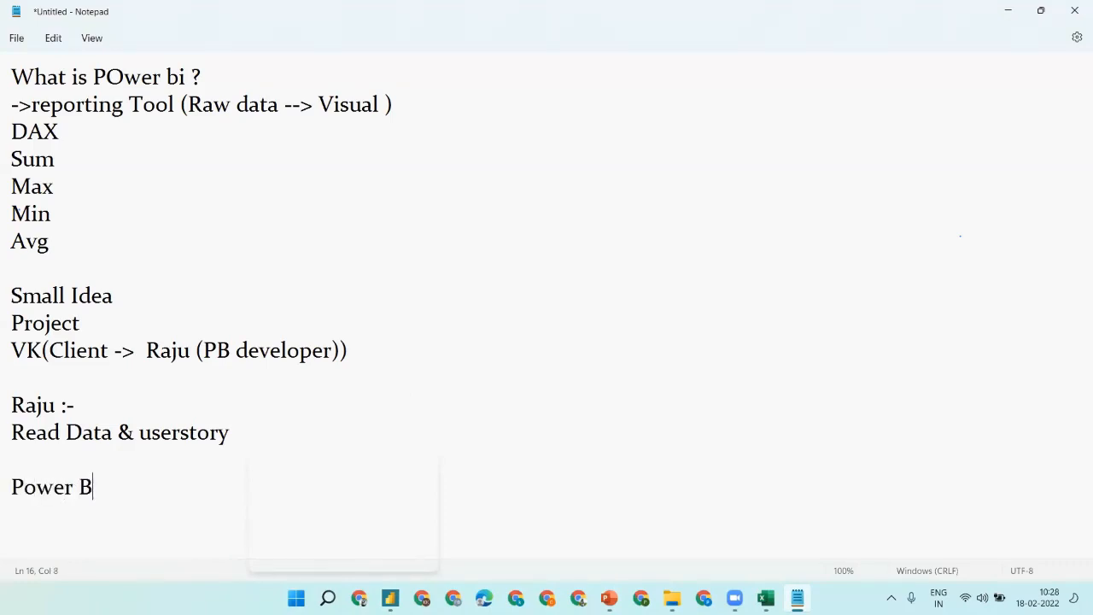
{"action": "type", "text": "I create"}
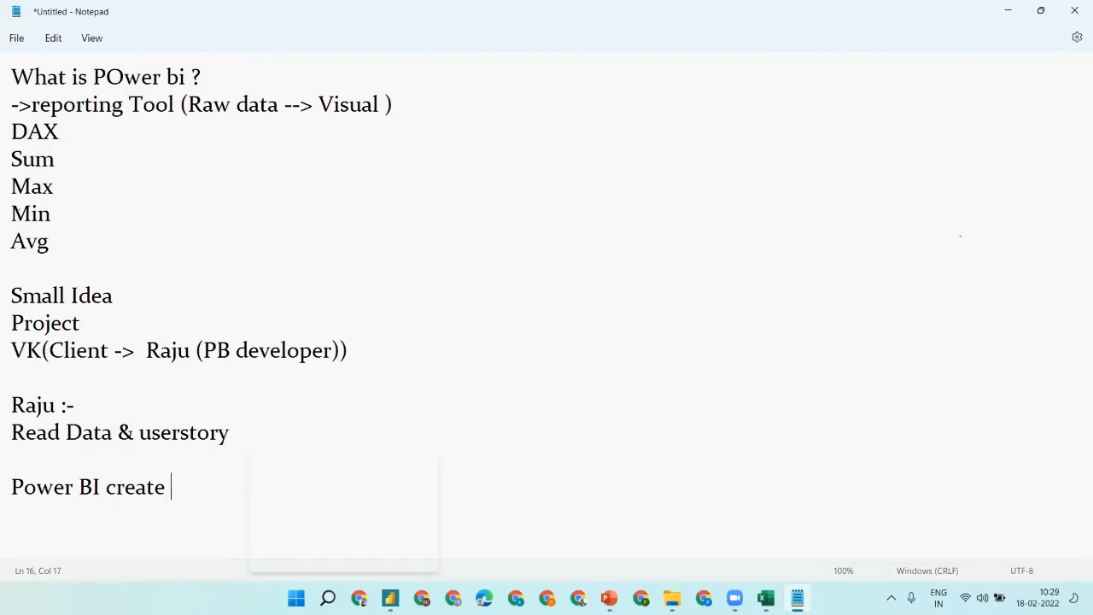
{"action": "key", "text": "BackSpace"}
{"action": "key", "text": "BackSpace"}
{"action": "key", "text": "BackSpace"}
{"action": "key", "text": "BackSpace"}
{"action": "key", "text": "BackSpace"}
{"action": "key", "text": "BackSpace"}
{"action": "key", "text": "BackSpace"}
{"action": "type", "text": "Instail "}
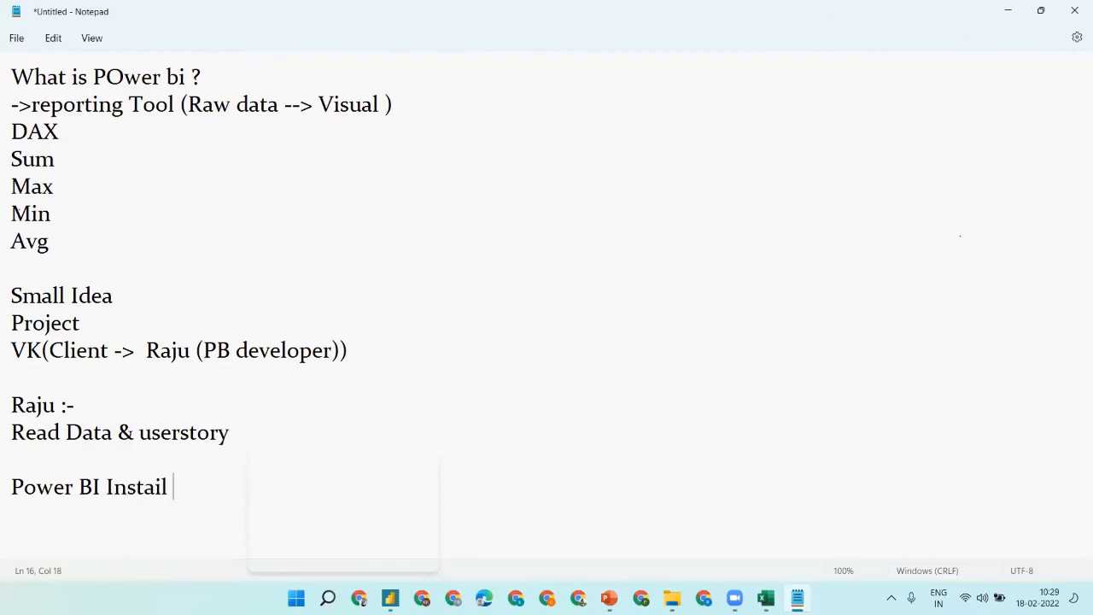
{"action": "type", "text": "&user and Pass"}
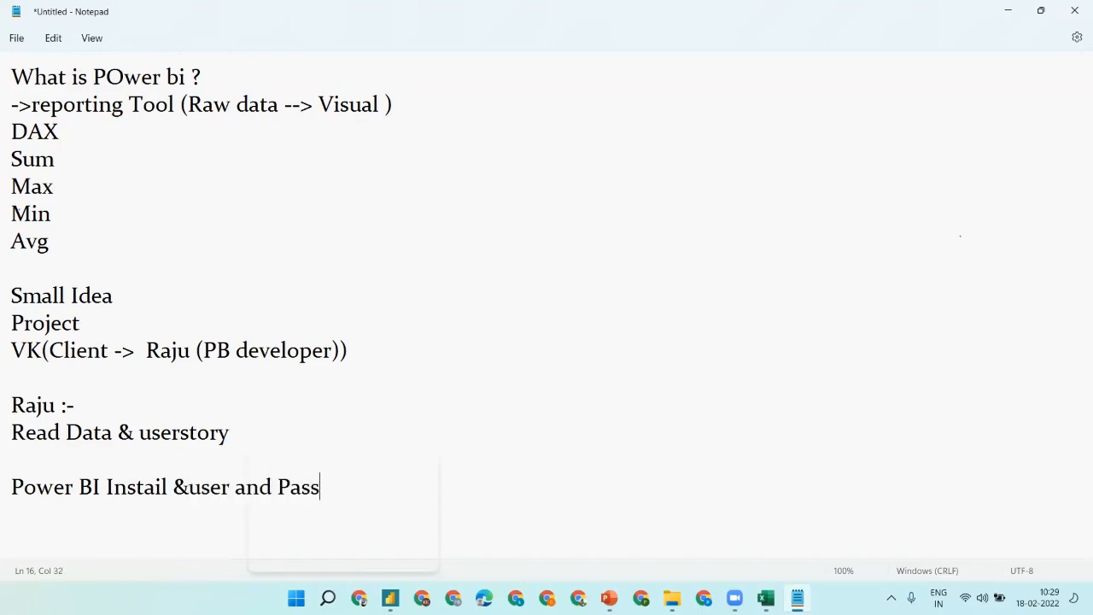
{"action": "type", "text": "word"}
- Put the developer's login e-mail in parentheses after the developer heading
{"action": "double_click", "coordinate": [200, 486]}
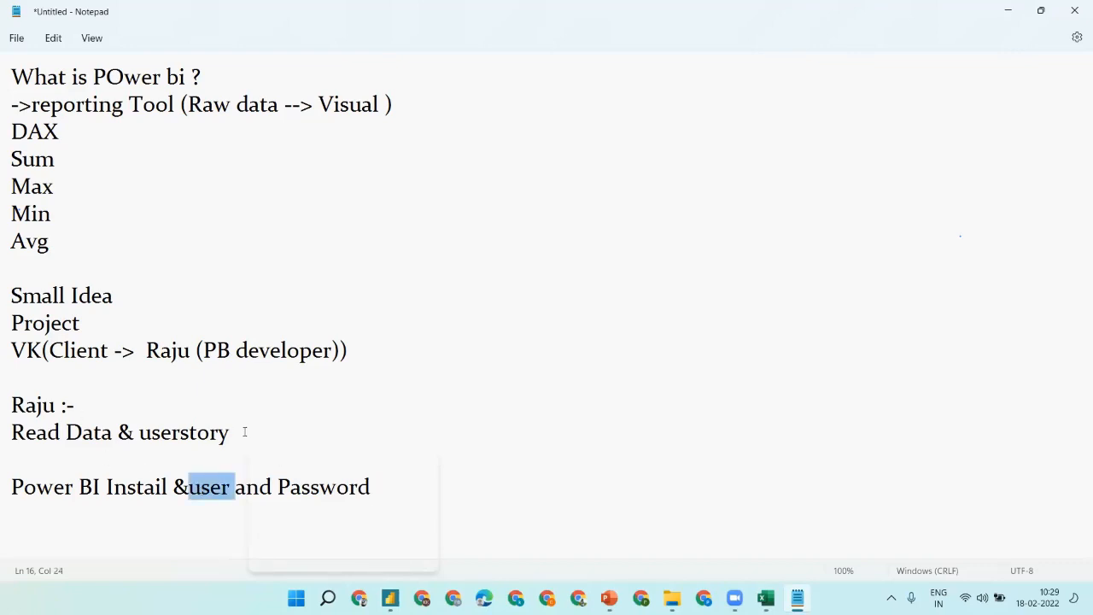
{"action": "left_click", "coordinate": [89, 407]}
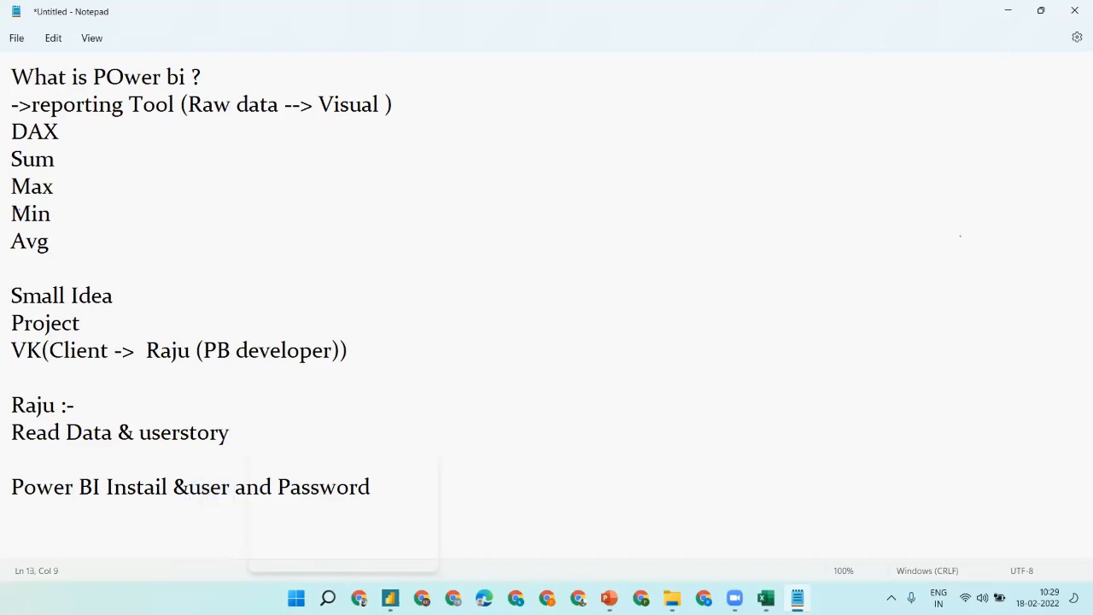
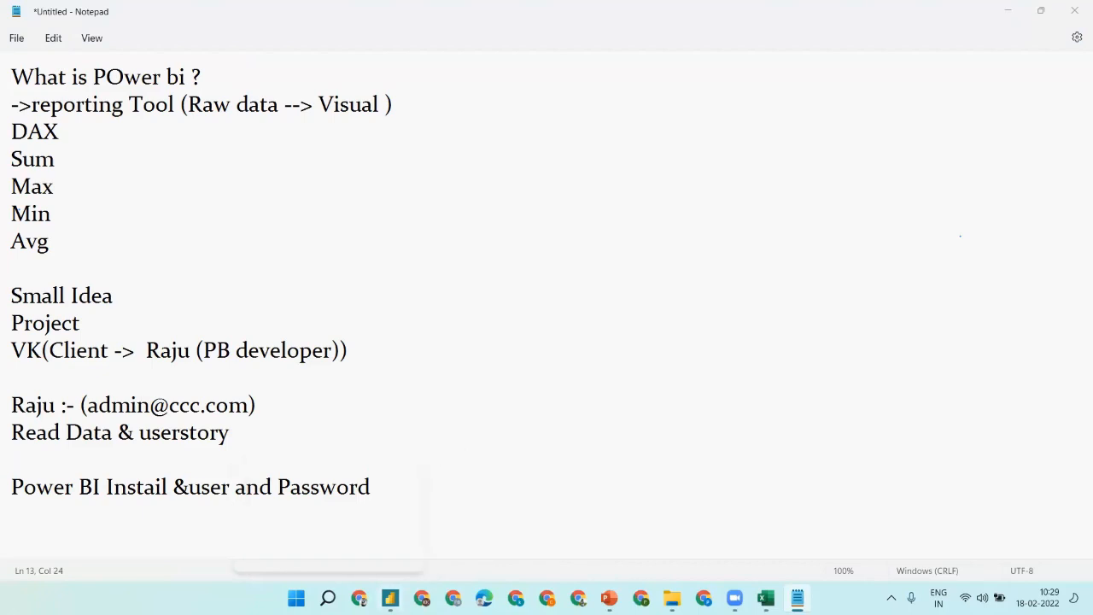
- Launch Power BI Desktop from a Windows search for 'power b'
{"action": "right_click", "coordinate": [390, 598]}
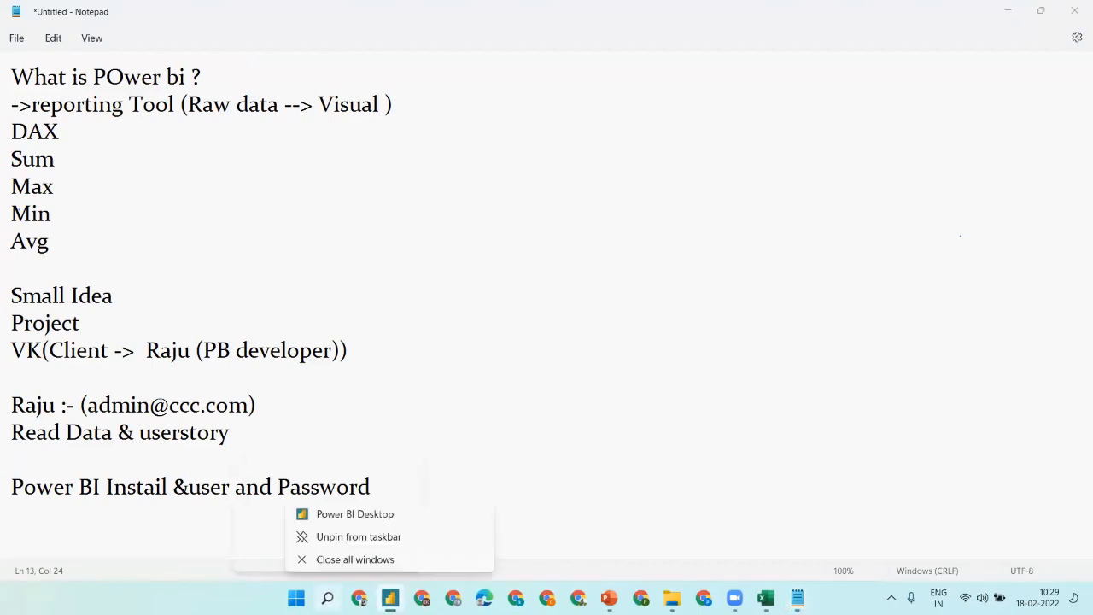
{"action": "left_click", "coordinate": [328, 598]}
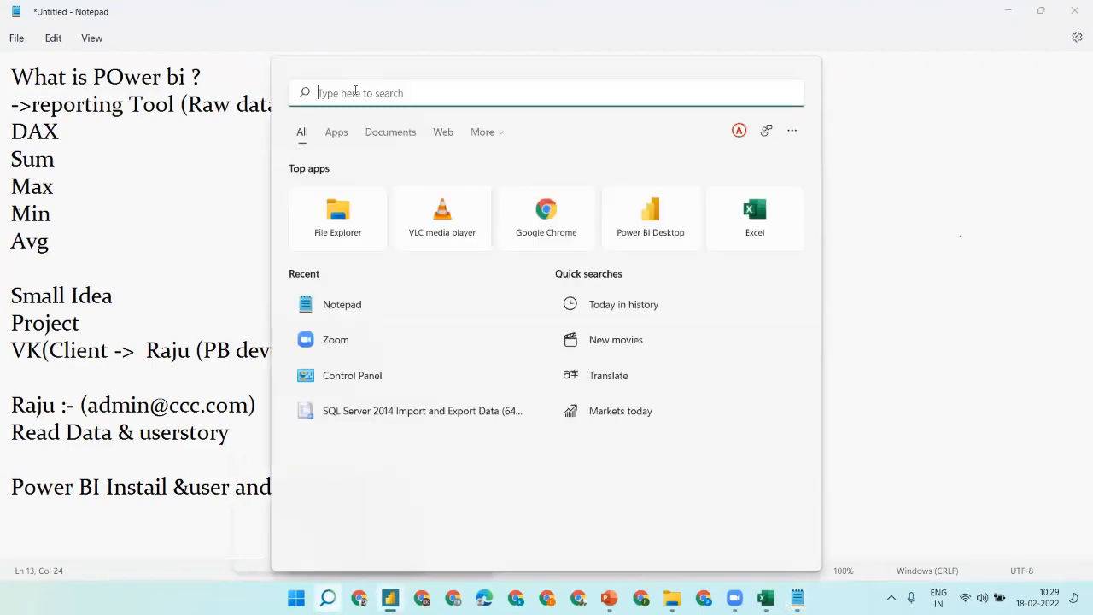
{"action": "type", "text": "power "}
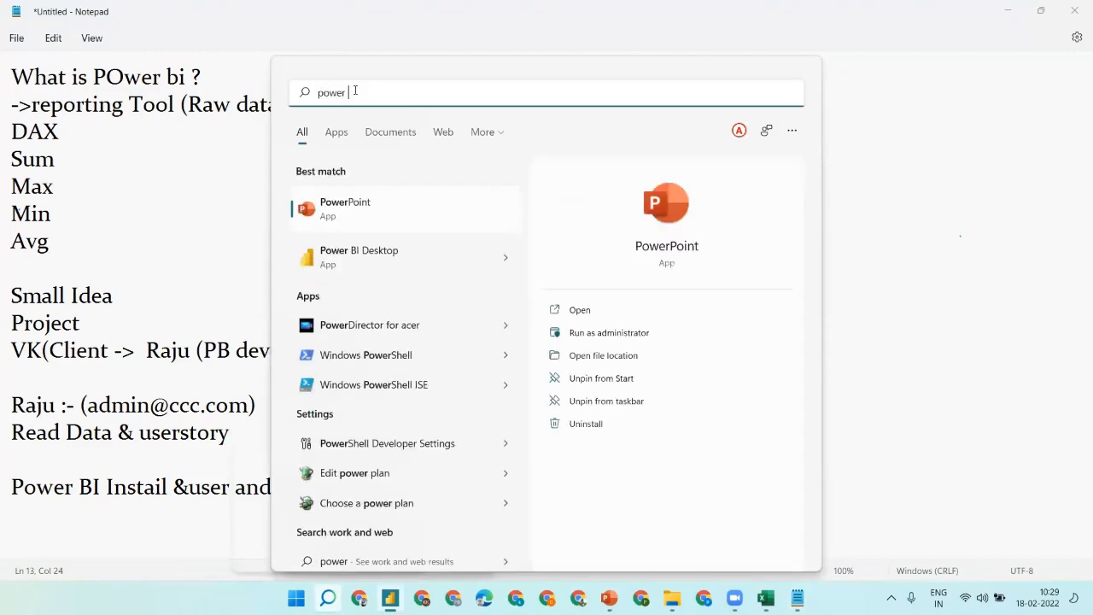
{"action": "type", "text": "b"}
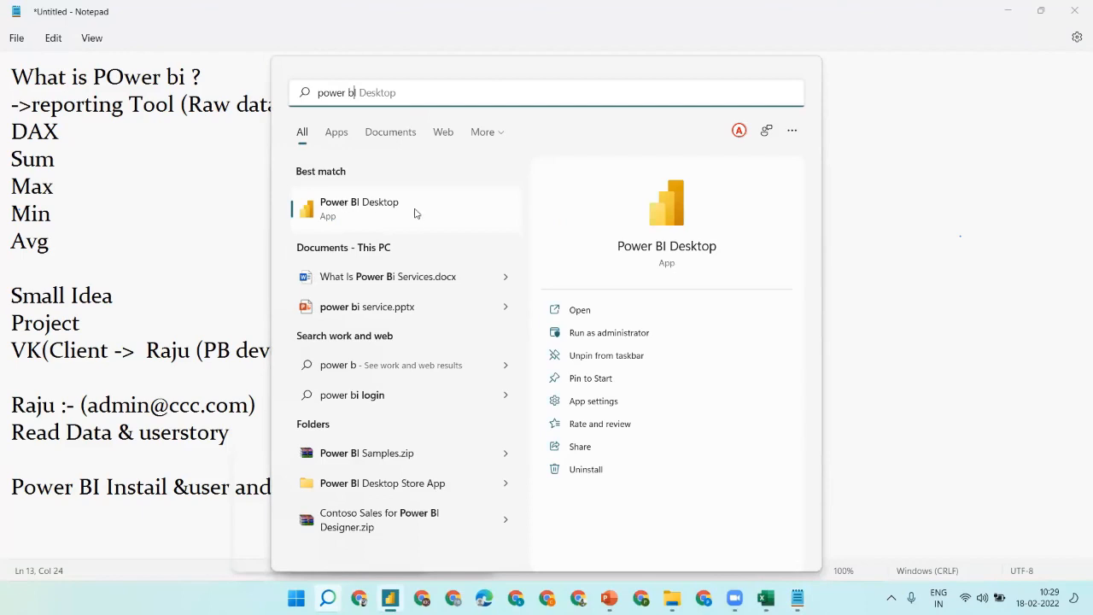
{"action": "left_click", "coordinate": [384, 208]}
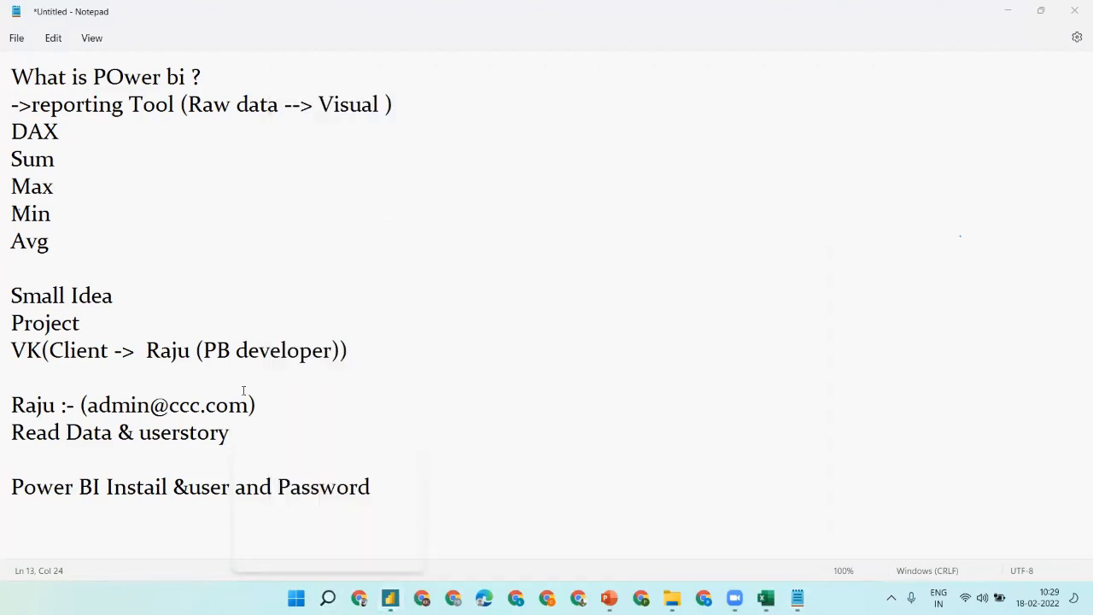
- Start a new 'Laptop/PC' line below the Power BI install note
{"action": "left_click", "coordinate": [56, 530]}
{"action": "left_click", "coordinate": [532, 479]}
{"action": "key", "text": "Return"}
{"action": "key", "text": "Return"}
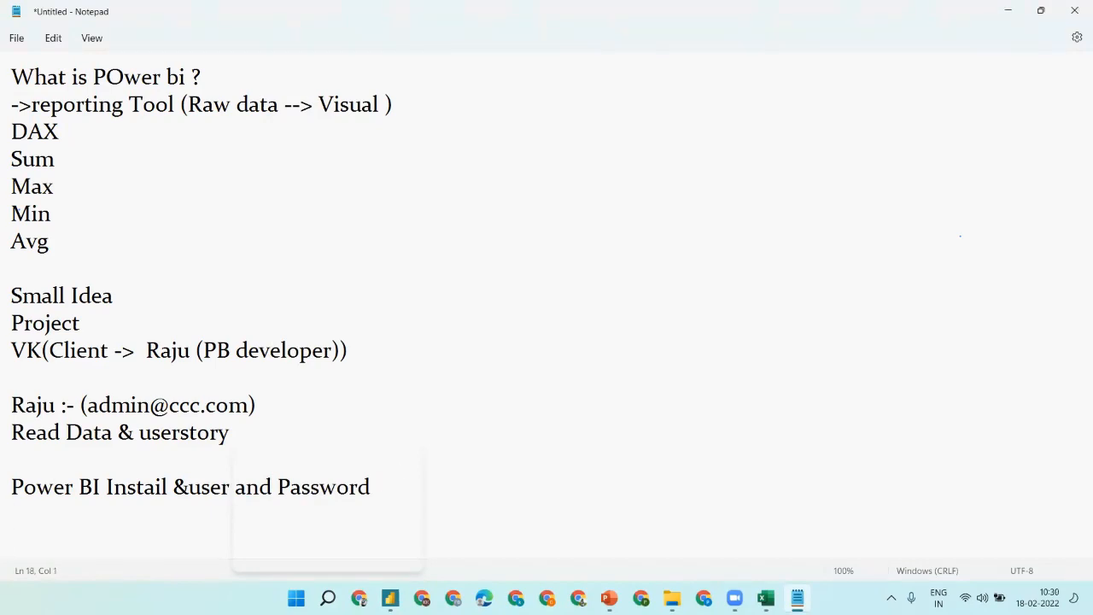
{"action": "type", "text": "Po"}
{"action": "key", "text": "BackSpace"}
{"action": "key", "text": "BackSpace"}
{"action": "type", "text": "Laptop/PC"}
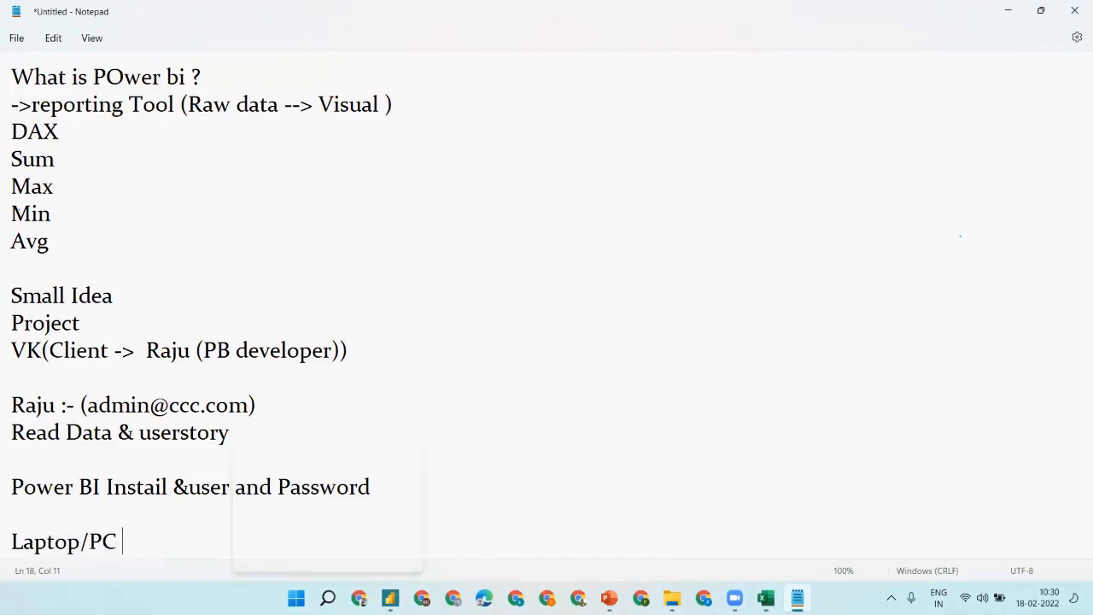
{"action": "key", "text": "Return"}
{"action": "key", "text": "Return"}
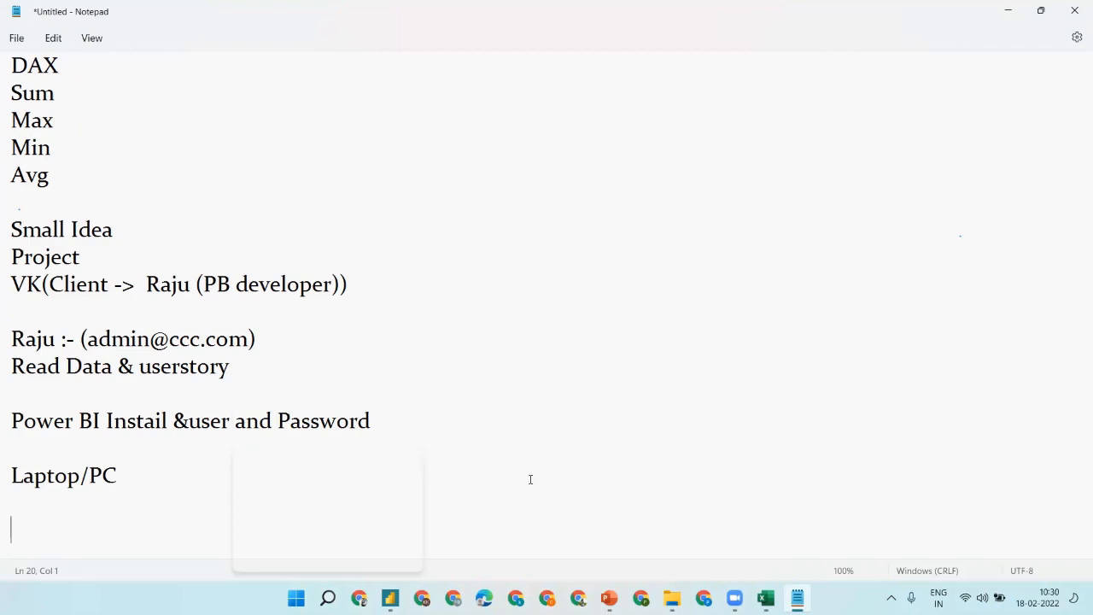
{"action": "key", "text": "Up"}
{"action": "key", "text": "Up"}
- Complete the line as '--Laptop/PC--->MS store--Power bi Desktop-> Instail'
{"action": "type", "text": "--"}
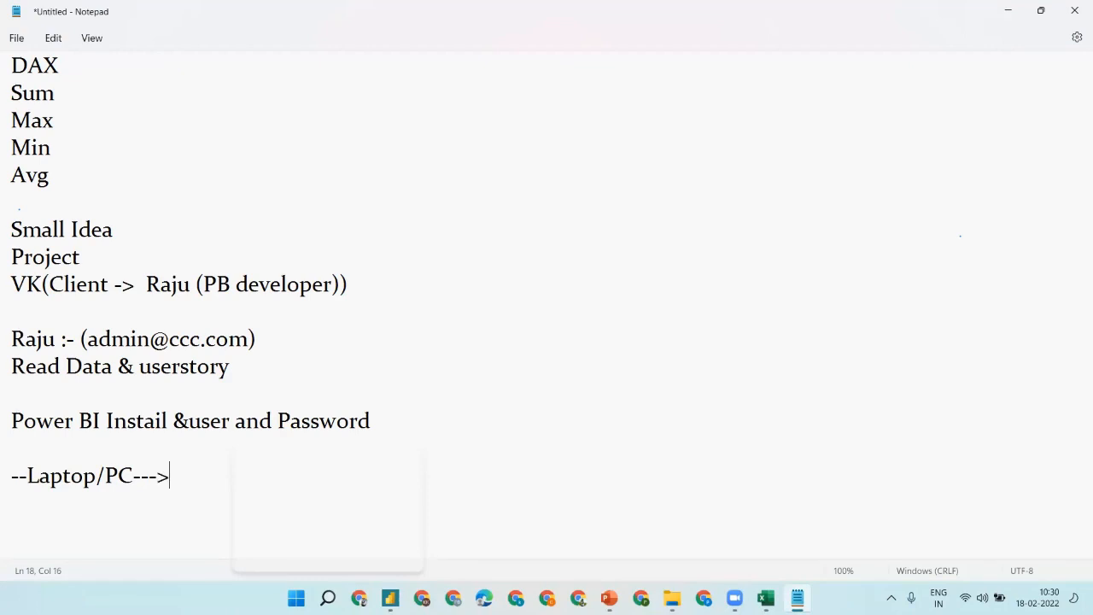
{"action": "type", "text": "MS store--"}
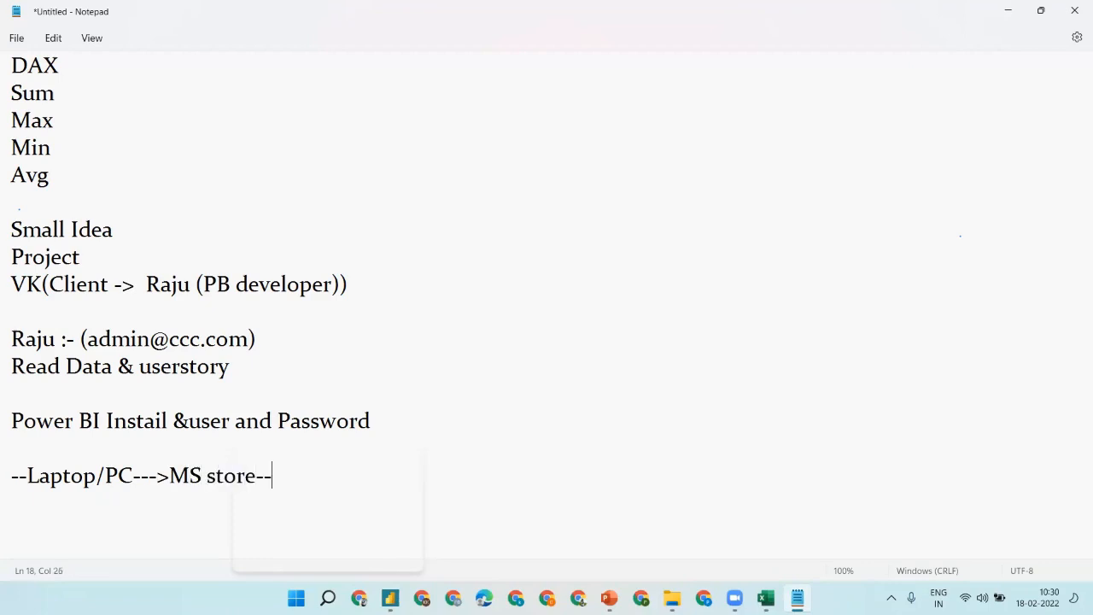
{"action": "type", "text": "Power bi D"}
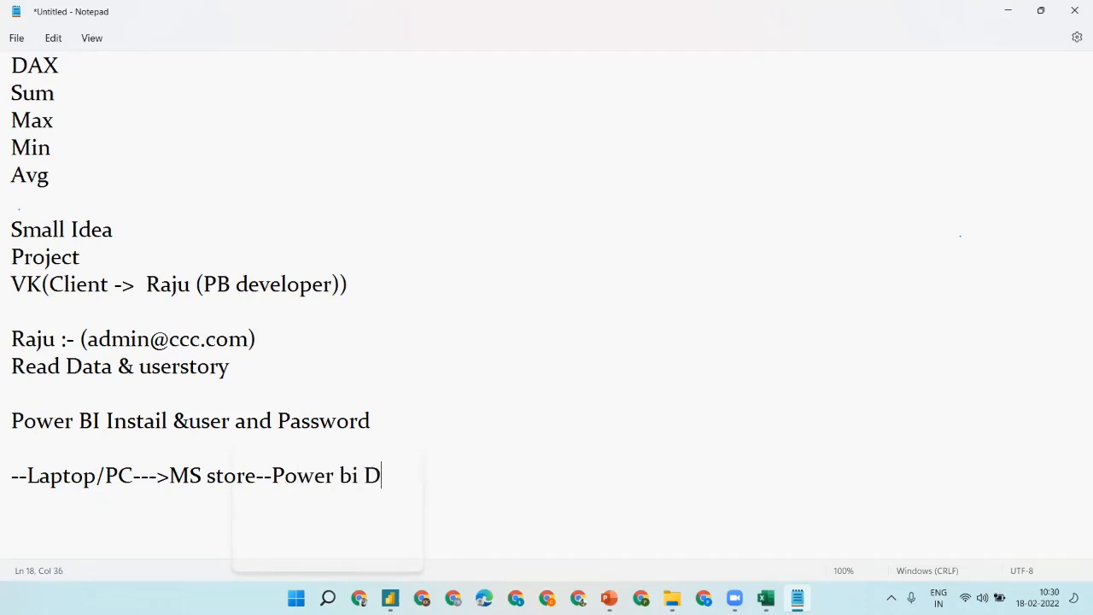
{"action": "type", "text": "esktop-"}
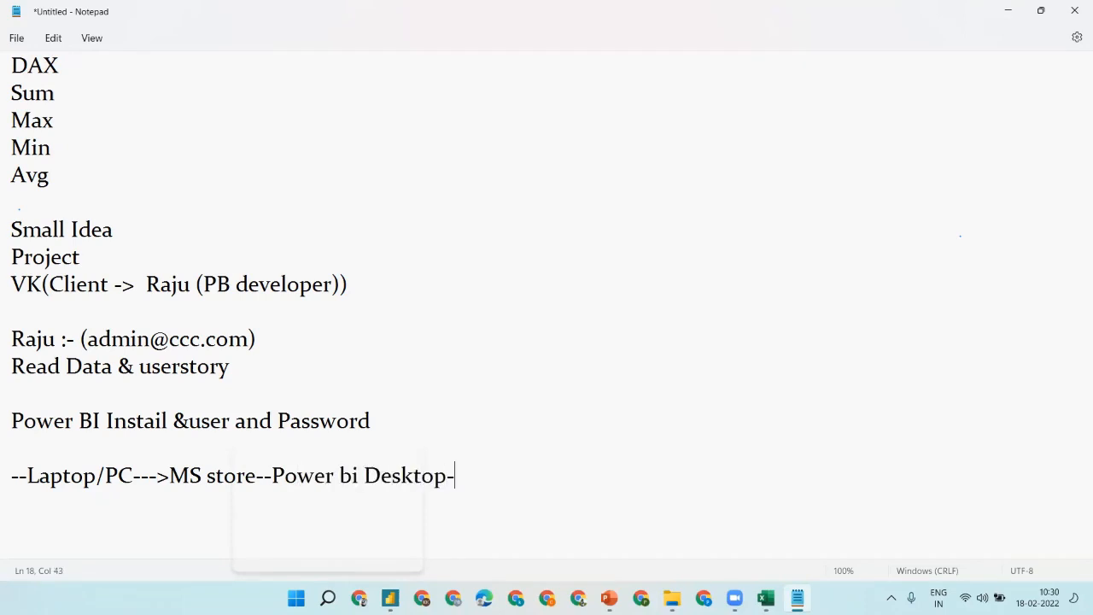
{"action": "type", "text": "> Instail"}
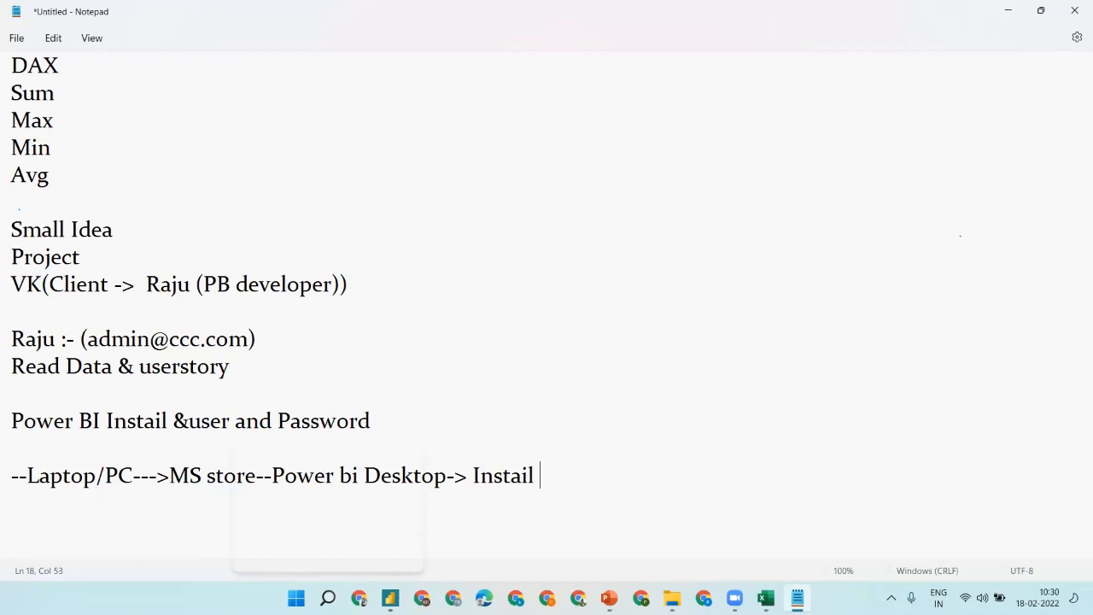
- Search Windows for 'power' again, then switch to the PowerPoint presentation
{"action": "left_click", "coordinate": [327, 597]}
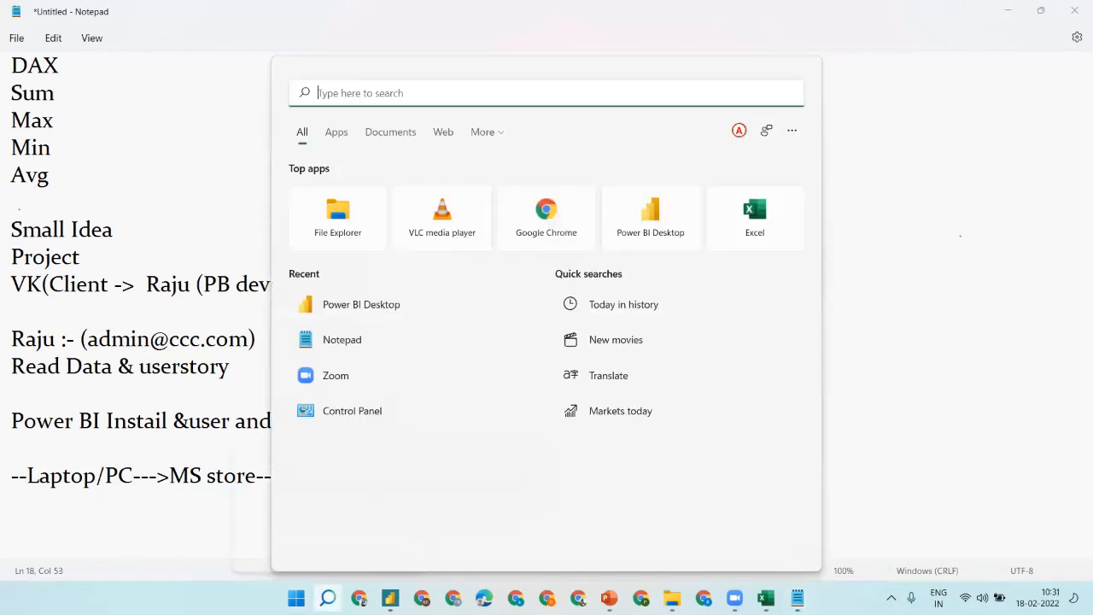
{"action": "type", "text": "power"}
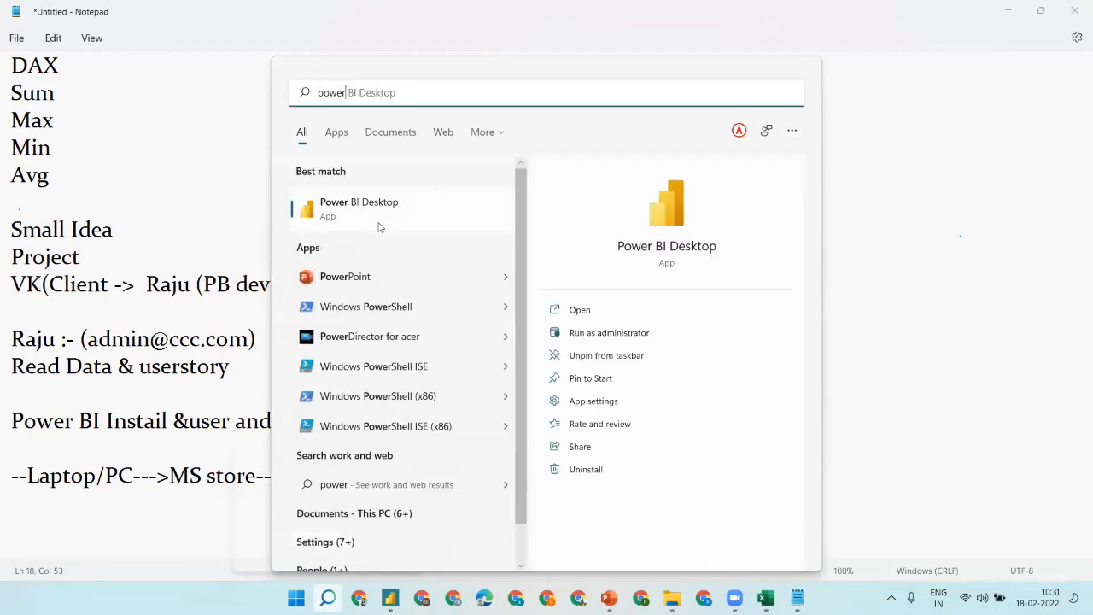
{"action": "key", "text": "Escape"}
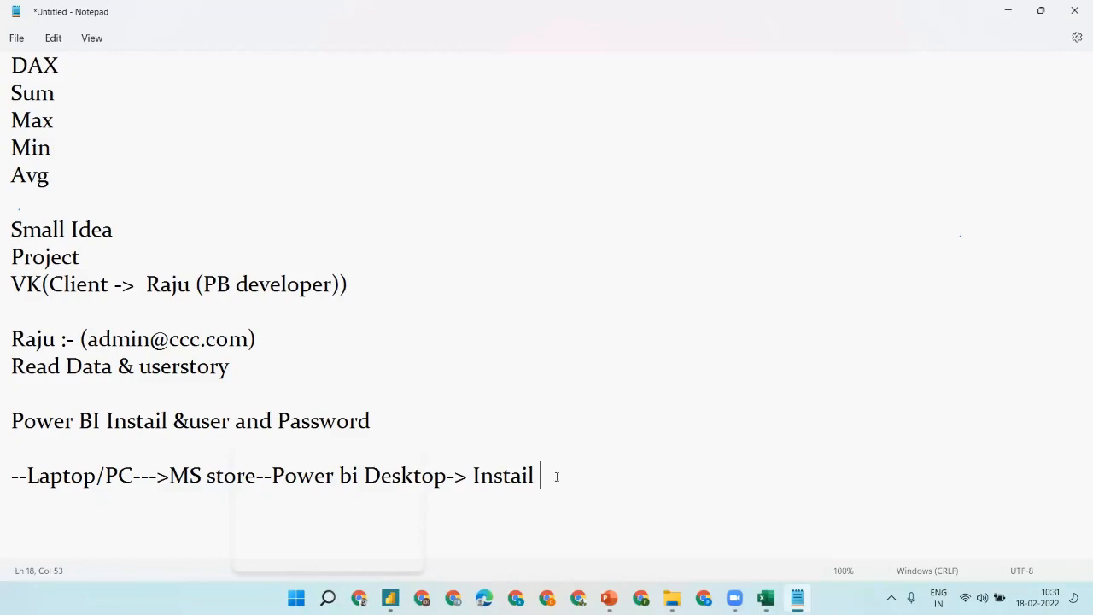
{"action": "left_click", "coordinate": [609, 598]}
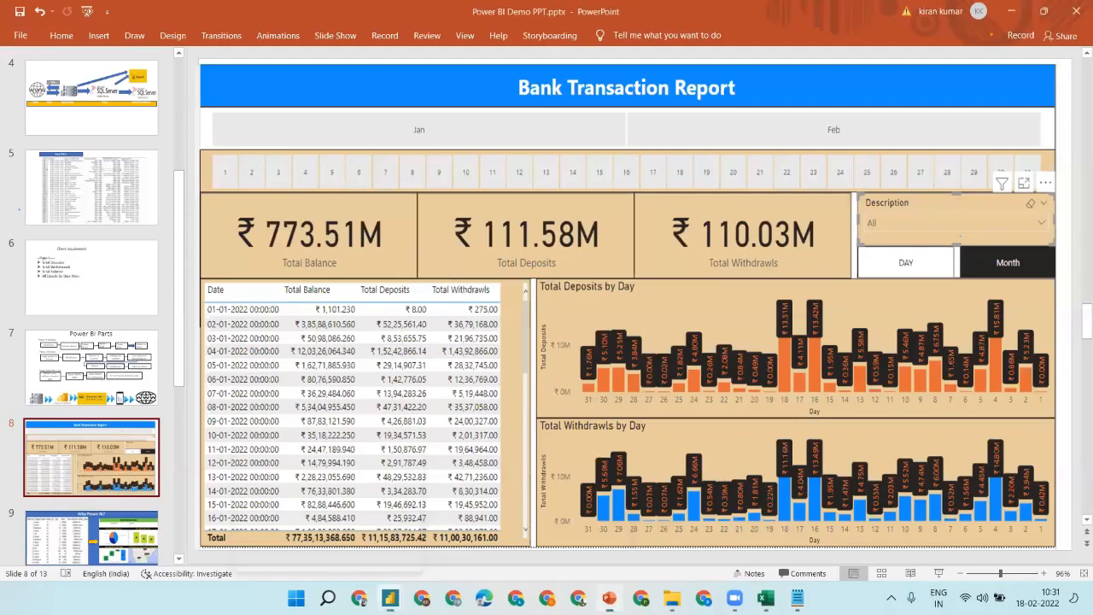
- Browse the slides back to Power BI Parts, then bring the untitled Power BI Desktop window forward
{"action": "left_click", "coordinate": [94, 402]}
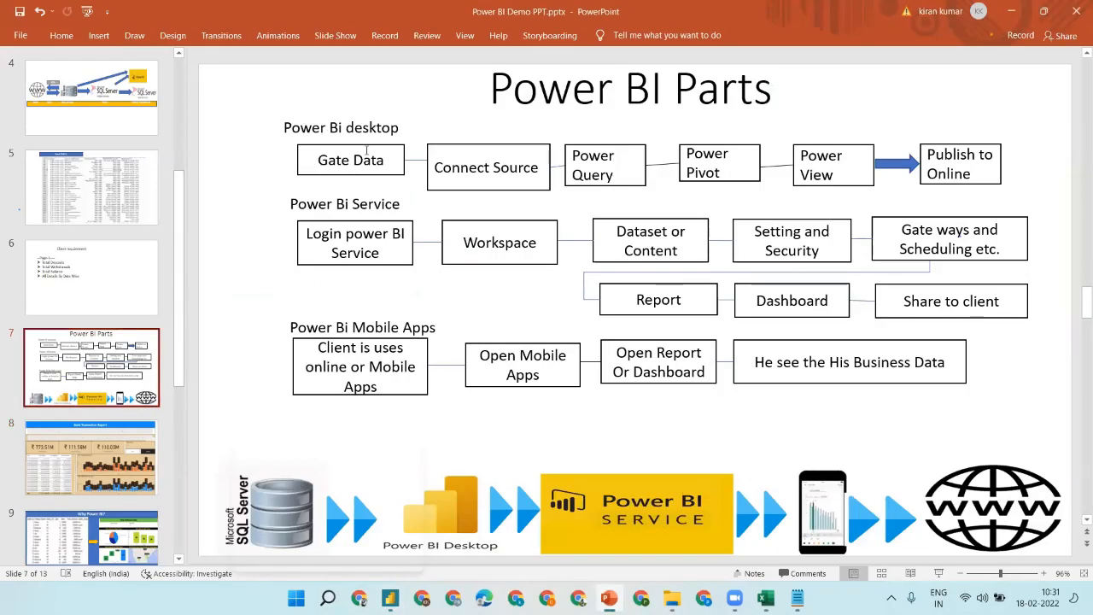
{"action": "left_click", "coordinate": [128, 177]}
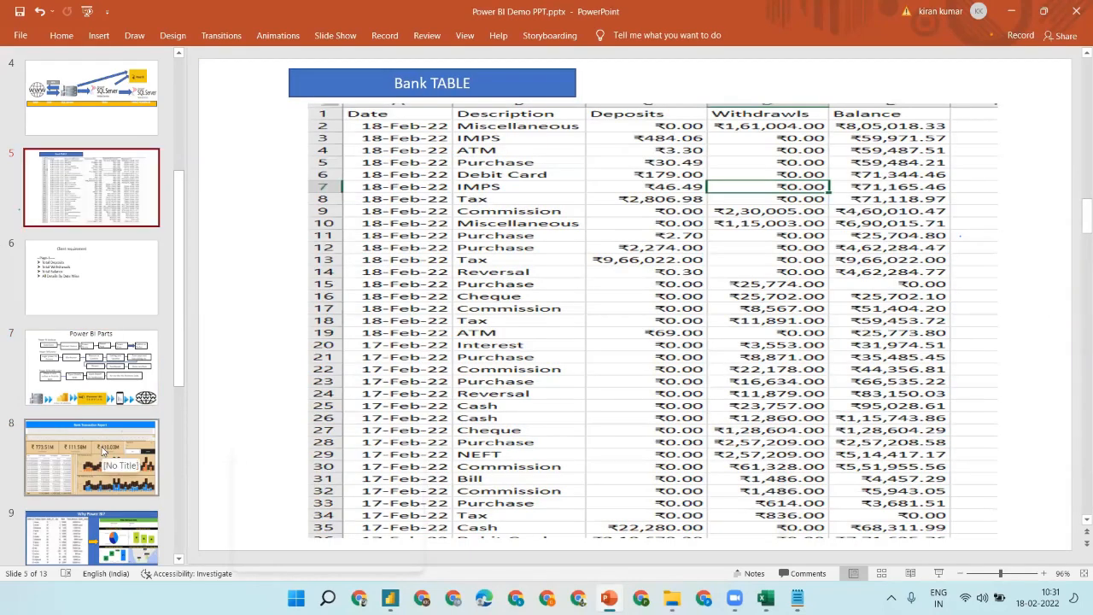
{"action": "left_click", "coordinate": [102, 451]}
{"action": "left_click", "coordinate": [94, 376]}
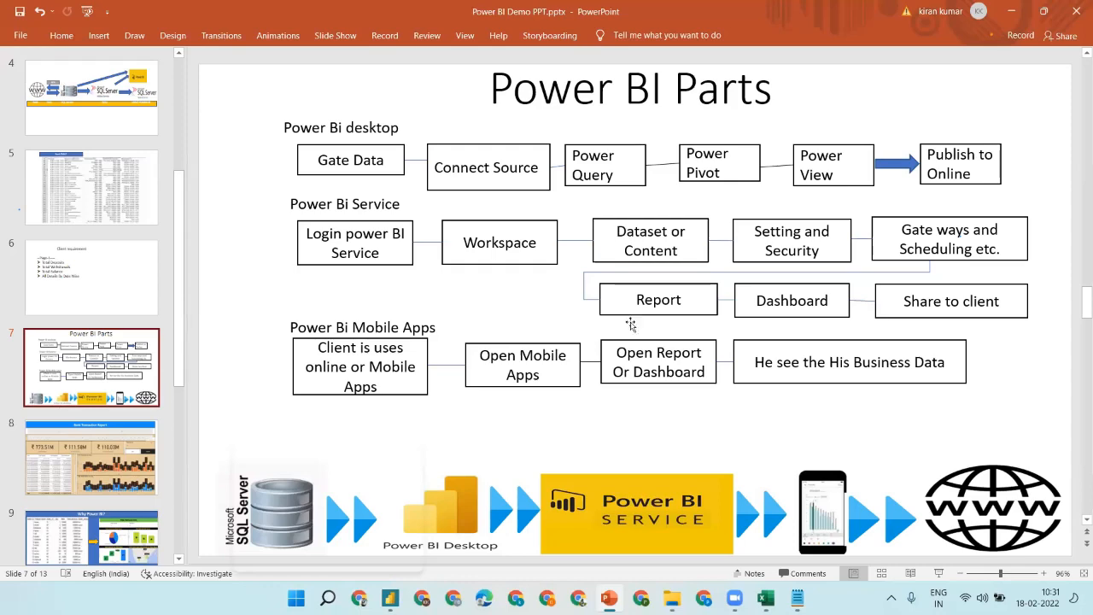
{"action": "mouse_move", "coordinate": [389, 598]}
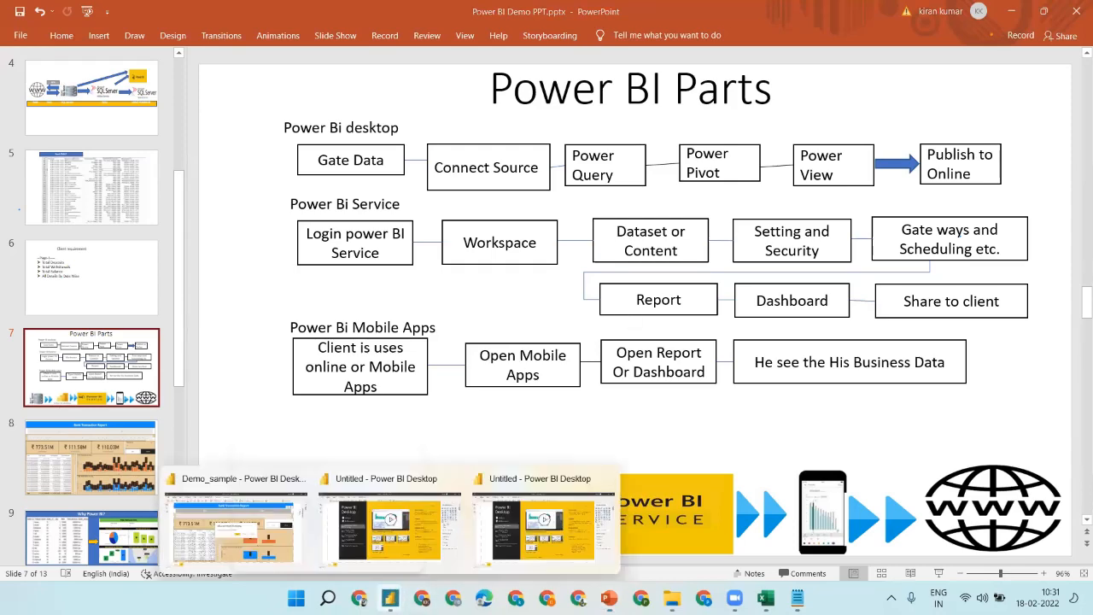
{"action": "left_click", "coordinate": [598, 484]}
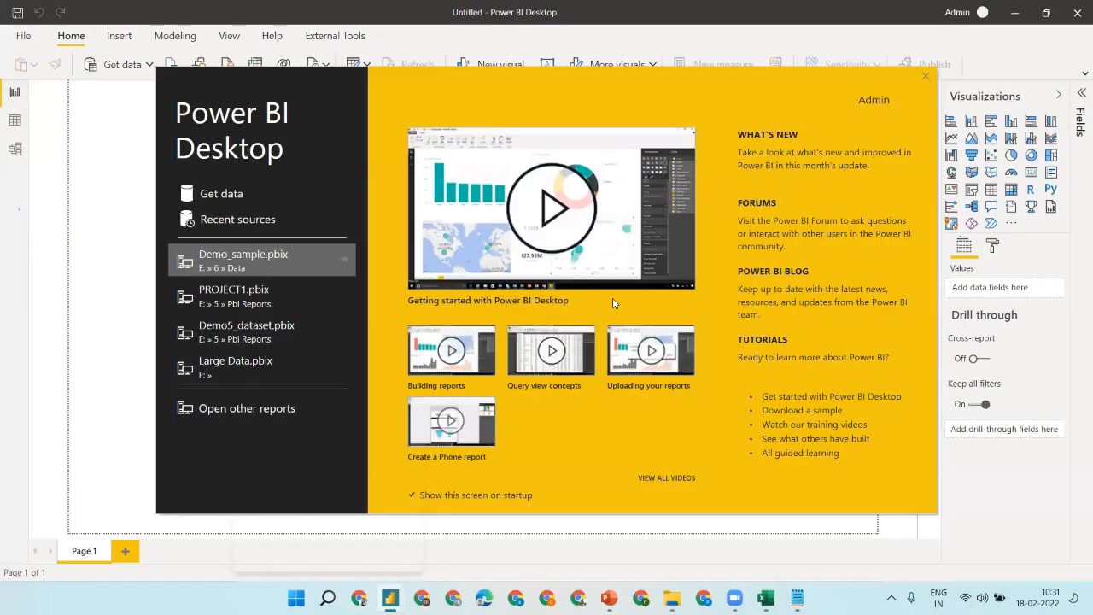
- Close the Power BI start screen and keep the blank untitled report active
{"action": "left_click", "coordinate": [927, 76]}
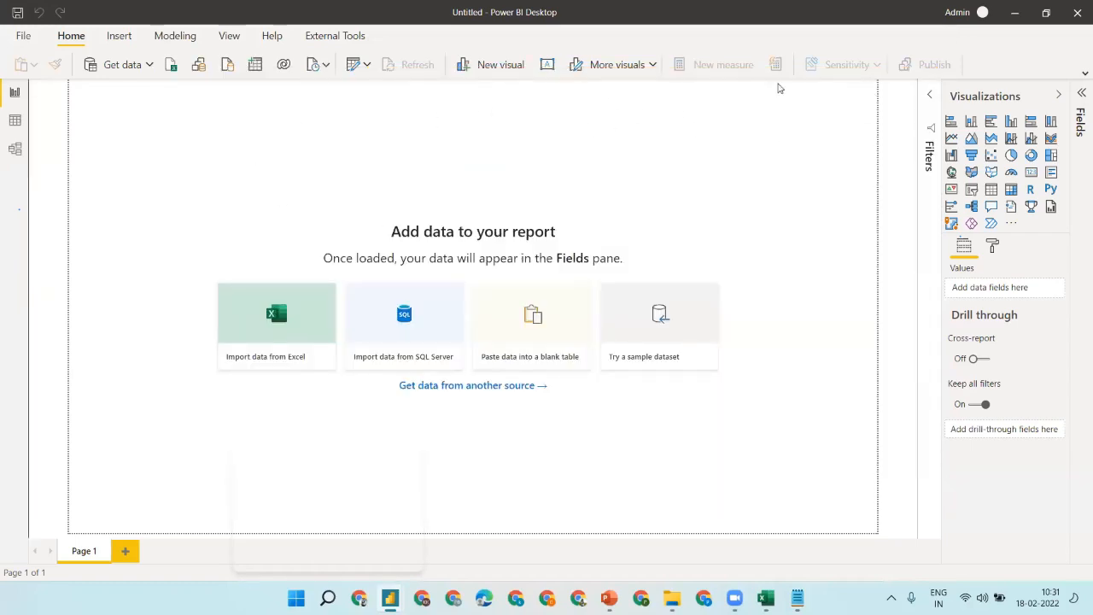
{"action": "mouse_move", "coordinate": [390, 598]}
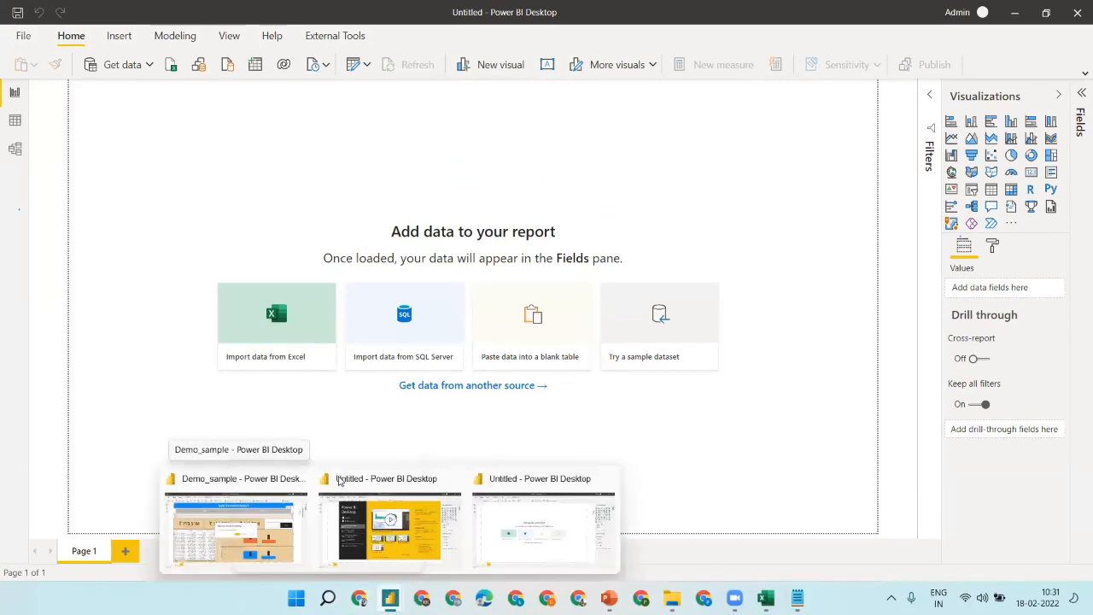
{"action": "left_click", "coordinate": [586, 512]}
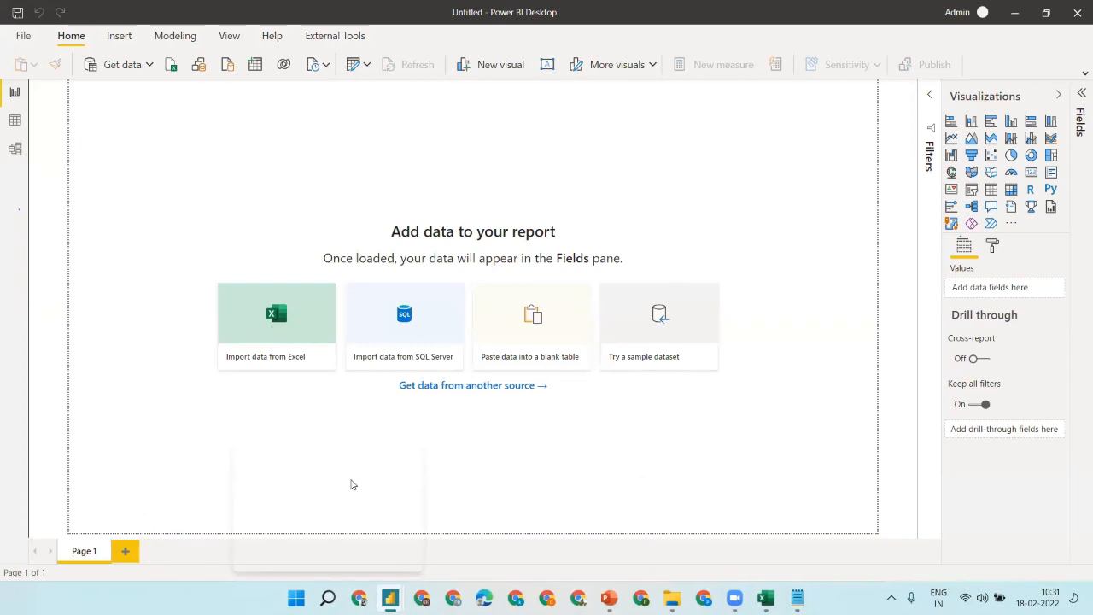
{"action": "mouse_move", "coordinate": [390, 598]}
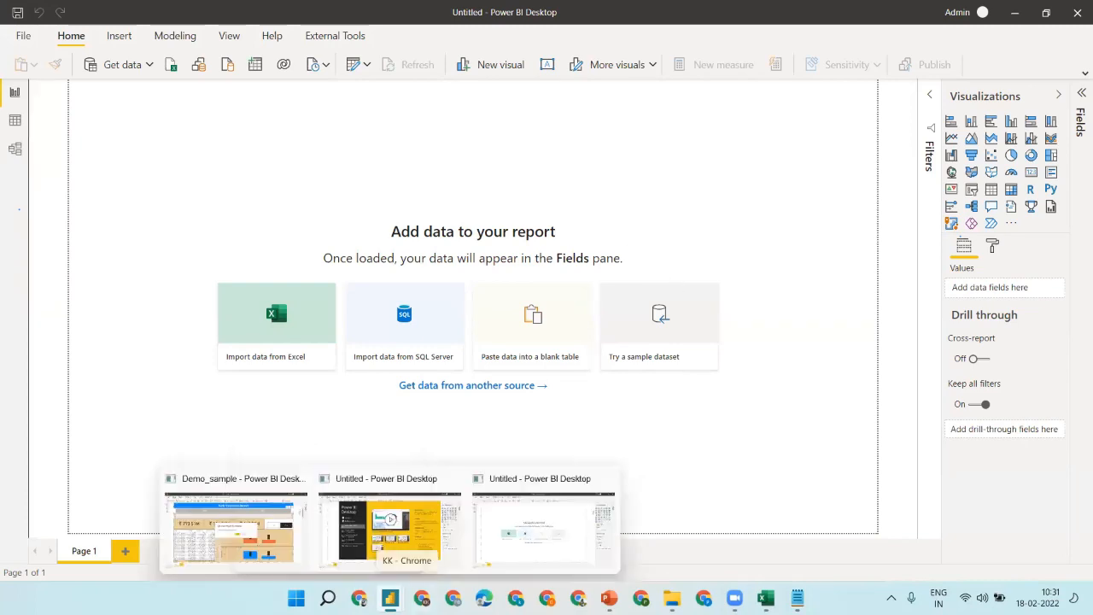
{"action": "left_click", "coordinate": [562, 513]}
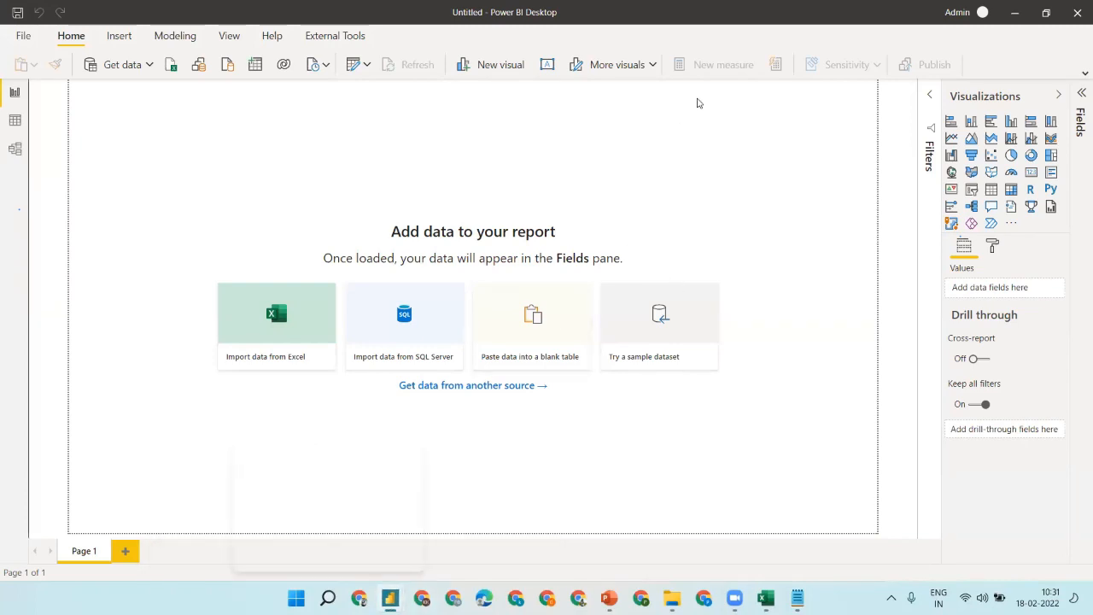
- Expand the ribbon and tour the Insert, Modeling, View and Help tabs before returning to Home
{"action": "left_click", "coordinate": [1080, 74]}
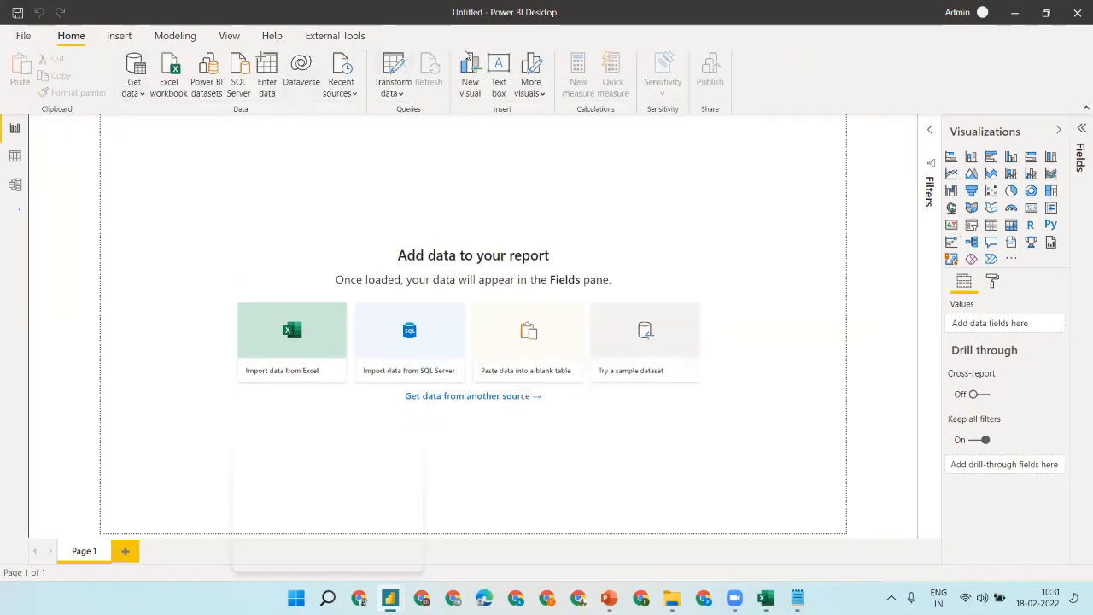
{"action": "left_click", "coordinate": [122, 34]}
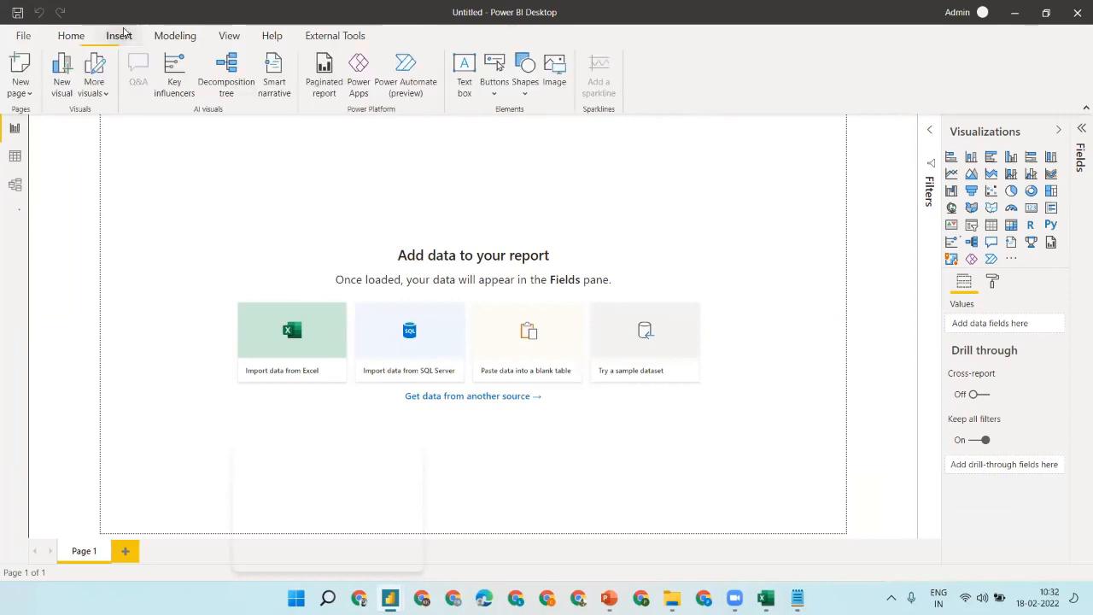
{"action": "left_click", "coordinate": [176, 35]}
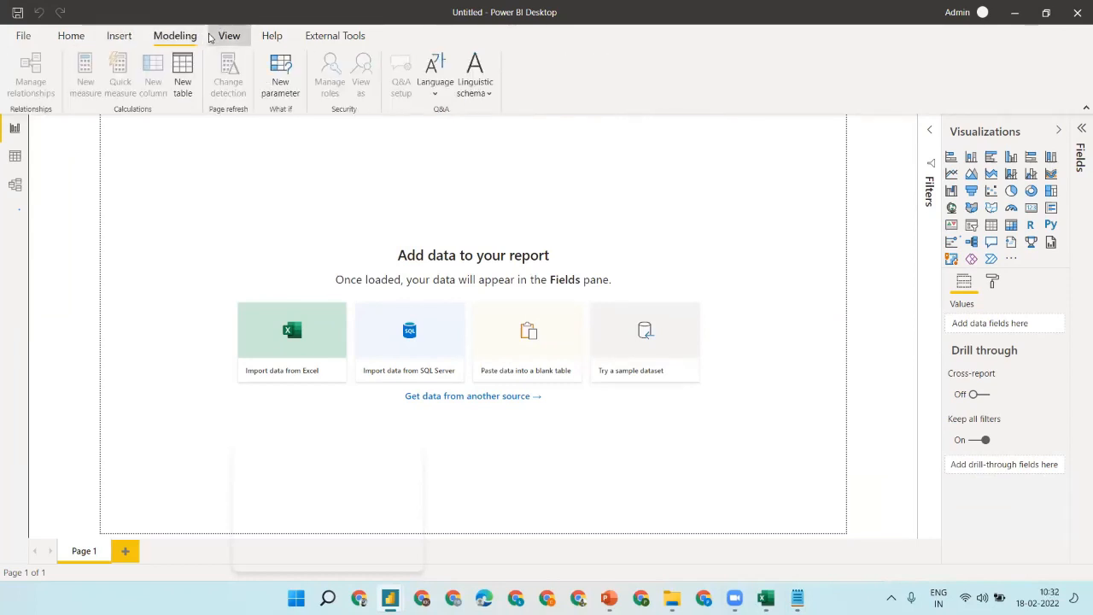
{"action": "left_click", "coordinate": [215, 36]}
{"action": "left_click", "coordinate": [272, 35]}
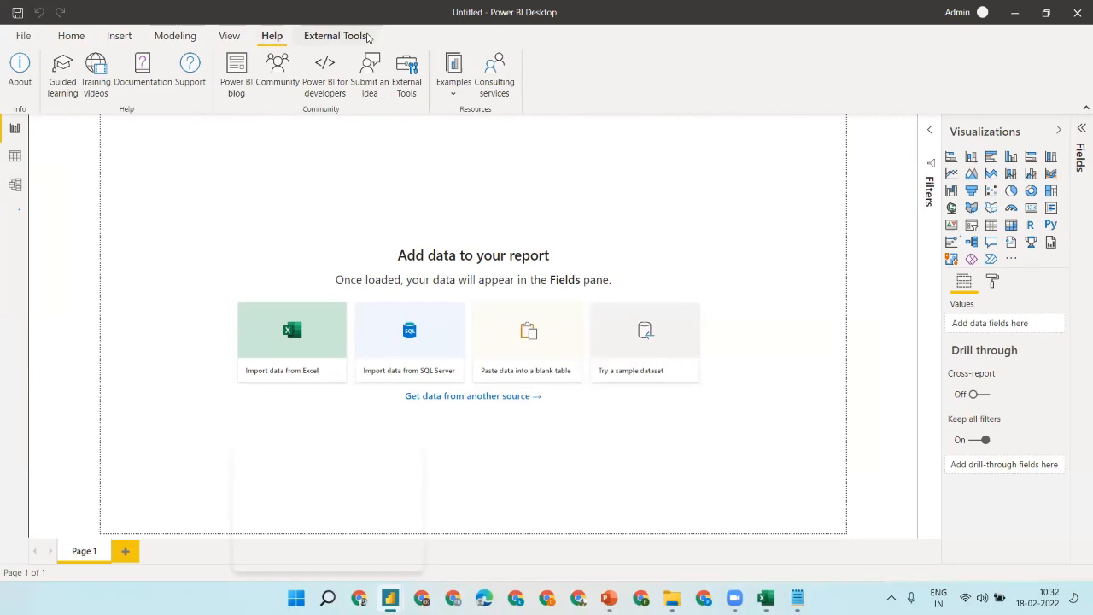
{"action": "left_click", "coordinate": [121, 34]}
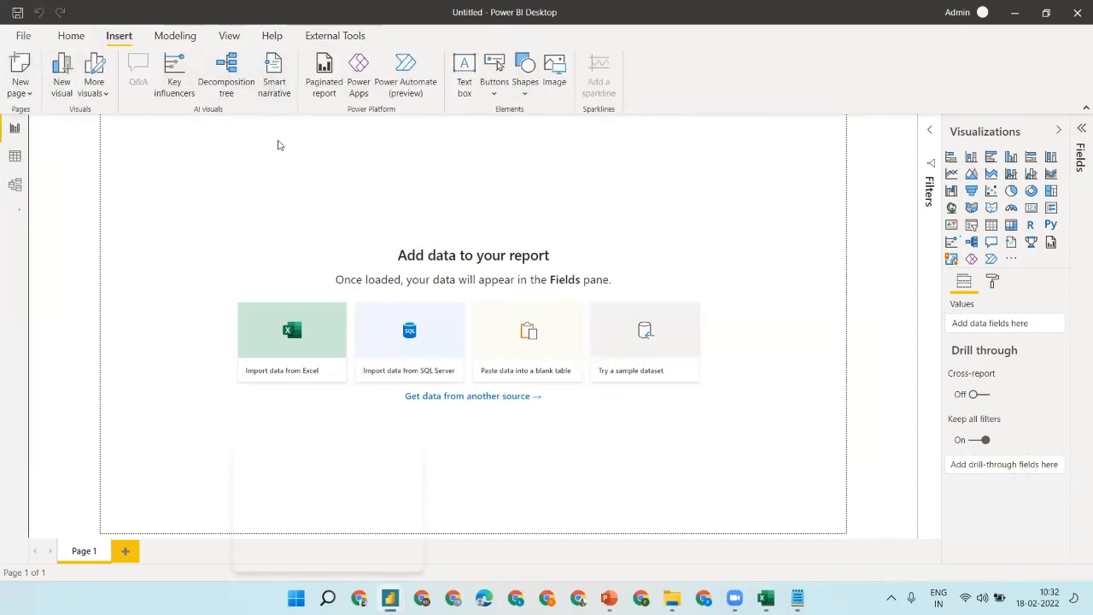
{"action": "left_click", "coordinate": [77, 38]}
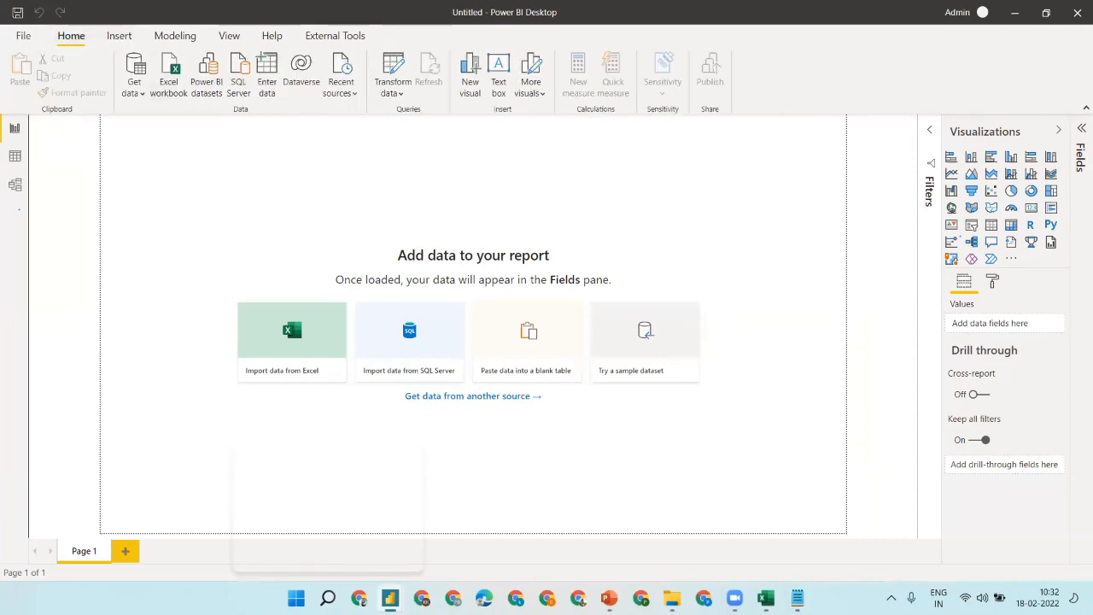
- Glance at the Power BI Parts slide, open Get data's common sources, then view Bank Tran.xlsx
{"action": "left_click", "coordinate": [609, 598]}
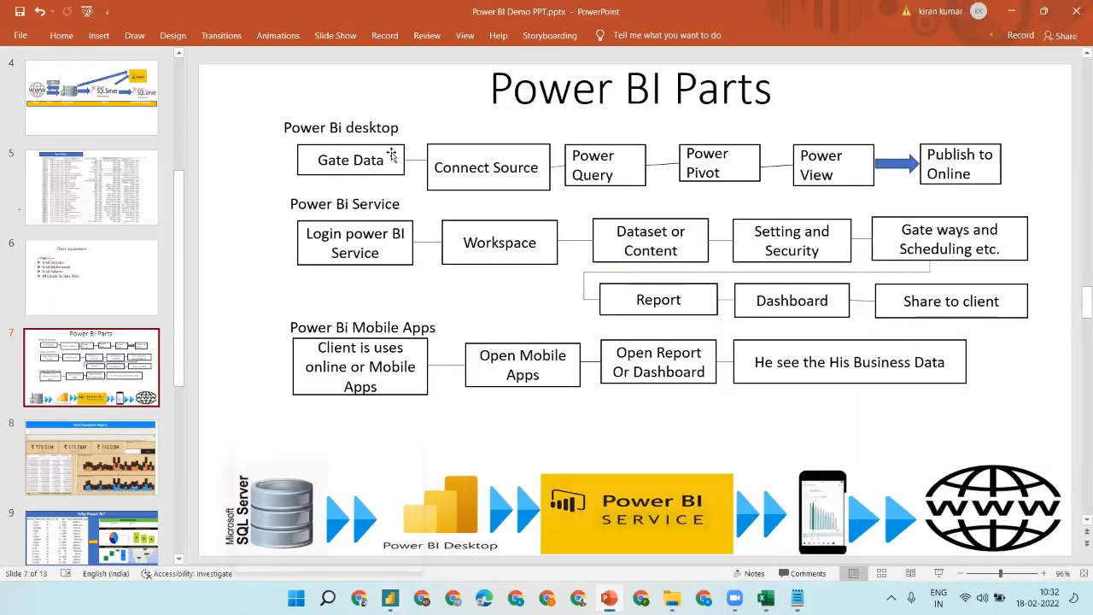
{"action": "left_click", "coordinate": [1011, 11]}
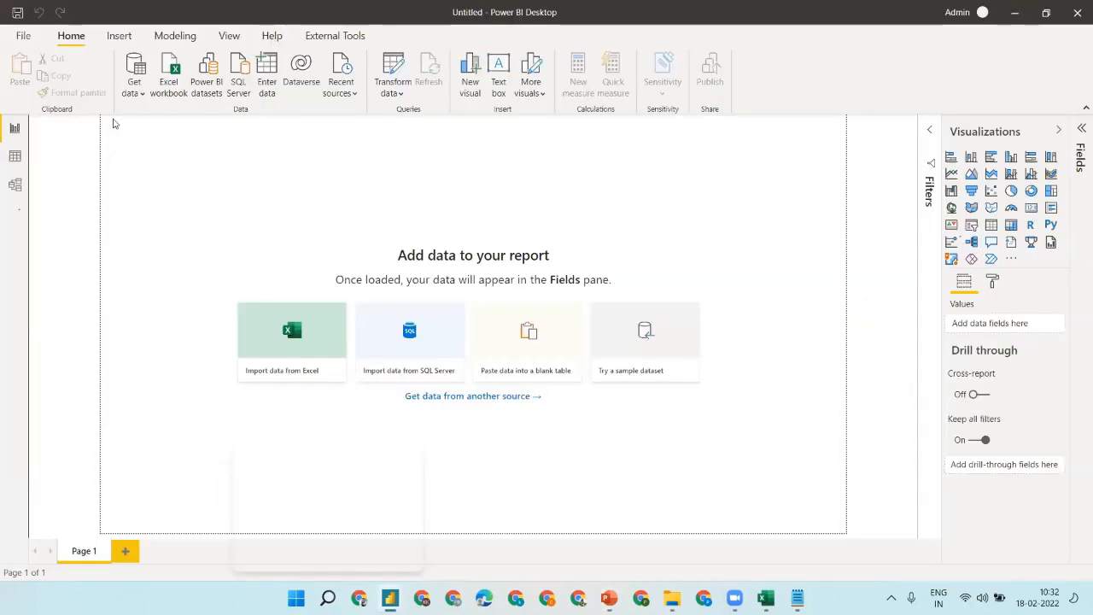
{"action": "left_click", "coordinate": [135, 86]}
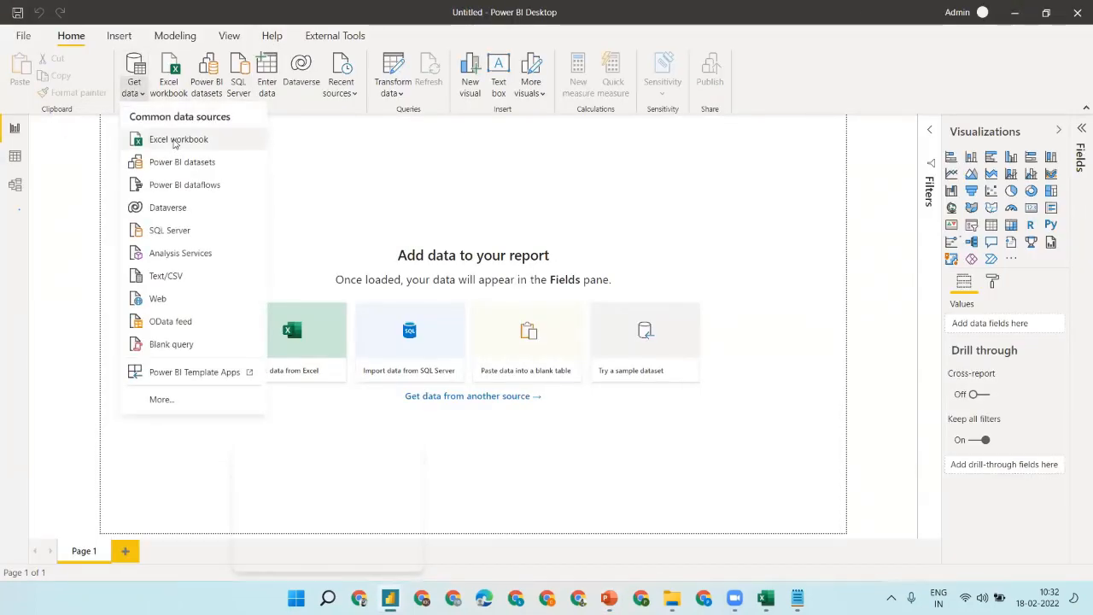
{"action": "left_click", "coordinate": [766, 598]}
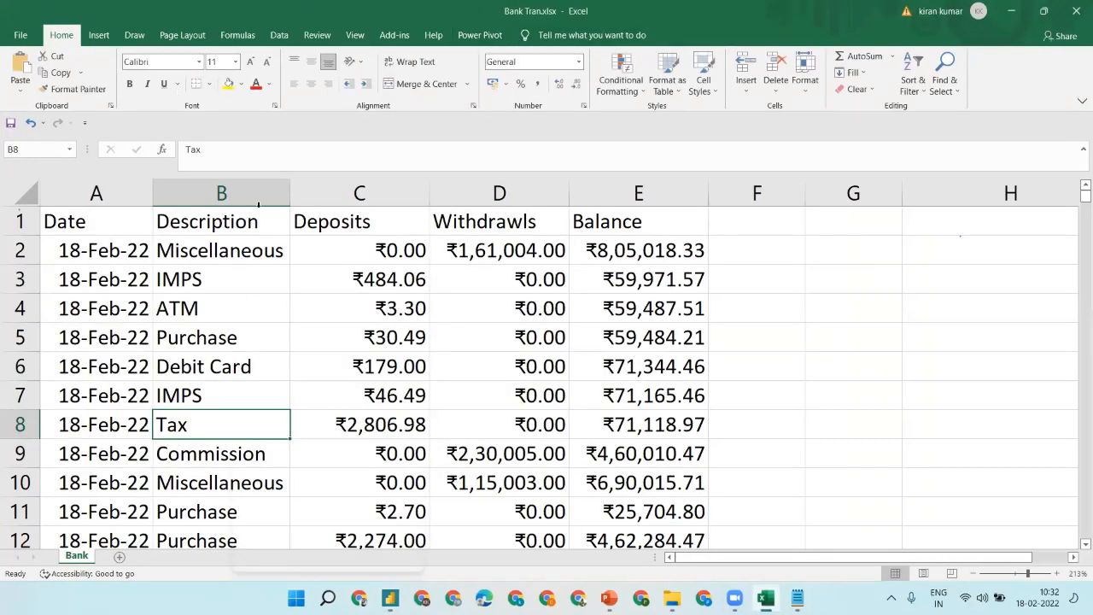
- Browse File Explorer to E:\6\Data to locate Bank Tran.xlsx, then minimise Excel
{"action": "left_click", "coordinate": [1012, 11]}
{"action": "mouse_move", "coordinate": [673, 598]}
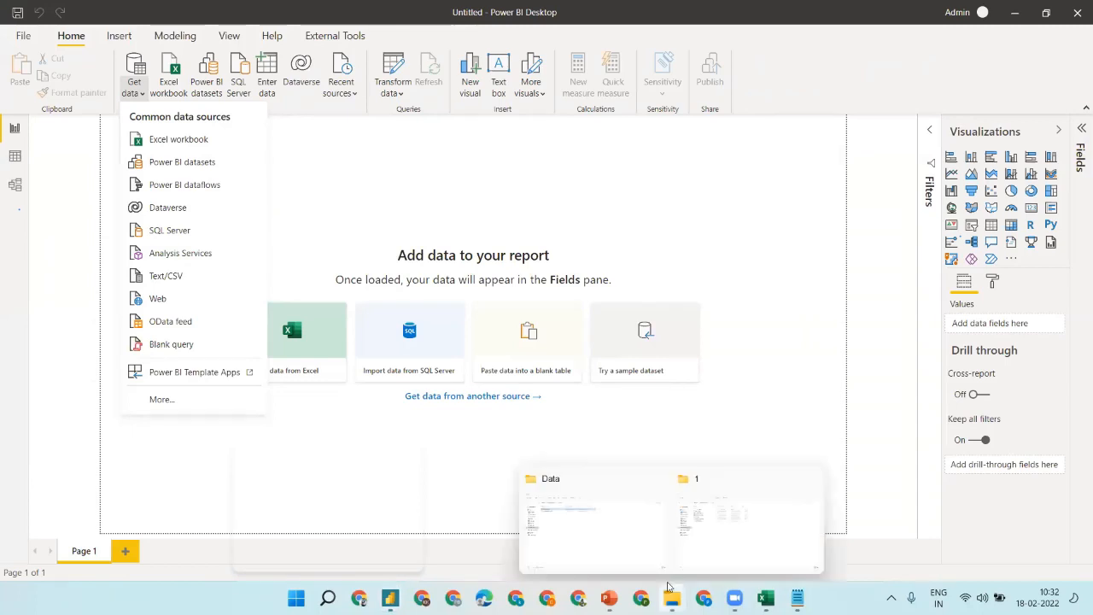
{"action": "left_click", "coordinate": [716, 525]}
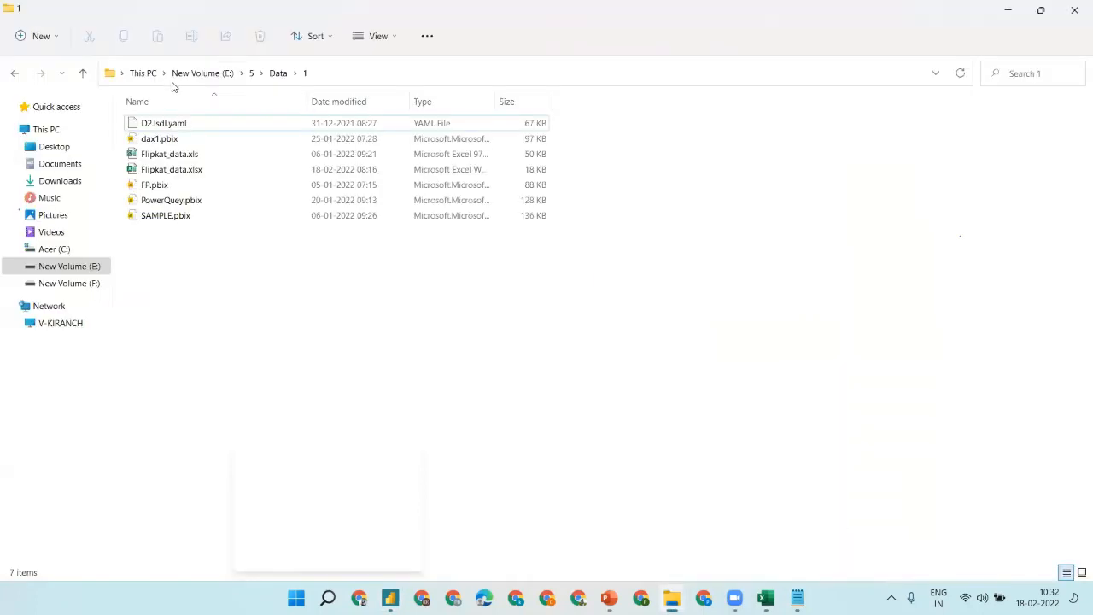
{"action": "left_click", "coordinate": [251, 73]}
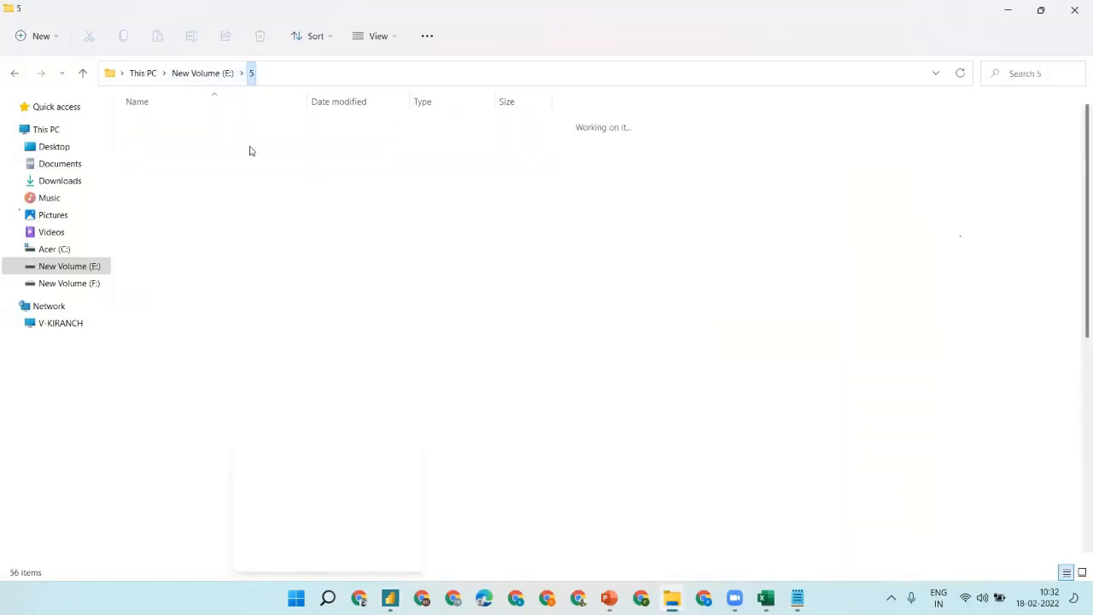
{"action": "left_click", "coordinate": [223, 73]}
{"action": "double_click", "coordinate": [555, 107]}
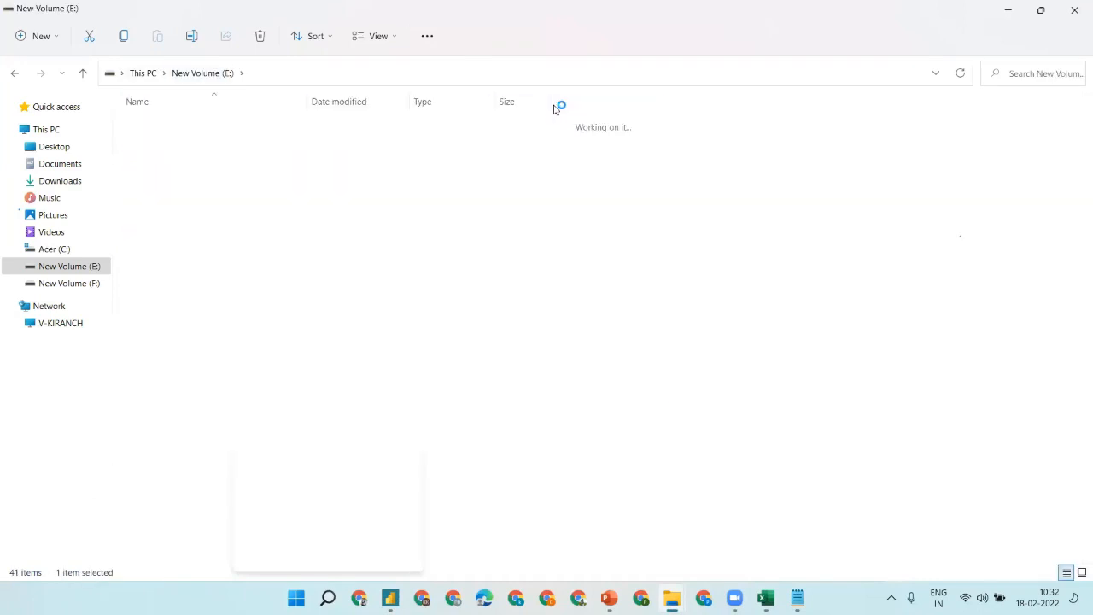
{"action": "double_click", "coordinate": [159, 127]}
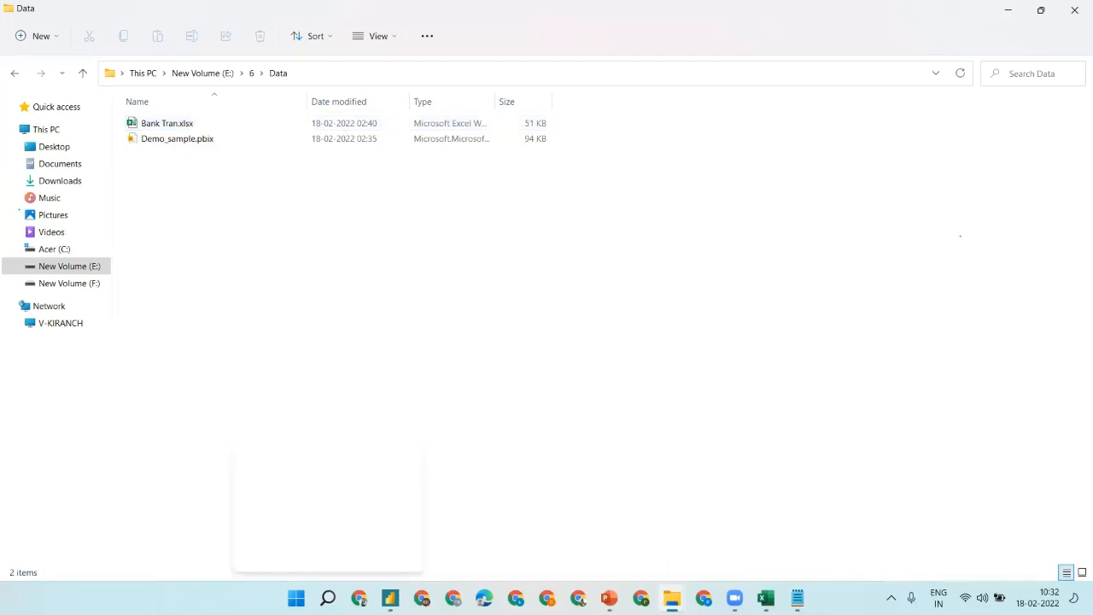
{"action": "left_click", "coordinate": [766, 598]}
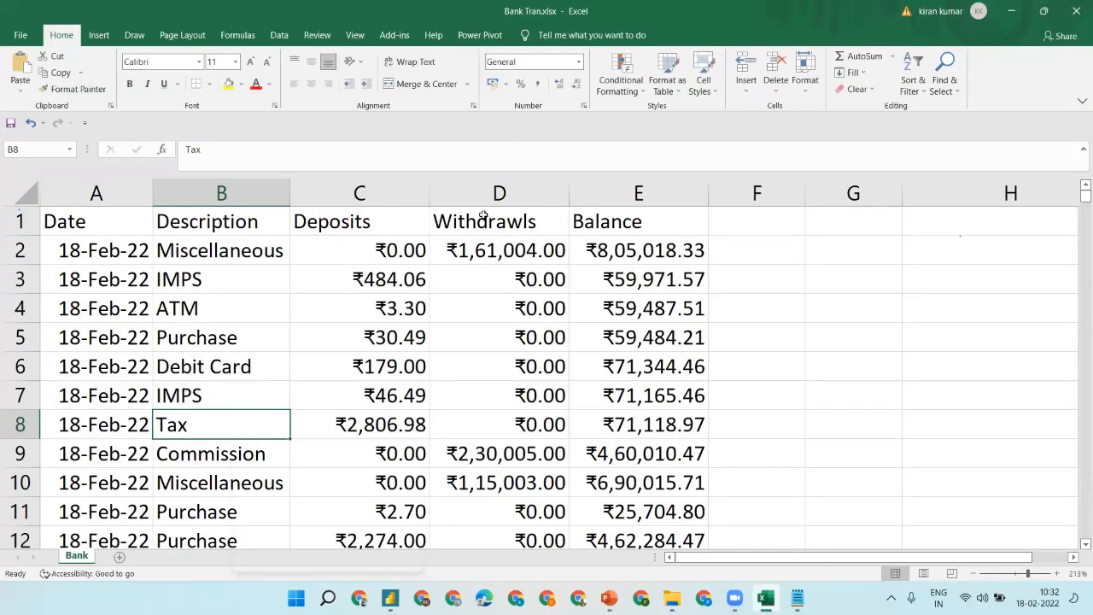
{"action": "left_click", "coordinate": [1017, 10]}
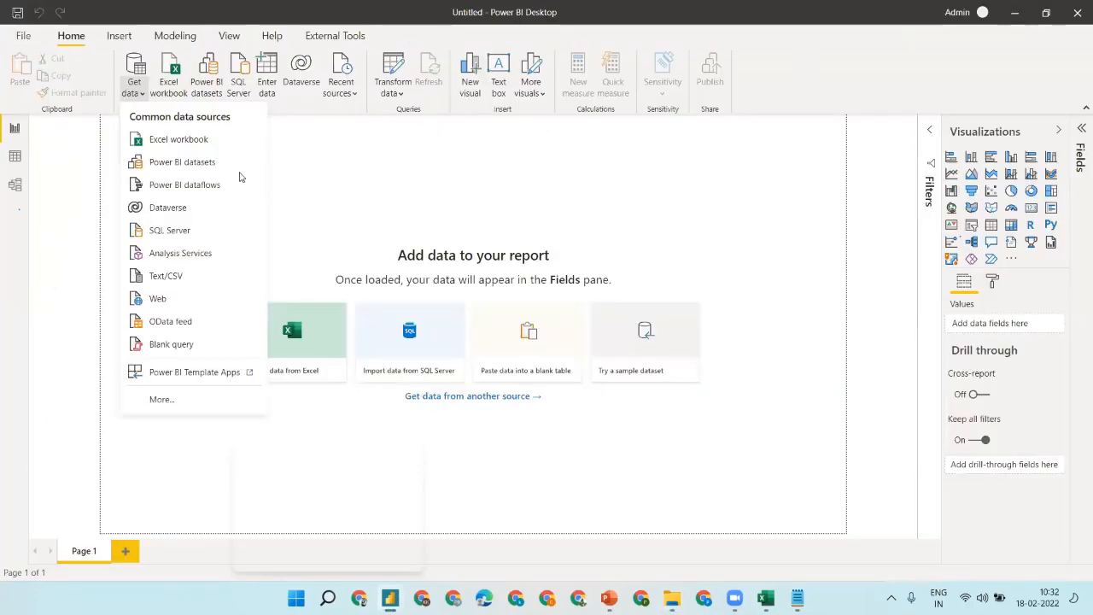
- Choose Excel workbook as the source and open E:\6\Data\Bank Tran.xlsx
{"action": "left_click", "coordinate": [180, 142]}
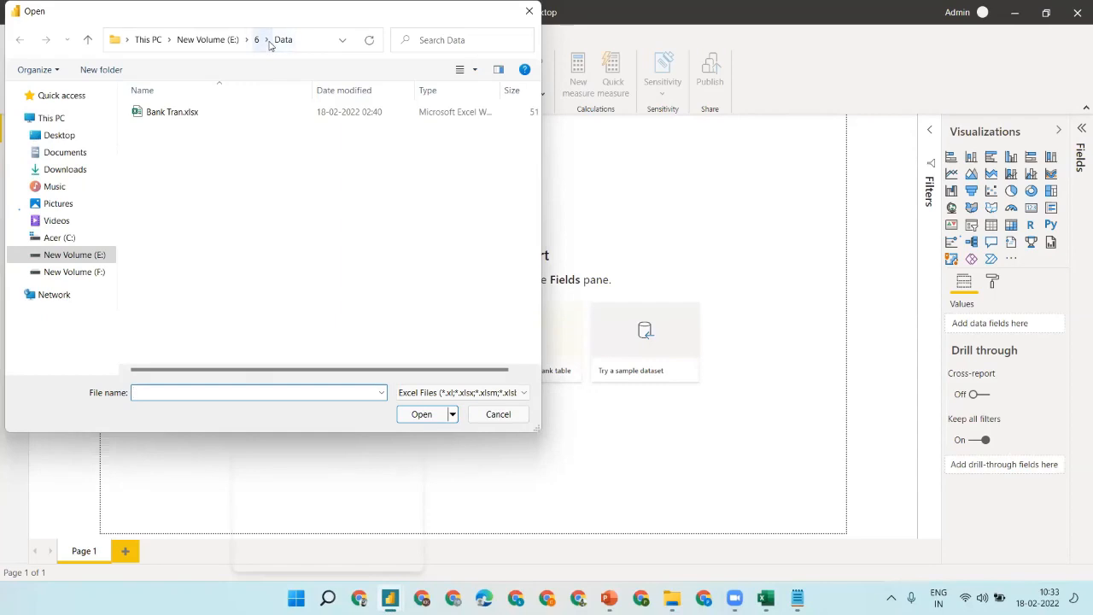
{"action": "left_click", "coordinate": [203, 40]}
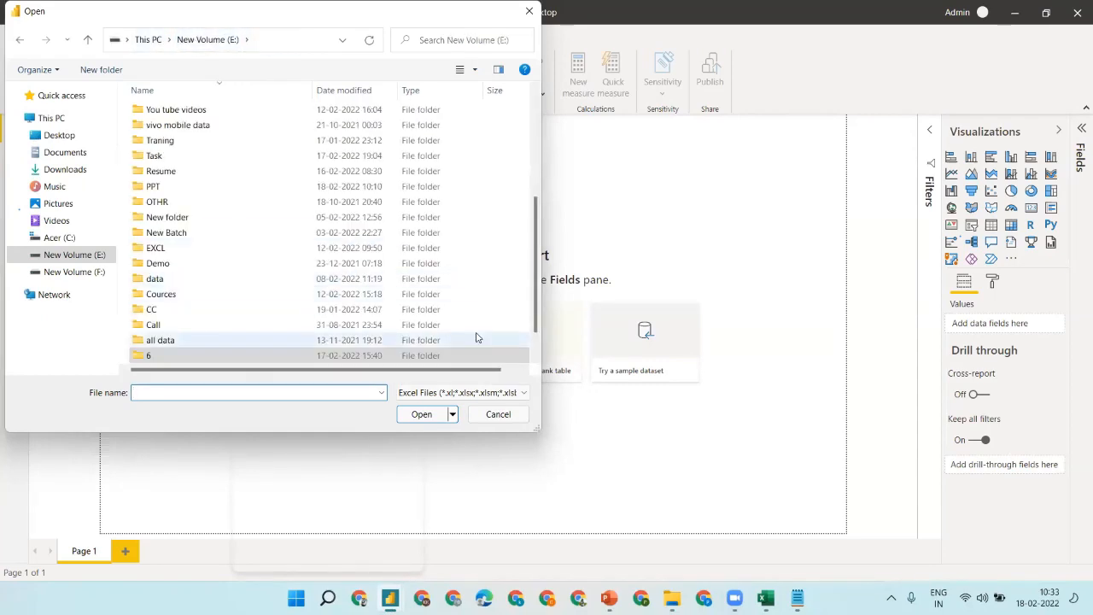
{"action": "double_click", "coordinate": [260, 357]}
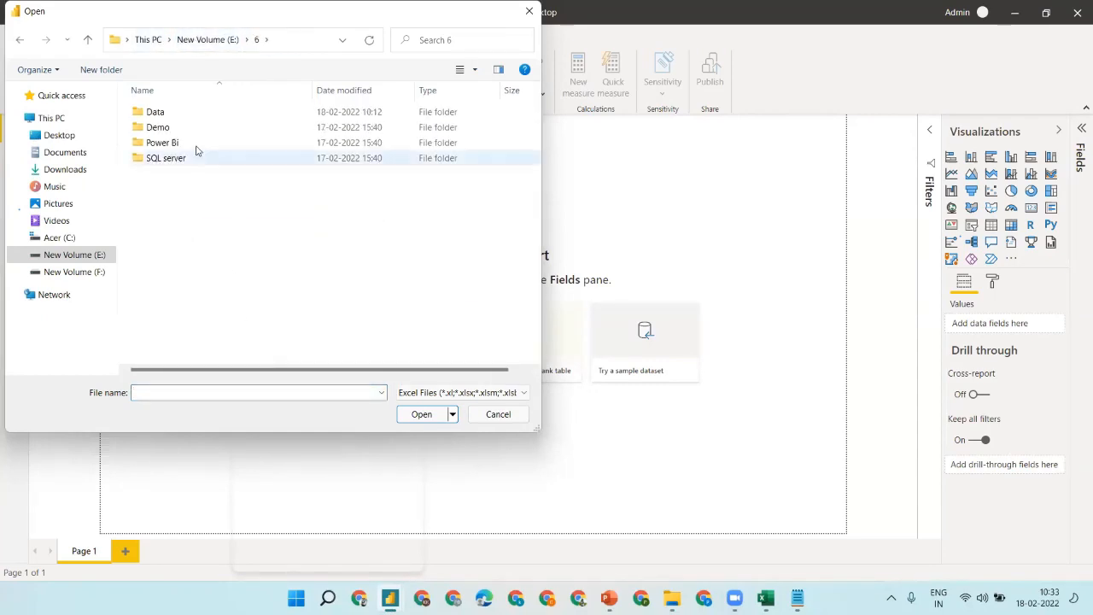
{"action": "double_click", "coordinate": [179, 120]}
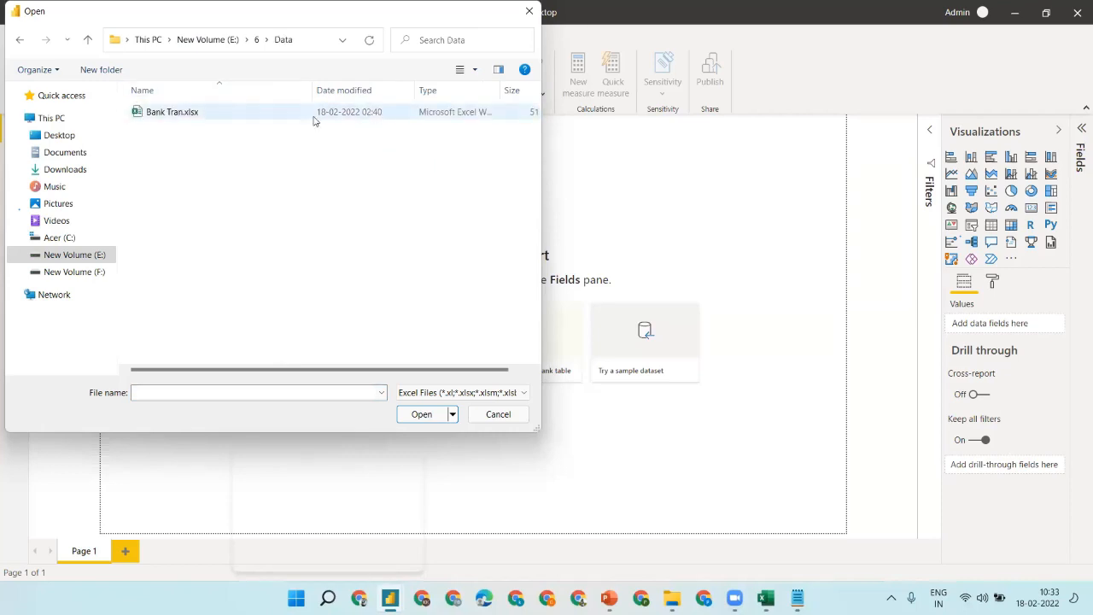
{"action": "left_click", "coordinate": [215, 113]}
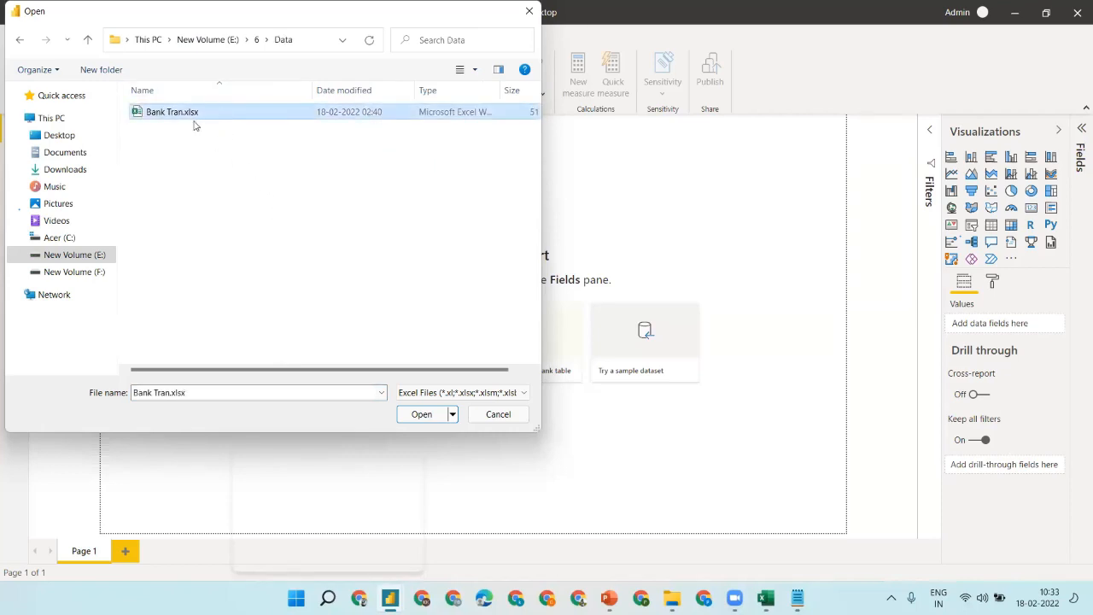
{"action": "left_click", "coordinate": [427, 415]}
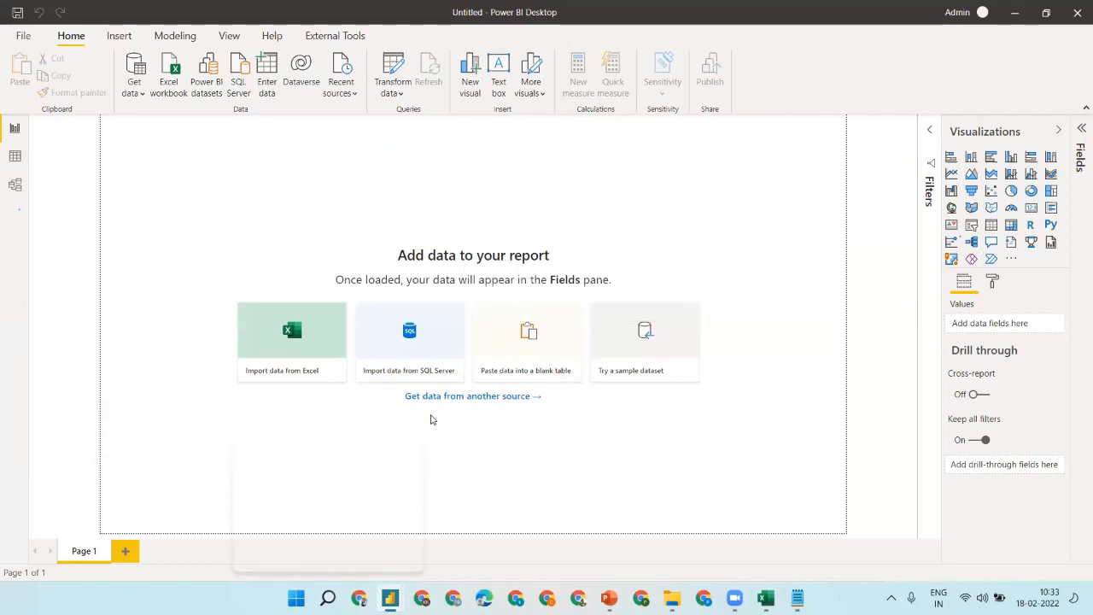
- Tick the Bank sheet in Navigator and send it to Power Query with Transform Data
{"action": "mouse_move", "coordinate": [735, 598]}
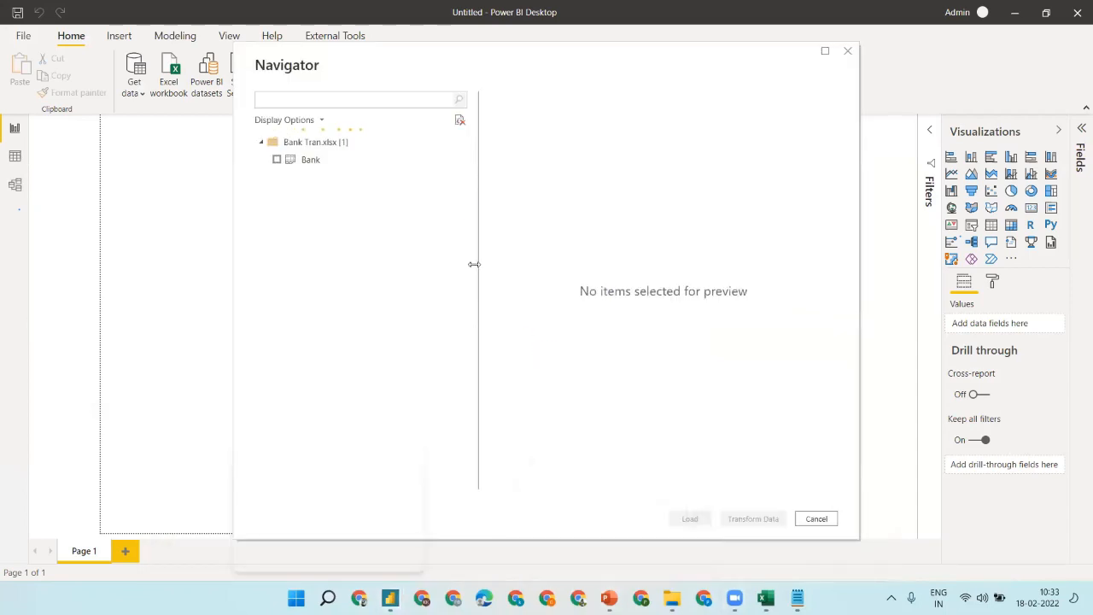
{"action": "left_click", "coordinate": [277, 161]}
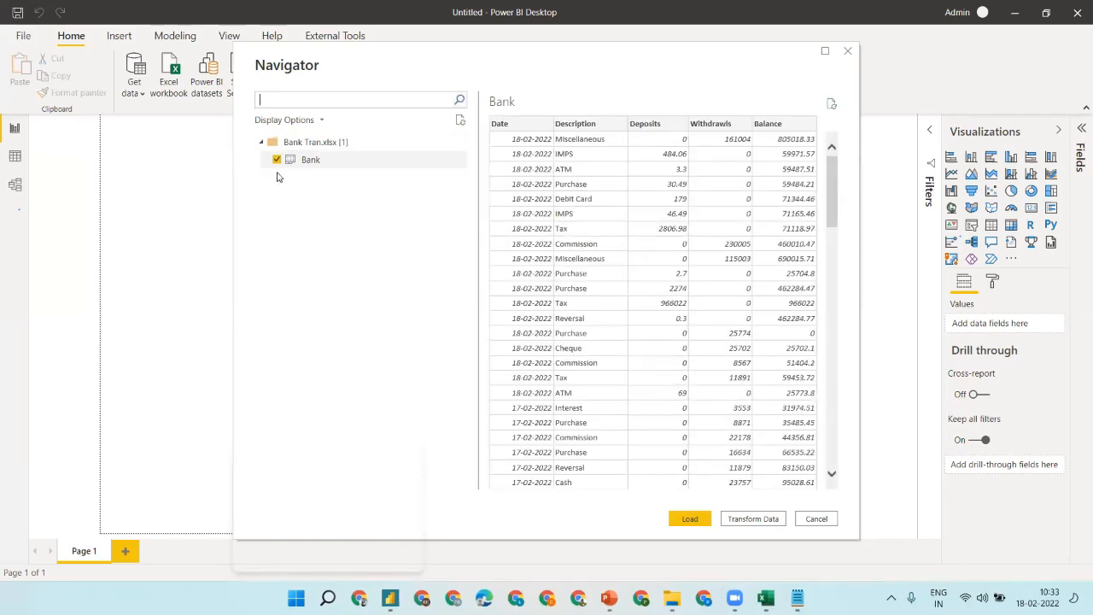
{"action": "left_click", "coordinate": [769, 518]}
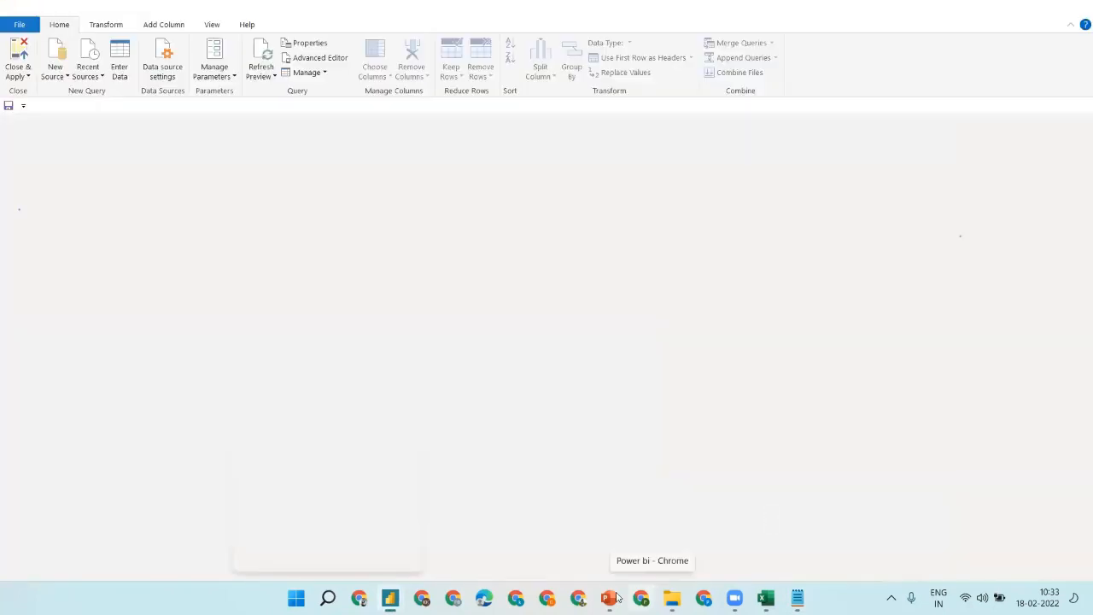
- Dismiss the extra Power BI start screen and bring forward Power Query Editor showing the Bank query
{"action": "left_click", "coordinate": [609, 598]}
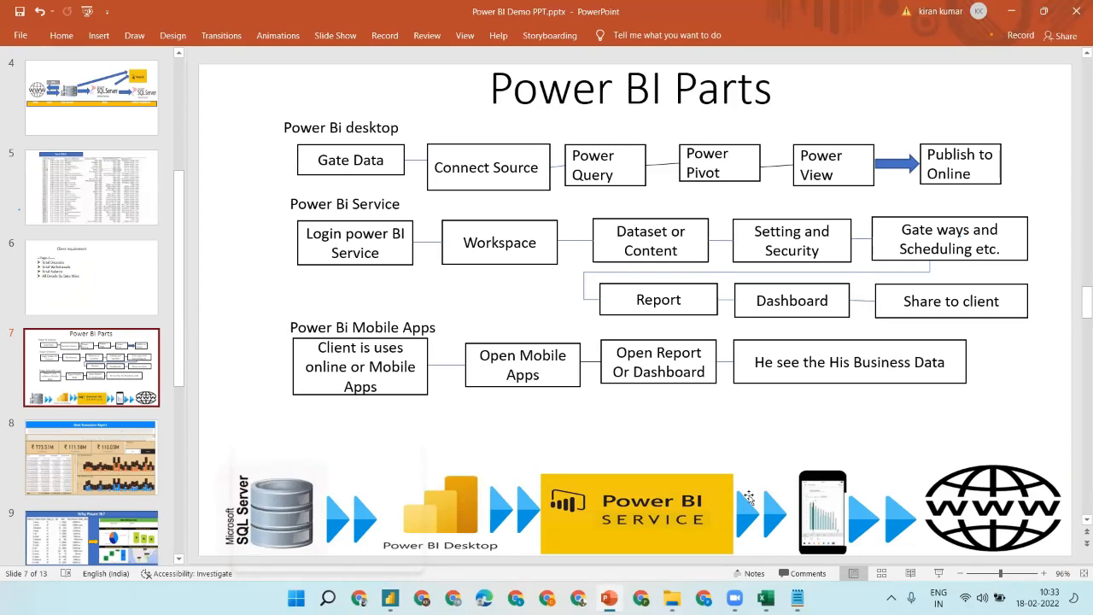
{"action": "mouse_move", "coordinate": [735, 597]}
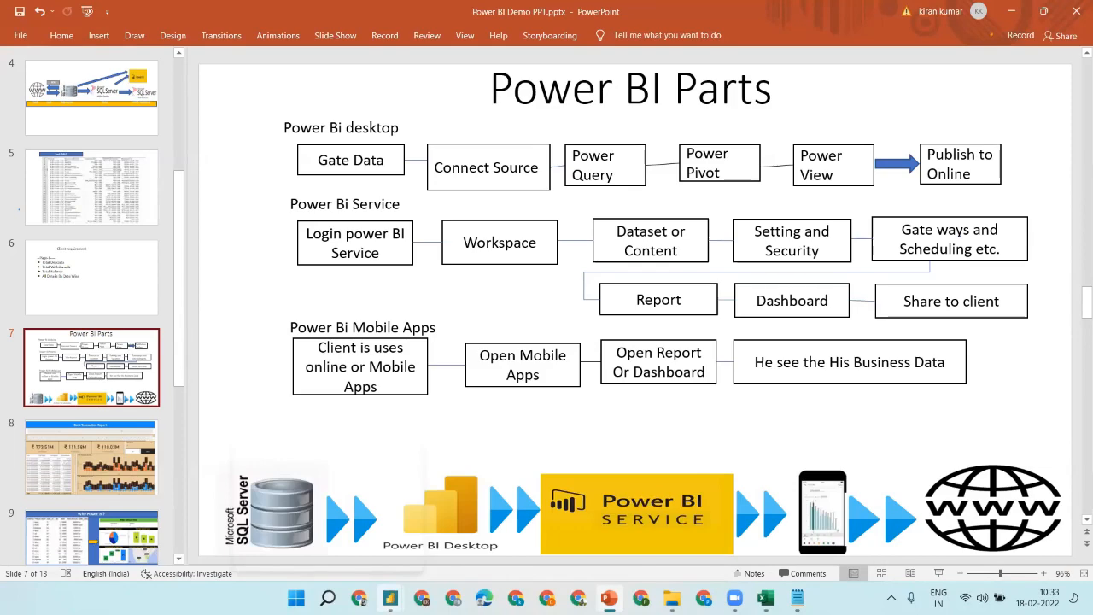
{"action": "mouse_move", "coordinate": [389, 597]}
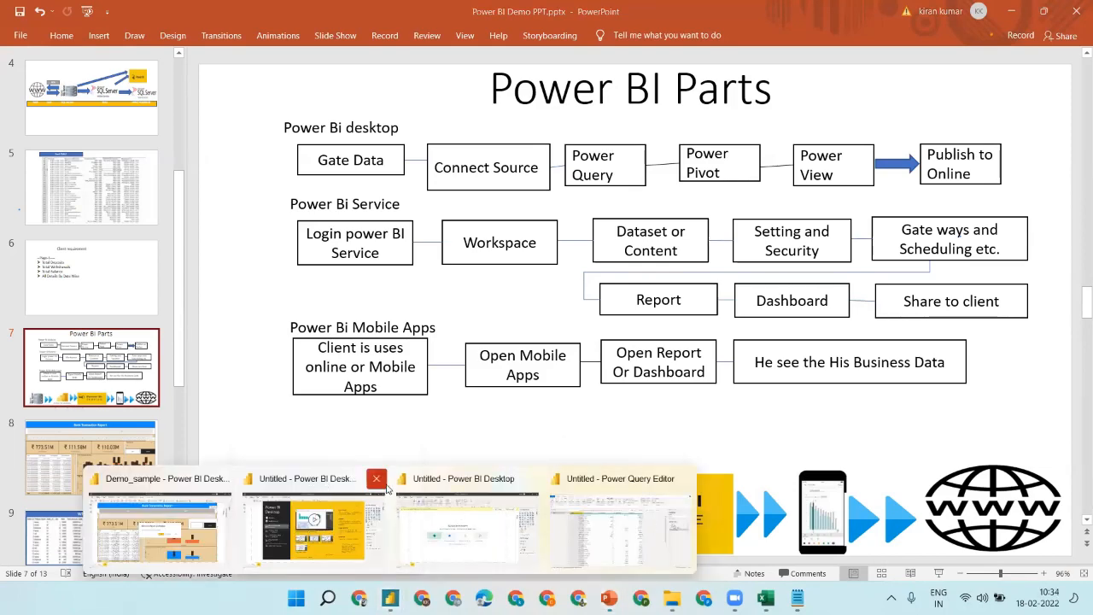
{"action": "left_click", "coordinate": [374, 485]}
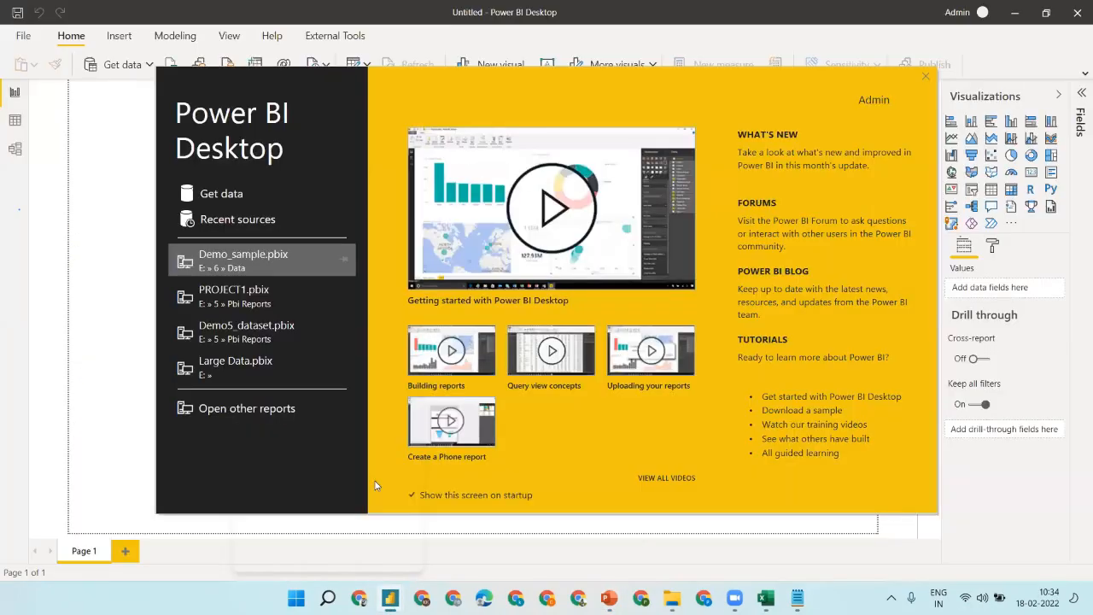
{"action": "left_click", "coordinate": [929, 76]}
{"action": "key", "text": "alt+Tab"}
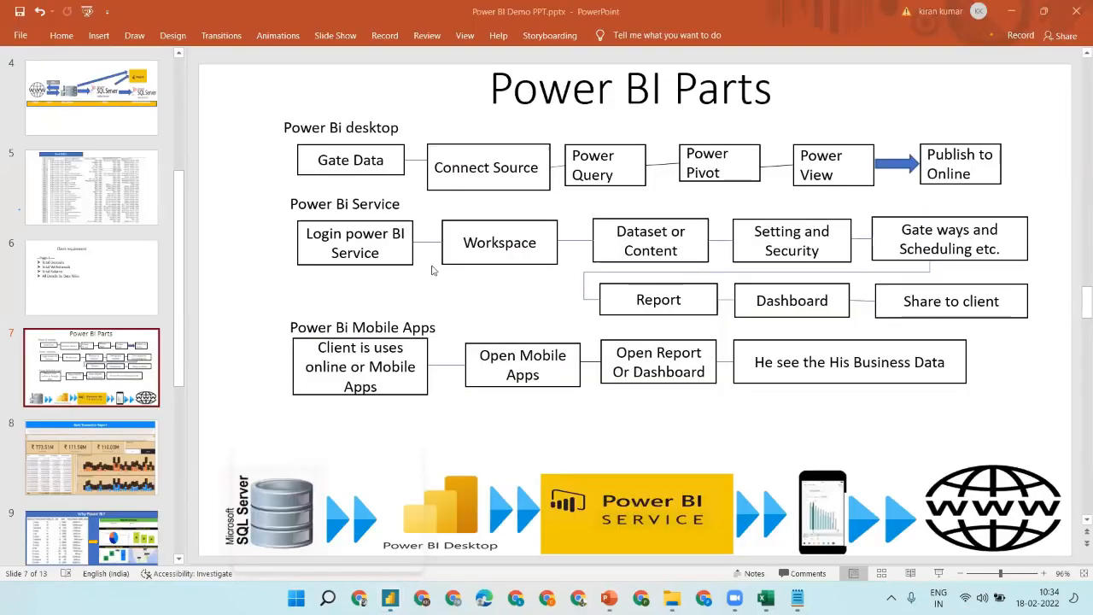
{"action": "mouse_move", "coordinate": [390, 598]}
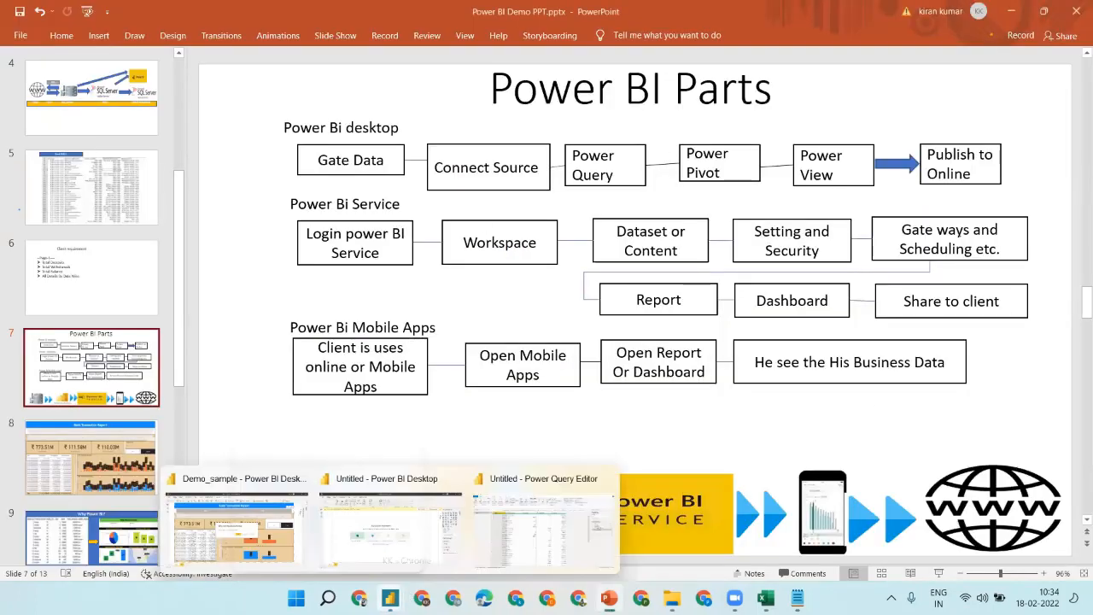
{"action": "left_click", "coordinate": [546, 530]}
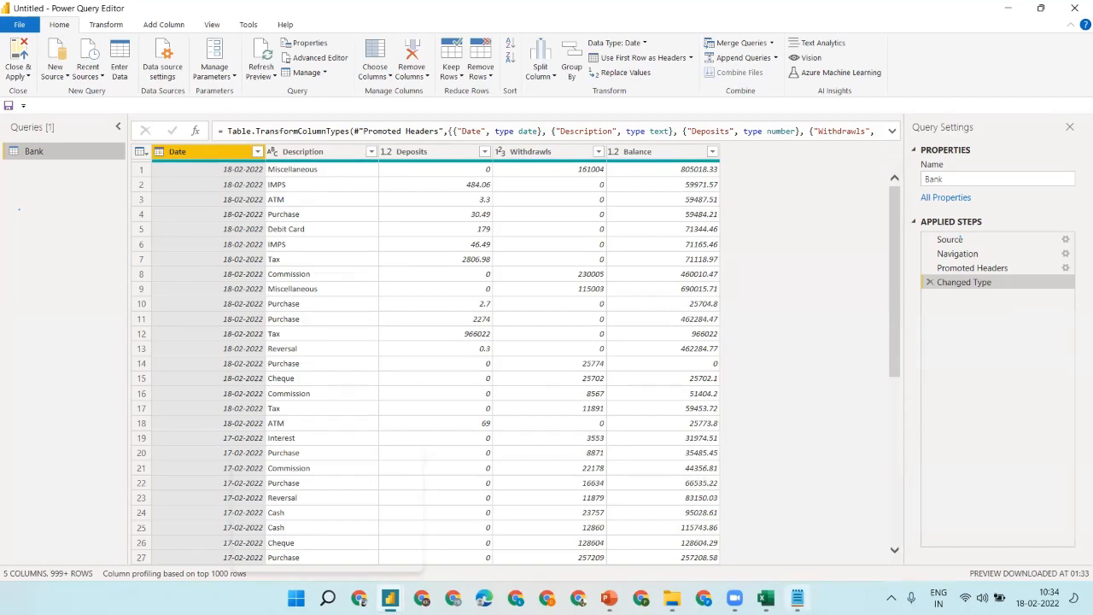
{"action": "left_click", "coordinate": [797, 598]}
- Add a notes line 'Raw data -> Null,Dup row,Data type change ,Unwanted column and Rows etc.'
{"action": "key", "text": "Return"}
{"action": "key", "text": "Return"}
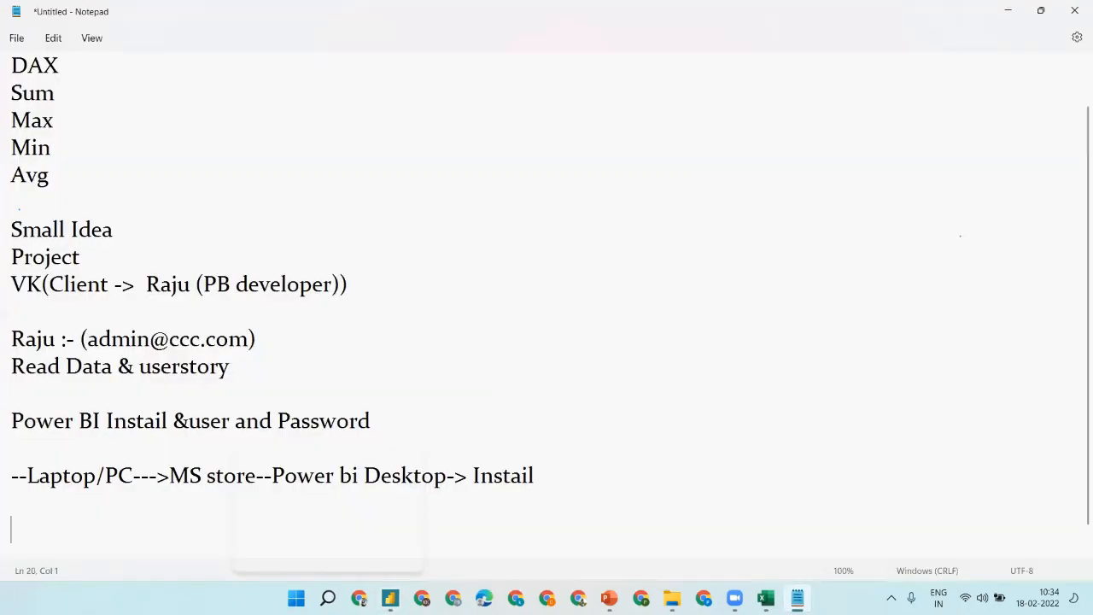
{"action": "type", "text": "Raw"}
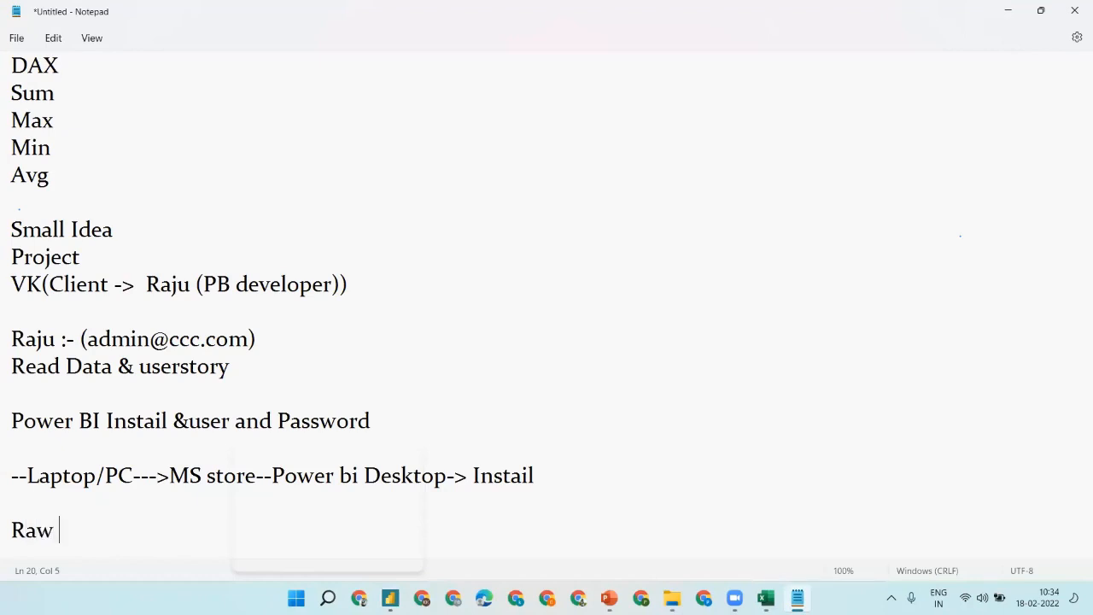
{"action": "type", "text": " data _"}
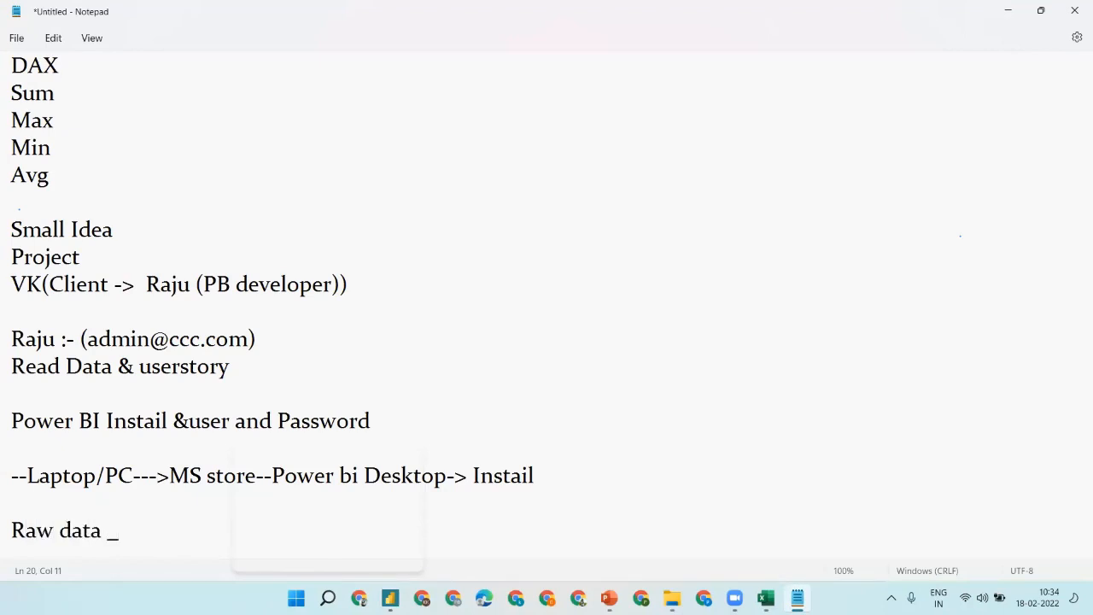
{"action": "key", "text": "BackSpace"}
{"action": "type", "text": "-> Null,Dup rows"}
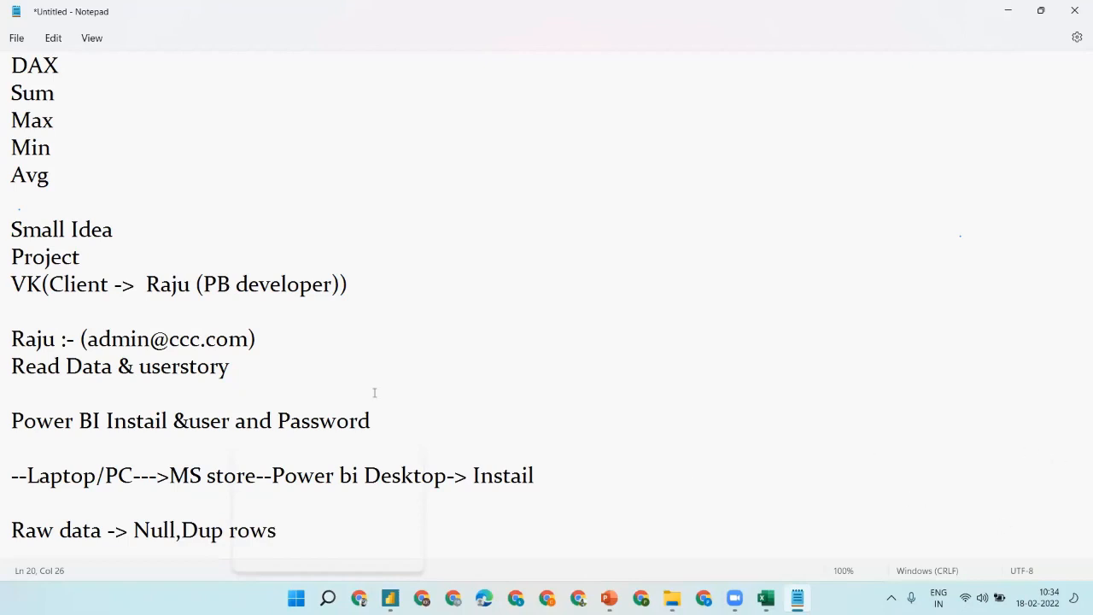
{"action": "left_click", "coordinate": [215, 531]}
{"action": "key", "text": "Right"}
{"action": "key", "text": "Right"}
{"action": "key", "text": "Right"}
{"action": "key", "text": "Right"}
{"action": "key", "text": "Right"}
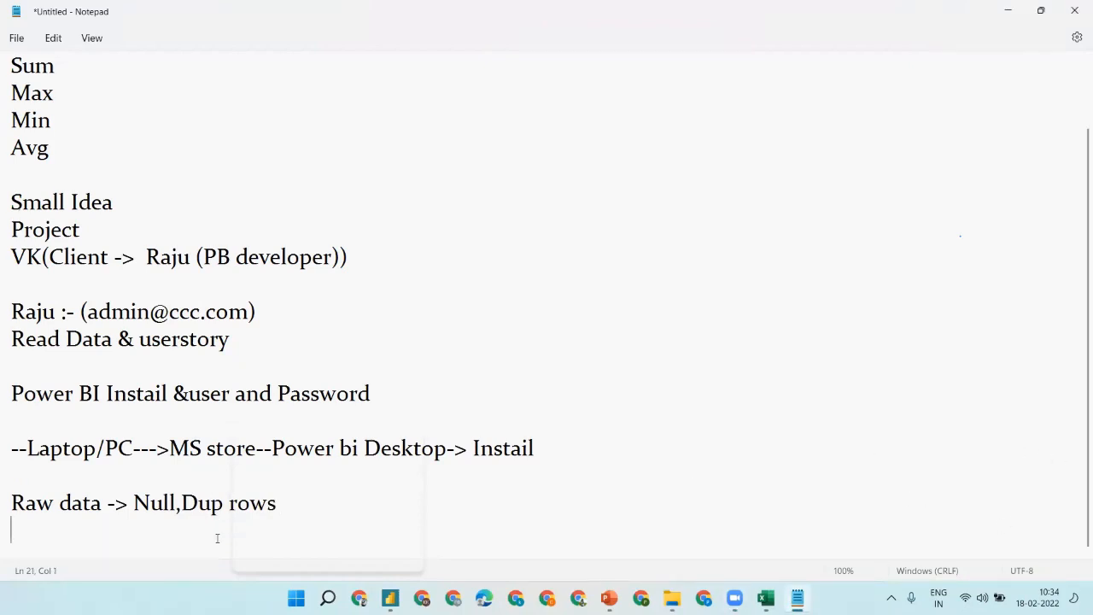
{"action": "key", "text": "Left"}
{"action": "type", "text": ","}
{"action": "type", "text": "Data"}
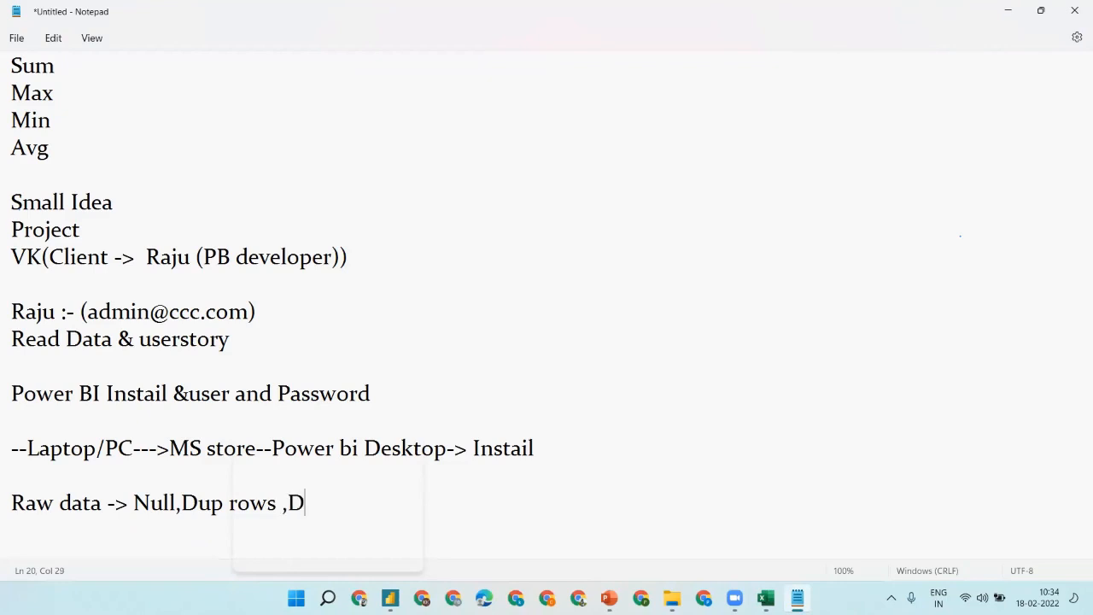
{"action": "key", "text": "BackSpace"}
{"action": "key", "text": "BackSpace"}
{"action": "type", "text": "ata type chnag"}
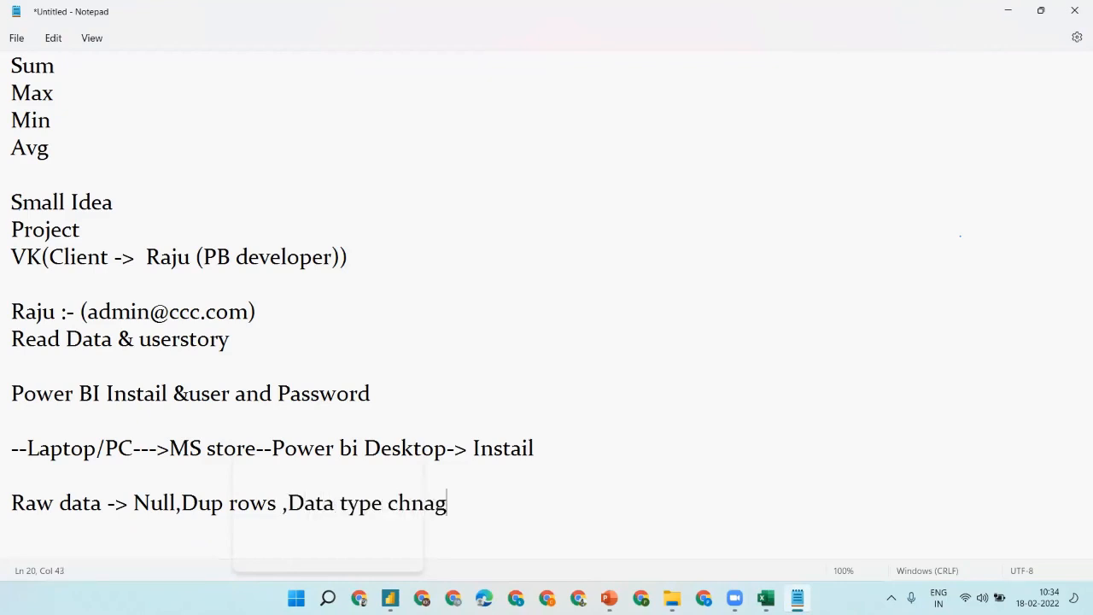
{"action": "key", "text": "BackSpace"}
{"action": "key", "text": "BackSpace"}
{"action": "key", "text": "BackSpace"}
{"action": "type", "text": "am"}
{"action": "key", "text": "BackSpace"}
{"action": "type", "text": "nge ,Unwa"}
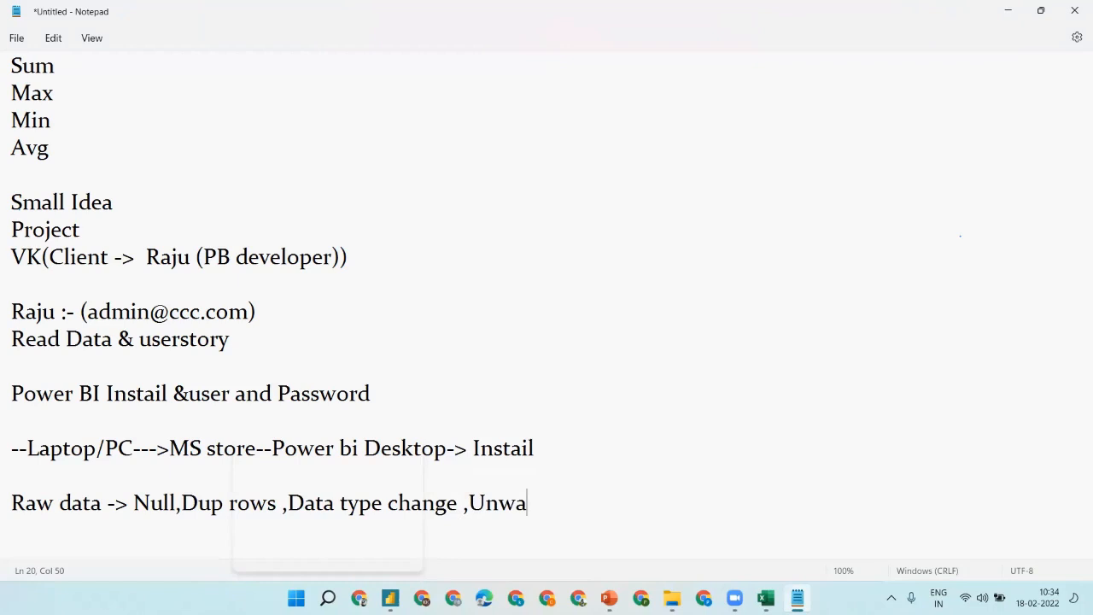
{"action": "type", "text": "n"}
{"action": "type", "text": "ted col"}
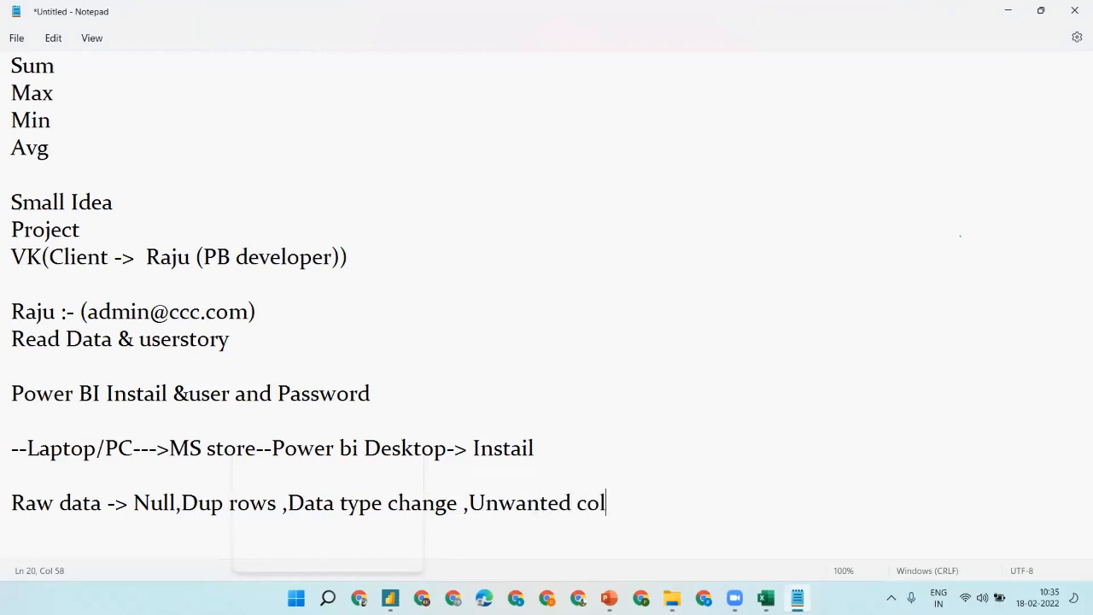
{"action": "type", "text": "umn and R"}
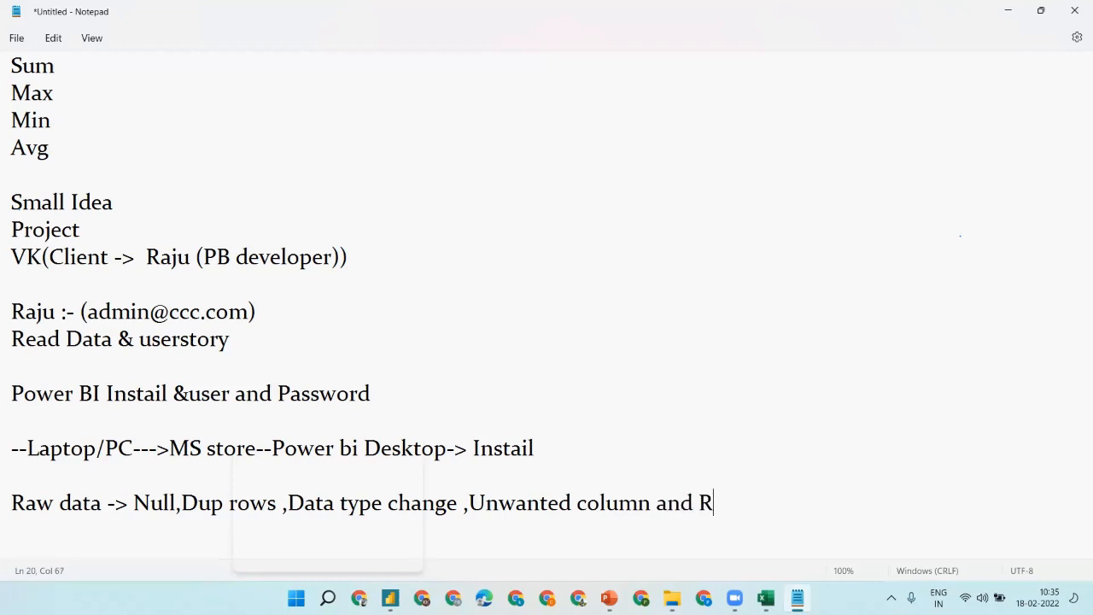
{"action": "type", "text": "ows  etc"}
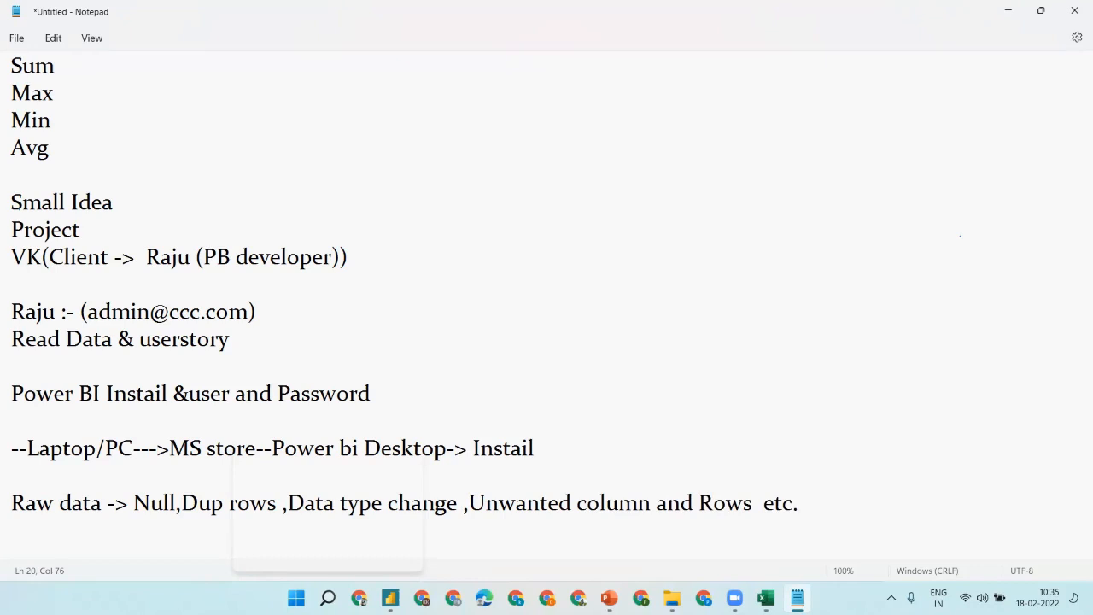
{"action": "type", "text": "."}
- Add the line 'Get Data-> Cleaning and Shapping-->' below the raw data list
{"action": "key", "text": "Return"}
{"action": "type", "text": "Get Data"}
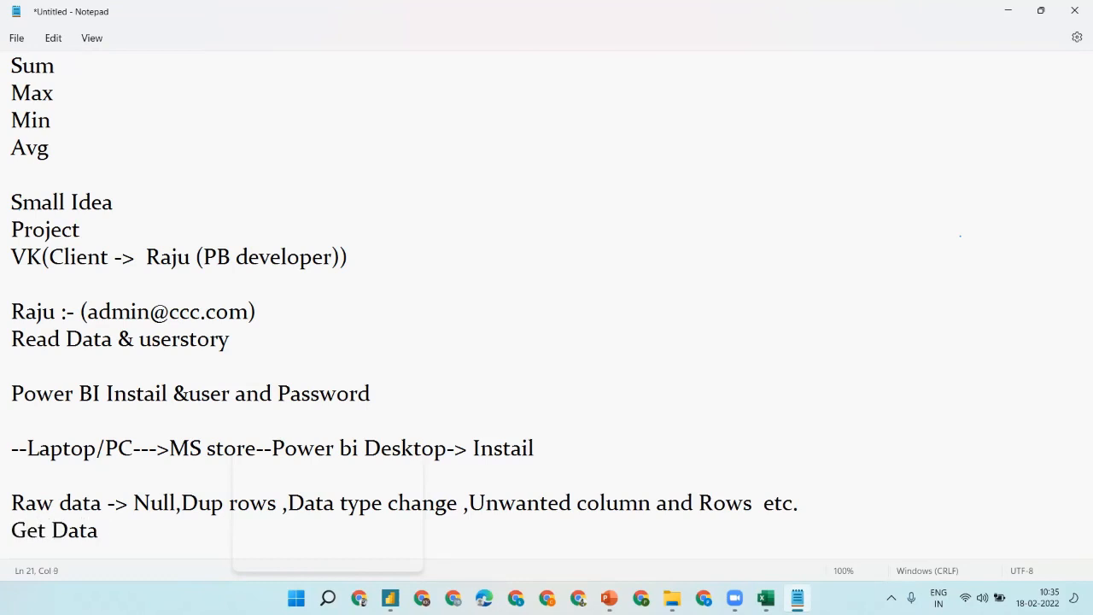
{"action": "type", "text": "-> Powerqu"}
{"action": "key", "text": "BackSpace"}
{"action": "key", "text": "BackSpace"}
{"action": "key", "text": "BackSpace"}
{"action": "key", "text": "BackSpace"}
{"action": "key", "text": "BackSpace"}
{"action": "key", "text": "BackSpace"}
{"action": "key", "text": "BackSpace"}
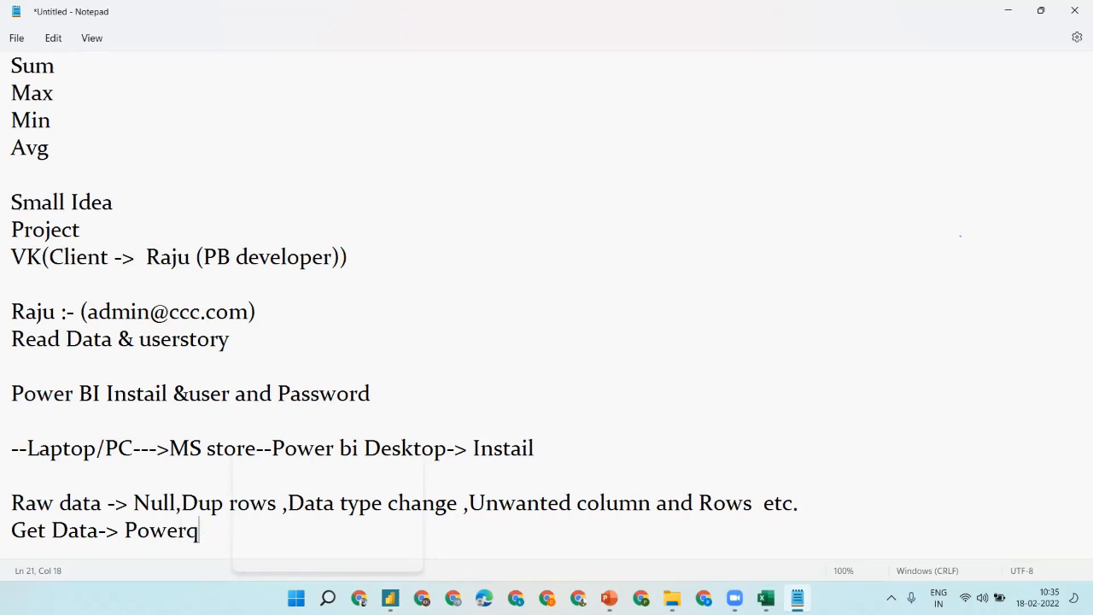
{"action": "type", "text": "Clea"}
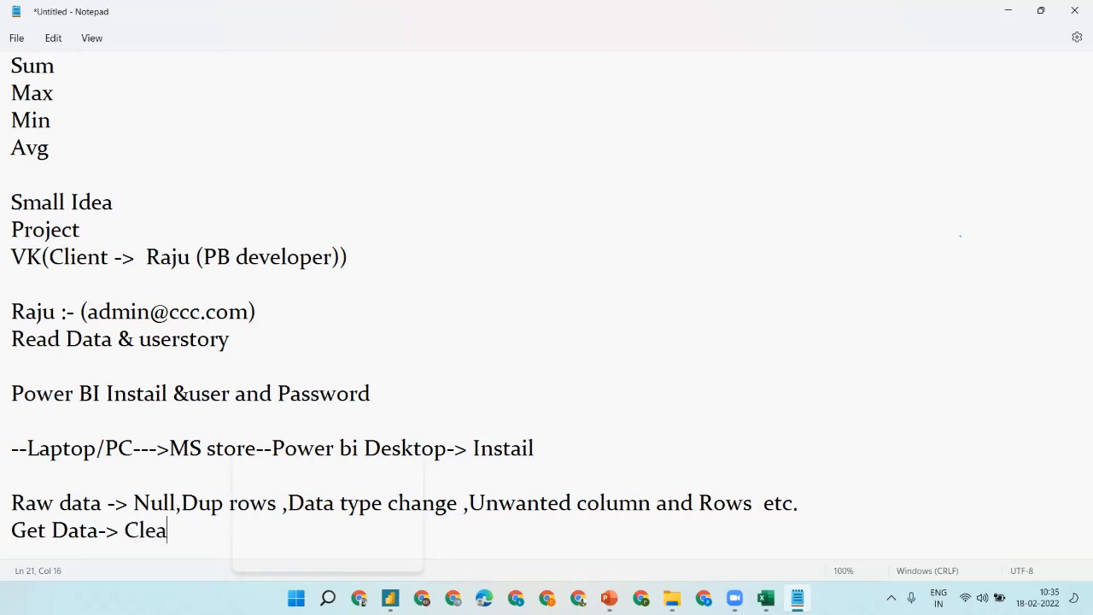
{"action": "type", "text": "ning and So"}
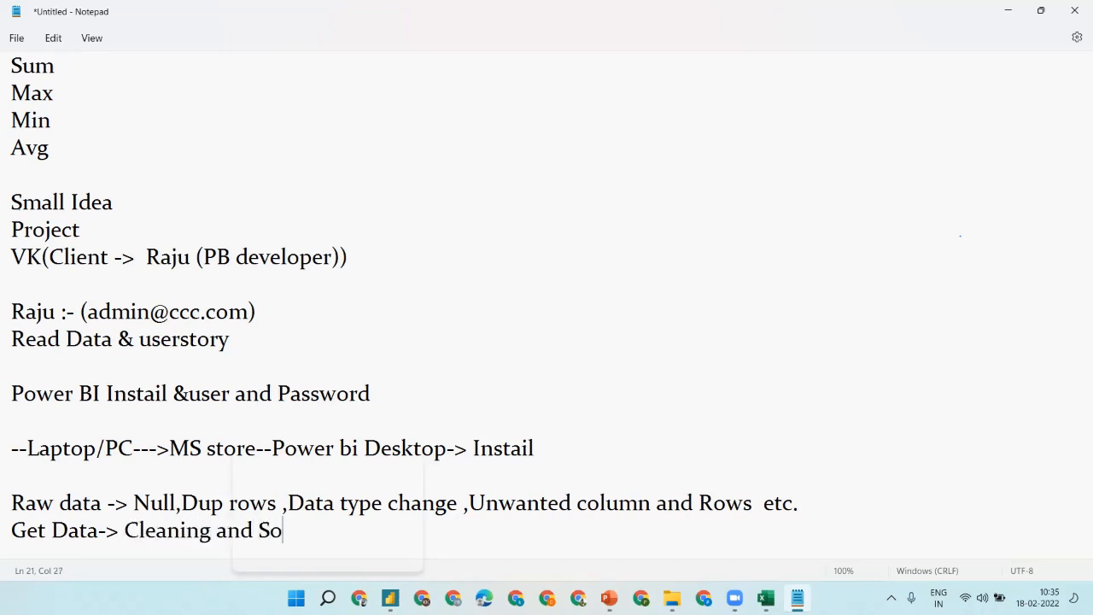
{"action": "key", "text": "BackSpace"}
{"action": "type", "text": "pa"}
{"action": "key", "text": "BackSpace"}
{"action": "key", "text": "BackSpace"}
{"action": "type", "text": "a"}
{"action": "key", "text": "BackSpace"}
{"action": "type", "text": "happing"}
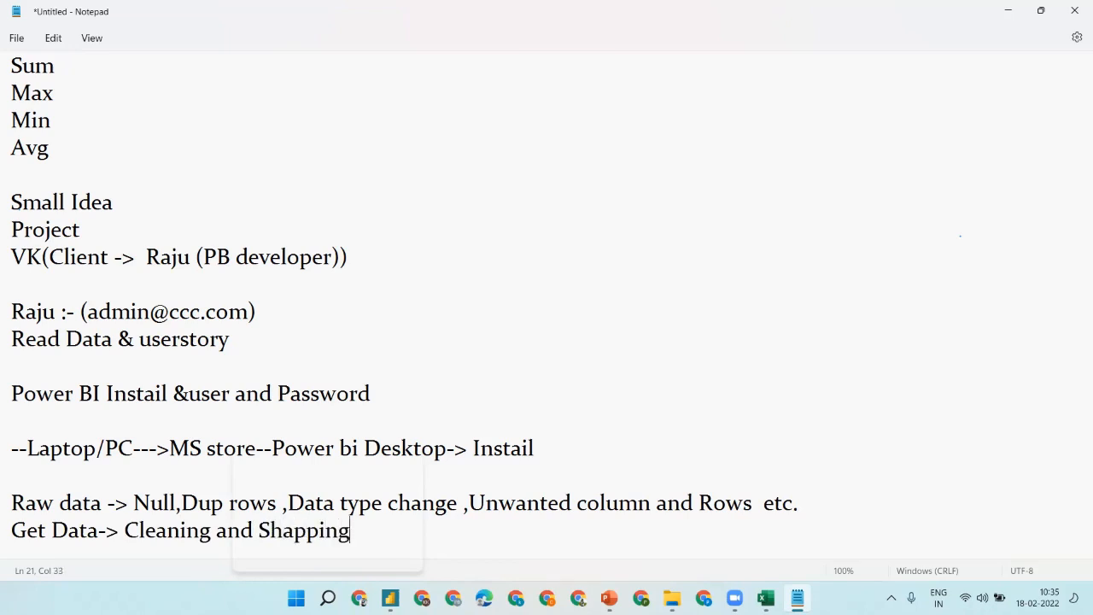
{"action": "type", "text": "-->"}
- Select all five Bank columns with Ctrl+A and apply Remove Duplicates
{"action": "left_click", "coordinate": [1011, 10]}
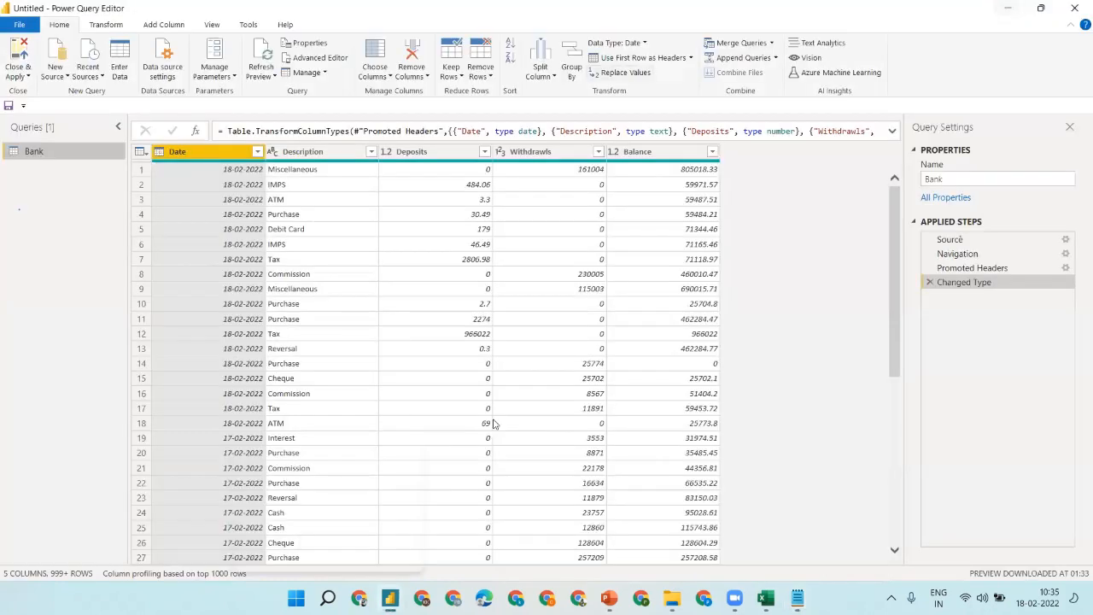
{"action": "left_click", "coordinate": [445, 228]}
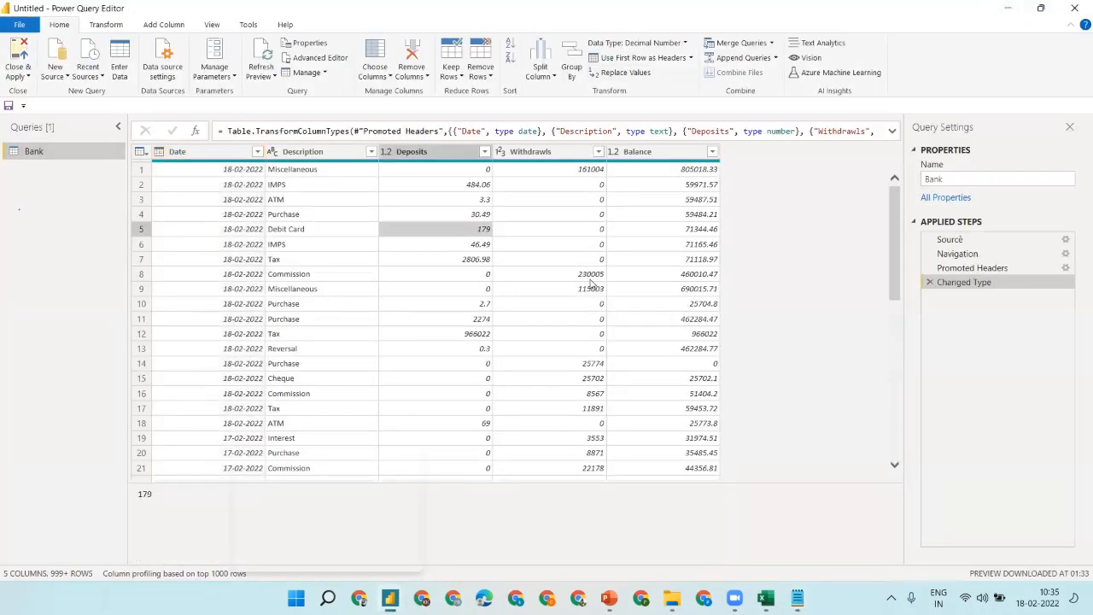
{"action": "left_click", "coordinate": [767, 598]}
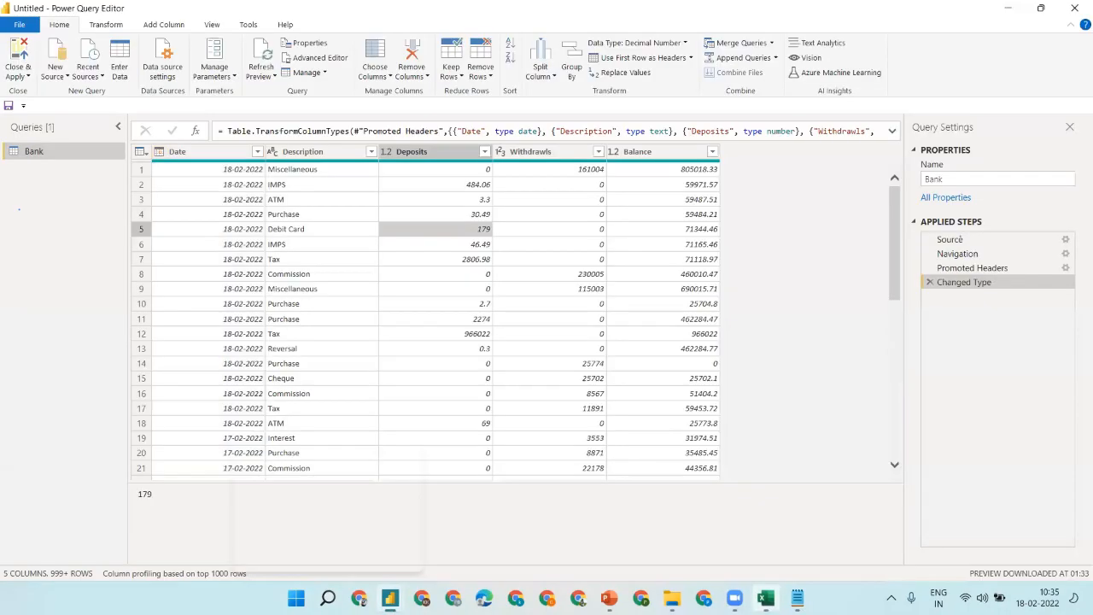
{"action": "left_click", "coordinate": [766, 598]}
{"action": "key", "text": "ctrl+a"}
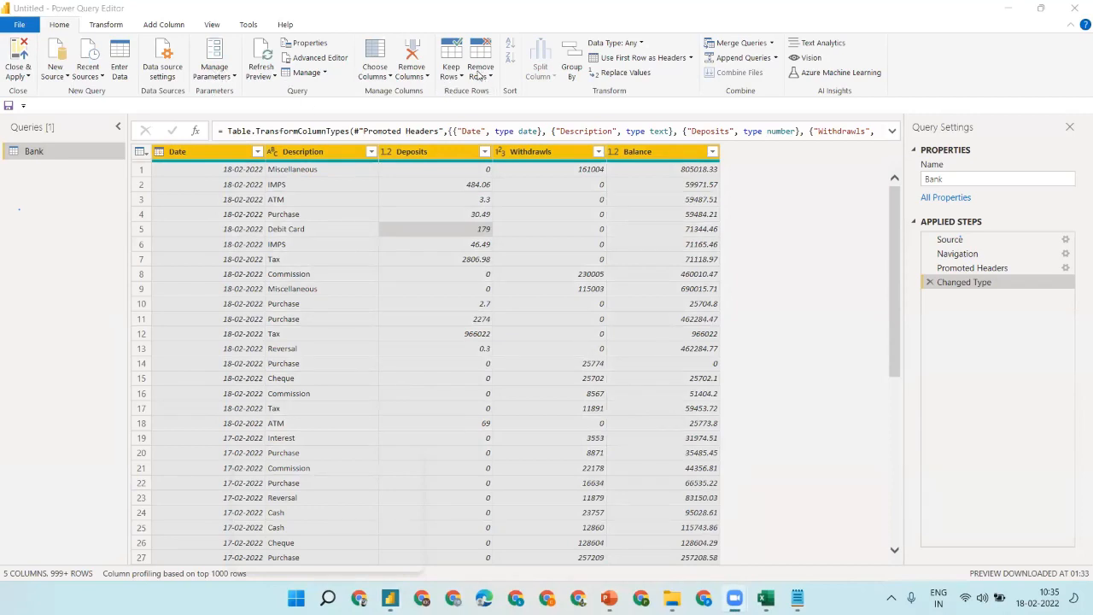
{"action": "left_click", "coordinate": [477, 76]}
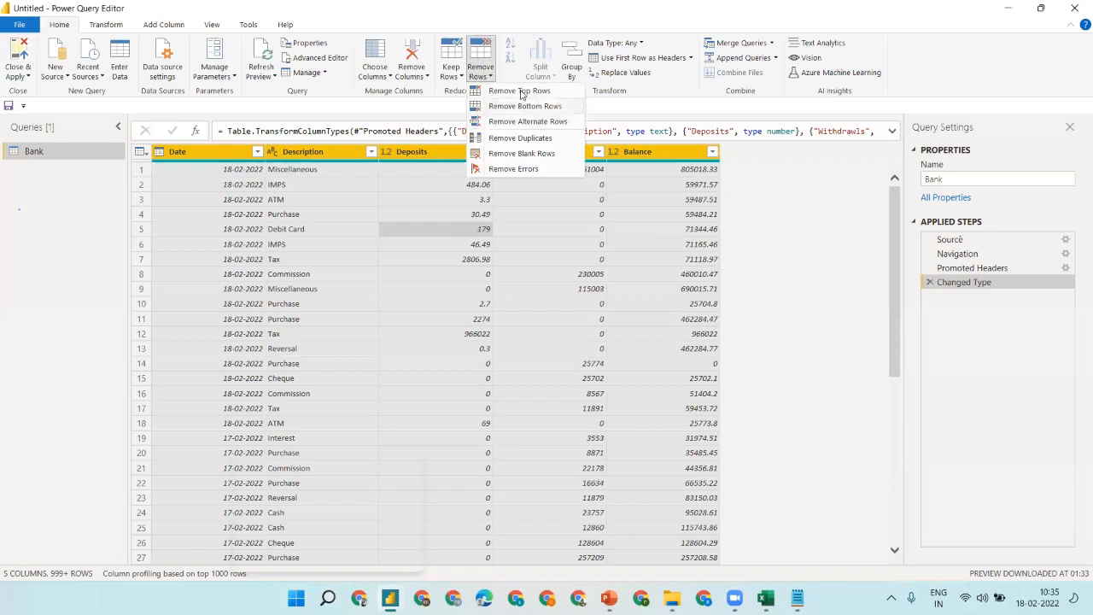
{"action": "left_click", "coordinate": [518, 140]}
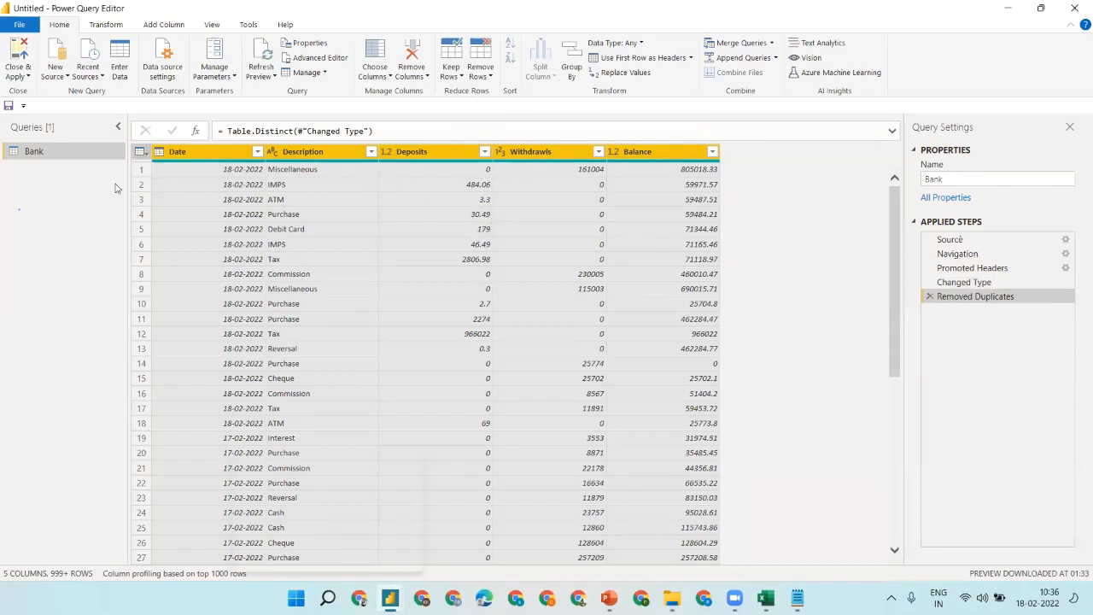
{"action": "left_click", "coordinate": [324, 184]}
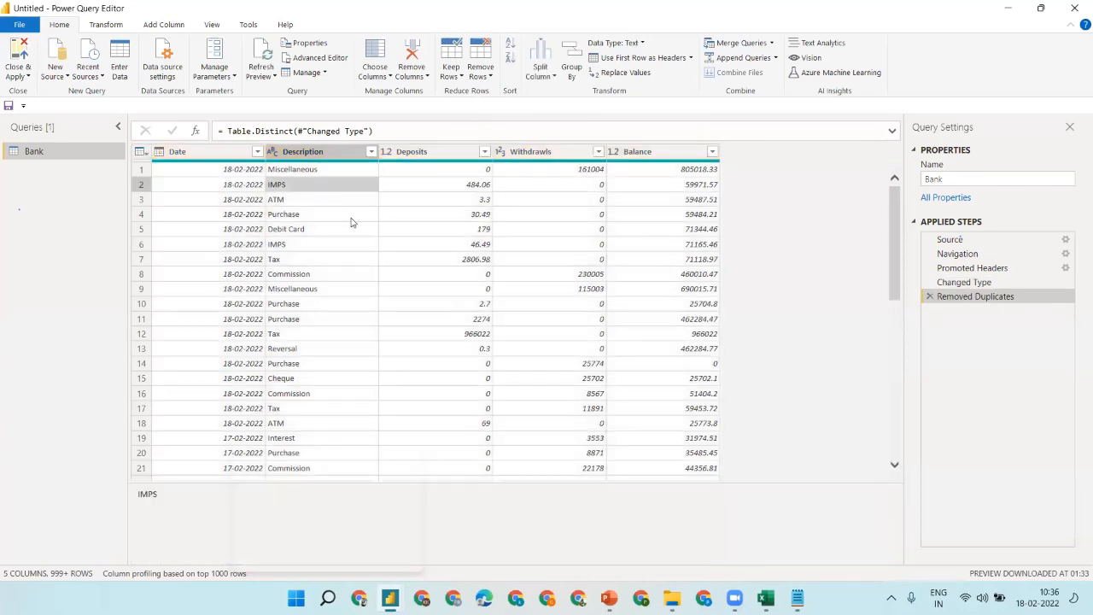
{"action": "left_click", "coordinate": [479, 245]}
{"action": "key", "text": "ctrl+a"}
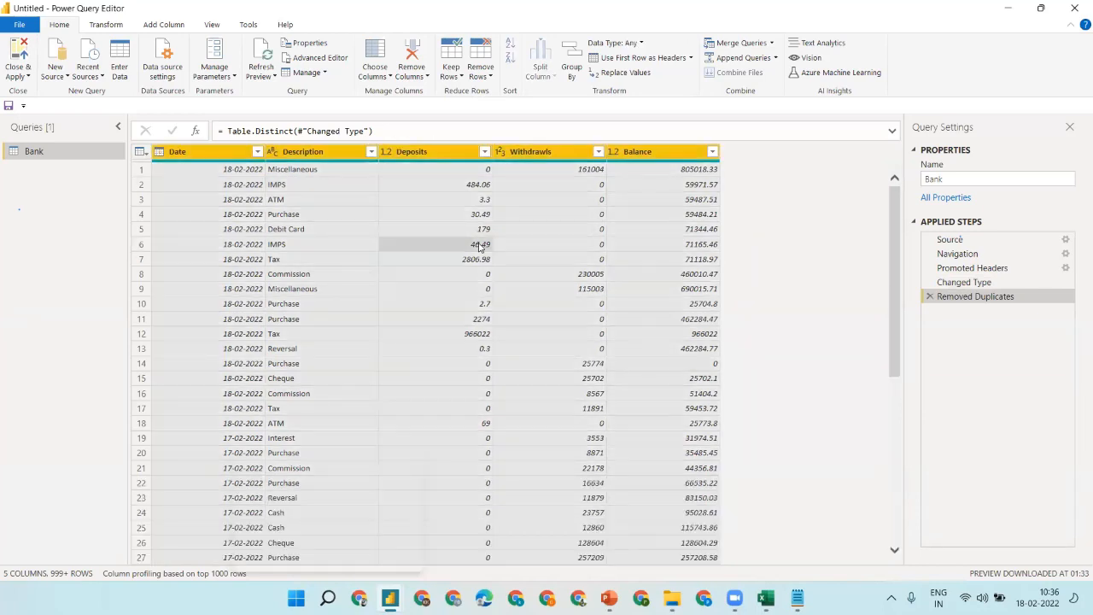
- Auto-detect data types for the Bank columns, checking Withdrawls is whole number and Date is date
{"action": "left_click", "coordinate": [98, 29]}
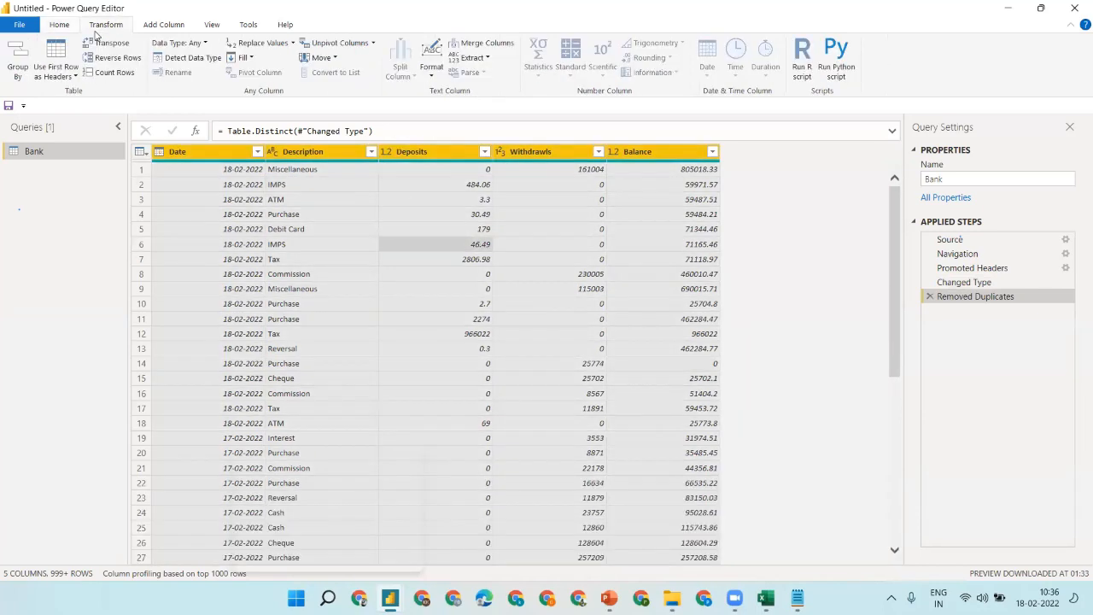
{"action": "left_click", "coordinate": [187, 58]}
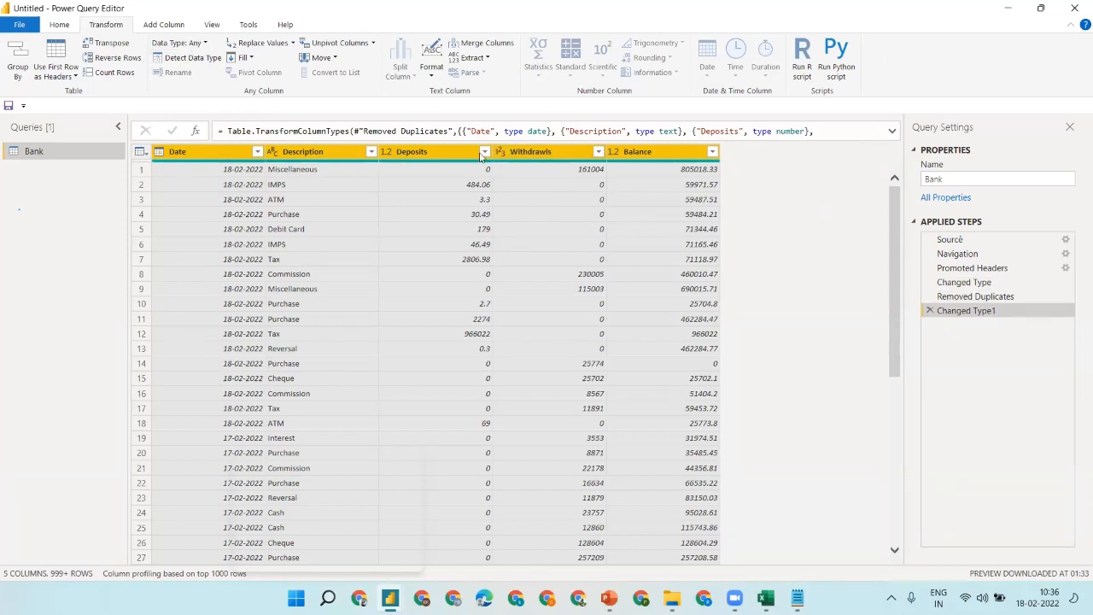
{"action": "left_click", "coordinate": [301, 184]}
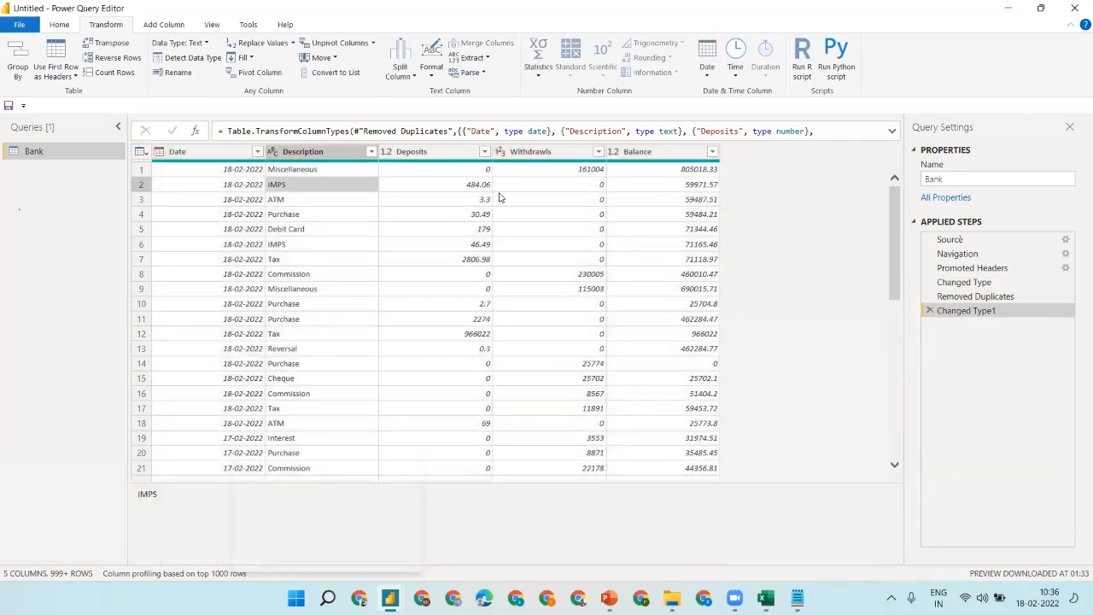
{"action": "left_click", "coordinate": [461, 203]}
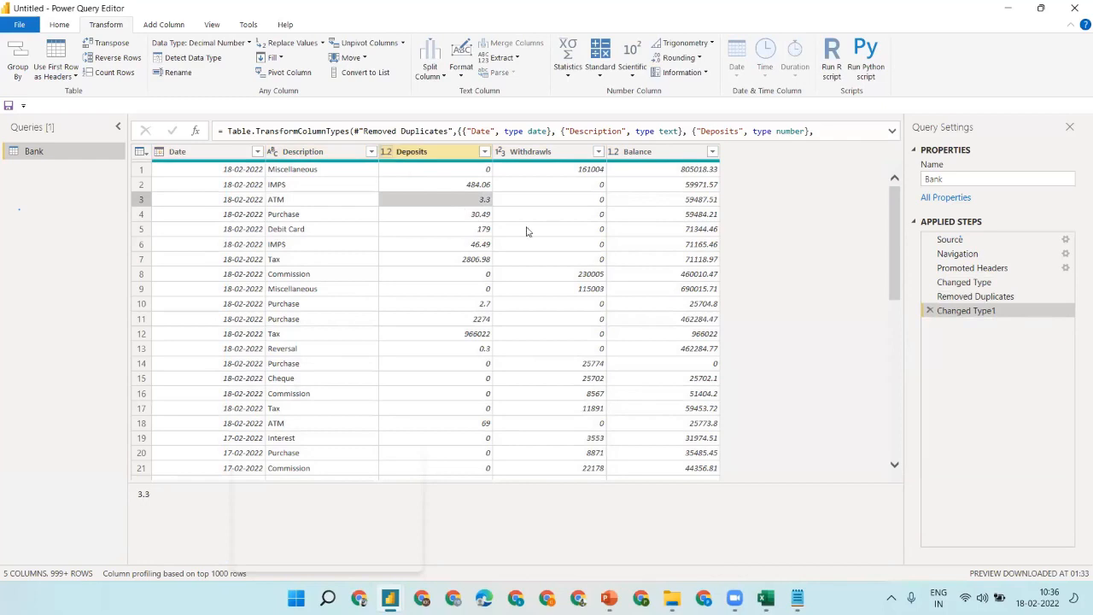
{"action": "left_click", "coordinate": [550, 203]}
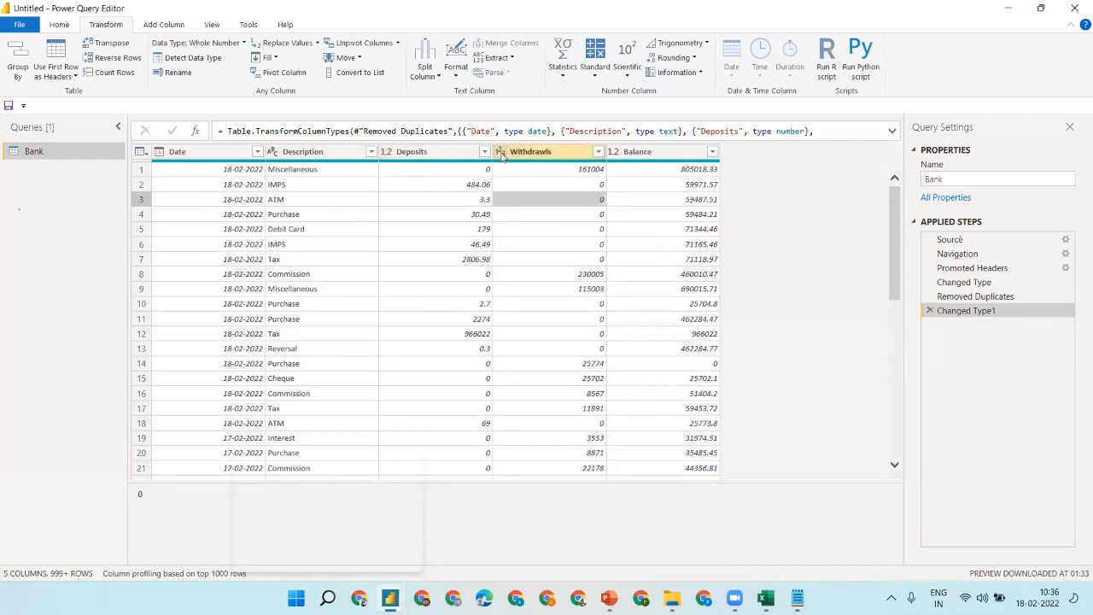
{"action": "left_click", "coordinate": [656, 205]}
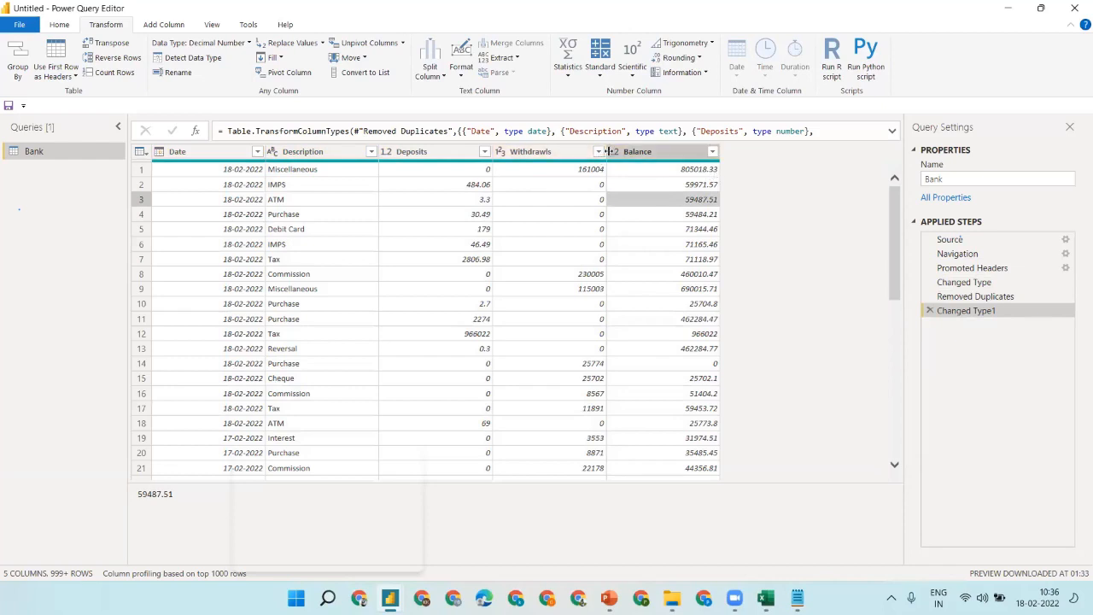
{"action": "left_click", "coordinate": [547, 215]}
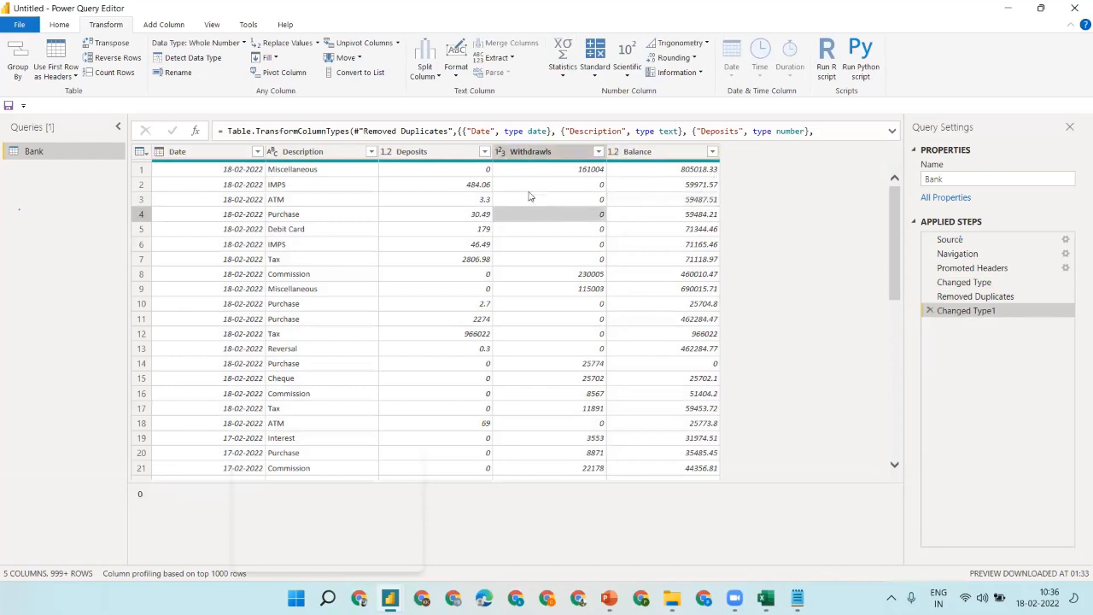
{"action": "left_click", "coordinate": [589, 170]}
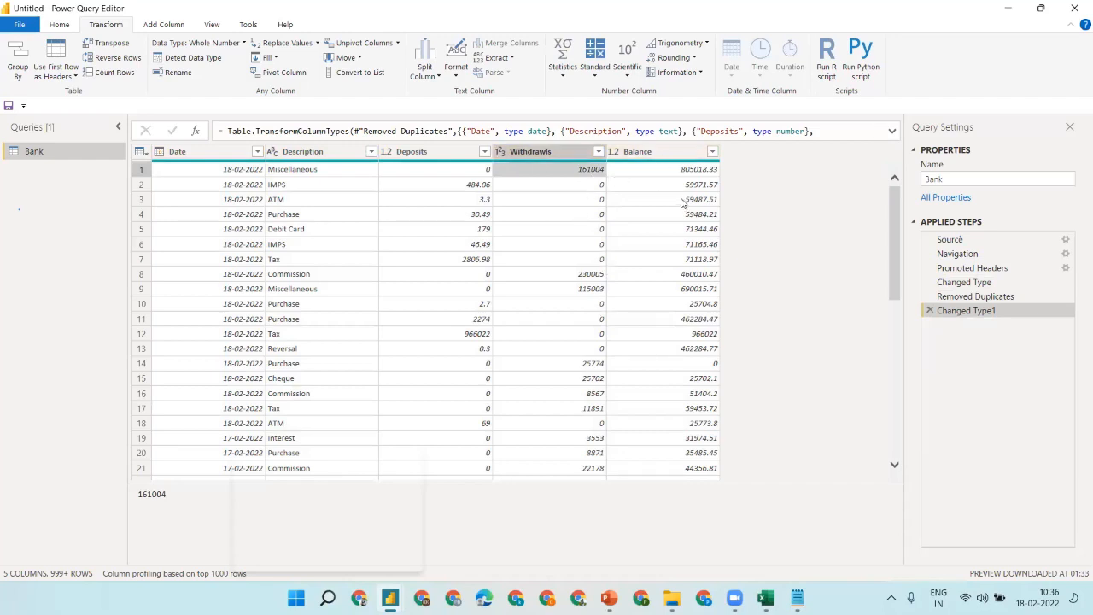
{"action": "left_click", "coordinate": [202, 171]}
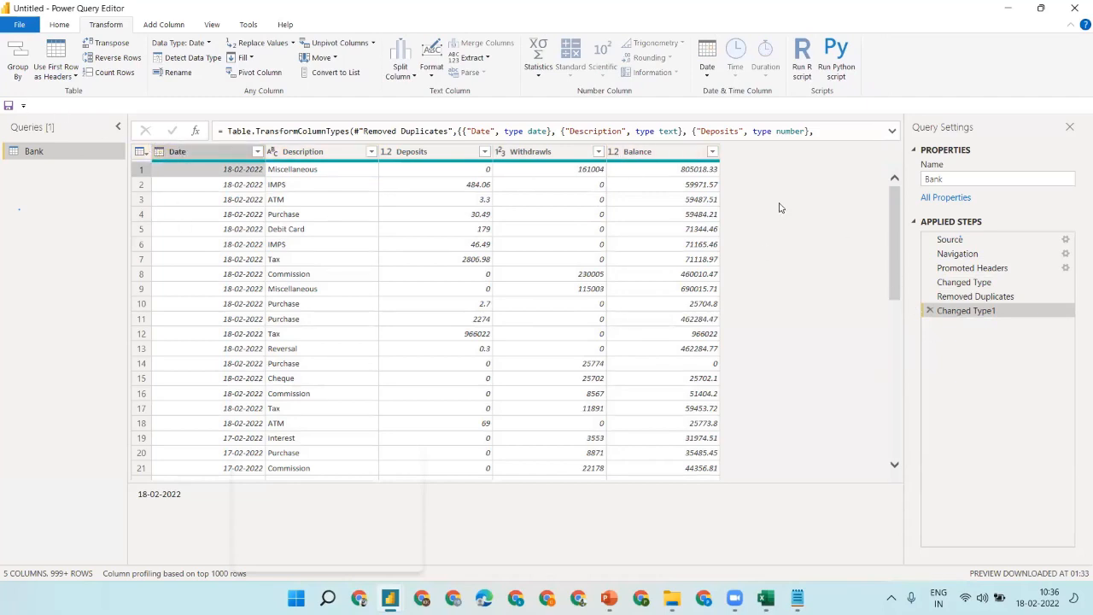
- Close & Apply the query, then check the Bank table's Balance and Date columns in Data view
{"action": "left_click", "coordinate": [25, 28]}
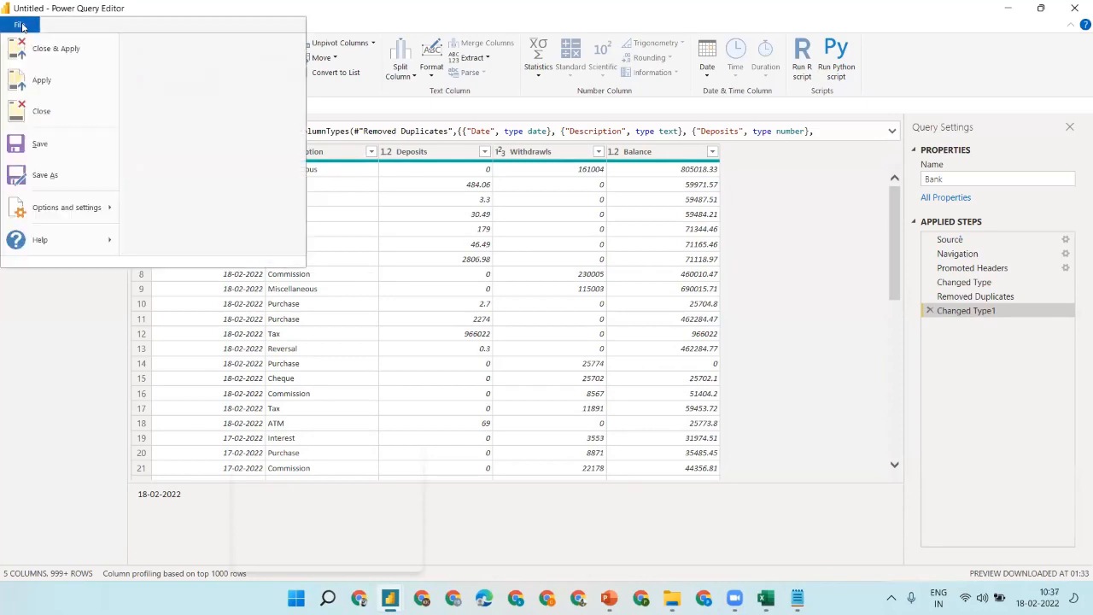
{"action": "left_click", "coordinate": [49, 50]}
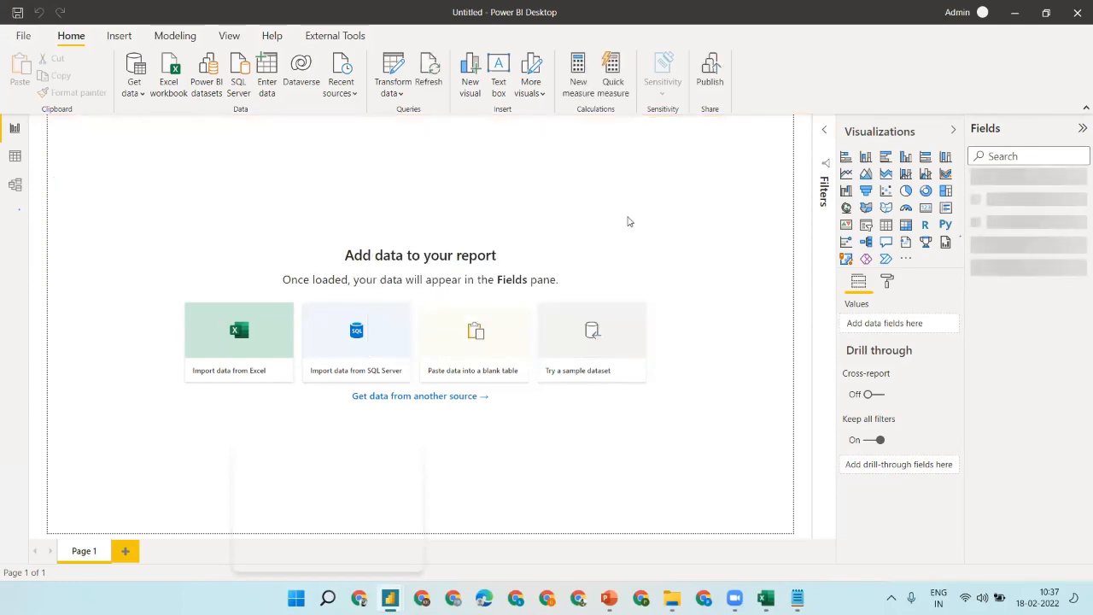
{"action": "left_click", "coordinate": [15, 155]}
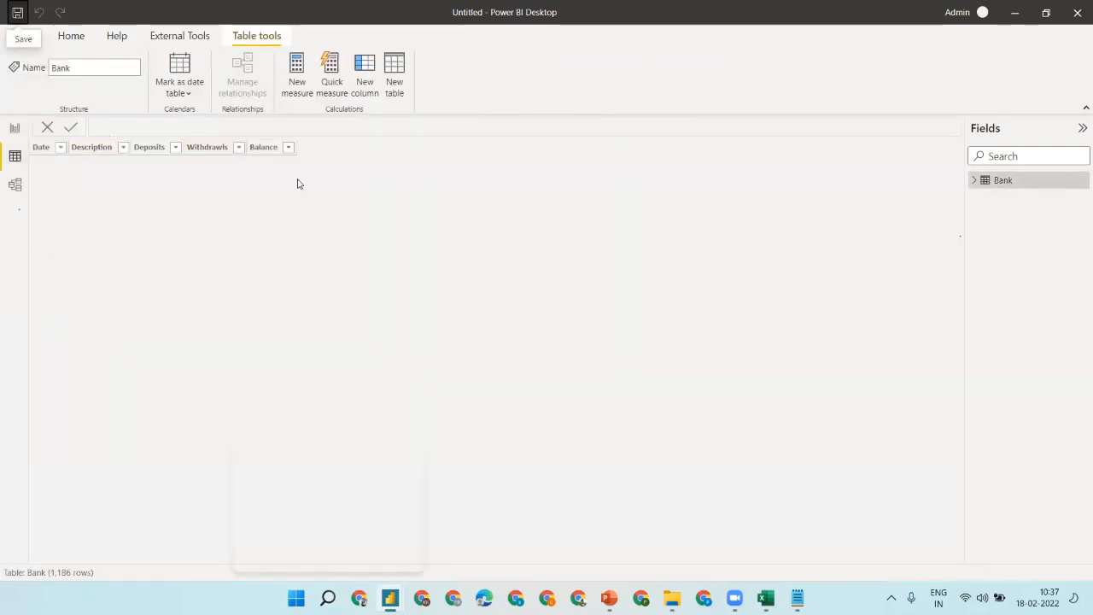
{"action": "left_click", "coordinate": [766, 597]}
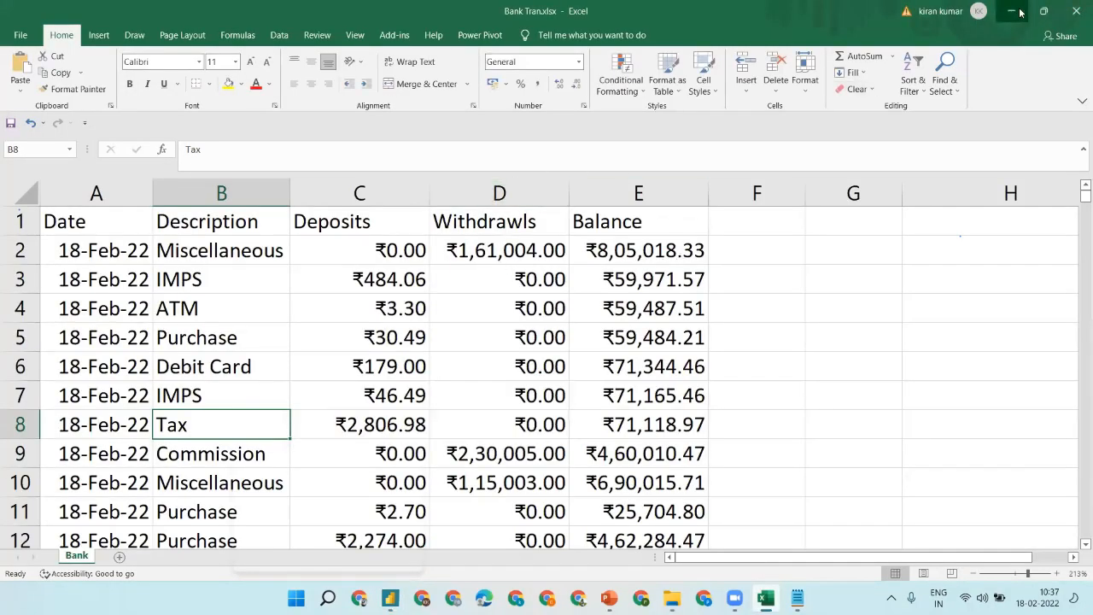
{"action": "key", "text": "alt+Tab"}
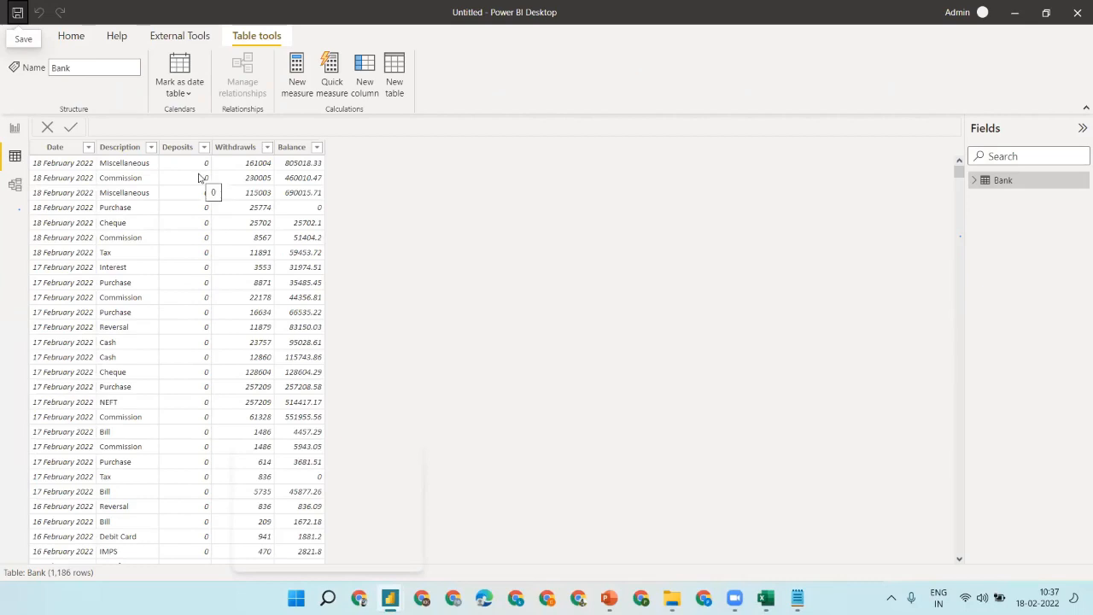
{"action": "left_click", "coordinate": [312, 177]}
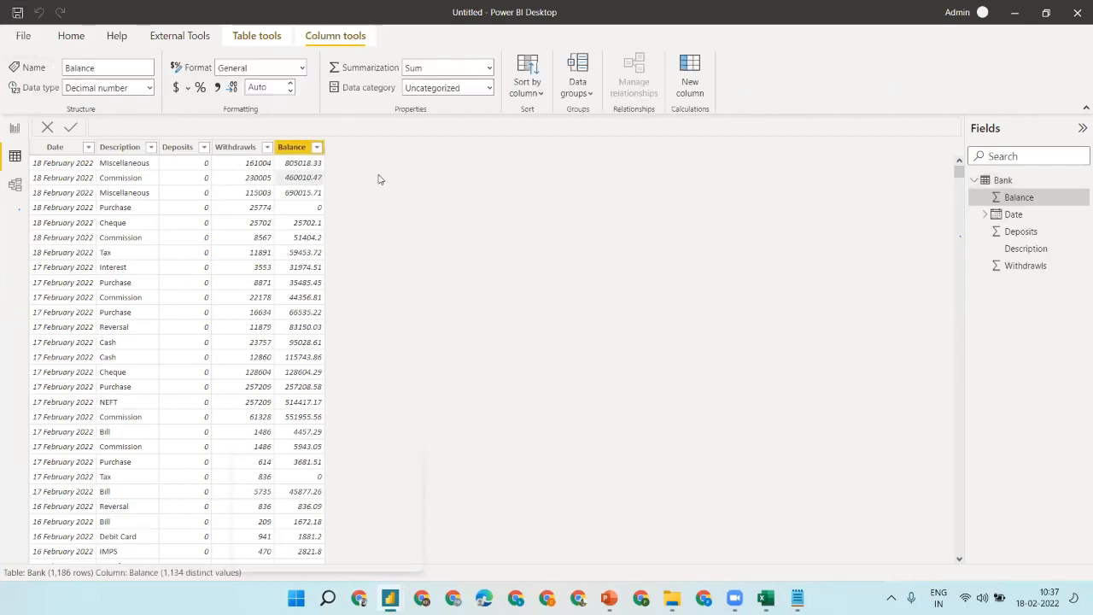
{"action": "left_click", "coordinate": [55, 147]}
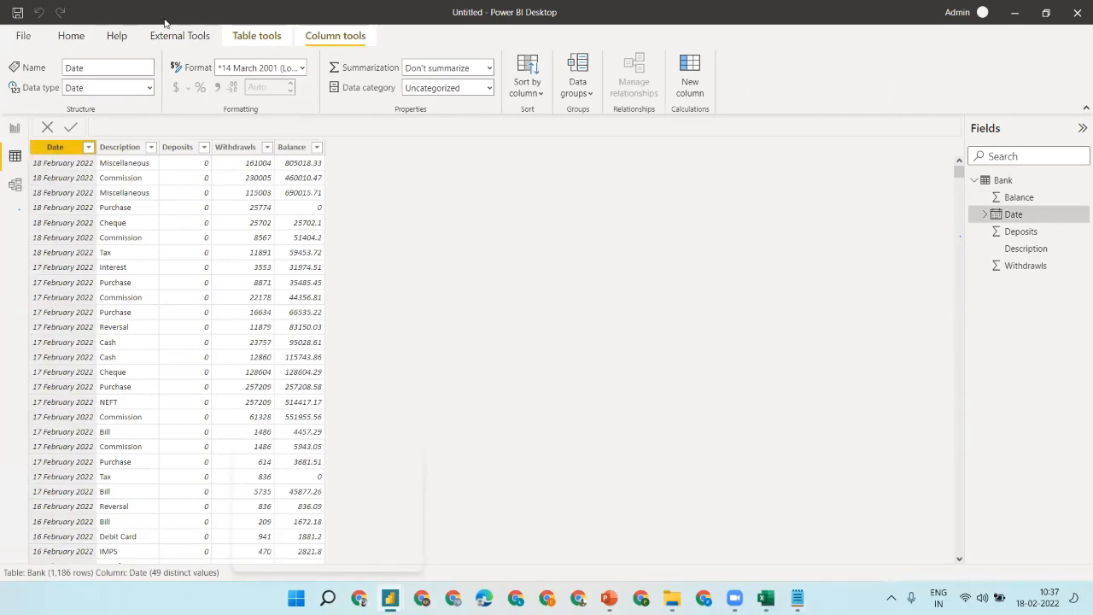
- Review the Client requirement slide in the presentation, then return to Power BI
{"action": "left_click", "coordinate": [71, 35]}
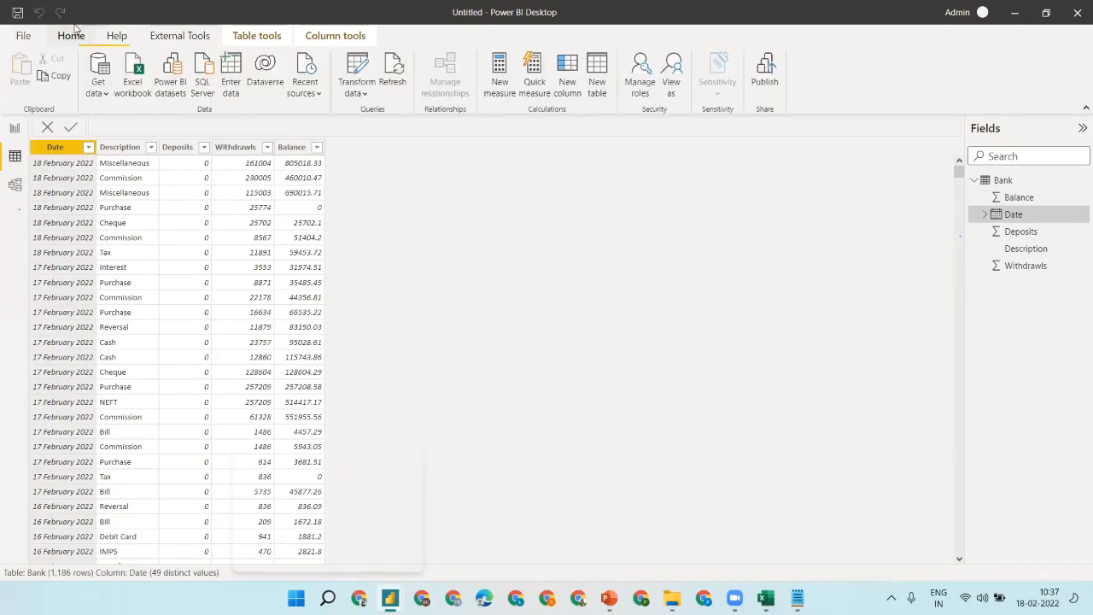
{"action": "left_click", "coordinate": [609, 597]}
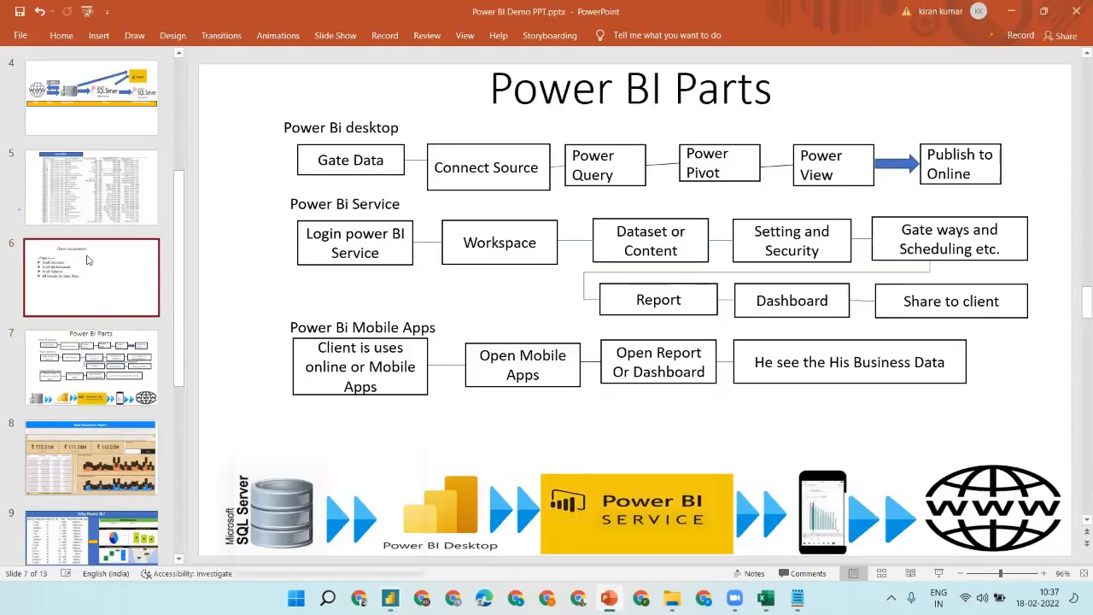
{"action": "left_click", "coordinate": [87, 260]}
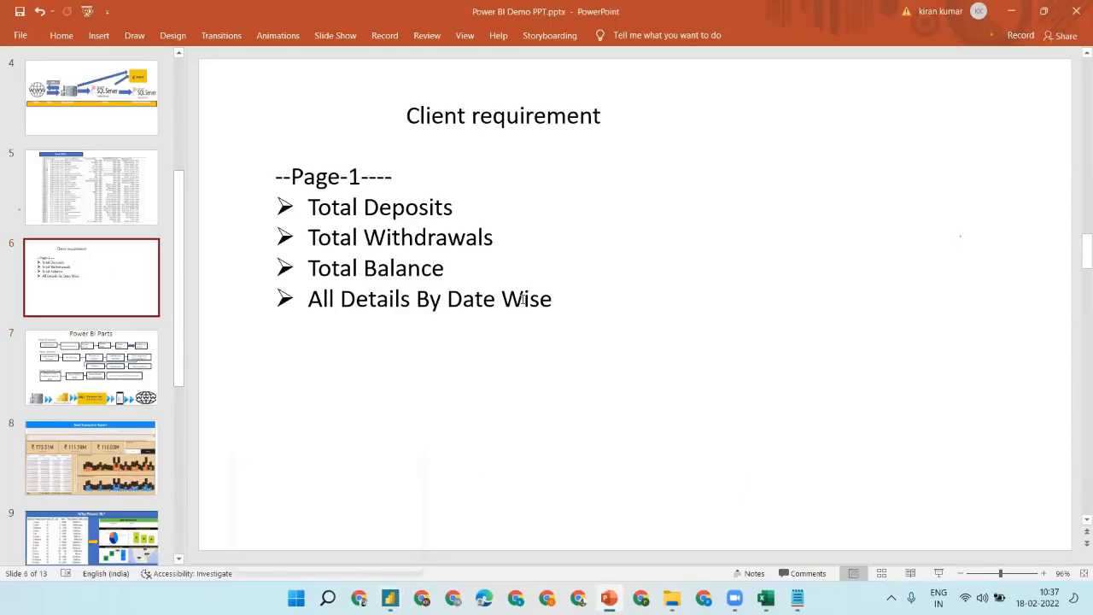
{"action": "left_click", "coordinate": [1011, 11]}
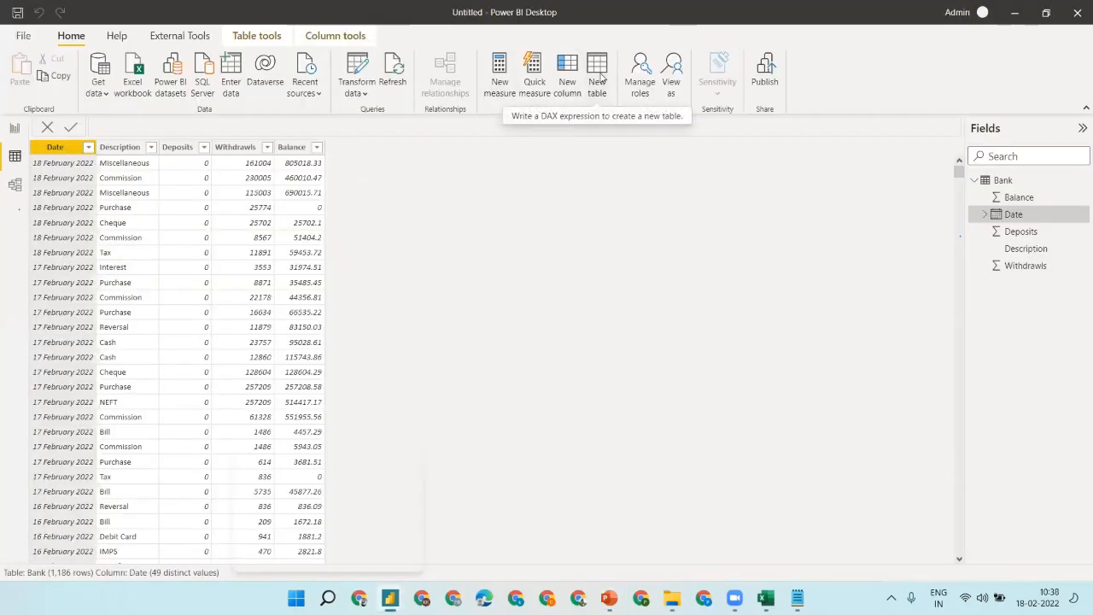
- Create a calculated table Date = CALENDARAUTO(), producing 365 daily dates from 01-01-2022
{"action": "left_click", "coordinate": [601, 78]}
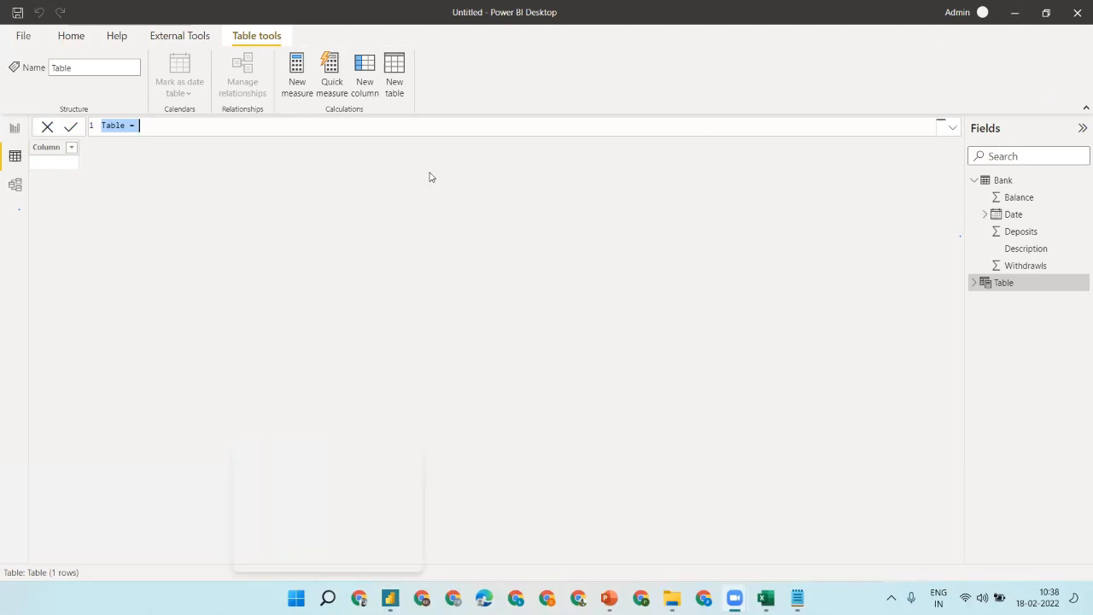
{"action": "left_click", "coordinate": [340, 128]}
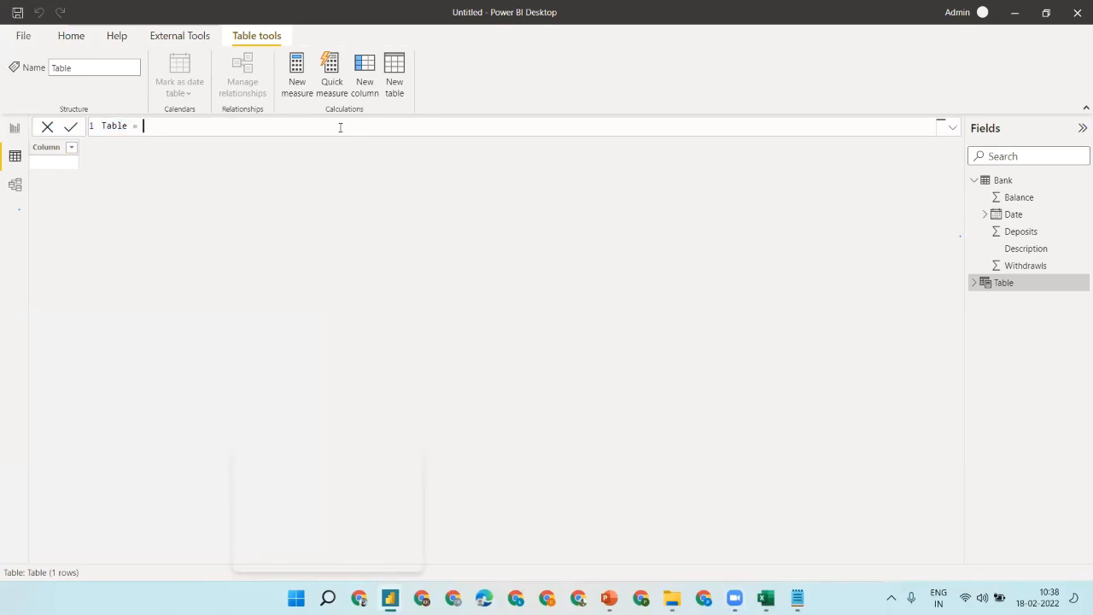
{"action": "scroll", "coordinate": [340, 127], "scroll_direction": "up", "scroll_amount": 3}
{"action": "key", "text": "BackSpace"}
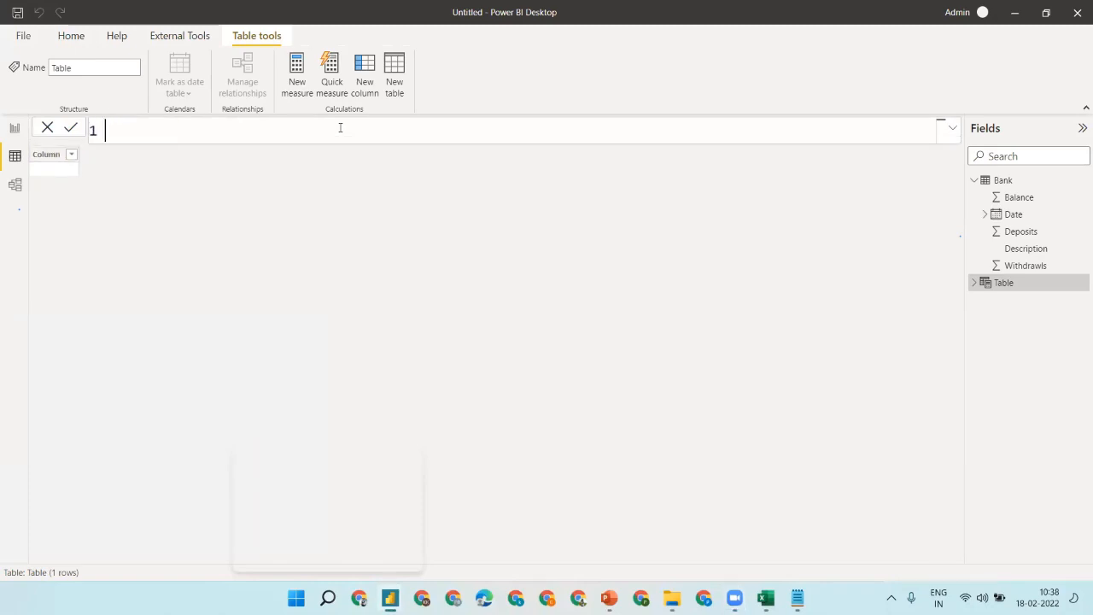
{"action": "type", "text": "Date=ca"}
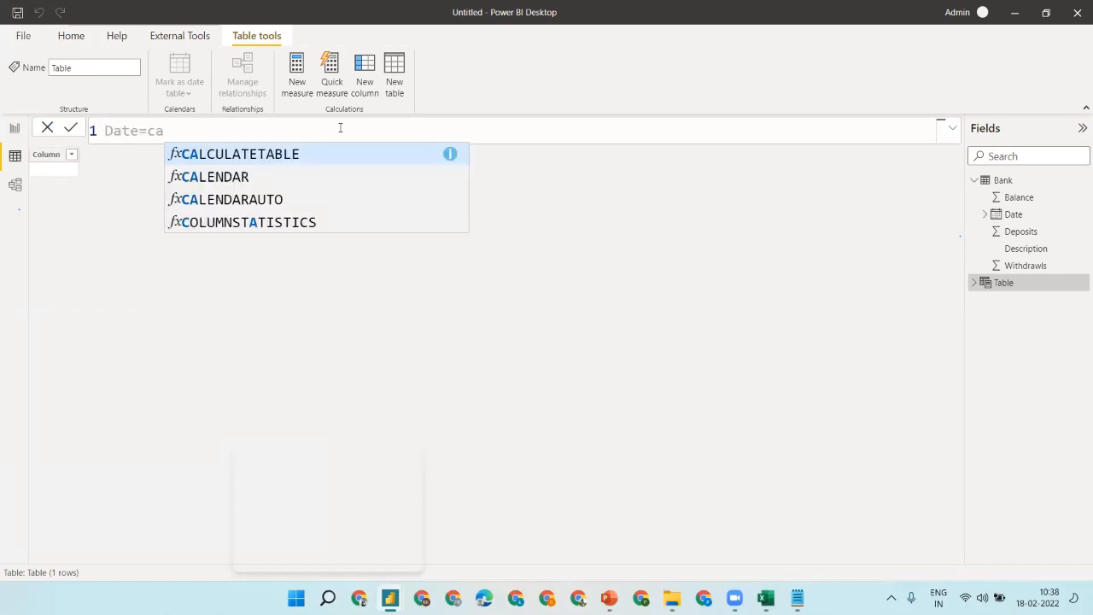
{"action": "key", "text": "Down"}
{"action": "key", "text": "Down"}
{"action": "key", "text": "Tab"}
{"action": "type", "text": ")"}
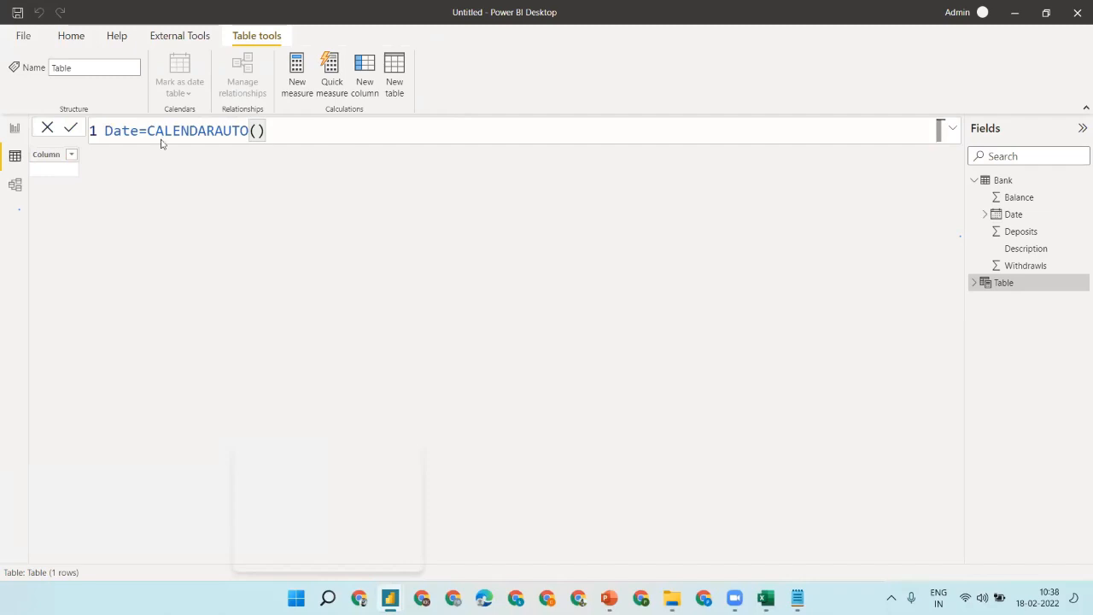
{"action": "key", "text": "Return"}
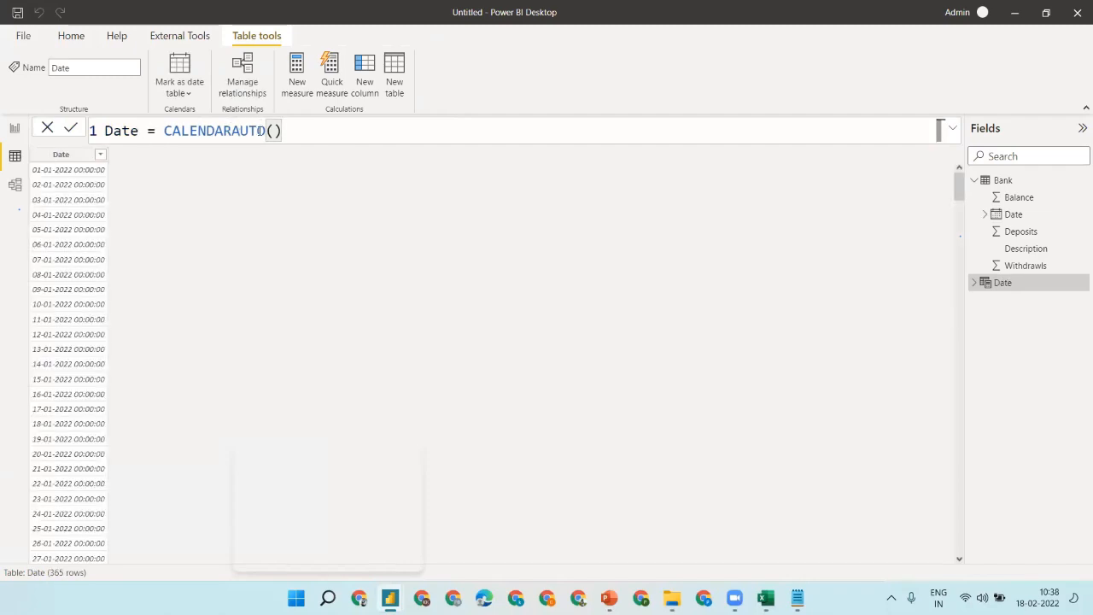
{"action": "left_click", "coordinate": [360, 77]}
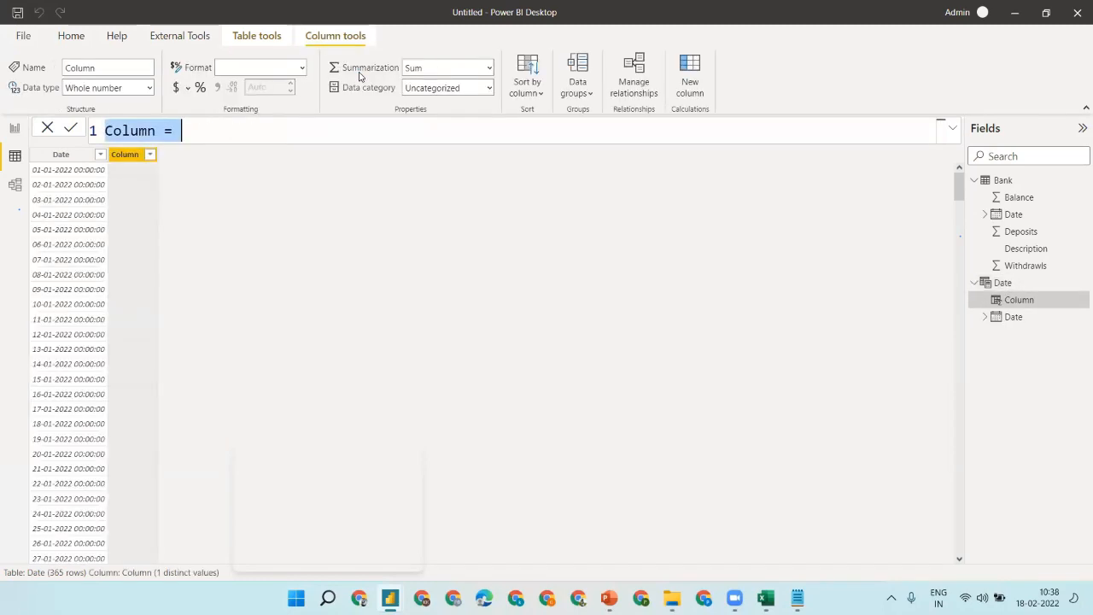
- Add the column Month_ID = MONTH([Date]) and scroll through its 1-12 values
{"action": "type", "text": "Month"}
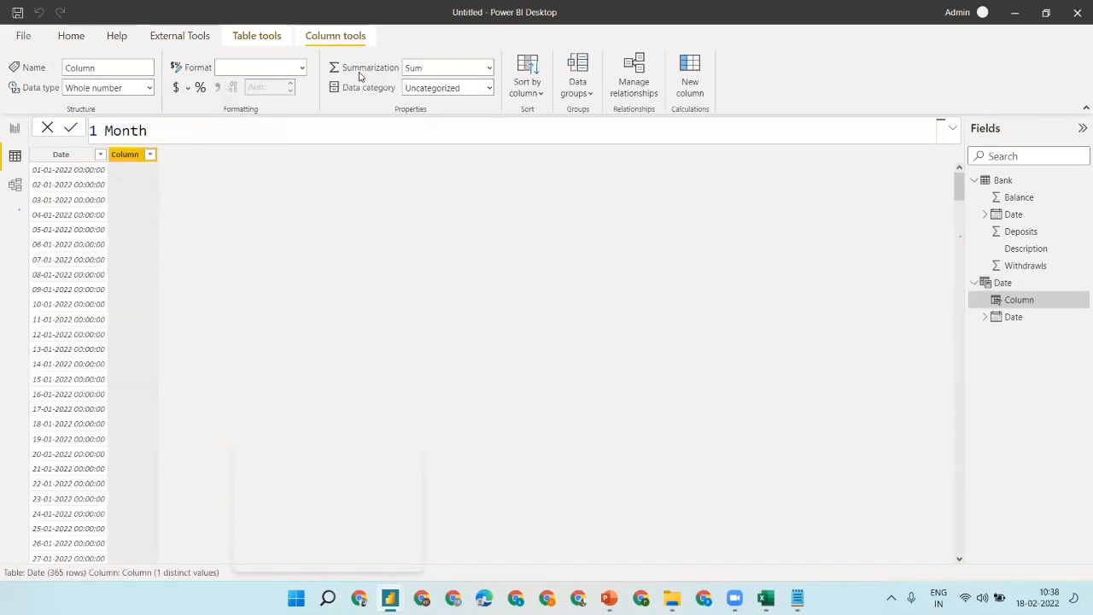
{"action": "type", "text": "_ID=month"}
{"action": "key", "text": "Tab"}
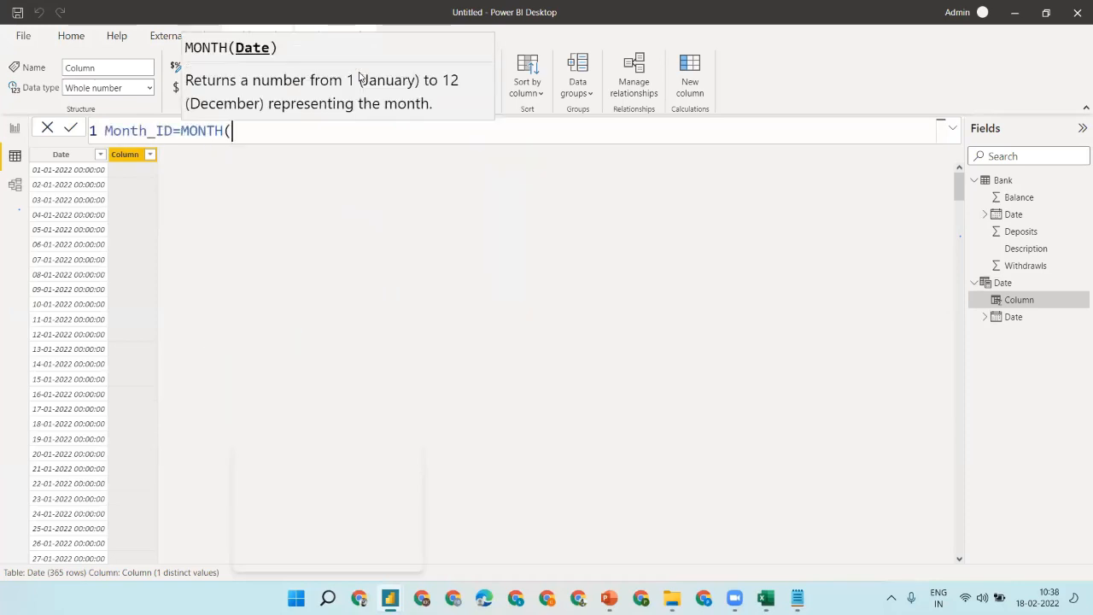
{"action": "type", "text": "pd"}
{"action": "key", "text": "BackSpace"}
{"action": "key", "text": "BackSpace"}
{"action": "type", "text": "[d"}
{"action": "key", "text": "Tab"}
{"action": "type", "text": ")"}
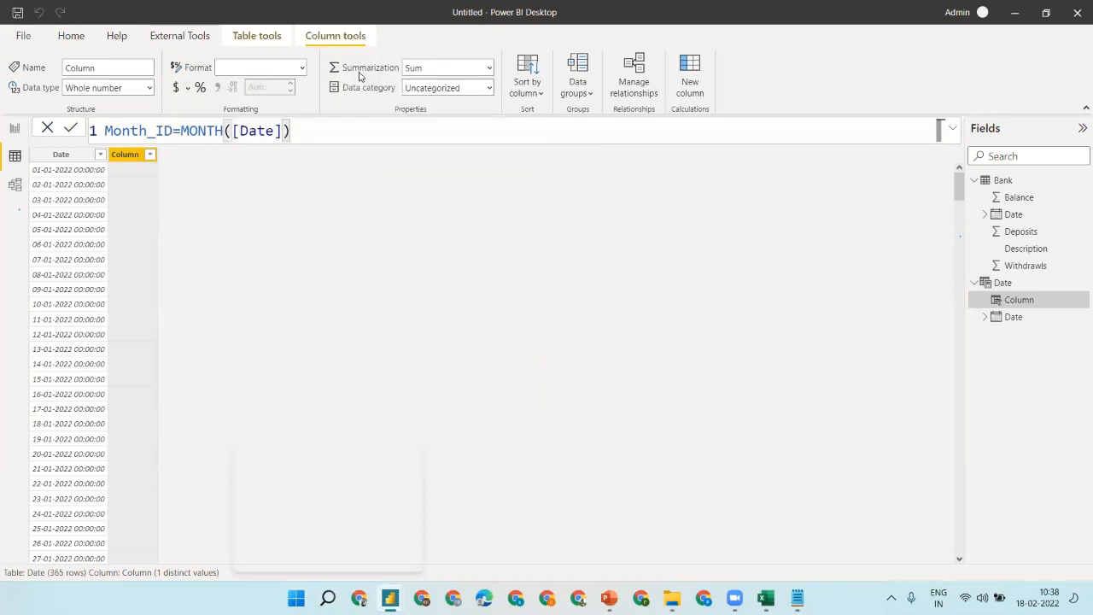
{"action": "key", "text": "Return"}
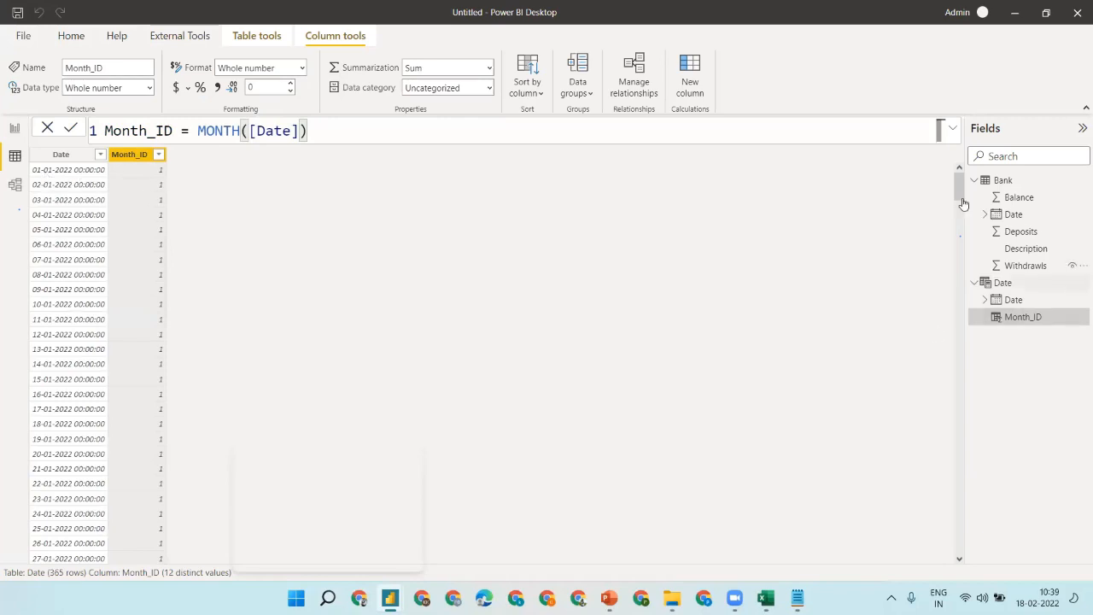
{"action": "left_click_drag", "start_coordinate": [961, 195], "coordinate": [959, 275]}
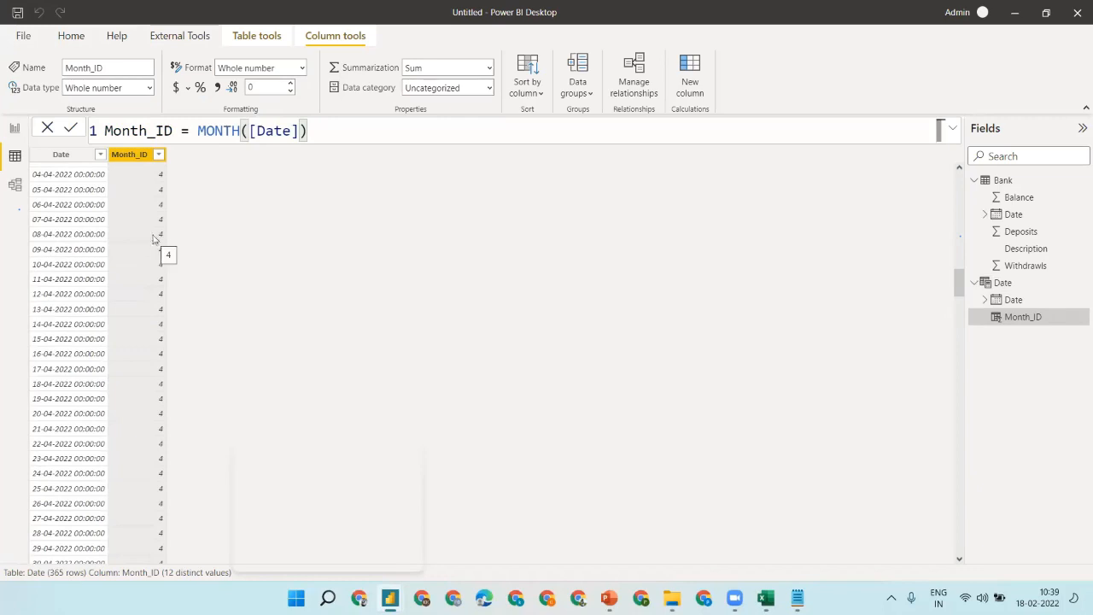
{"action": "left_click_drag", "start_coordinate": [959, 282], "coordinate": [957, 169]}
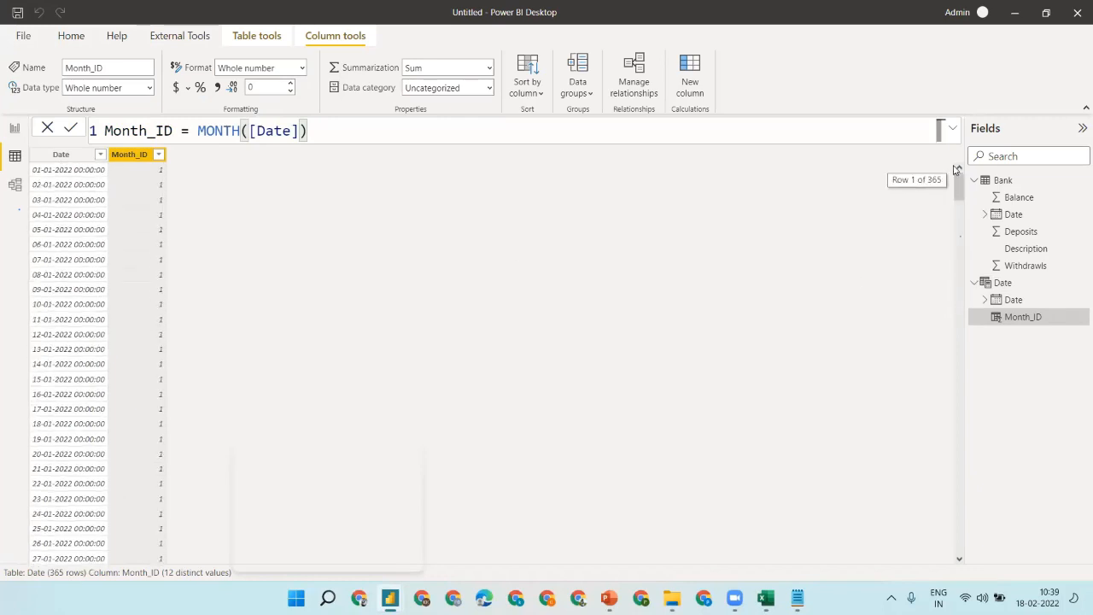
- Add a Month_Name column to Date with the formula FORMAT([Date],"MMM")
{"action": "left_click", "coordinate": [690, 75]}
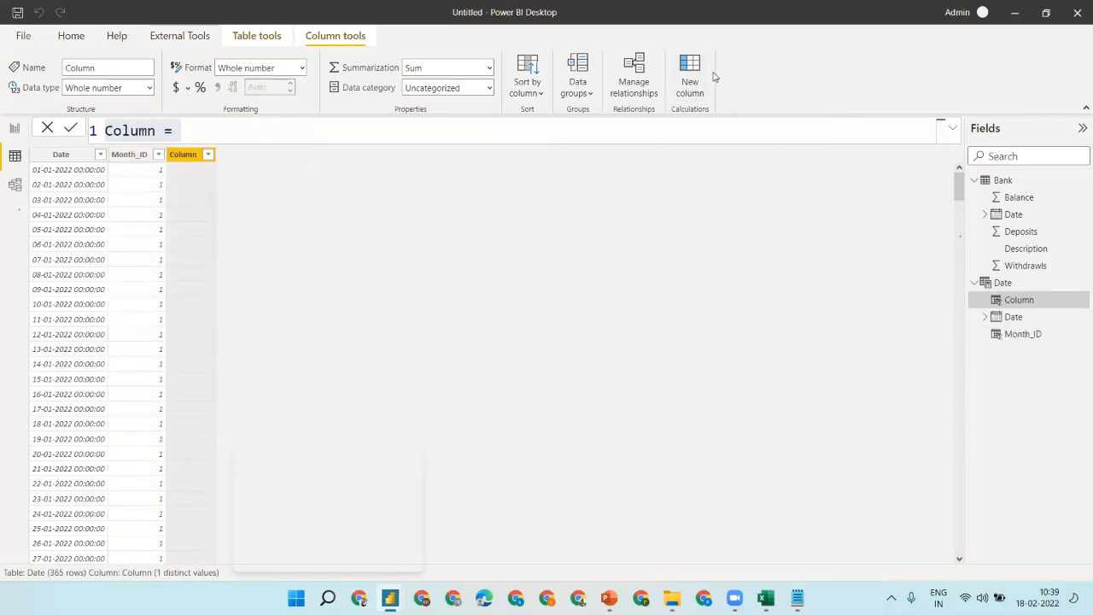
{"action": "key", "text": "BackSpace"}
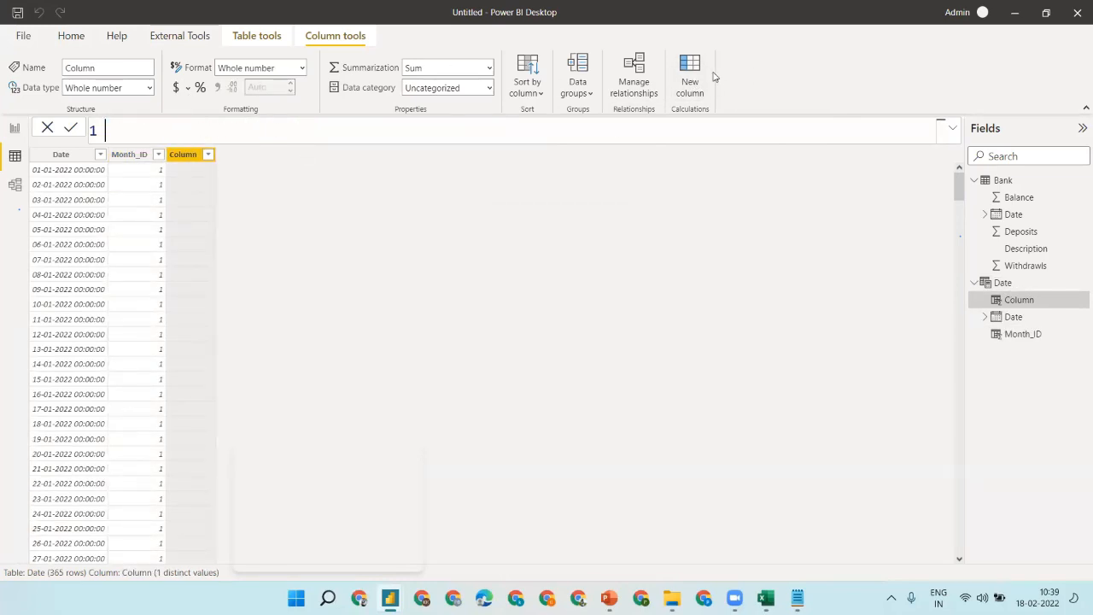
{"action": "type", "text": "M"}
{"action": "key", "text": "BackSpace"}
{"action": "type", "text": "Month_name"}
{"action": "key", "text": "BackSpace"}
{"action": "key", "text": "BackSpace"}
{"action": "key", "text": "BackSpace"}
{"action": "key", "text": "BackSpace"}
{"action": "type", "text": "Nam"}
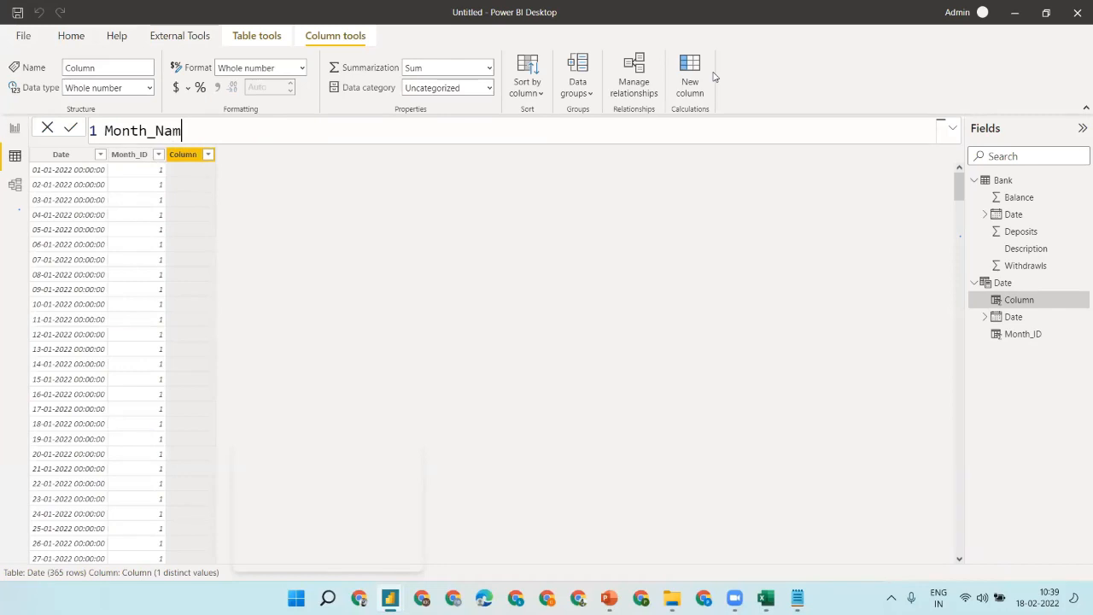
{"action": "type", "text": "e=FORMAT("}
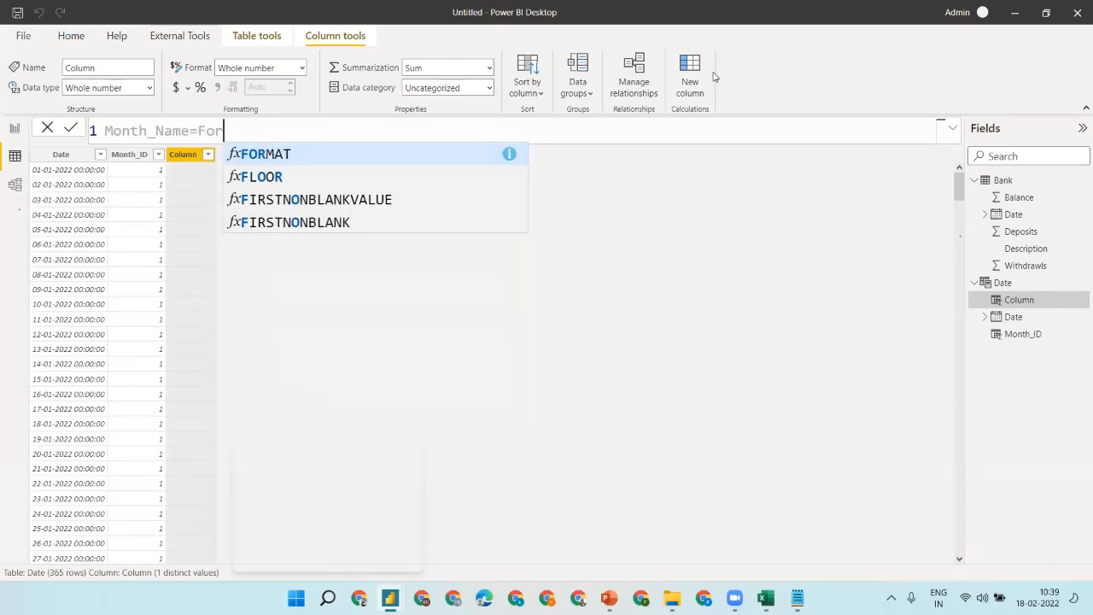
{"action": "type", "text": "["}
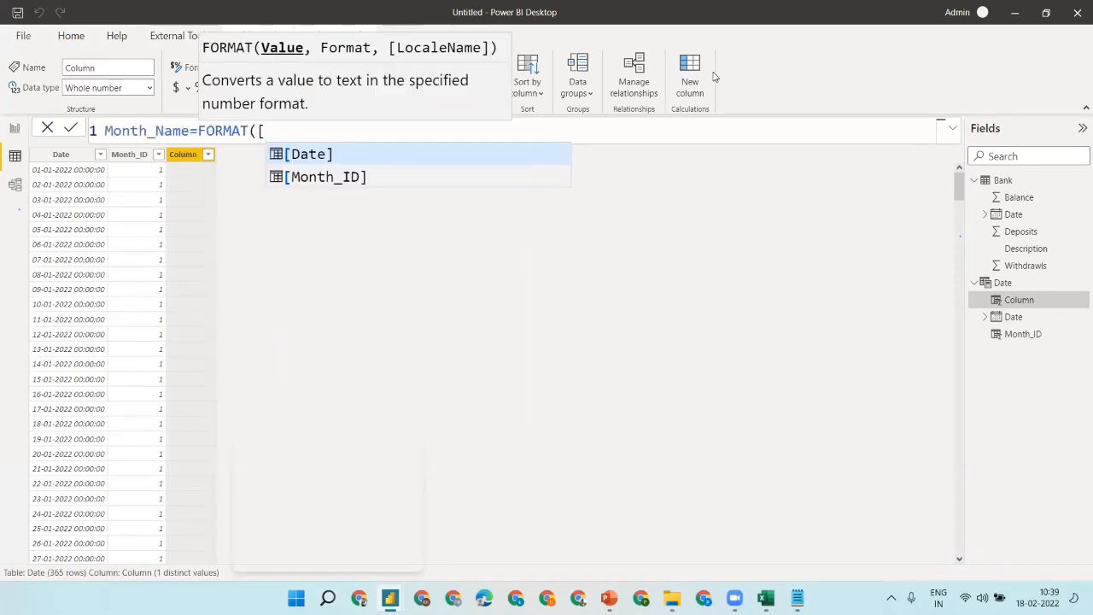
{"action": "key", "text": "Tab"}
{"action": "type", "text": ","}
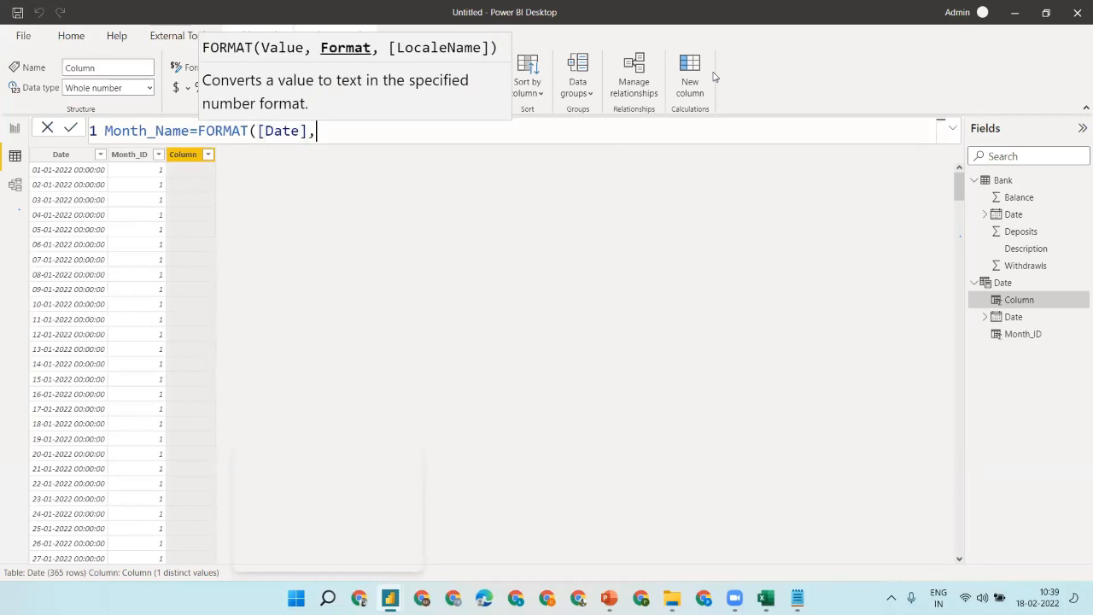
{"action": "type", "text": "\"MMM\")"}
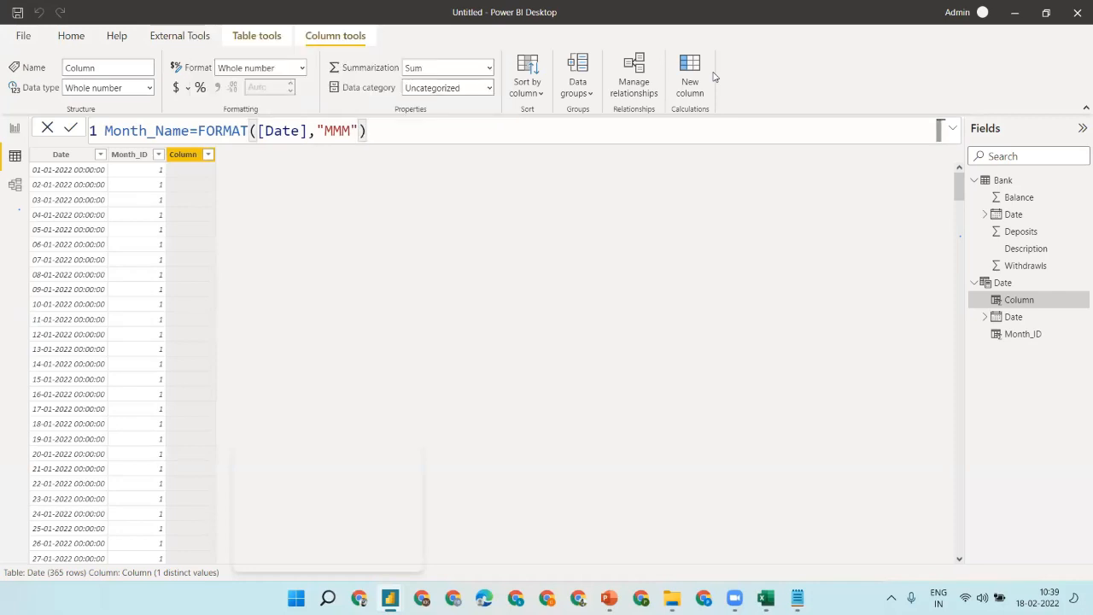
{"action": "key", "text": "Return"}
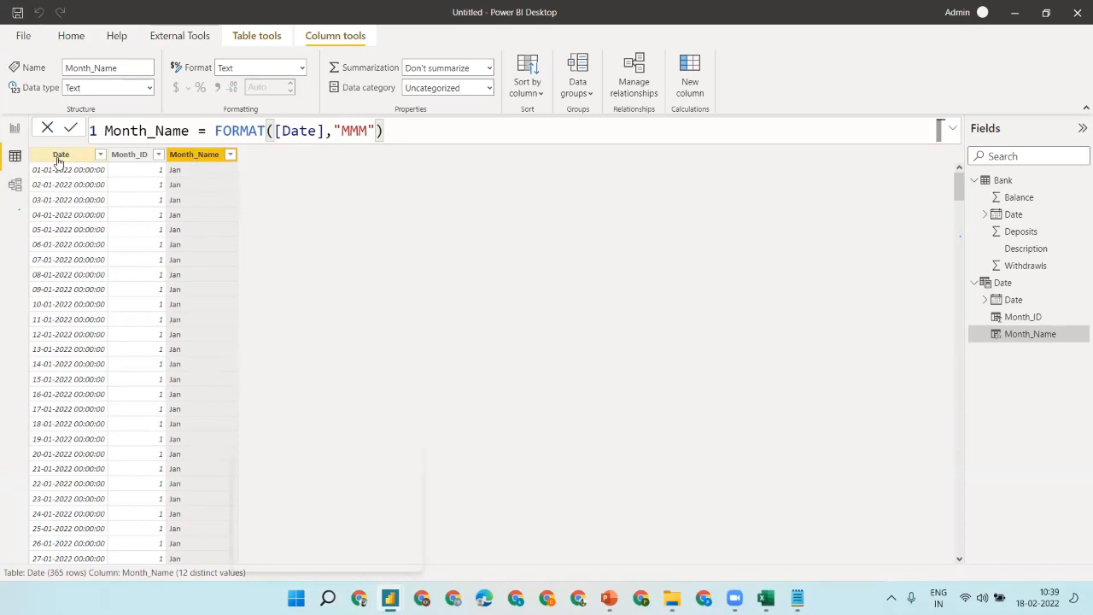
- Change the Month_Name format code to "MMMM" to show full month names
{"action": "left_click", "coordinate": [370, 131]}
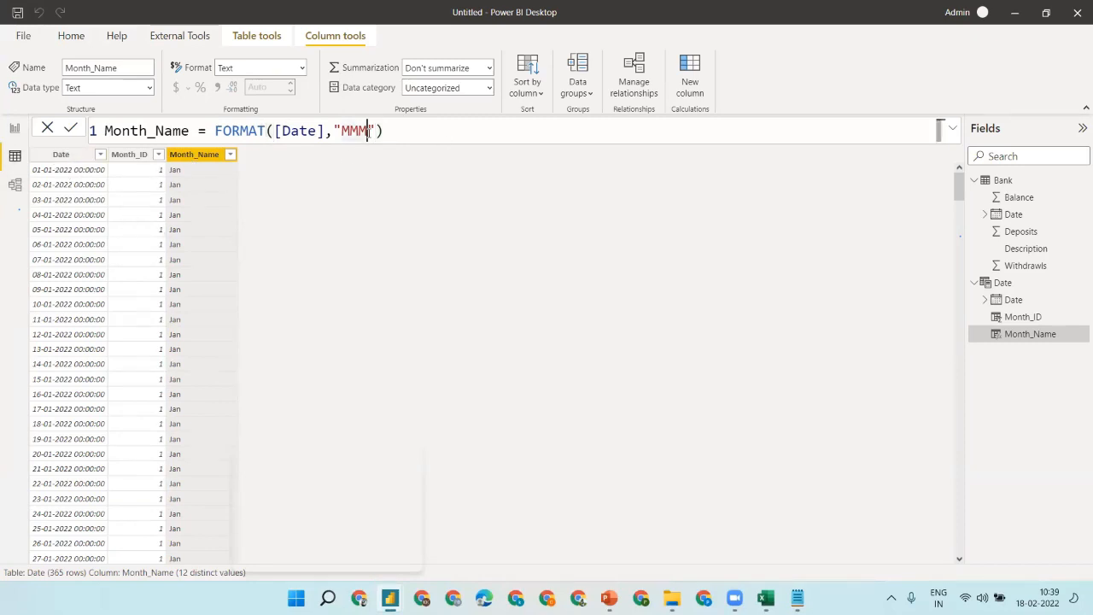
{"action": "type", "text": "M"}
{"action": "key", "text": "Return"}
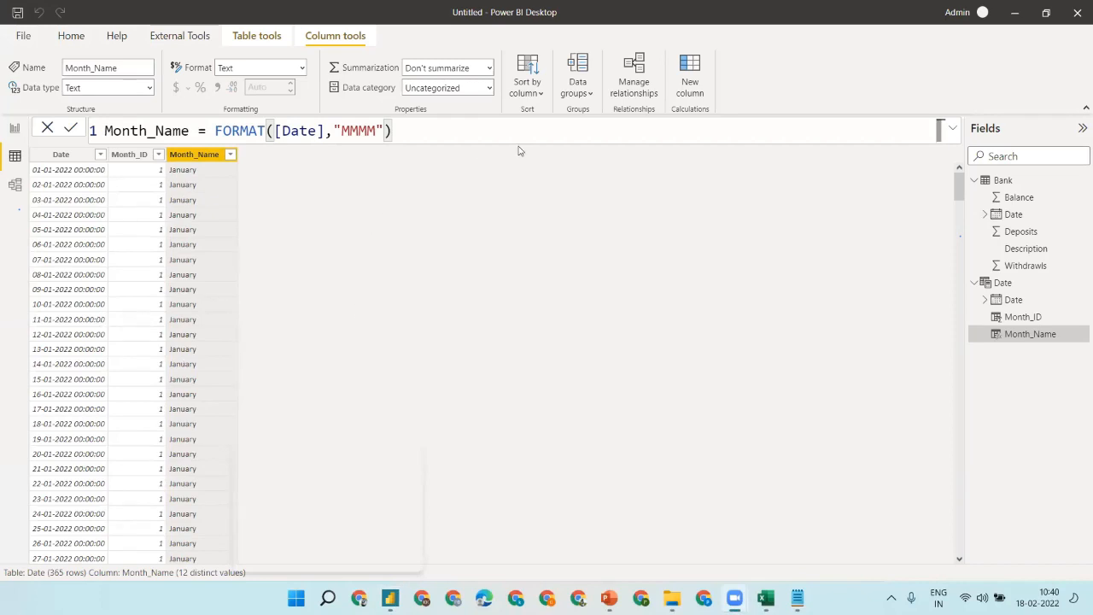
{"action": "left_click", "coordinate": [14, 184]}
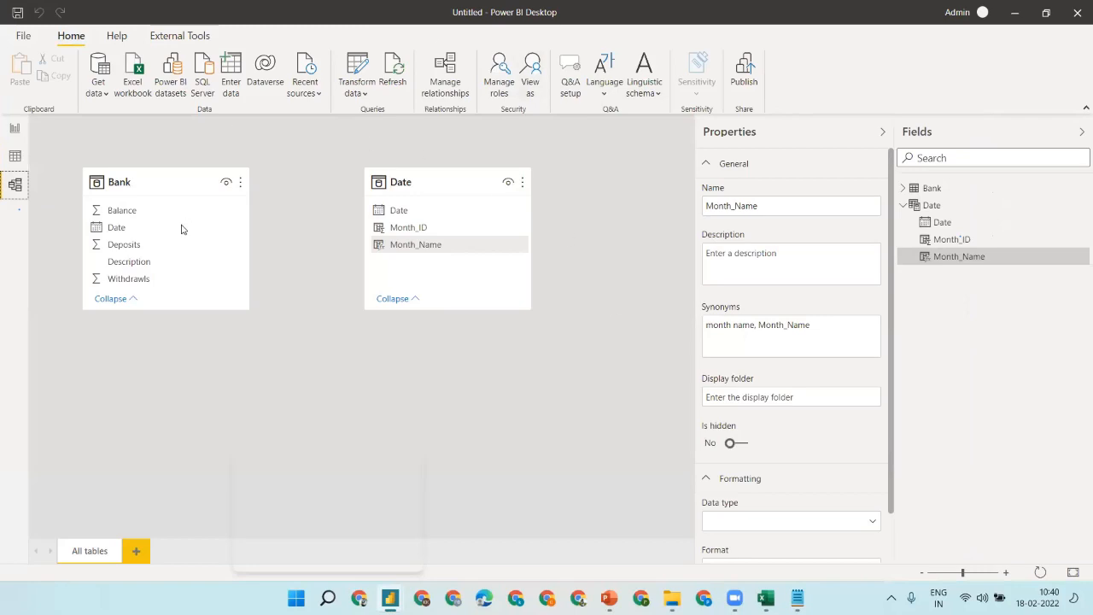
- In Model view, link the Date table's Date column to Bank's Date column
{"action": "left_click", "coordinate": [20, 160]}
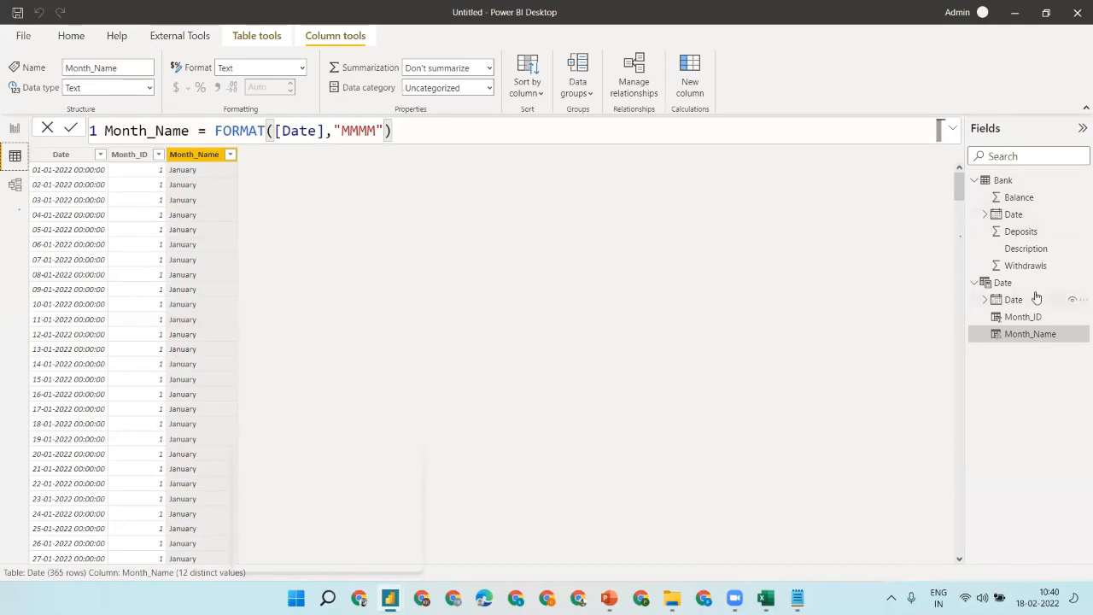
{"action": "left_click", "coordinate": [16, 183]}
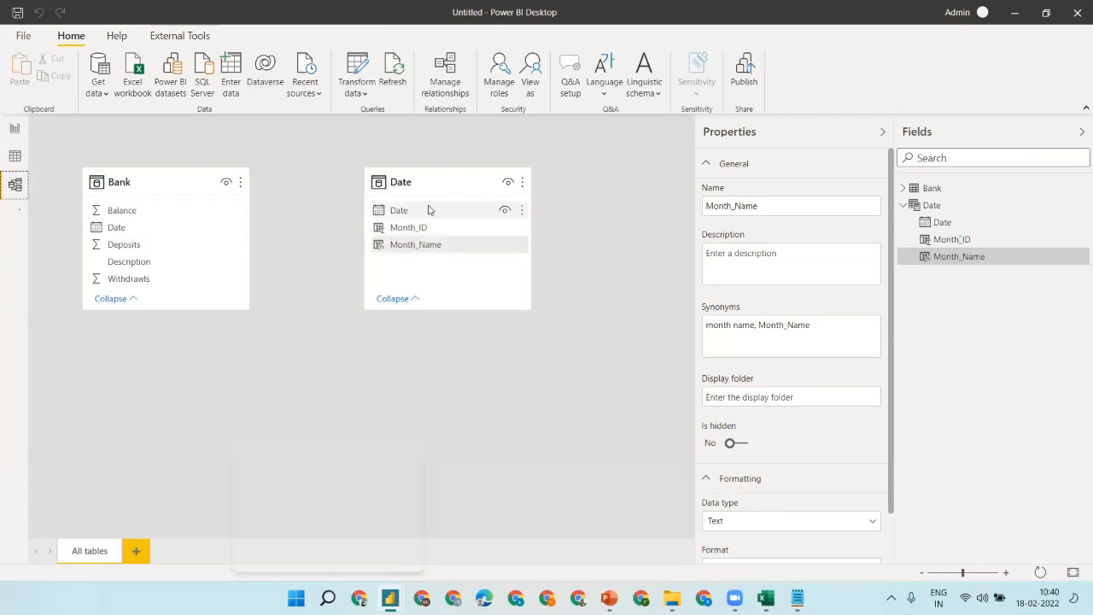
{"action": "left_click_drag", "start_coordinate": [429, 210], "coordinate": [173, 237]}
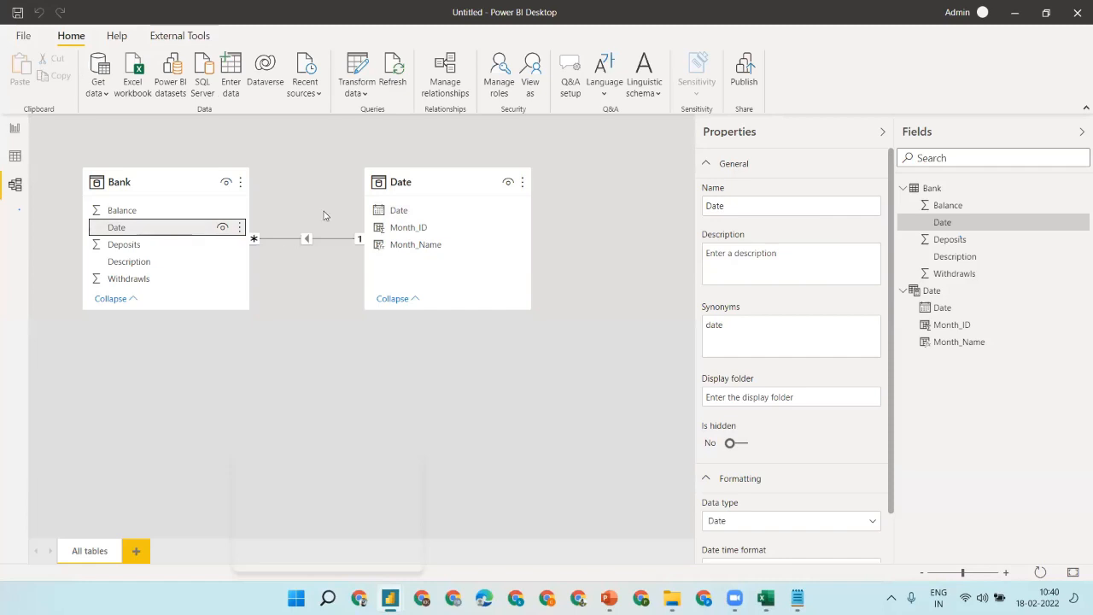
- Append 'Power Povit(data modeling)' to the Get Data line in Notepad
{"action": "left_click", "coordinate": [797, 598]}
{"action": "type", "text": "P"}
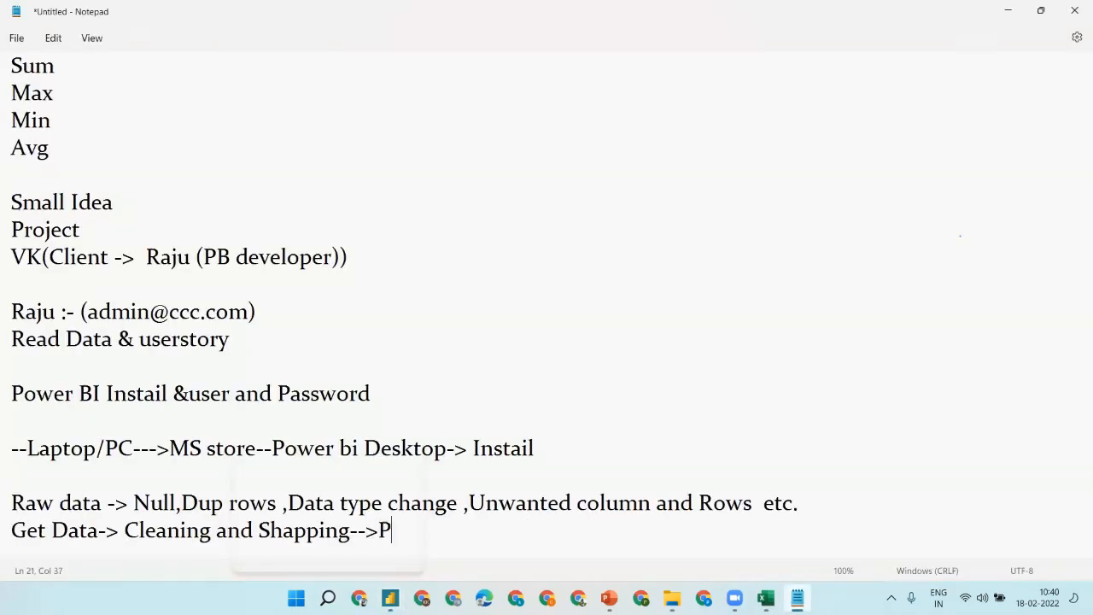
{"action": "type", "text": "ower Povit"}
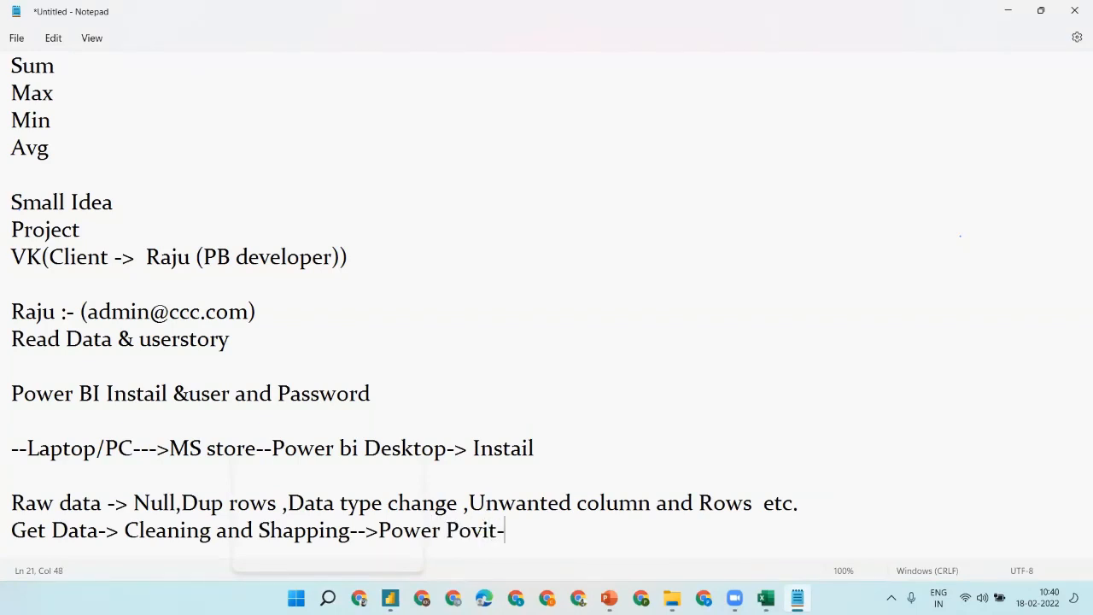
{"action": "type", "text": "(data modeling"}
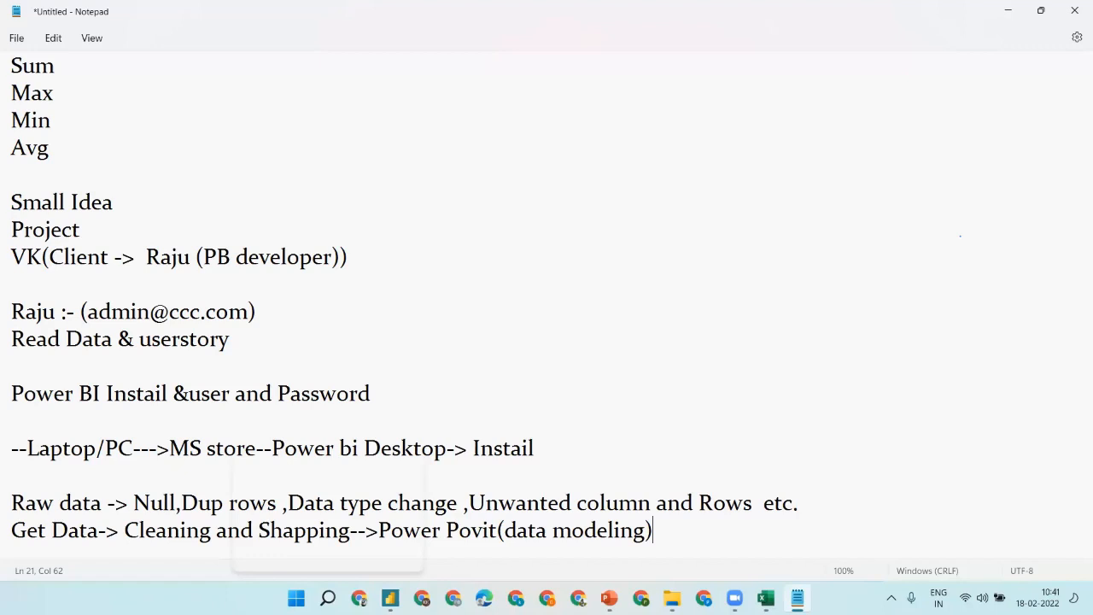
{"action": "left_click", "coordinate": [1006, 10]}
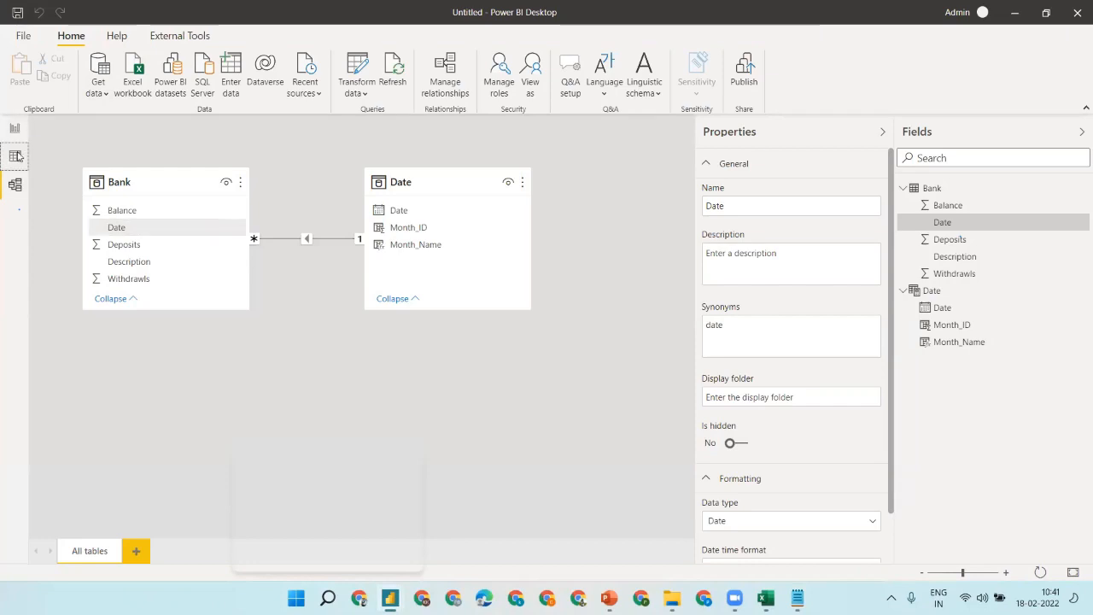
- Review the Power BI Parts slide, then return to Power BI
{"action": "left_click", "coordinate": [14, 155]}
{"action": "left_click", "coordinate": [608, 598]}
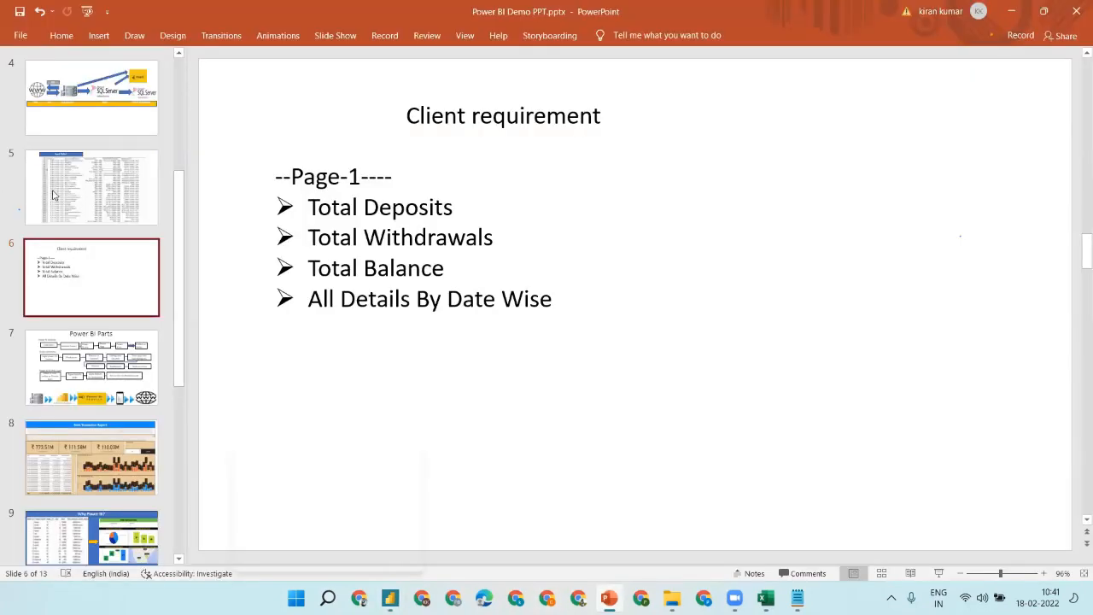
{"action": "left_click", "coordinate": [80, 369]}
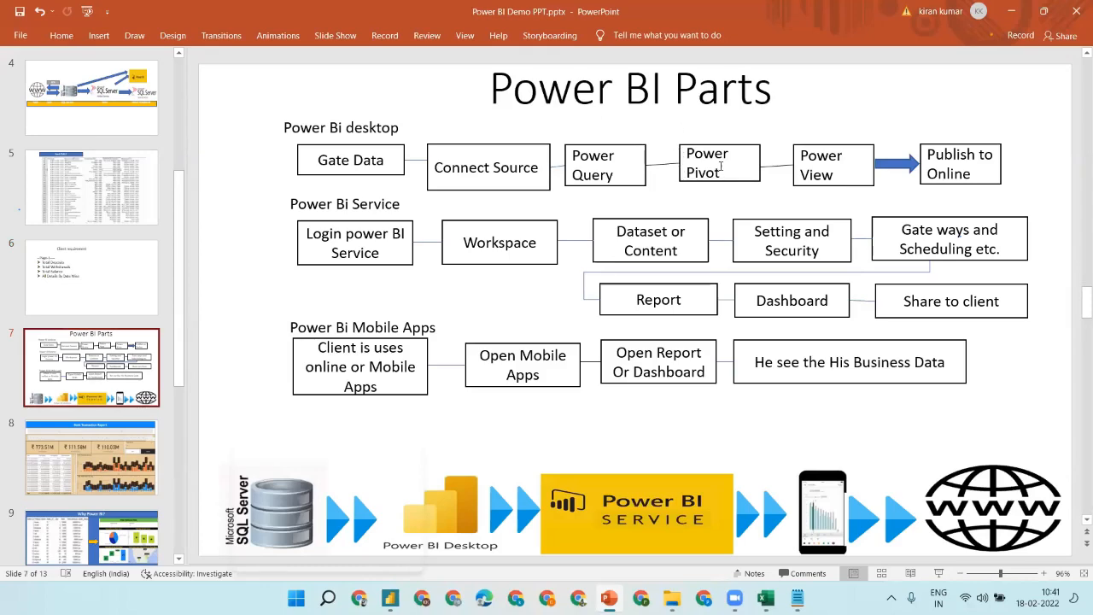
{"action": "left_click", "coordinate": [1012, 14]}
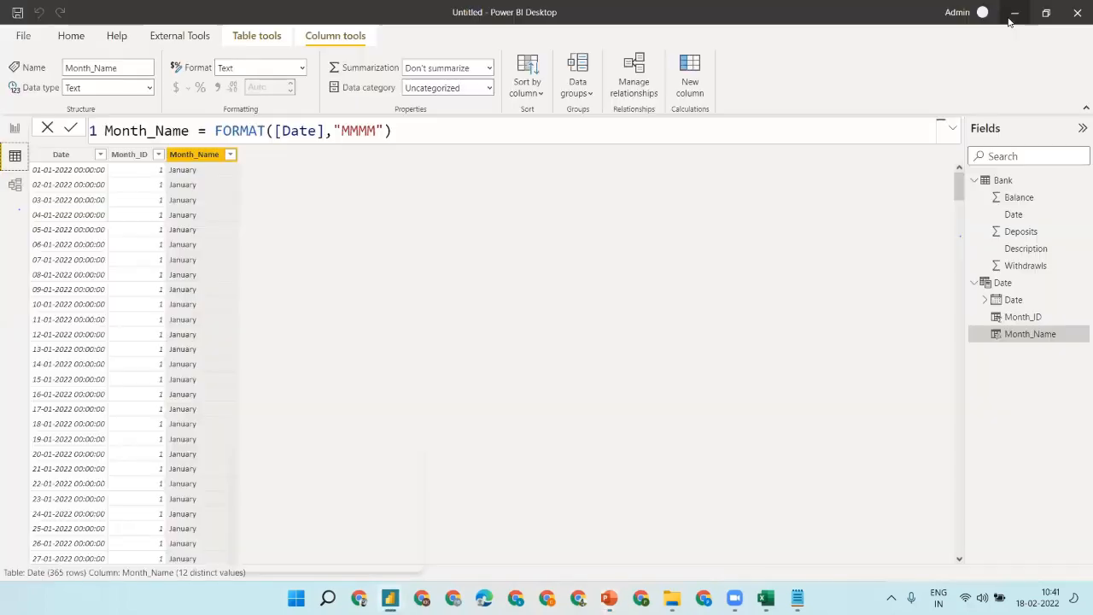
- Insert a rectangle on the report page and stretch it into a wide top banner
{"action": "left_click", "coordinate": [13, 134]}
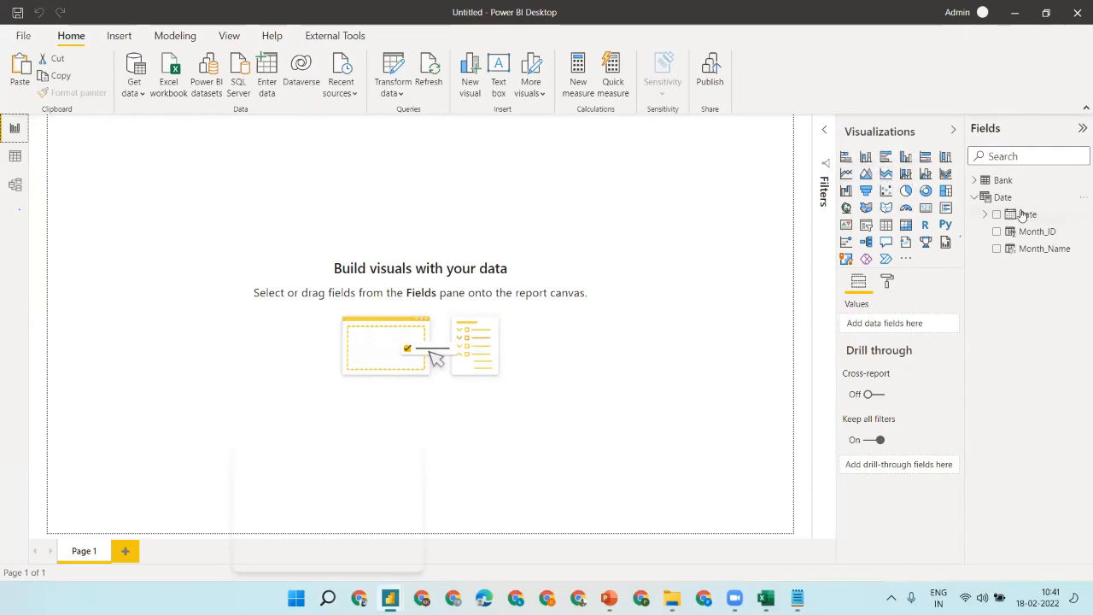
{"action": "left_click", "coordinate": [976, 181]}
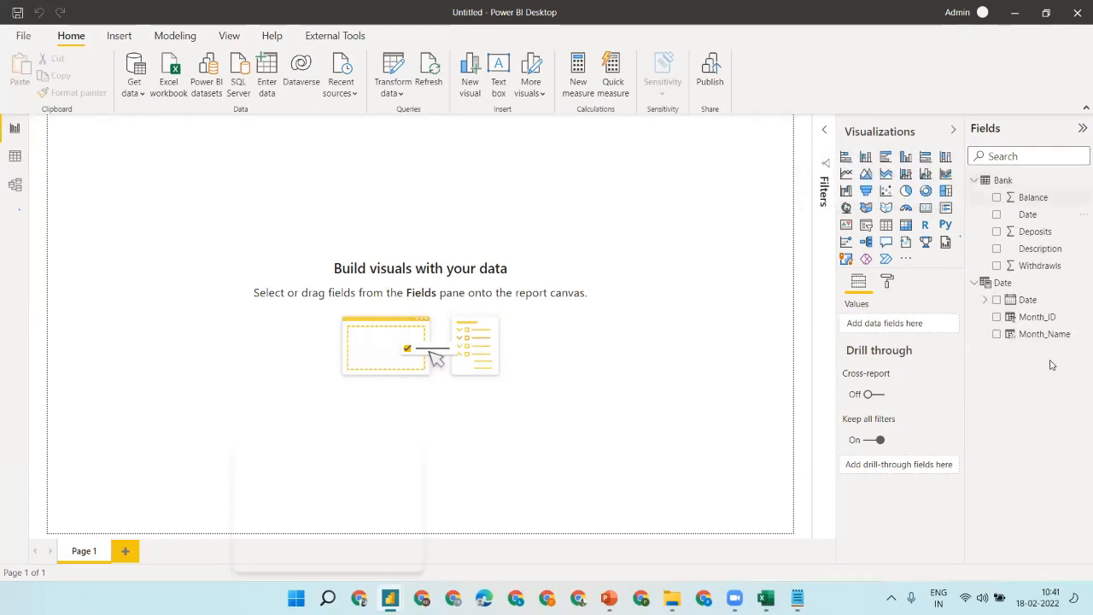
{"action": "left_click", "coordinate": [974, 181]}
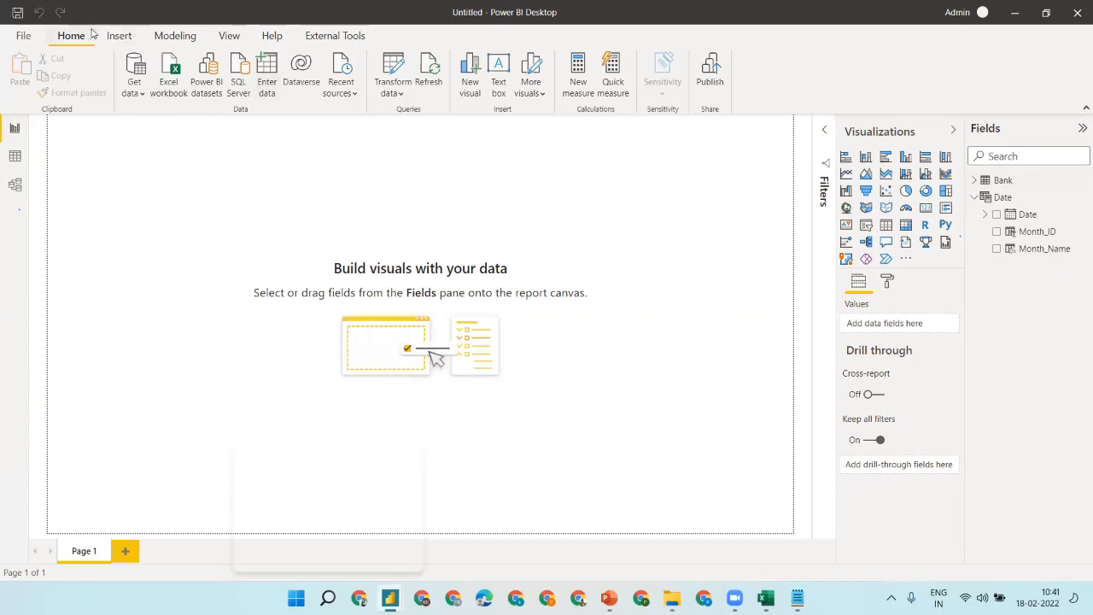
{"action": "left_click", "coordinate": [118, 36]}
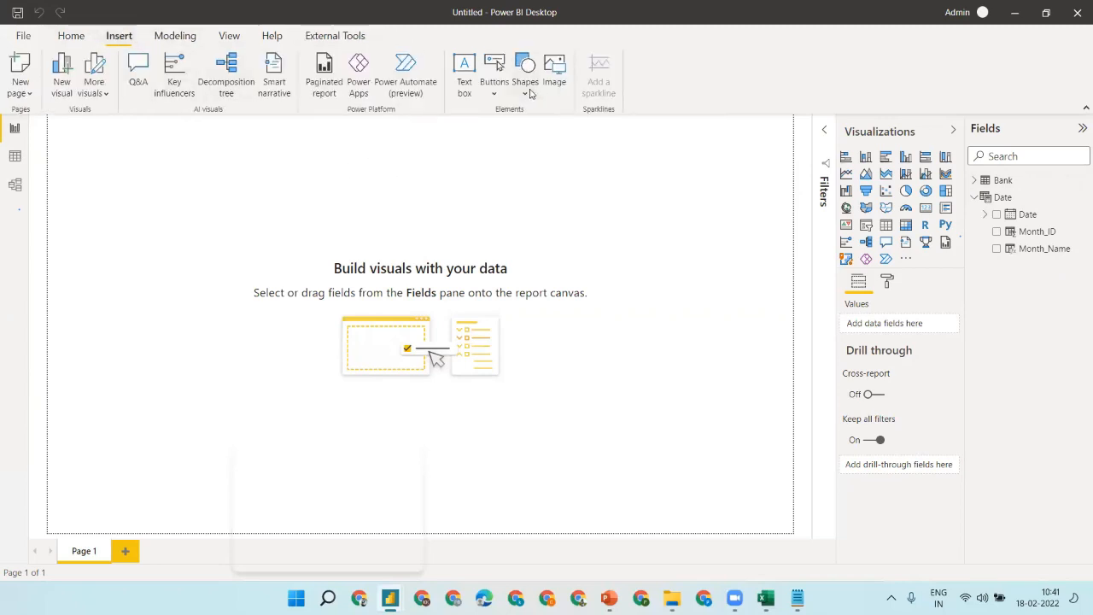
{"action": "left_click", "coordinate": [525, 82]}
{"action": "left_click", "coordinate": [524, 142]}
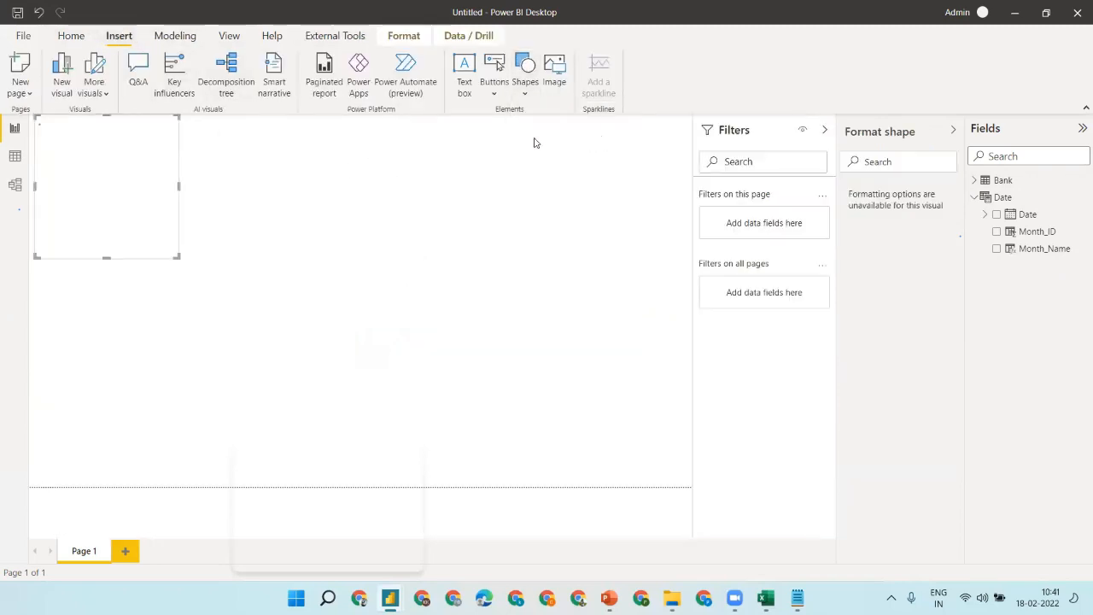
{"action": "left_click_drag", "start_coordinate": [177, 256], "coordinate": [695, 145]}
{"action": "left_click_drag", "start_coordinate": [36, 130], "coordinate": [29, 130]}
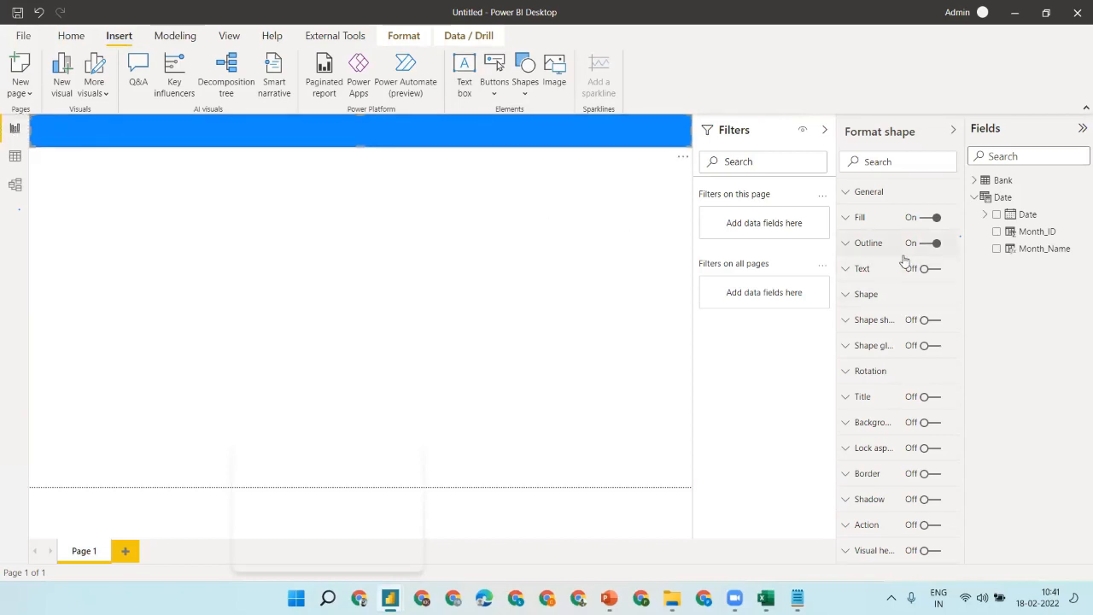
- Turn on the banner text with the caption 'Bank Details' at 22 pt
{"action": "left_click", "coordinate": [929, 268]}
{"action": "left_click", "coordinate": [895, 270]}
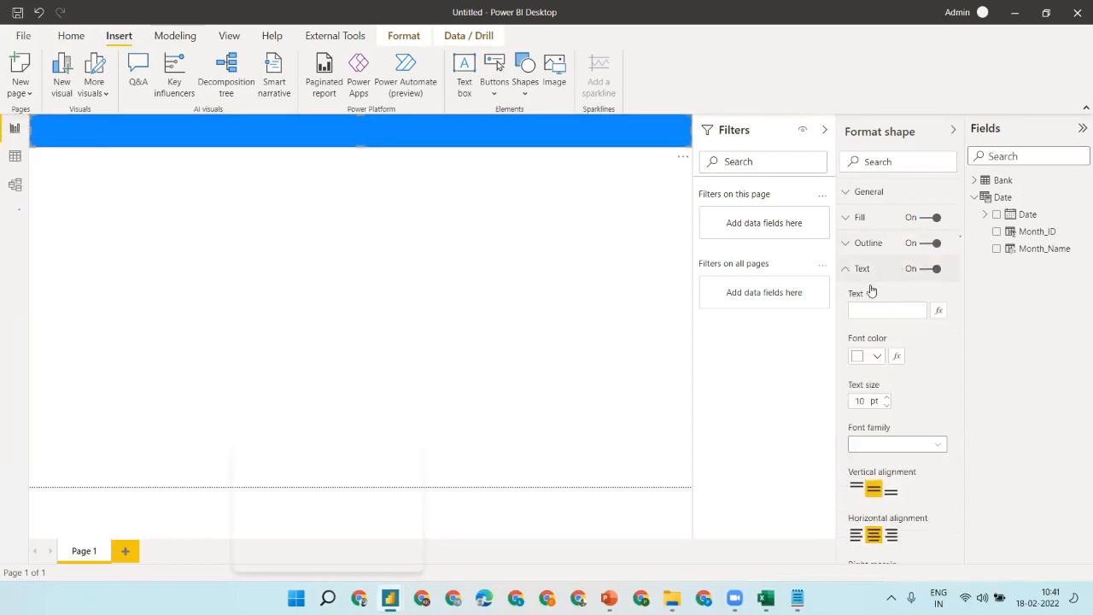
{"action": "left_click", "coordinate": [873, 312]}
{"action": "type", "text": "Bank Details"}
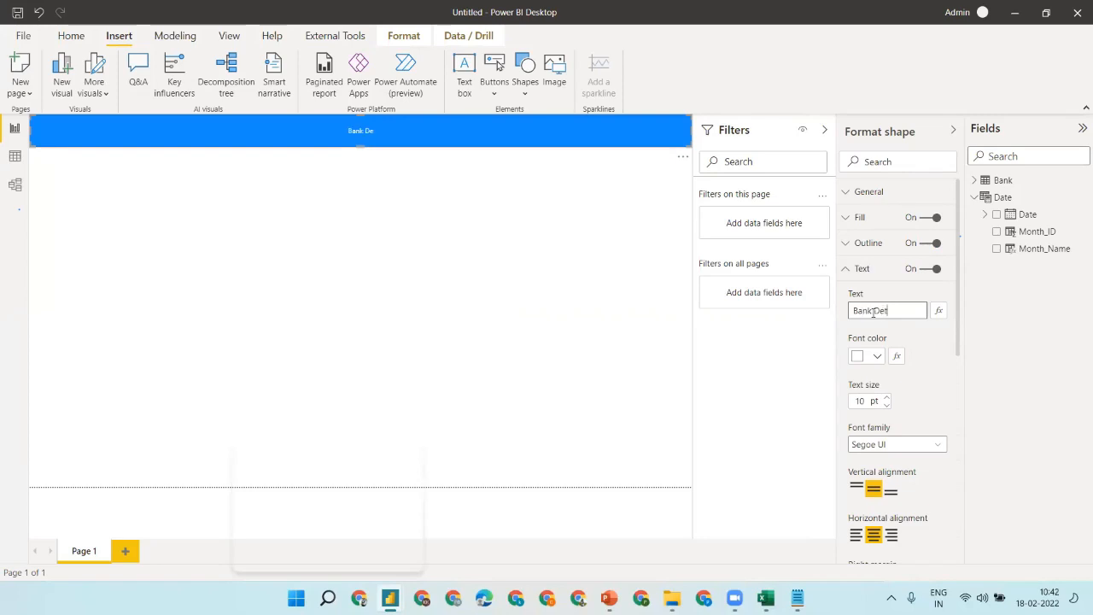
{"action": "left_click", "coordinate": [867, 401]}
{"action": "type", "text": "9"}
{"action": "type", "text": "22"}
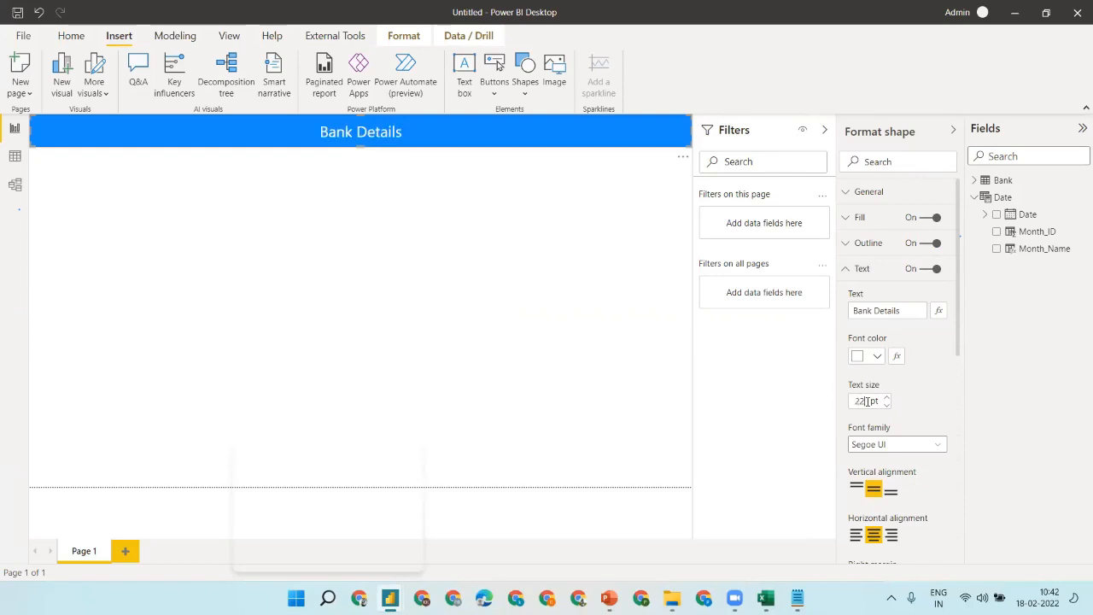
- Change the banner title font from DIN to Segoe UI Bold
{"action": "left_click", "coordinate": [885, 444]}
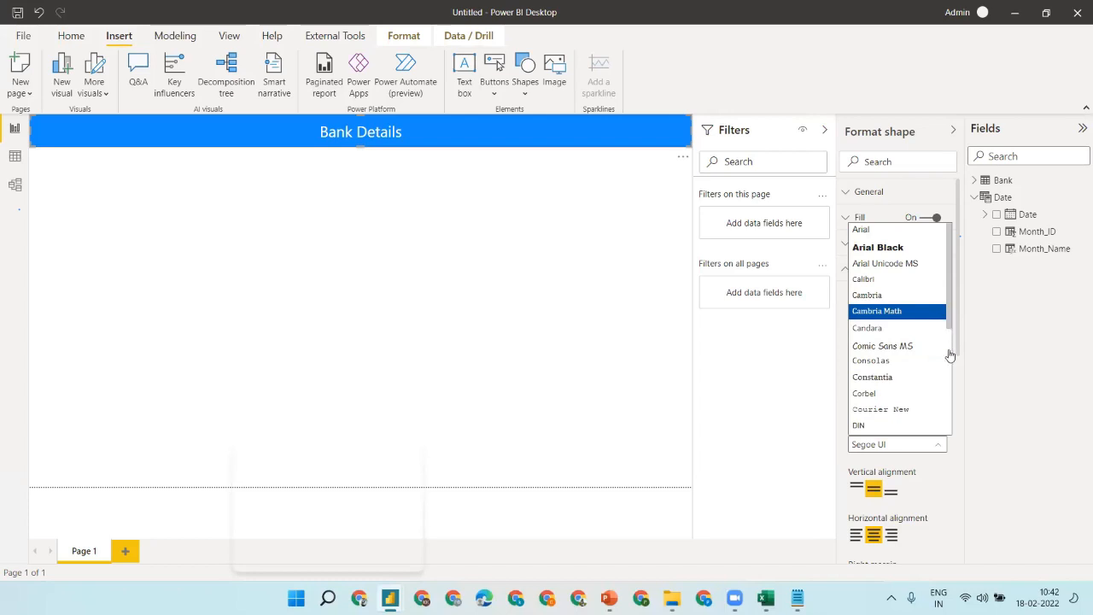
{"action": "scroll", "coordinate": [952, 350], "scroll_direction": "down", "scroll_amount": 3}
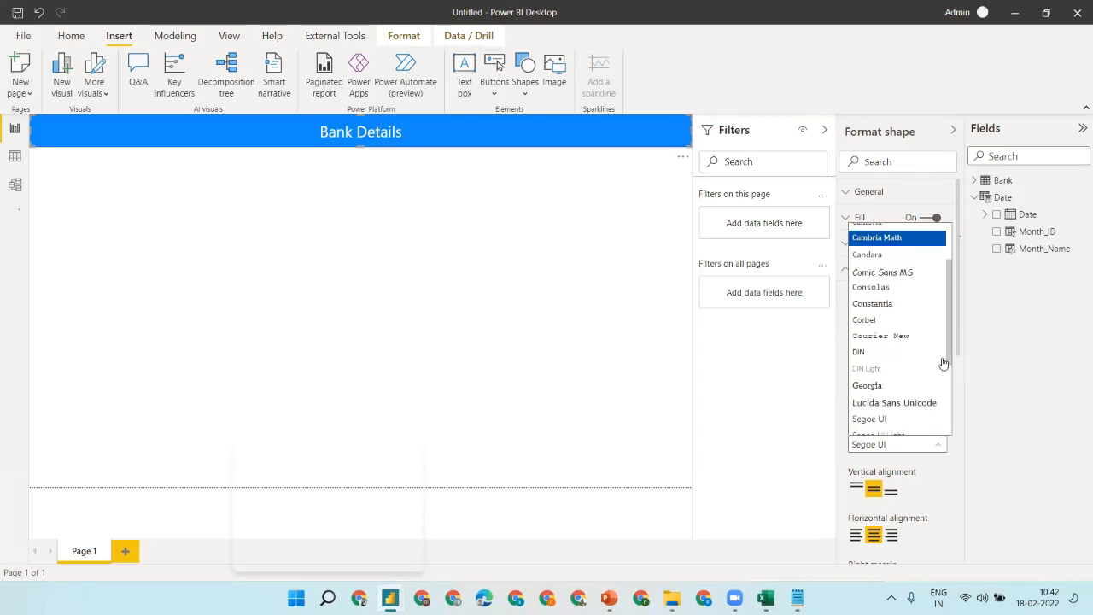
{"action": "left_click", "coordinate": [873, 350]}
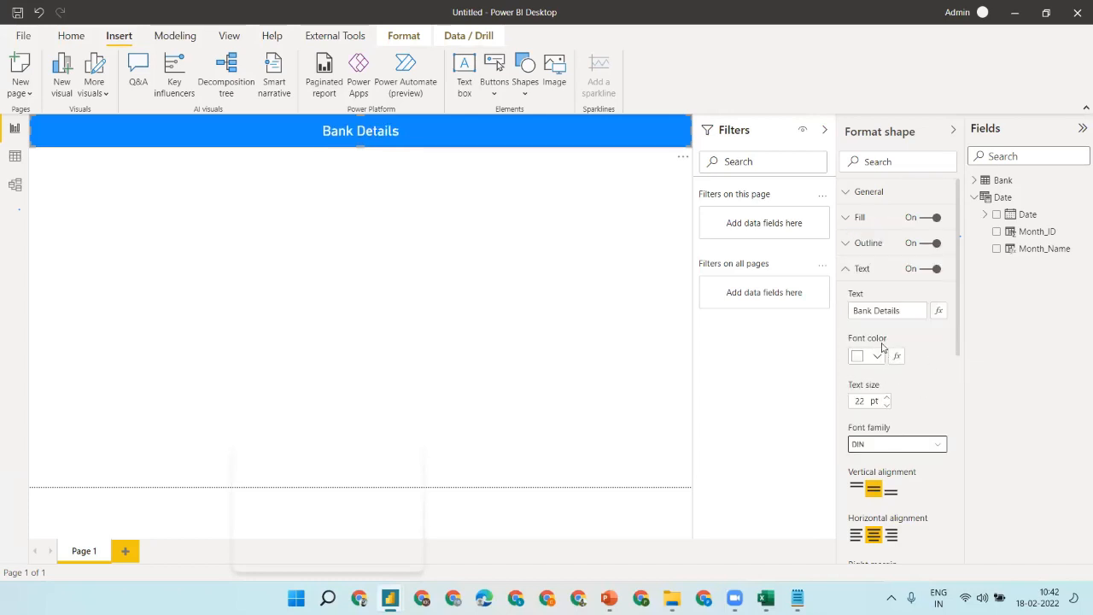
{"action": "left_click", "coordinate": [896, 445]}
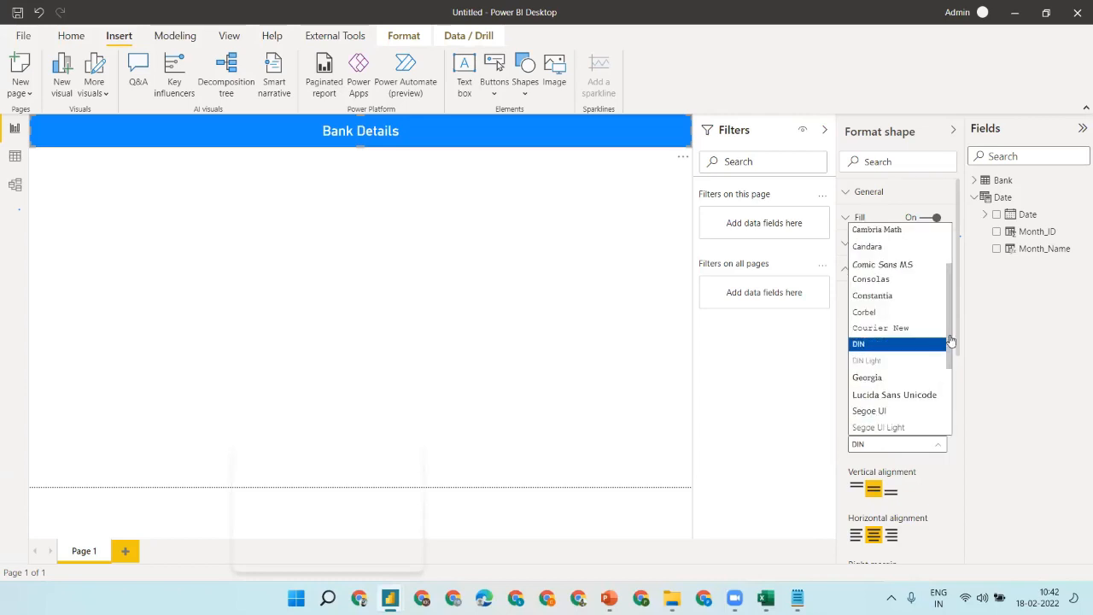
{"action": "scroll", "coordinate": [950, 376], "scroll_direction": "down", "scroll_amount": 3}
{"action": "left_click", "coordinate": [892, 338]}
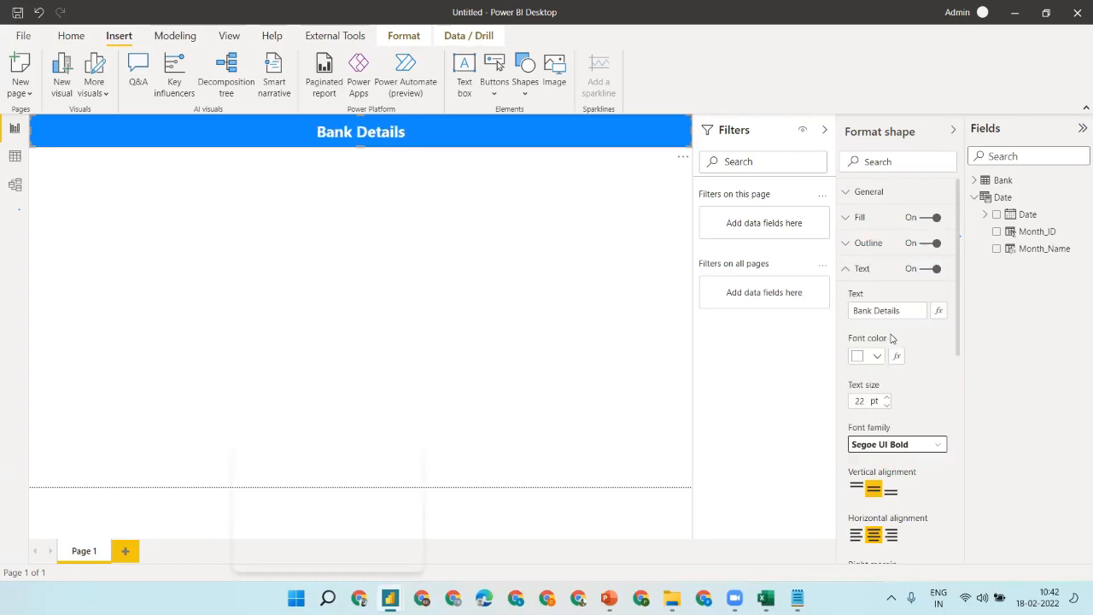
{"action": "left_click", "coordinate": [333, 213]}
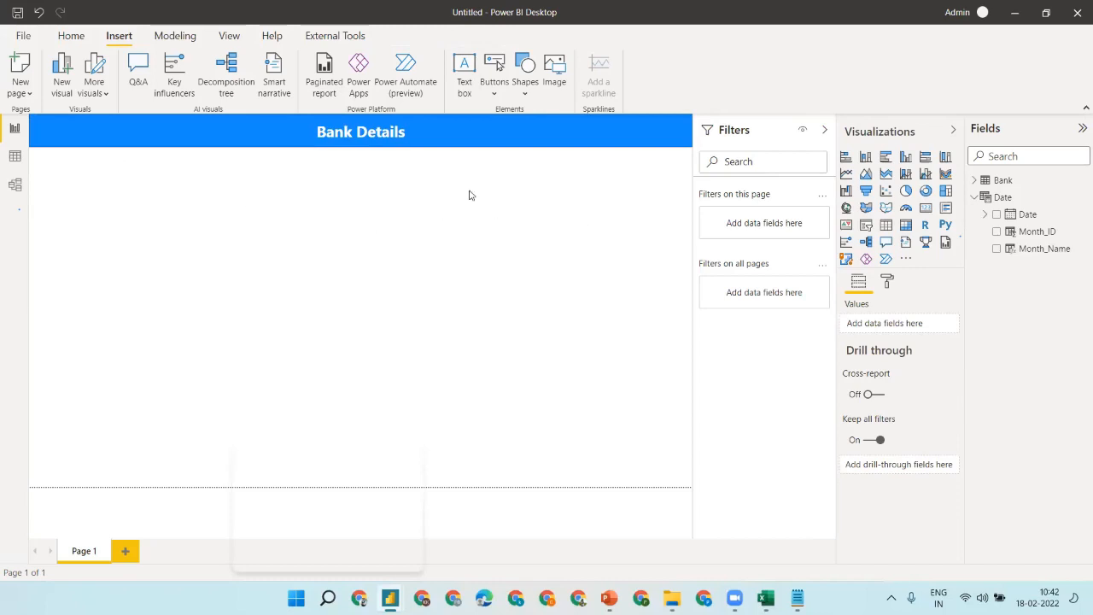
- Add a taller Month_Name slicer just under the banner, then view the Date table data
{"action": "left_click", "coordinate": [866, 225]}
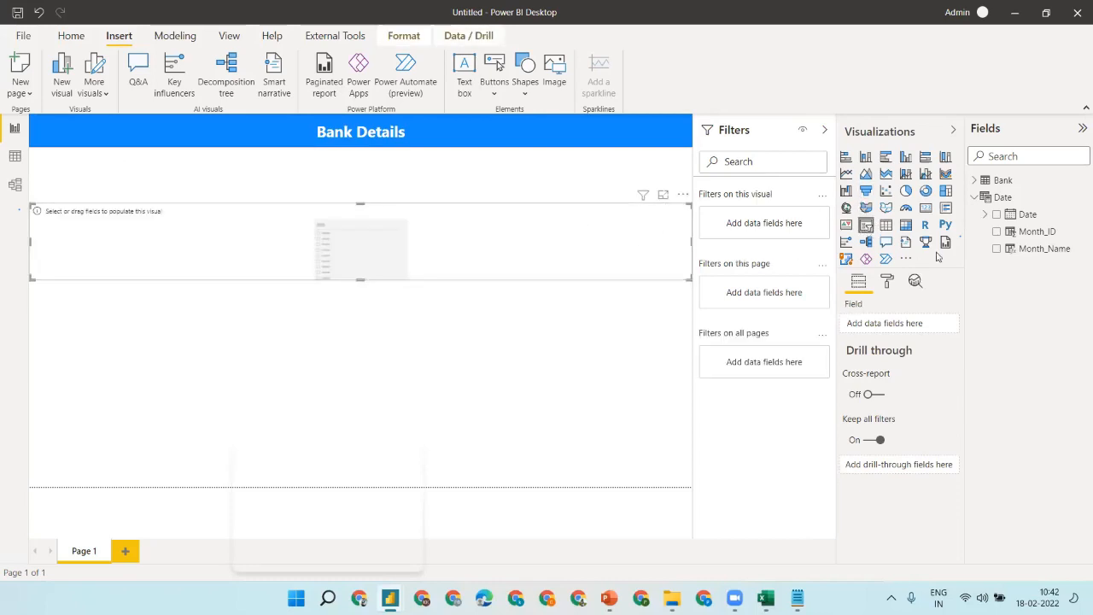
{"action": "left_click", "coordinate": [996, 249]}
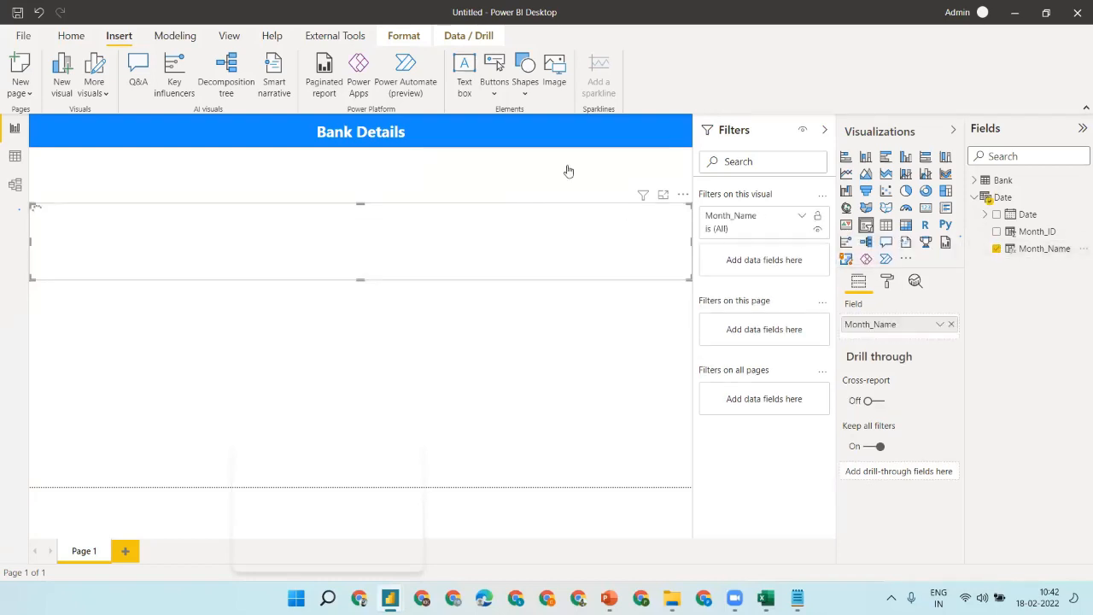
{"action": "left_click_drag", "start_coordinate": [397, 213], "coordinate": [396, 184]}
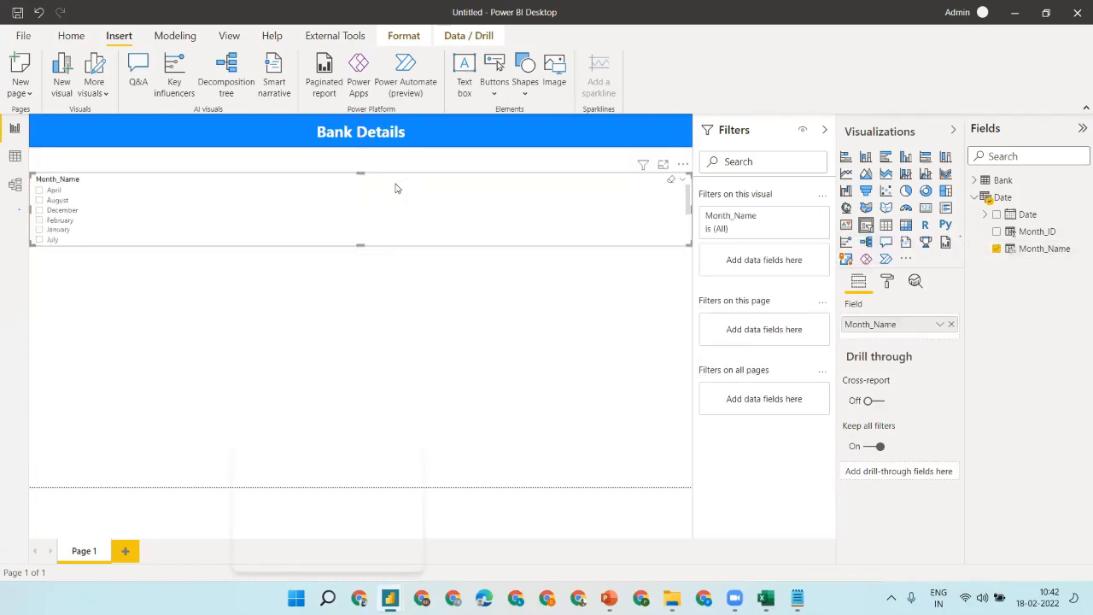
{"action": "left_click_drag", "start_coordinate": [359, 245], "coordinate": [369, 325]}
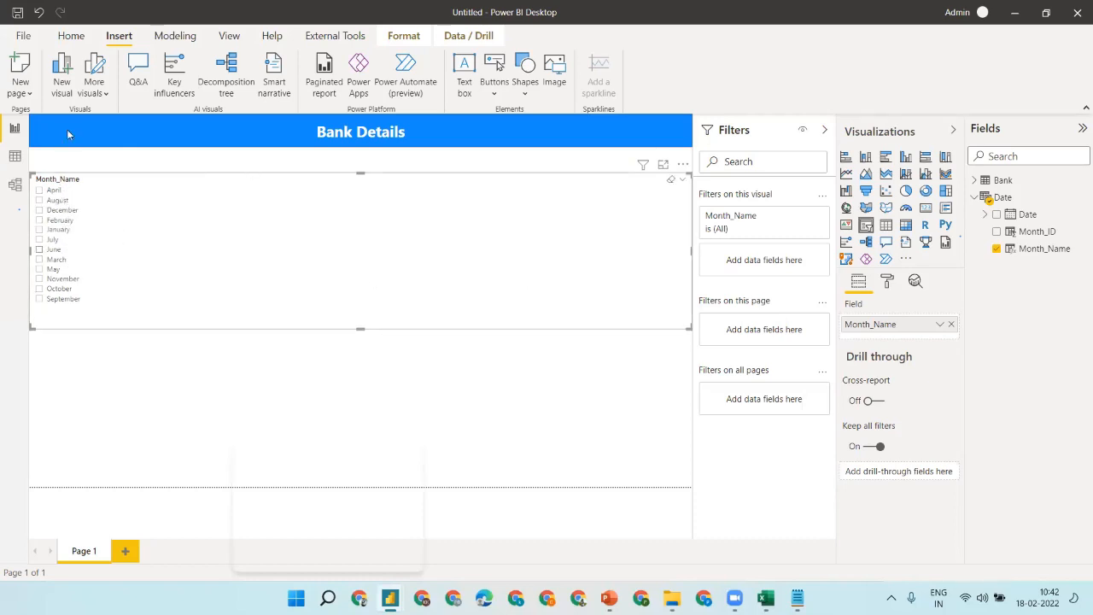
{"action": "left_click", "coordinate": [14, 156]}
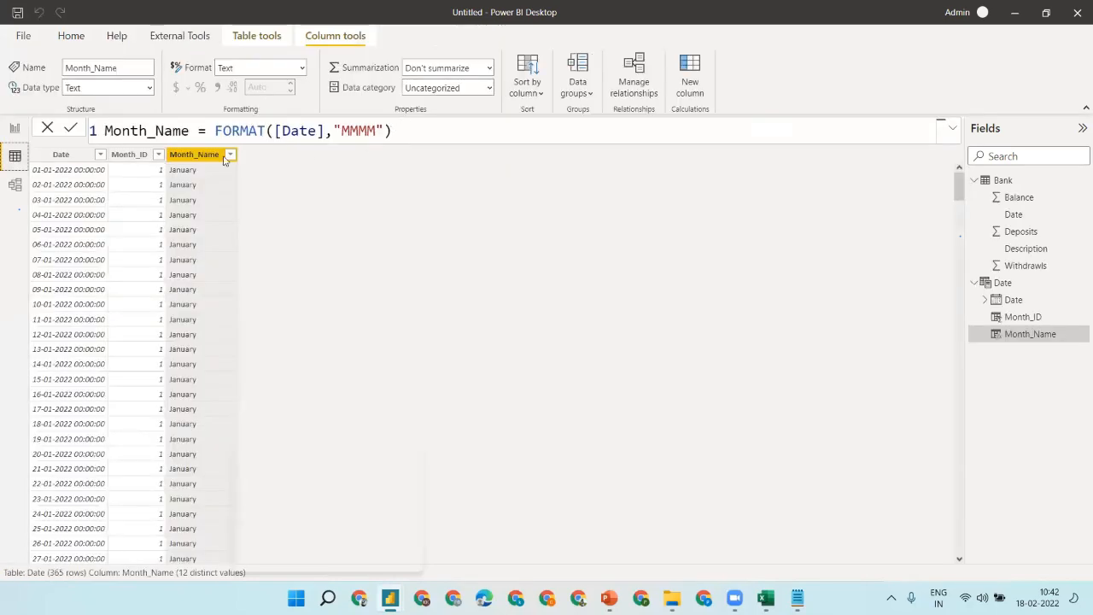
- Redefine the Date table as CALENDAR(MIN(Bank[Date]),TODAY())
{"action": "left_click", "coordinate": [61, 155]}
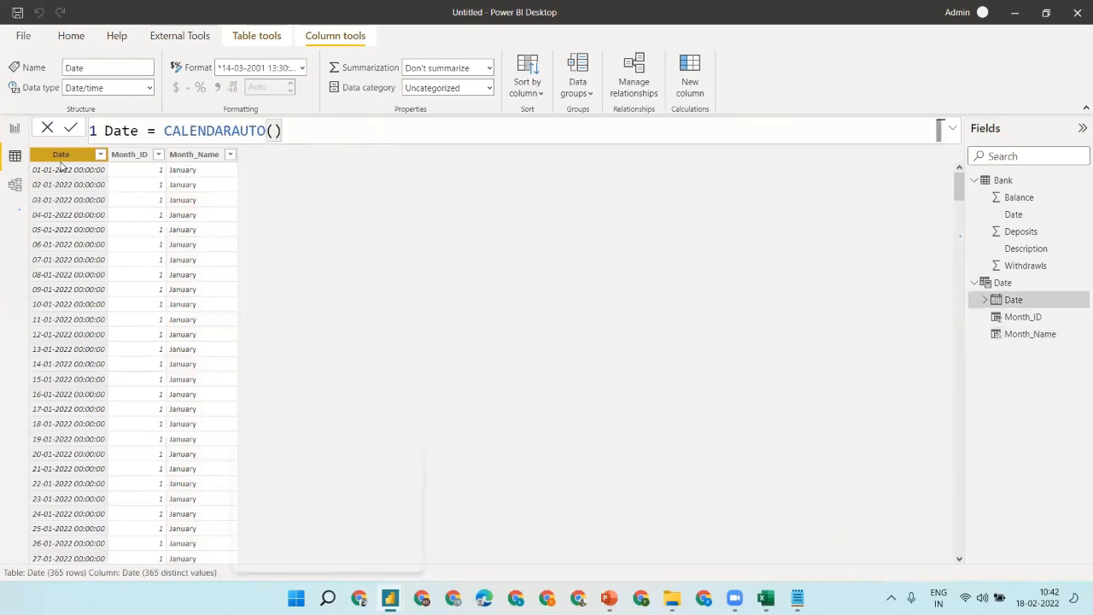
{"action": "left_click", "coordinate": [375, 126]}
{"action": "key", "text": "BackSpace"}
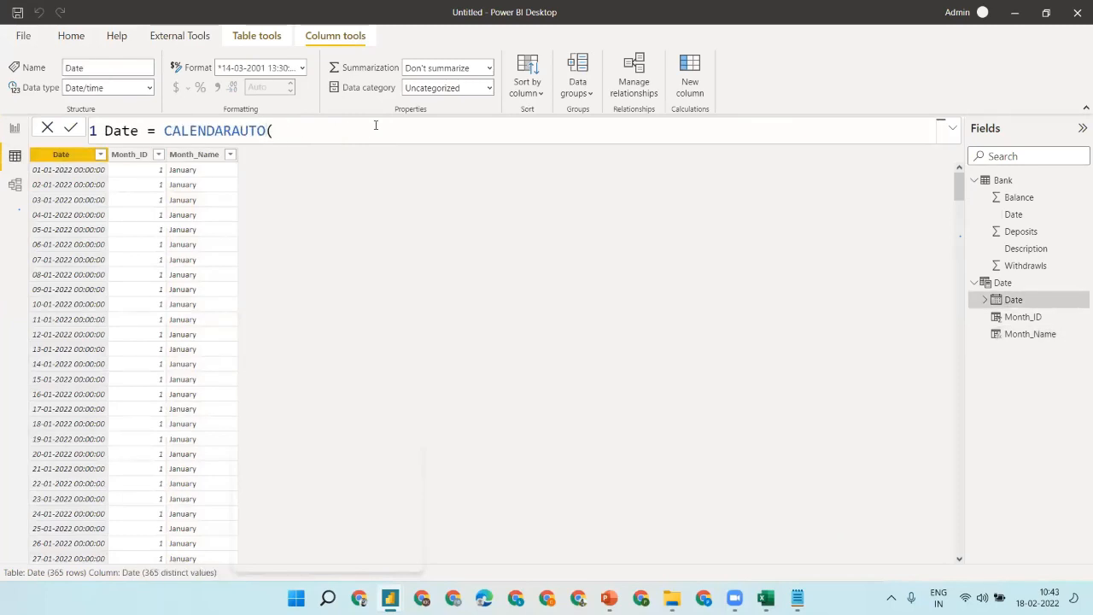
{"action": "type", "text": "min"}
{"action": "key", "text": "BackSpace"}
{"action": "key", "text": "BackSpace"}
{"action": "key", "text": "BackSpace"}
{"action": "key", "text": "BackSpace"}
{"action": "key", "text": "BackSpace"}
{"action": "key", "text": "BackSpace"}
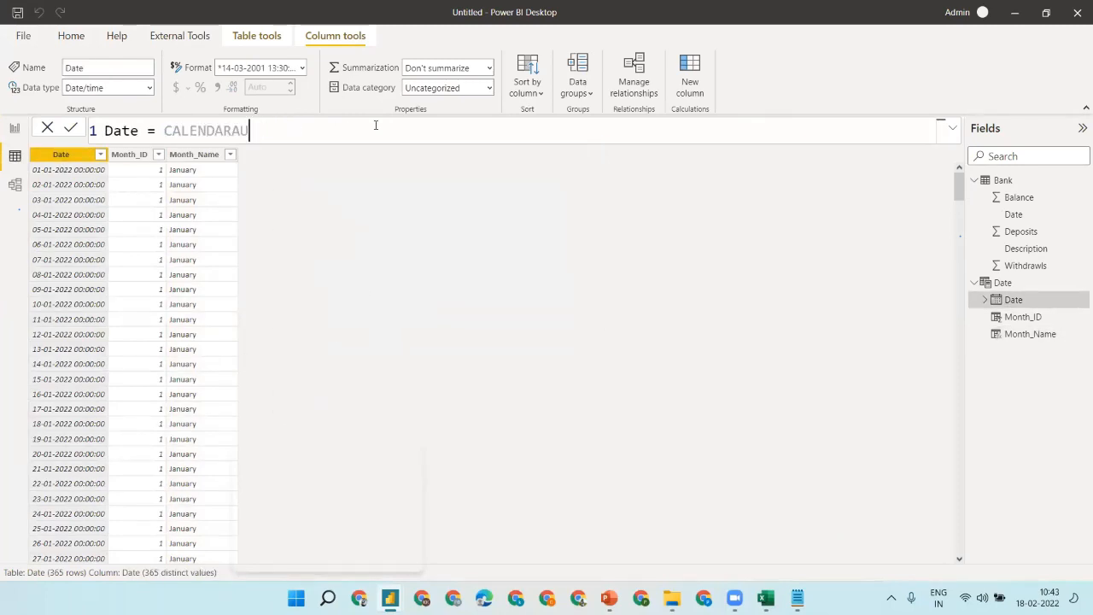
{"action": "key", "text": "BackSpace"}
{"action": "key", "text": "BackSpace"}
{"action": "type", "text": "(min"}
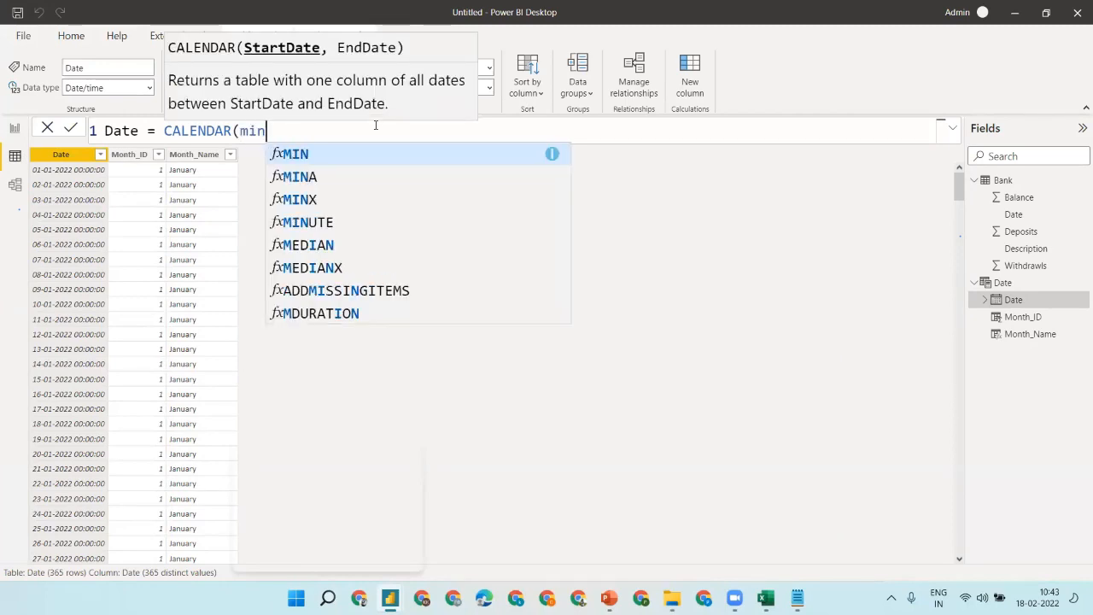
{"action": "key", "text": "Tab"}
{"action": "type", "text": "d"}
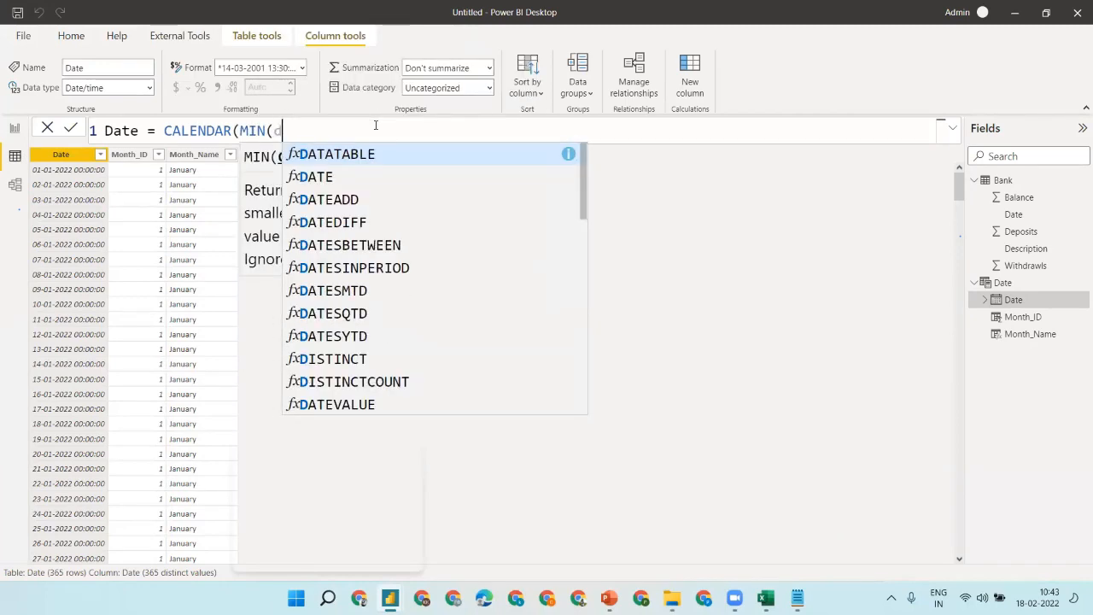
{"action": "key", "text": "BackSpace"}
{"action": "type", "text": "d"}
{"action": "key", "text": "BackSpace"}
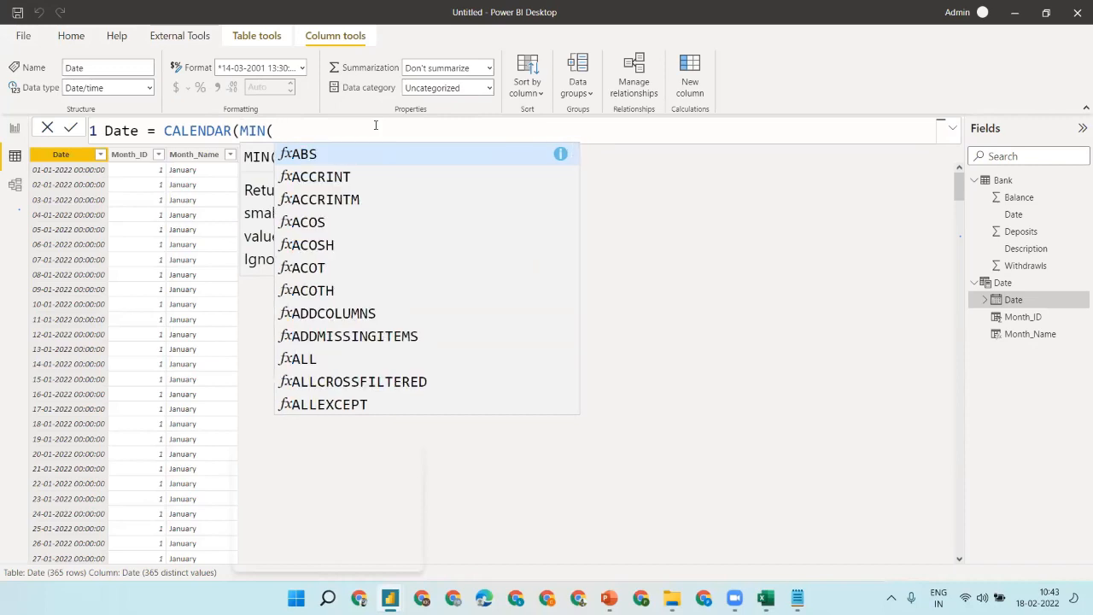
{"action": "type", "text": "date"}
{"action": "key", "text": "BackSpace"}
{"action": "key", "text": "BackSpace"}
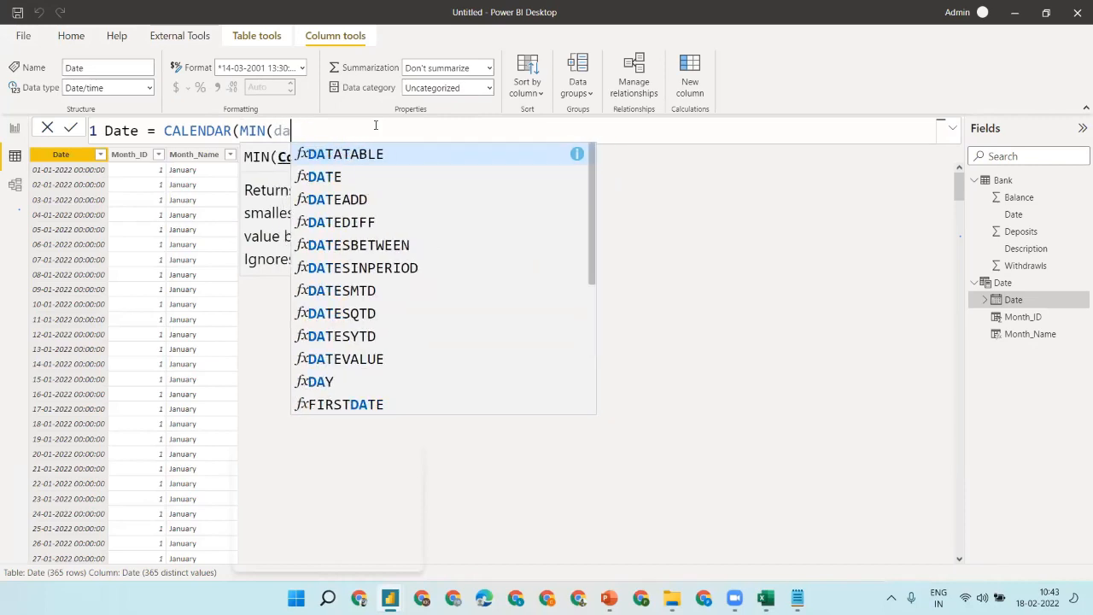
{"action": "key", "text": "BackSpace"}
{"action": "key", "text": "BackSpace"}
{"action": "type", "text": "ban"}
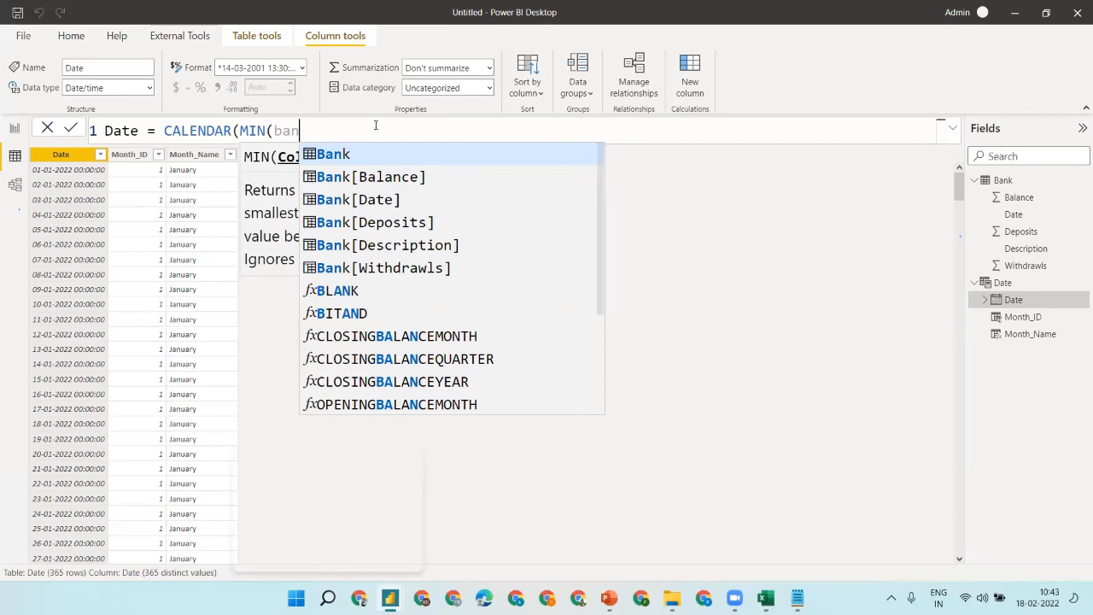
{"action": "key", "text": "Down"}
{"action": "key", "text": "Down"}
{"action": "key", "text": "Tab"}
{"action": "type", "text": ")"}
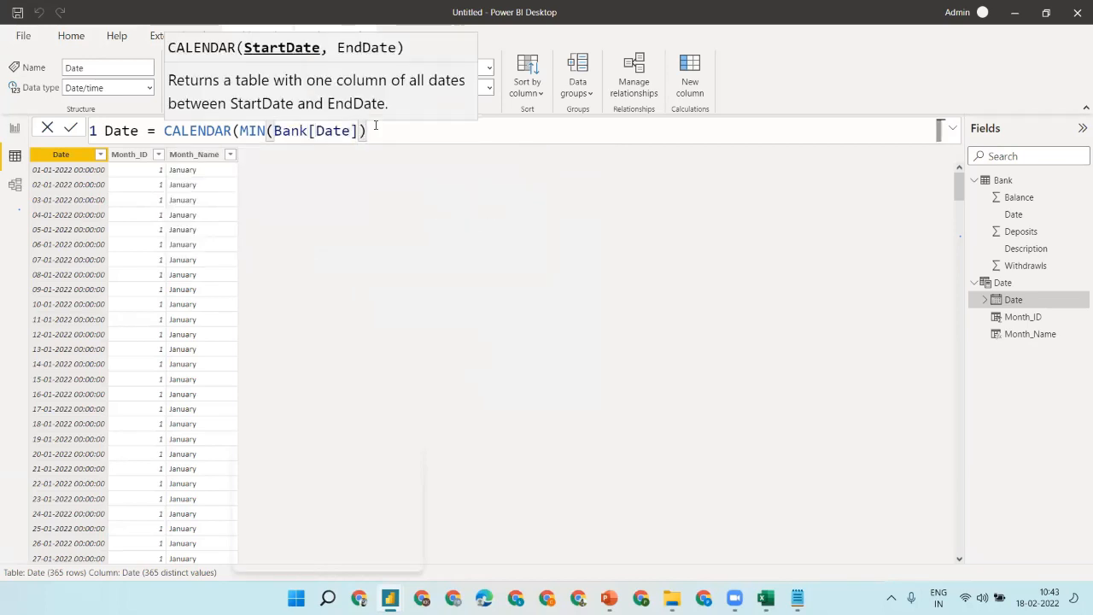
{"action": "type", "text": ","}
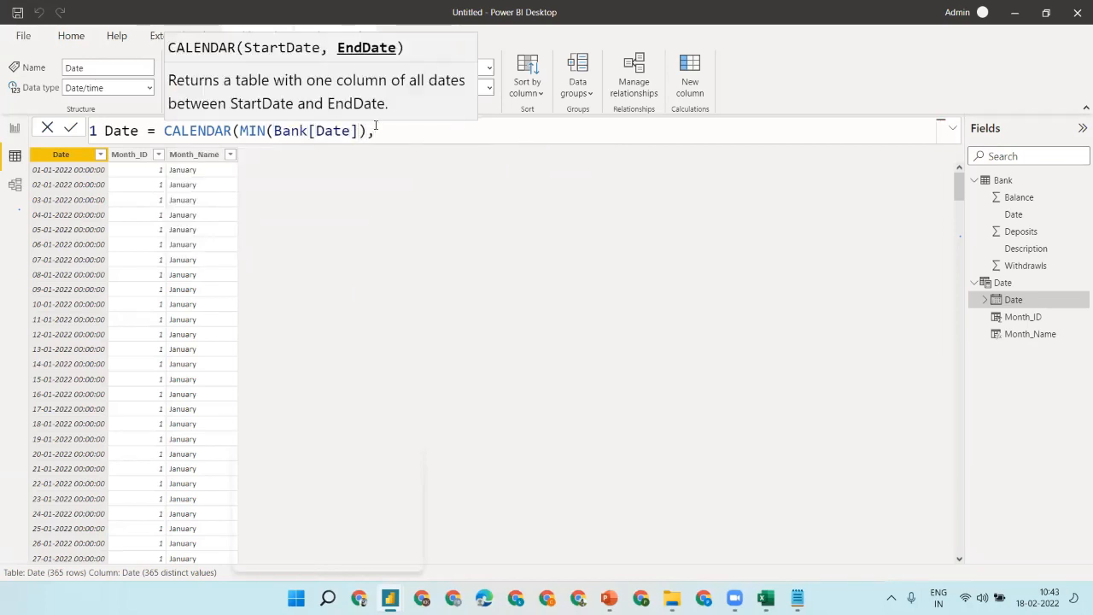
{"action": "type", "text": "TO"}
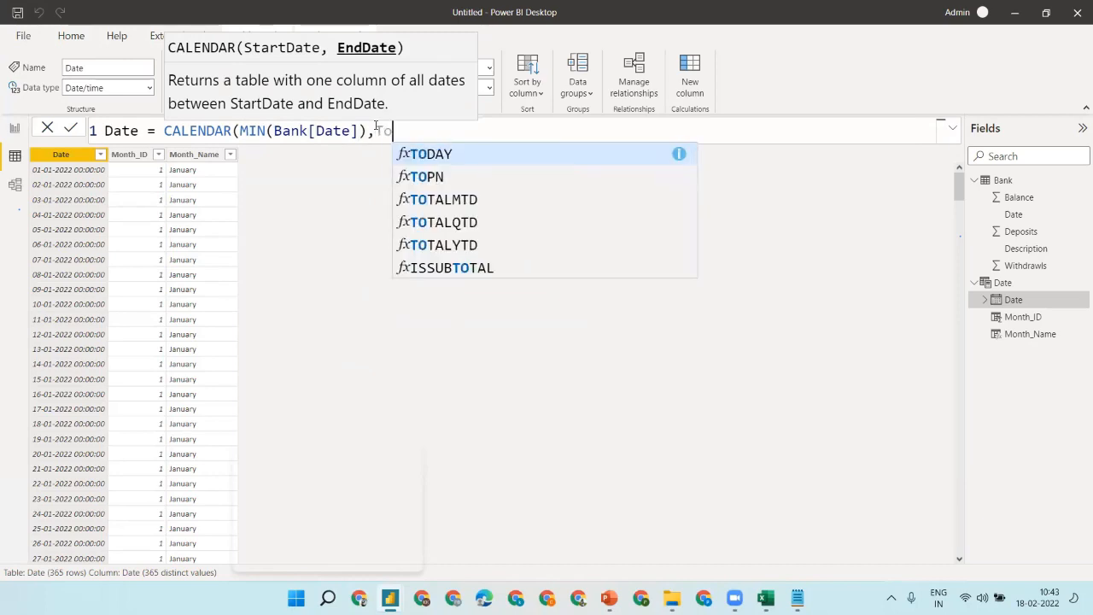
{"action": "key", "text": "Tab"}
{"action": "type", "text": "))"}
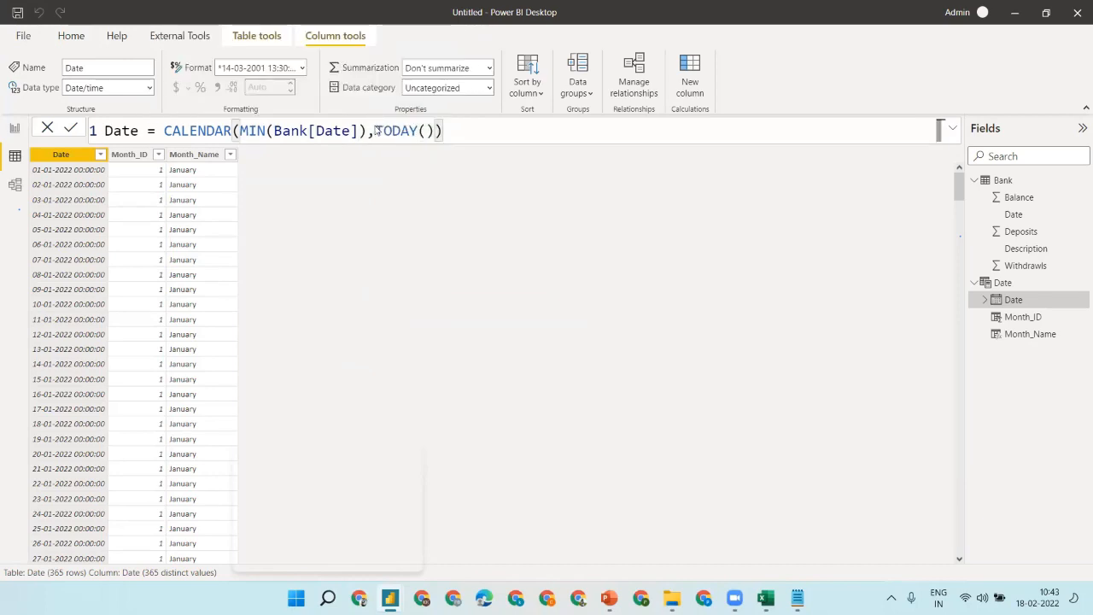
{"action": "key", "text": "Return"}
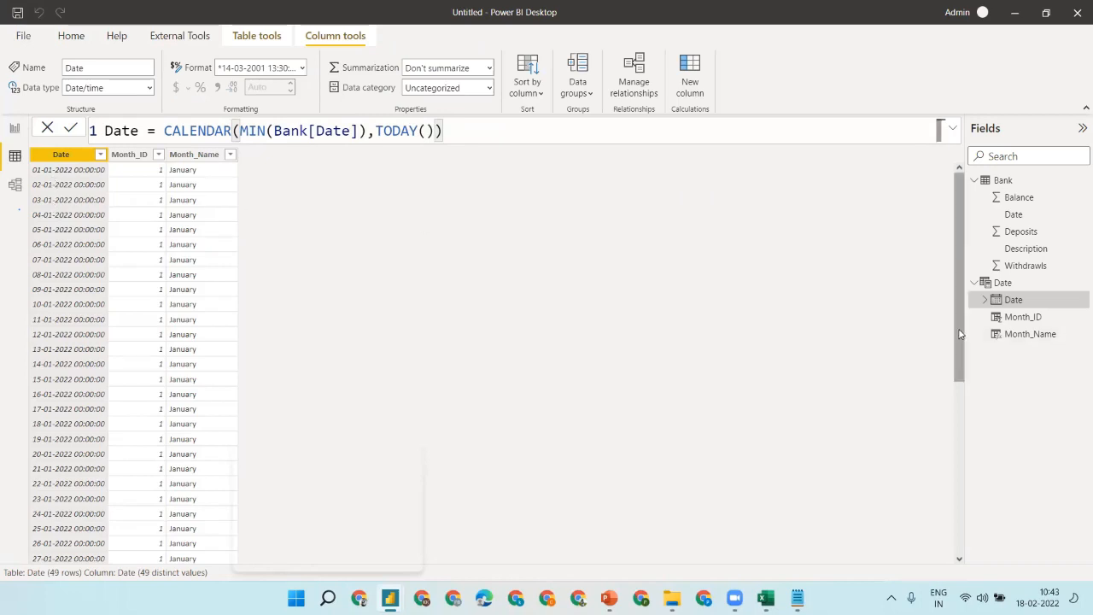
- Scroll the Date table to confirm it now holds 49 rows ending 18-02-2022
{"action": "left_click_drag", "start_coordinate": [961, 333], "coordinate": [964, 584]}
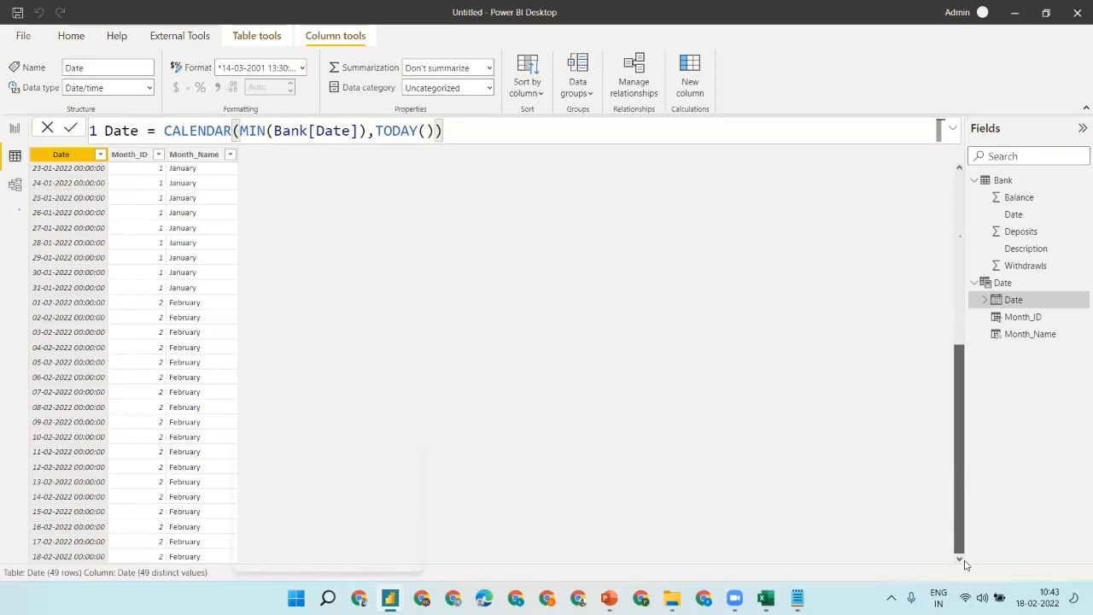
{"action": "scroll", "coordinate": [146, 514], "scroll_direction": "up", "scroll_amount": 8}
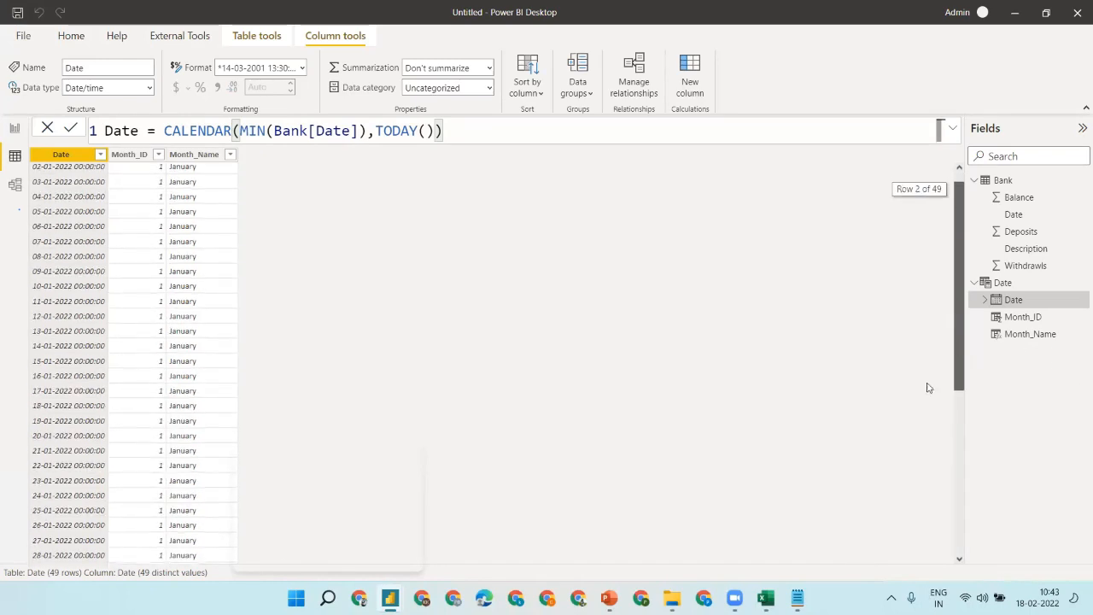
{"action": "left_click_drag", "start_coordinate": [960, 376], "coordinate": [959, 581]}
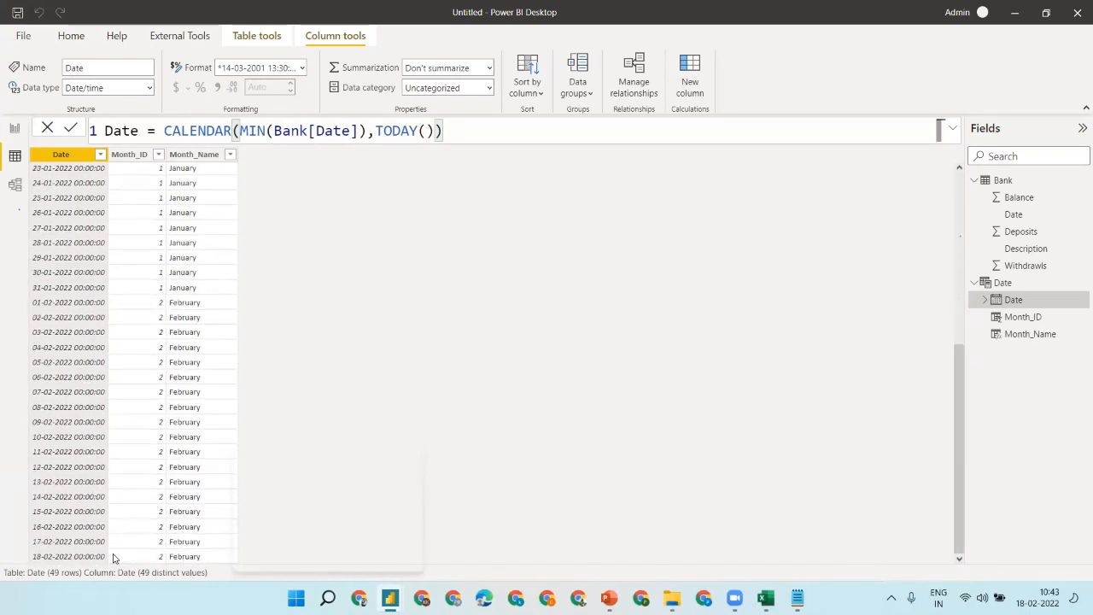
- Set the month slicer's orientation to Horizontal
{"action": "left_click", "coordinate": [13, 128]}
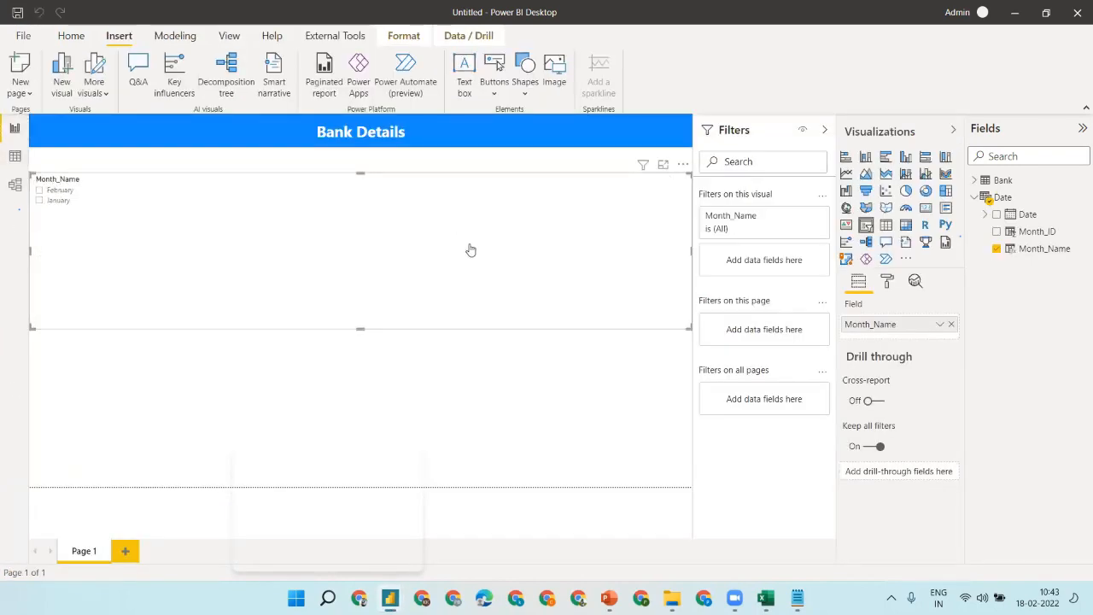
{"action": "left_click", "coordinate": [888, 283]}
{"action": "left_click", "coordinate": [896, 373]}
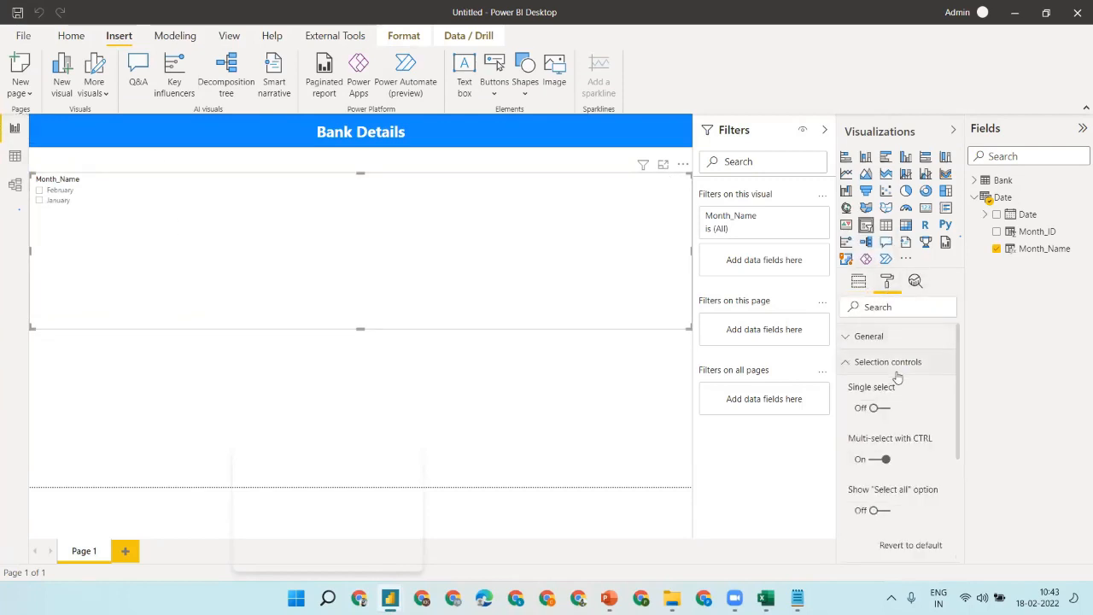
{"action": "left_click", "coordinate": [885, 340]}
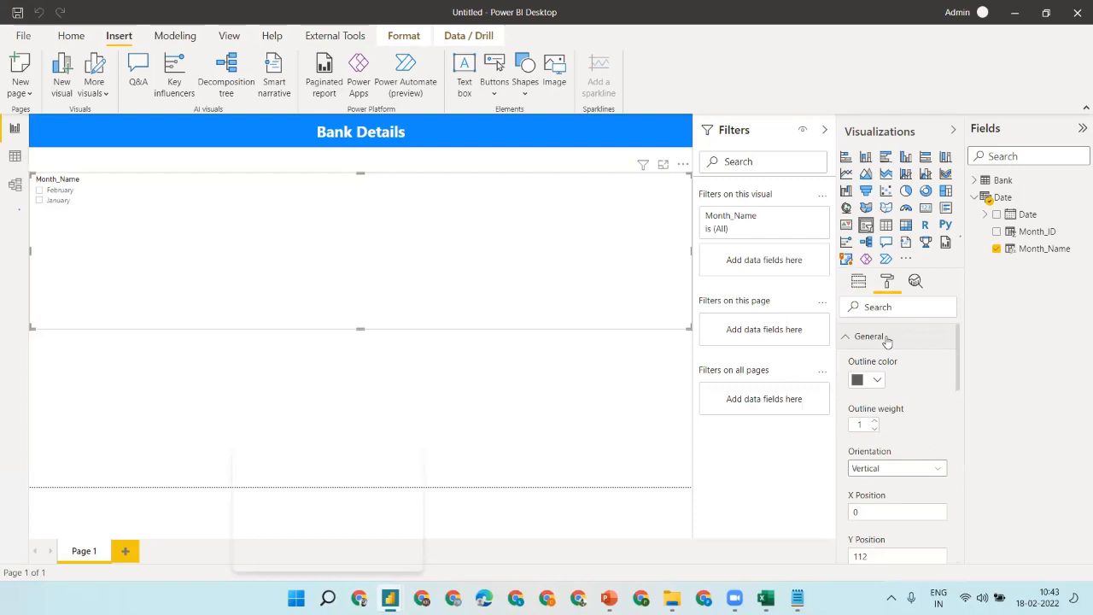
{"action": "left_click", "coordinate": [891, 466]}
{"action": "left_click", "coordinate": [891, 502]}
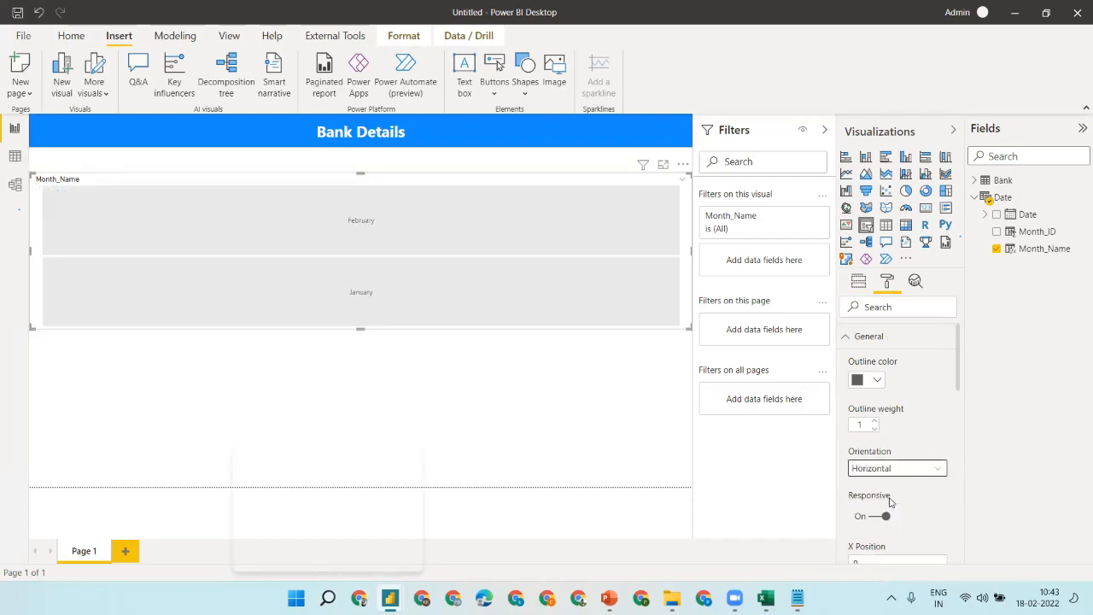
- Shrink the slicer to a slim strip under the banner with January selected
{"action": "left_click_drag", "start_coordinate": [359, 329], "coordinate": [376, 169]}
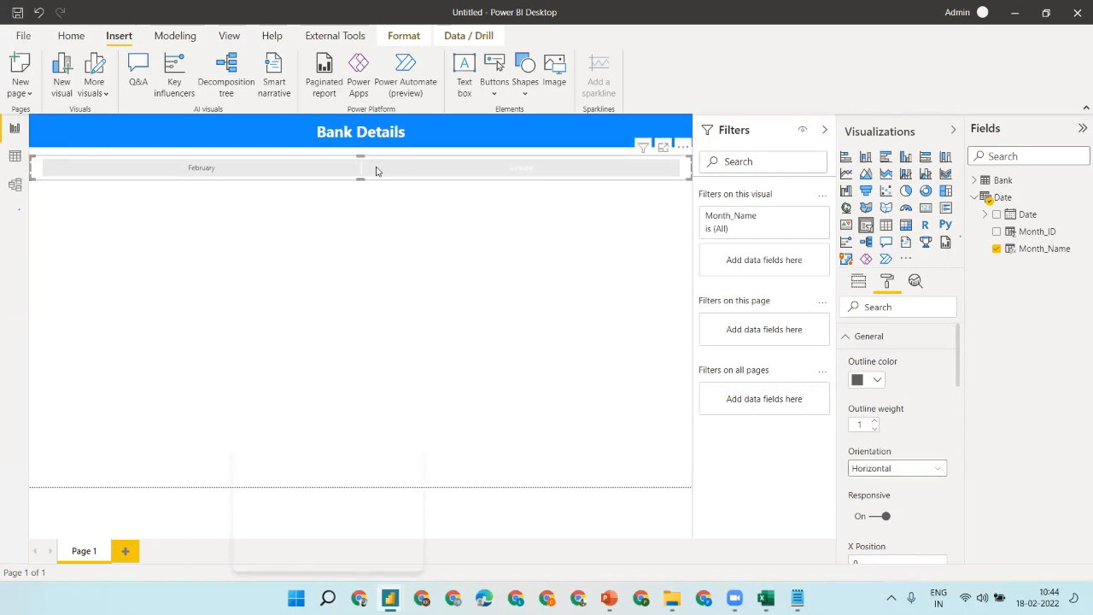
{"action": "left_click", "coordinate": [376, 168]}
{"action": "left_click", "coordinate": [577, 215]}
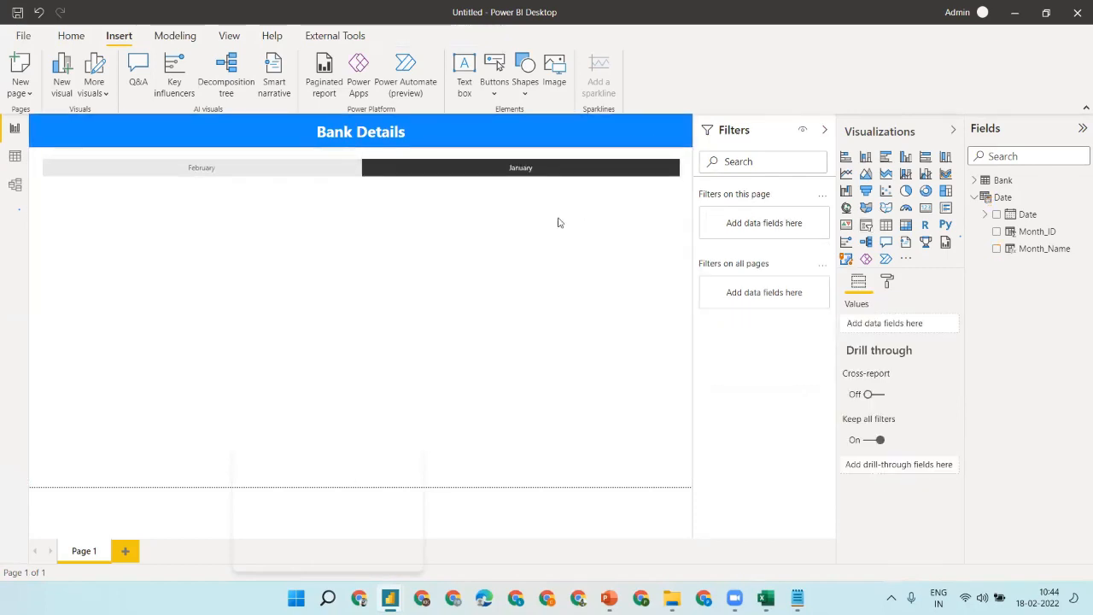
- Set the page size to Custom, 1450 wide by 800 high
{"action": "left_click", "coordinate": [888, 283]}
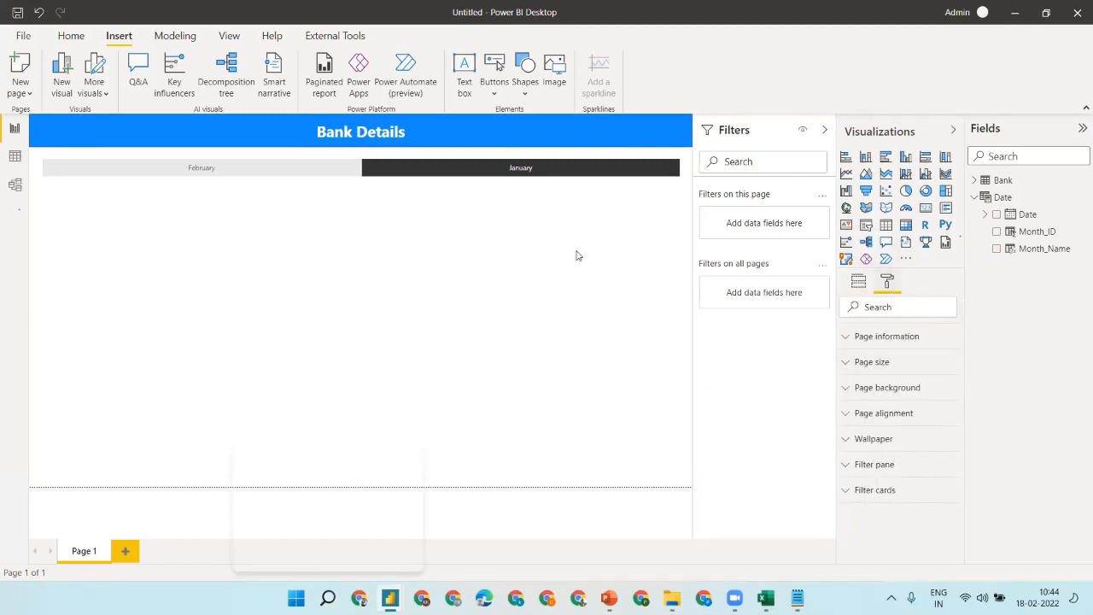
{"action": "left_click", "coordinate": [882, 372]}
{"action": "left_click", "coordinate": [883, 407]}
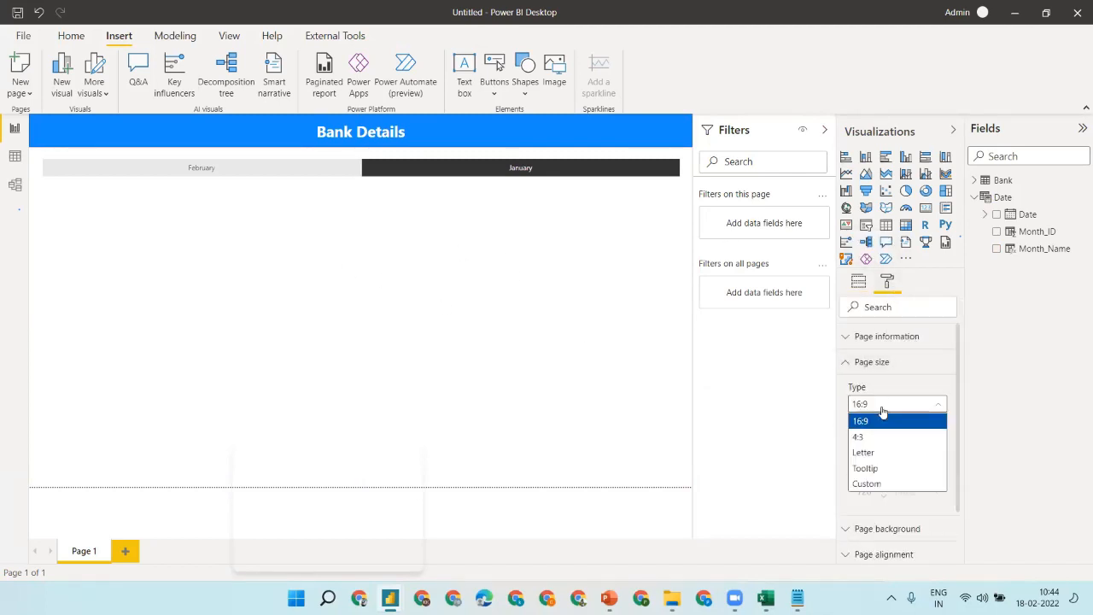
{"action": "left_click", "coordinate": [887, 486]}
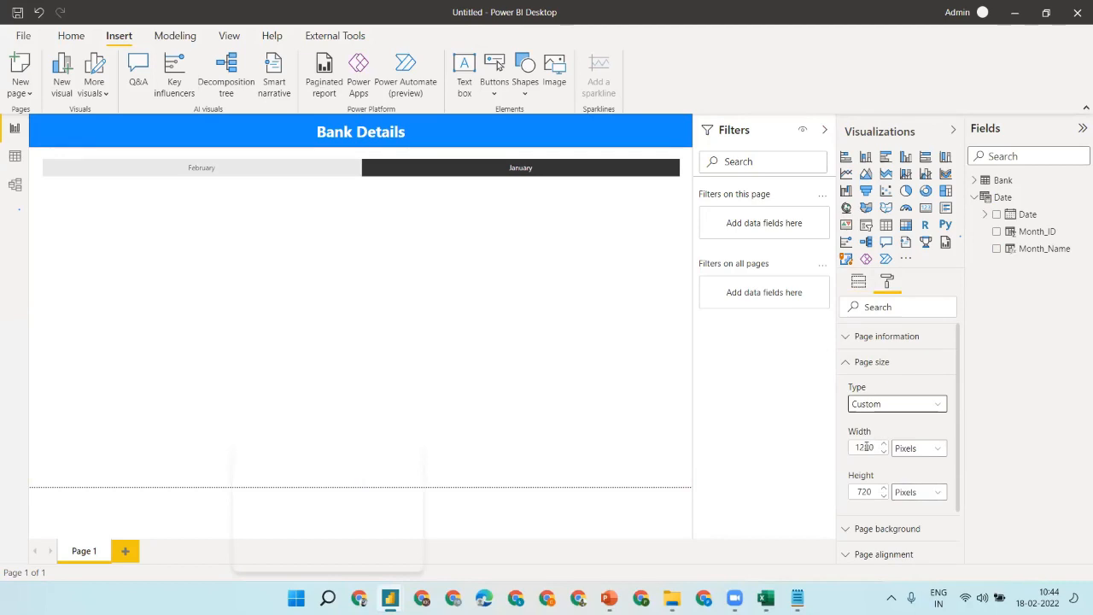
{"action": "left_click", "coordinate": [866, 447]}
{"action": "key", "text": "BackSpace"}
{"action": "key", "text": "BackSpace"}
{"action": "key", "text": "BackSpace"}
{"action": "key", "text": "BackSpace"}
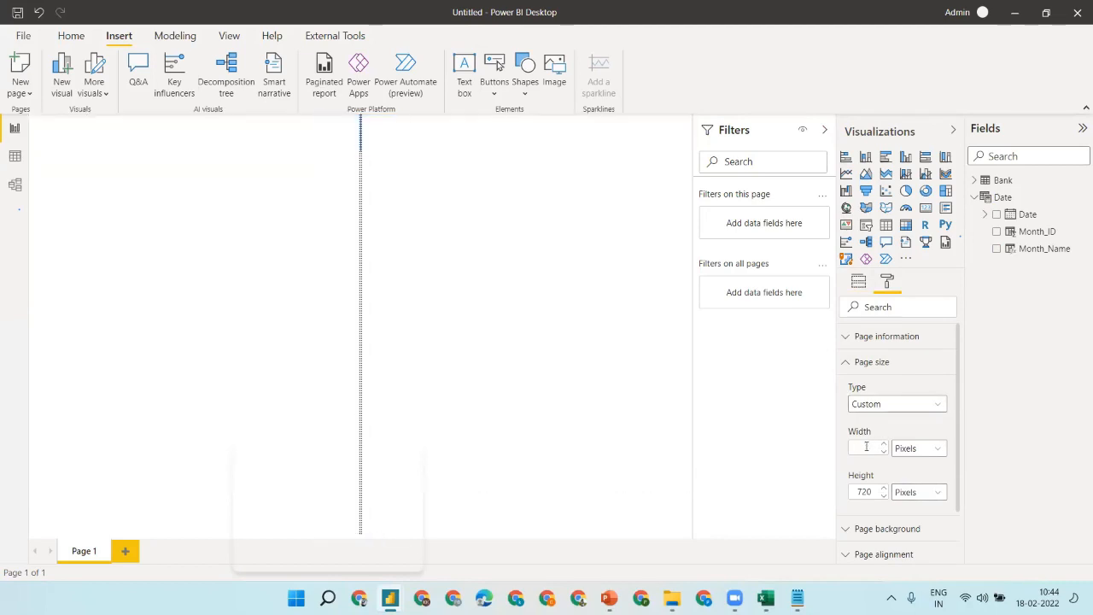
{"action": "type", "text": "1400"}
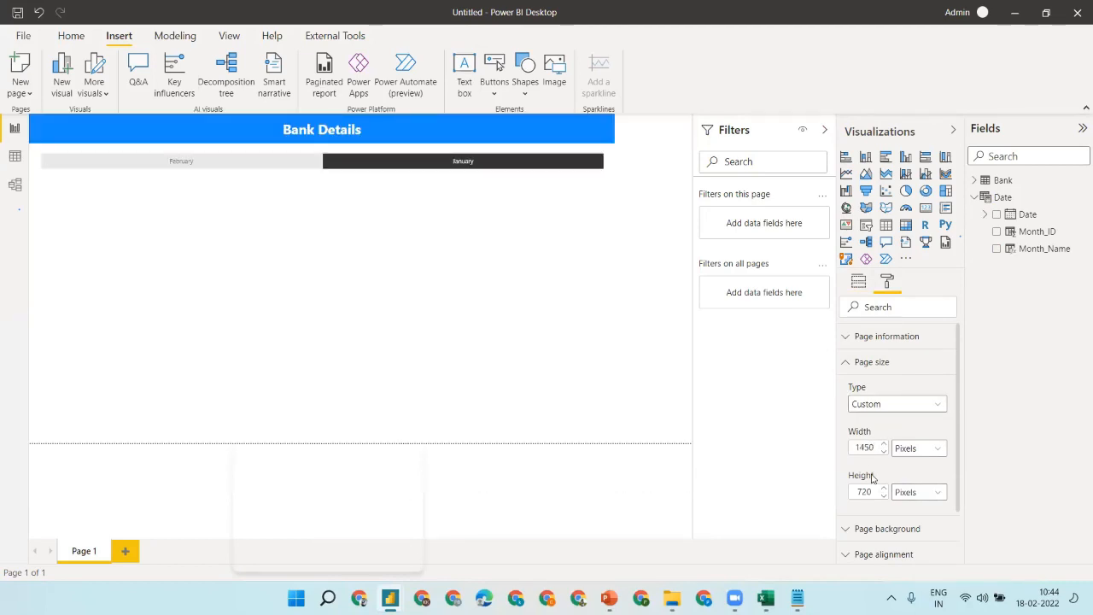
{"action": "left_click", "coordinate": [873, 491]}
{"action": "key", "text": "BackSpace"}
{"action": "key", "text": "BackSpace"}
{"action": "key", "text": "BackSpace"}
{"action": "type", "text": "8"}
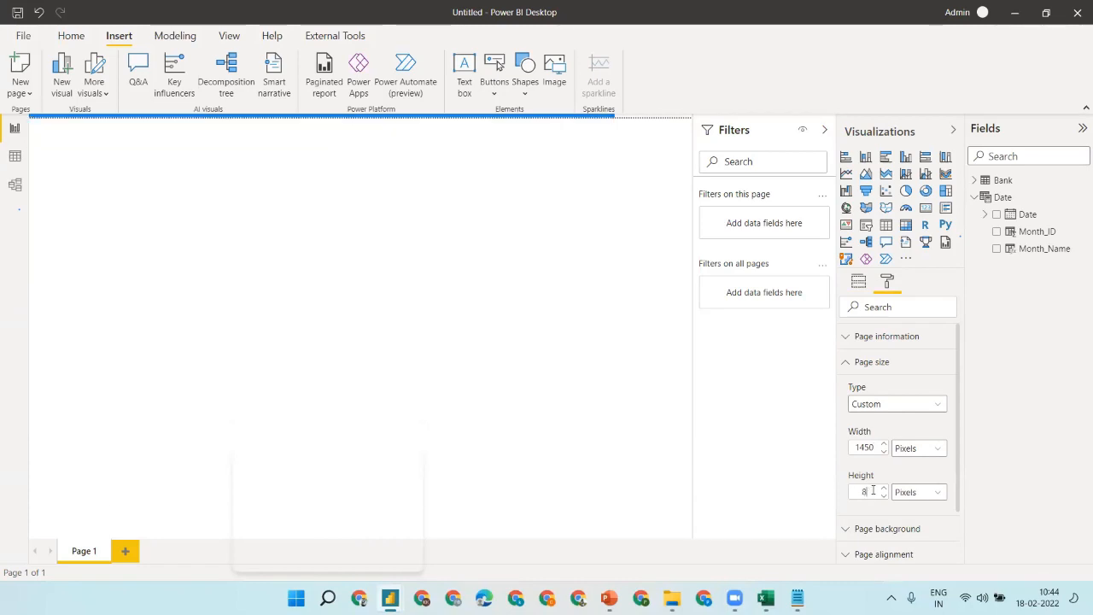
{"action": "type", "text": "00"}
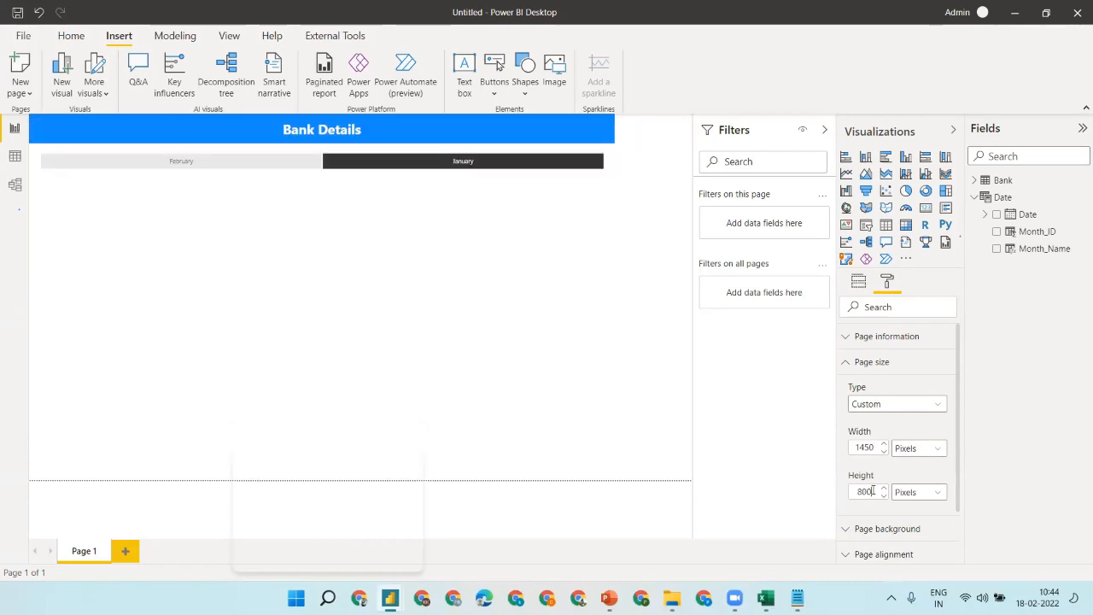
- Stretch the Bank Details banner to the page's right edge
{"action": "left_click", "coordinate": [534, 118]}
{"action": "left_click_drag", "start_coordinate": [615, 131], "coordinate": [699, 141]}
{"action": "left_click", "coordinate": [701, 141]}
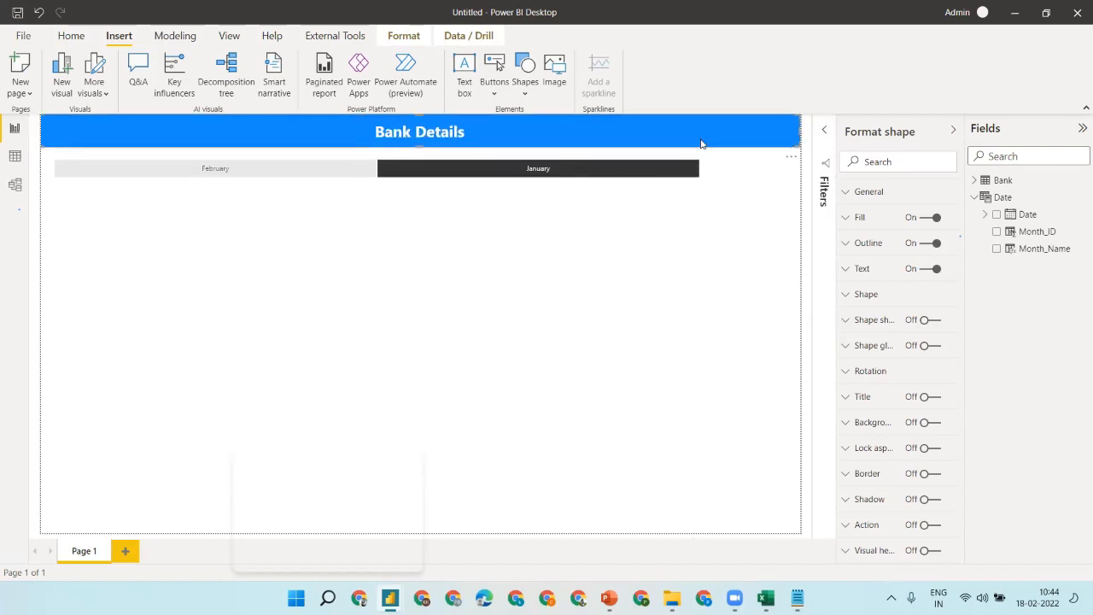
- Widen the month slicer to the page's right edge and select January
{"action": "left_click", "coordinate": [397, 172]}
{"action": "left_click_drag", "start_coordinate": [708, 169], "coordinate": [803, 172]}
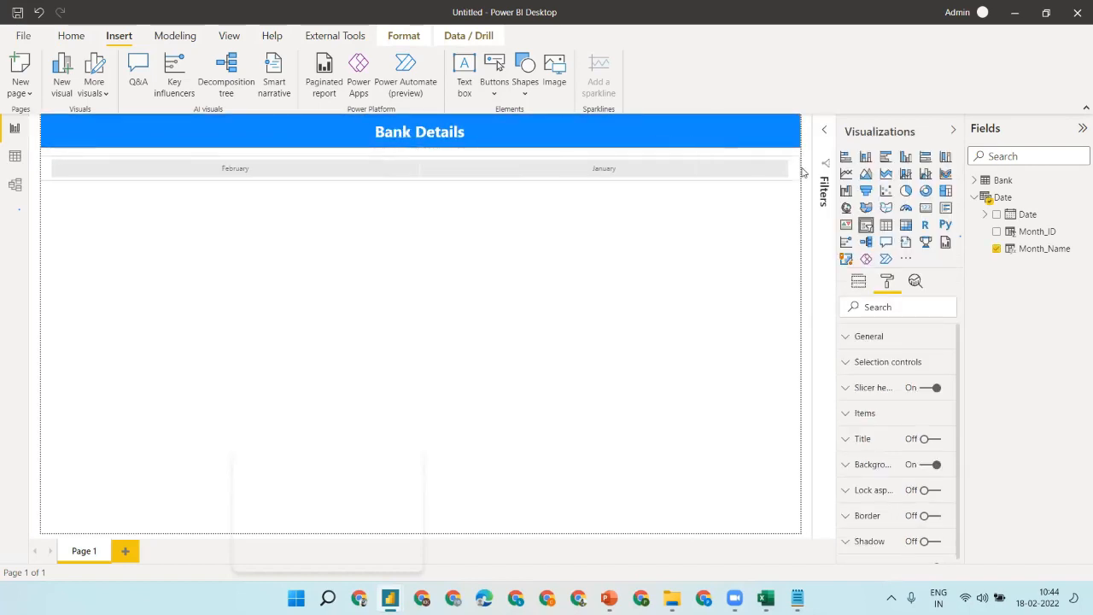
{"action": "left_click", "coordinate": [810, 173]}
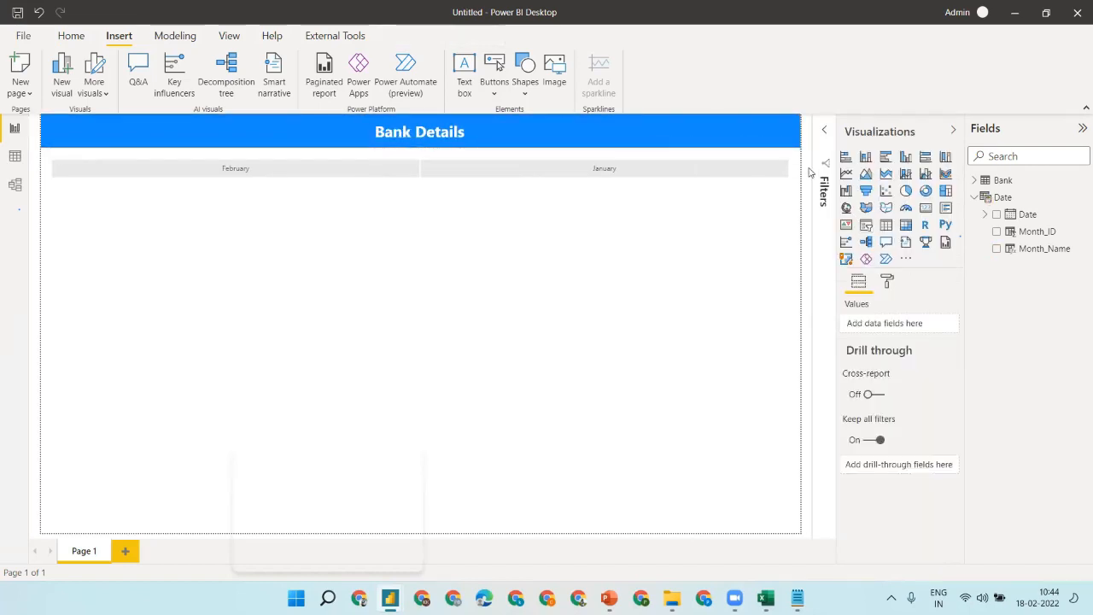
{"action": "left_click", "coordinate": [547, 171]}
{"action": "left_click", "coordinate": [479, 175]}
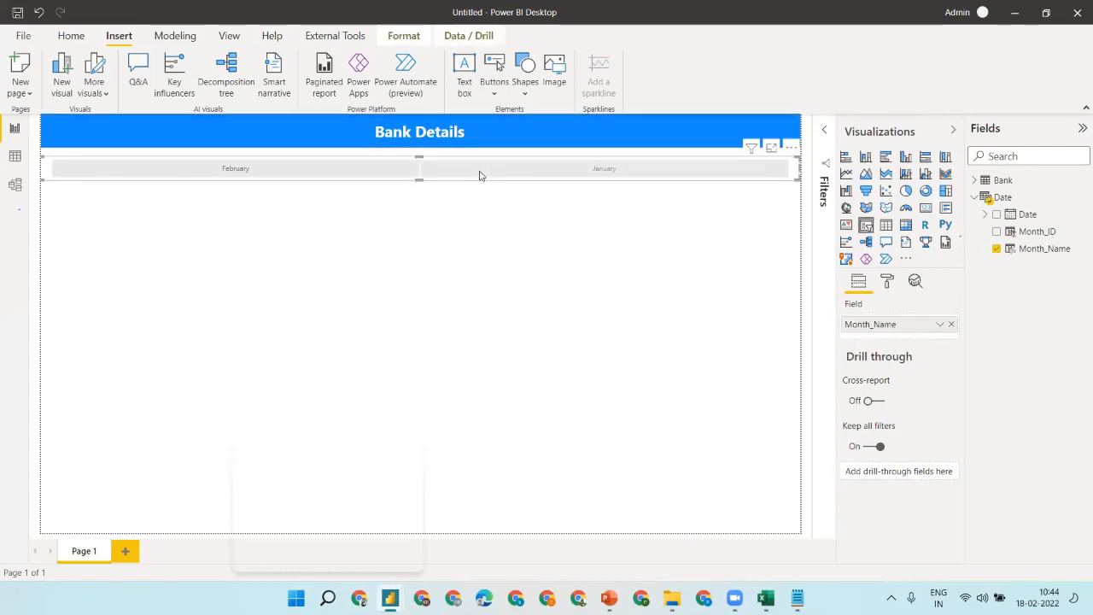
{"action": "left_click", "coordinate": [437, 159]}
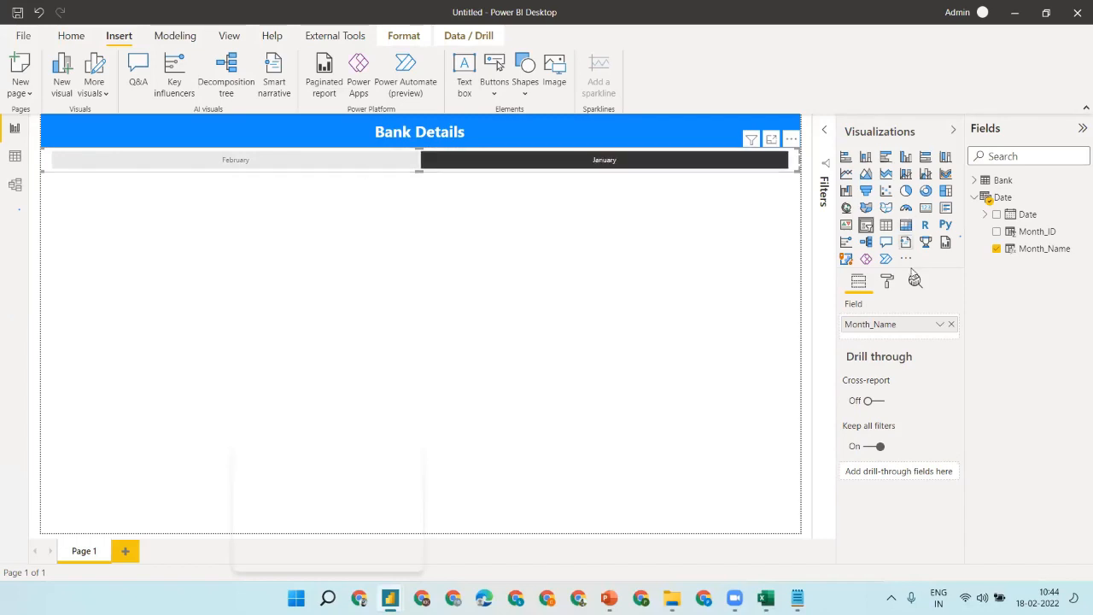
{"action": "left_click", "coordinate": [888, 281]}
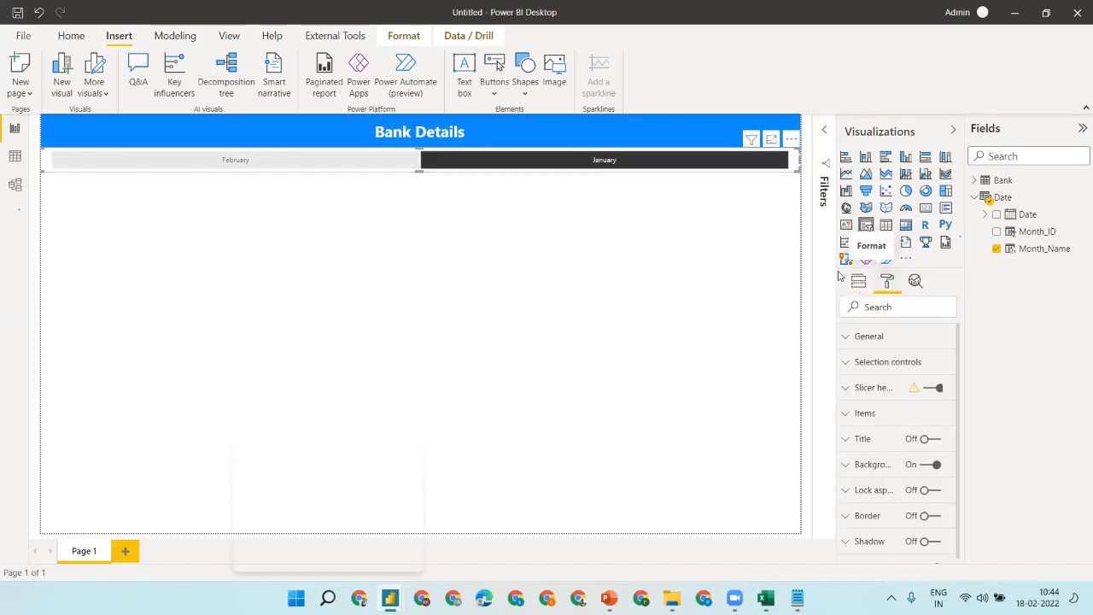
- Turn off the slicer header and give the tiles a light grey background
{"action": "left_click", "coordinate": [932, 388]}
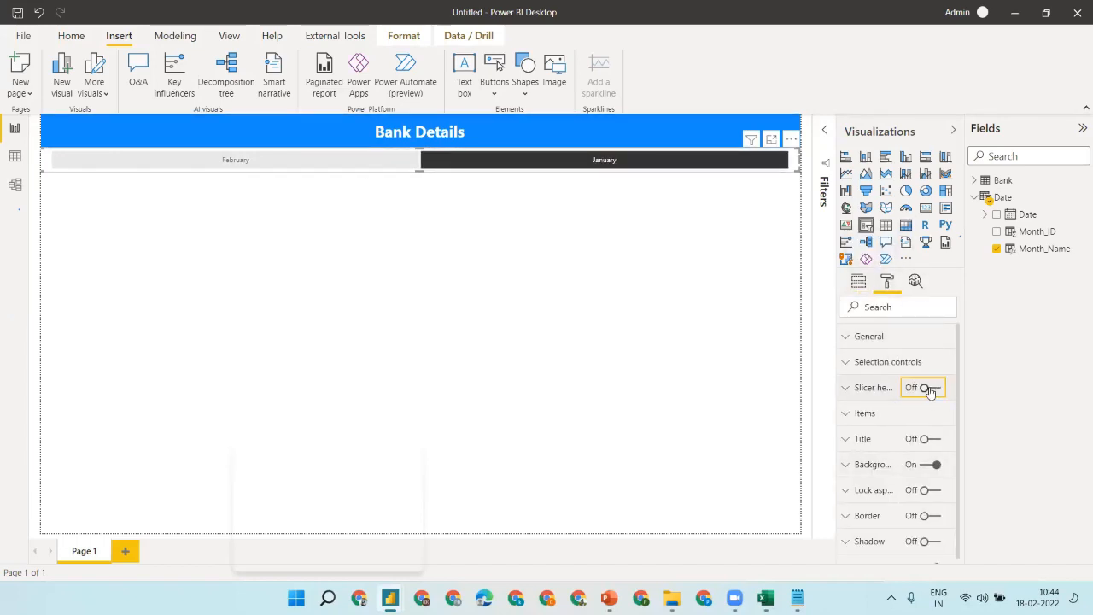
{"action": "left_click", "coordinate": [863, 412]}
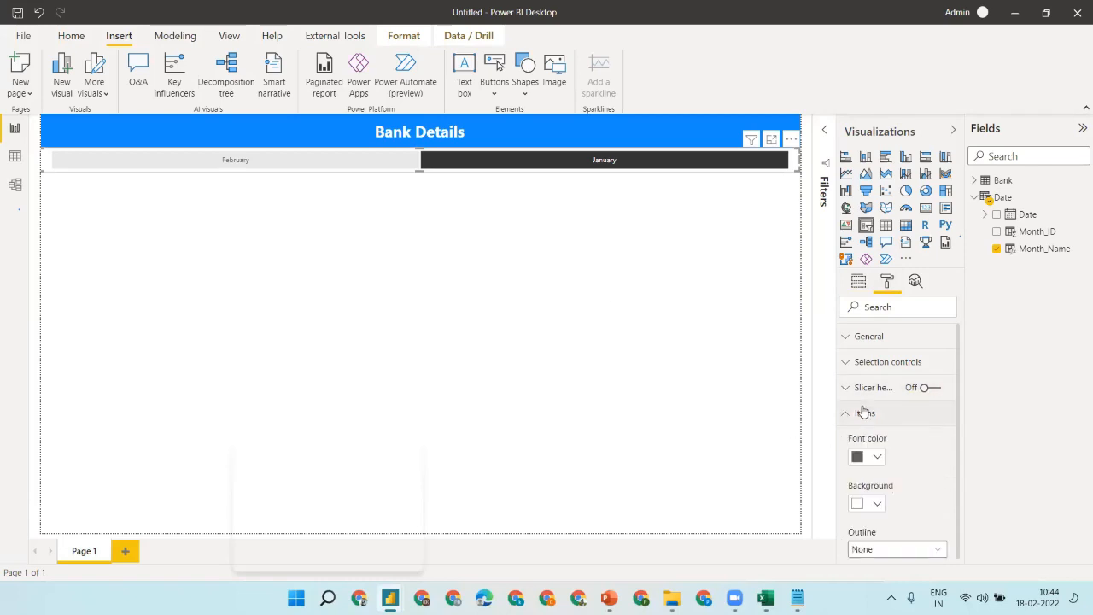
{"action": "left_click", "coordinate": [875, 502]}
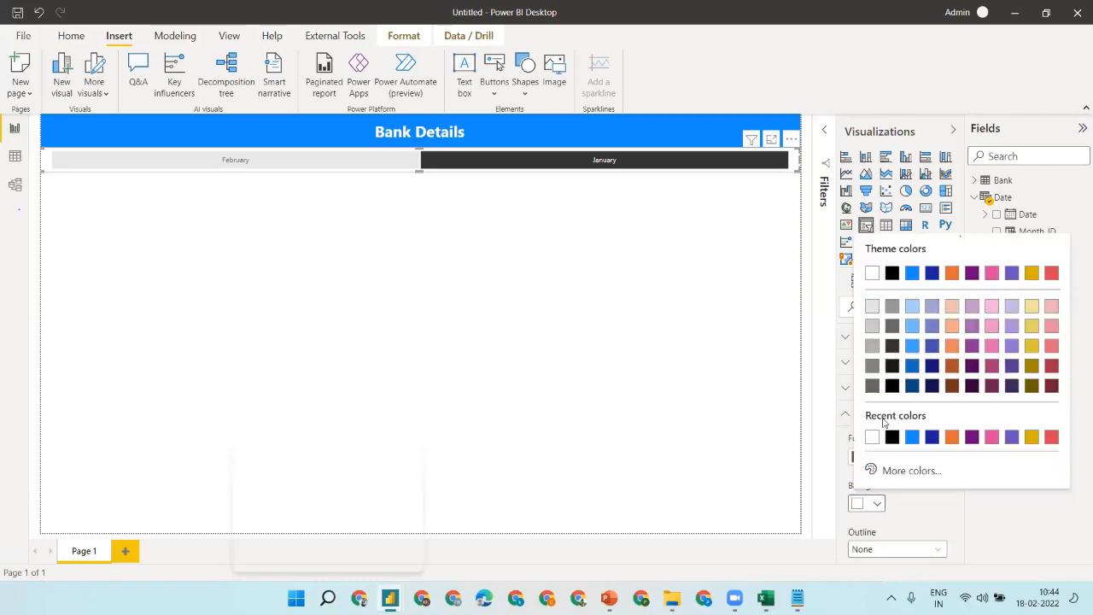
{"action": "left_click", "coordinate": [872, 325]}
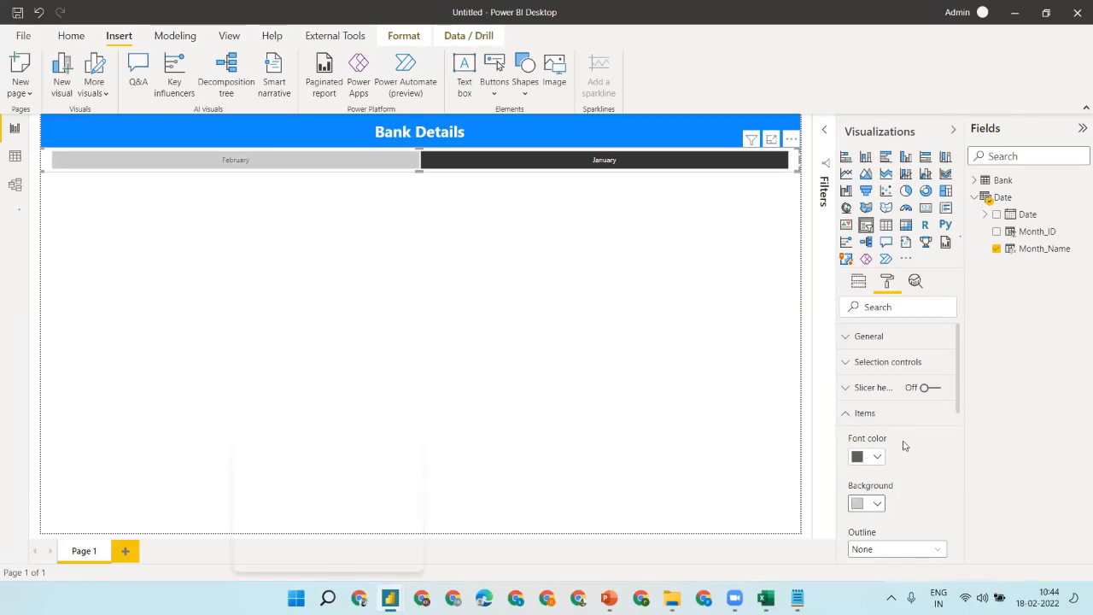
- Increase the slicer tile text size to 13 pt
{"action": "scroll", "coordinate": [903, 445], "scroll_direction": "down", "scroll_amount": 3}
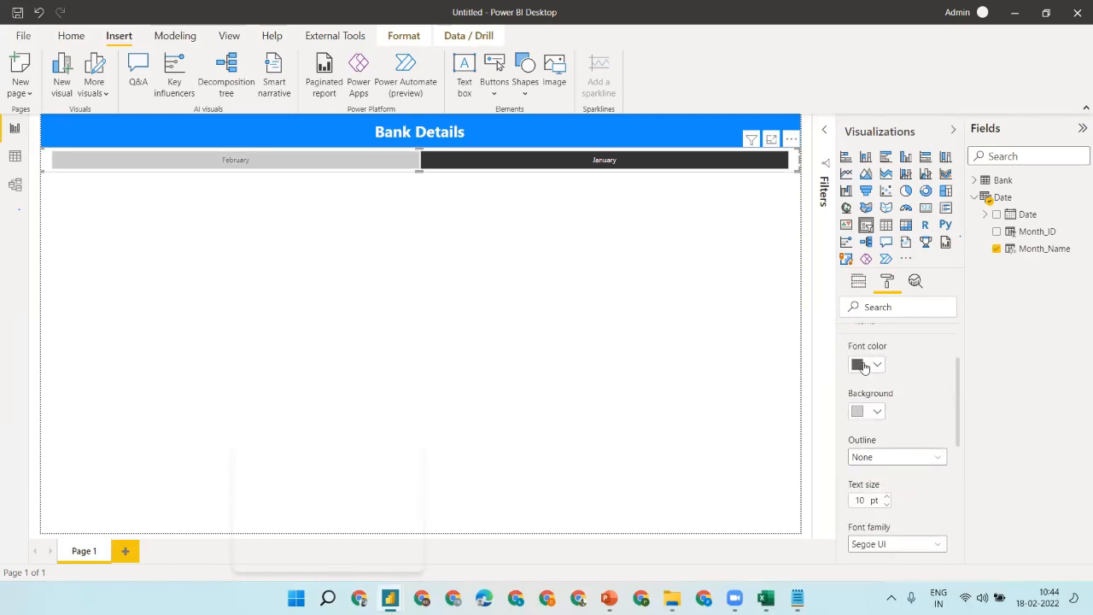
{"action": "scroll", "coordinate": [911, 421], "scroll_direction": "down", "scroll_amount": 8}
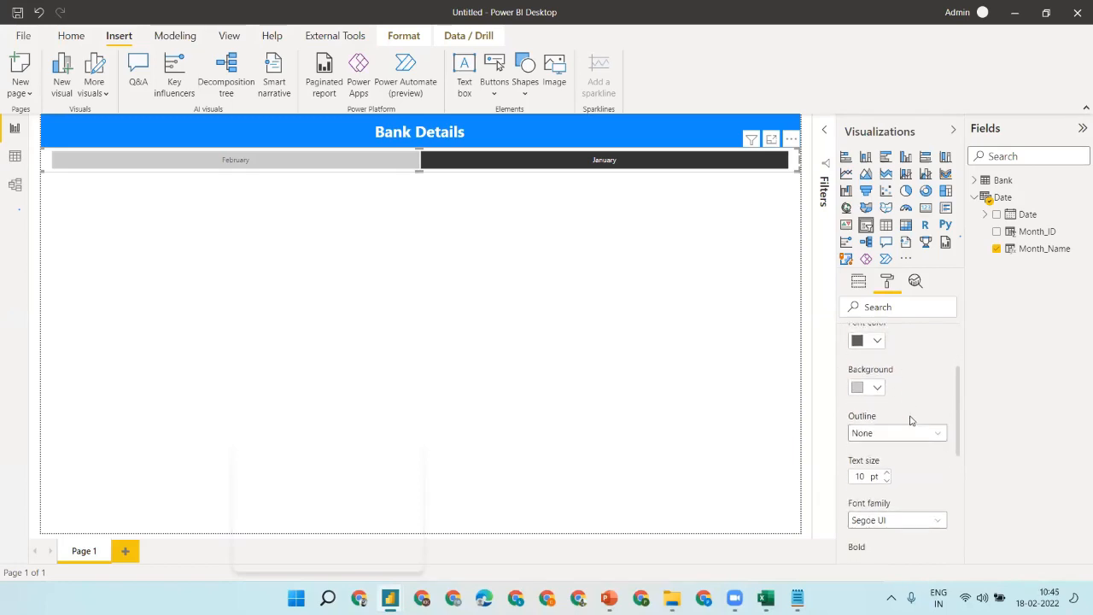
{"action": "scroll", "coordinate": [910, 420], "scroll_direction": "up", "scroll_amount": 4}
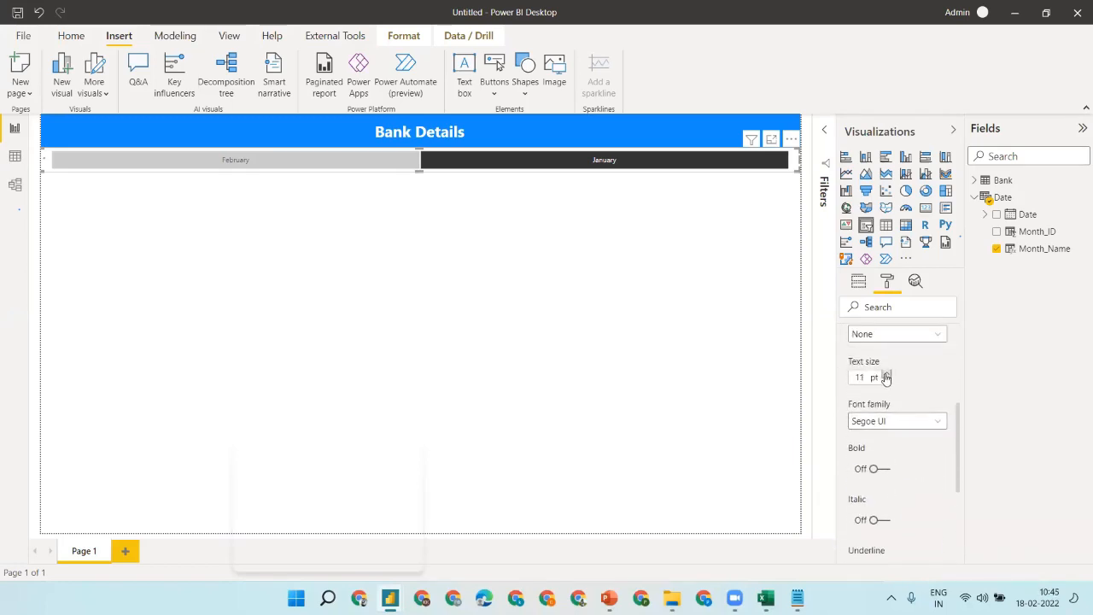
{"action": "left_click", "coordinate": [886, 374]}
{"action": "left_click", "coordinate": [886, 374]}
{"action": "scroll", "coordinate": [932, 365], "scroll_direction": "up", "scroll_amount": 5}
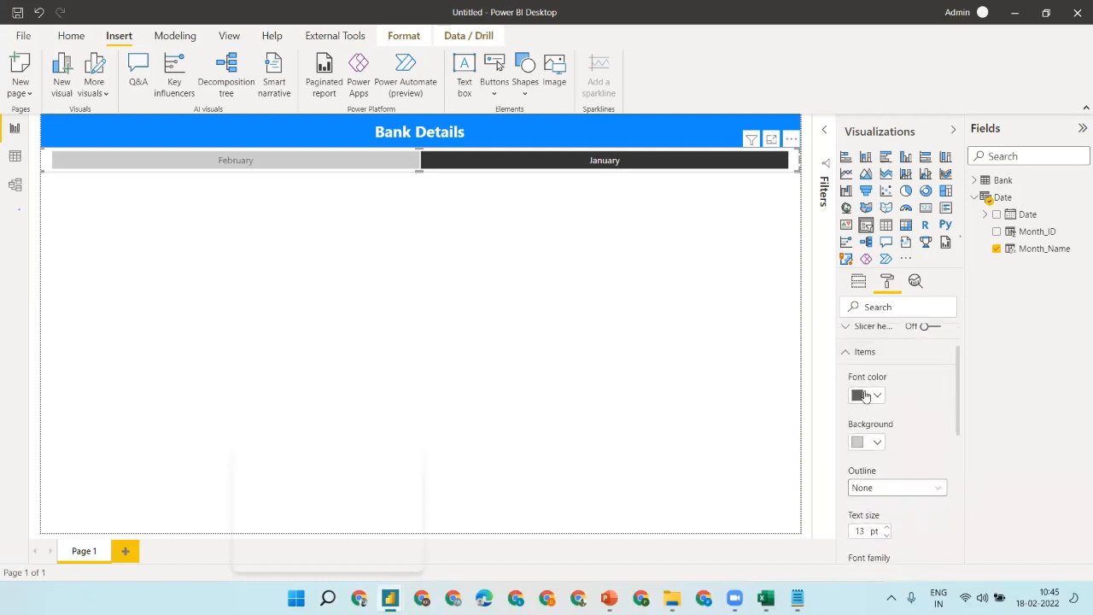
- Give the tiles a darker grey background with white text
{"action": "left_click", "coordinate": [865, 396]}
{"action": "left_click", "coordinate": [871, 165]}
{"action": "left_click", "coordinate": [859, 395]}
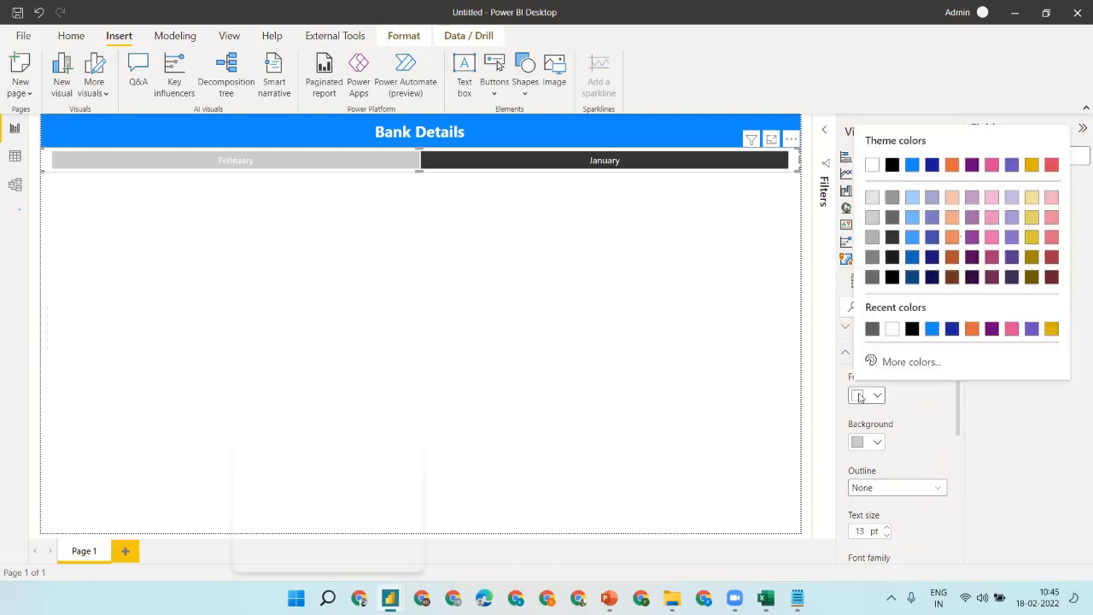
{"action": "left_click", "coordinate": [1031, 165]}
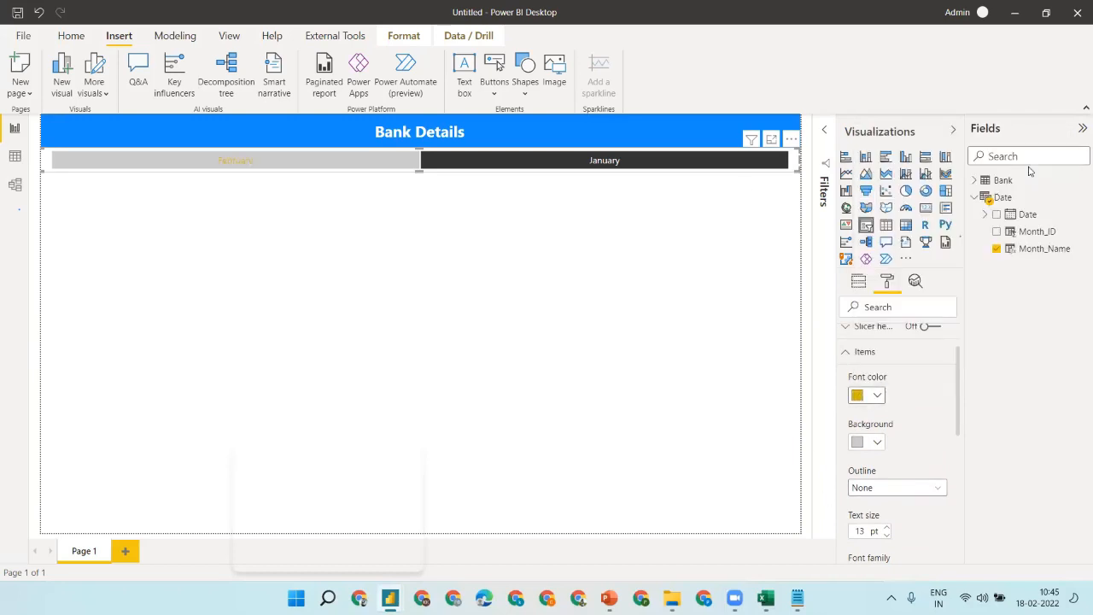
{"action": "left_click", "coordinate": [876, 444]}
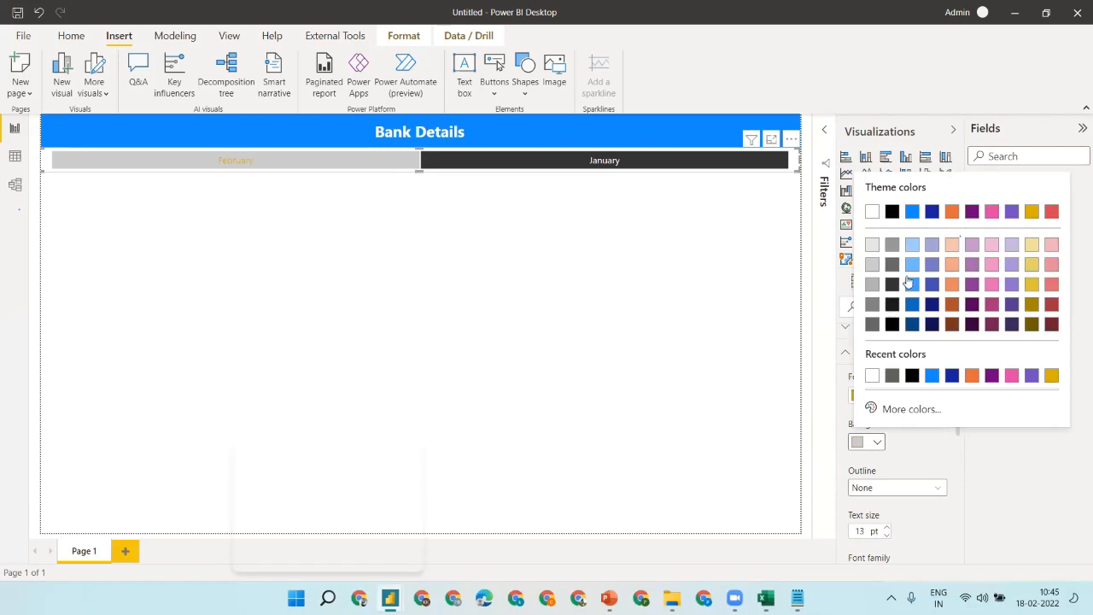
{"action": "left_click", "coordinate": [872, 305]}
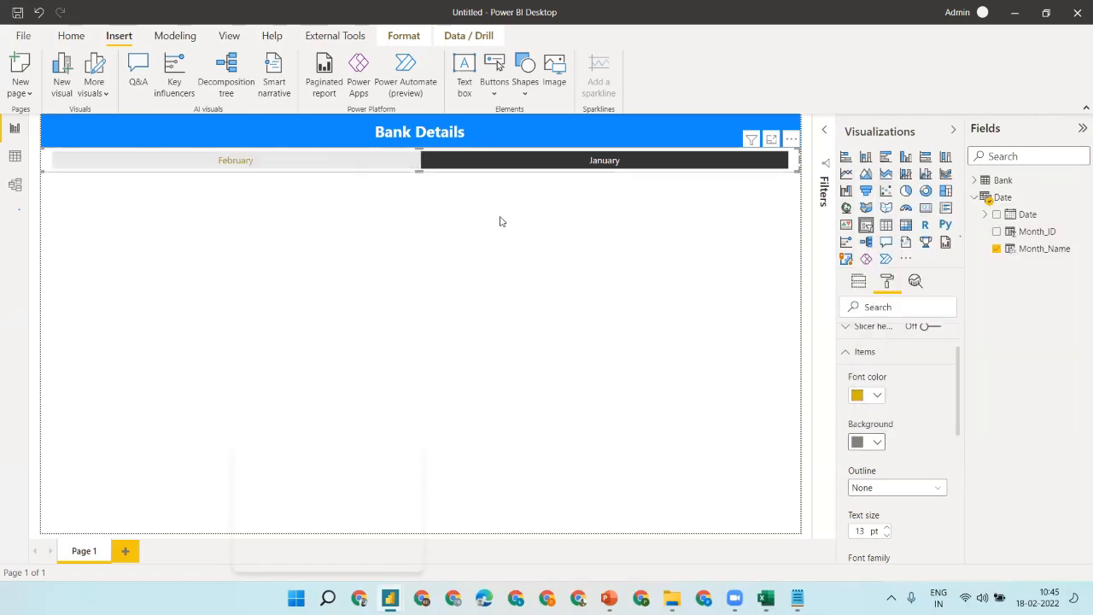
{"action": "left_click", "coordinate": [857, 394]}
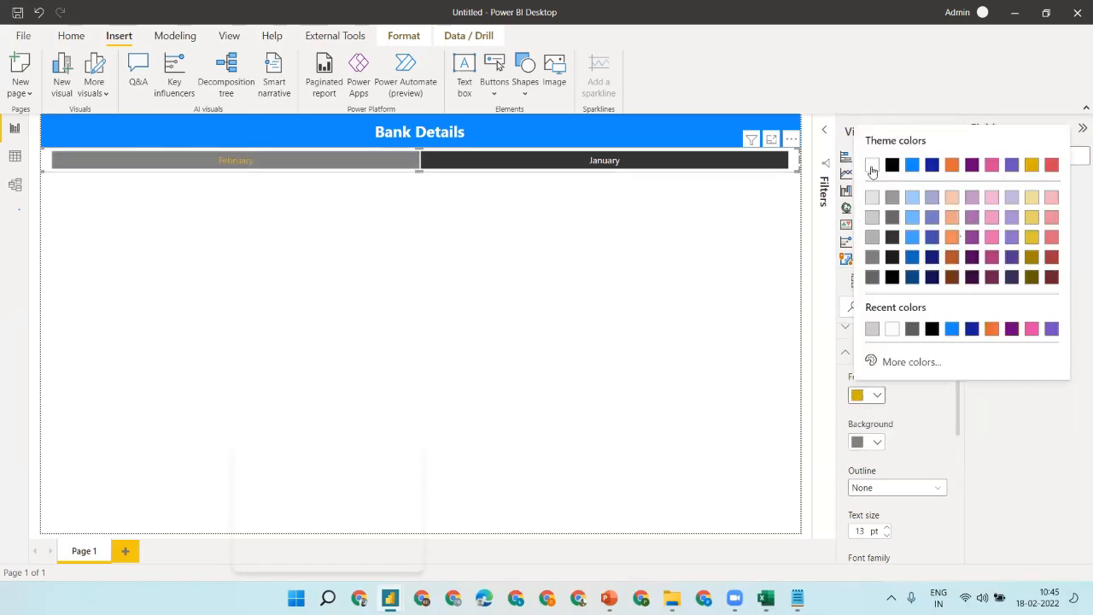
{"action": "left_click", "coordinate": [872, 166]}
{"action": "left_click", "coordinate": [395, 321]}
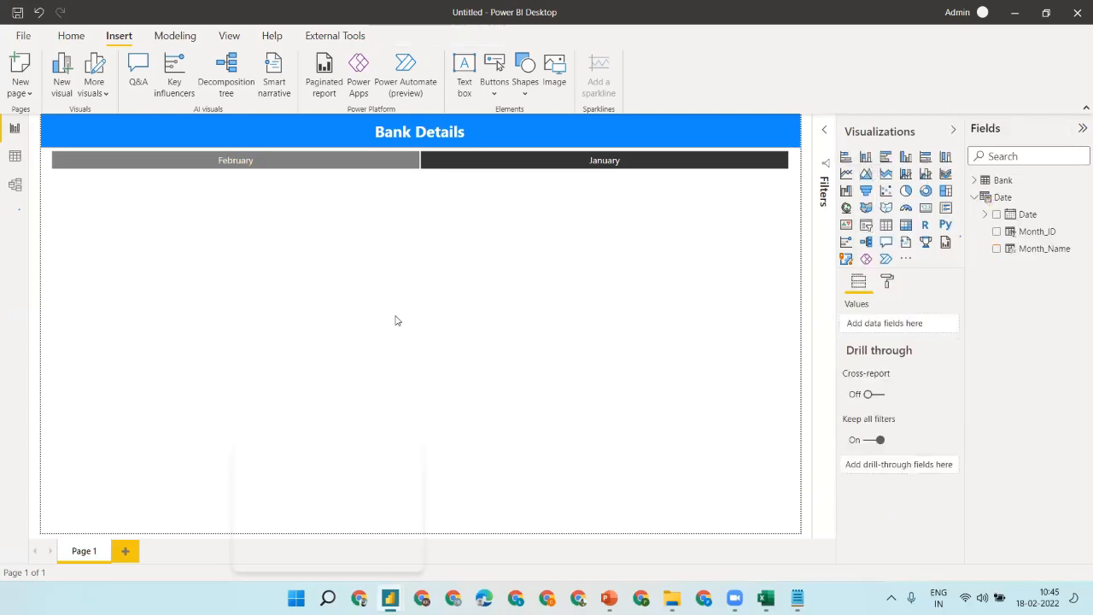
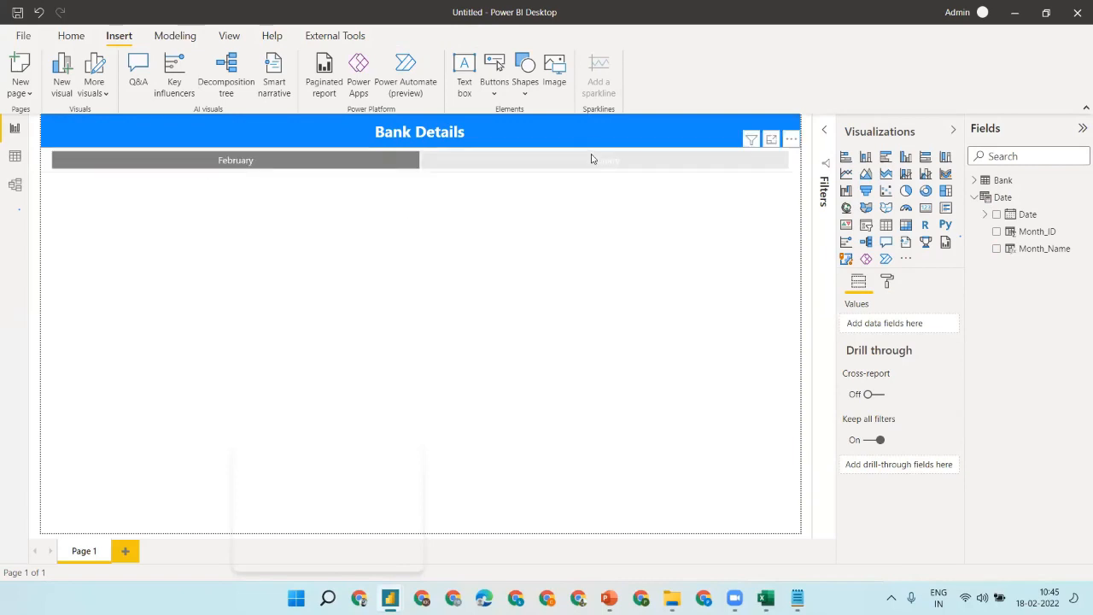
- In Data view, sort the Date table's Month_Name column by Month_ID, then return to the report
{"action": "left_click", "coordinate": [15, 157]}
{"action": "left_click", "coordinate": [195, 154]}
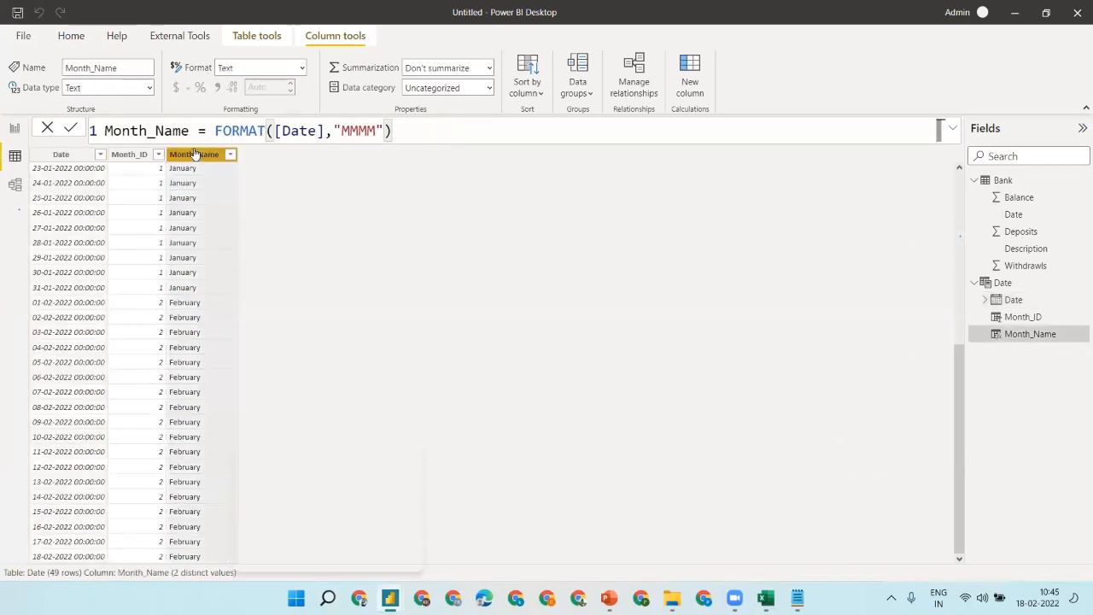
{"action": "left_click", "coordinate": [530, 87]}
{"action": "left_click", "coordinate": [534, 162]}
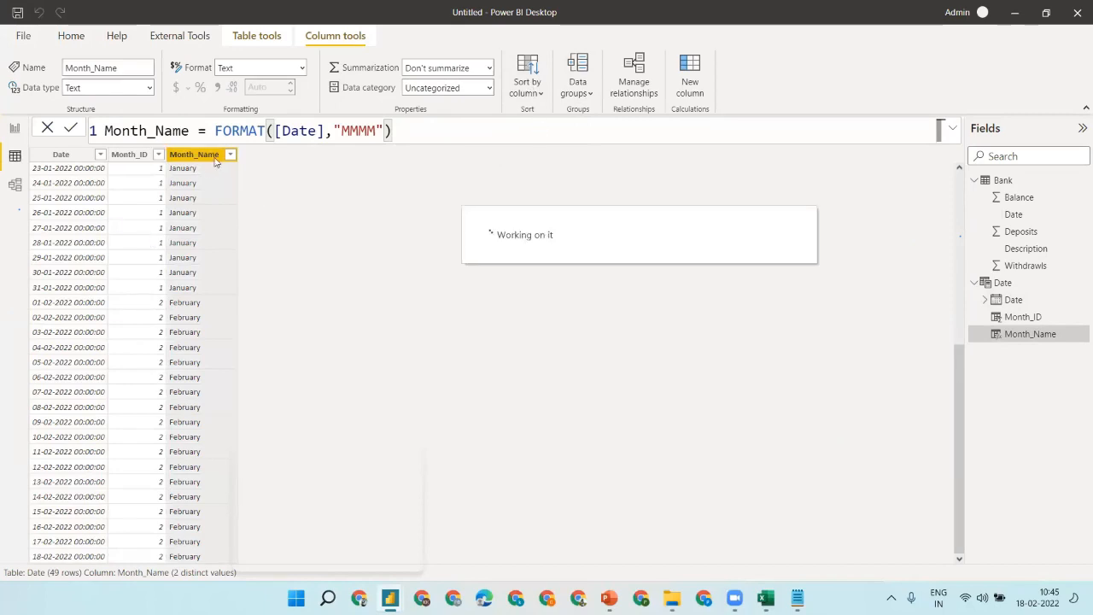
{"action": "left_click", "coordinate": [17, 131]}
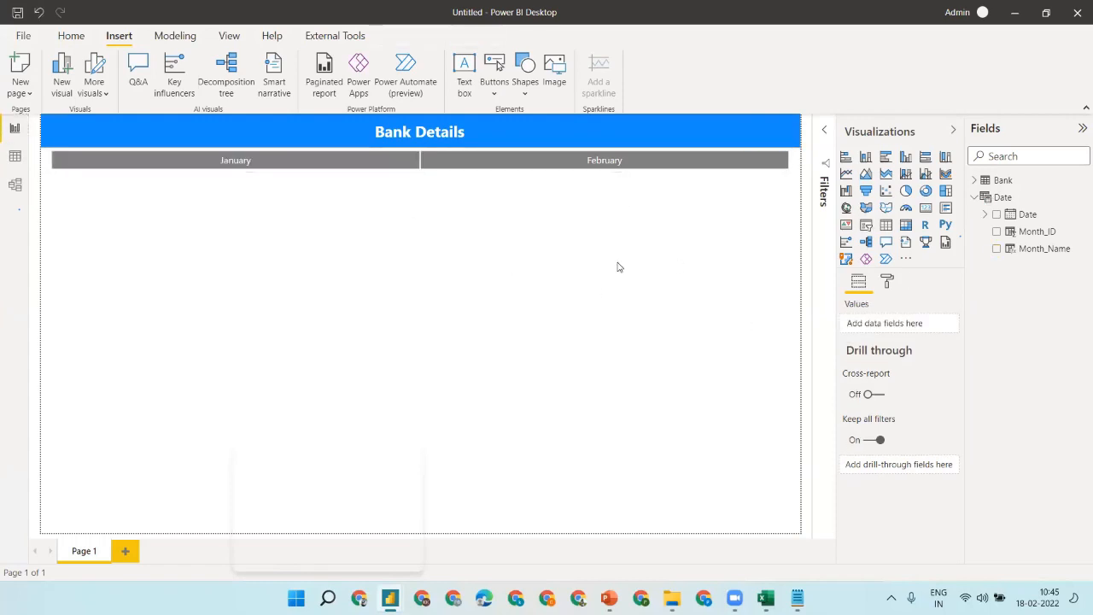
- Test the month slicer by filtering to January, then reselect the slicer
{"action": "left_click", "coordinate": [247, 160]}
{"action": "left_click", "coordinate": [752, 333]}
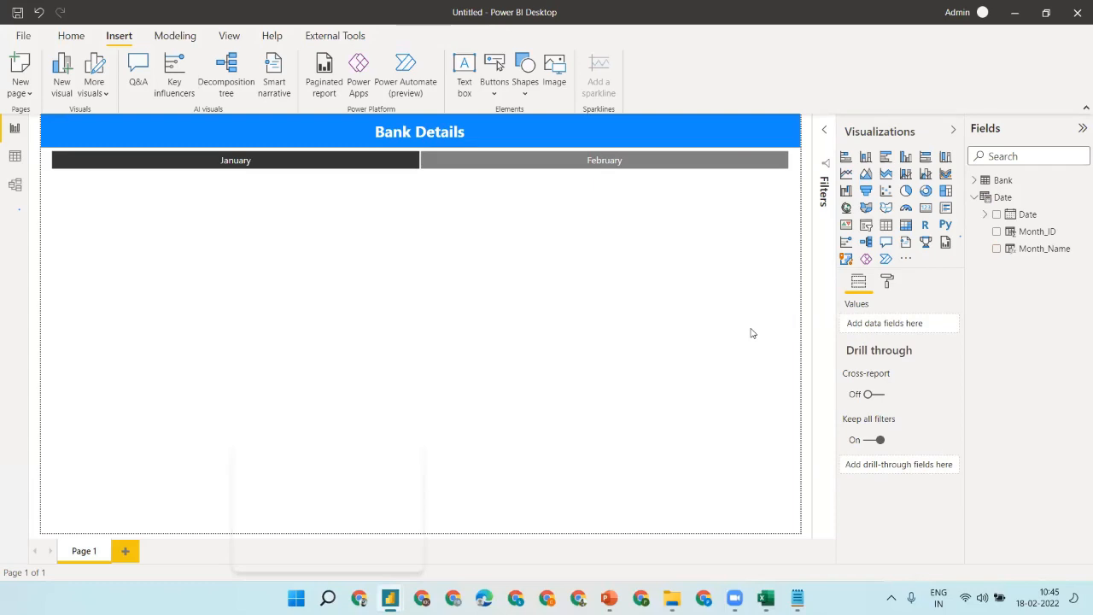
{"action": "left_click", "coordinate": [605, 163]}
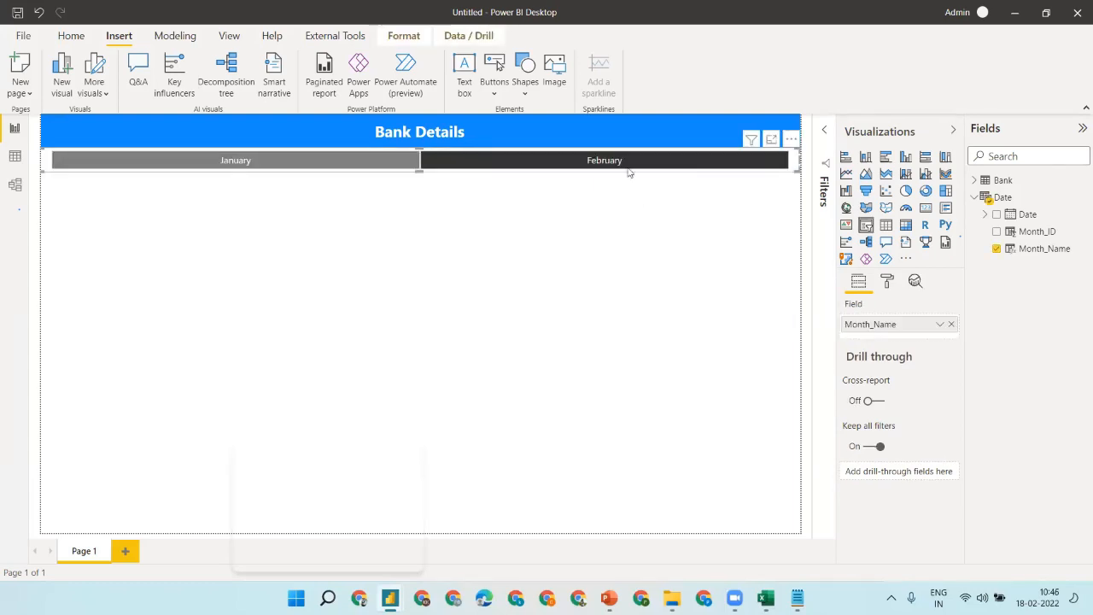
- Try gold and light grey item backgrounds before settling on dark grey
{"action": "left_click", "coordinate": [889, 283]}
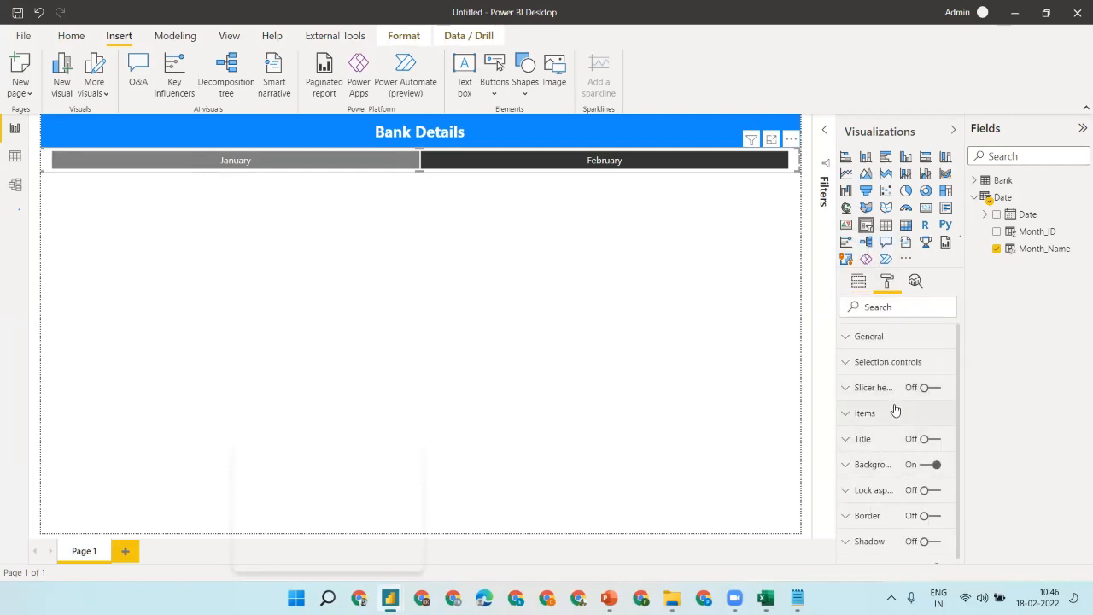
{"action": "left_click", "coordinate": [896, 412]}
{"action": "left_click", "coordinate": [865, 503]}
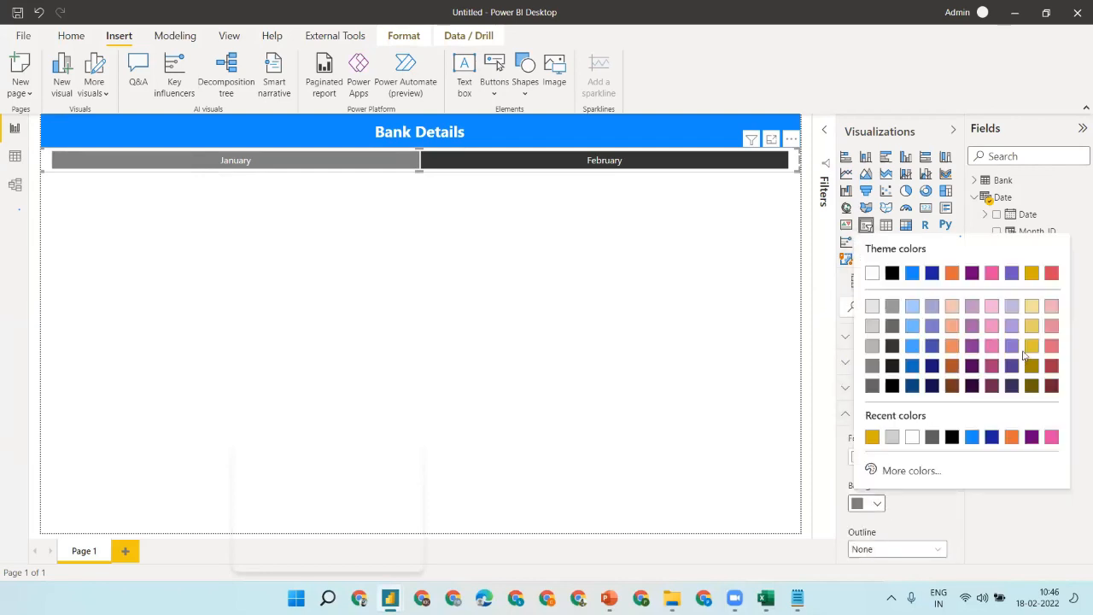
{"action": "left_click", "coordinate": [1032, 305]}
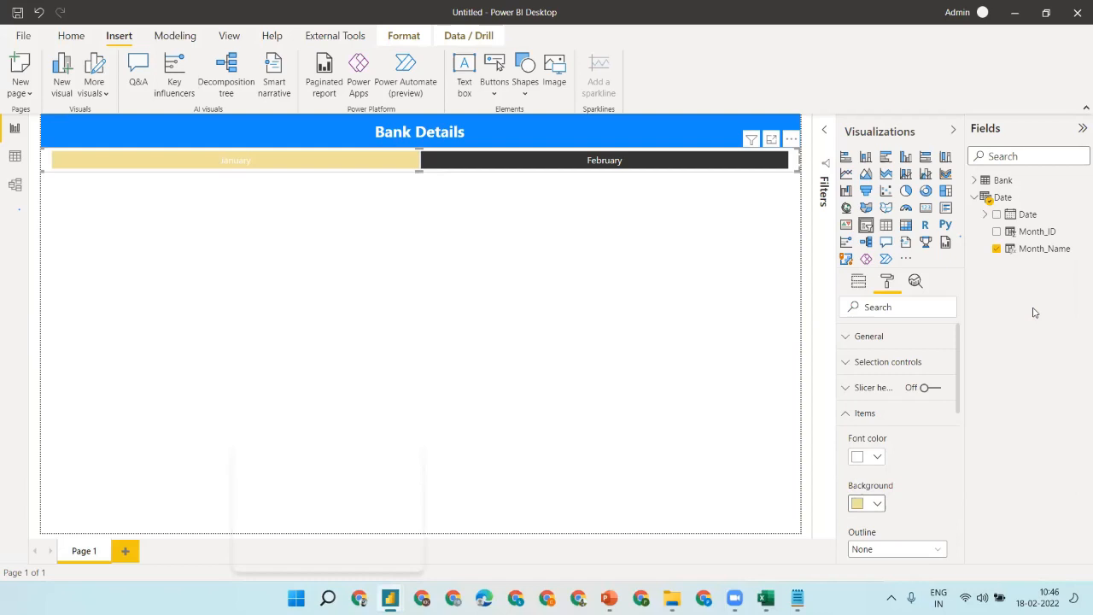
{"action": "left_click", "coordinate": [876, 504]}
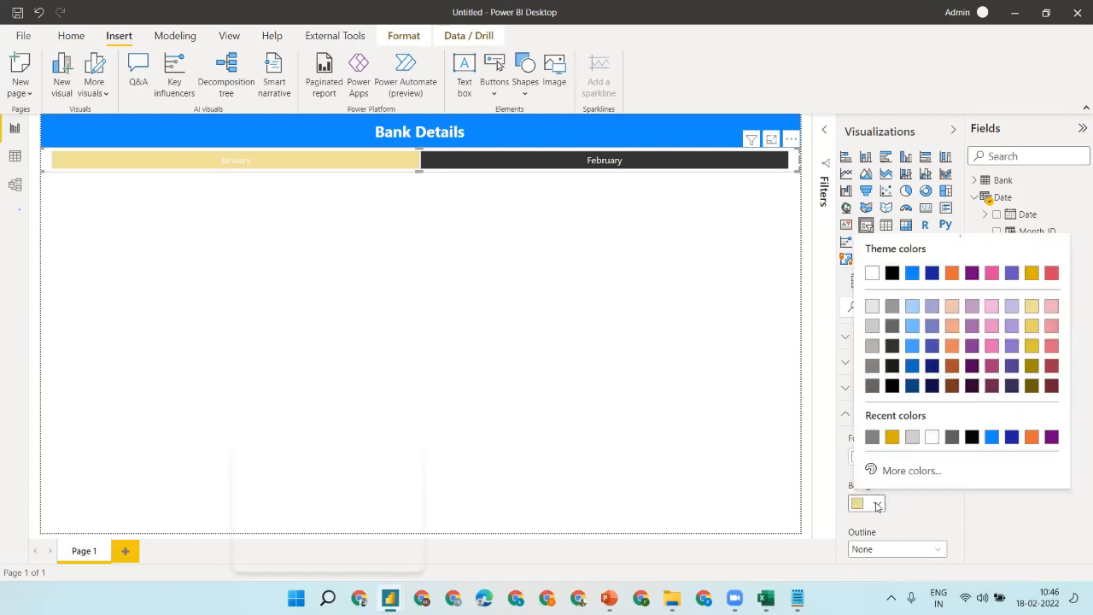
{"action": "left_click", "coordinate": [871, 330]}
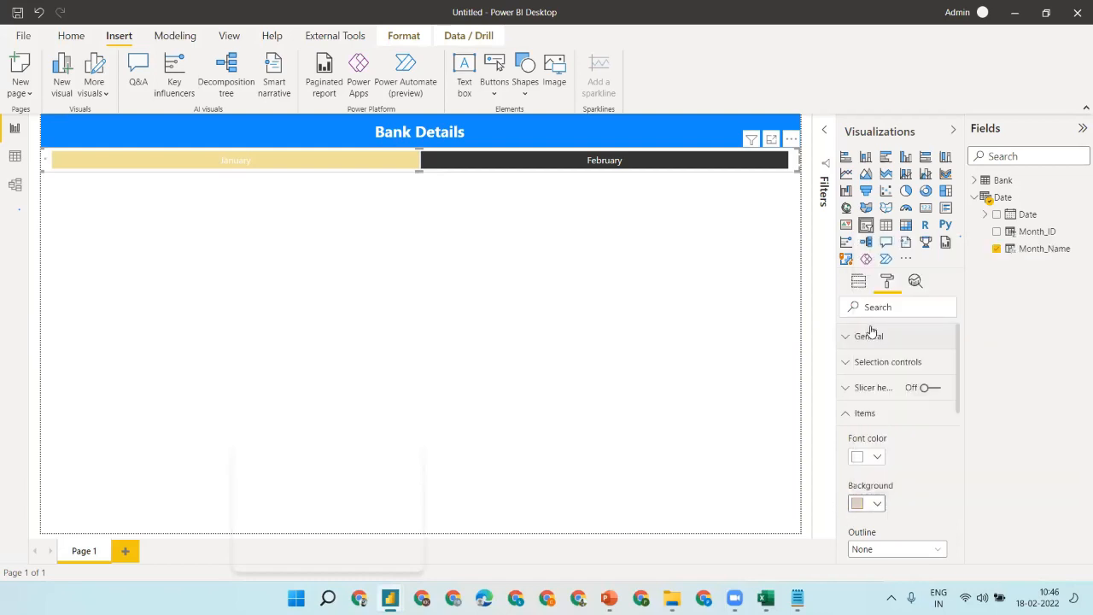
{"action": "left_click", "coordinate": [871, 504]}
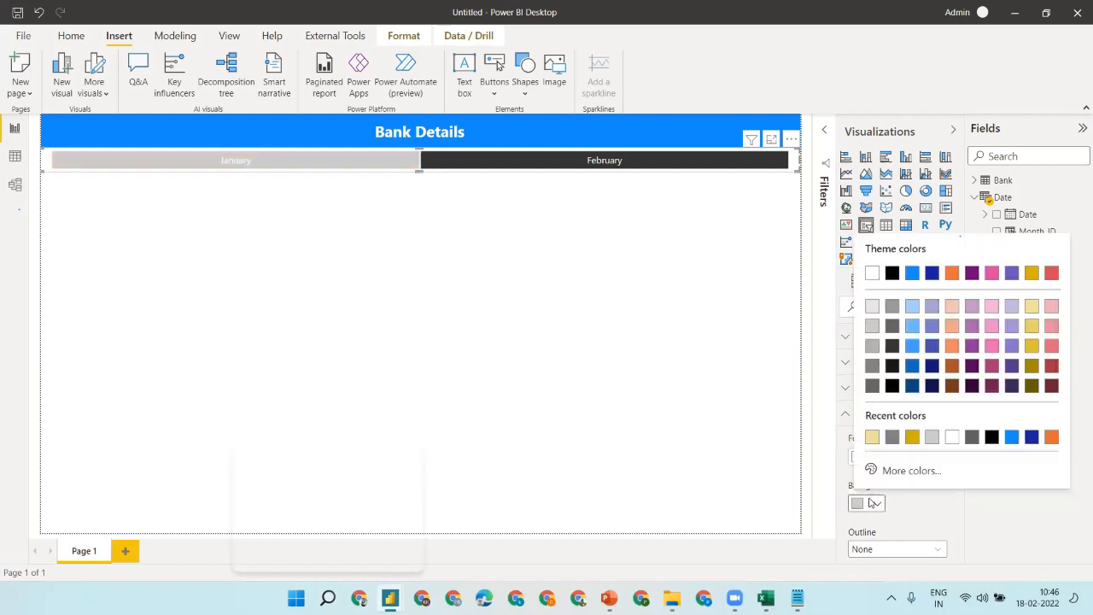
{"action": "left_click", "coordinate": [892, 325]}
- Preview the styled tiles by toggling the January and February filters on and off
{"action": "left_click", "coordinate": [457, 225]}
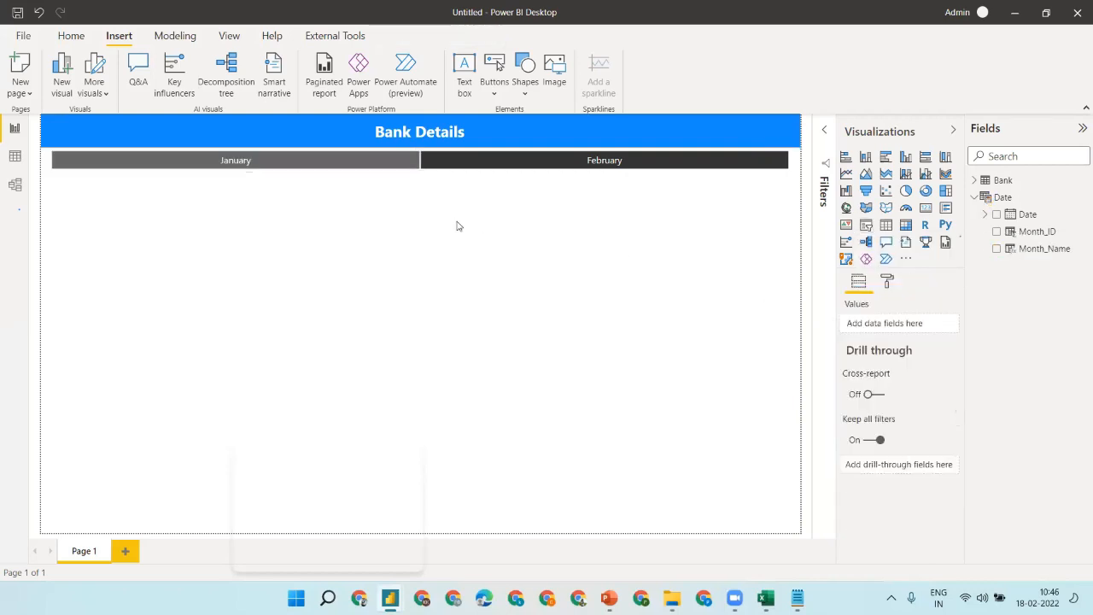
{"action": "left_click", "coordinate": [256, 159]}
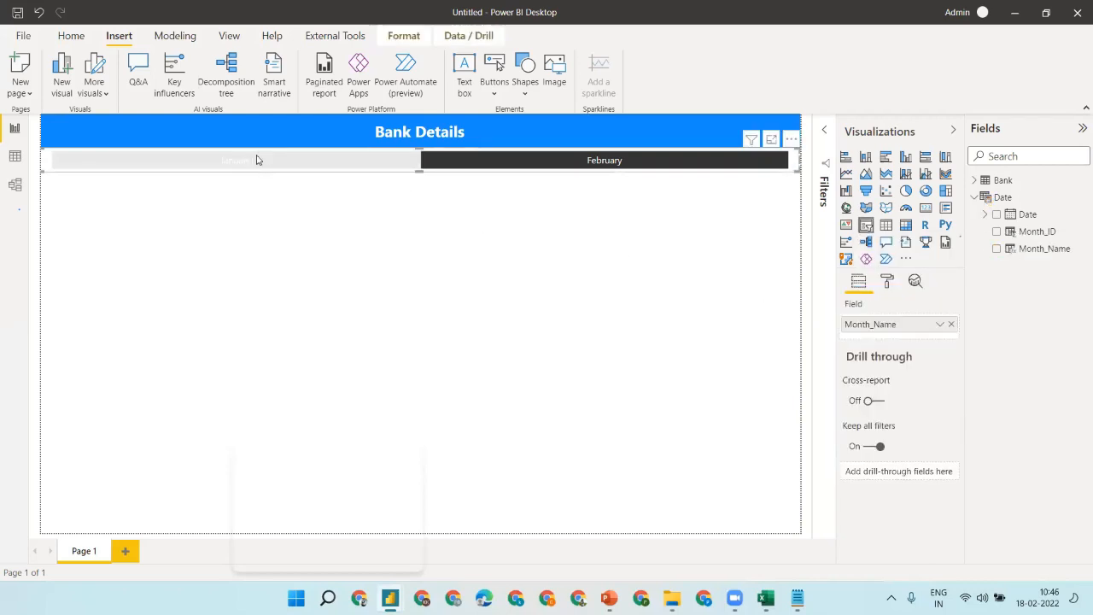
{"action": "left_click", "coordinate": [491, 255]}
{"action": "left_click", "coordinate": [275, 162]}
{"action": "left_click", "coordinate": [526, 214]}
{"action": "left_click", "coordinate": [336, 167]}
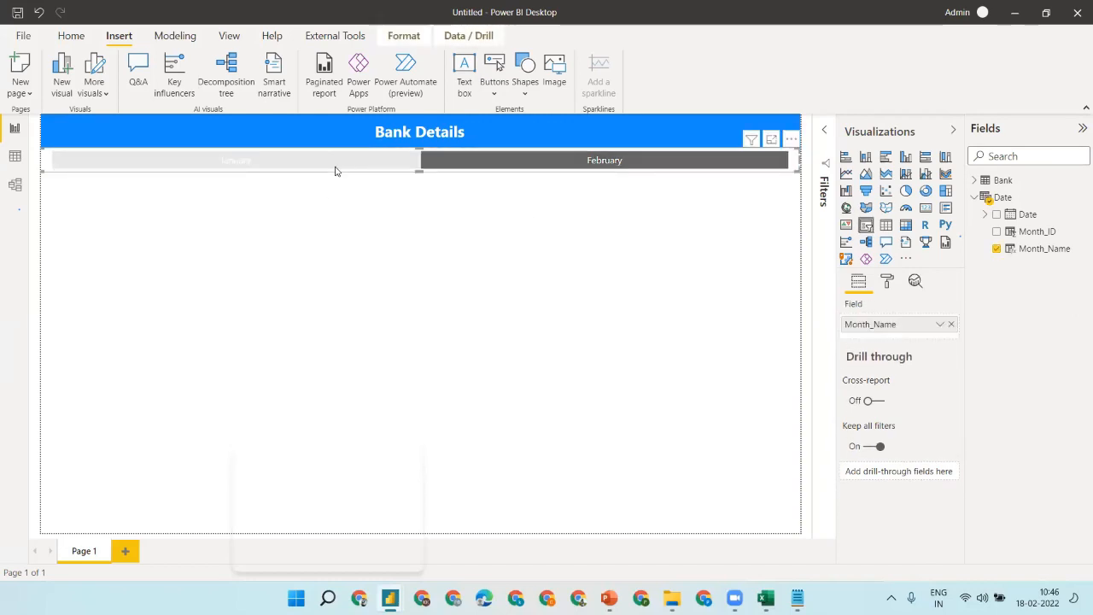
{"action": "left_click", "coordinate": [513, 159]}
{"action": "left_click", "coordinate": [373, 208]}
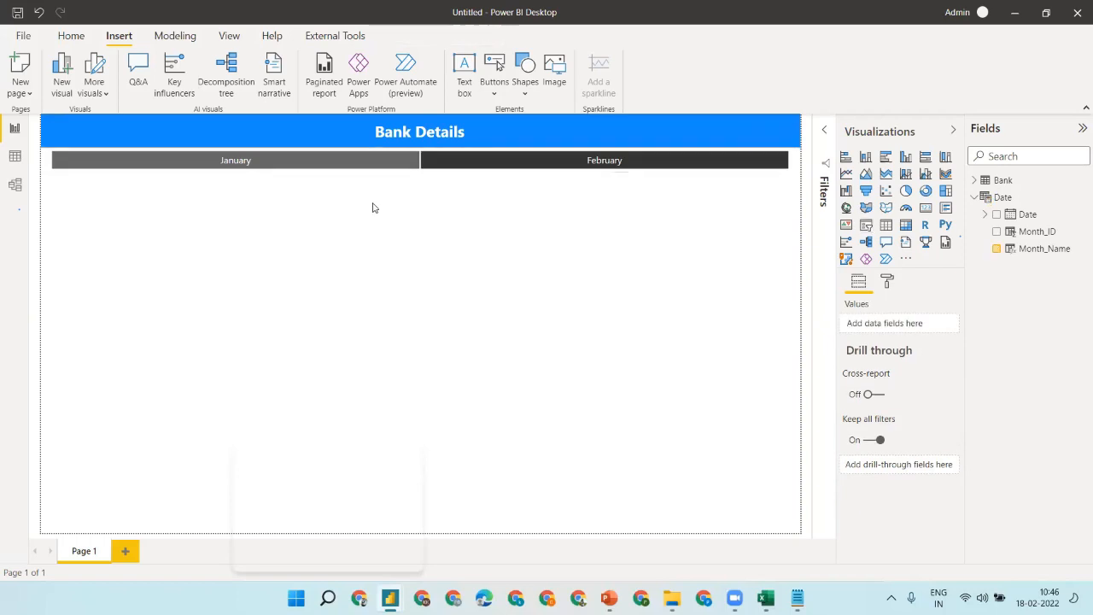
- Drag the month slicer's edge to make it slightly taller
{"action": "left_click", "coordinate": [452, 162]}
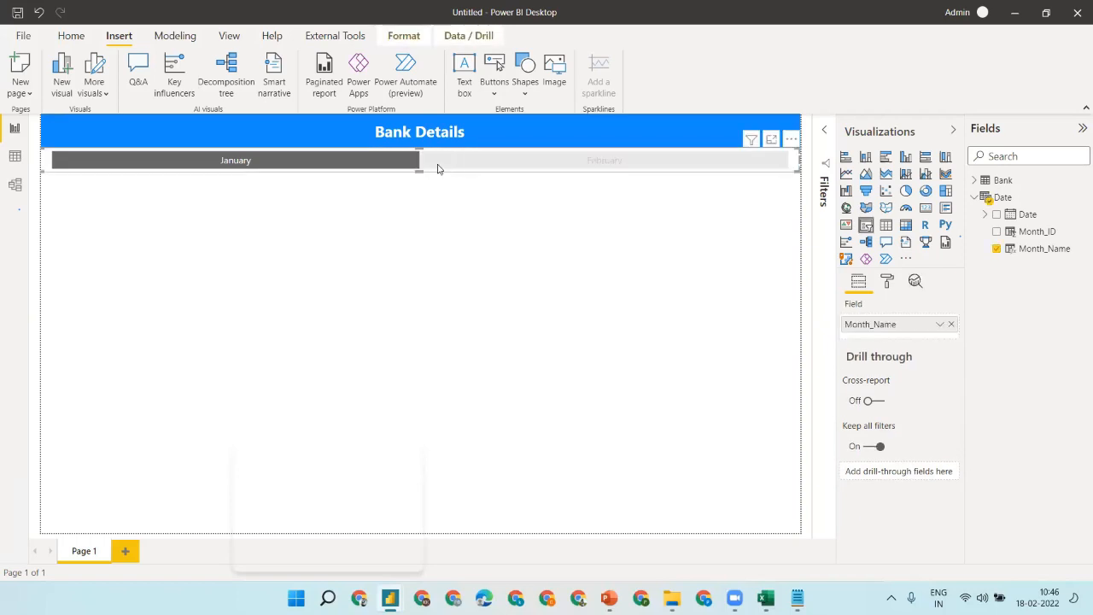
{"action": "left_click_drag", "start_coordinate": [419, 171], "coordinate": [417, 188]}
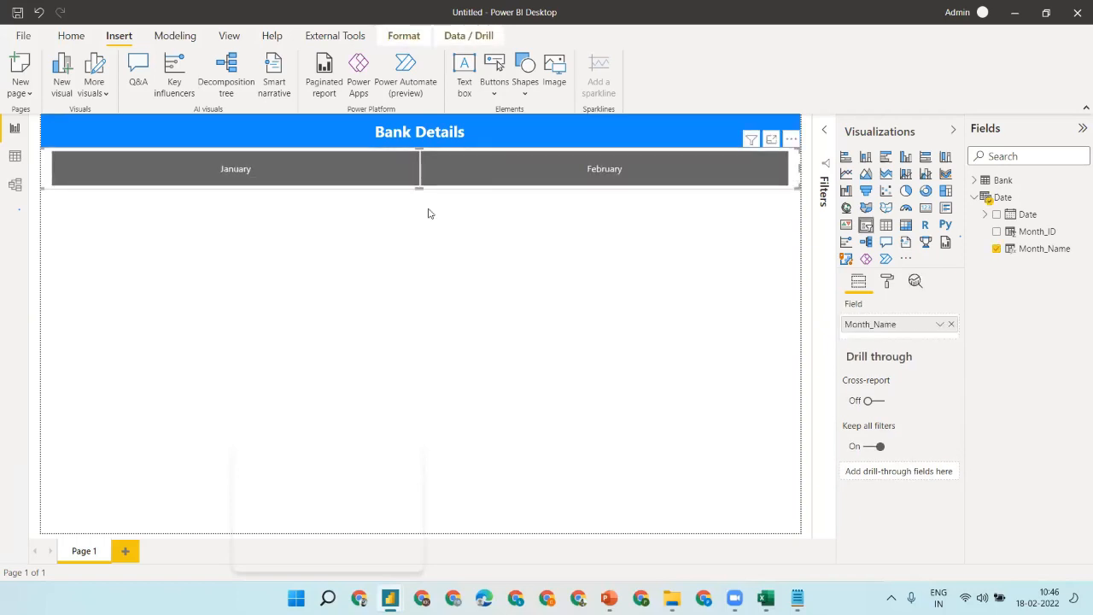
{"action": "left_click", "coordinate": [429, 214]}
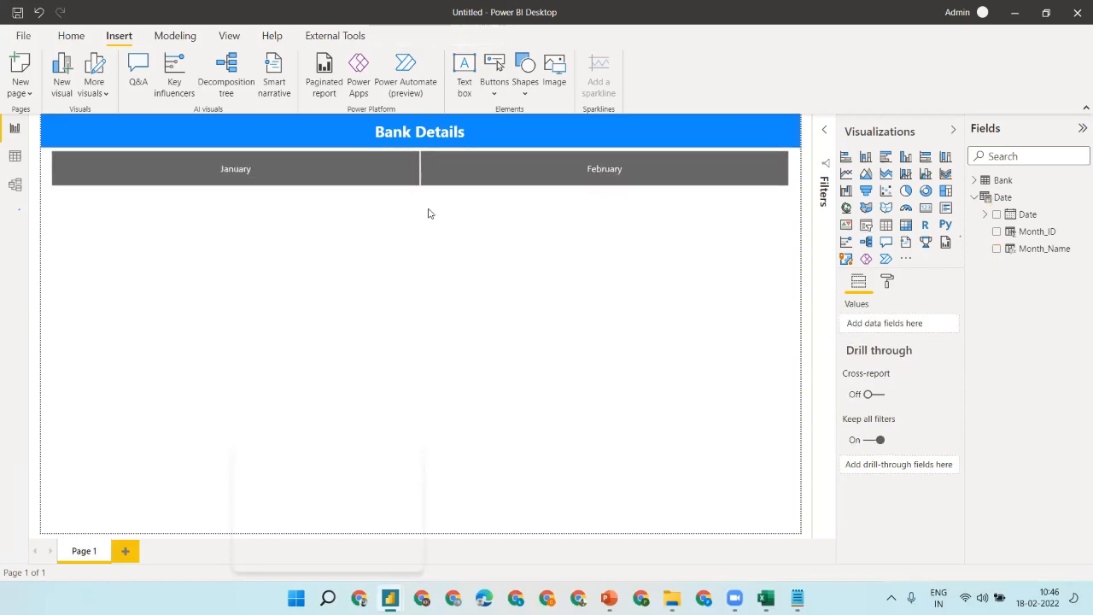
- Copy the month slicer below itself, empty its field, and open the Date table's data
{"action": "left_click", "coordinate": [335, 188]}
{"action": "left_click_drag", "start_coordinate": [334, 188], "coordinate": [336, 231]}
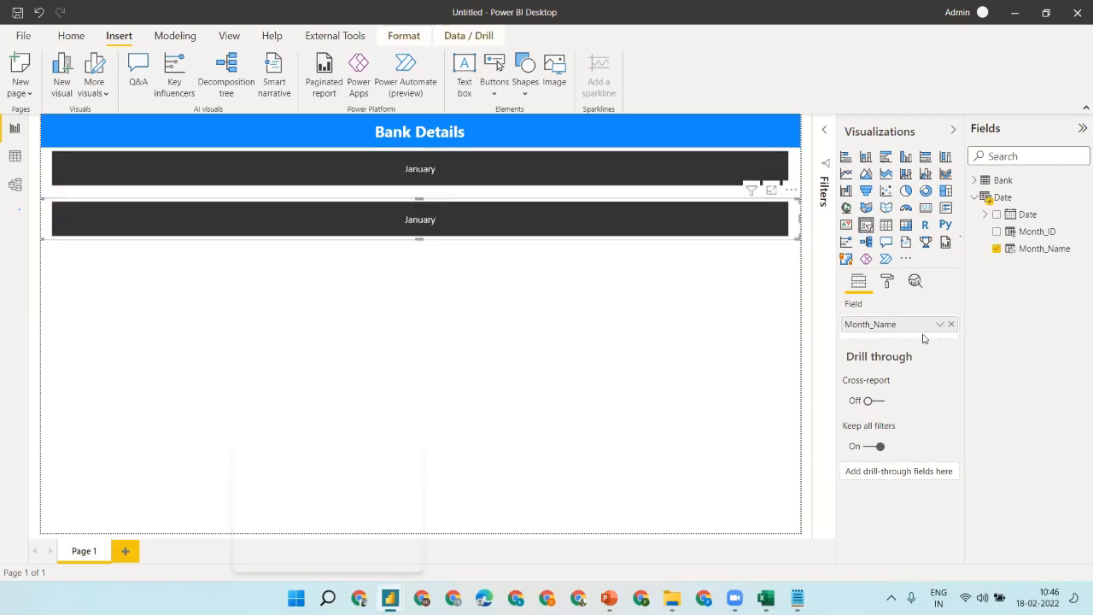
{"action": "left_click", "coordinate": [951, 326]}
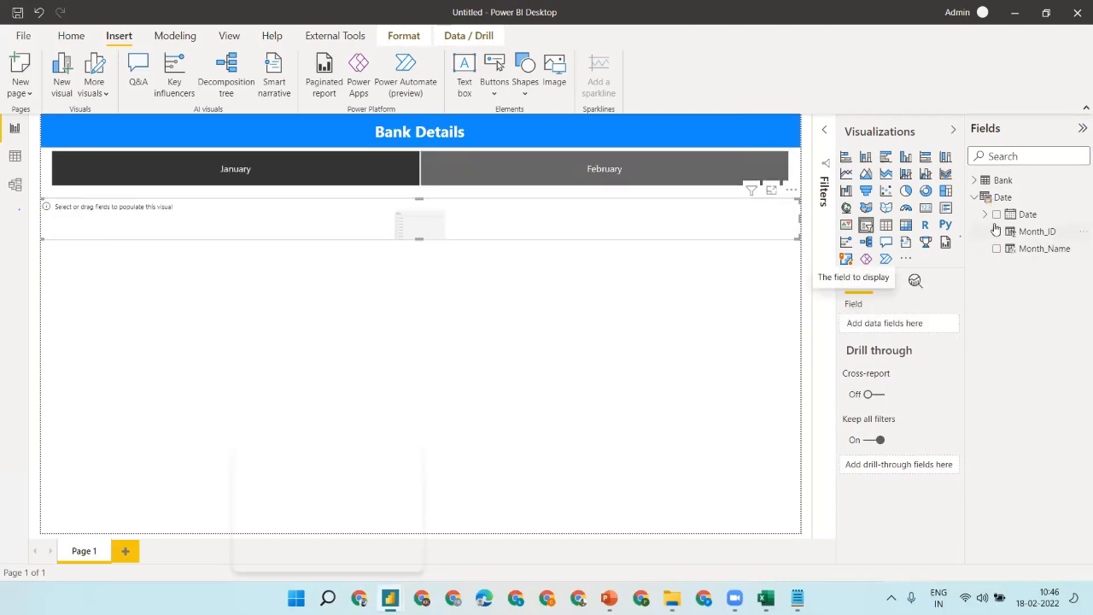
{"action": "left_click", "coordinate": [14, 155]}
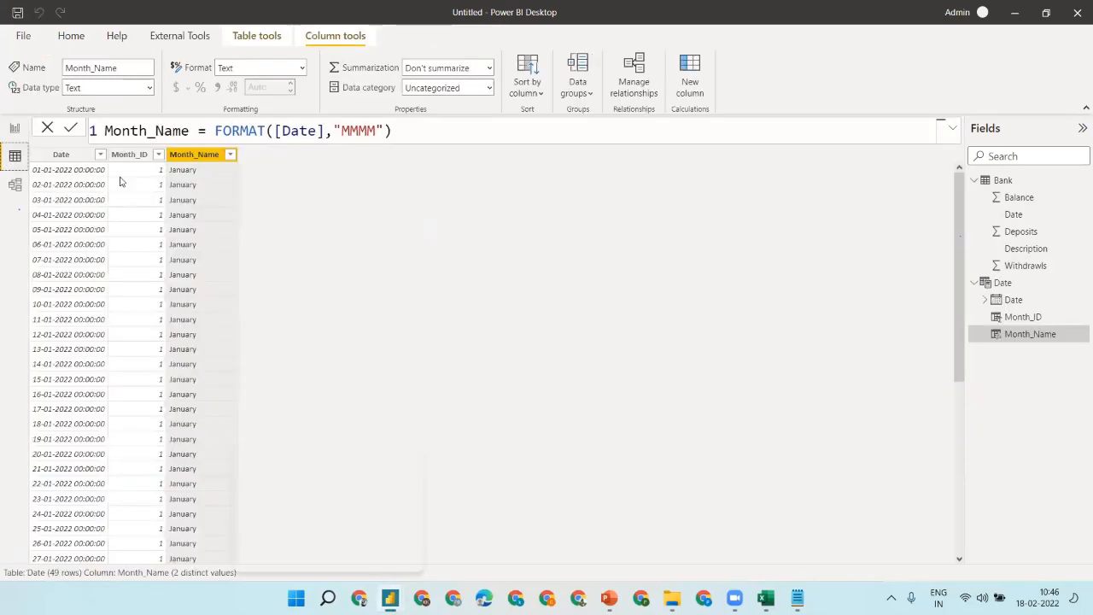
- Create the calculated column Dayid = DAY([Date]) in the Date table, then go back to the report
{"action": "left_click", "coordinate": [689, 65]}
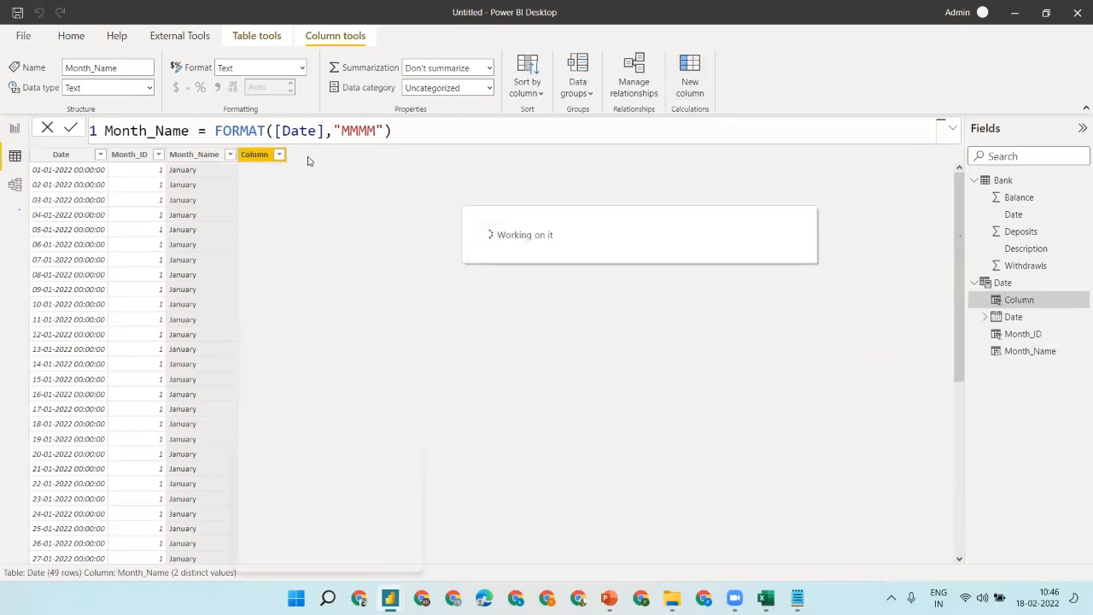
{"action": "type", "text": "Da"}
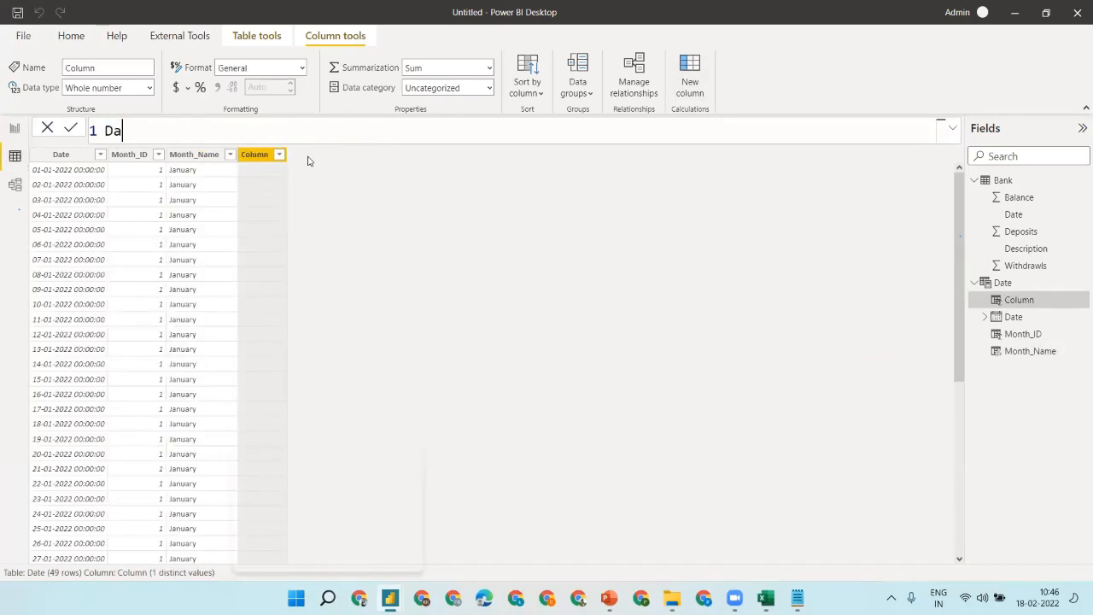
{"action": "type", "text": "yid"}
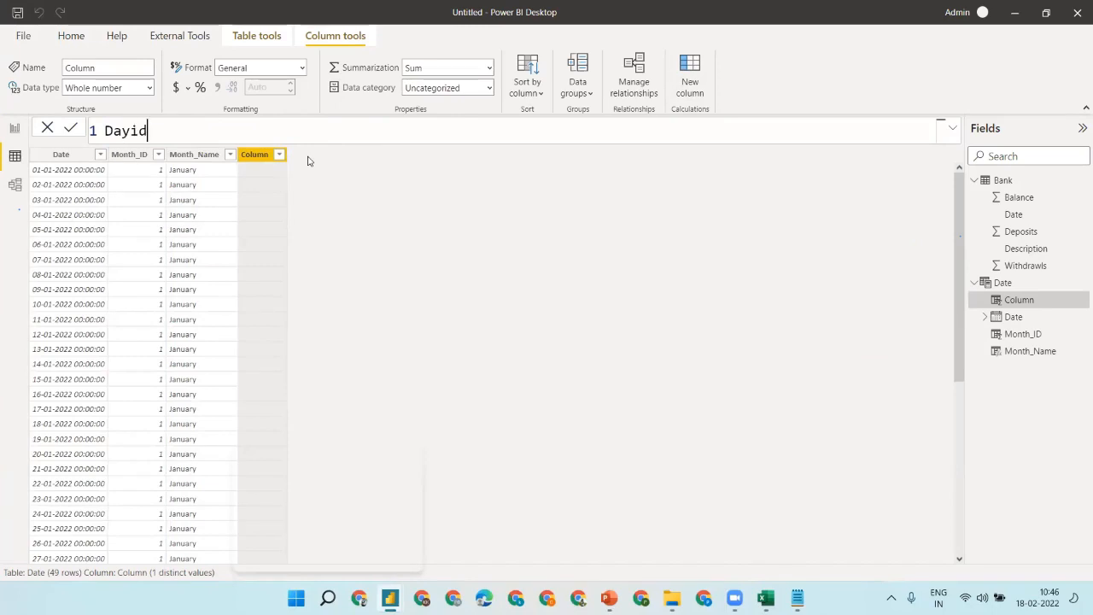
{"action": "type", "text": "=day"}
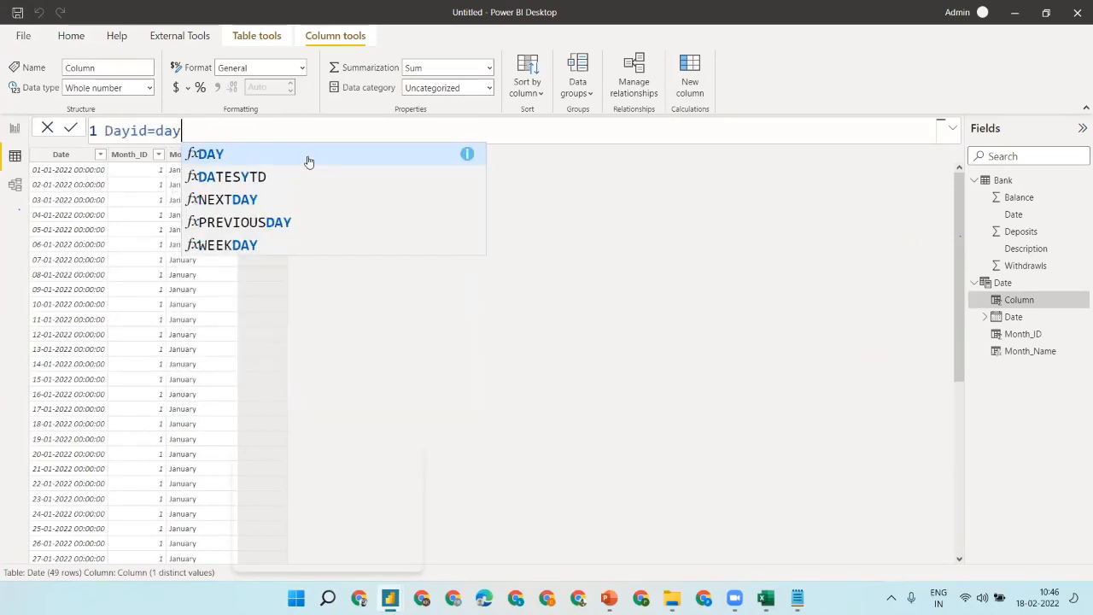
{"action": "key", "text": "Tab"}
{"action": "type", "text": "[d"}
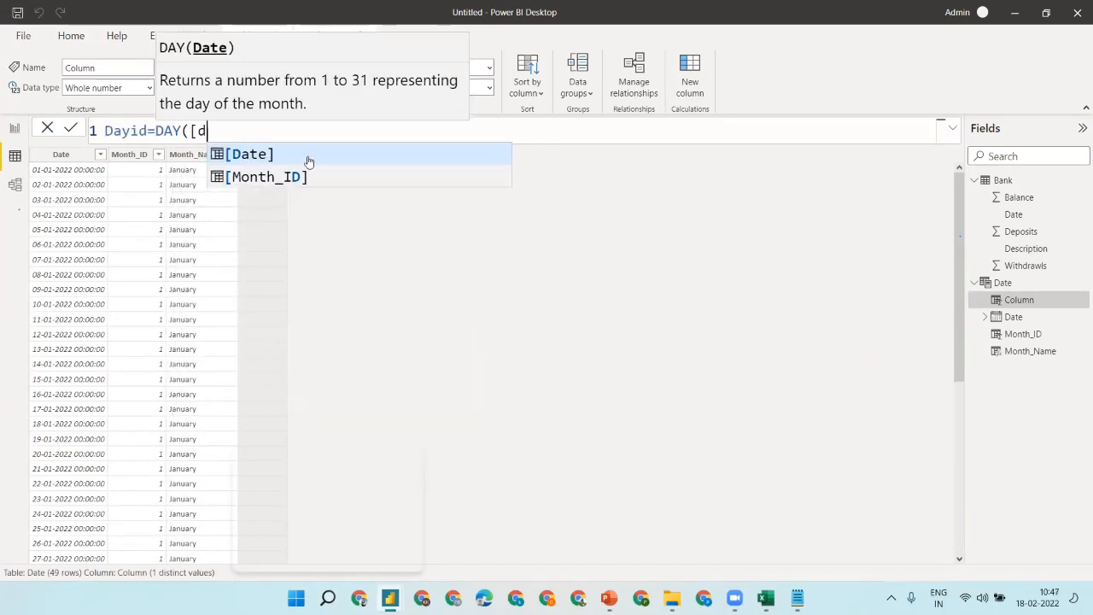
{"action": "key", "text": "Tab"}
{"action": "type", "text": ")"}
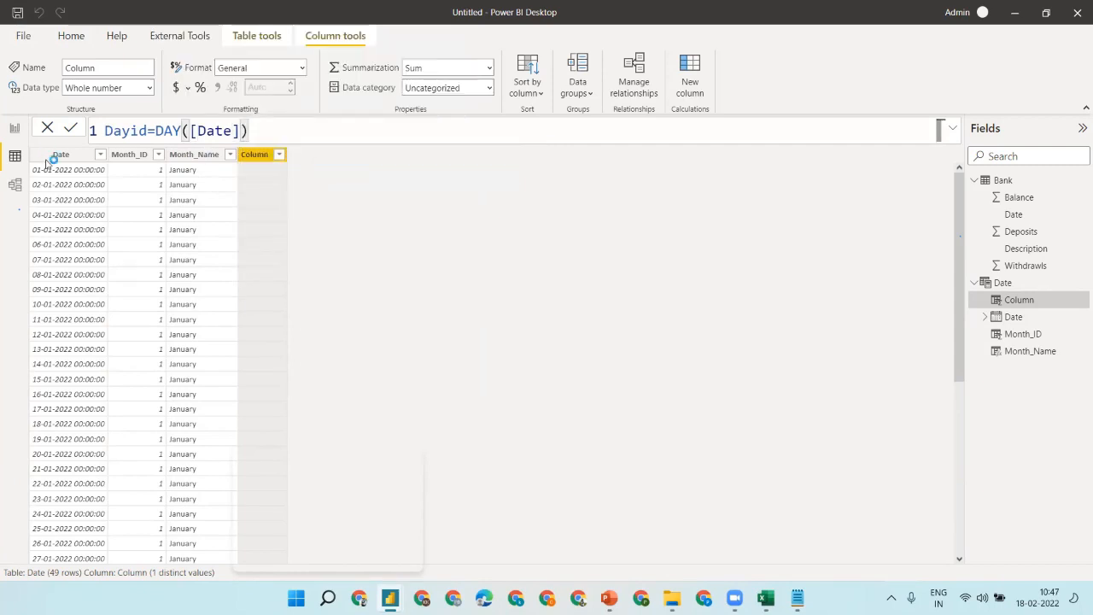
{"action": "key", "text": "Return"}
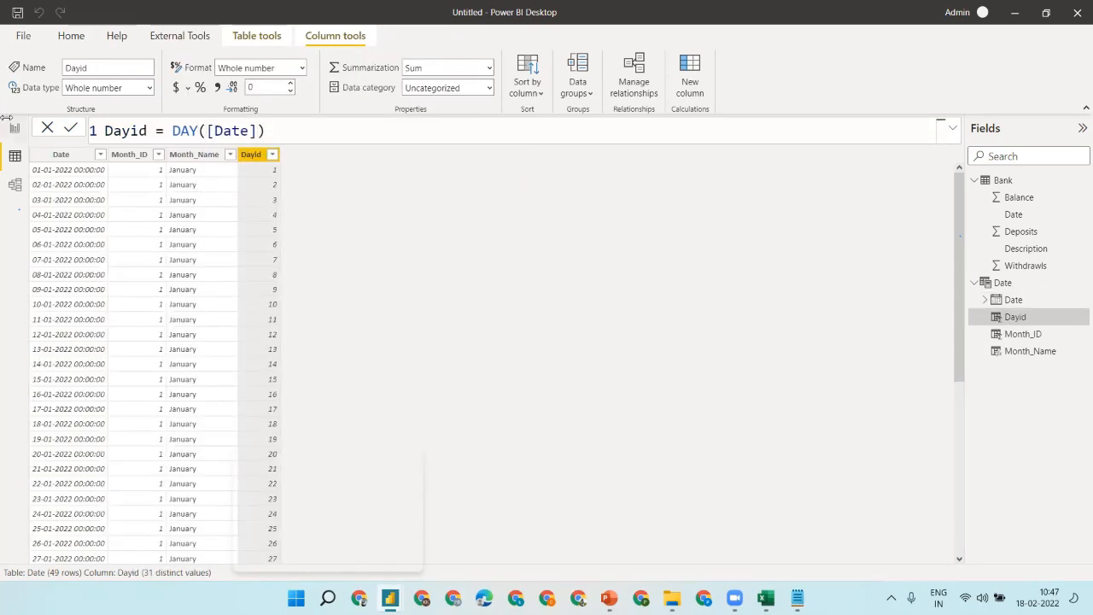
{"action": "left_click", "coordinate": [14, 128]}
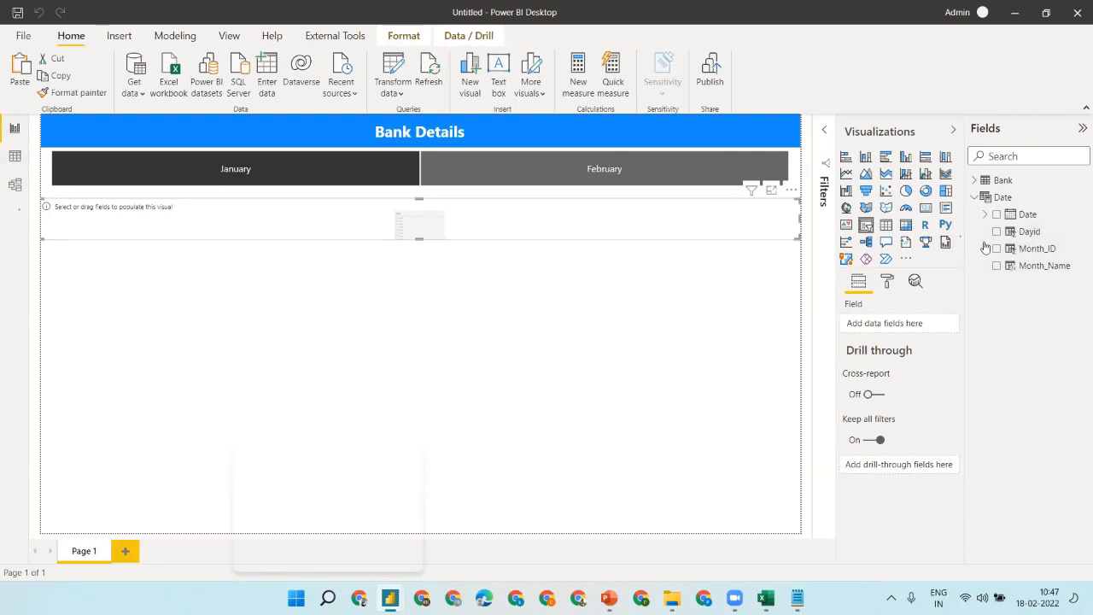
- Put Dayid in the empty slicer, raise it slightly, and test day 20 and January cross-filtering
{"action": "left_click", "coordinate": [995, 232]}
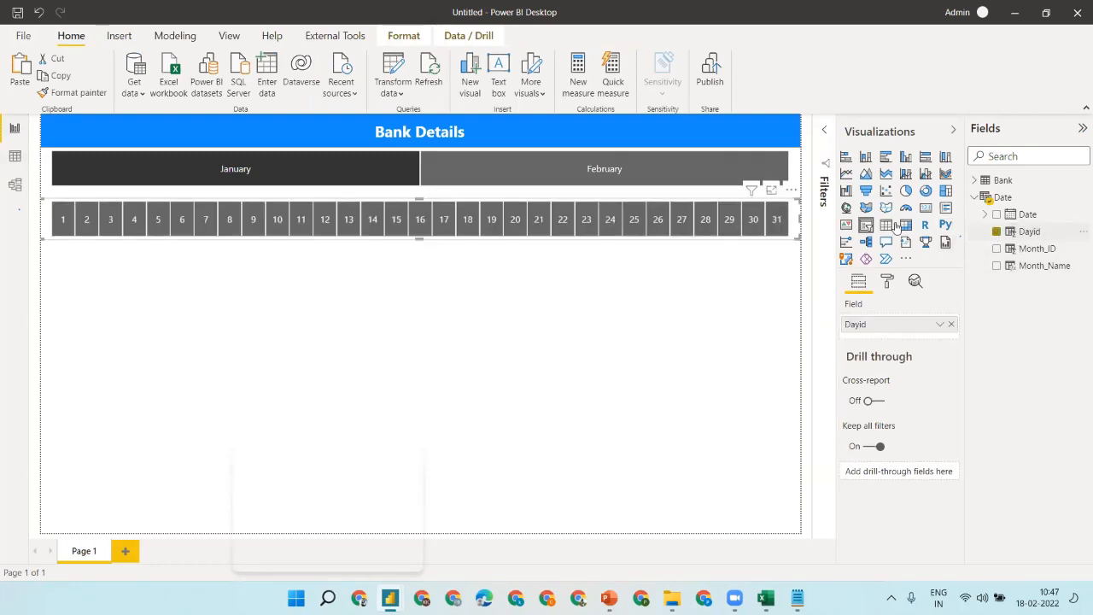
{"action": "left_click_drag", "start_coordinate": [523, 210], "coordinate": [523, 201]}
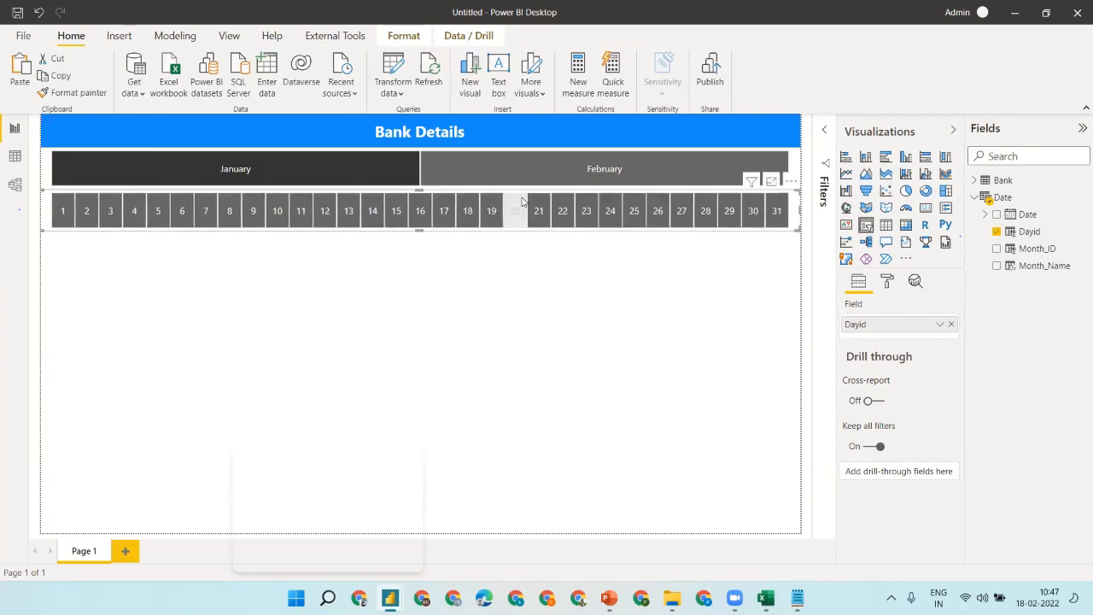
{"action": "left_click", "coordinate": [517, 210]}
{"action": "left_click", "coordinate": [509, 210]}
{"action": "left_click", "coordinate": [544, 298]}
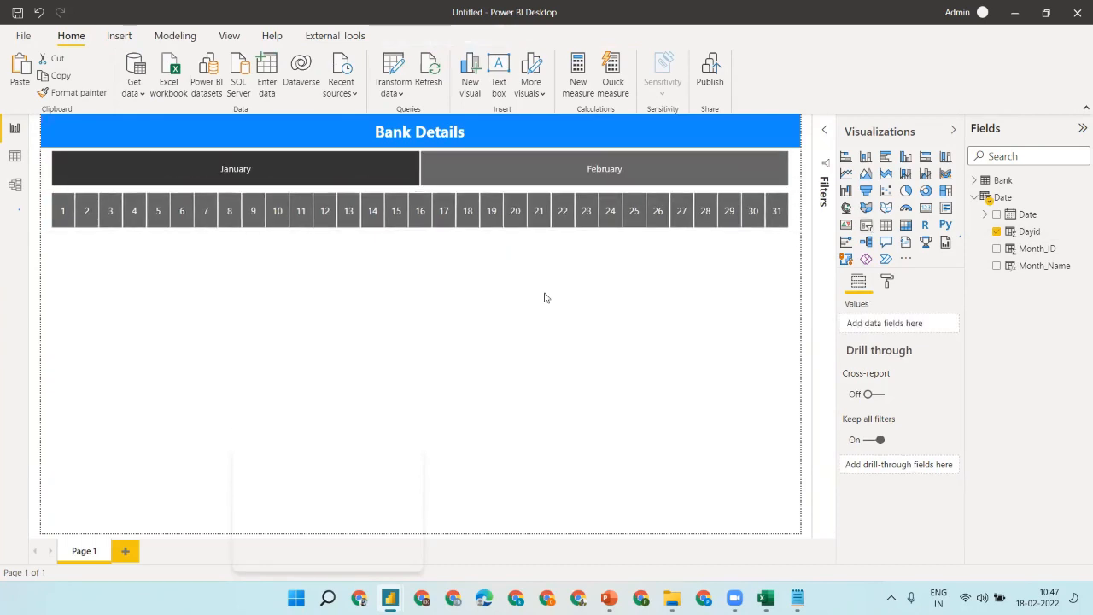
{"action": "left_click", "coordinate": [273, 171]}
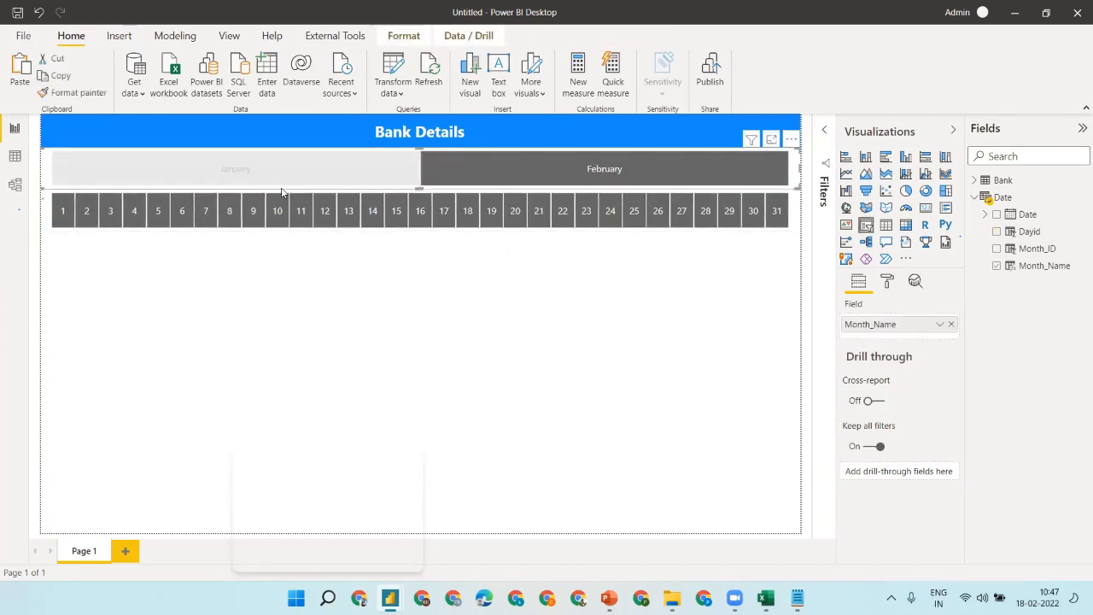
{"action": "left_click", "coordinate": [328, 168]}
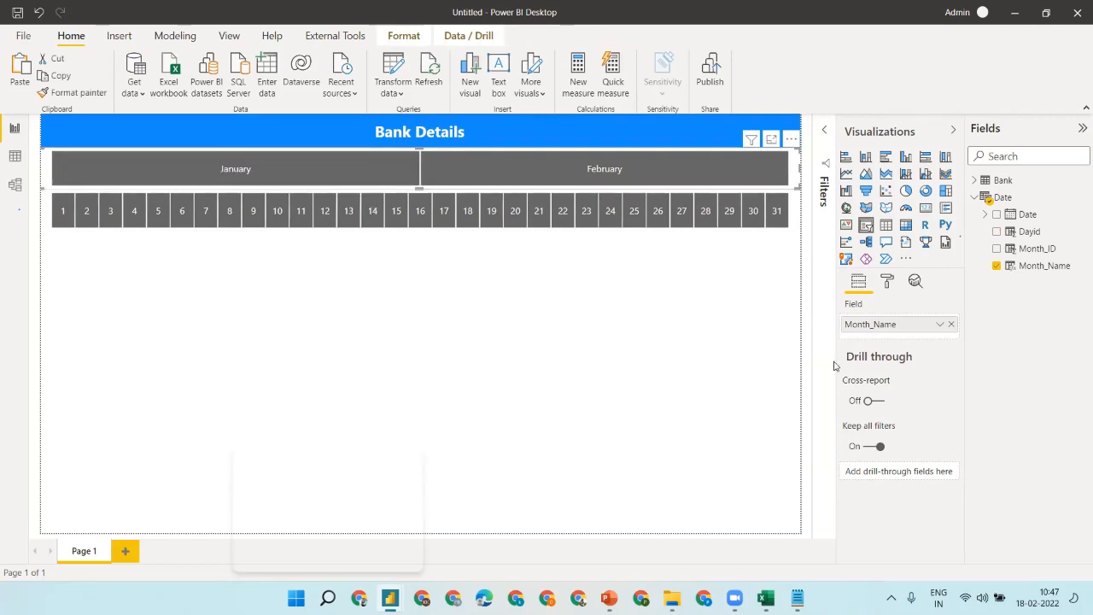
- Reset the month slicer's items, then give them a dark grey background and white 18 pt text
{"action": "left_click", "coordinate": [888, 282]}
{"action": "left_click", "coordinate": [911, 414]}
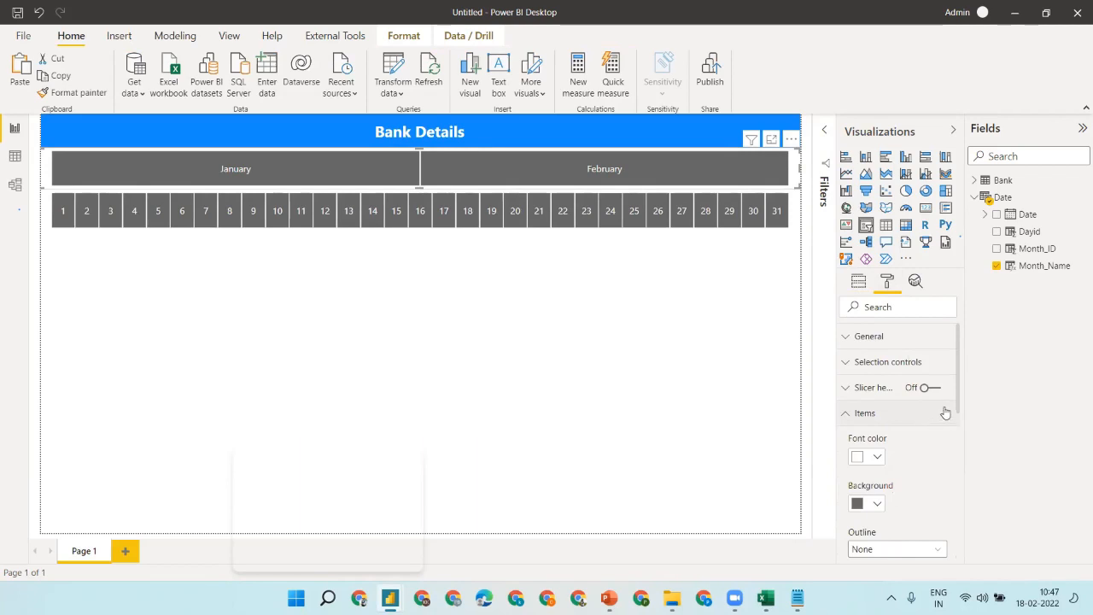
{"action": "left_click_drag", "start_coordinate": [957, 400], "coordinate": [965, 533]}
{"action": "left_click", "coordinate": [921, 452]}
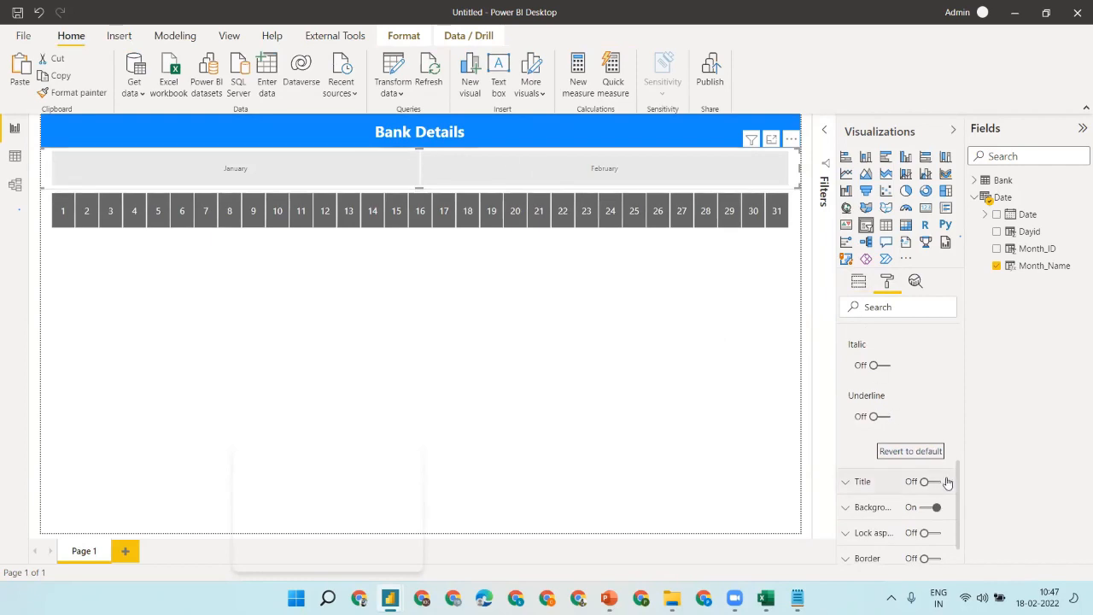
{"action": "left_click_drag", "start_coordinate": [958, 493], "coordinate": [955, 398]}
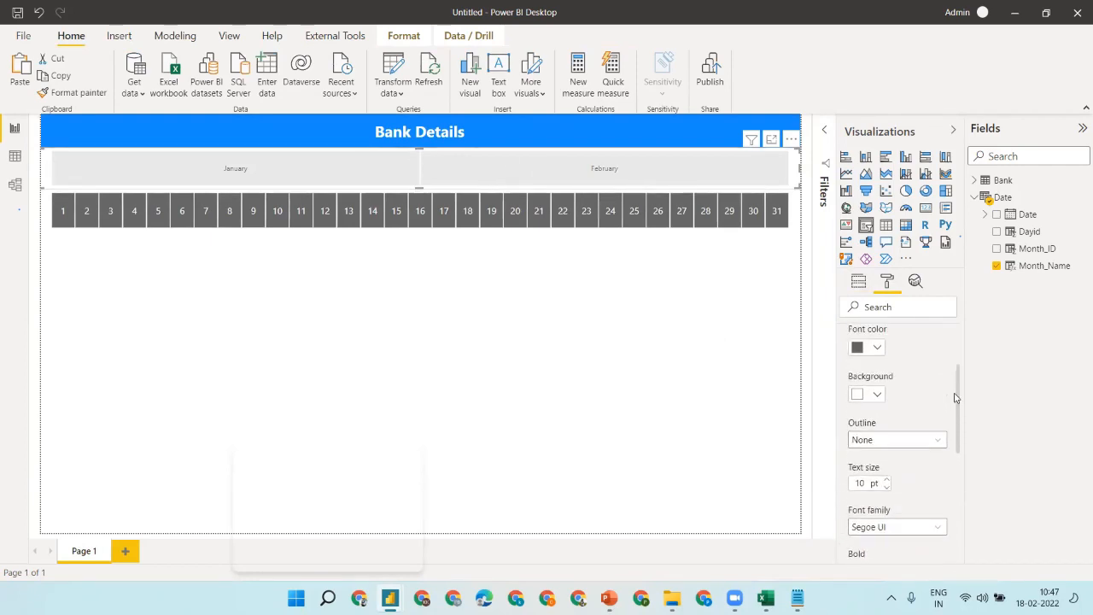
{"action": "left_click", "coordinate": [866, 396]}
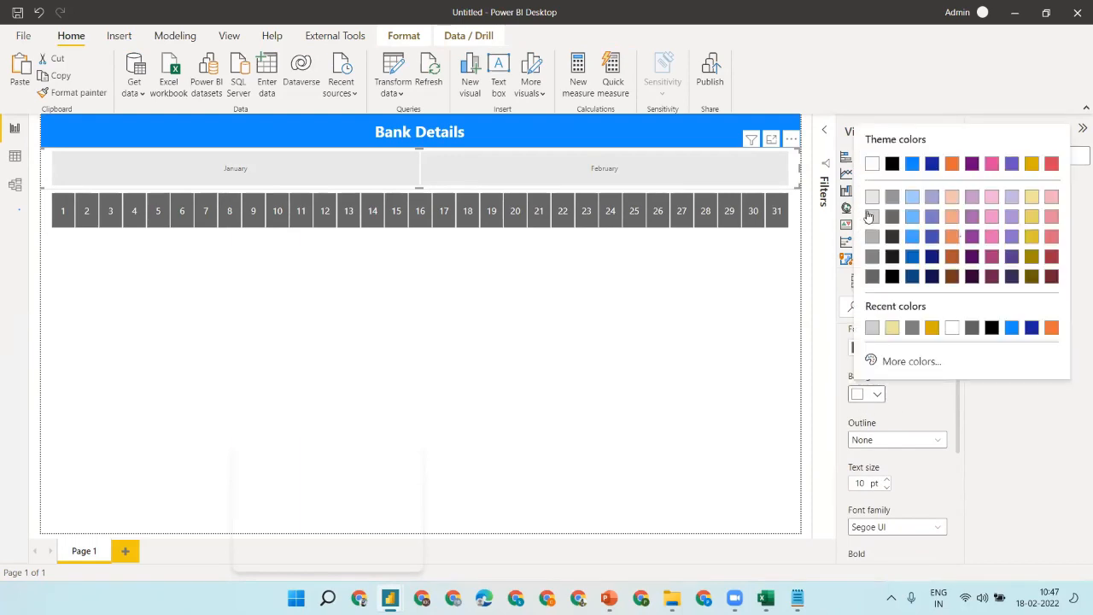
{"action": "left_click", "coordinate": [873, 277]}
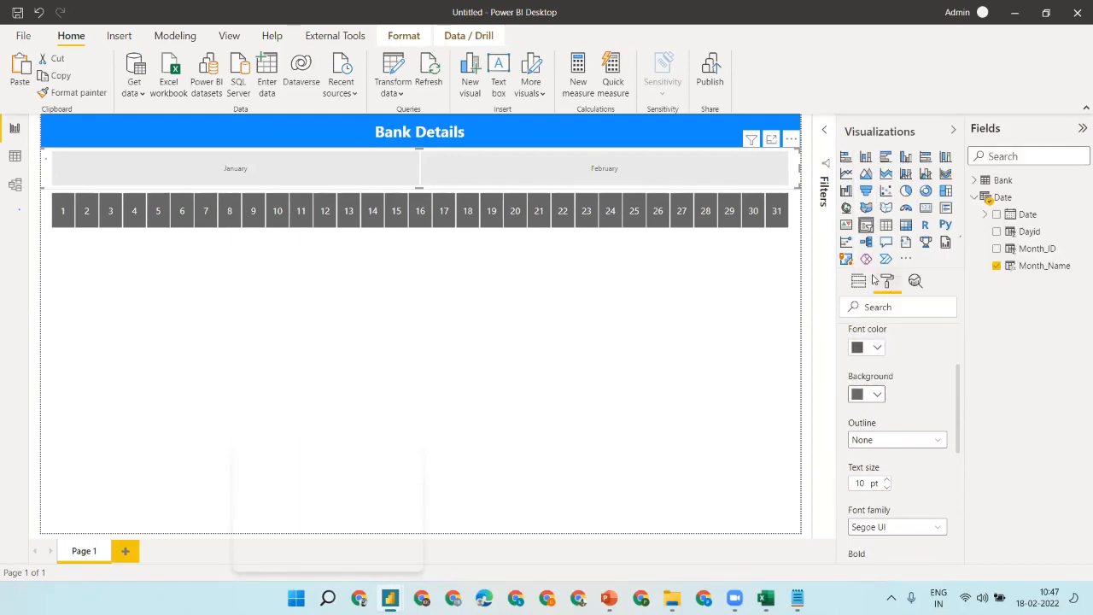
{"action": "left_click", "coordinate": [858, 350]}
{"action": "left_click", "coordinate": [872, 117]}
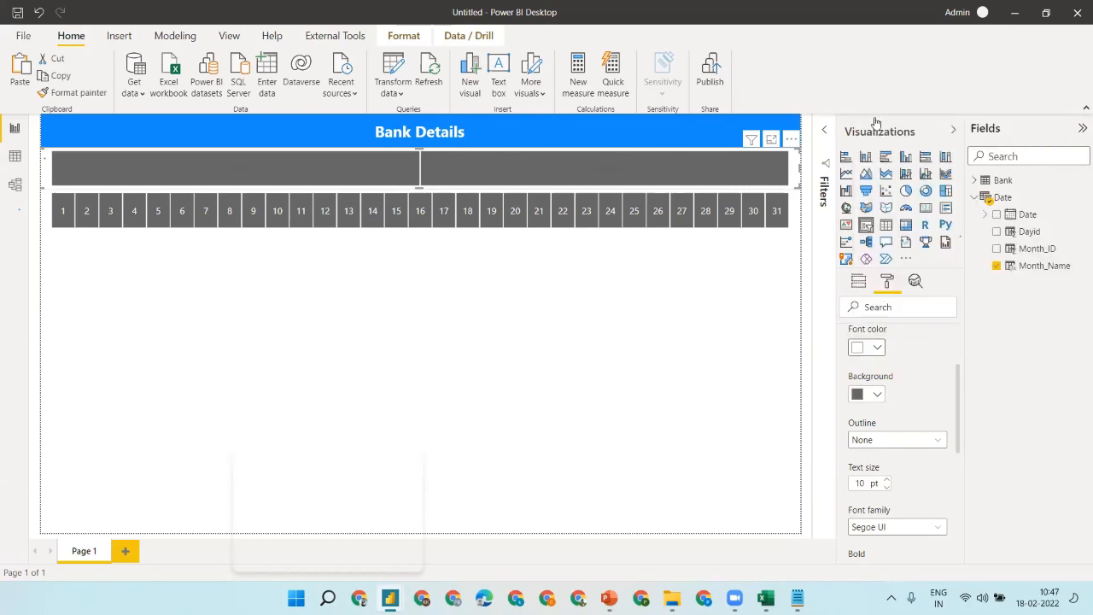
{"action": "left_click", "coordinate": [886, 483]}
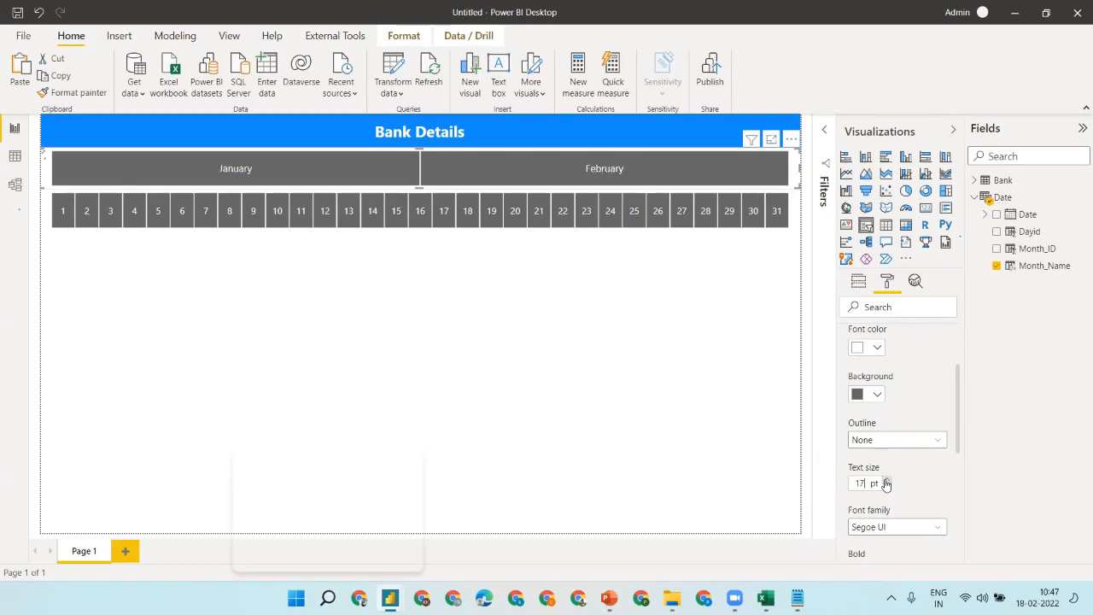
{"action": "left_click", "coordinate": [886, 481]}
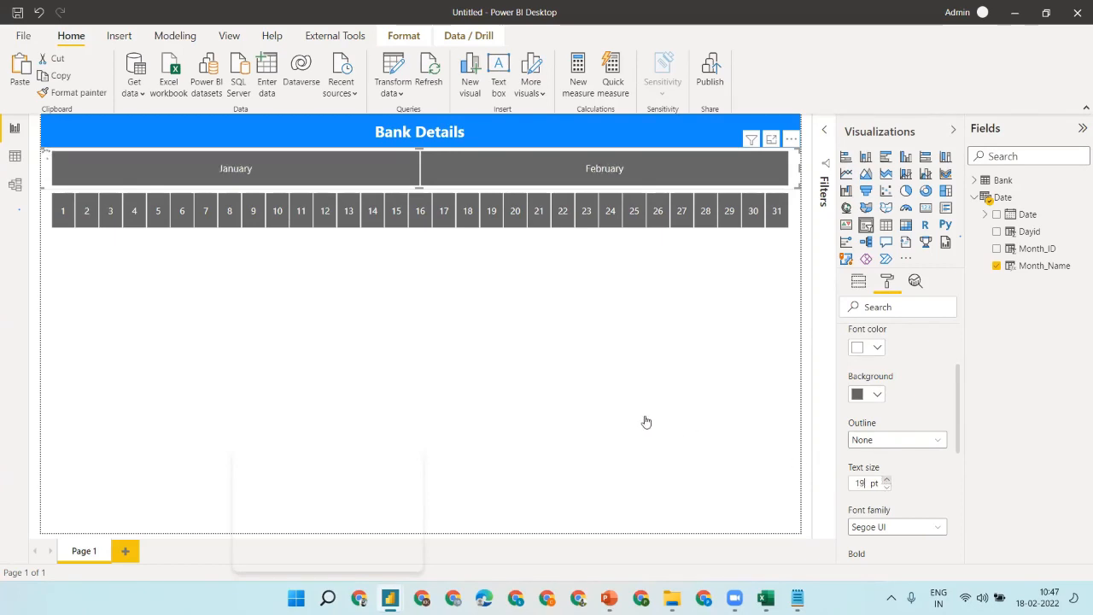
{"action": "left_click", "coordinate": [625, 278]}
- Copy the month slicer's styling onto the day slicer with Format painter and add an empty card
{"action": "left_click", "coordinate": [229, 211]}
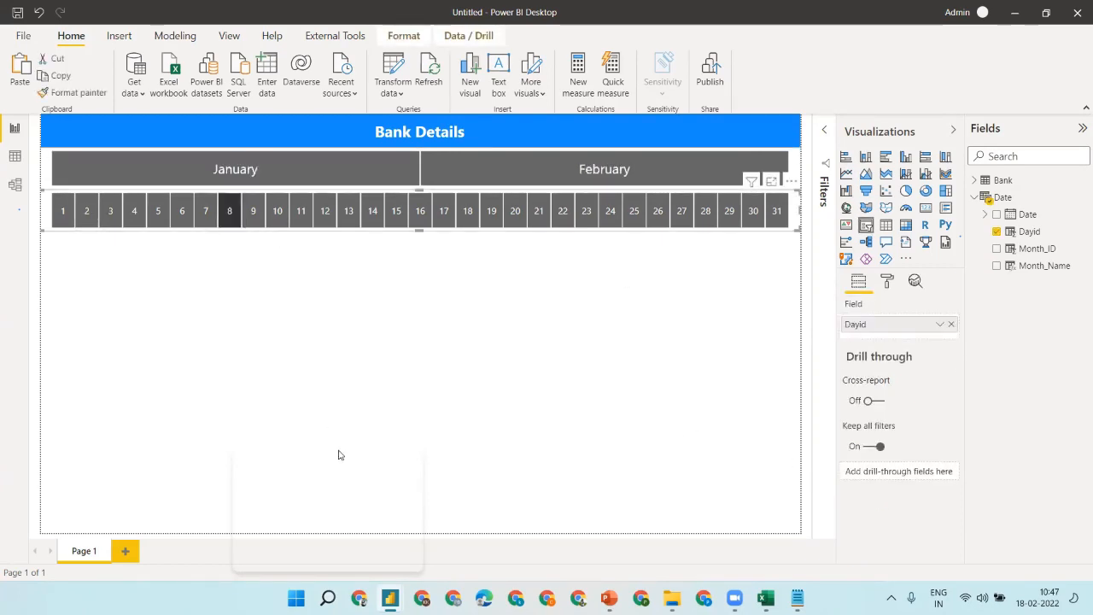
{"action": "left_click", "coordinate": [301, 210]}
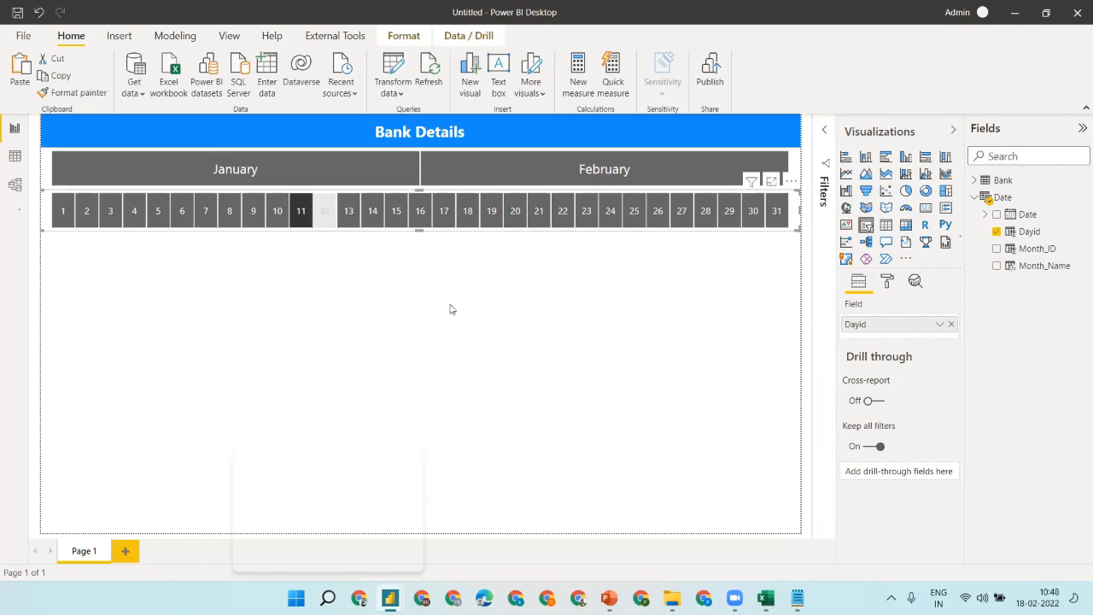
{"action": "left_click", "coordinate": [288, 165]}
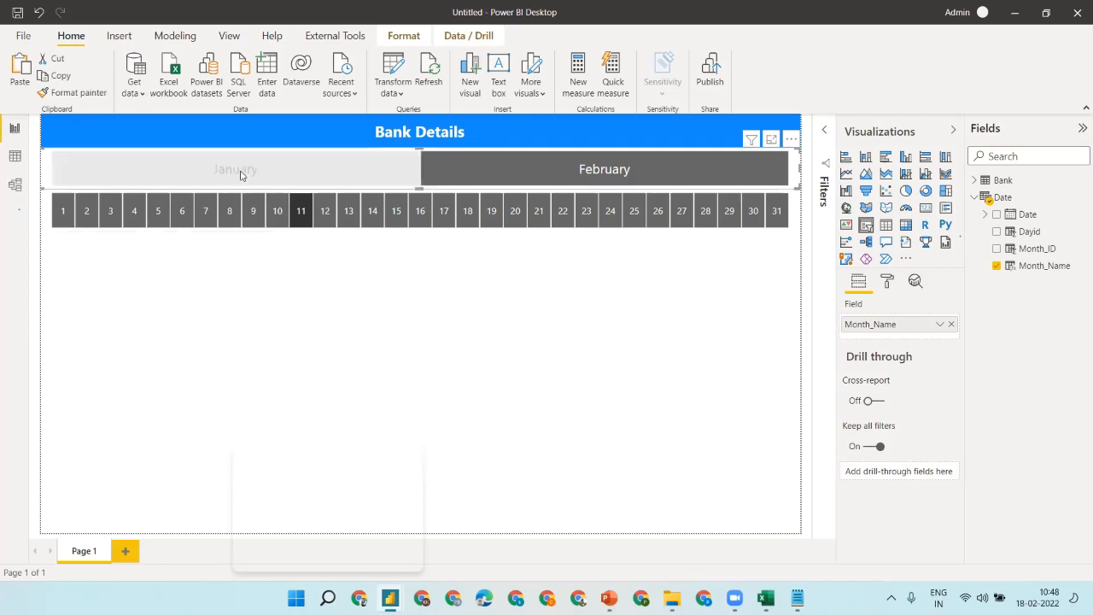
{"action": "left_click", "coordinate": [73, 92]}
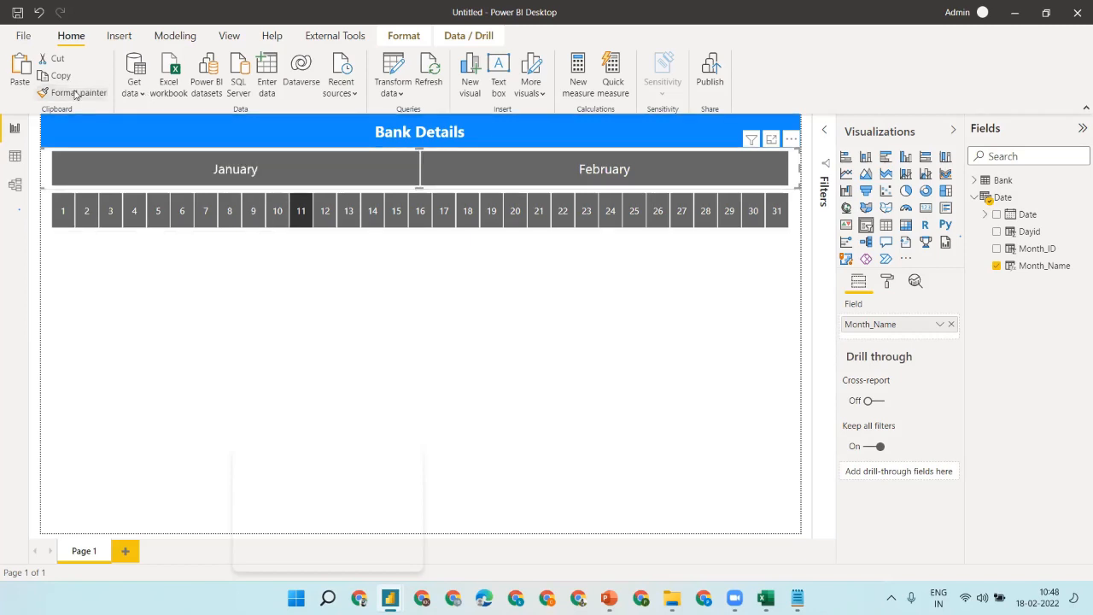
{"action": "left_click", "coordinate": [242, 215]}
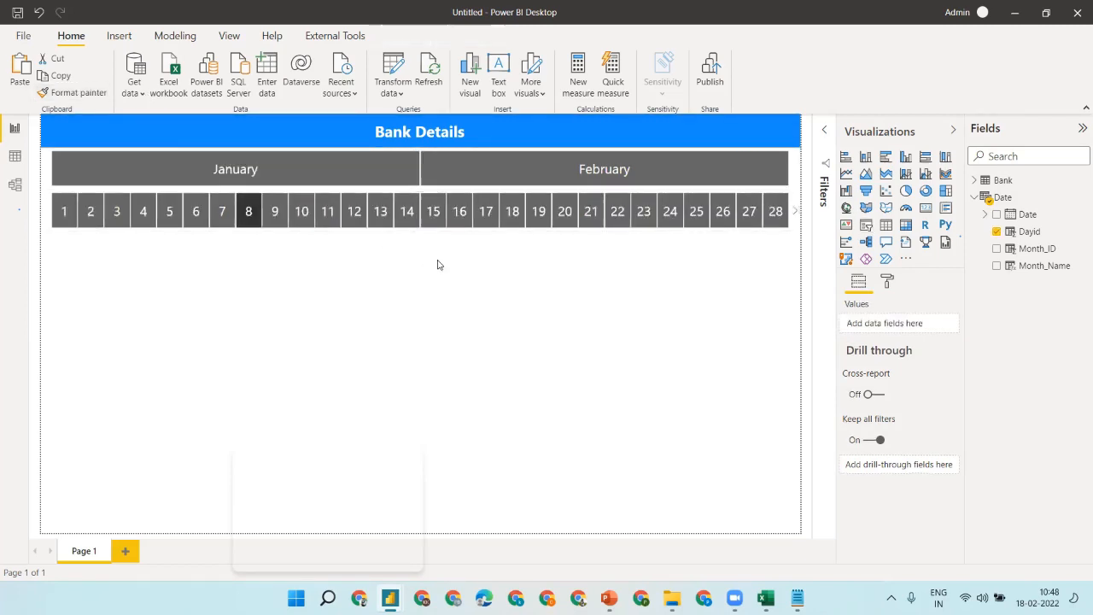
{"action": "left_click", "coordinate": [251, 301]}
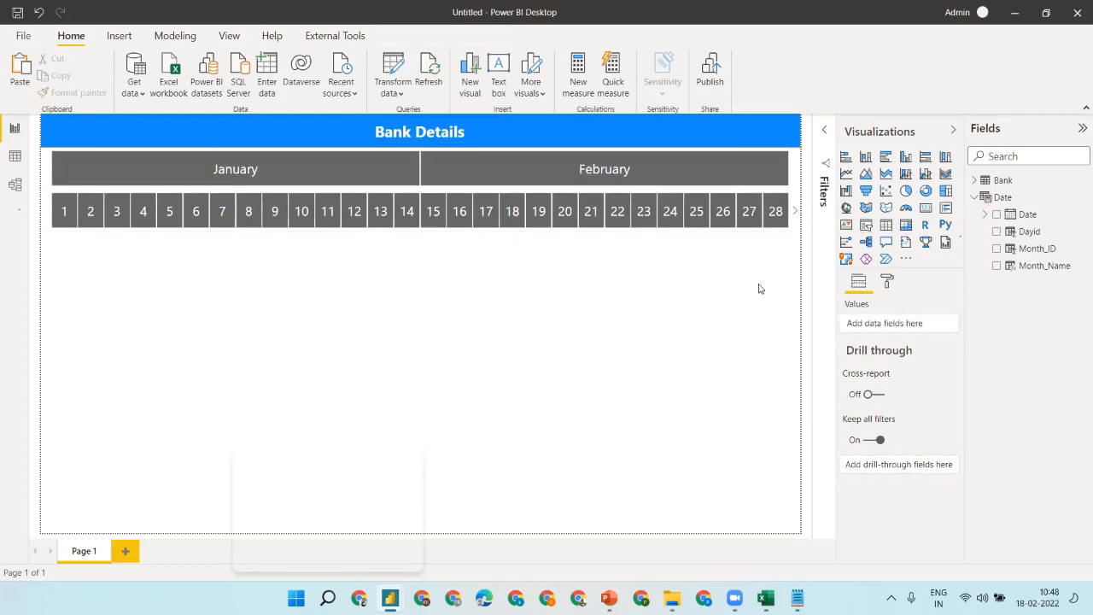
{"action": "left_click", "coordinate": [926, 209]}
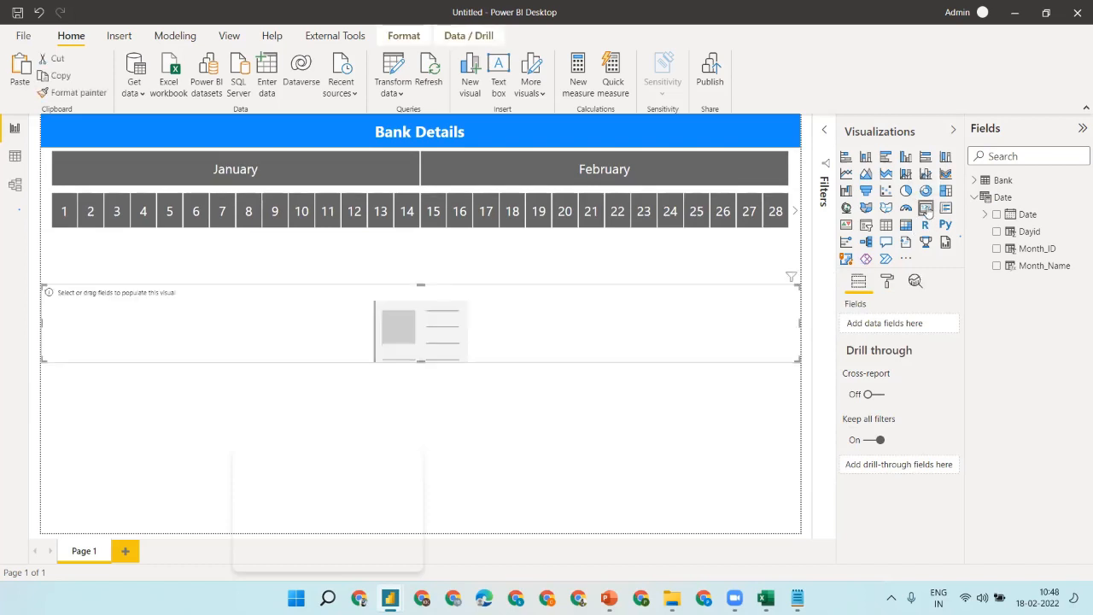
- Show total Bank Deposits on the card, shrink it, and move it just below the day slicer
{"action": "left_click", "coordinate": [975, 180]}
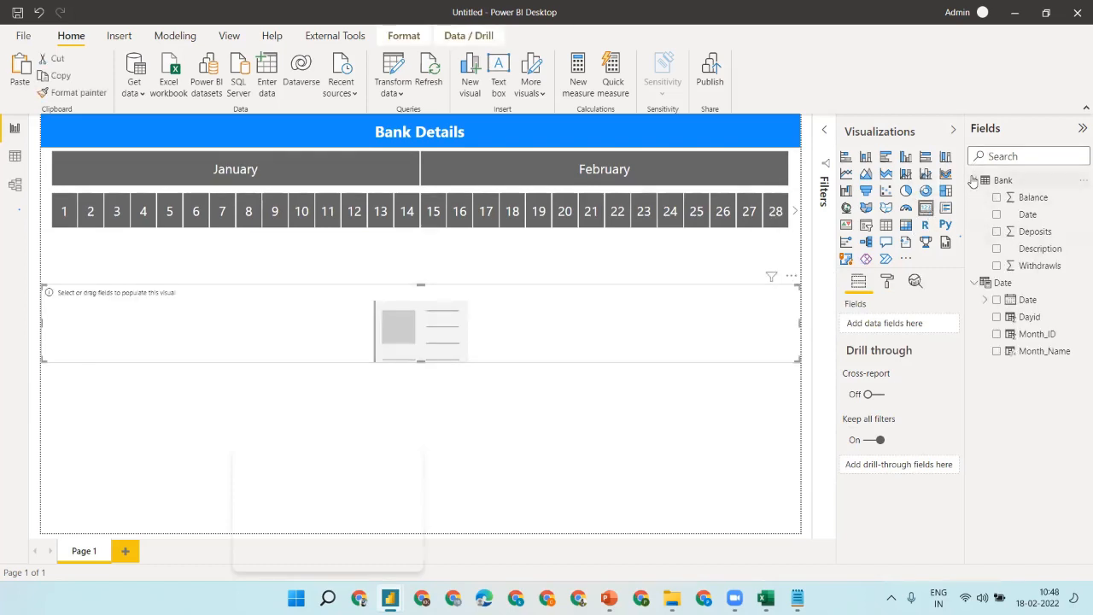
{"action": "left_click", "coordinate": [997, 232]}
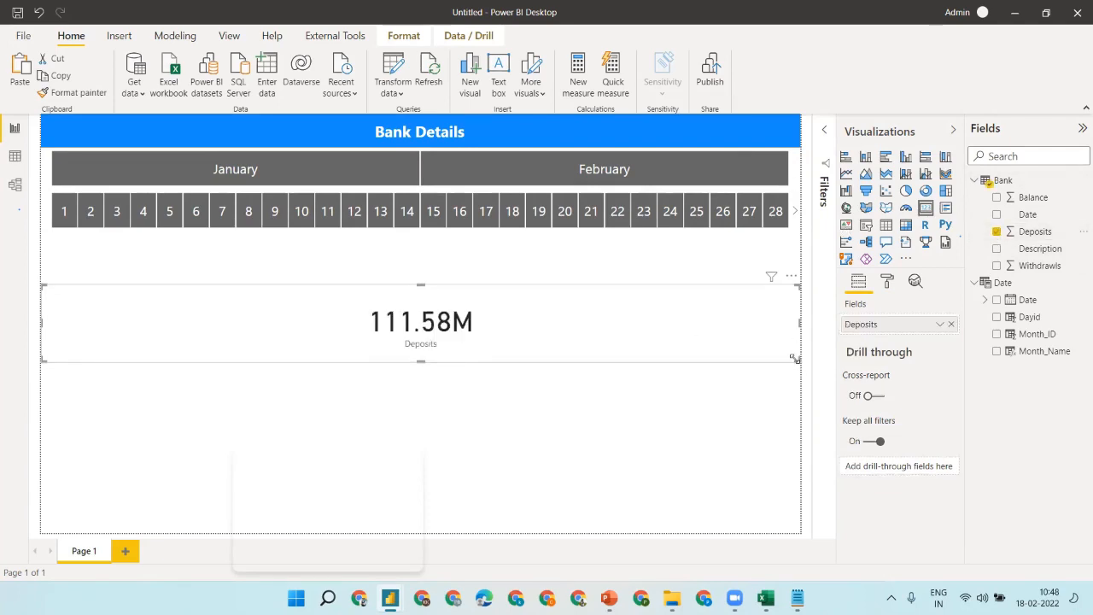
{"action": "left_click_drag", "start_coordinate": [794, 359], "coordinate": [437, 341]}
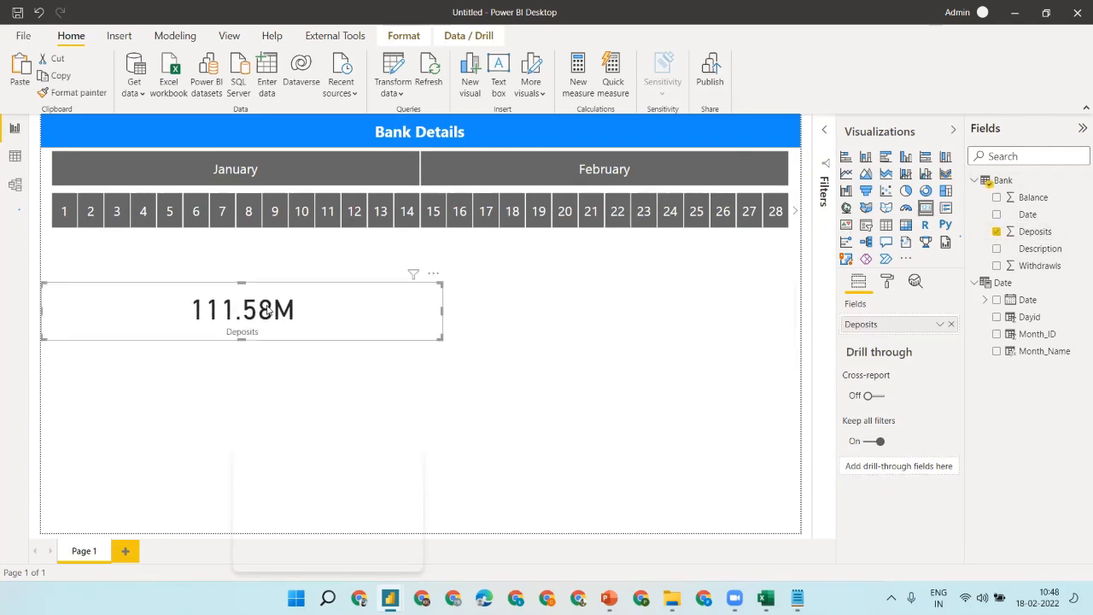
{"action": "left_click_drag", "start_coordinate": [267, 310], "coordinate": [265, 261]}
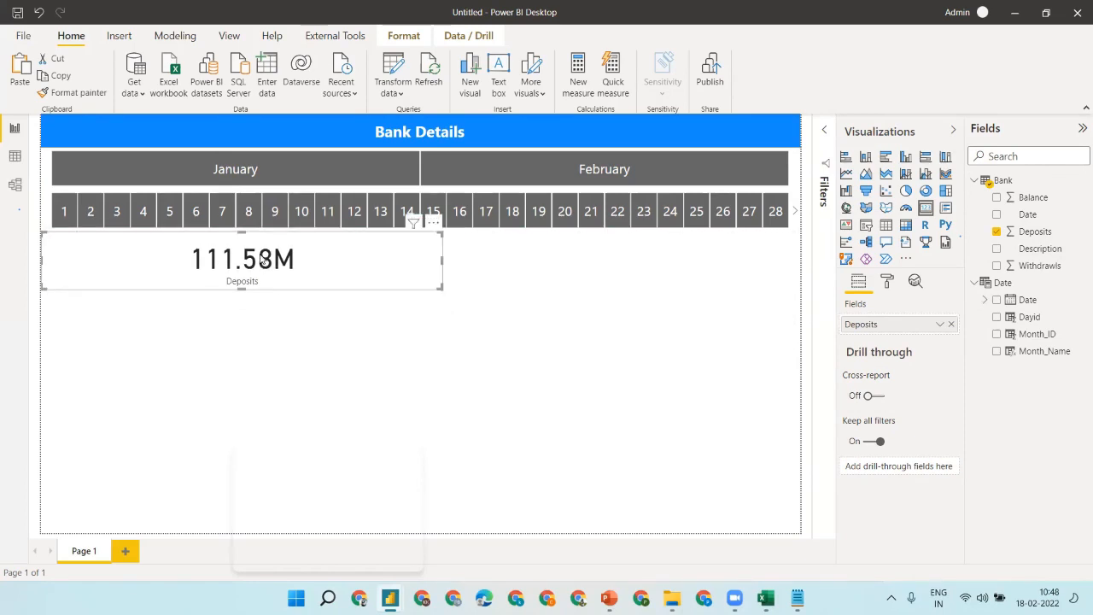
- Format the Deposits field as ₹ Bangla (India) currency and make the card narrower
{"action": "left_click", "coordinate": [1036, 231]}
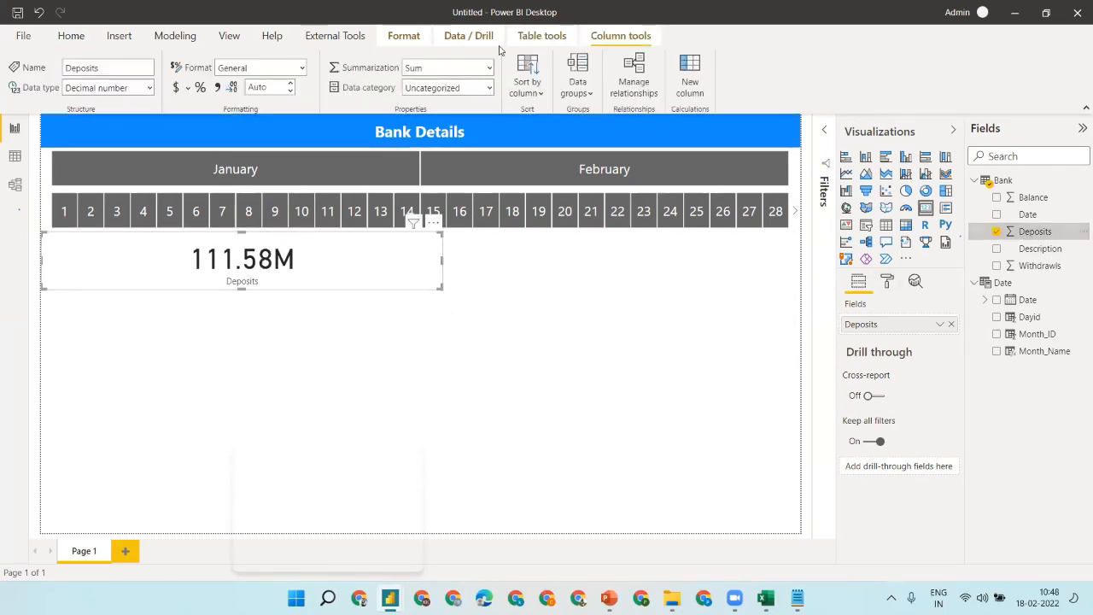
{"action": "left_click", "coordinate": [188, 89]}
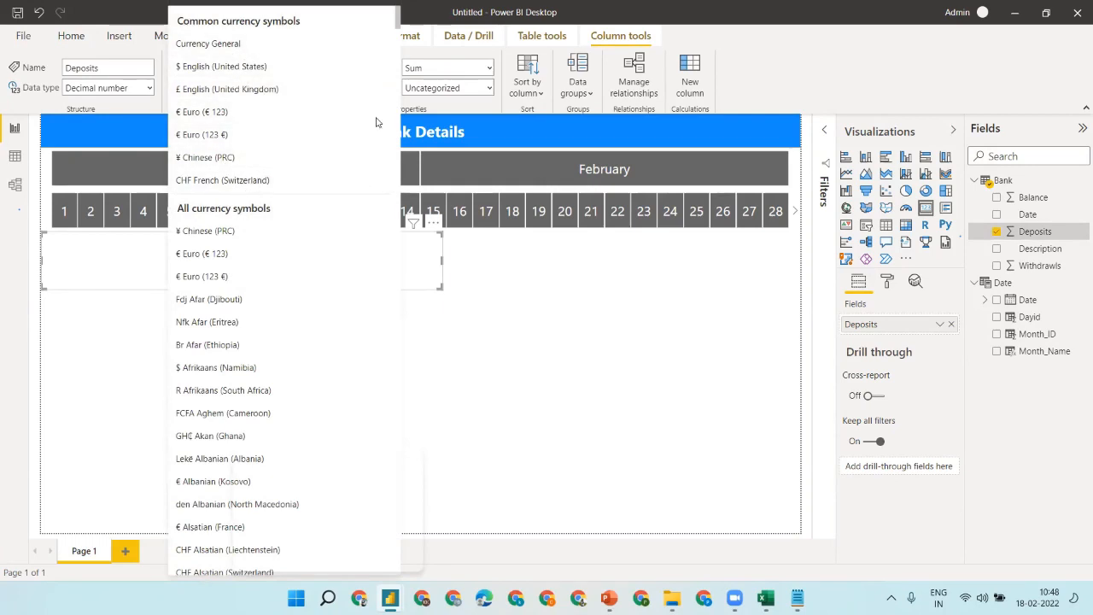
{"action": "left_click_drag", "start_coordinate": [399, 24], "coordinate": [400, 74]}
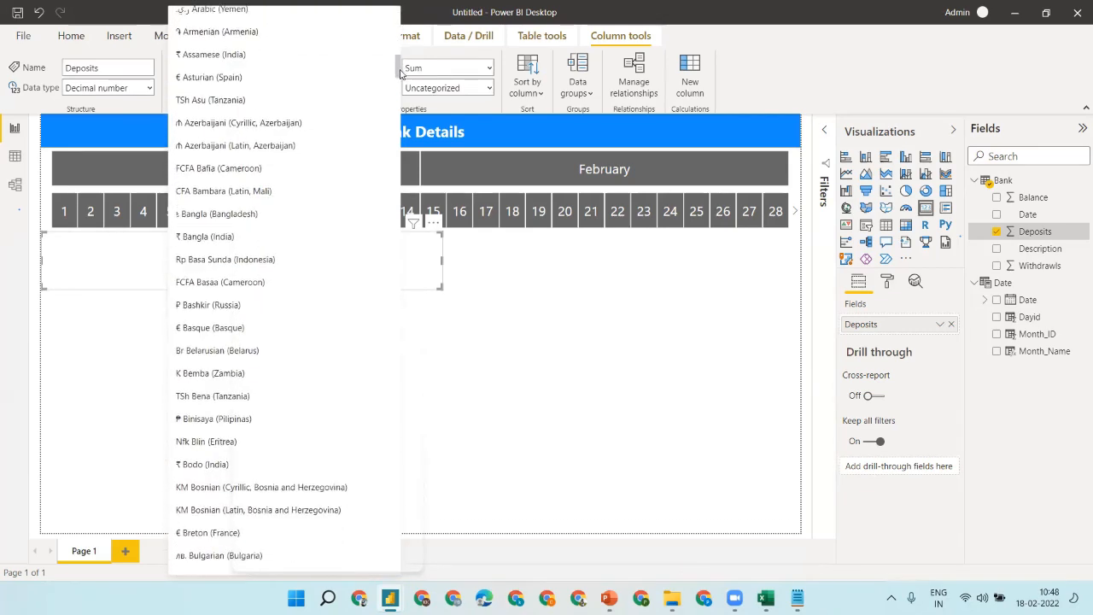
{"action": "left_click", "coordinate": [209, 237]}
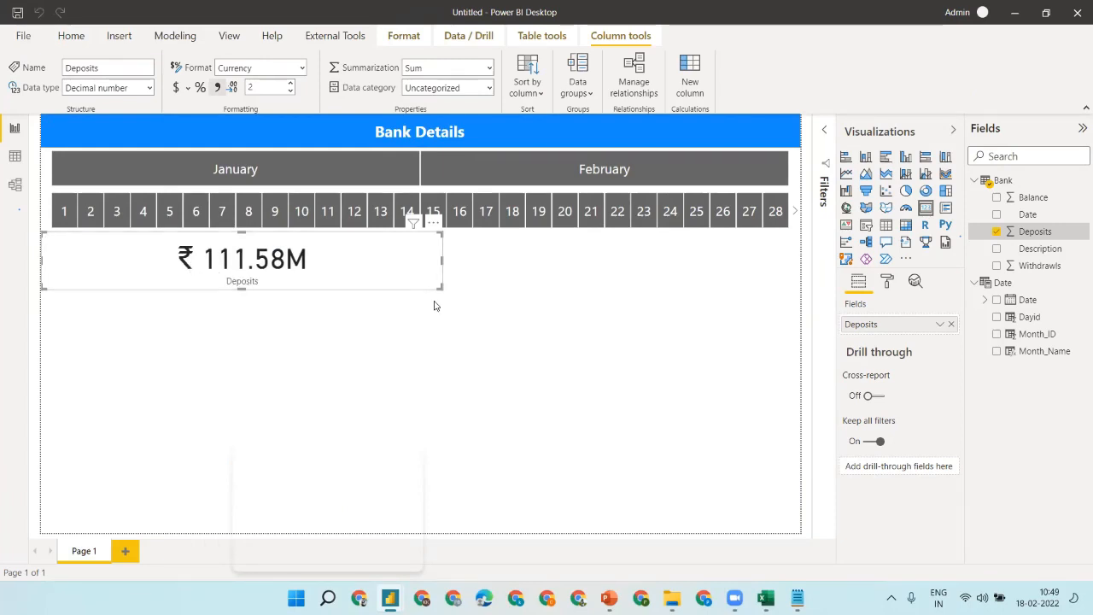
{"action": "left_click_drag", "start_coordinate": [439, 286], "coordinate": [332, 293]}
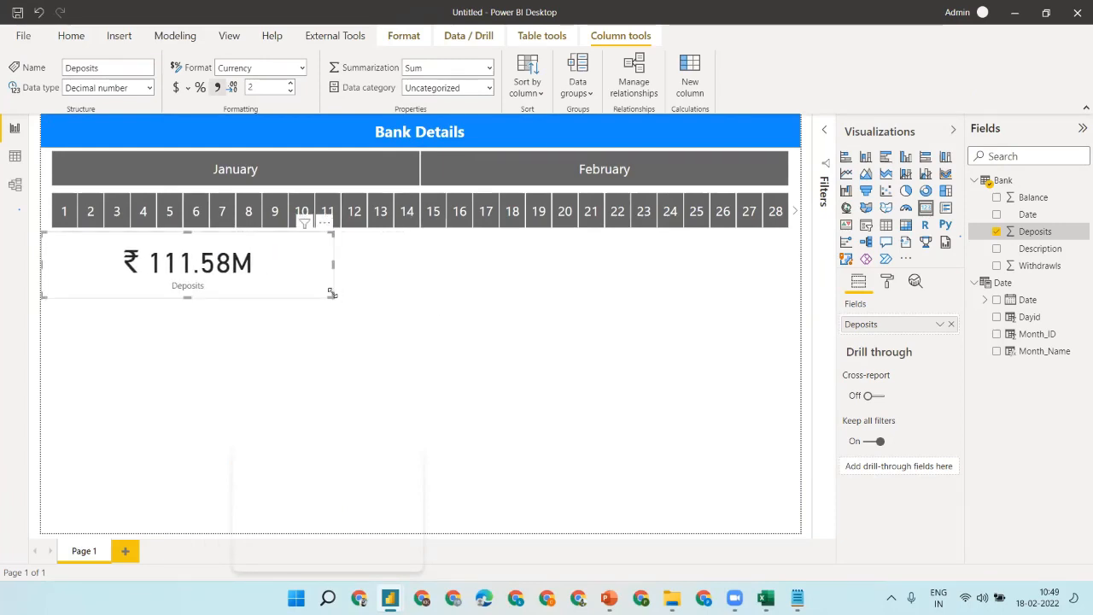
{"action": "left_click", "coordinate": [887, 282]}
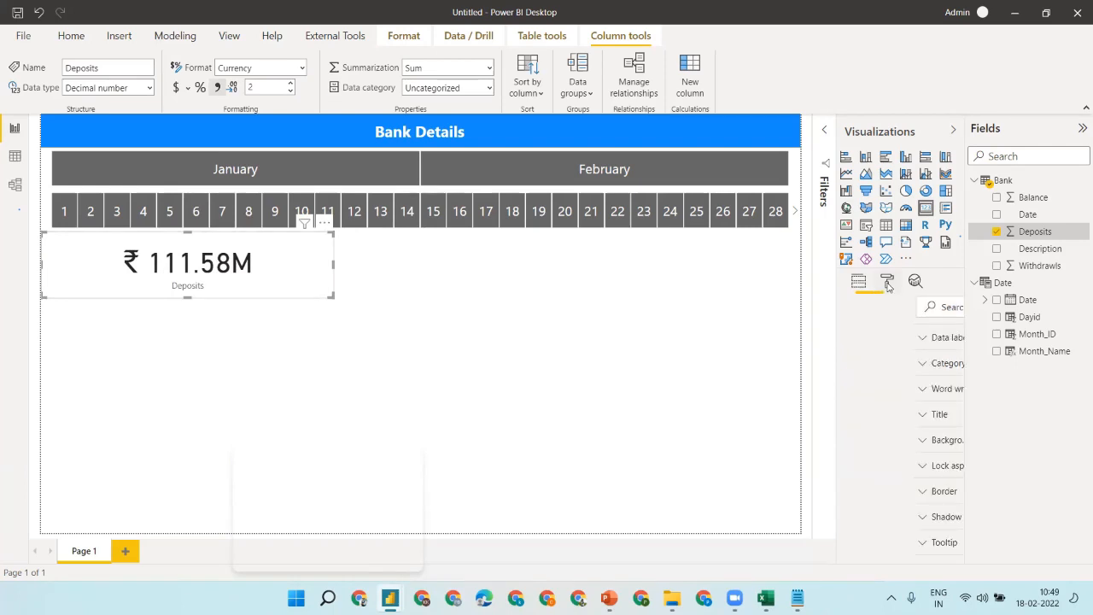
- Add a border and shadow to the Deposits card and filter the report to day 9
{"action": "left_click", "coordinate": [932, 518]}
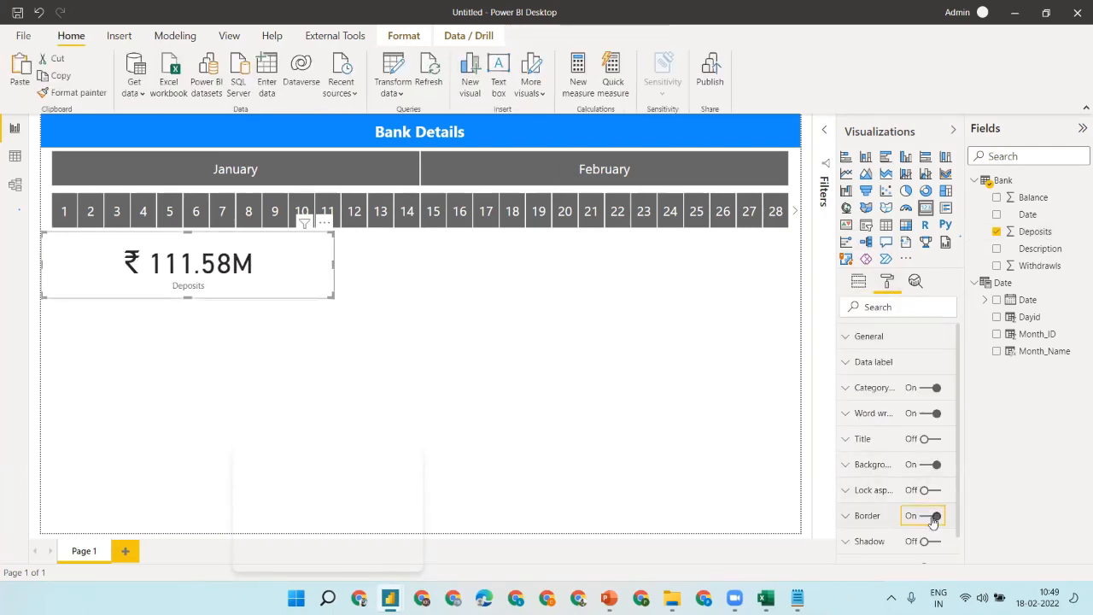
{"action": "left_click", "coordinate": [930, 544]}
{"action": "left_click", "coordinate": [274, 211]}
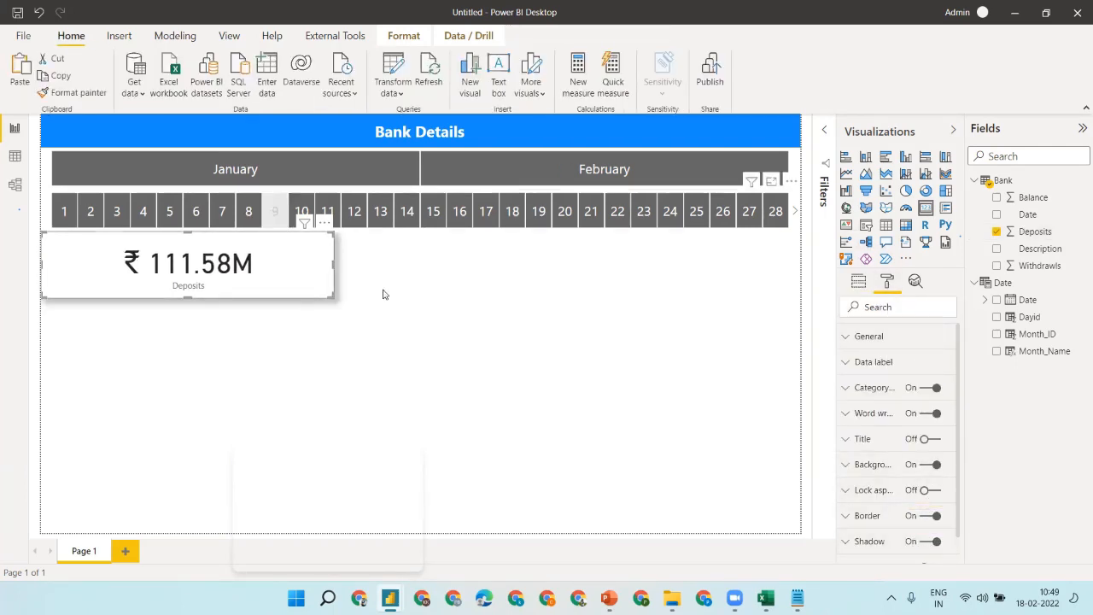
{"action": "left_click", "coordinate": [269, 278]}
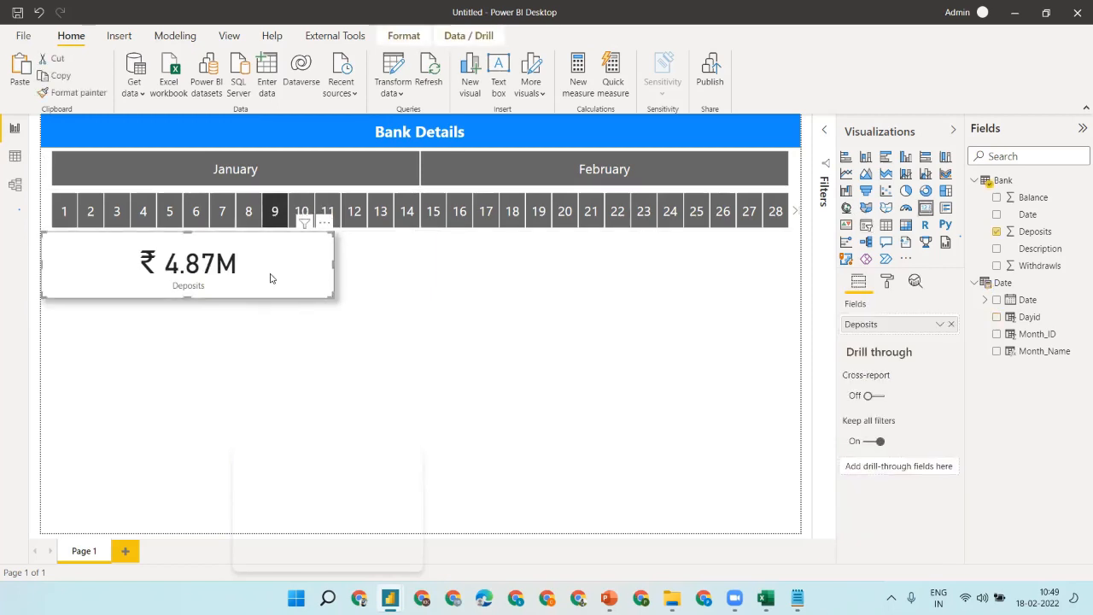
- Increase the card's category label text size and resize the Deposits card
{"action": "left_click", "coordinate": [887, 281]}
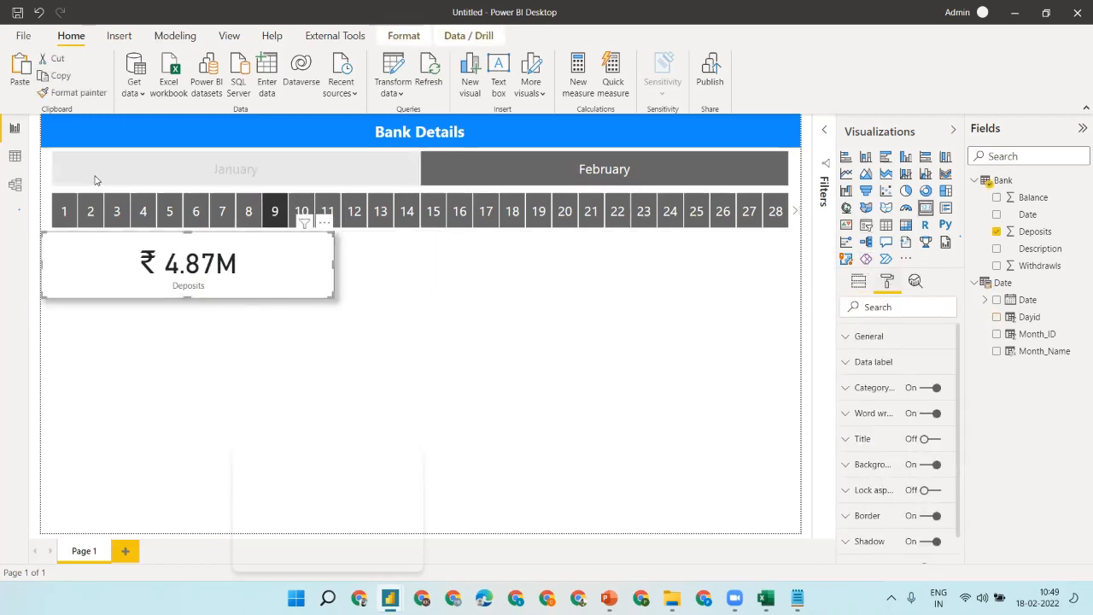
{"action": "left_click", "coordinate": [873, 388]}
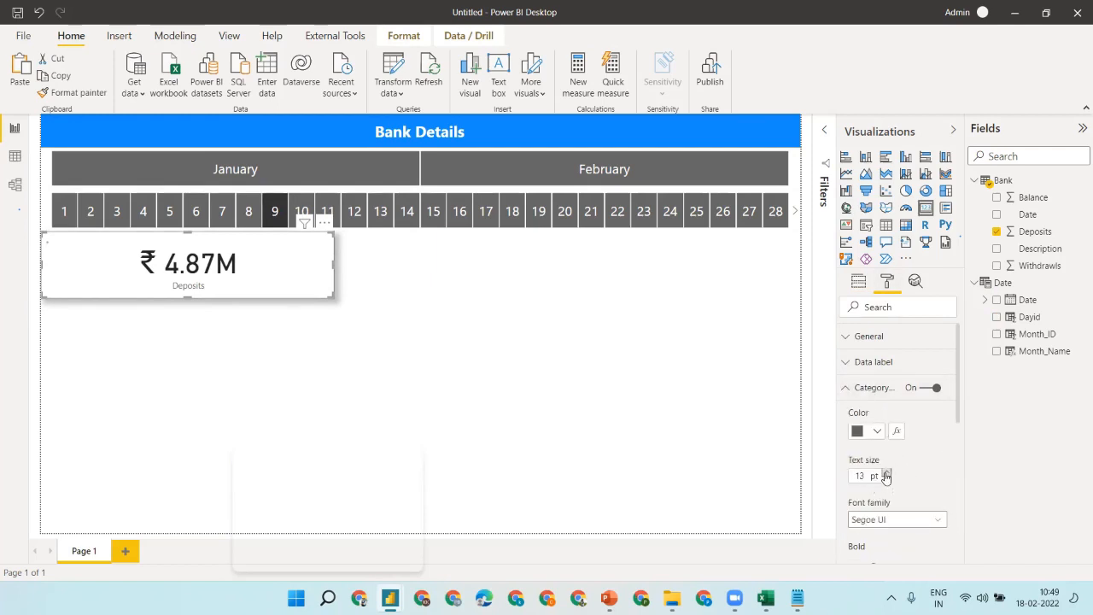
{"action": "left_click", "coordinate": [887, 474]}
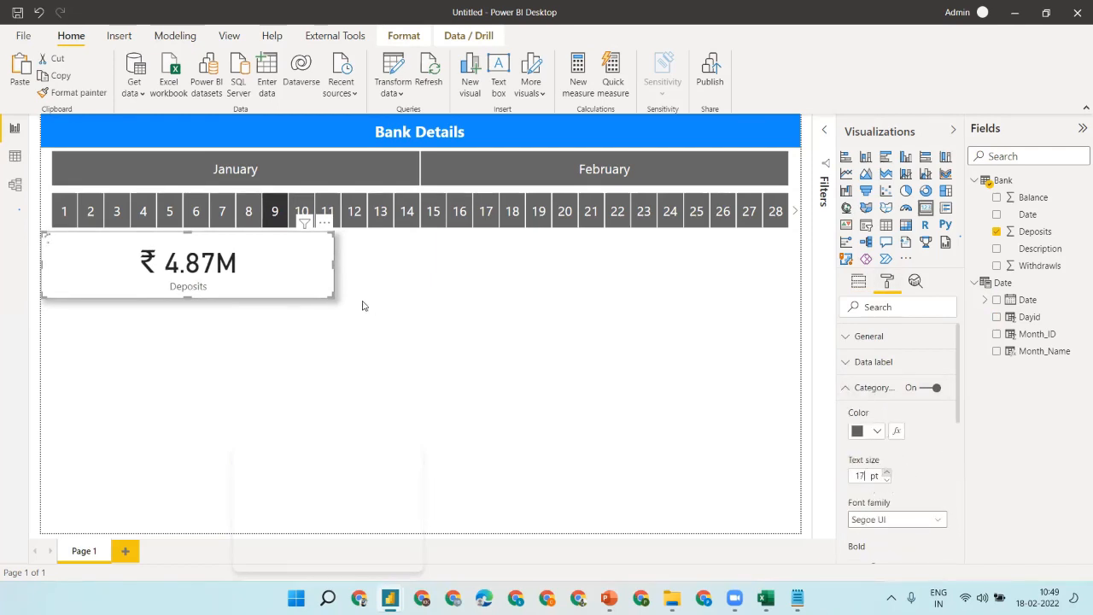
{"action": "left_click", "coordinate": [454, 313]}
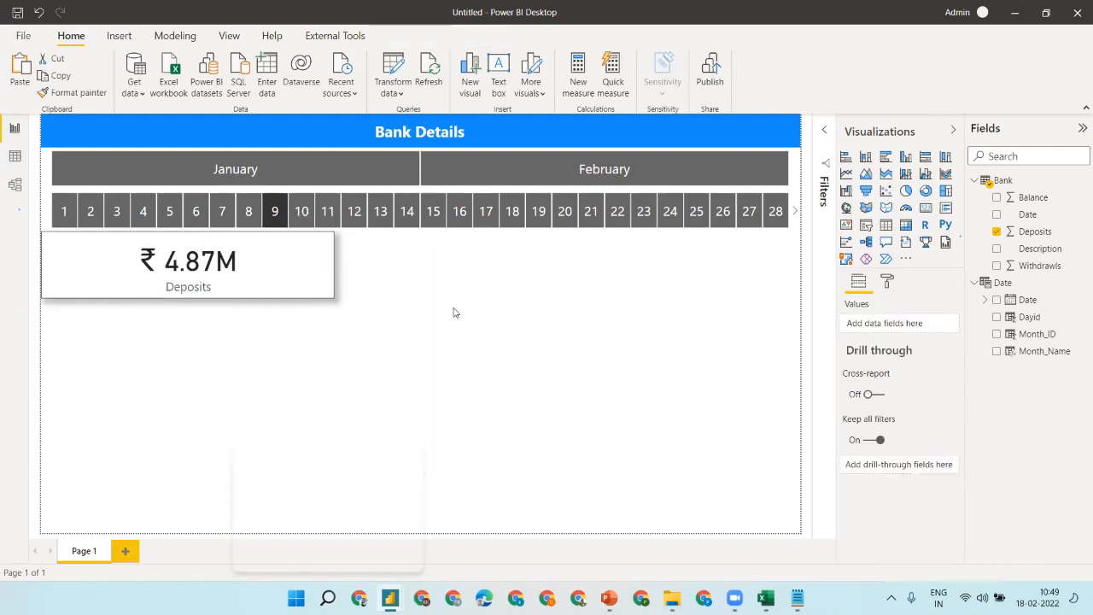
{"action": "left_click", "coordinate": [303, 271]}
{"action": "left_click_drag", "start_coordinate": [329, 293], "coordinate": [469, 279]}
- Duplicate the Deposits card and switch the copy's field to Withdrawls
{"action": "key", "text": "ctrl+c"}
{"action": "key", "text": "ctrl+v"}
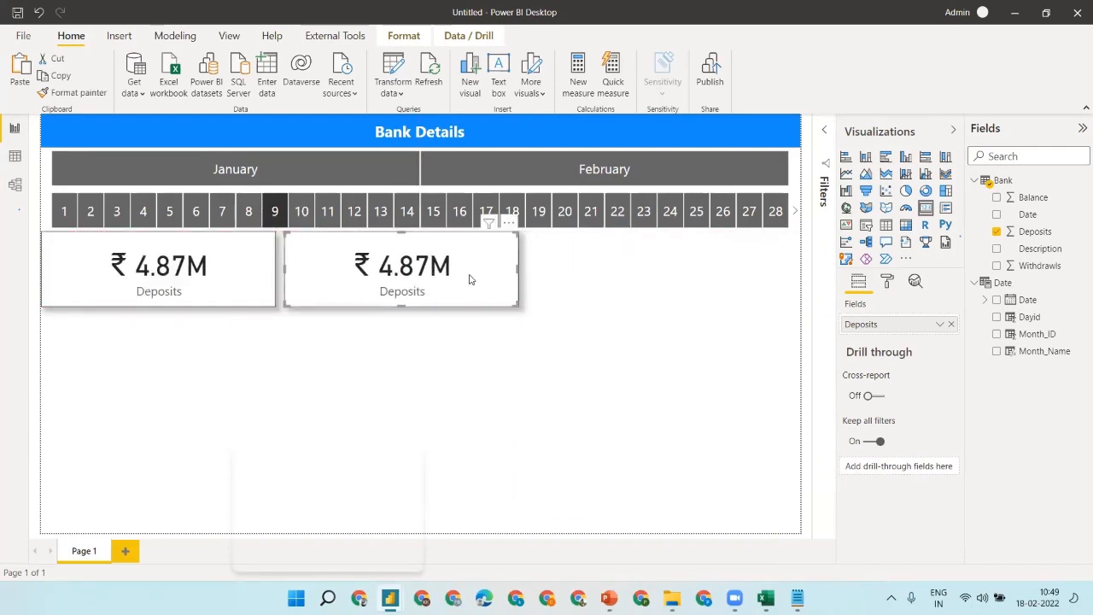
{"action": "left_click", "coordinate": [951, 325]}
{"action": "left_click", "coordinate": [998, 267]}
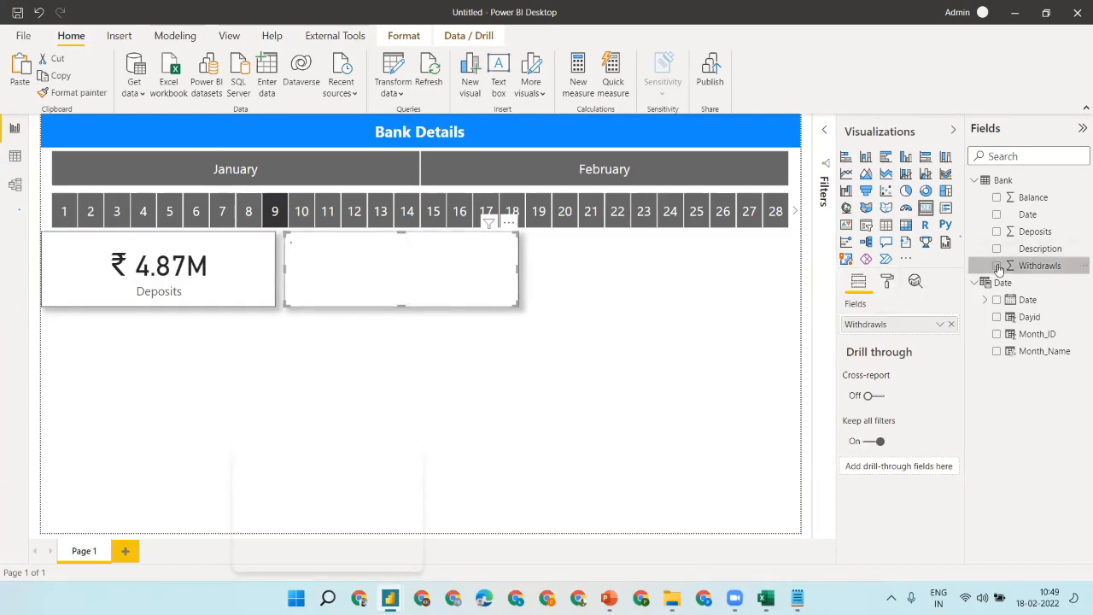
{"action": "left_click", "coordinate": [583, 281]}
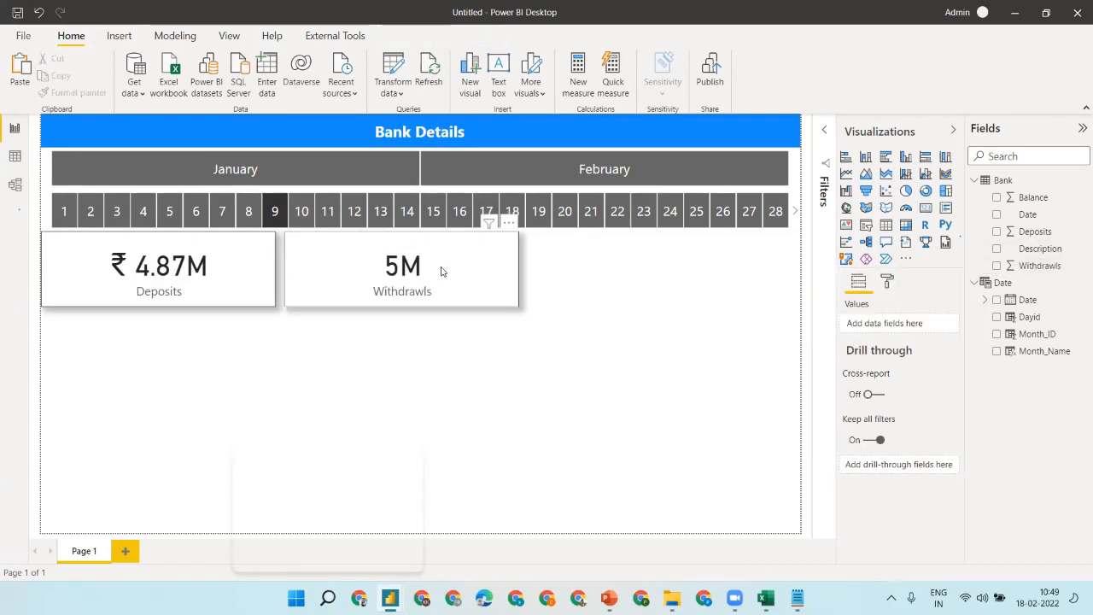
- Set the data label display units to None on both the Withdrawls and Deposits cards
{"action": "left_click", "coordinate": [442, 272]}
{"action": "left_click", "coordinate": [888, 283]}
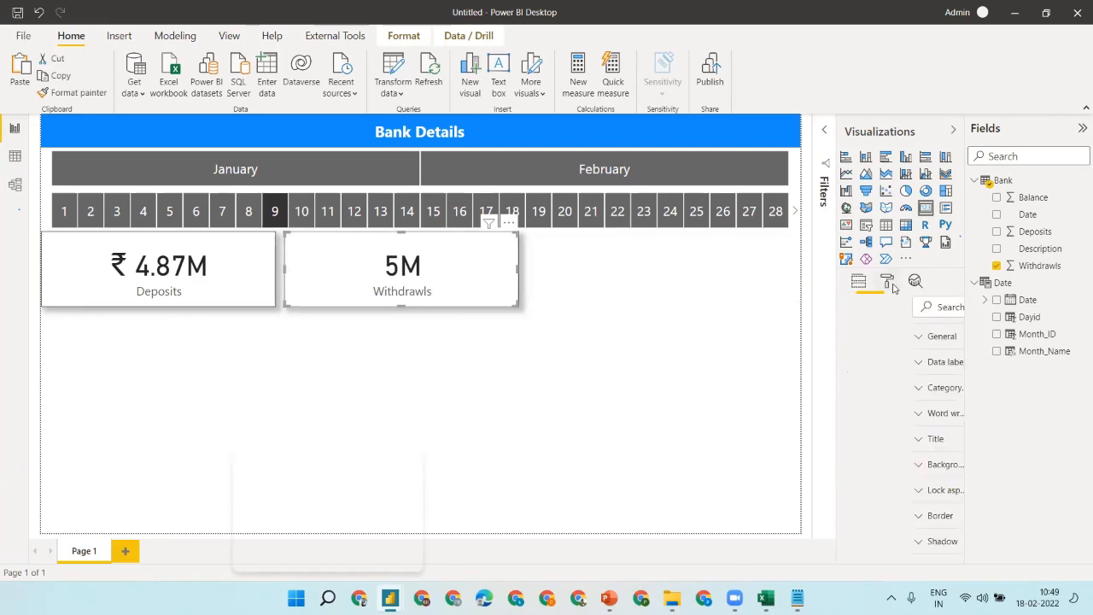
{"action": "left_click", "coordinate": [883, 362]}
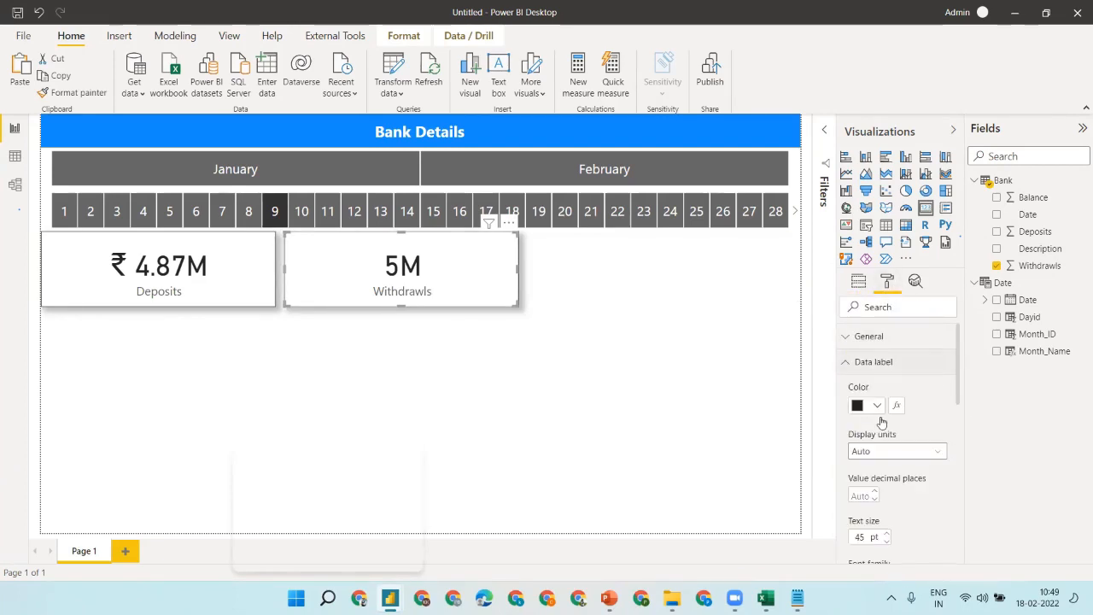
{"action": "left_click", "coordinate": [883, 453]}
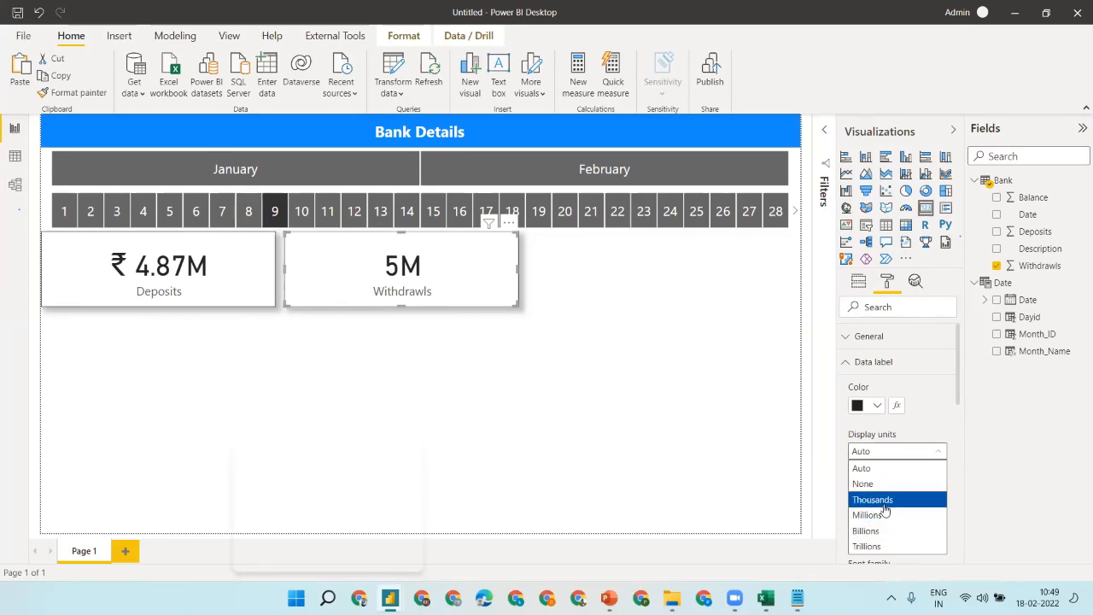
{"action": "left_click", "coordinate": [883, 485]}
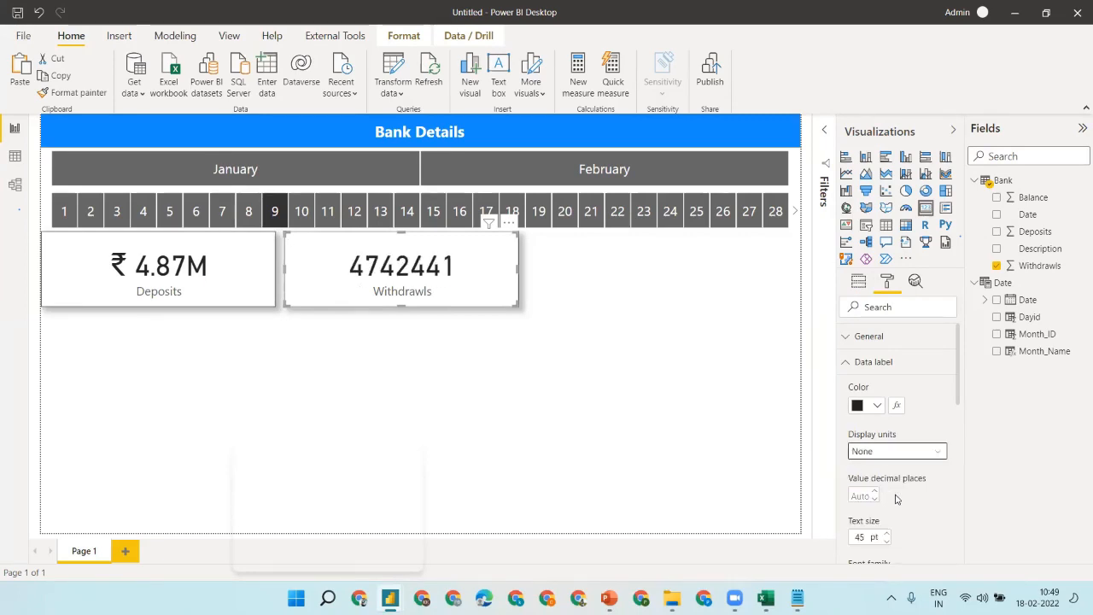
{"action": "left_click", "coordinate": [188, 251]}
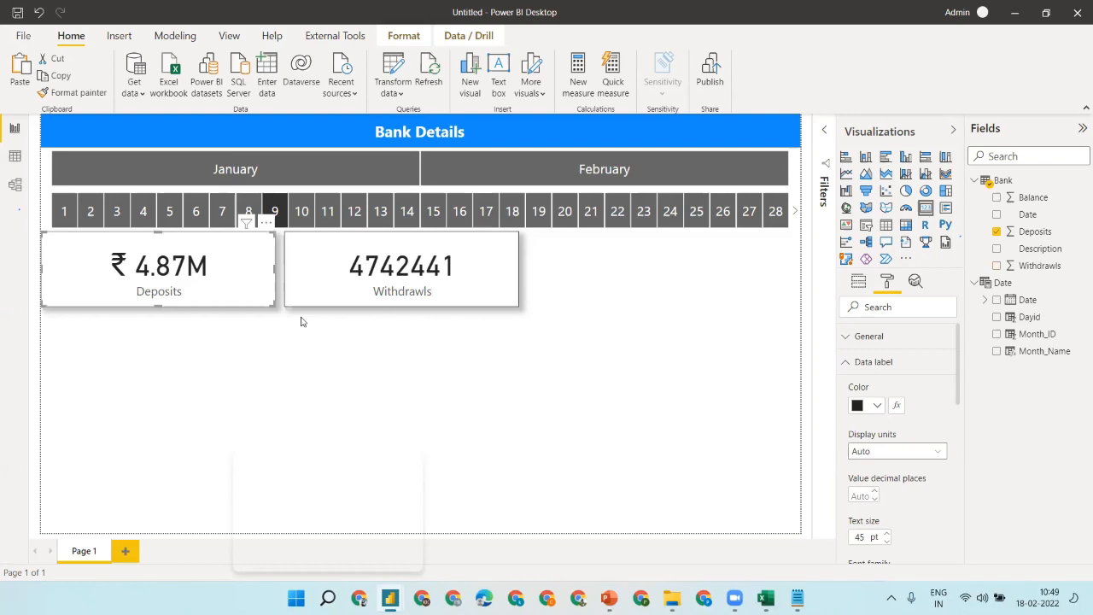
{"action": "left_click", "coordinate": [884, 451]}
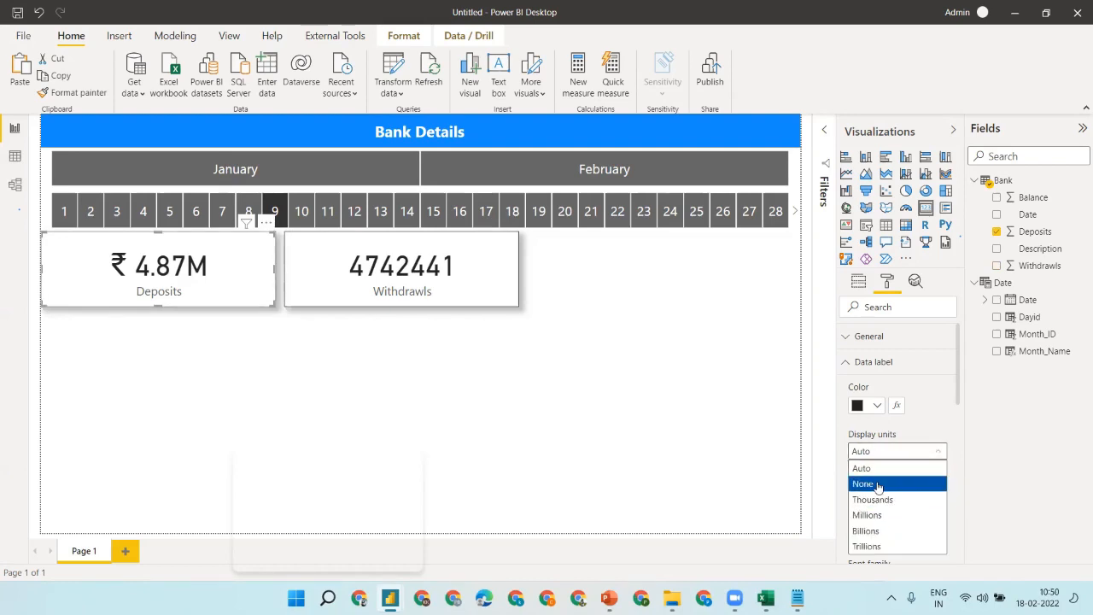
{"action": "left_click", "coordinate": [880, 485]}
- Format the Withdrawls field as rupee currency
{"action": "left_click", "coordinate": [386, 287]}
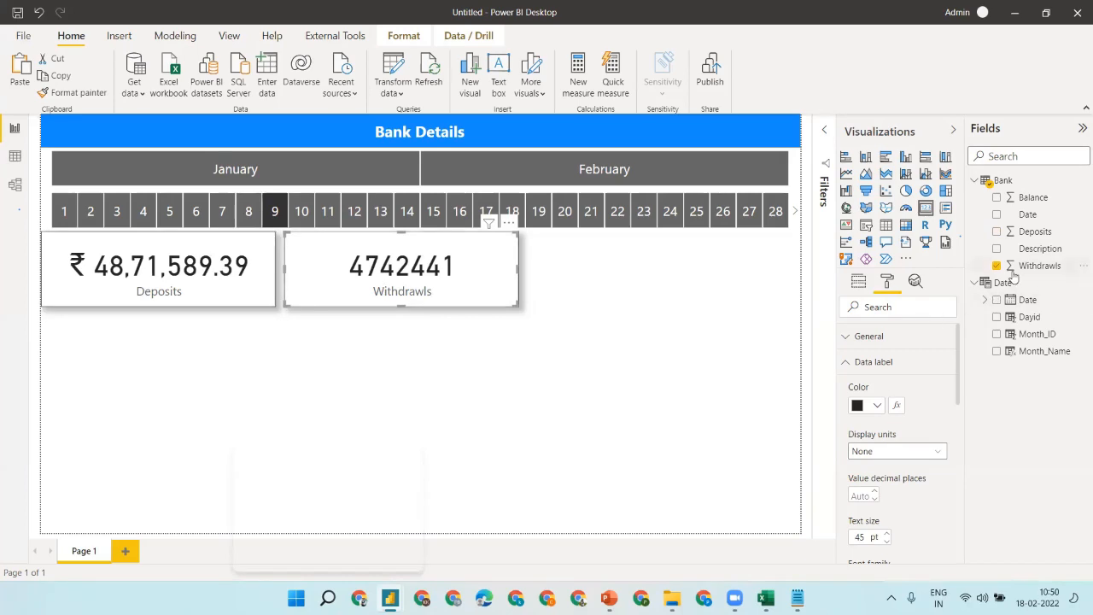
{"action": "left_click", "coordinate": [1039, 266]}
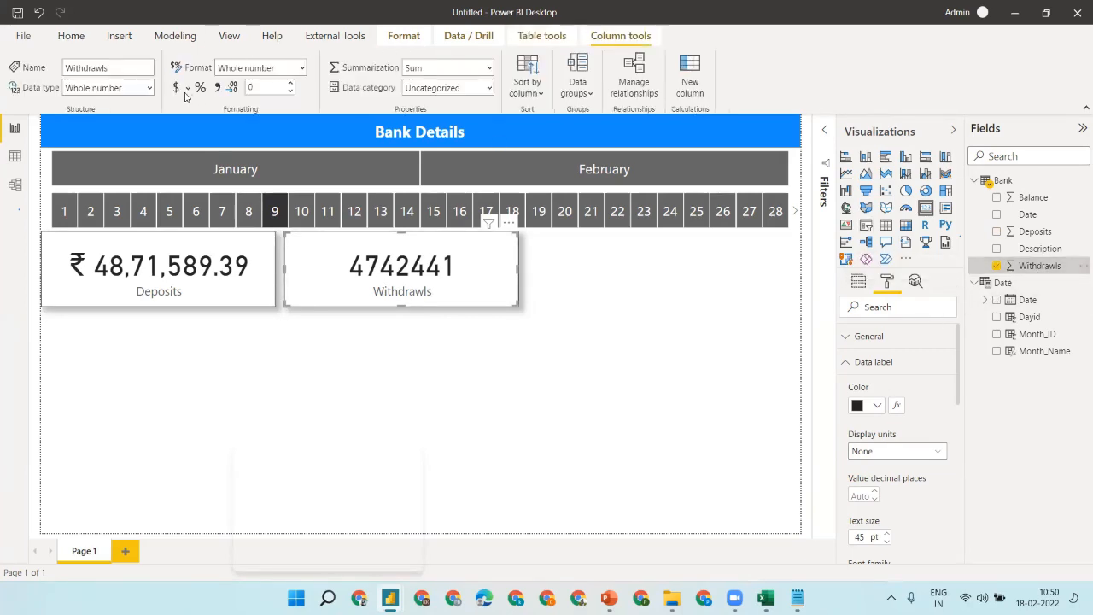
{"action": "left_click", "coordinate": [189, 88]}
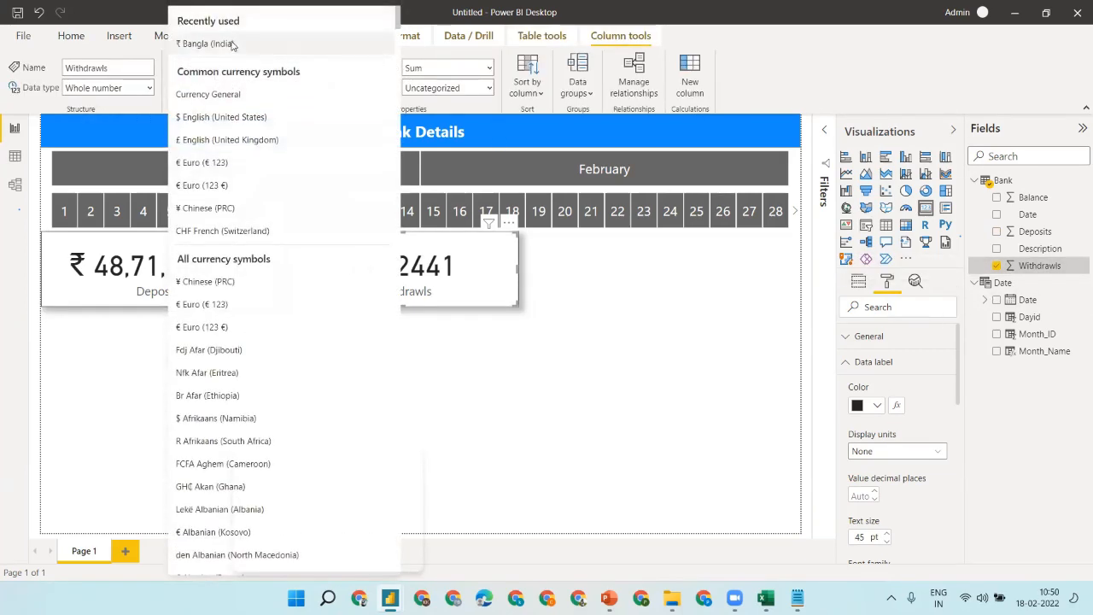
{"action": "left_click", "coordinate": [232, 46]}
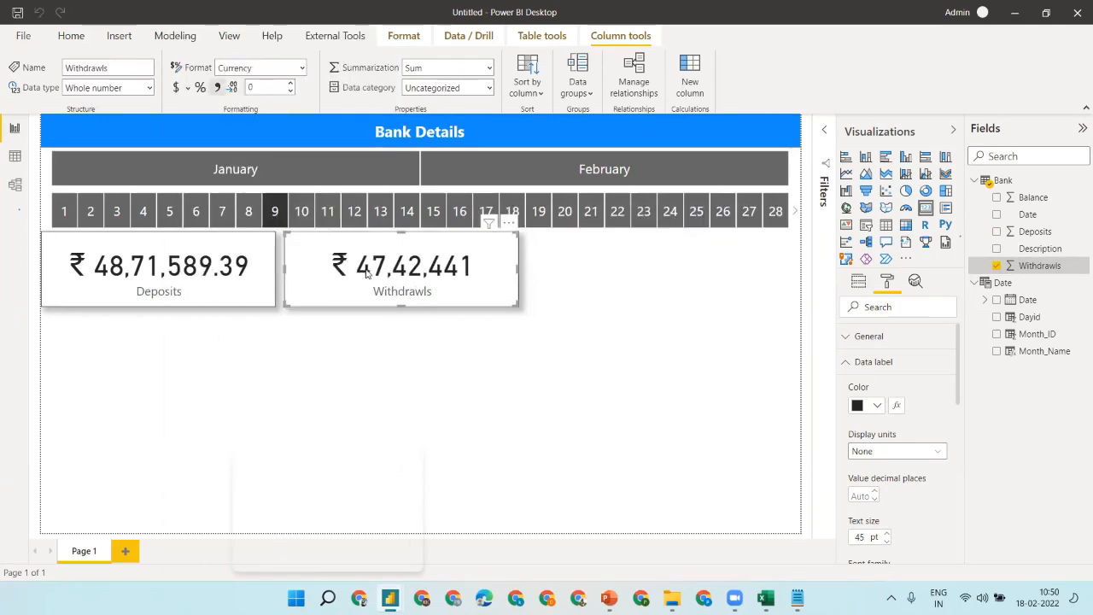
{"action": "left_click", "coordinate": [551, 292]}
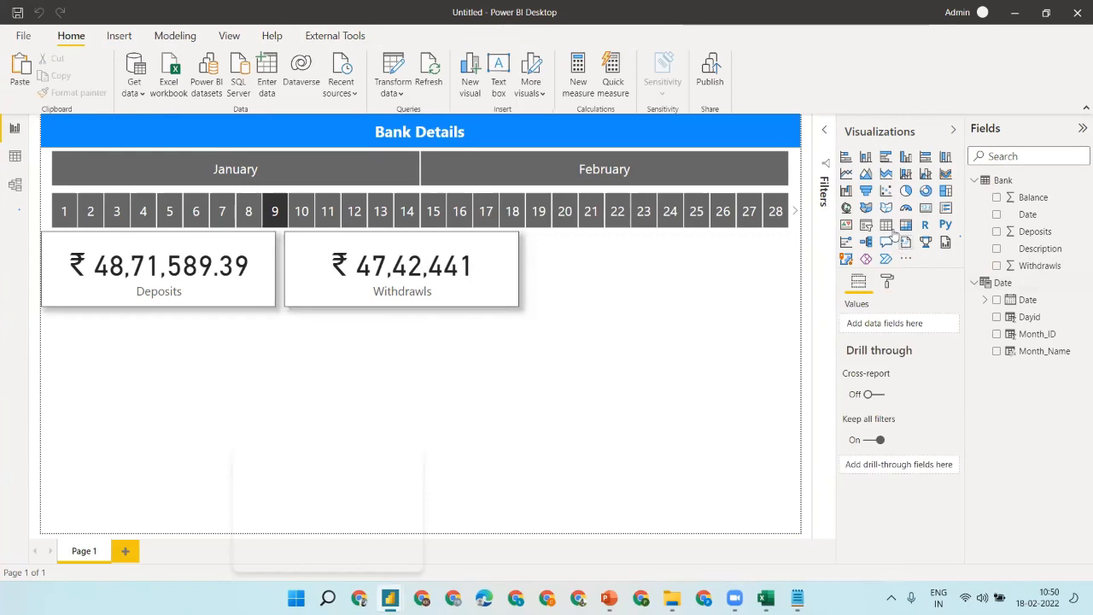
- Duplicate the Withdrawls card and change the copy to show the Balance total
{"action": "left_click", "coordinate": [496, 284]}
{"action": "key", "text": "ctrl+c"}
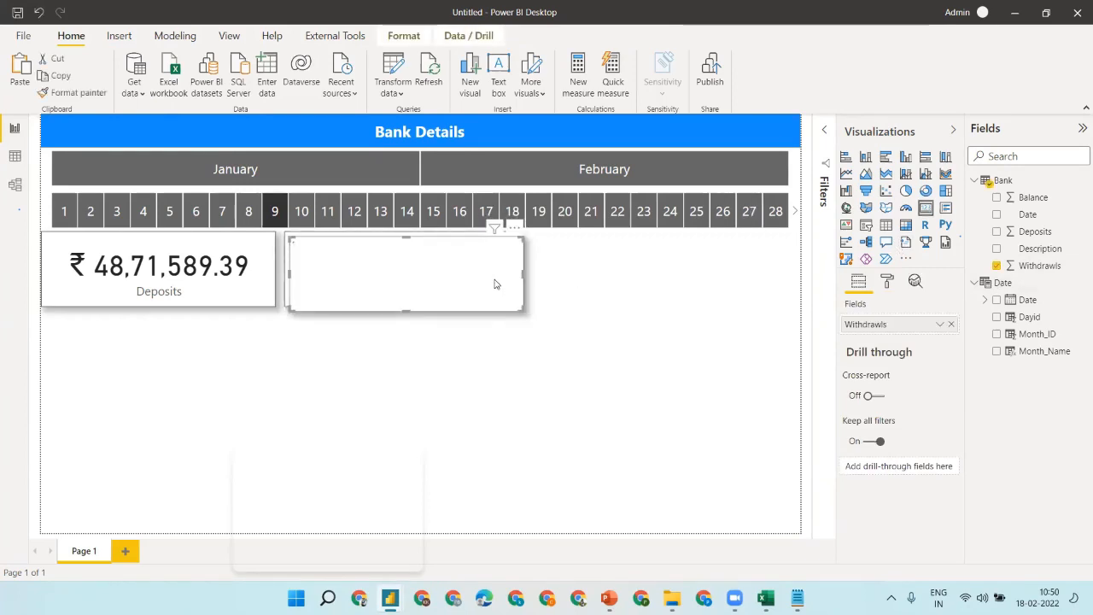
{"action": "key", "text": "ctrl+v"}
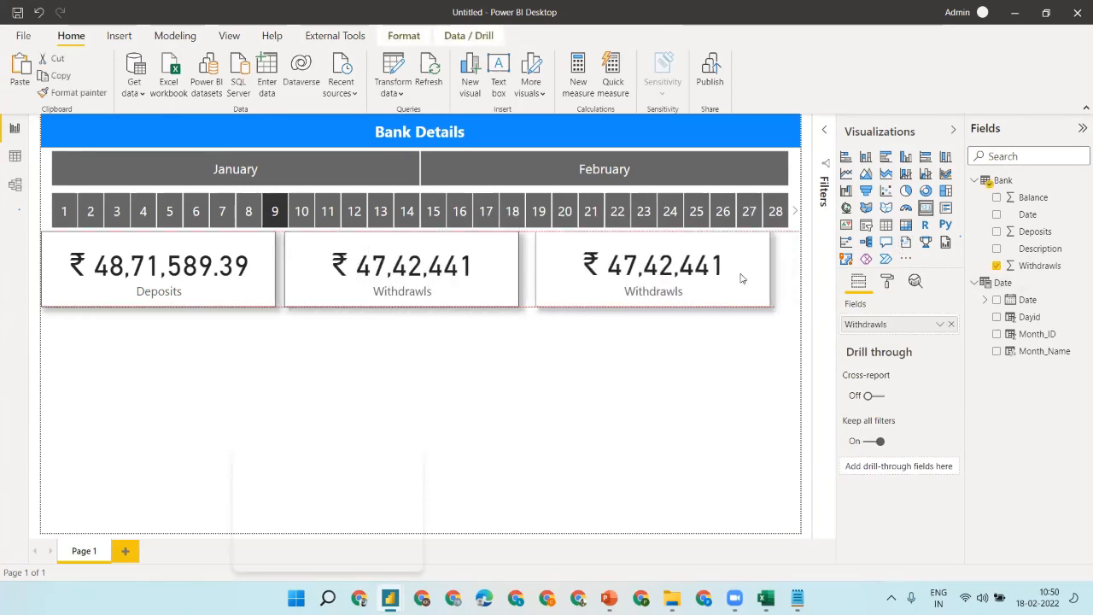
{"action": "left_click", "coordinate": [951, 326]}
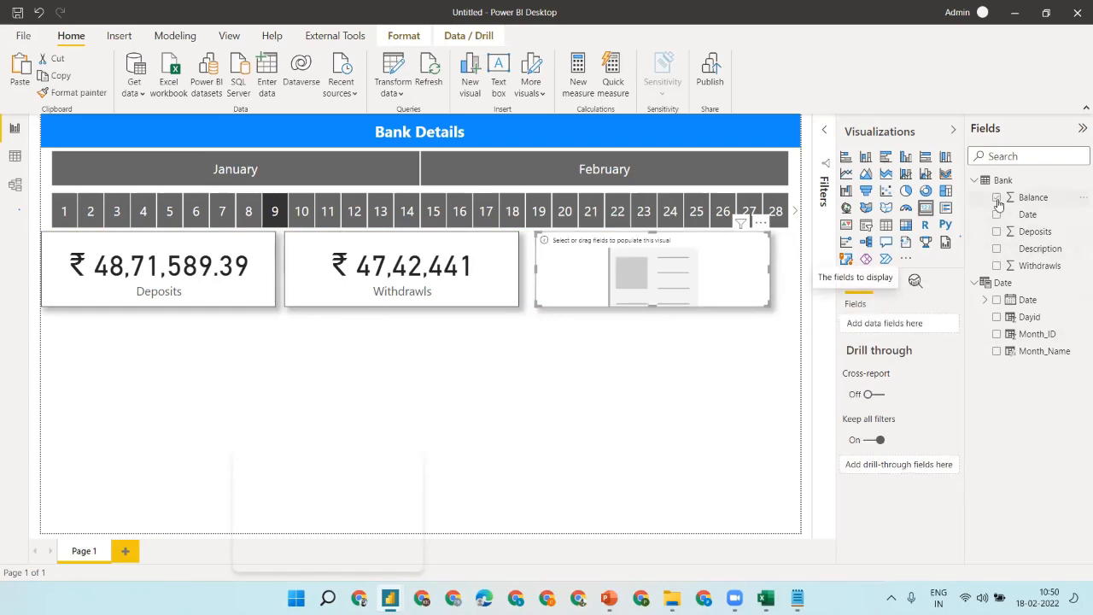
{"action": "left_click", "coordinate": [997, 198]}
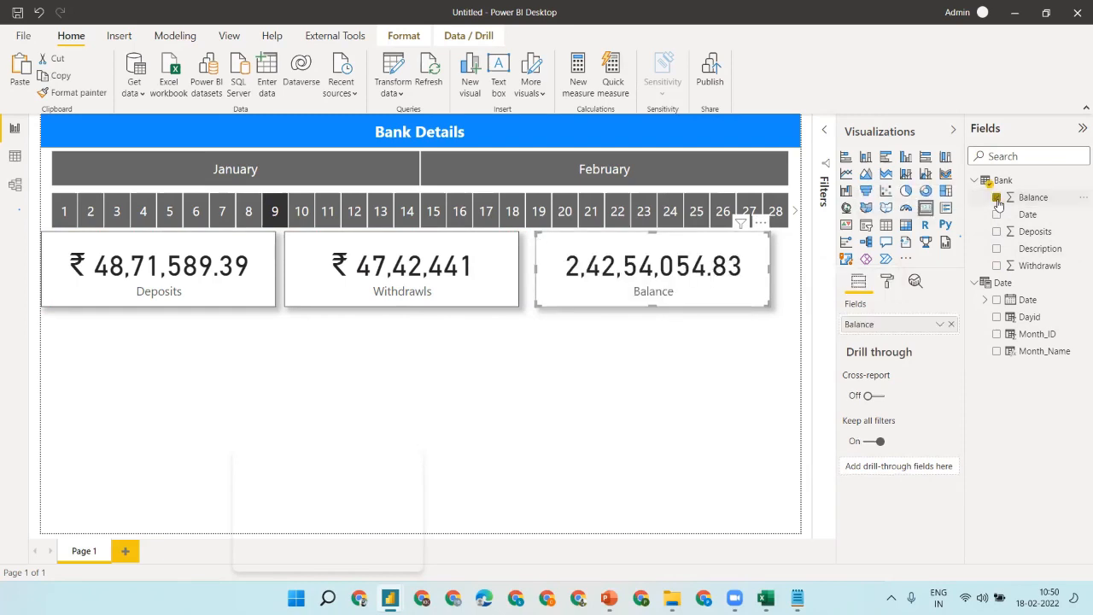
- Set the Balance card's data label display units to Auto
{"action": "left_click", "coordinate": [885, 283]}
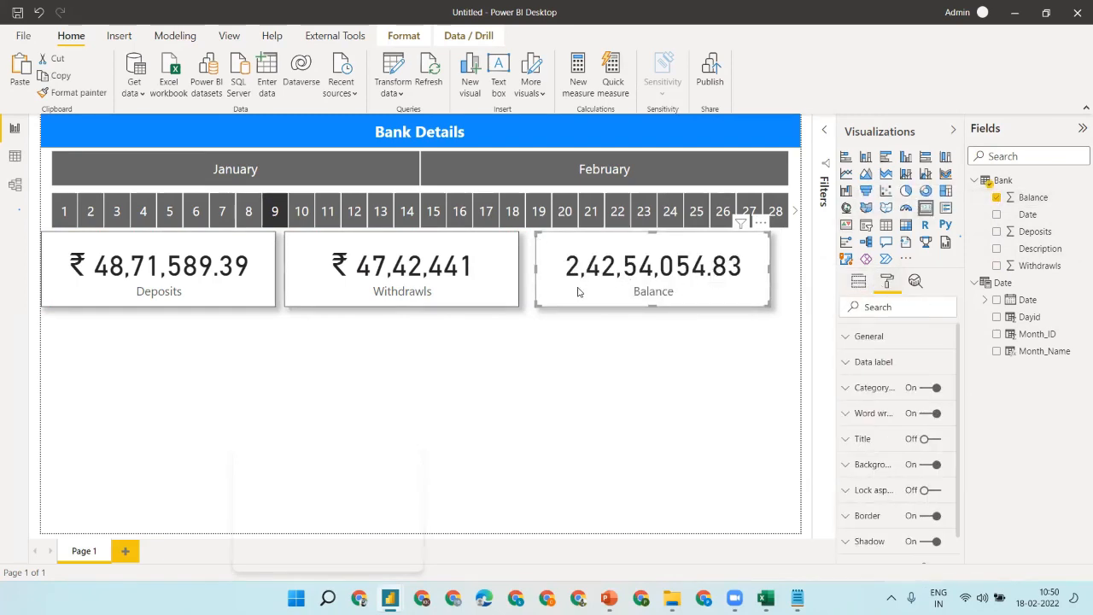
{"action": "left_click", "coordinate": [886, 339]}
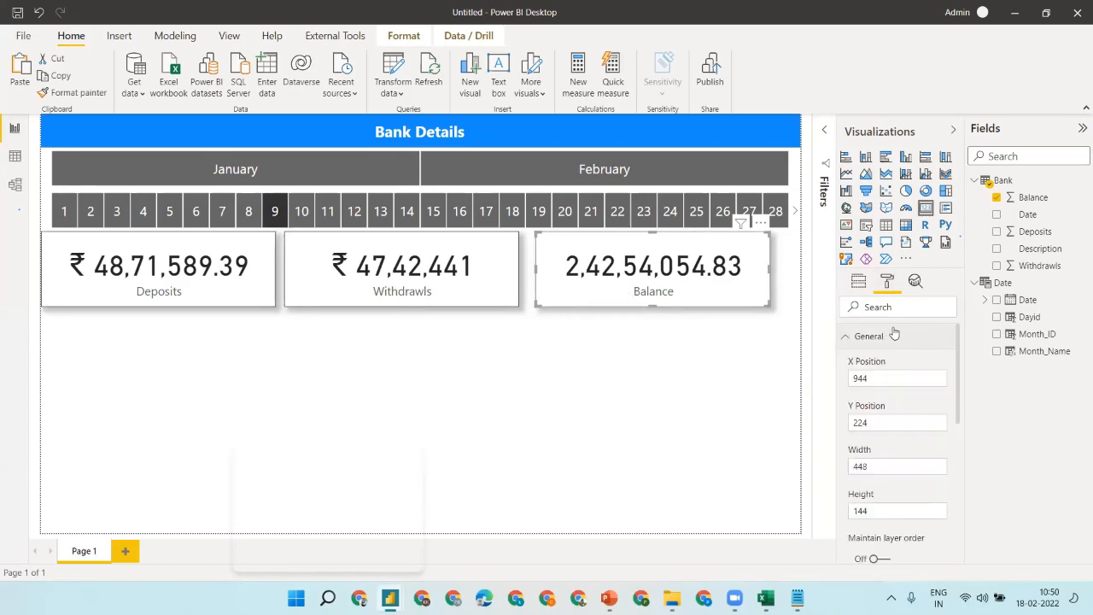
{"action": "left_click", "coordinate": [892, 338]}
{"action": "left_click", "coordinate": [887, 361]}
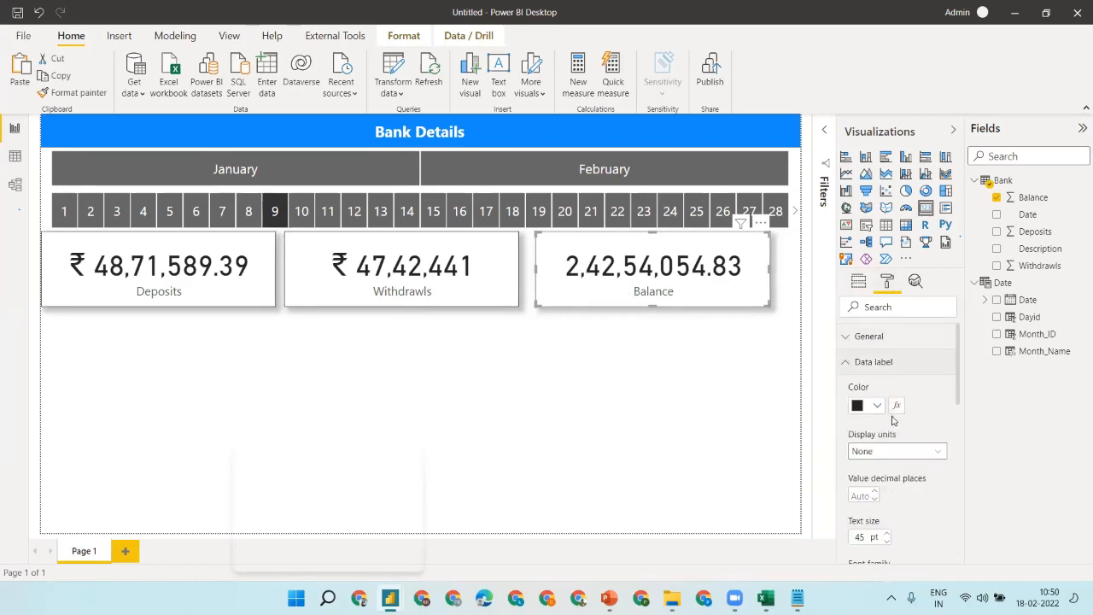
{"action": "left_click", "coordinate": [885, 451]}
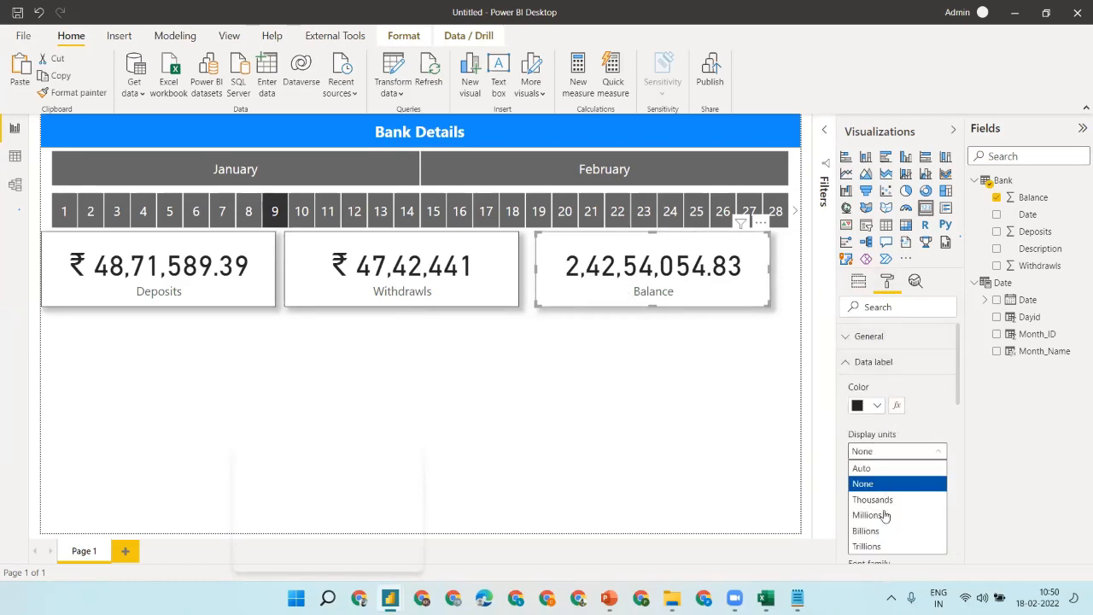
{"action": "left_click", "coordinate": [869, 468]}
- Clear the day 9 filter and switch the Withdrawls and Deposits cards to Auto display units
{"action": "left_click", "coordinate": [275, 211]}
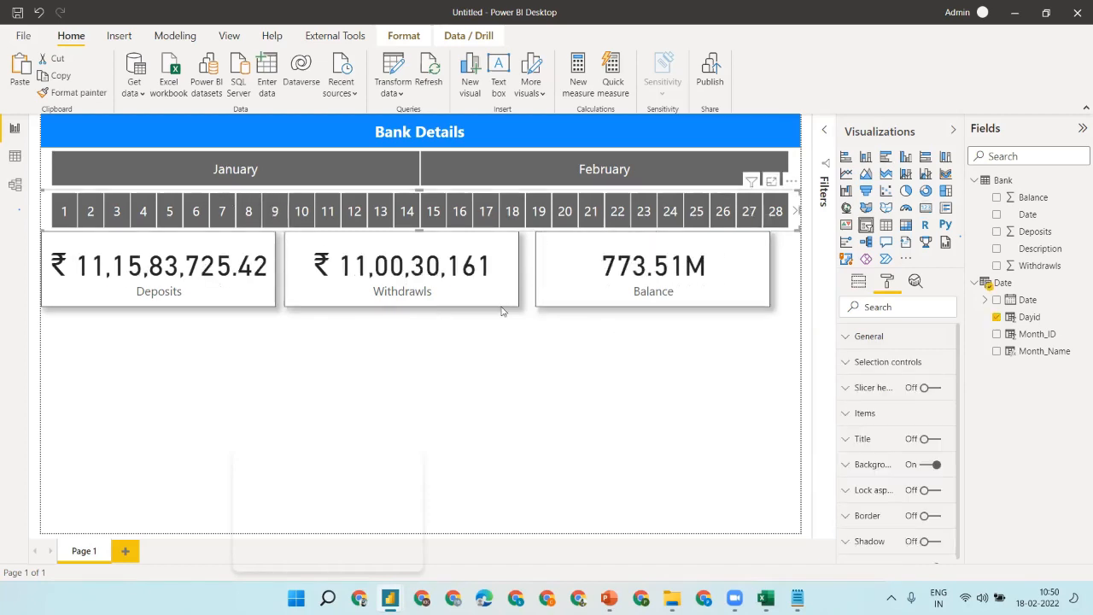
{"action": "left_click", "coordinate": [477, 300]}
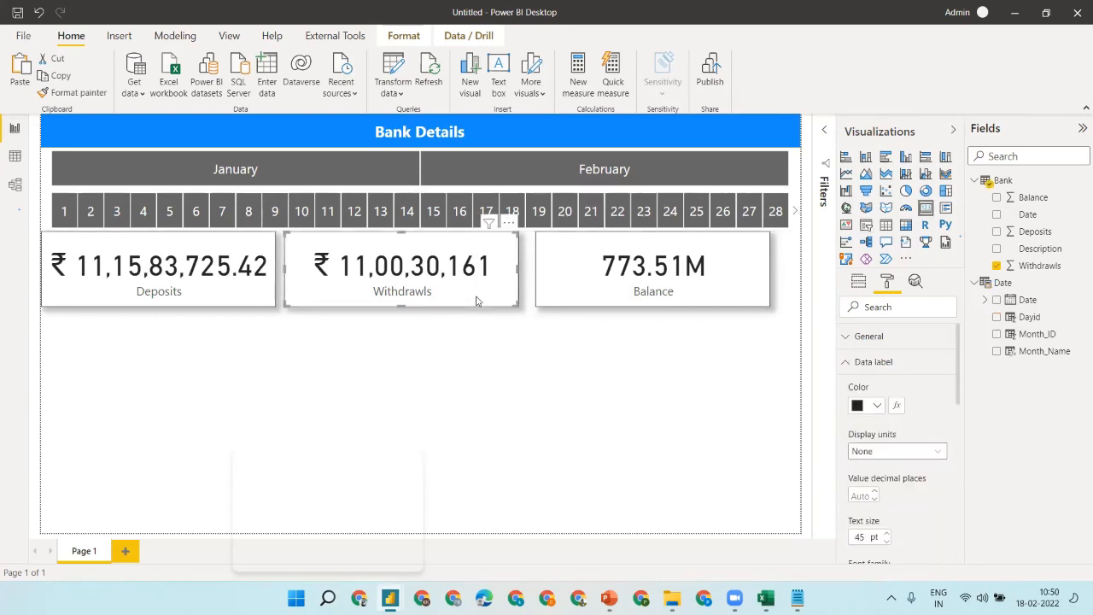
{"action": "left_click", "coordinate": [893, 451]}
{"action": "left_click", "coordinate": [867, 468]}
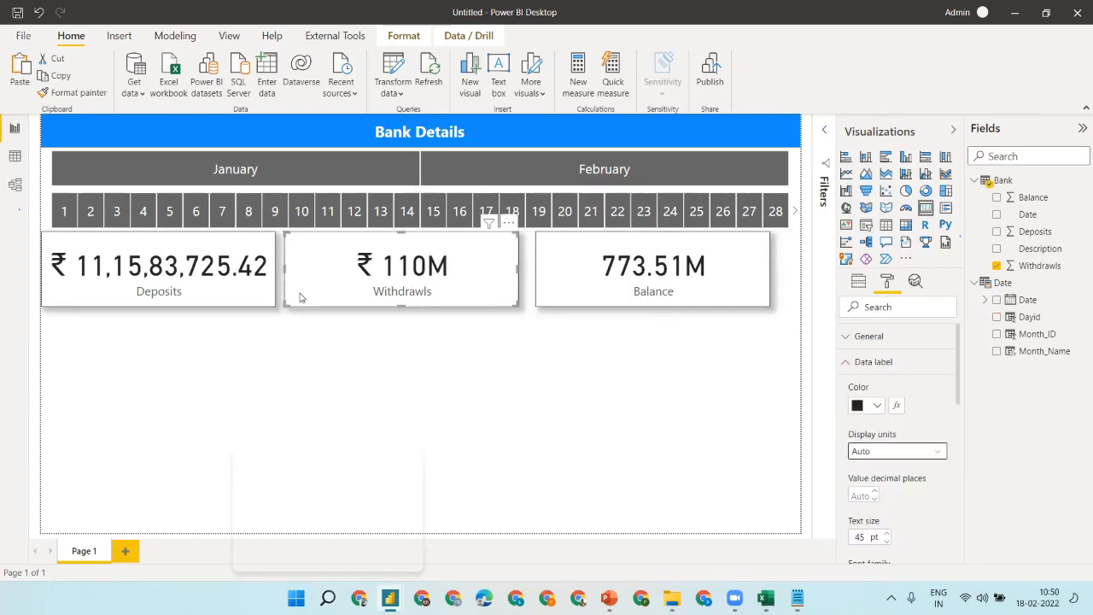
{"action": "left_click", "coordinate": [227, 291]}
{"action": "left_click", "coordinate": [892, 452]}
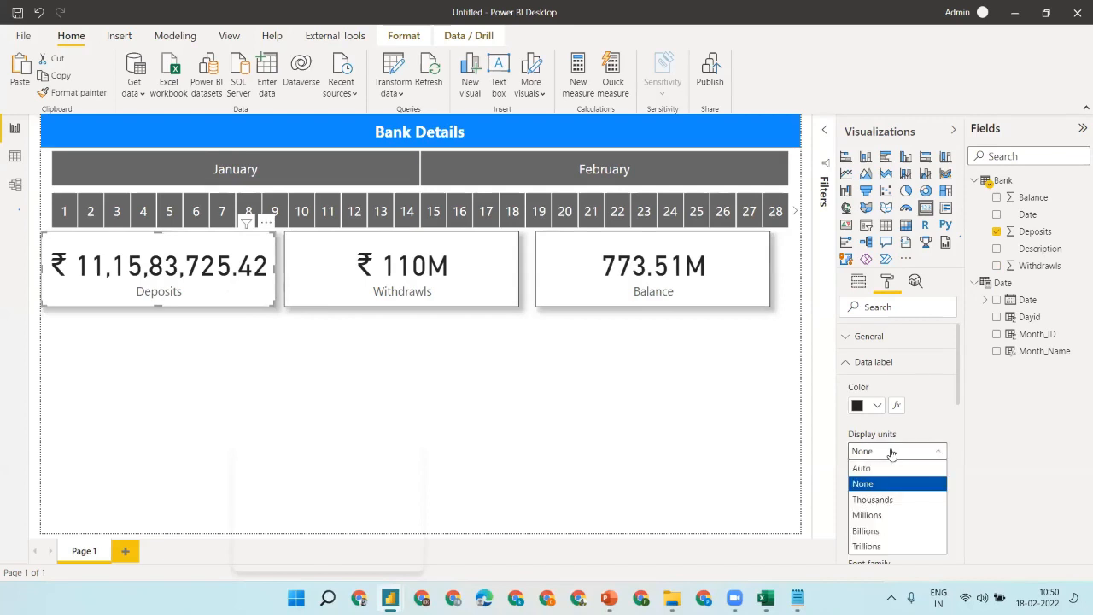
{"action": "left_click", "coordinate": [889, 468]}
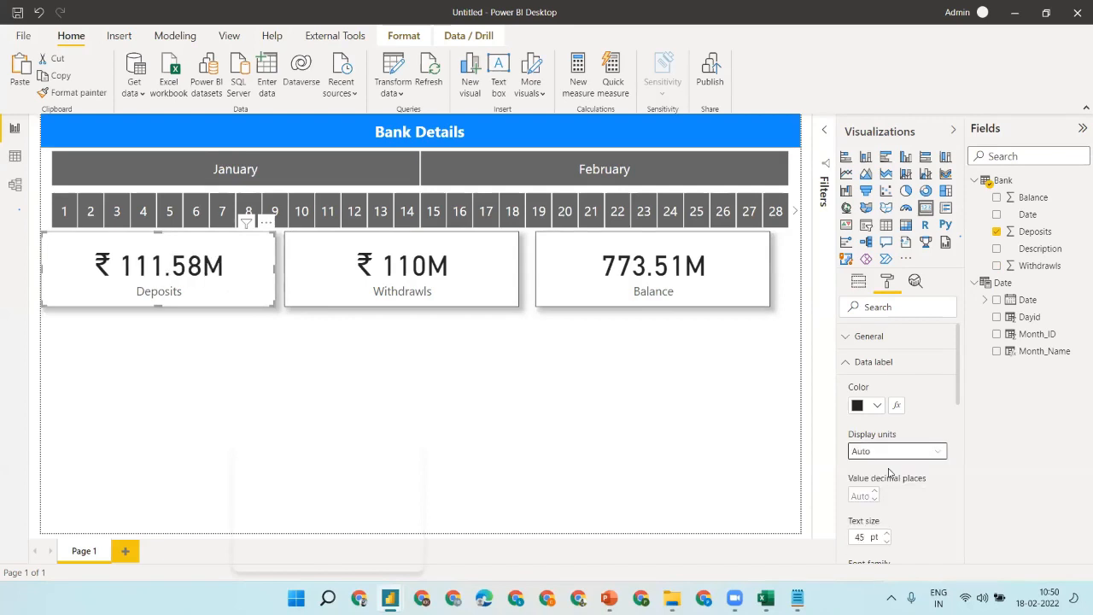
{"action": "left_click", "coordinate": [216, 340]}
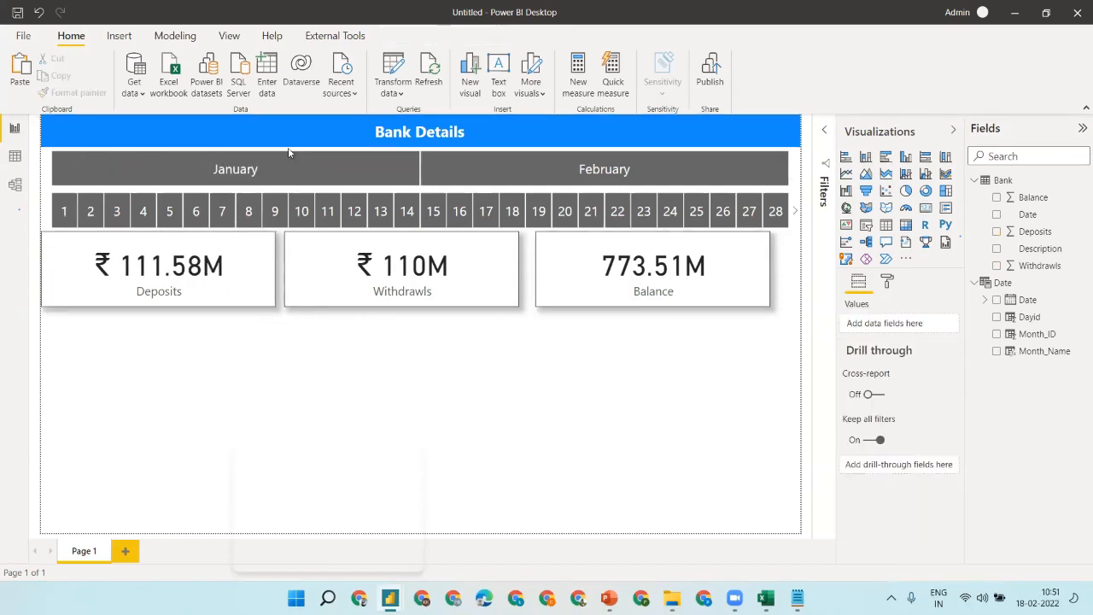
- Filter the report to January, try day tiles 1, 2, 7 and 14, then clear them
{"action": "left_click", "coordinate": [261, 170]}
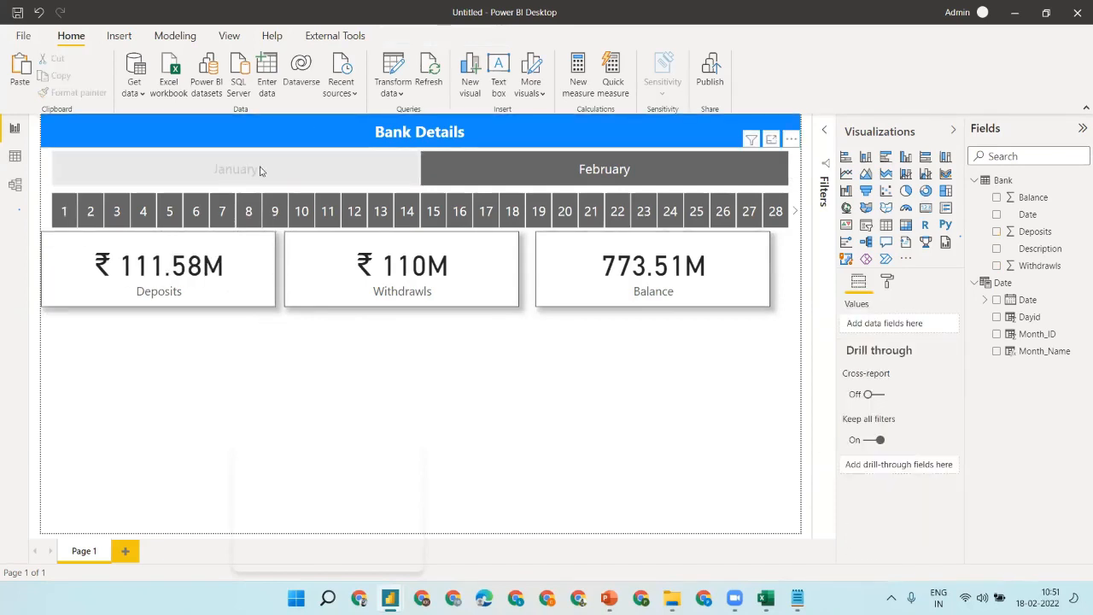
{"action": "left_click", "coordinate": [66, 214]}
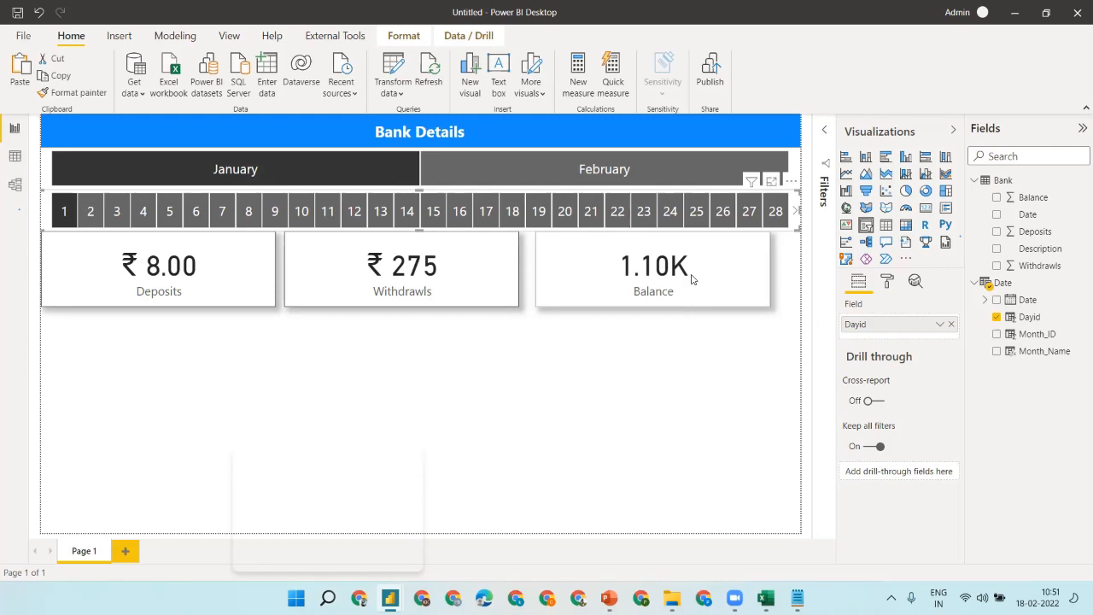
{"action": "left_click", "coordinate": [73, 213]}
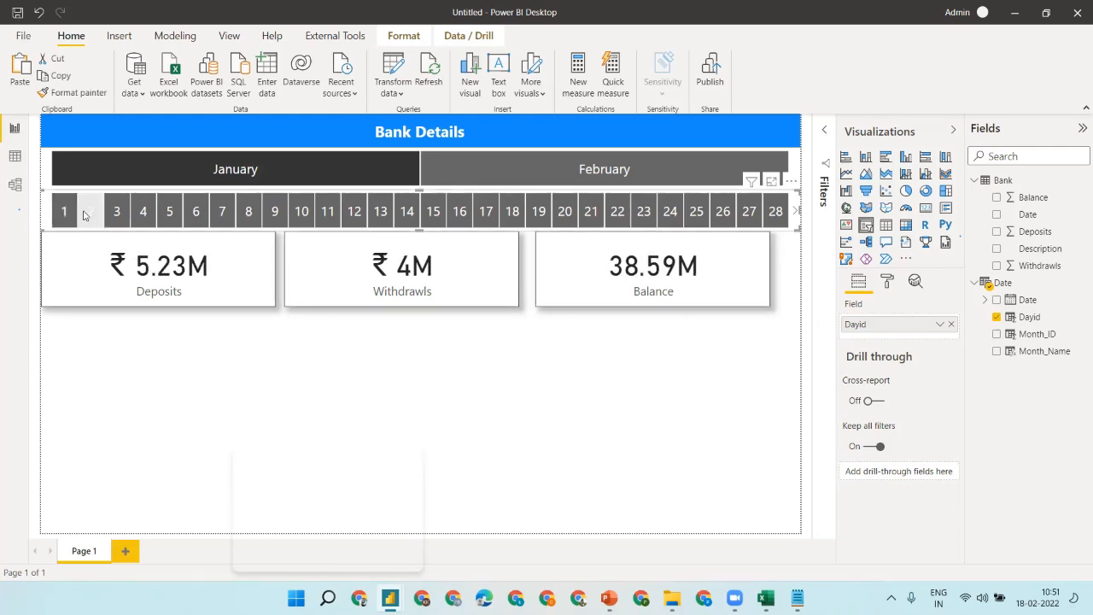
{"action": "left_click", "coordinate": [85, 216]}
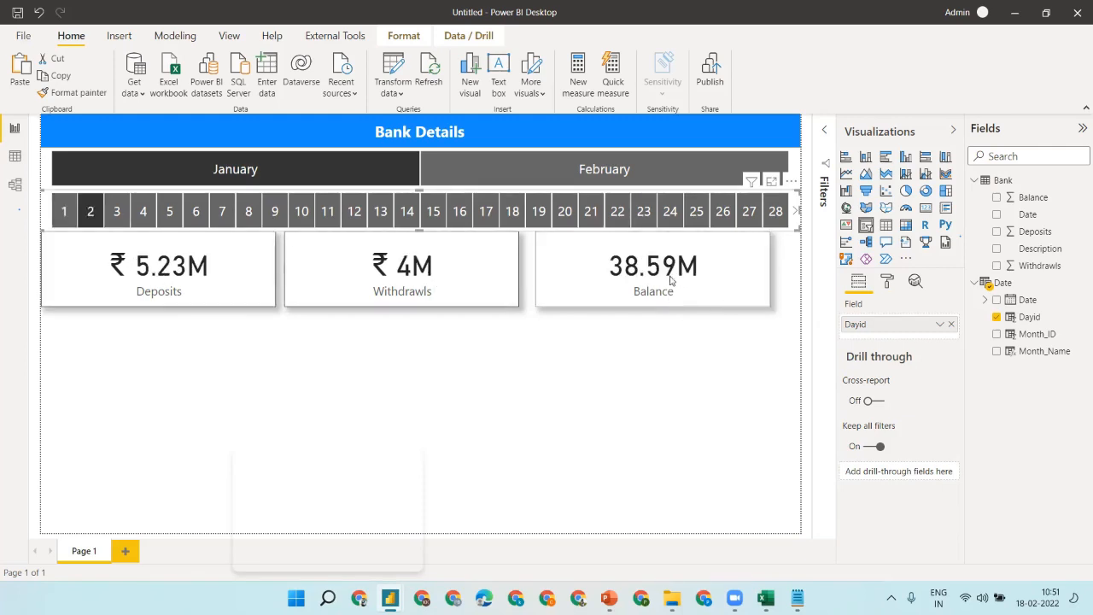
{"action": "left_click", "coordinate": [94, 212]}
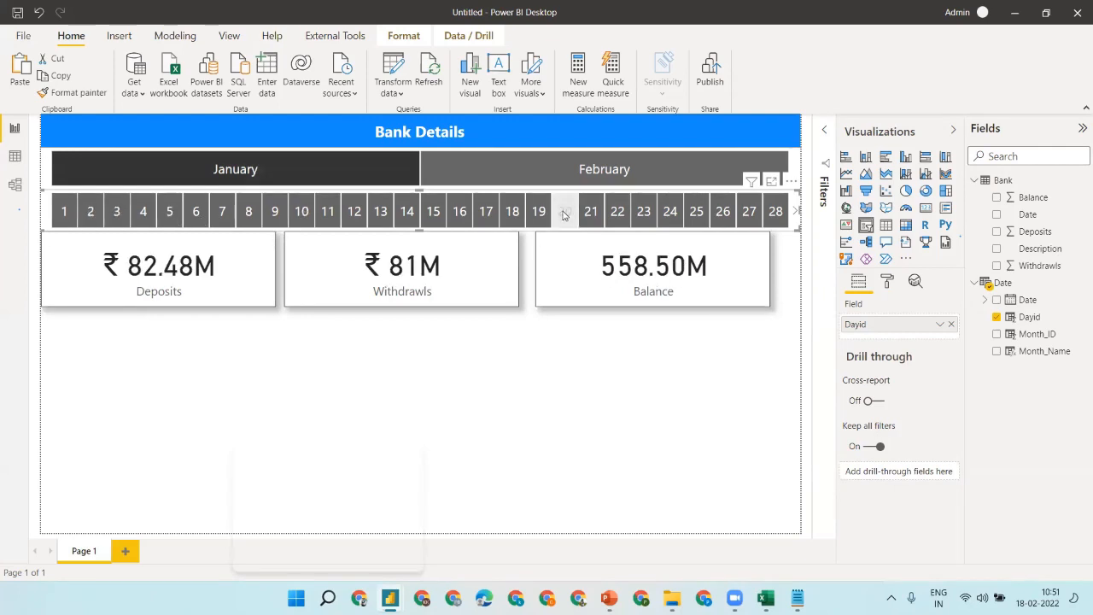
{"action": "left_click", "coordinate": [224, 212]}
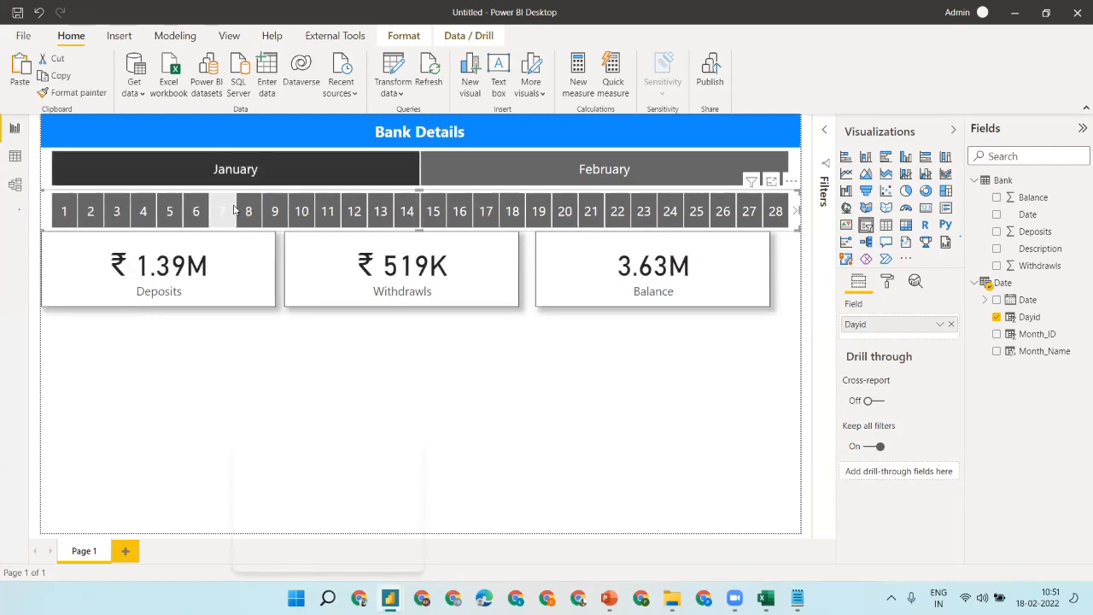
{"action": "left_click", "coordinate": [404, 214]}
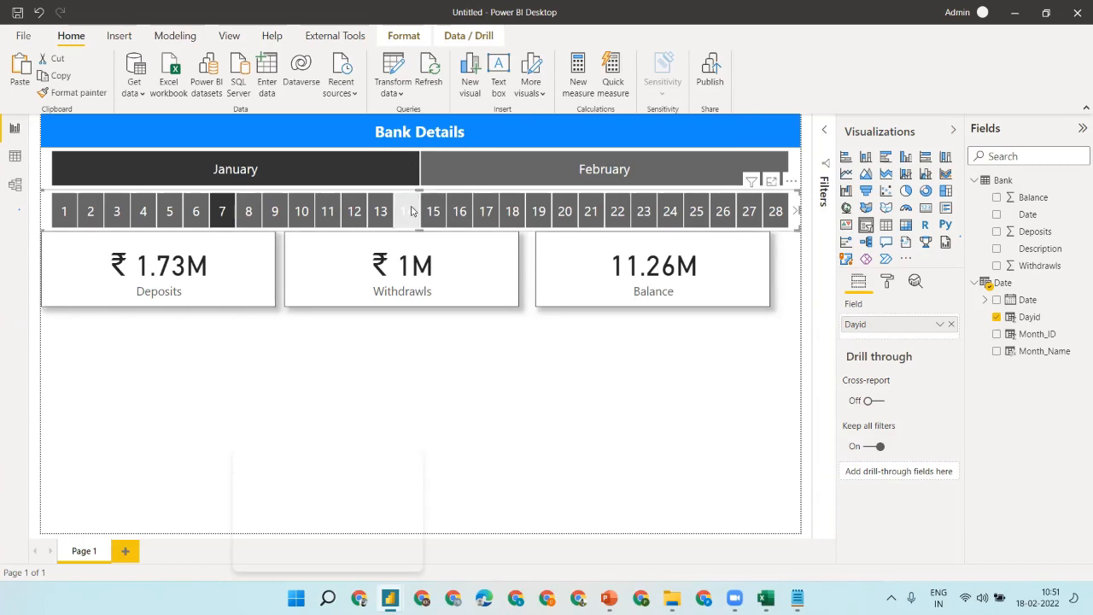
{"action": "left_click", "coordinate": [225, 211], "text": "ctrl"}
{"action": "left_click", "coordinate": [408, 214], "text": "ctrl"}
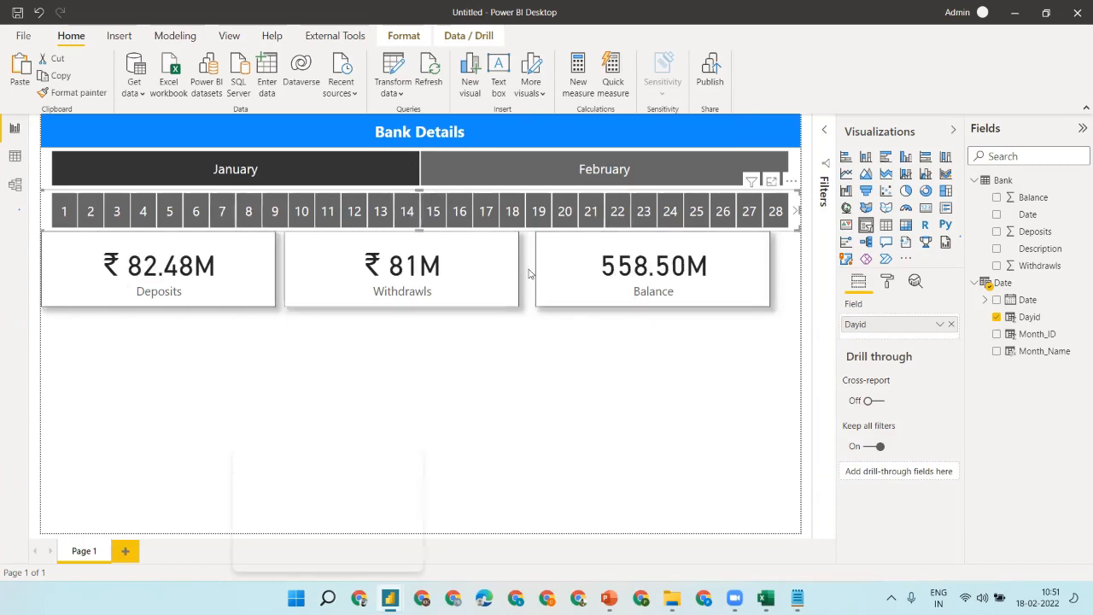
{"action": "left_click", "coordinate": [703, 334]}
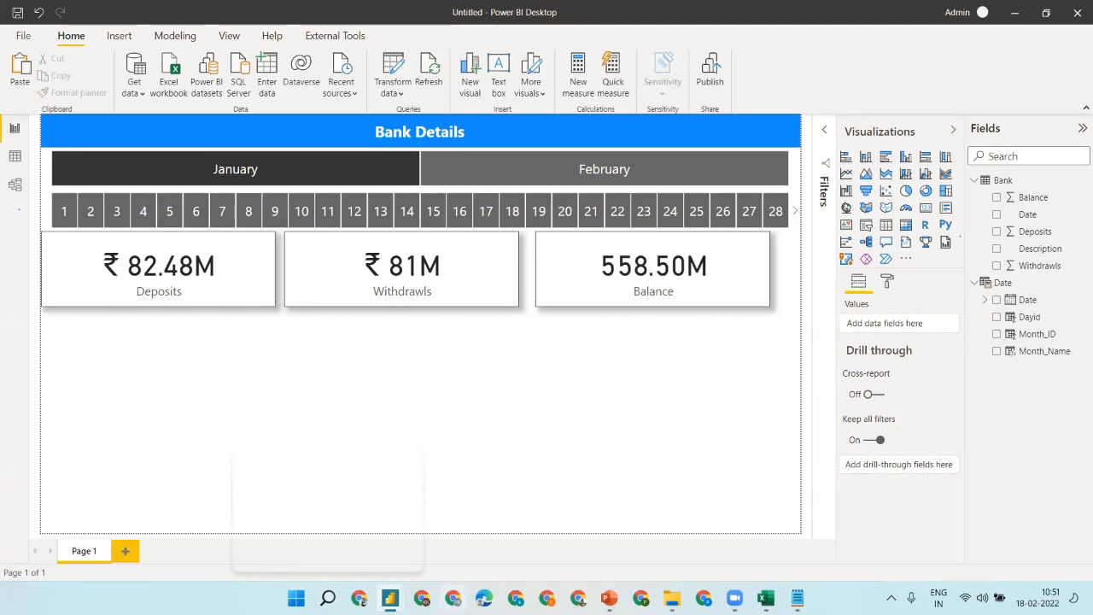
- Check the Bank Transaction Report reference slide in PowerPoint, then return to Power BI
{"action": "left_click", "coordinate": [609, 598]}
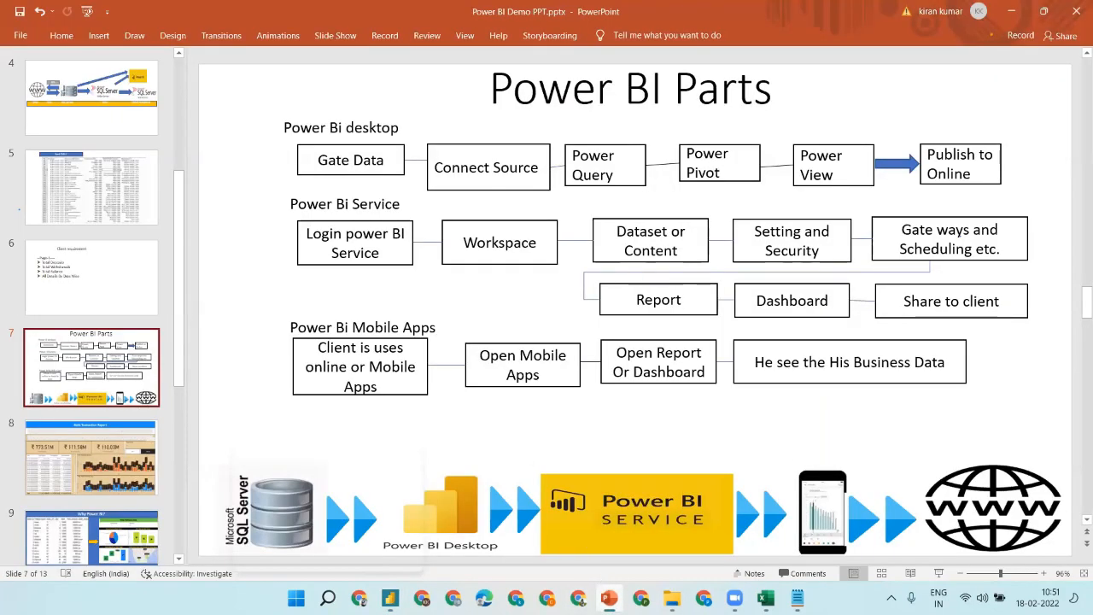
{"action": "left_click", "coordinate": [130, 447]}
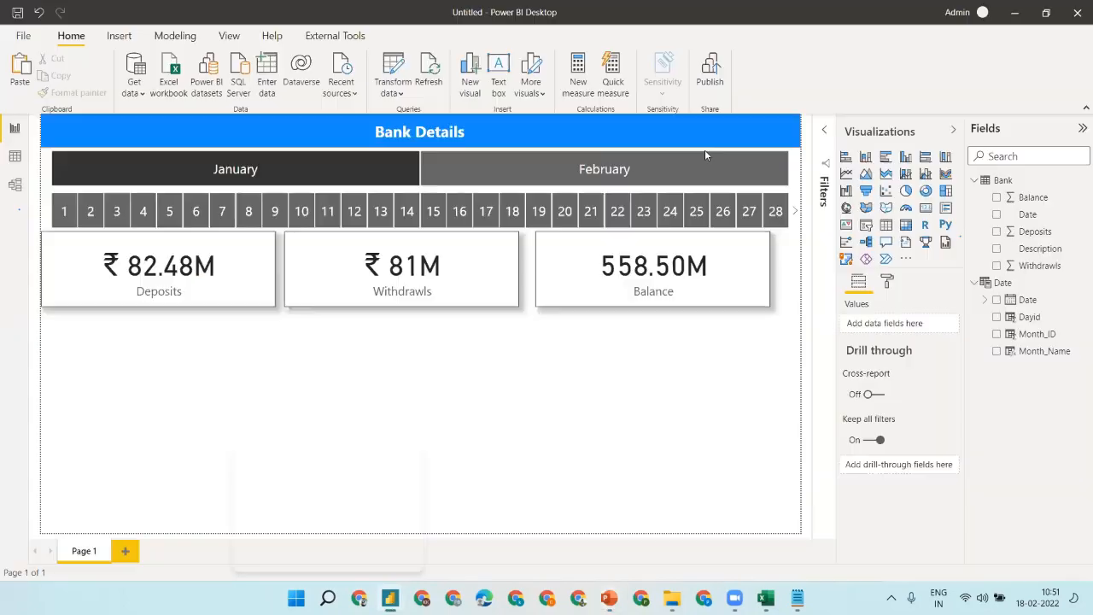
{"action": "left_click", "coordinate": [1011, 11]}
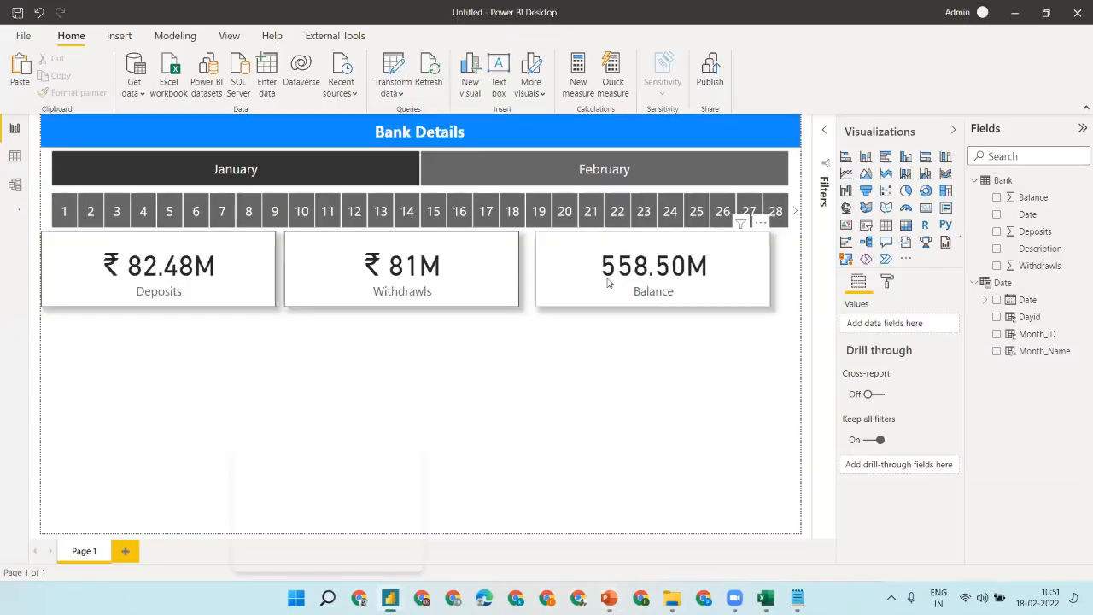
- Insert an empty table visual below the cards and stretch it down
{"action": "left_click", "coordinate": [608, 282]}
{"action": "left_click", "coordinate": [483, 275]}
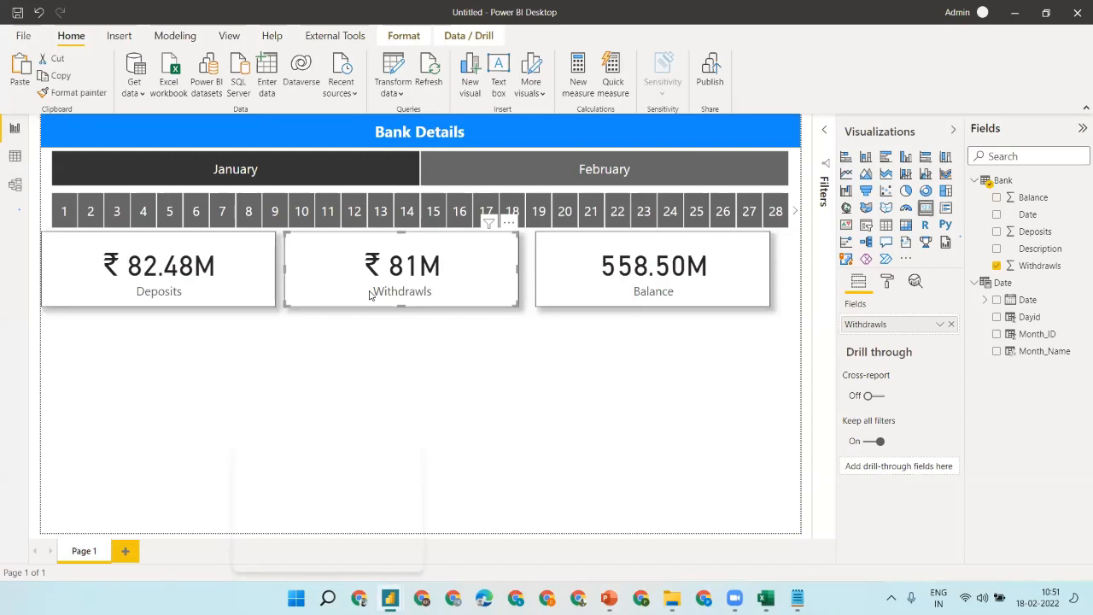
{"action": "left_click", "coordinate": [464, 321]}
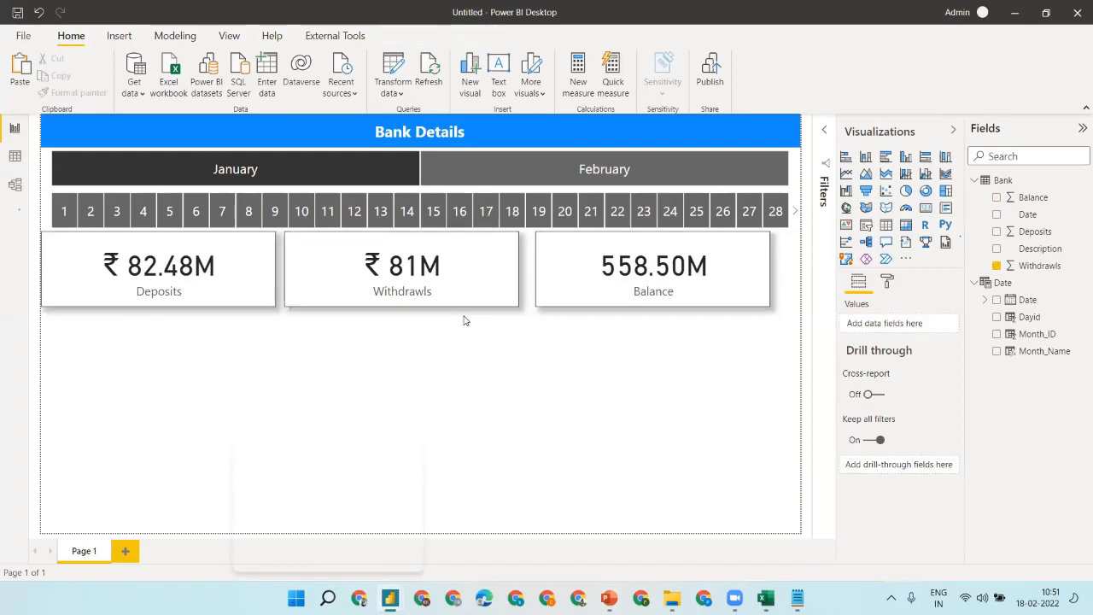
{"action": "left_click", "coordinate": [885, 226]}
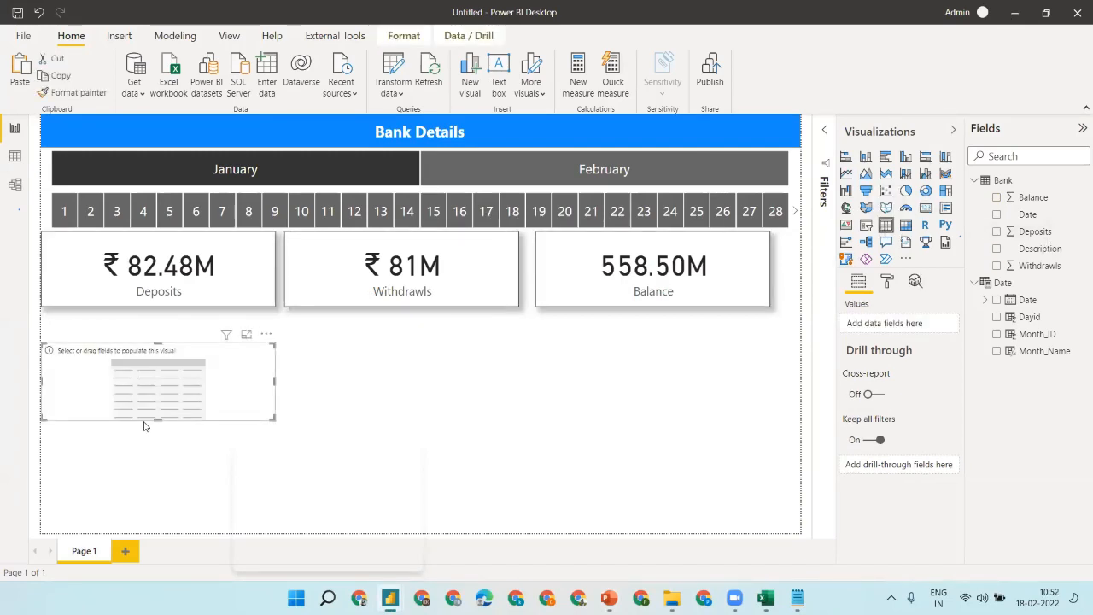
{"action": "left_click_drag", "start_coordinate": [152, 423], "coordinate": [157, 531]}
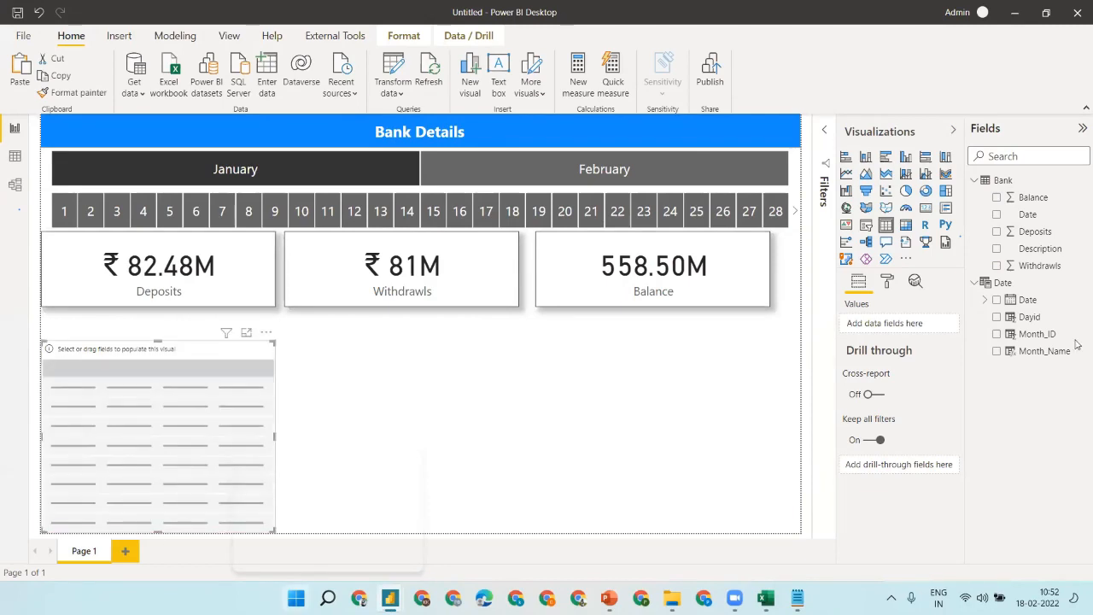
- Fill the table with plain Date, Deposits, Withdrawls and Balance, then widen it
{"action": "left_click", "coordinate": [996, 301]}
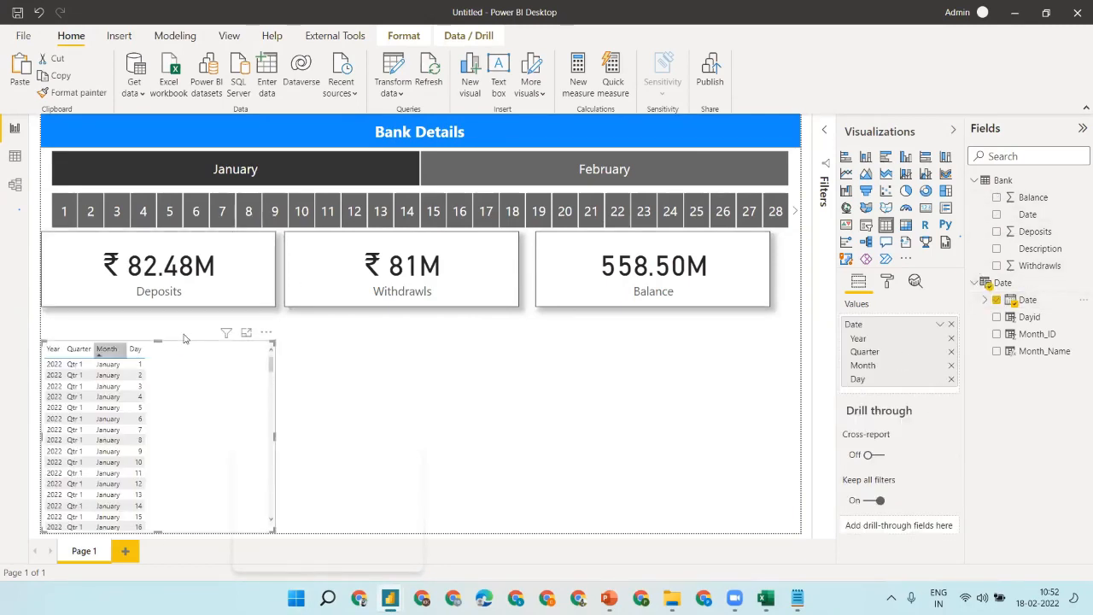
{"action": "left_click", "coordinate": [941, 324]}
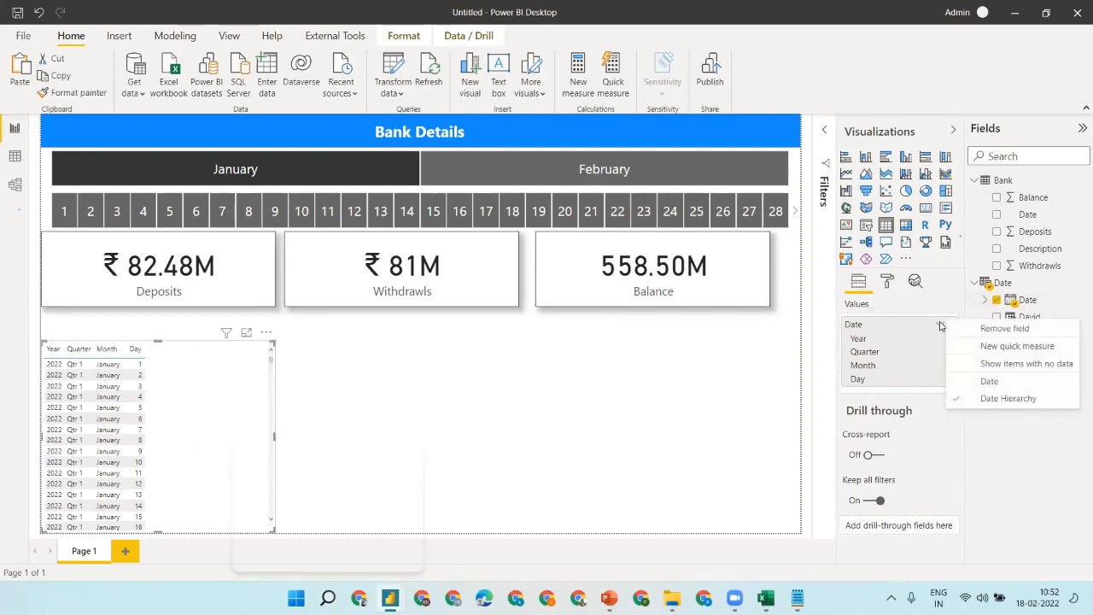
{"action": "left_click", "coordinate": [989, 381]}
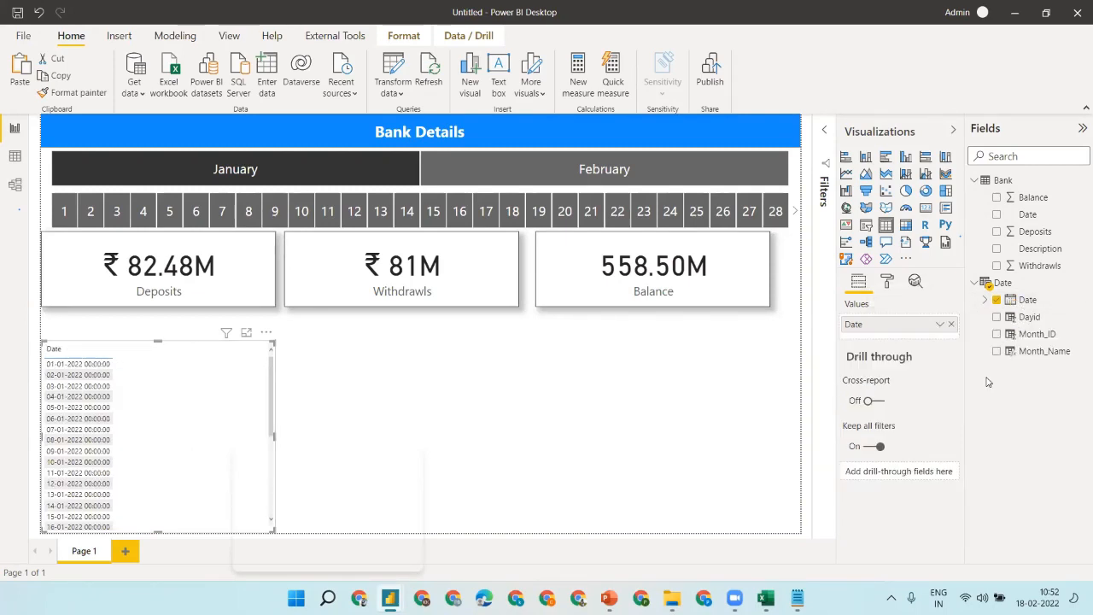
{"action": "left_click", "coordinate": [940, 324]}
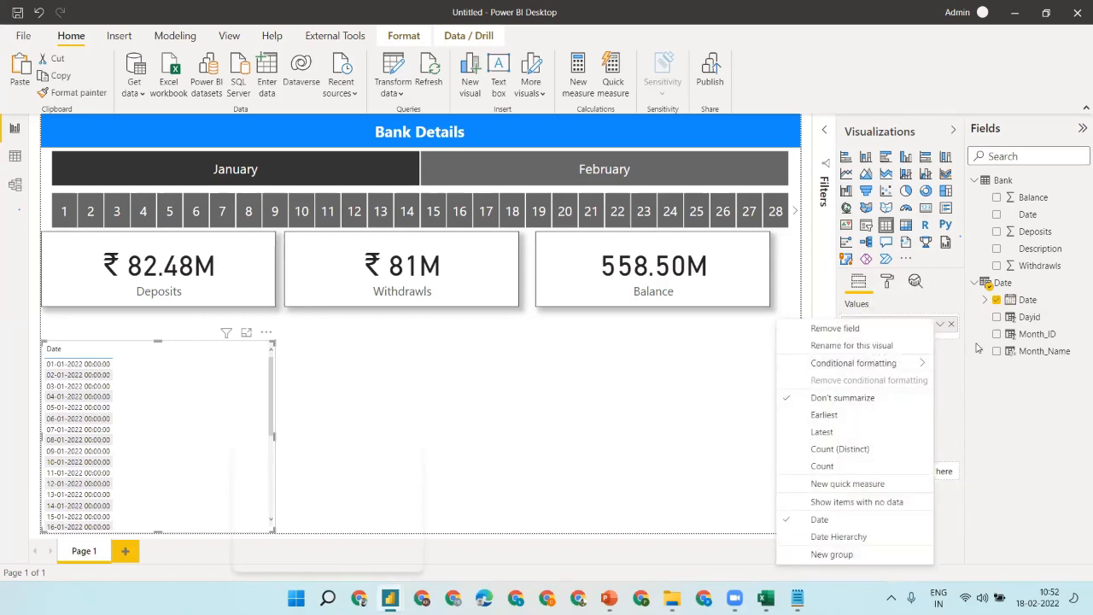
{"action": "left_click", "coordinate": [967, 347]}
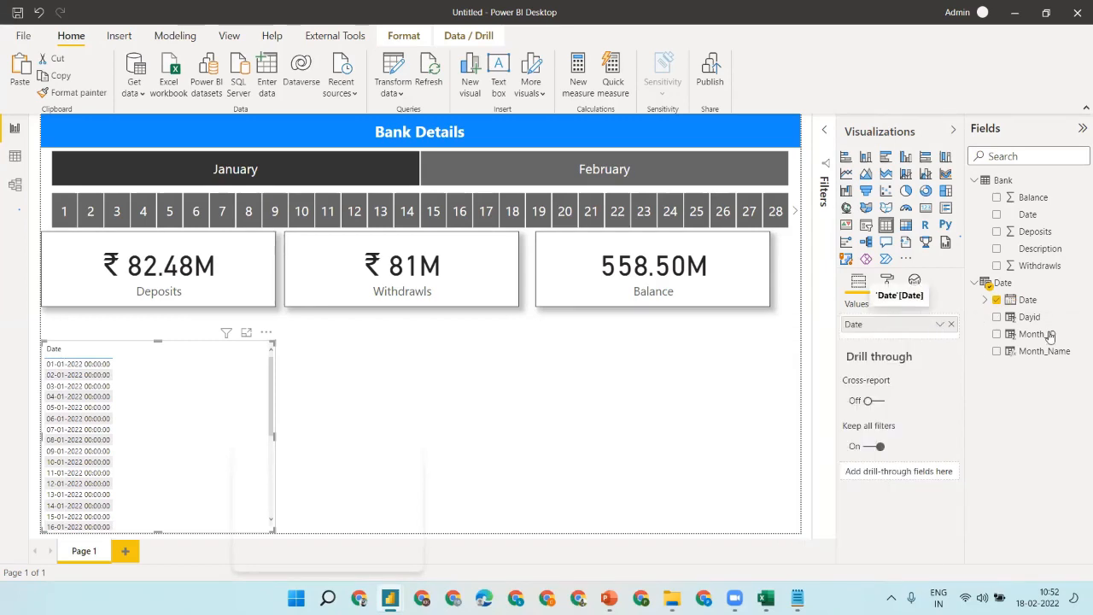
{"action": "left_click", "coordinate": [996, 232]}
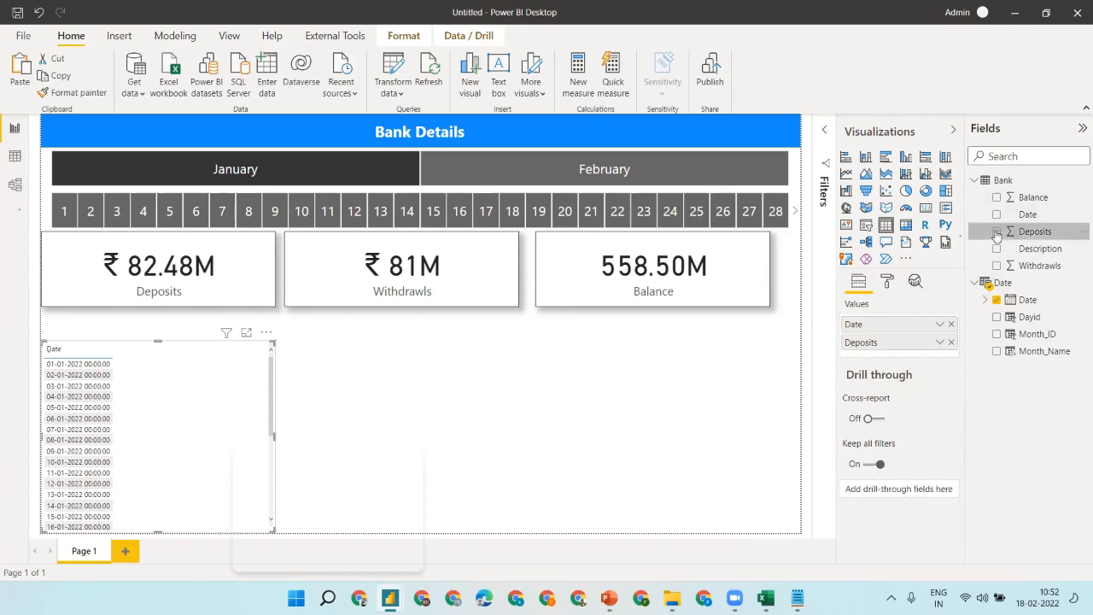
{"action": "left_click", "coordinate": [996, 266]}
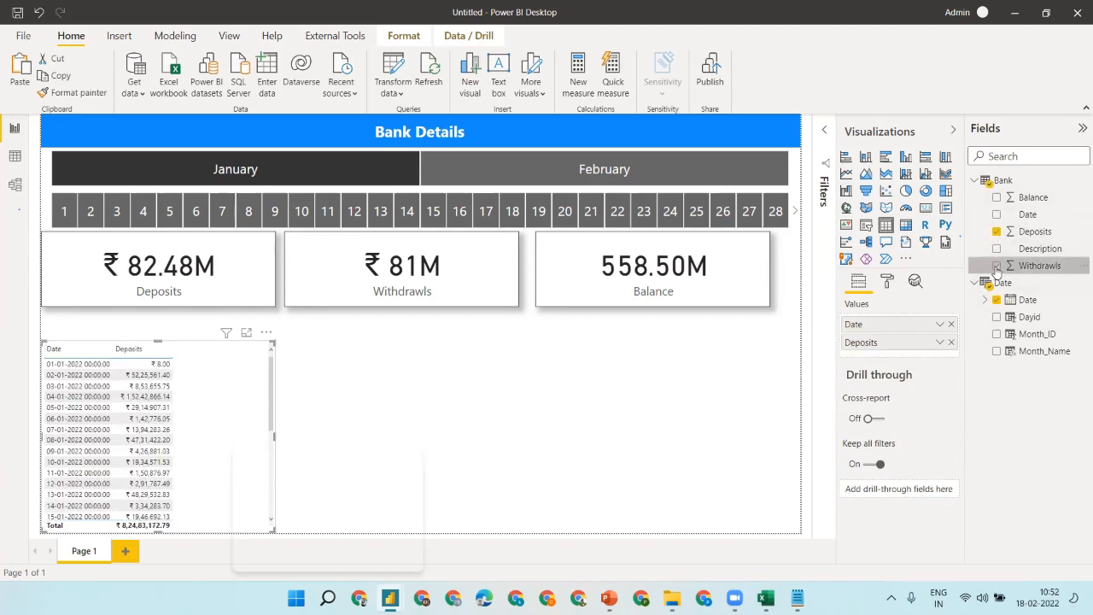
{"action": "left_click", "coordinate": [996, 198]}
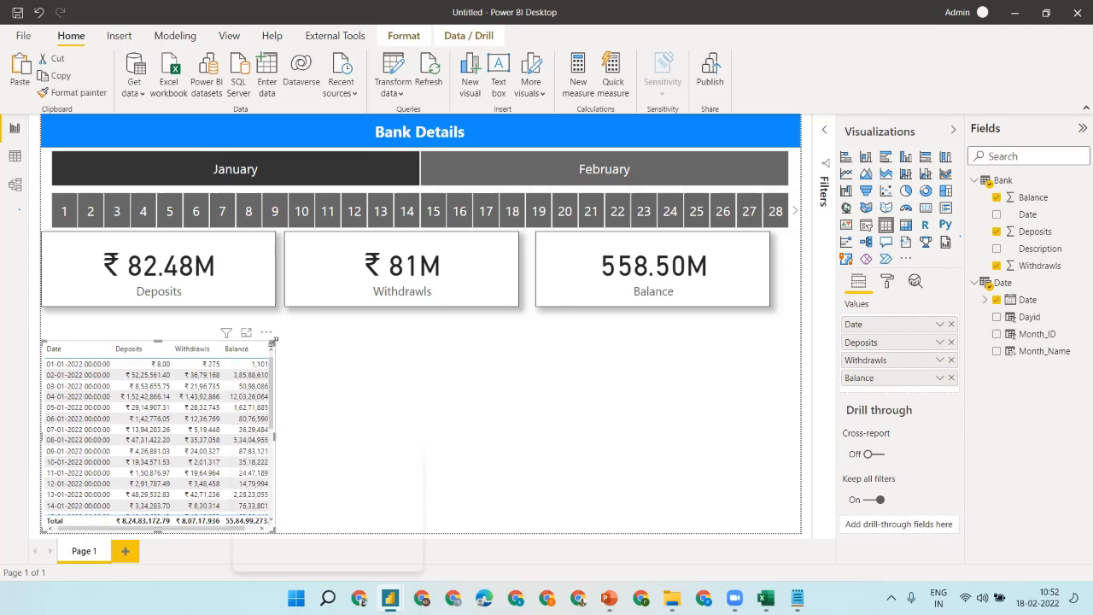
{"action": "left_click_drag", "start_coordinate": [273, 340], "coordinate": [342, 349]}
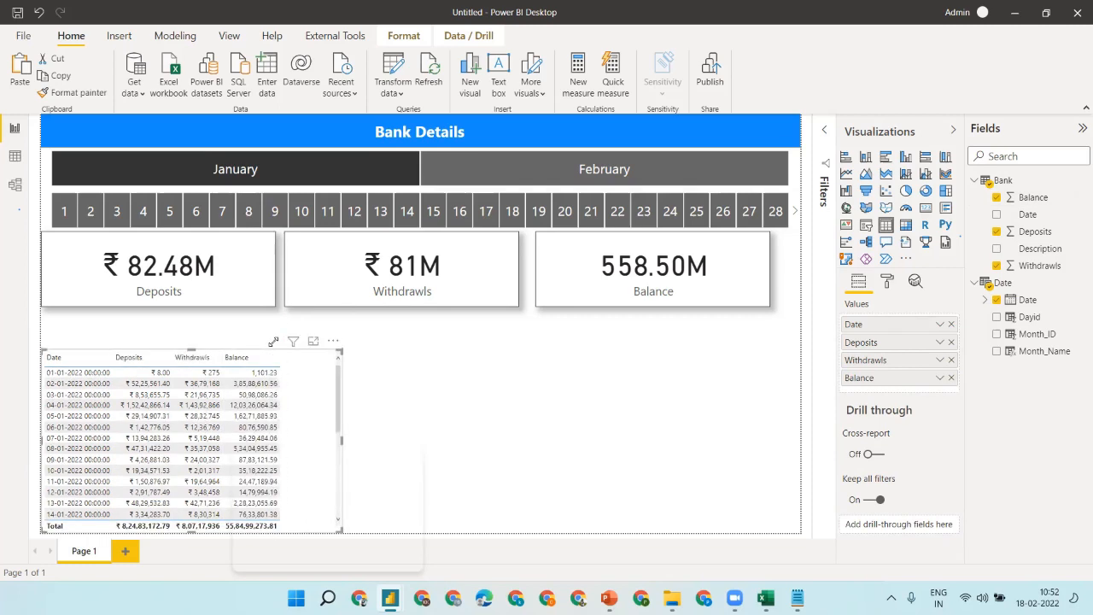
{"action": "left_click_drag", "start_coordinate": [192, 350], "coordinate": [193, 316]}
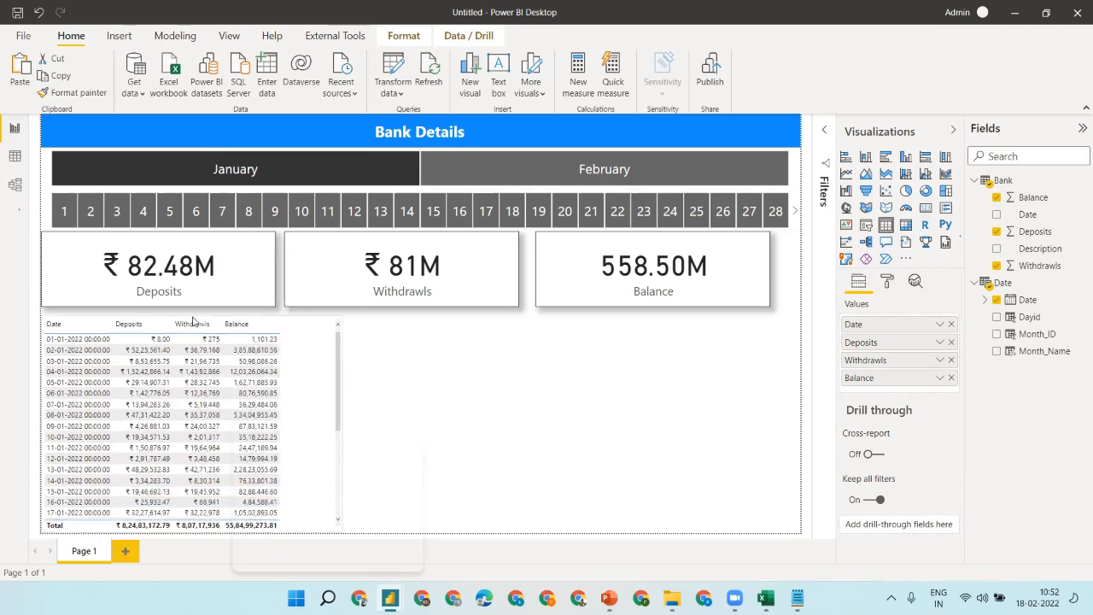
- Set the table's Values text size to 15 pt
{"action": "left_click", "coordinate": [887, 284]}
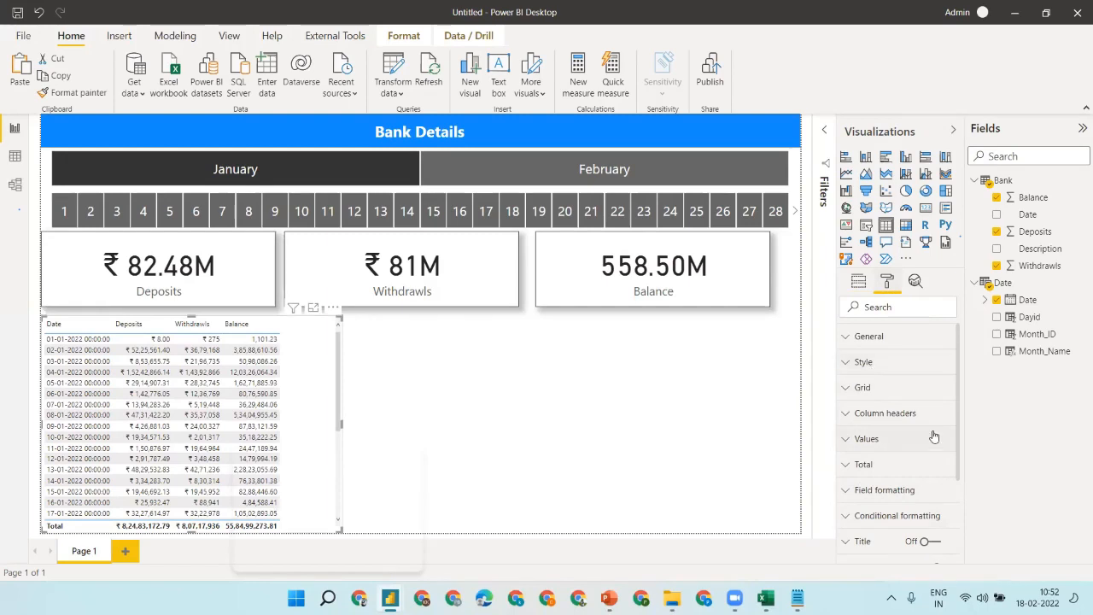
{"action": "left_click", "coordinate": [879, 442]}
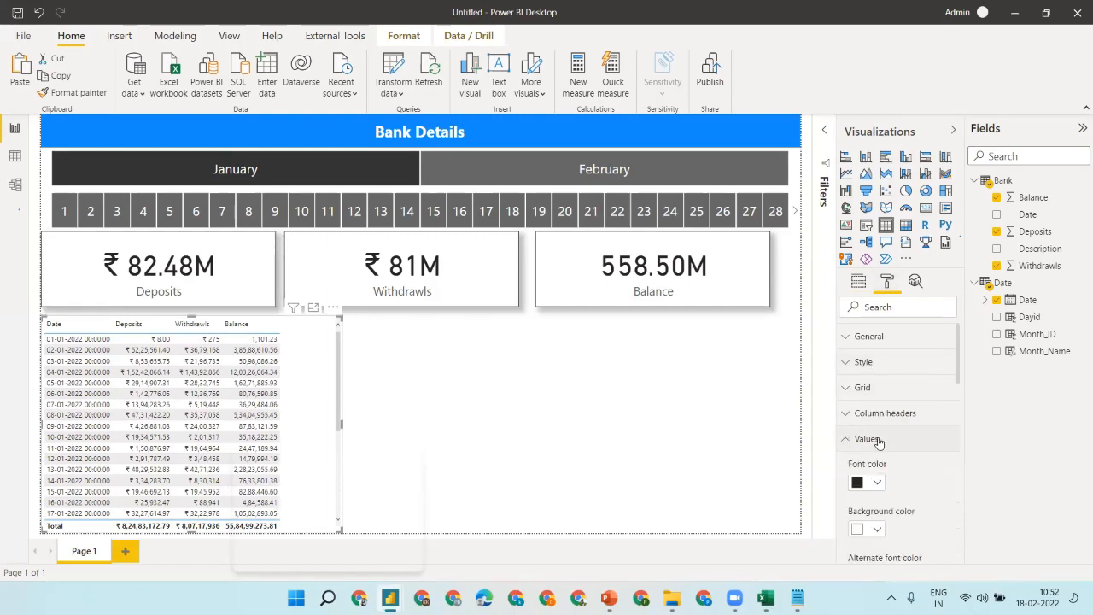
{"action": "scroll", "coordinate": [905, 486], "scroll_direction": "down", "scroll_amount": 5}
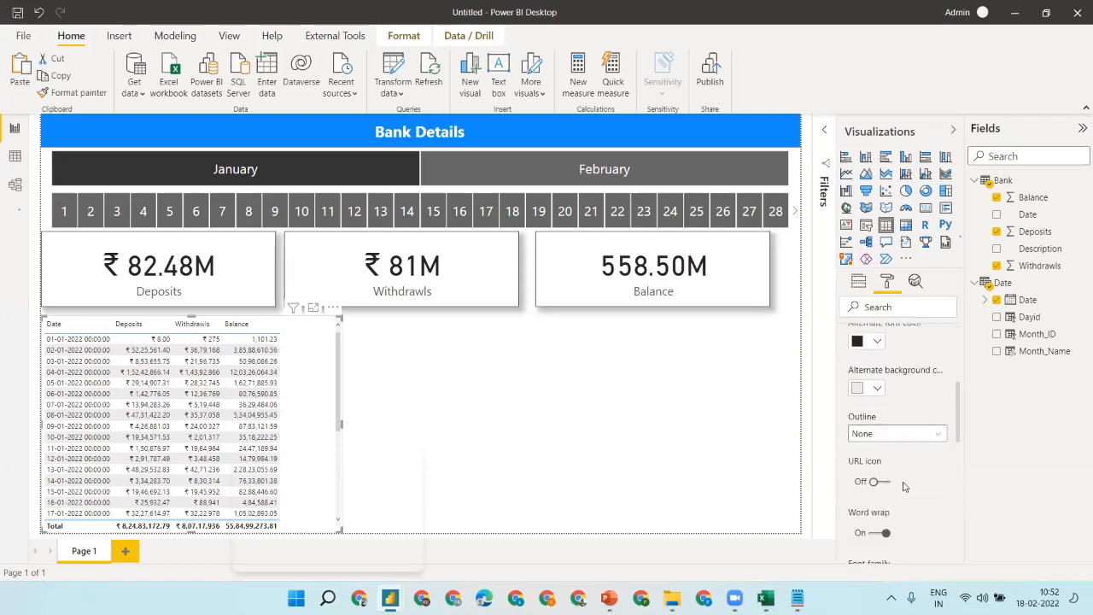
{"action": "scroll", "coordinate": [904, 486], "scroll_direction": "down", "scroll_amount": 2}
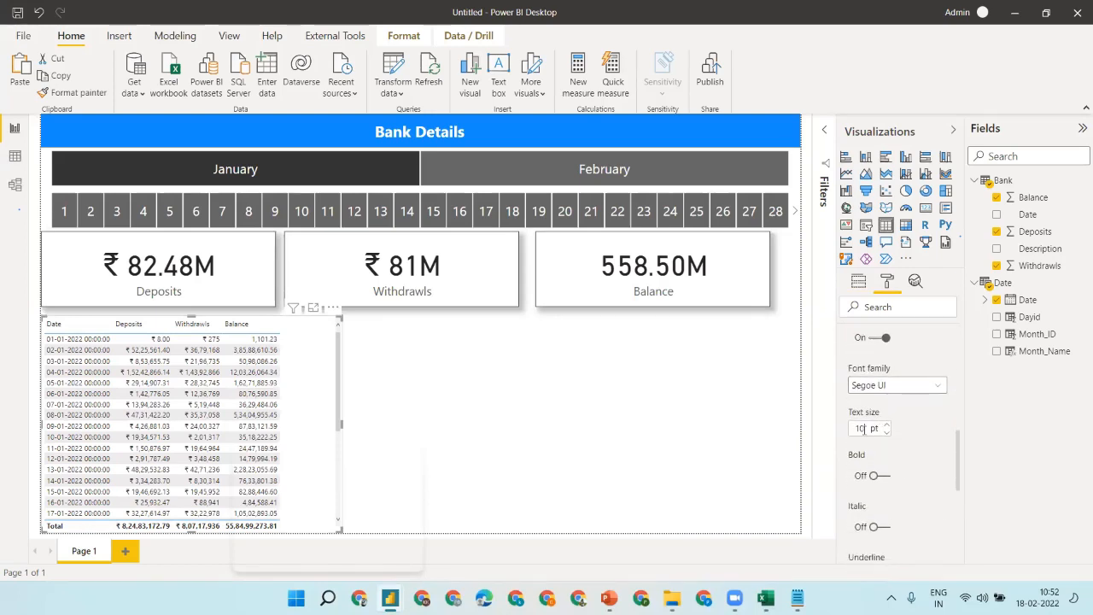
{"action": "type", "text": "5"}
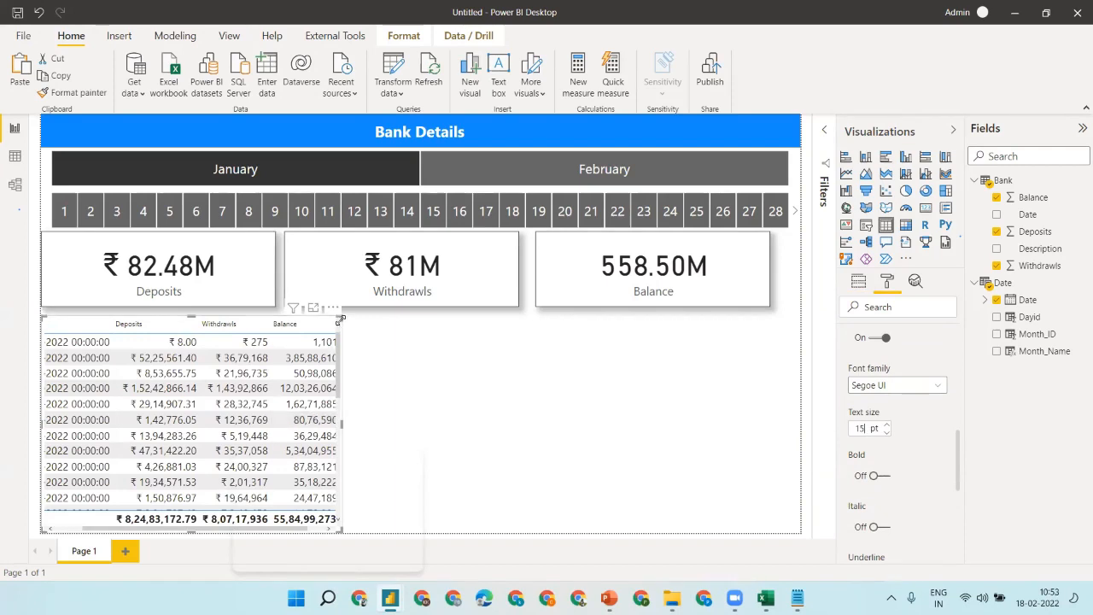
- Widen the table so the Date and Balance columns show in full
{"action": "left_click_drag", "start_coordinate": [341, 318], "coordinate": [392, 327]}
{"action": "left_click", "coordinate": [418, 345]}
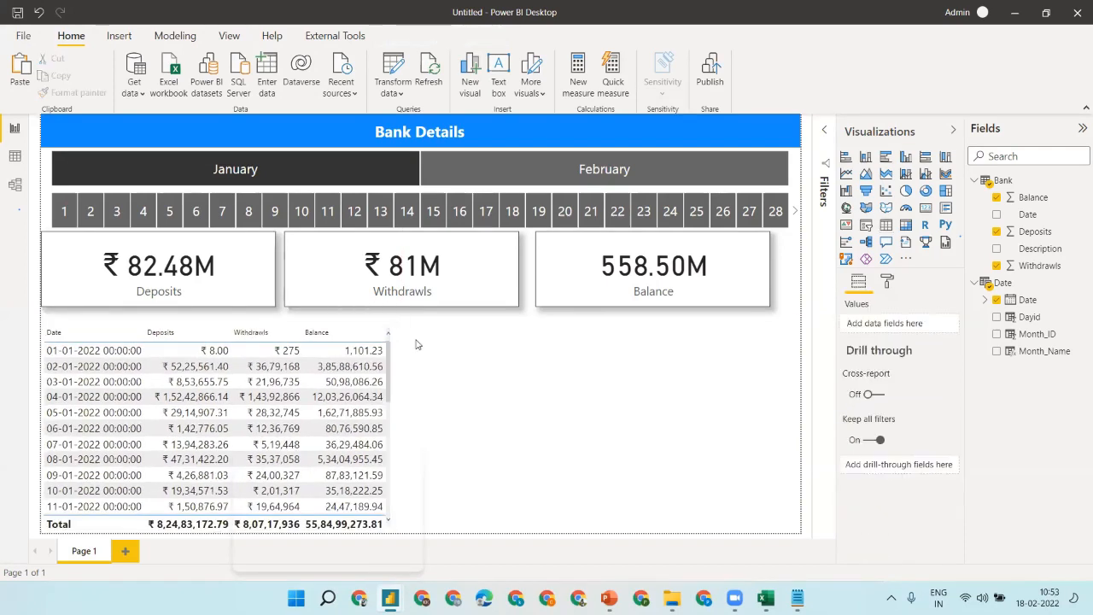
{"action": "left_click", "coordinate": [358, 338]}
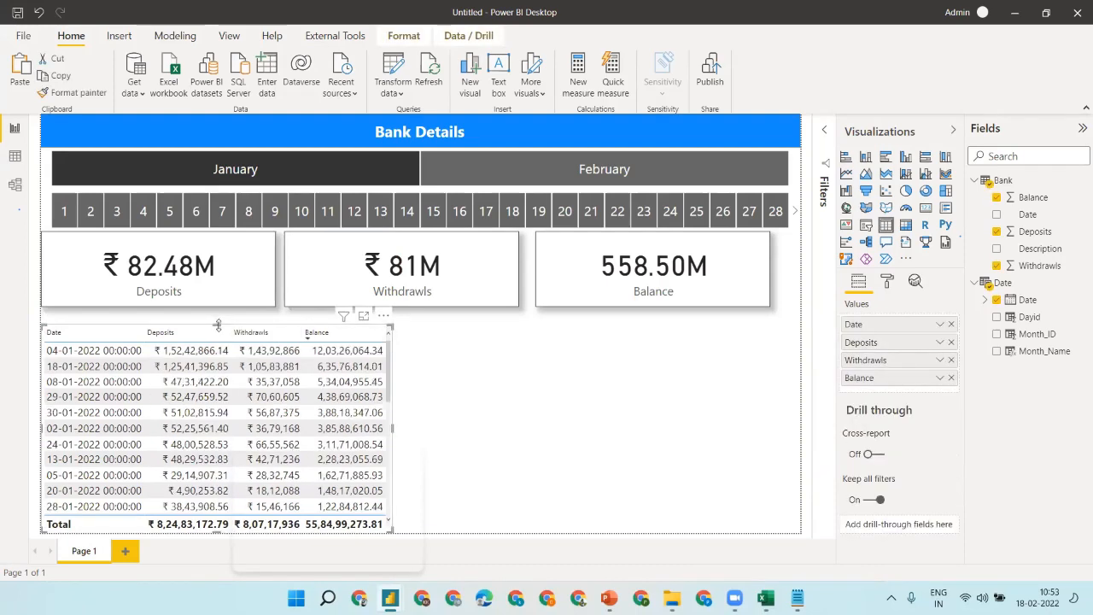
- Turn on the table title and set its text to 'Bank Details in Grid'
{"action": "left_click", "coordinate": [886, 282]}
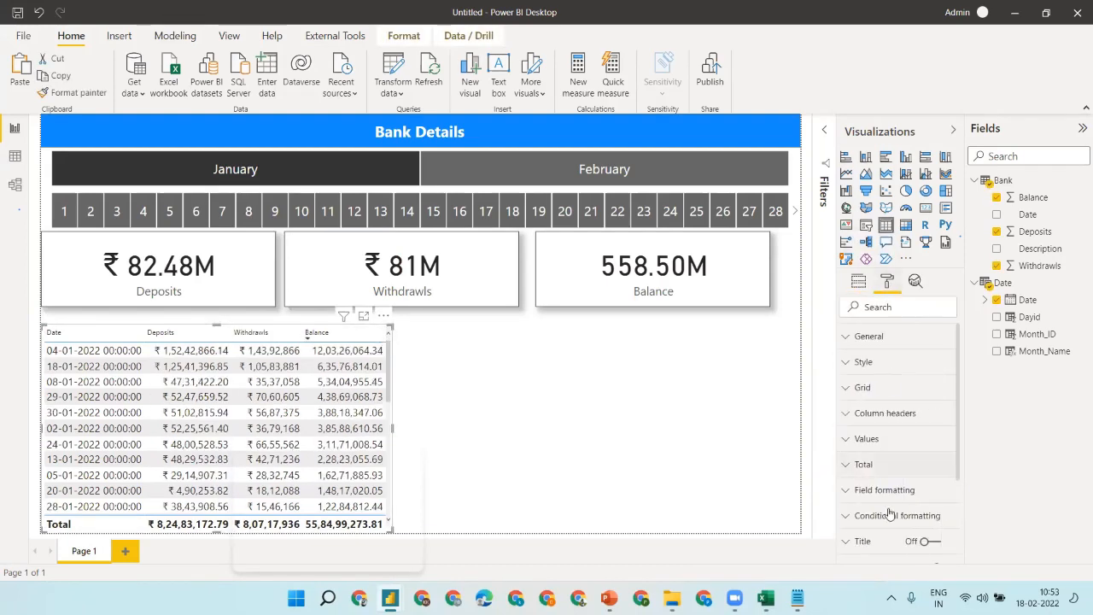
{"action": "left_click", "coordinate": [929, 541]}
{"action": "scroll", "coordinate": [880, 504], "scroll_direction": "down", "scroll_amount": 2}
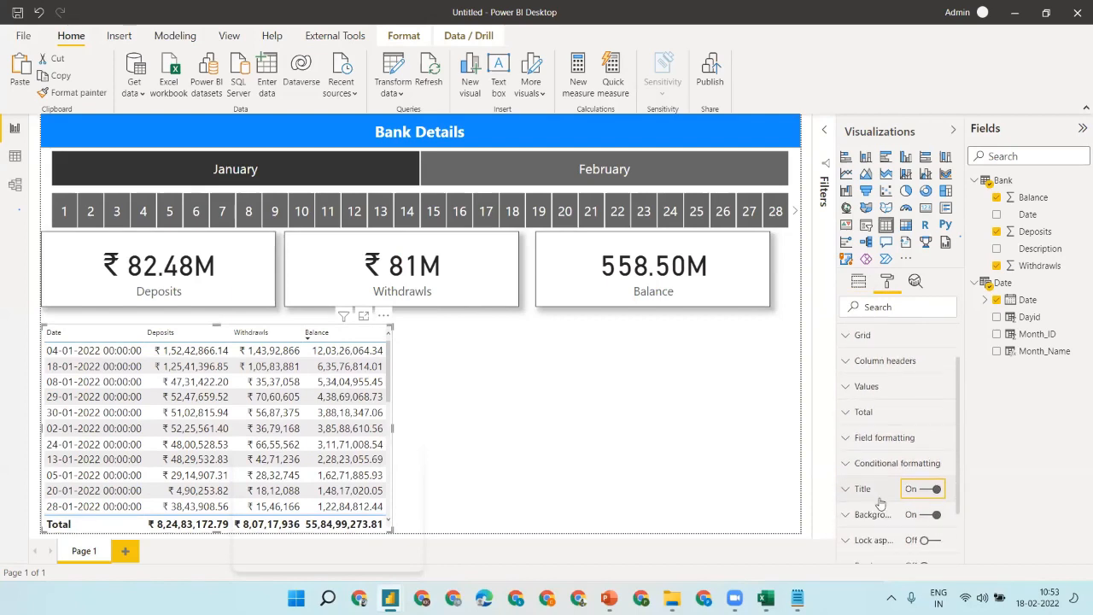
{"action": "left_click", "coordinate": [876, 494]}
{"action": "left_click", "coordinate": [885, 529]}
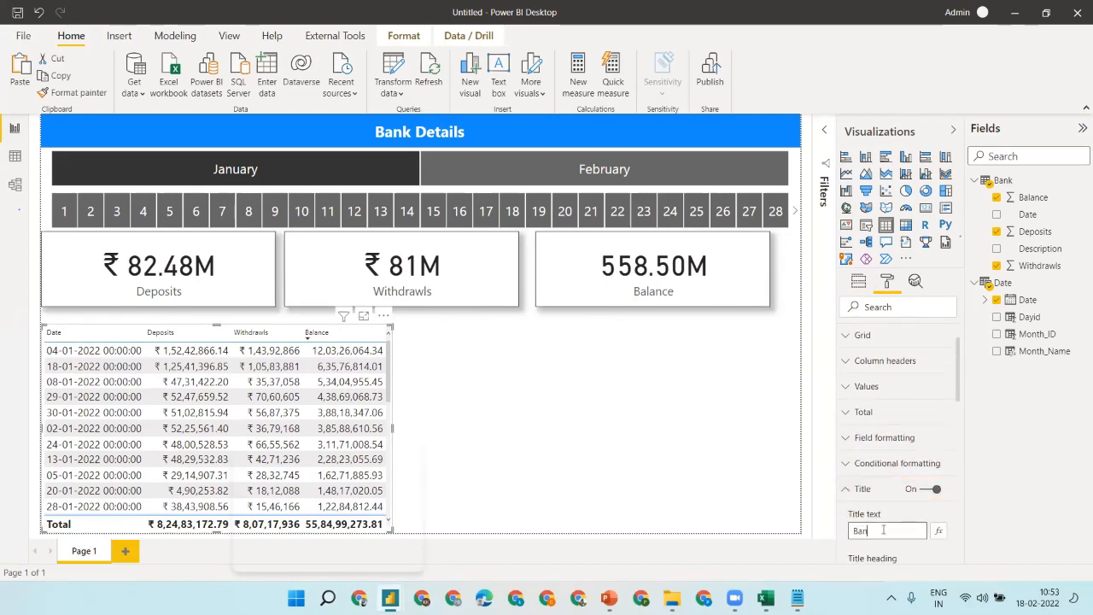
{"action": "type", "text": "Bank Deta"}
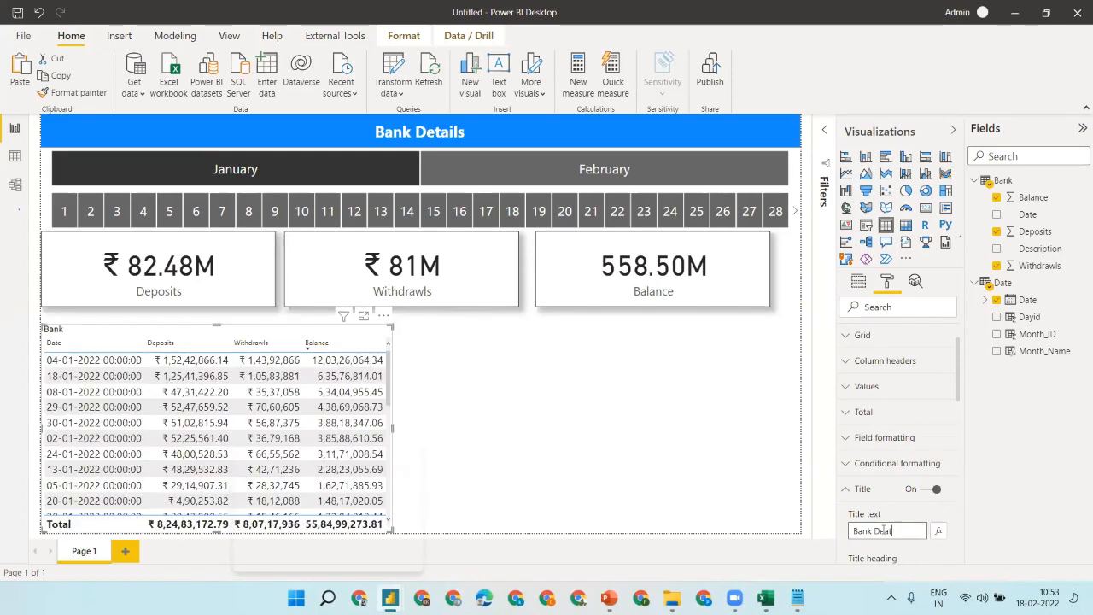
{"action": "type", "text": "eat"}
{"action": "key", "text": "BackSpace"}
{"action": "key", "text": "BackSpace"}
{"action": "type", "text": "ils in"}
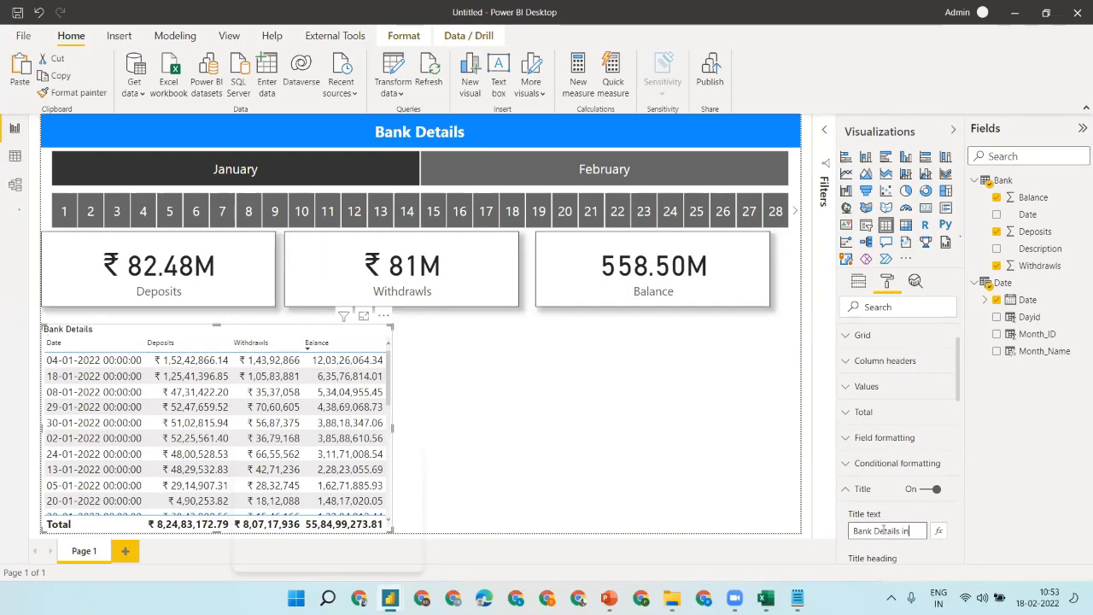
{"action": "type", "text": " Grid"}
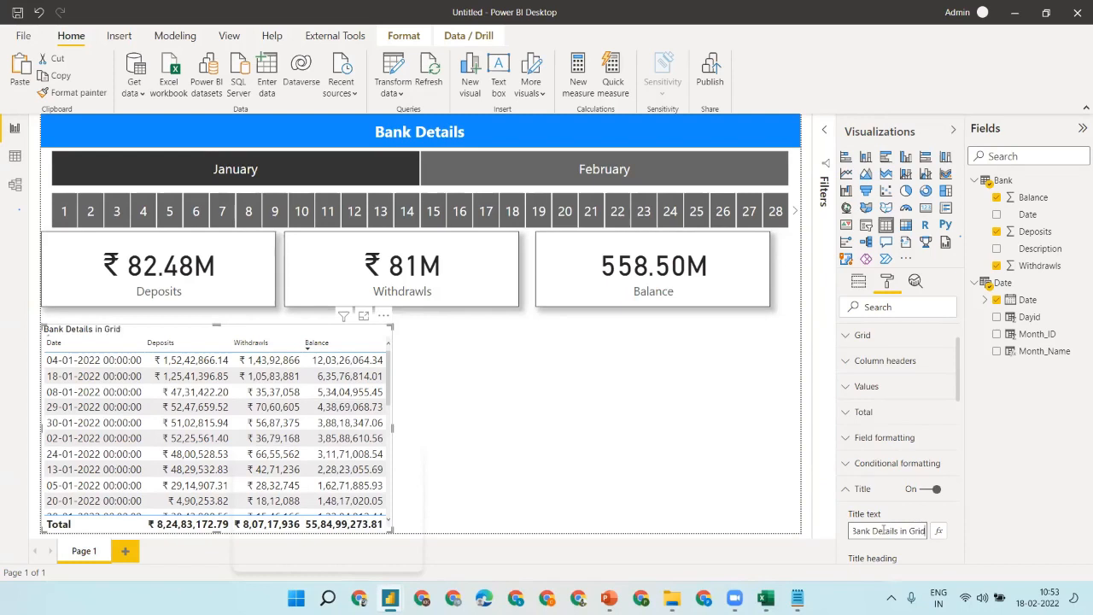
{"action": "left_click", "coordinate": [739, 425]}
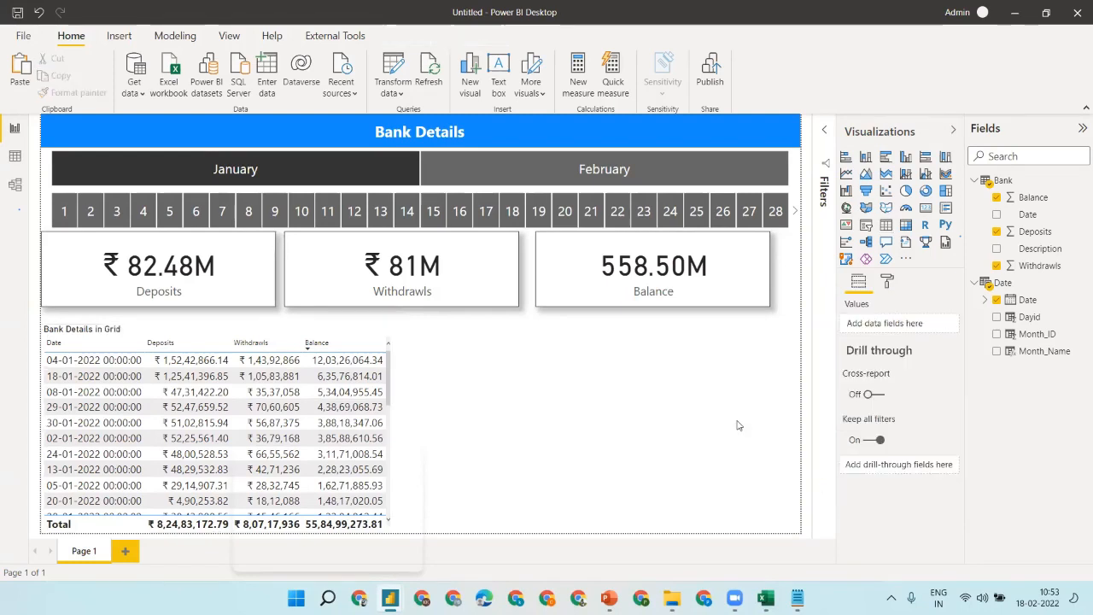
- Review the table's Column headers and Total formatting settings, then collapse them
{"action": "left_click", "coordinate": [230, 334]}
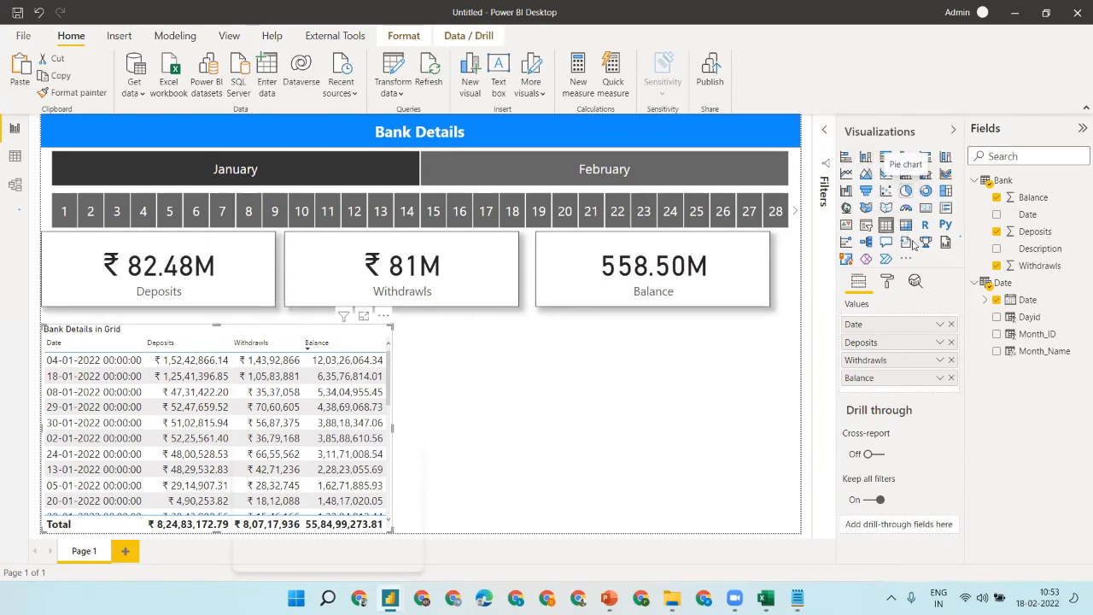
{"action": "left_click", "coordinate": [885, 284]}
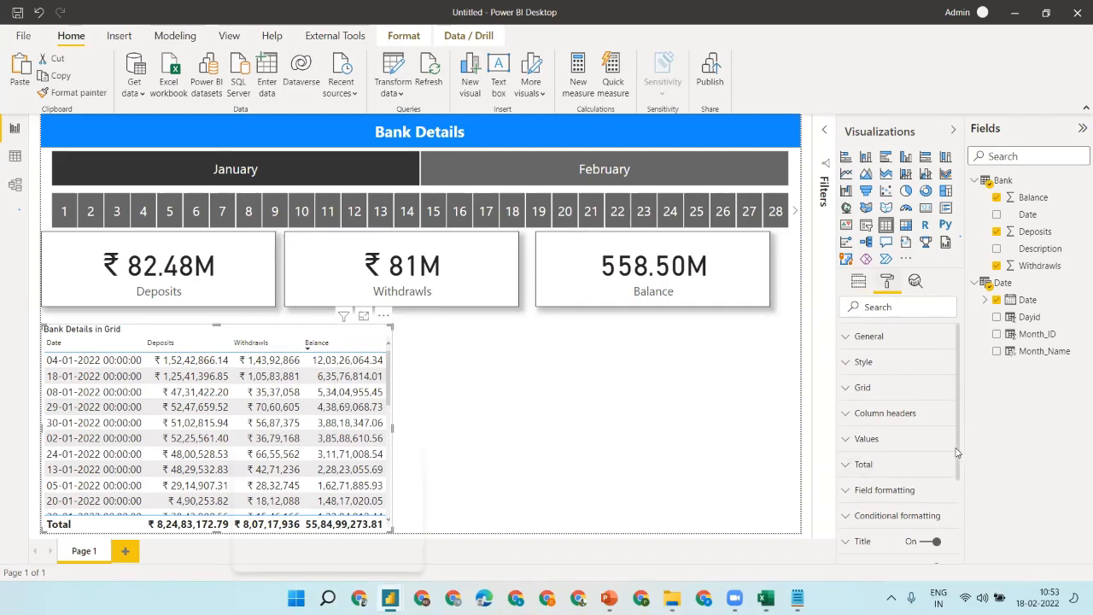
{"action": "scroll", "coordinate": [957, 452], "scroll_direction": "down", "scroll_amount": 1}
{"action": "left_click", "coordinate": [885, 386]}
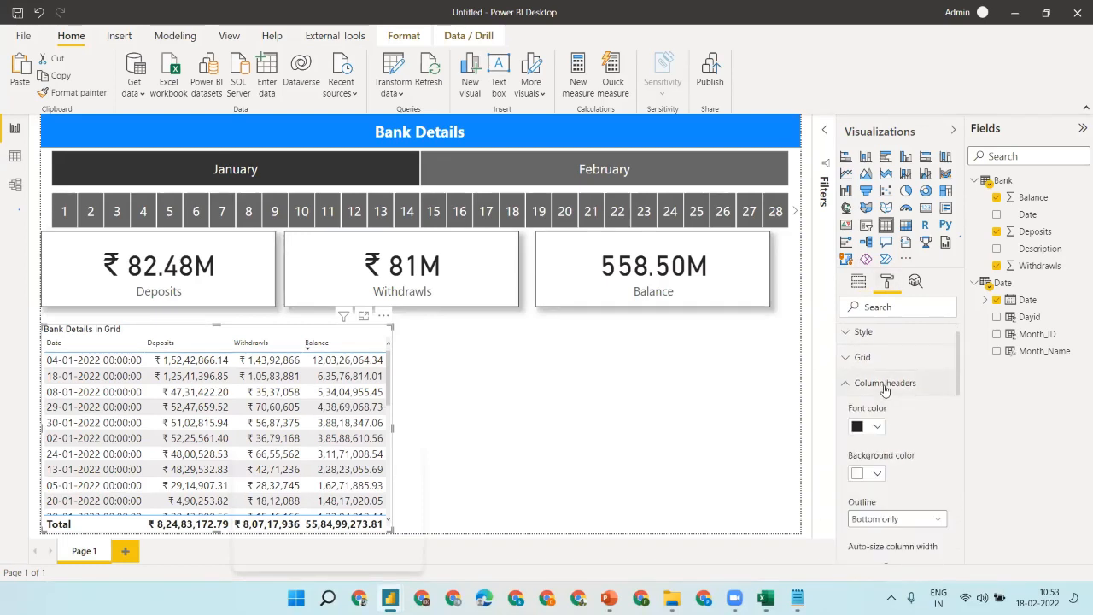
{"action": "left_click", "coordinate": [885, 386]}
{"action": "left_click", "coordinate": [876, 438]}
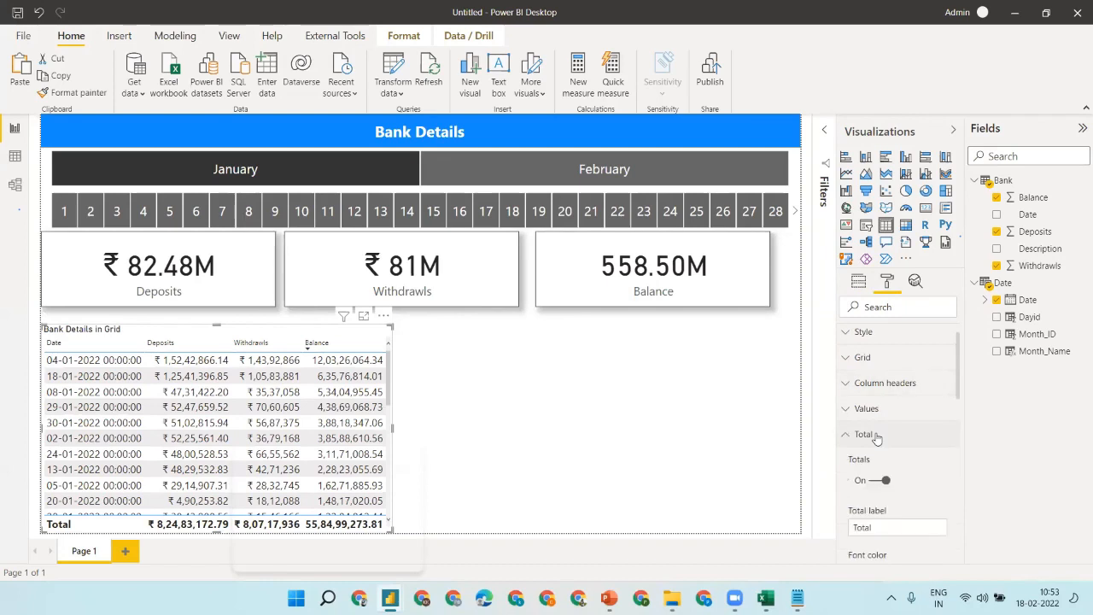
{"action": "scroll", "coordinate": [928, 474], "scroll_direction": "down", "scroll_amount": 8}
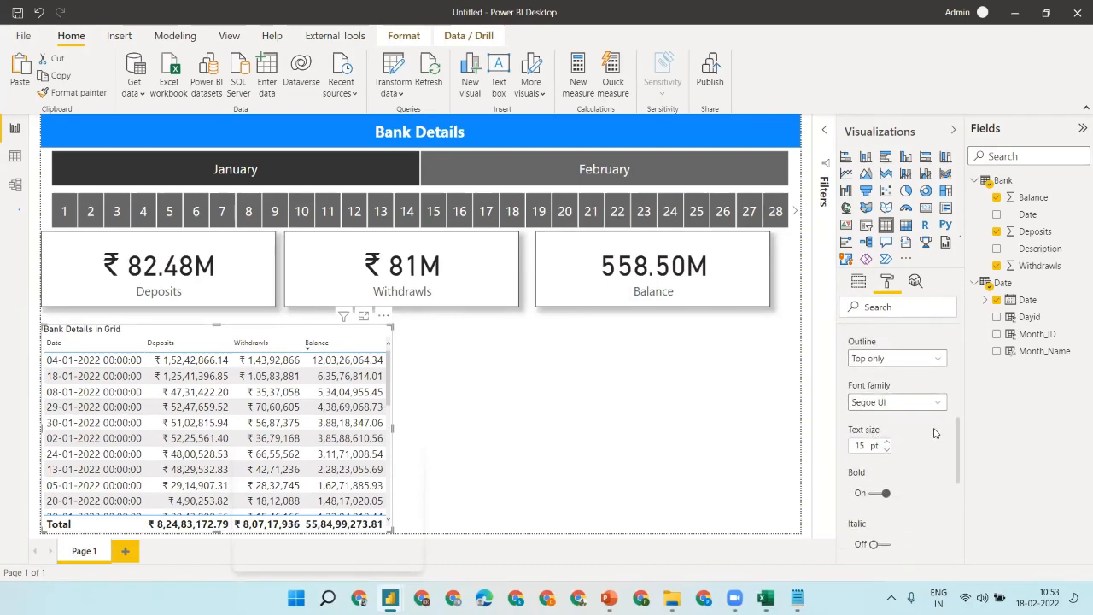
{"action": "scroll", "coordinate": [935, 434], "scroll_direction": "down", "scroll_amount": 2}
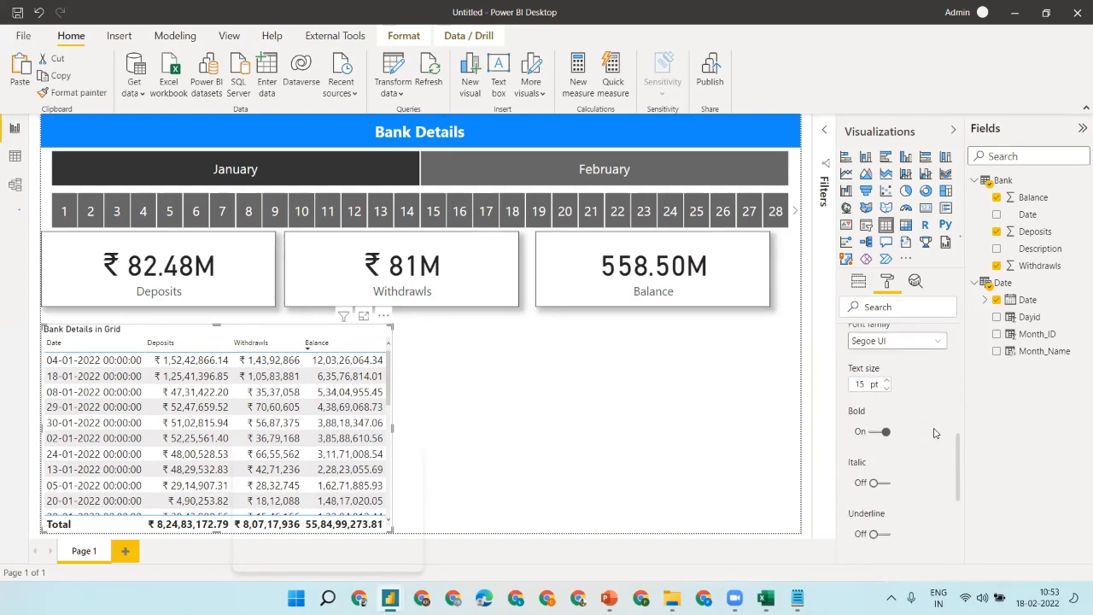
{"action": "scroll", "coordinate": [934, 434], "scroll_direction": "up", "scroll_amount": 7}
{"action": "scroll", "coordinate": [934, 434], "scroll_direction": "up", "scroll_amount": 6}
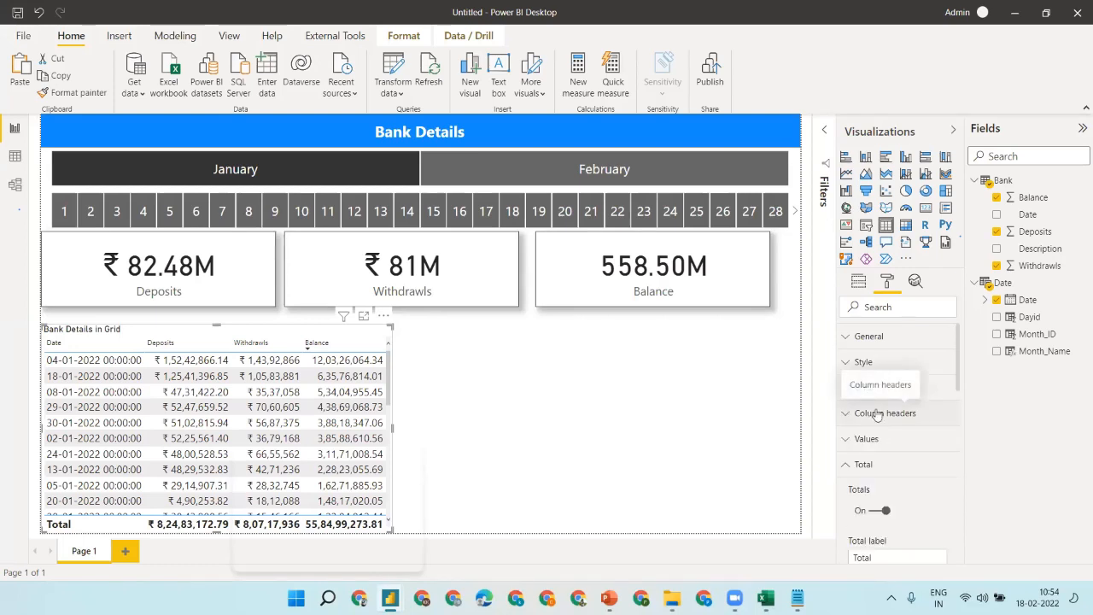
{"action": "left_click", "coordinate": [868, 466]}
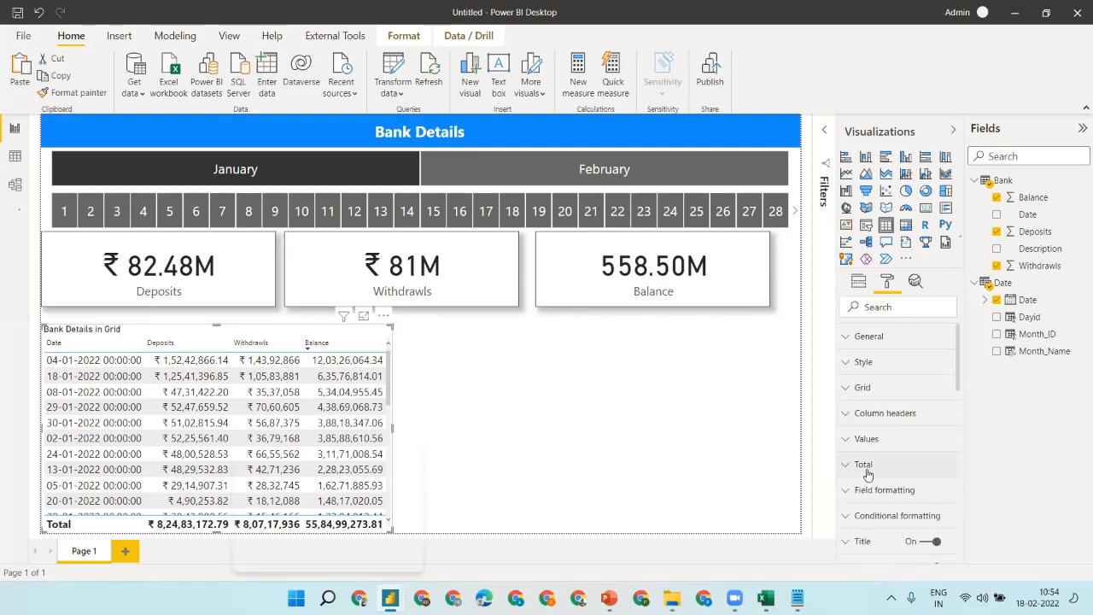
- Centre the table title on a black background with gold text colour
{"action": "left_click", "coordinate": [866, 543]}
{"action": "scroll", "coordinate": [958, 380], "scroll_direction": "down", "scroll_amount": 5}
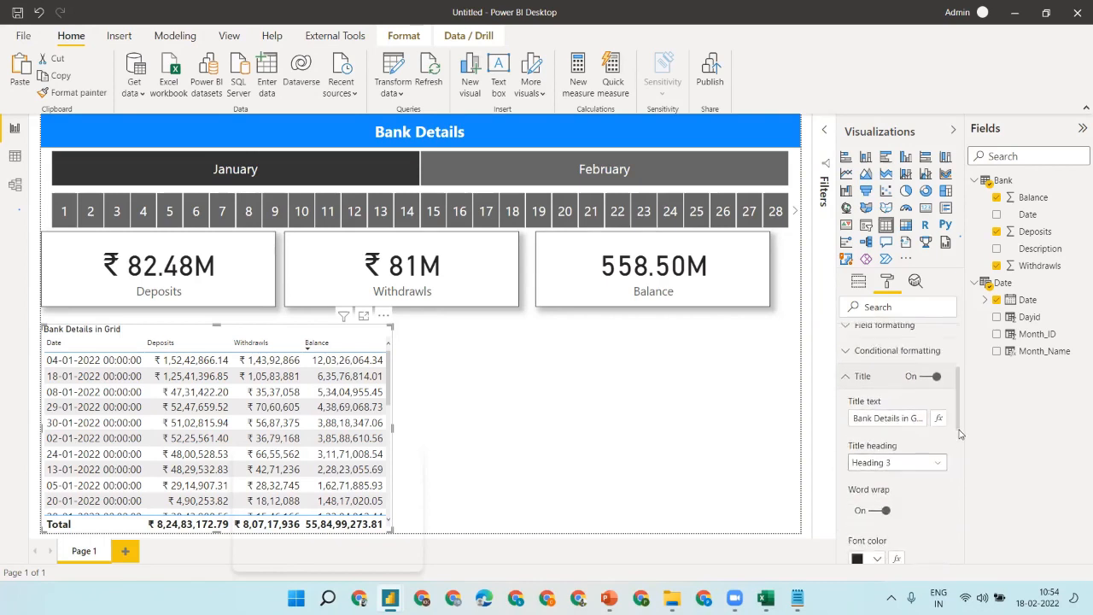
{"action": "left_click", "coordinate": [875, 519]}
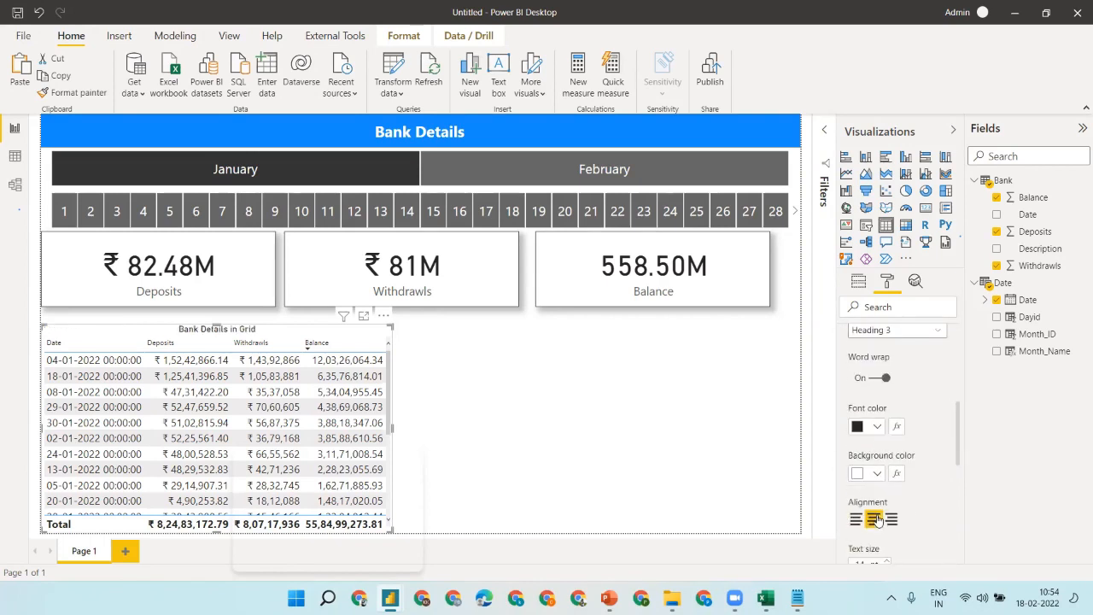
{"action": "left_click", "coordinate": [861, 474]}
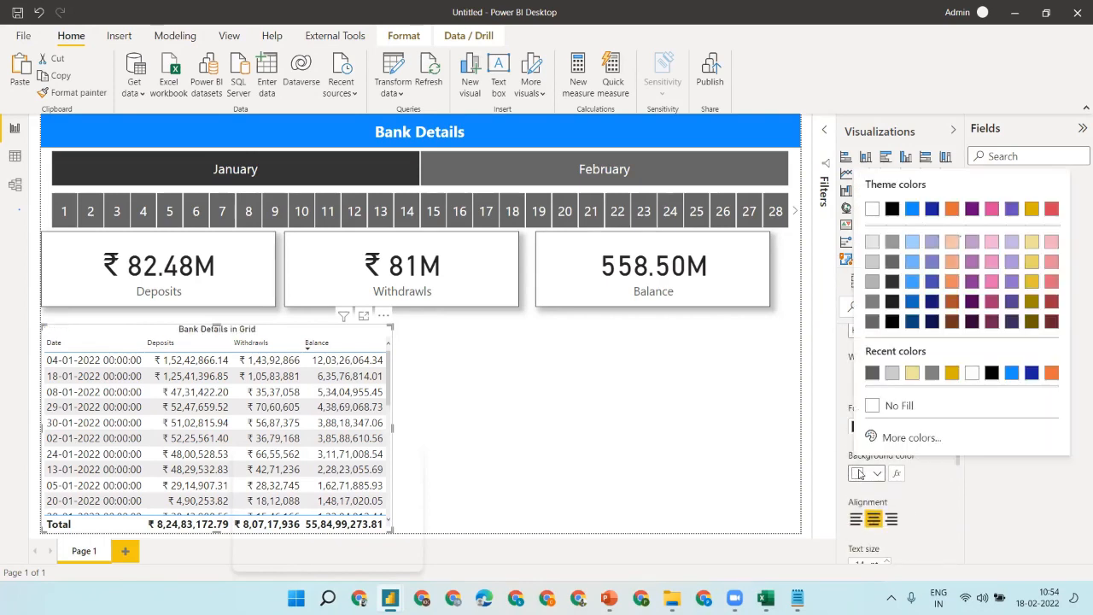
{"action": "left_click", "coordinate": [892, 209]}
{"action": "left_click", "coordinate": [860, 427]}
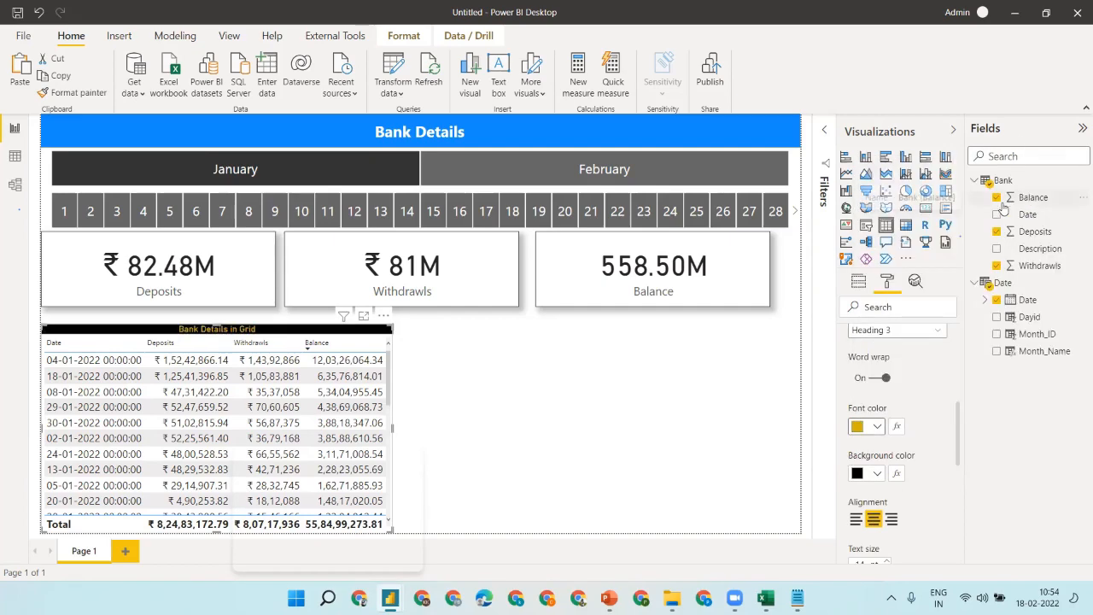
- Raise the title text size to 21 pt and make the table slightly taller
{"action": "left_click", "coordinate": [889, 563]}
{"action": "left_click", "coordinate": [889, 562]}
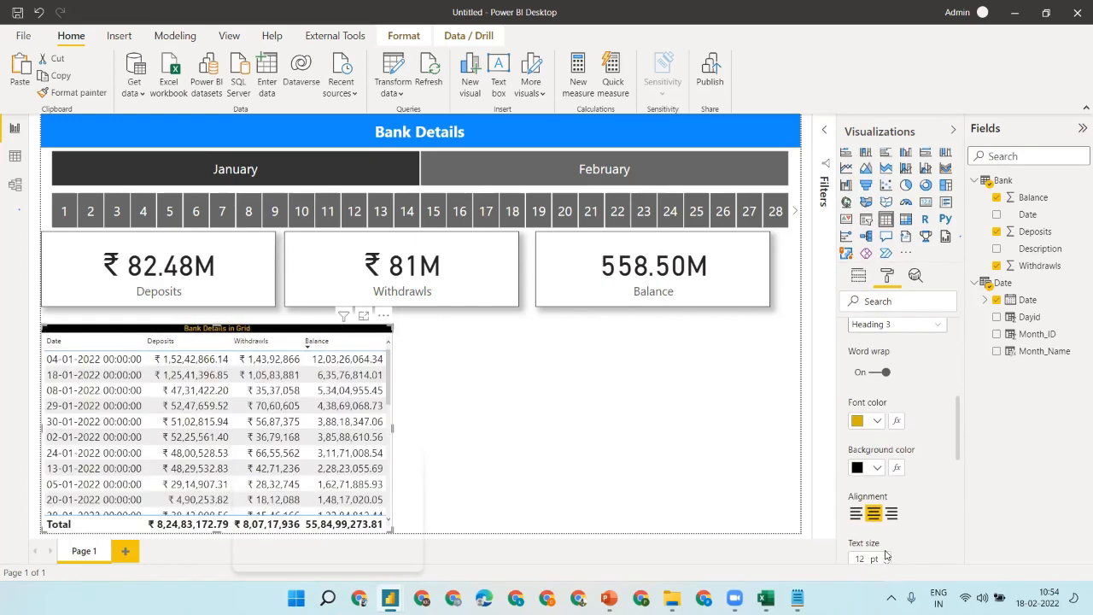
{"action": "left_click", "coordinate": [889, 557]}
{"action": "left_click", "coordinate": [889, 557]}
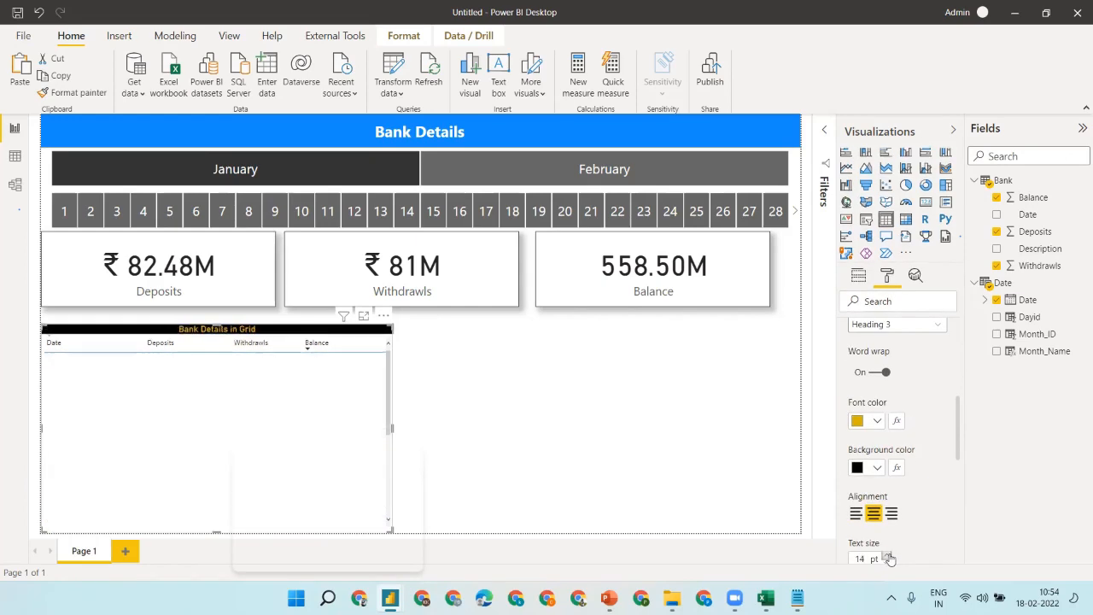
{"action": "left_click", "coordinate": [889, 557]}
{"action": "left_click", "coordinate": [889, 557]}
{"action": "left_click", "coordinate": [889, 556]}
{"action": "left_click", "coordinate": [889, 557]}
{"action": "left_click", "coordinate": [889, 557]}
{"action": "left_click", "coordinate": [889, 557]}
{"action": "left_click", "coordinate": [889, 557]}
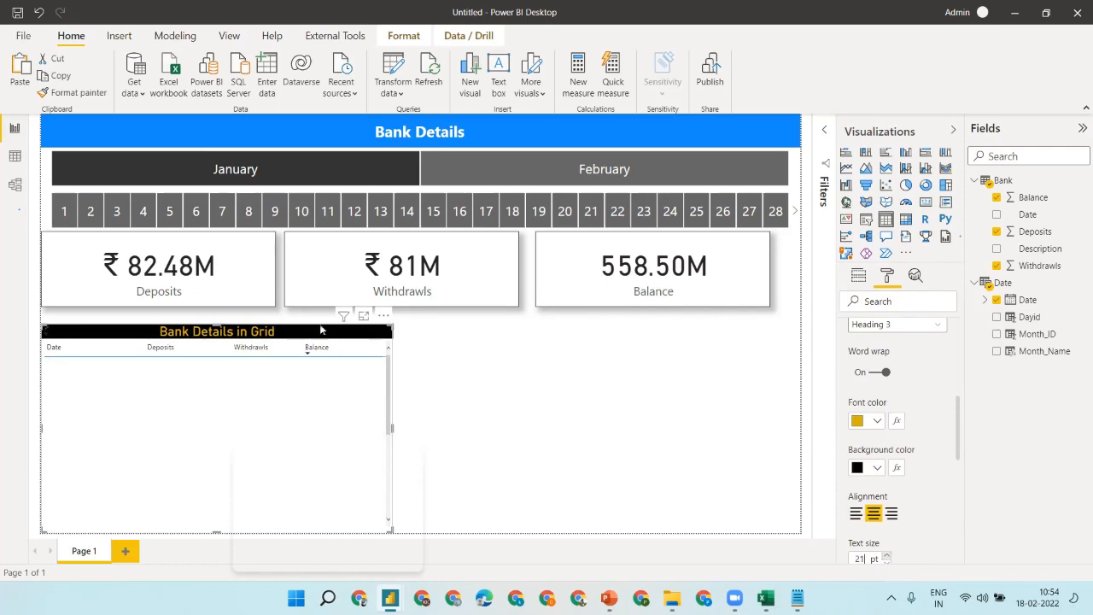
{"action": "left_click_drag", "start_coordinate": [215, 317], "coordinate": [216, 301]}
{"action": "left_click", "coordinate": [438, 345]}
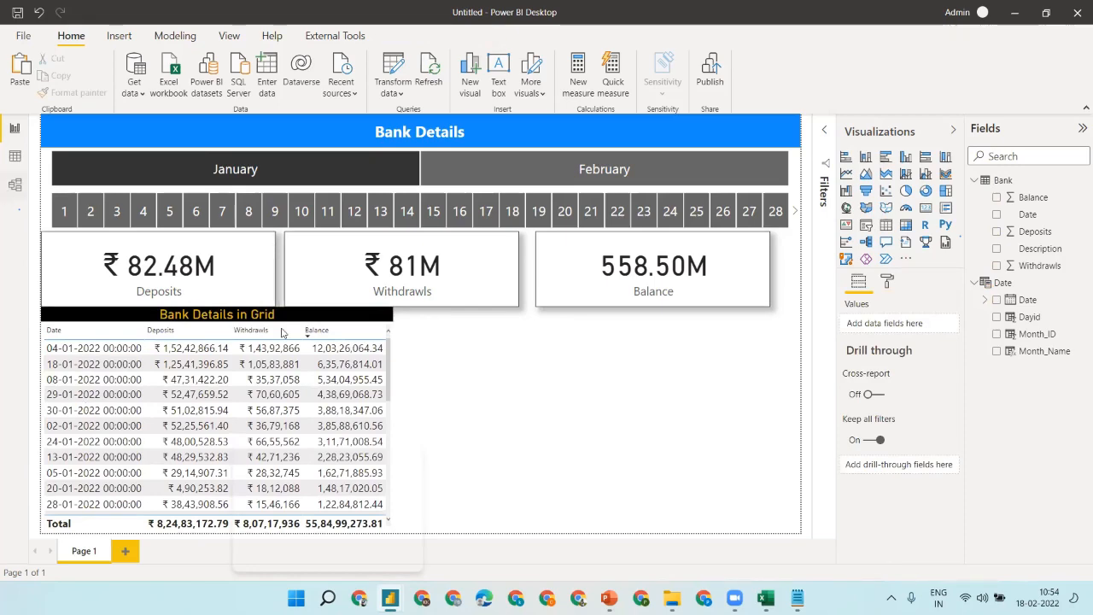
{"action": "key", "text": "alt+Tab"}
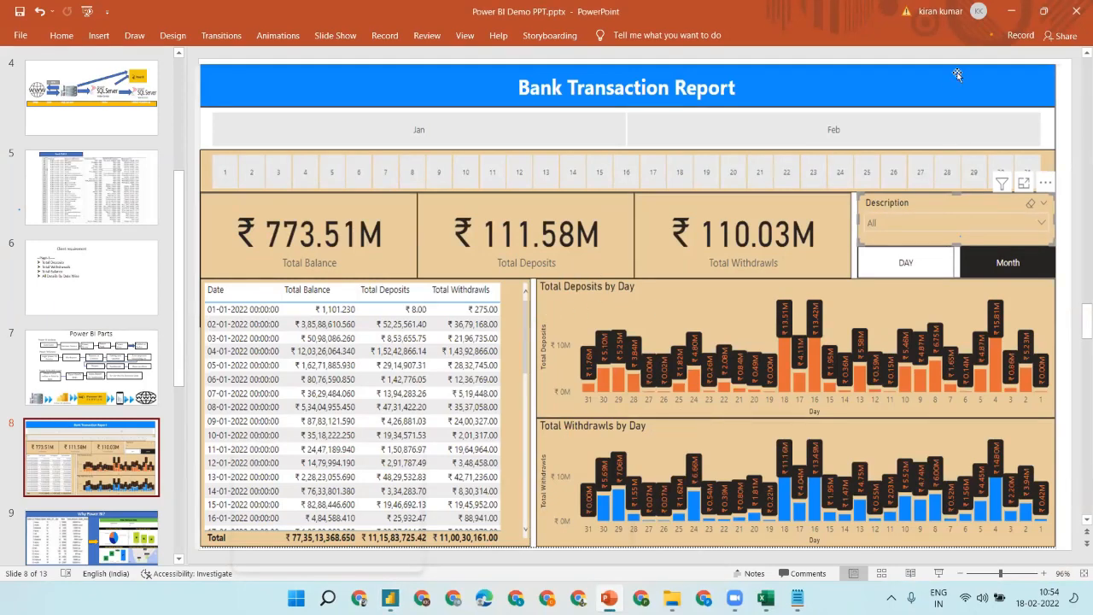
{"action": "left_click", "coordinate": [1010, 11]}
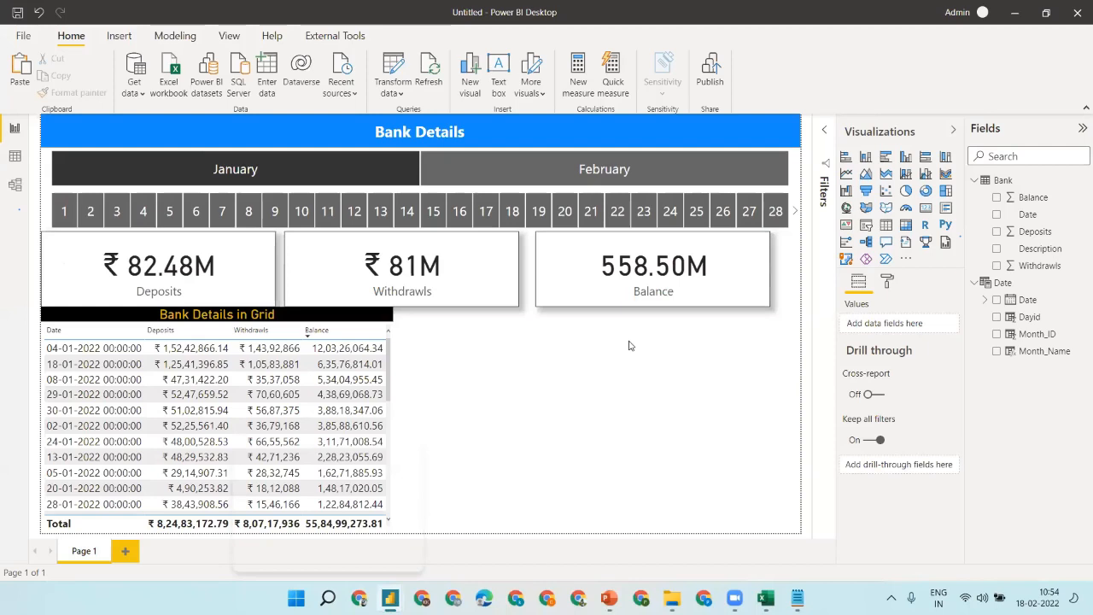
- Add a column chart of Deposits by Dayid, widened to the canvas's right edge
{"action": "left_click", "coordinate": [905, 157]}
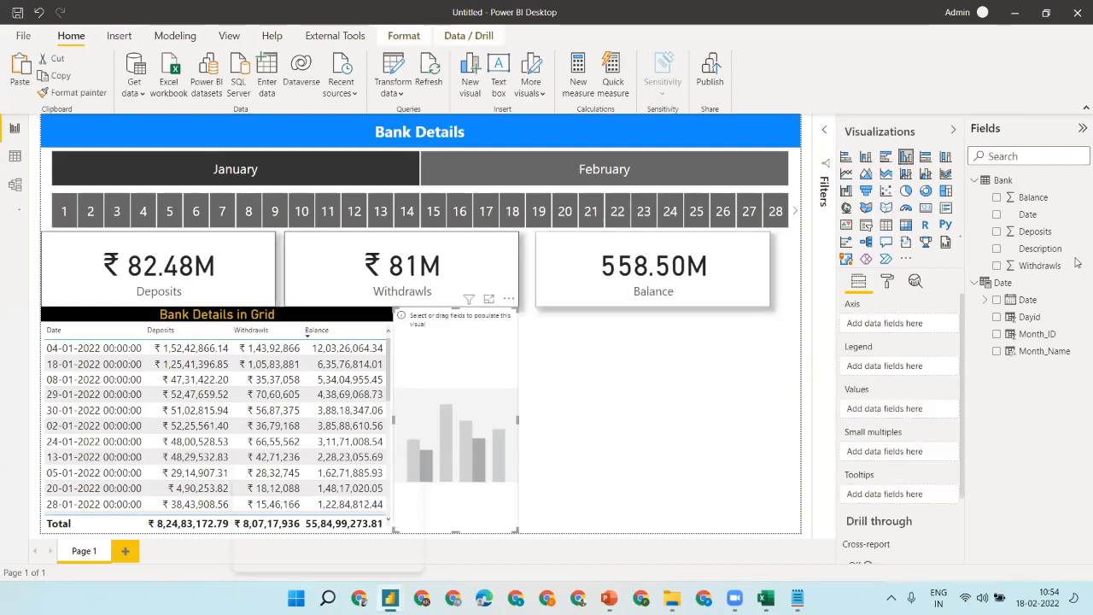
{"action": "left_click", "coordinate": [997, 317]}
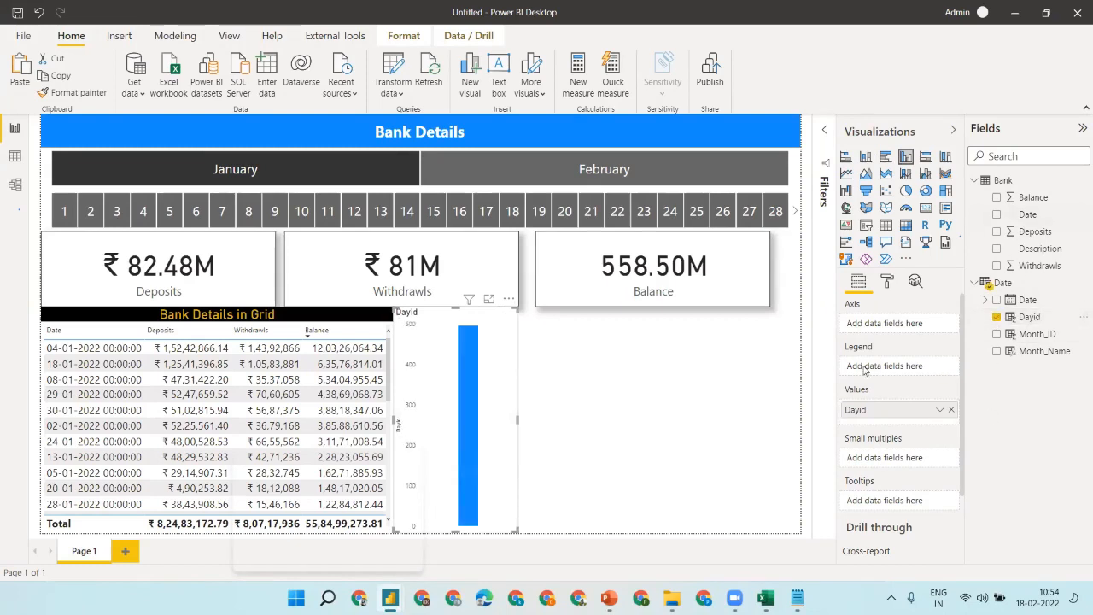
{"action": "left_click_drag", "start_coordinate": [921, 416], "coordinate": [904, 328]}
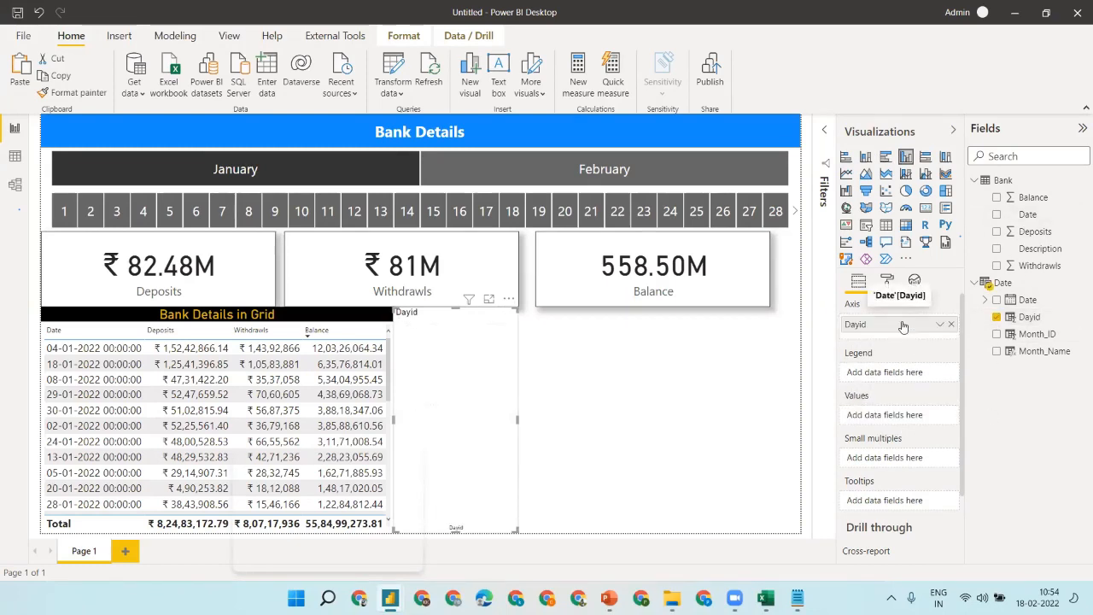
{"action": "left_click_drag", "start_coordinate": [520, 533], "coordinate": [833, 524]}
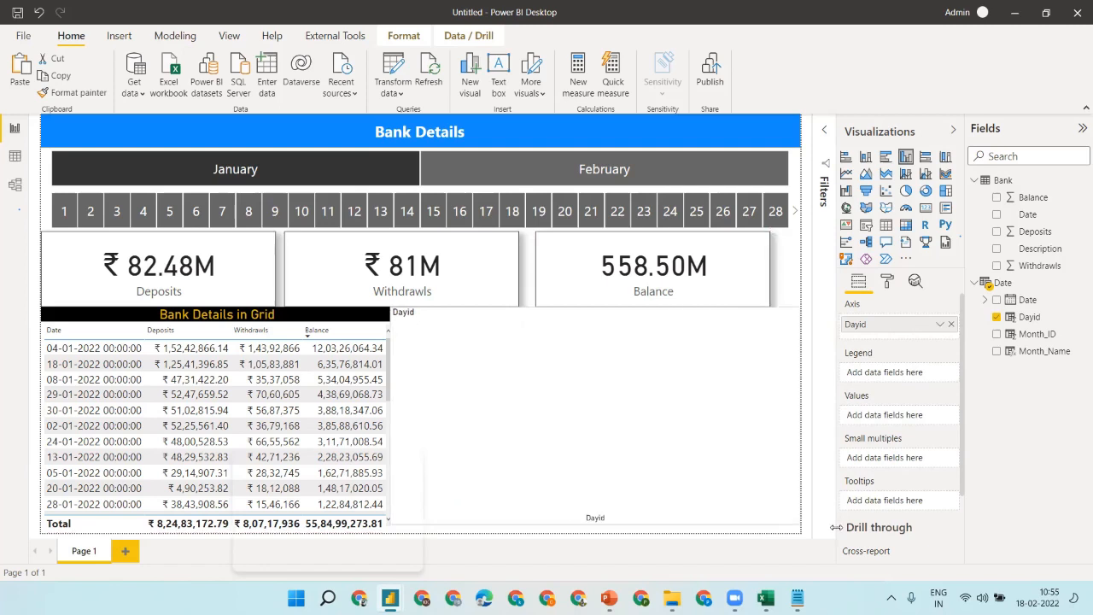
{"action": "left_click", "coordinate": [997, 232]}
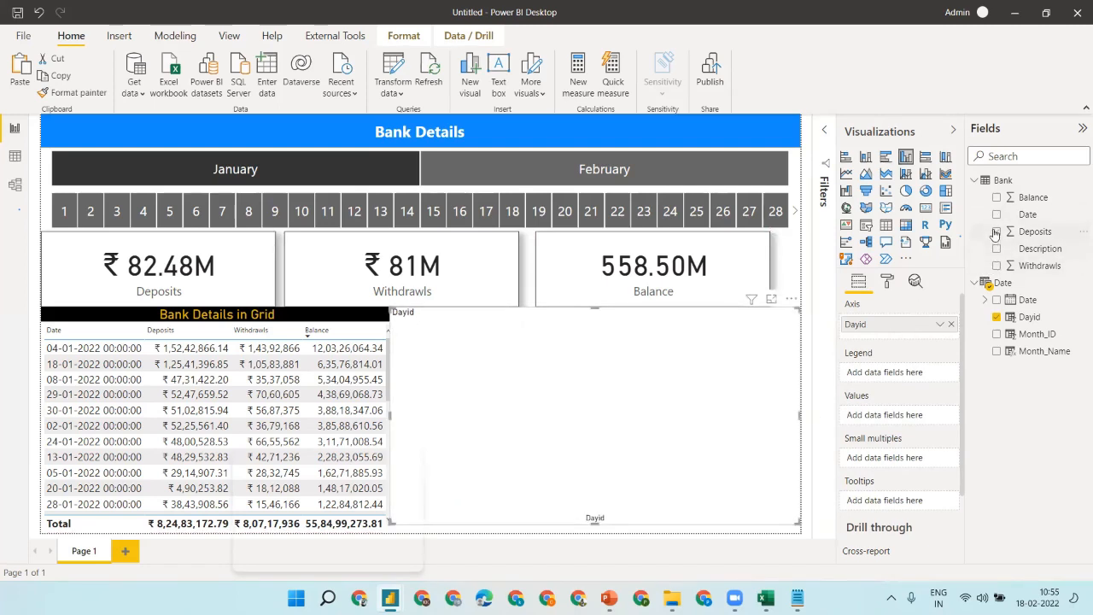
{"action": "left_click", "coordinate": [887, 281]}
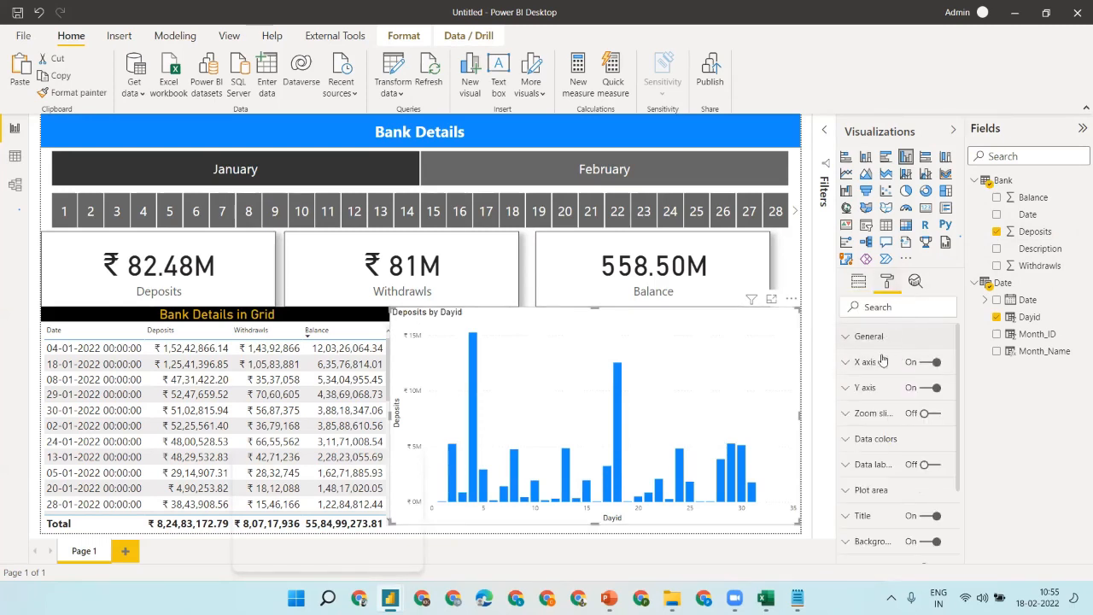
- Set the chart's X axis type to Categorical
{"action": "left_click", "coordinate": [882, 363]}
{"action": "left_click", "coordinate": [883, 403]}
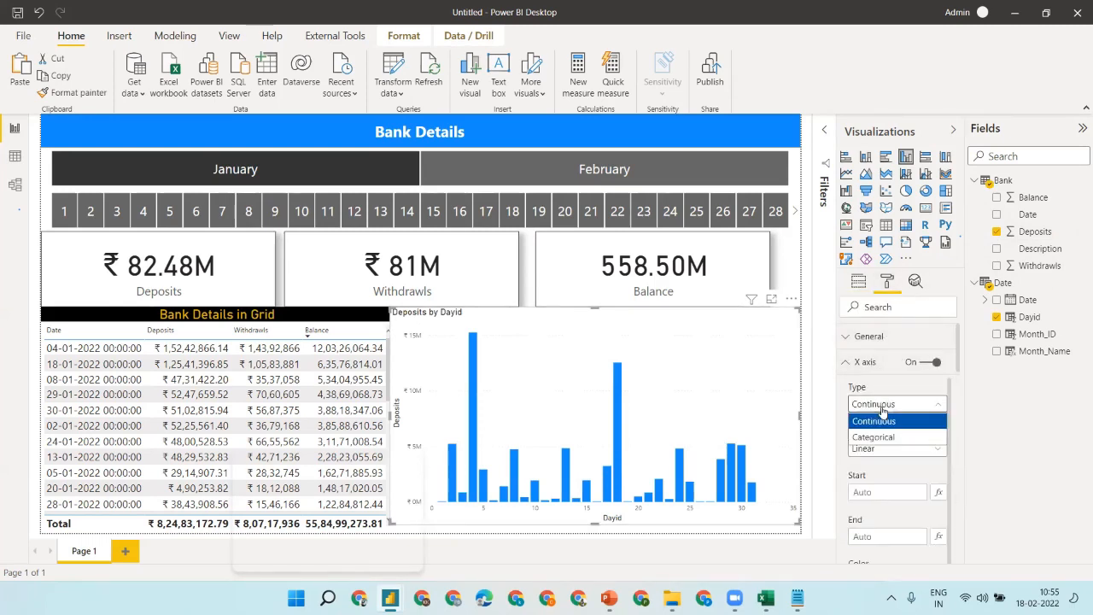
{"action": "left_click", "coordinate": [883, 433]}
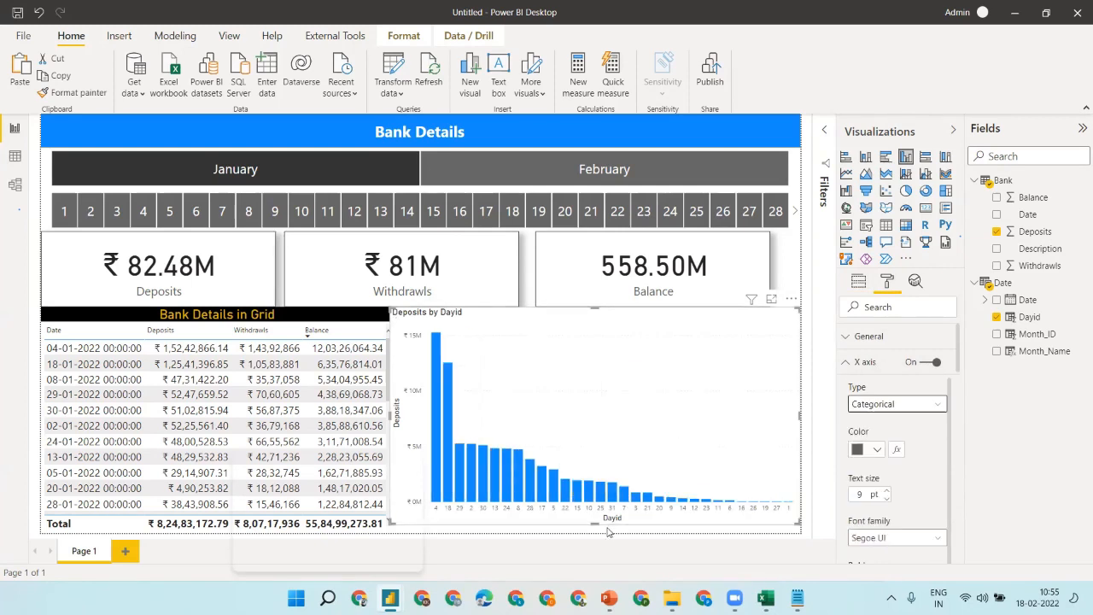
{"action": "left_click", "coordinate": [885, 364]}
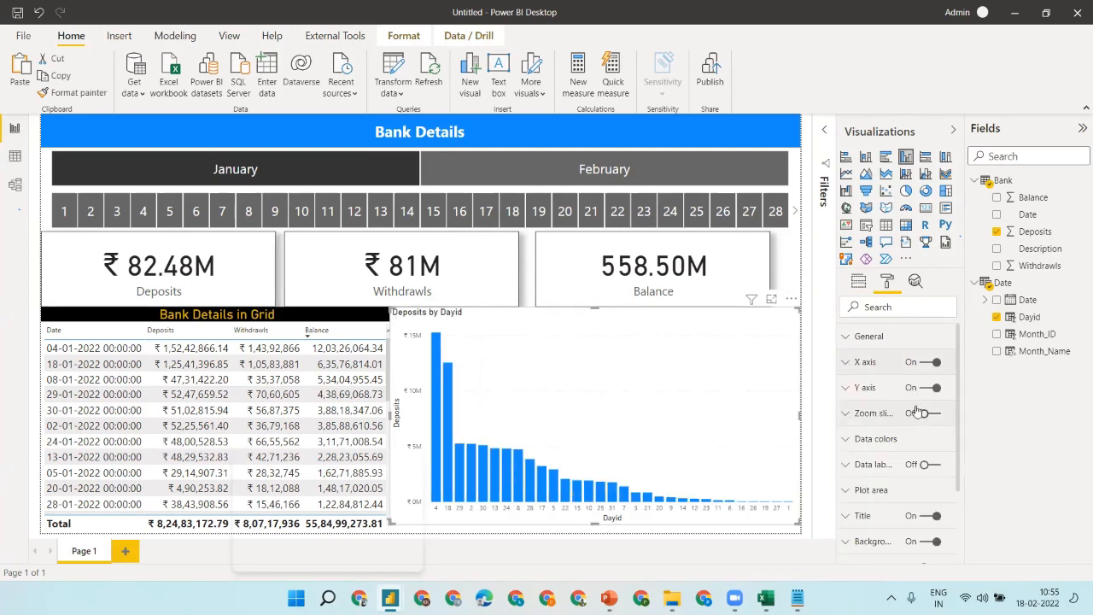
- Turn on data labels with vertical orientation, Auto position and overflow text enabled
{"action": "left_click", "coordinate": [928, 466]}
{"action": "left_click", "coordinate": [861, 468]}
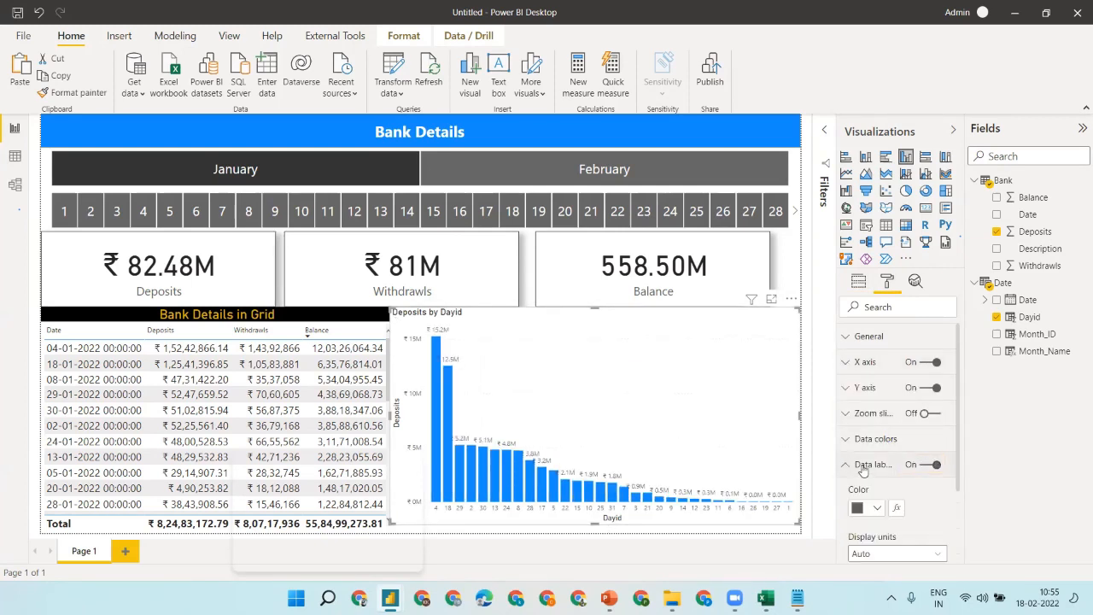
{"action": "scroll", "coordinate": [949, 498], "scroll_direction": "down", "scroll_amount": 5}
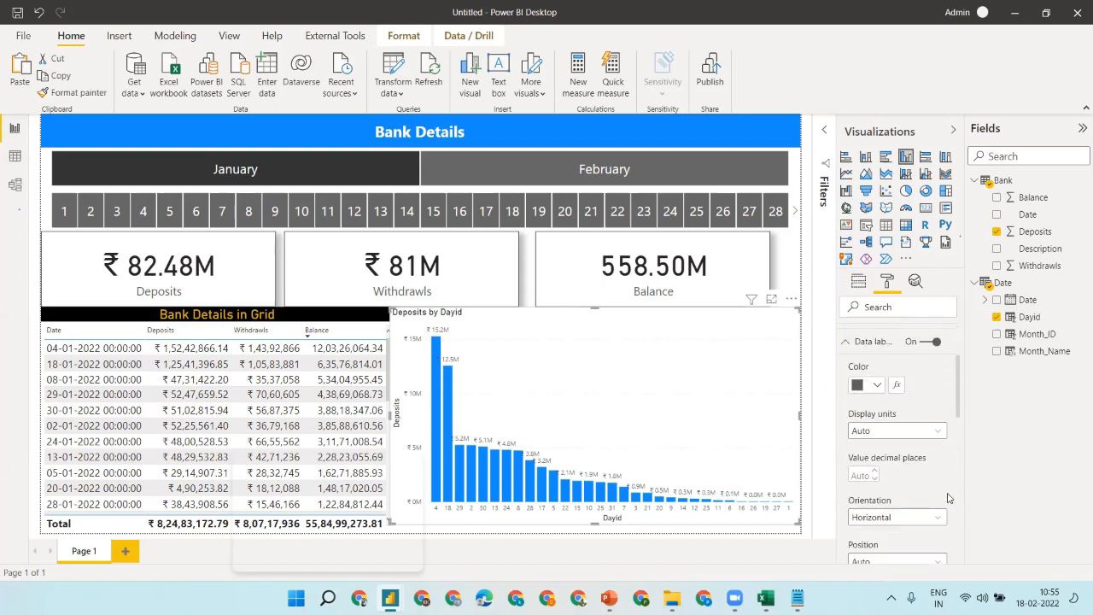
{"action": "left_click", "coordinate": [889, 424]}
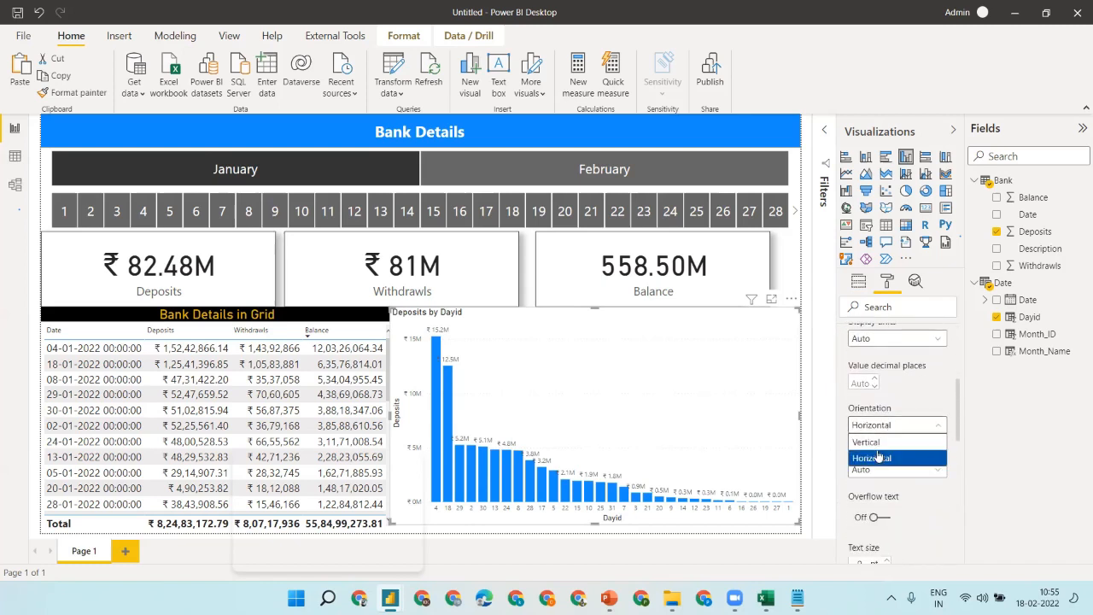
{"action": "left_click", "coordinate": [876, 454]}
{"action": "left_click", "coordinate": [877, 470]}
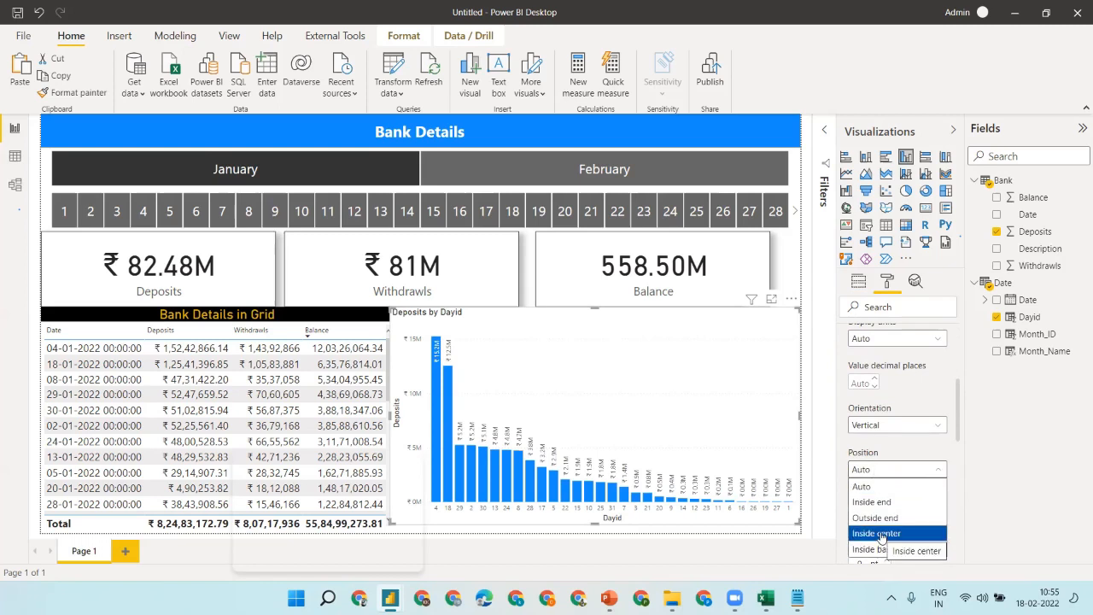
{"action": "left_click", "coordinate": [870, 489]}
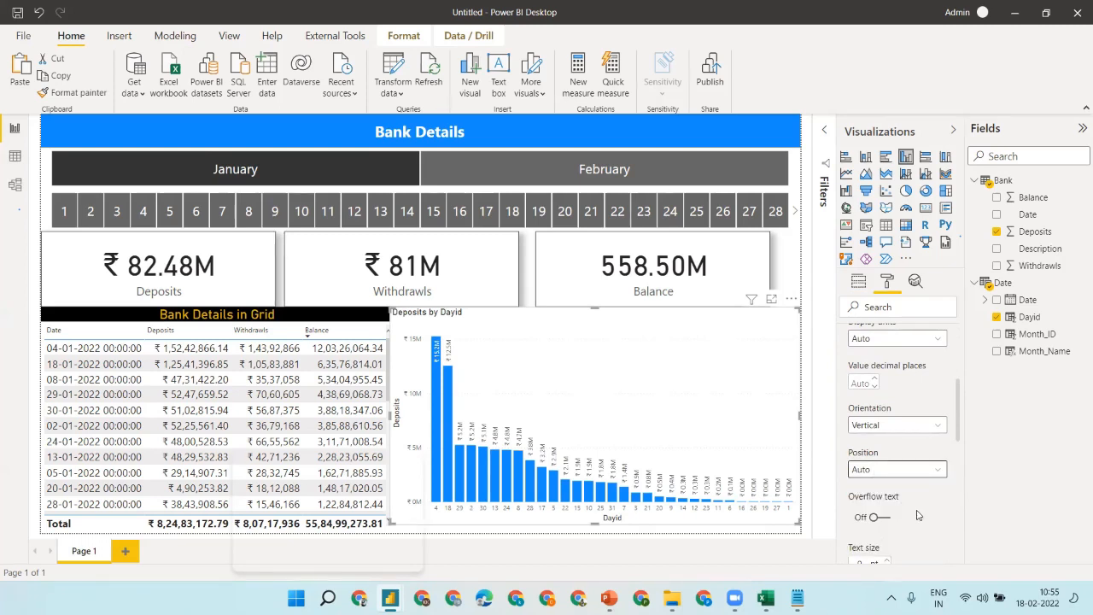
{"action": "left_click", "coordinate": [878, 518]}
- Give the labels a 0% transparency background and white colour, and shorten the chart
{"action": "scroll", "coordinate": [904, 512], "scroll_direction": "down", "scroll_amount": 5}
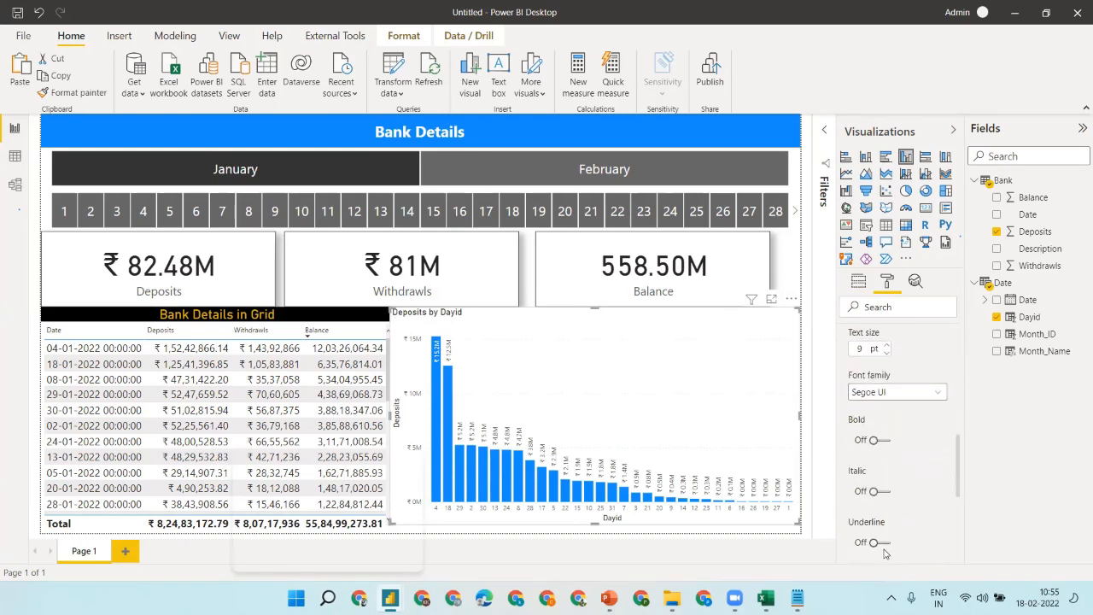
{"action": "scroll", "coordinate": [912, 508], "scroll_direction": "down", "scroll_amount": 3}
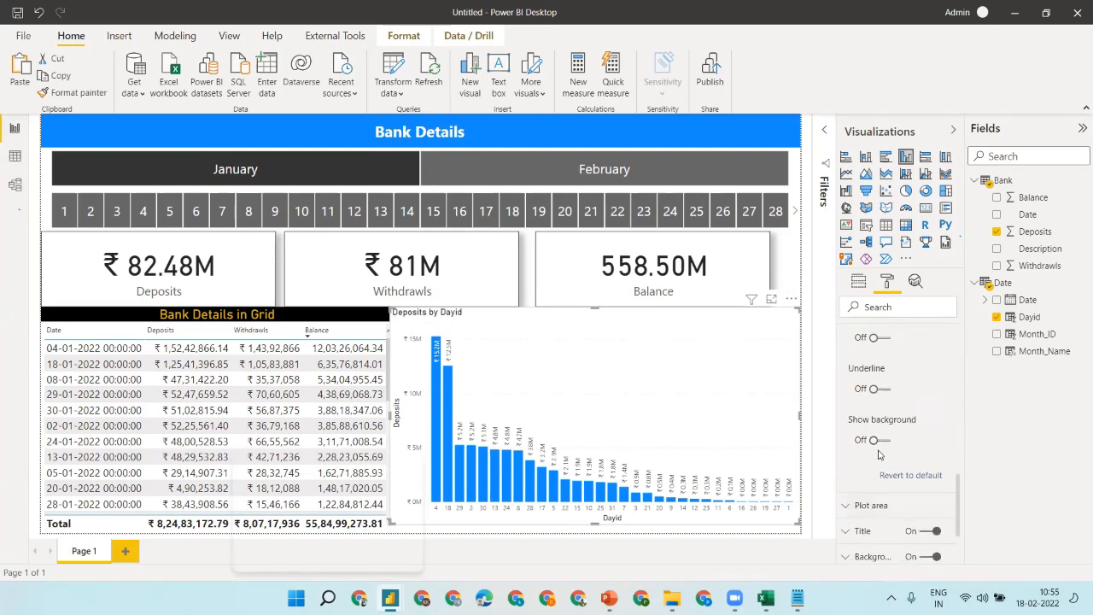
{"action": "left_click", "coordinate": [874, 441]}
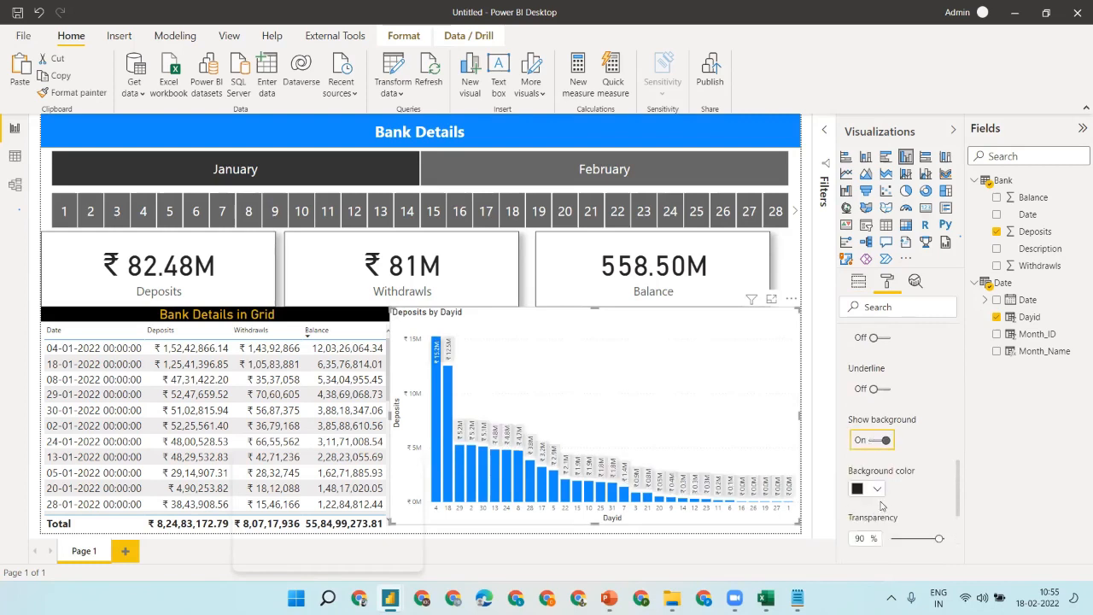
{"action": "left_click_drag", "start_coordinate": [935, 539], "coordinate": [868, 540]}
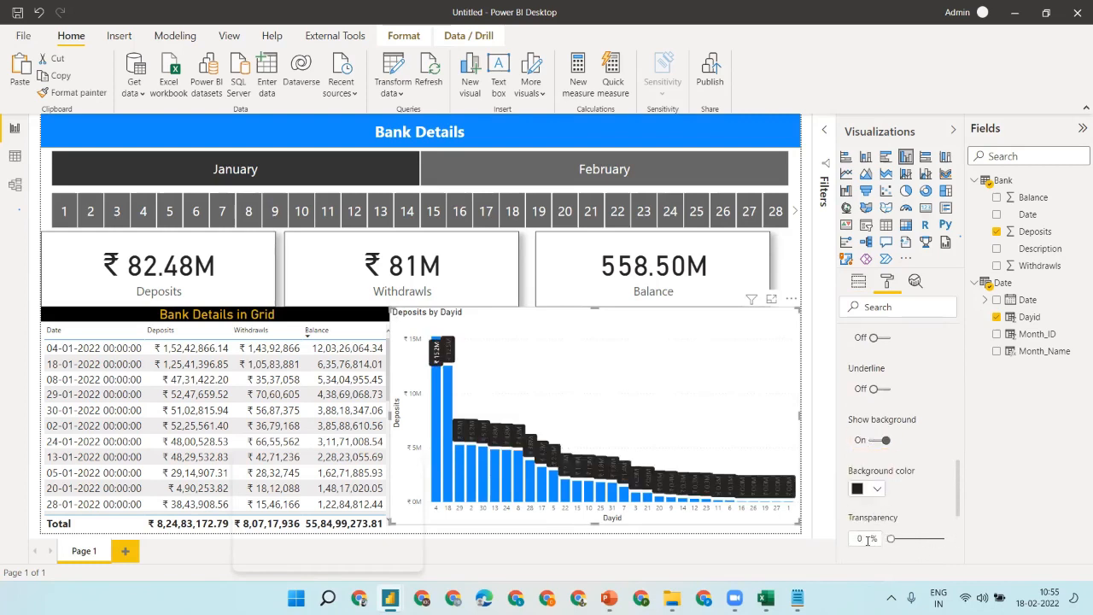
{"action": "scroll", "coordinate": [922, 427], "scroll_direction": "up", "scroll_amount": 4}
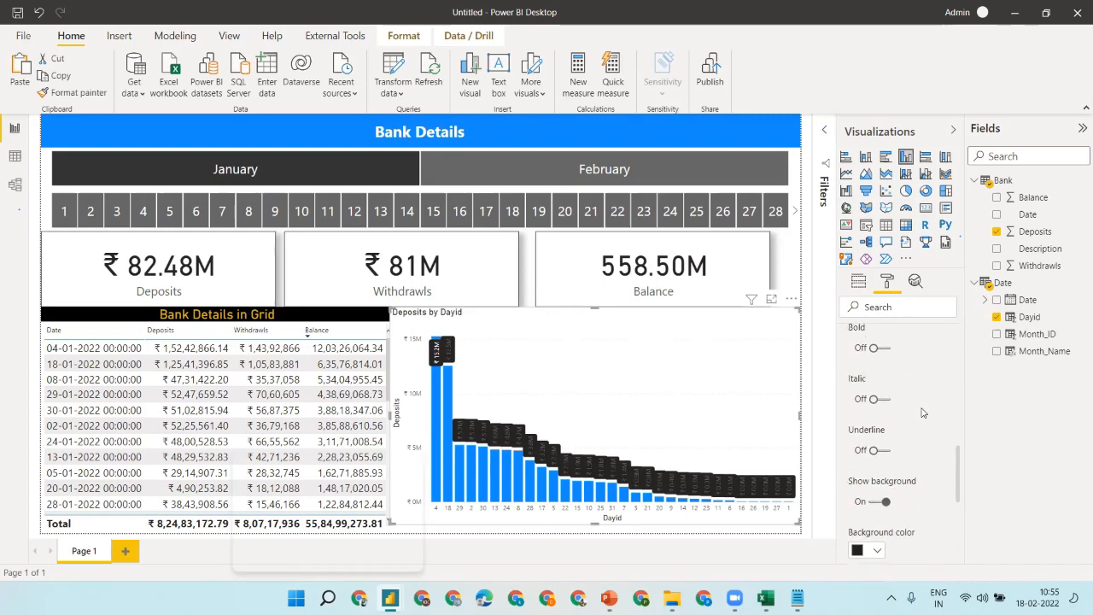
{"action": "scroll", "coordinate": [922, 413], "scroll_direction": "up", "scroll_amount": 2}
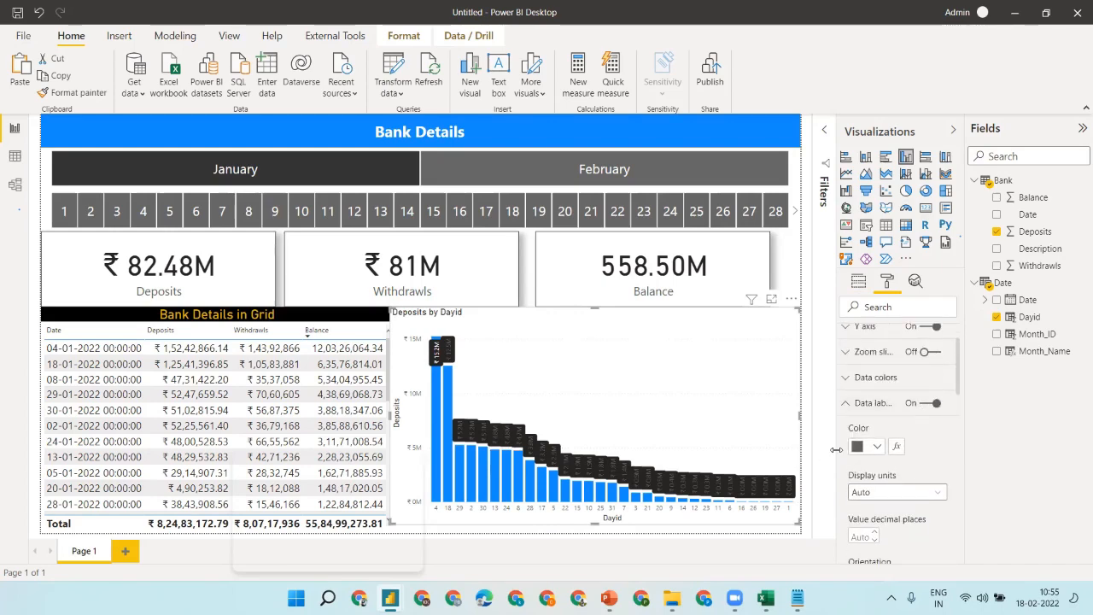
{"action": "left_click", "coordinate": [868, 447]}
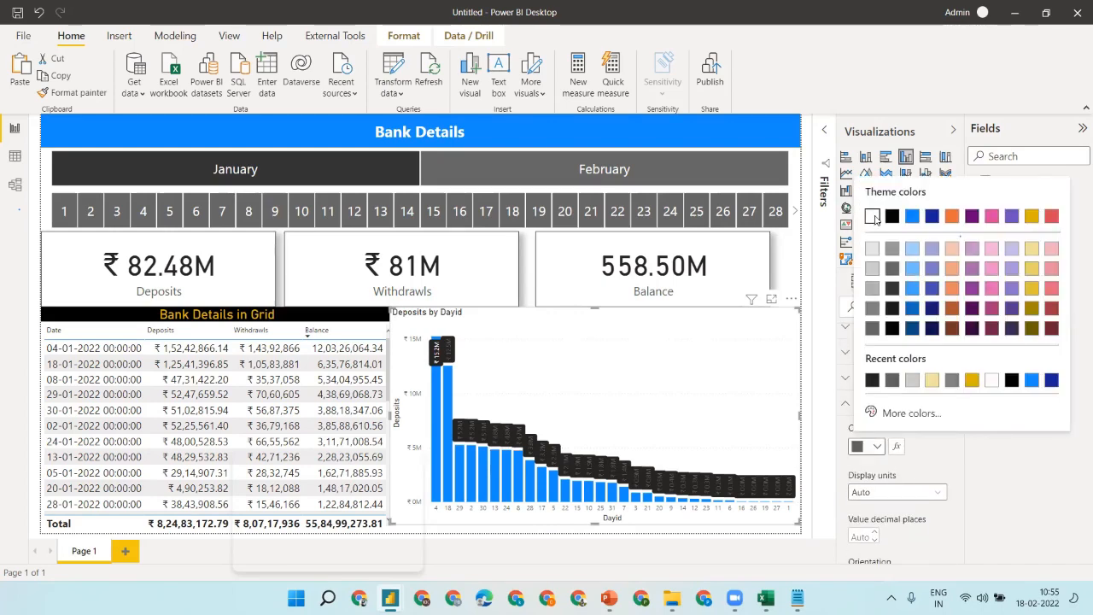
{"action": "left_click", "coordinate": [872, 216]}
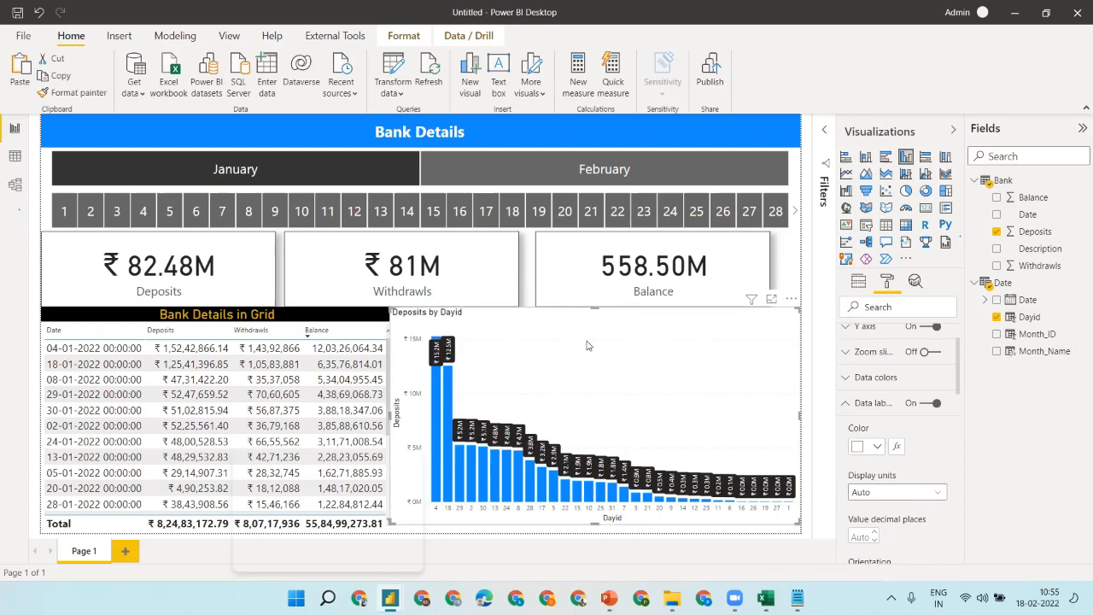
{"action": "left_click_drag", "start_coordinate": [591, 502], "coordinate": [593, 422]}
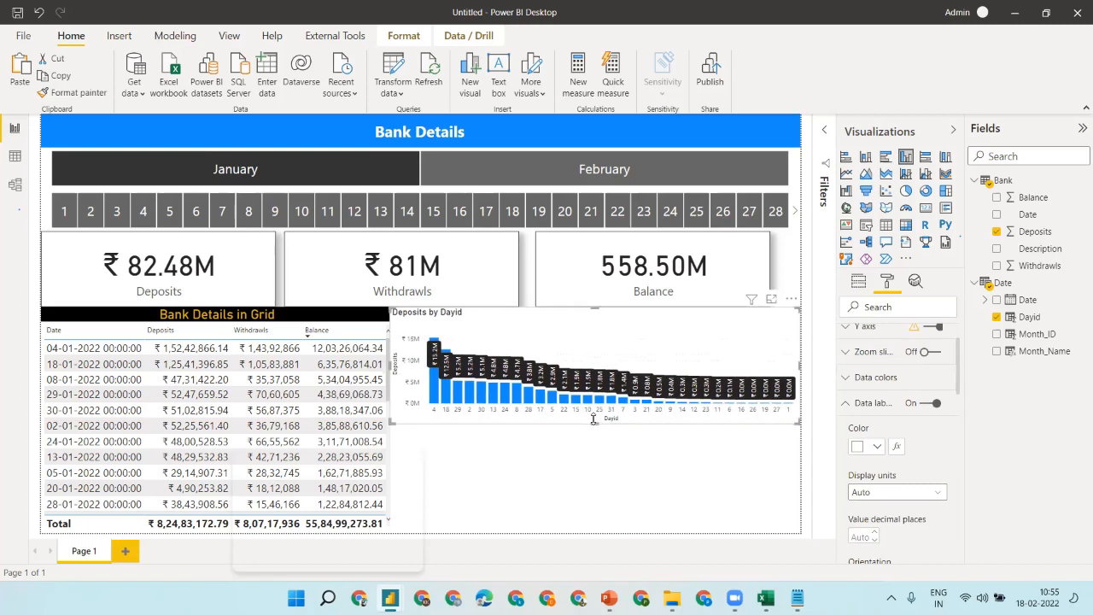
- Sort the Deposits chart's axis by Dayid and paste a duplicate of the chart
{"action": "left_click", "coordinate": [791, 300]}
{"action": "mouse_move", "coordinate": [833, 384]}
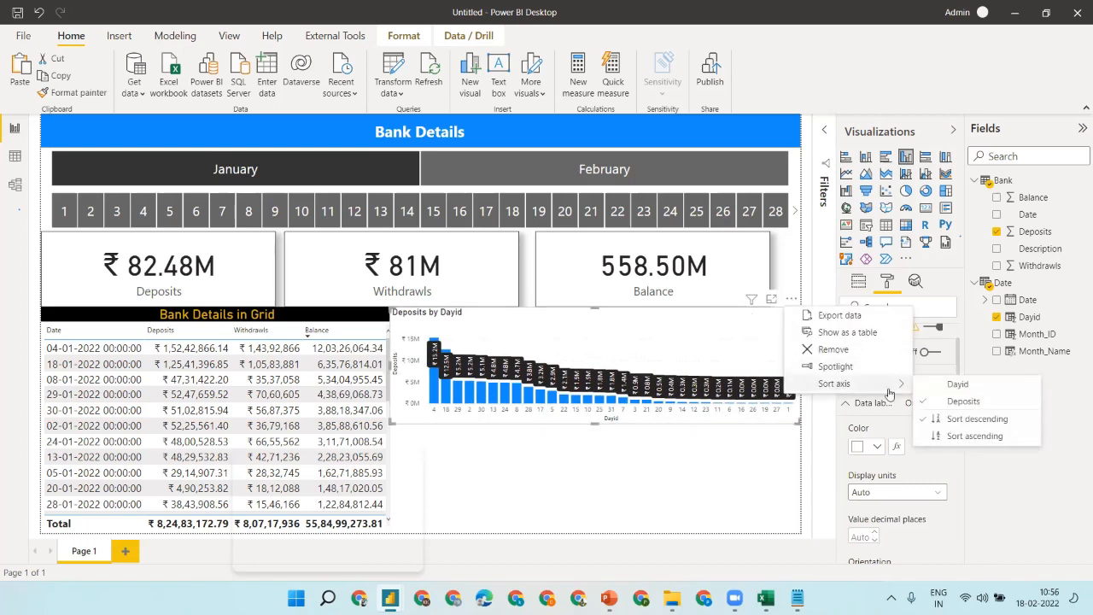
{"action": "left_click", "coordinate": [963, 386]}
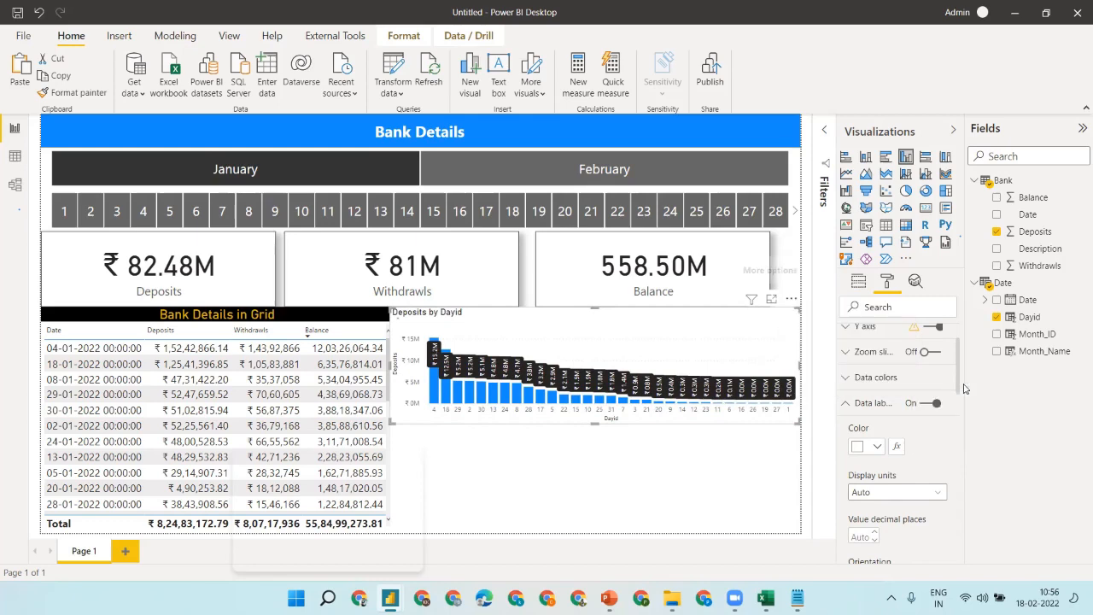
{"action": "left_click", "coordinate": [621, 437]}
{"action": "left_click", "coordinate": [514, 334]}
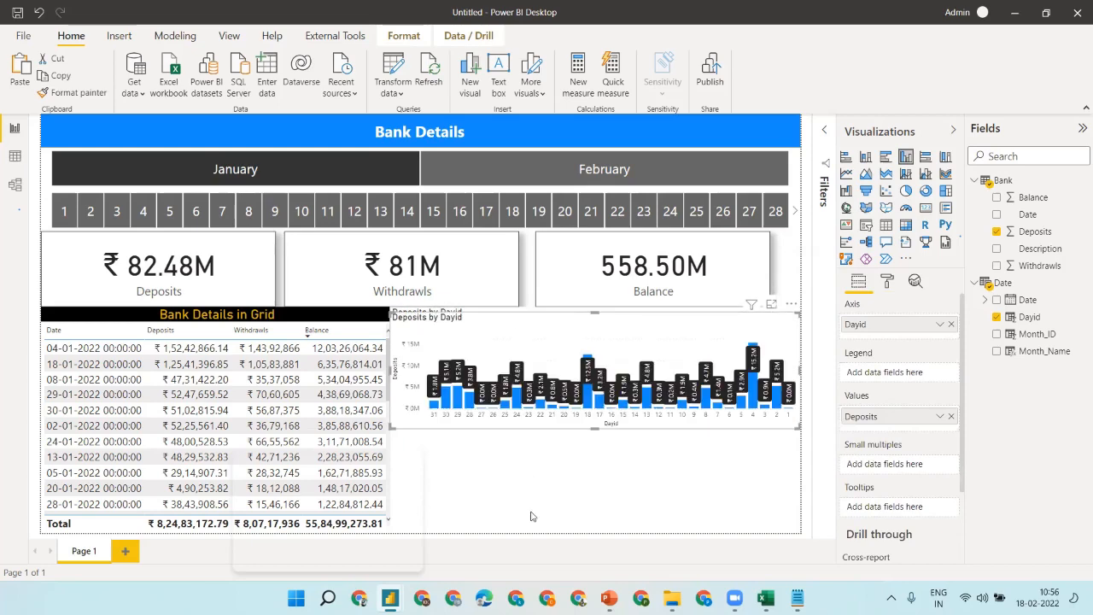
{"action": "key", "text": "ctrl+v"}
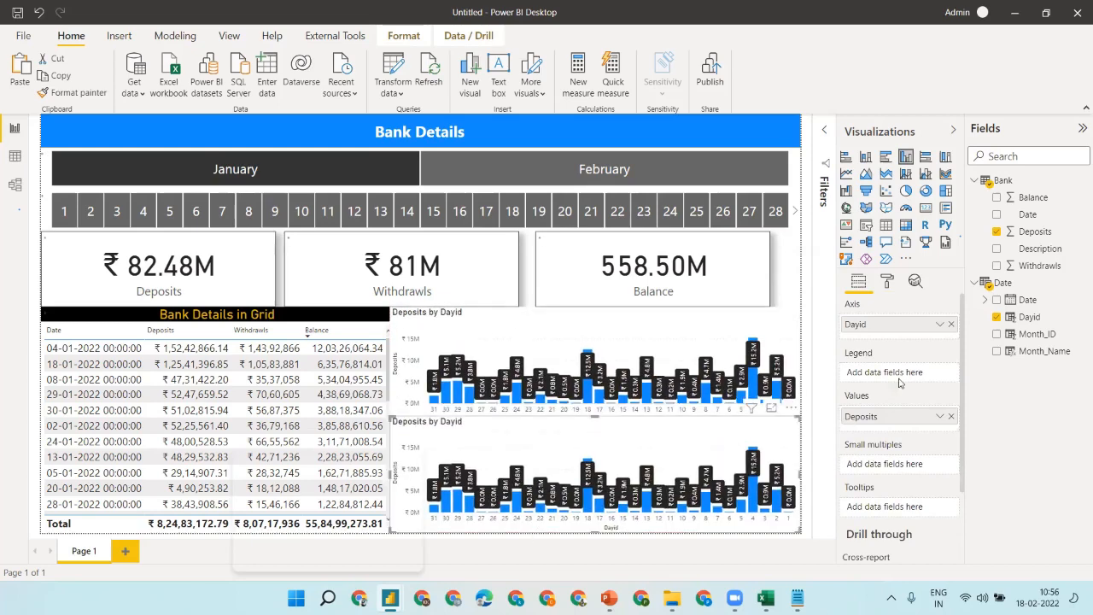
- Switch the copied chart from Deposits to Withdrawls, then view the PowerPoint reference slide
{"action": "left_click", "coordinate": [951, 416]}
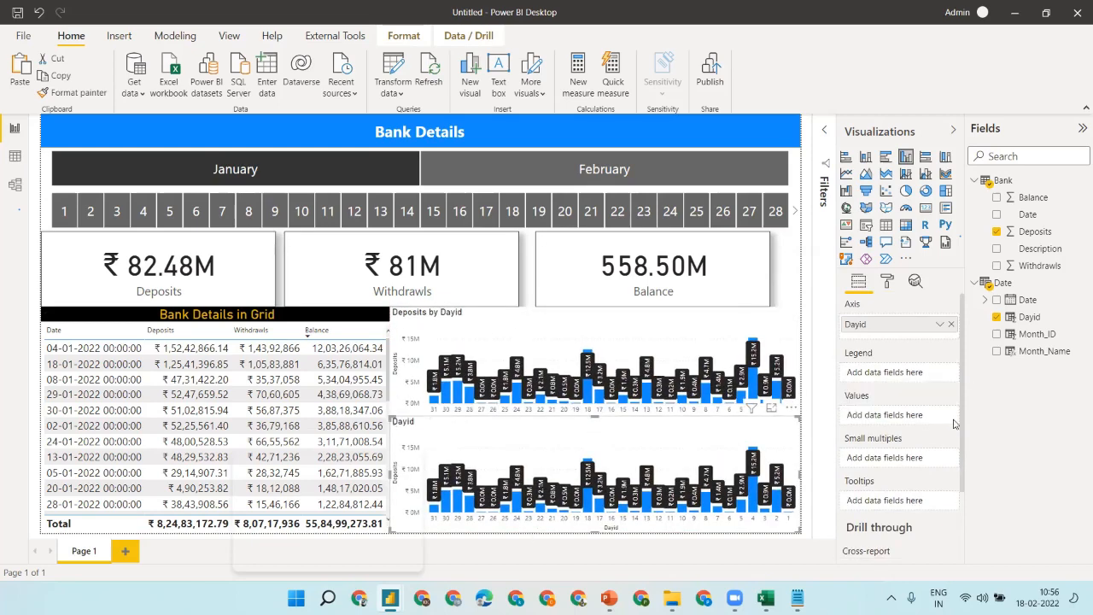
{"action": "left_click", "coordinate": [996, 266]}
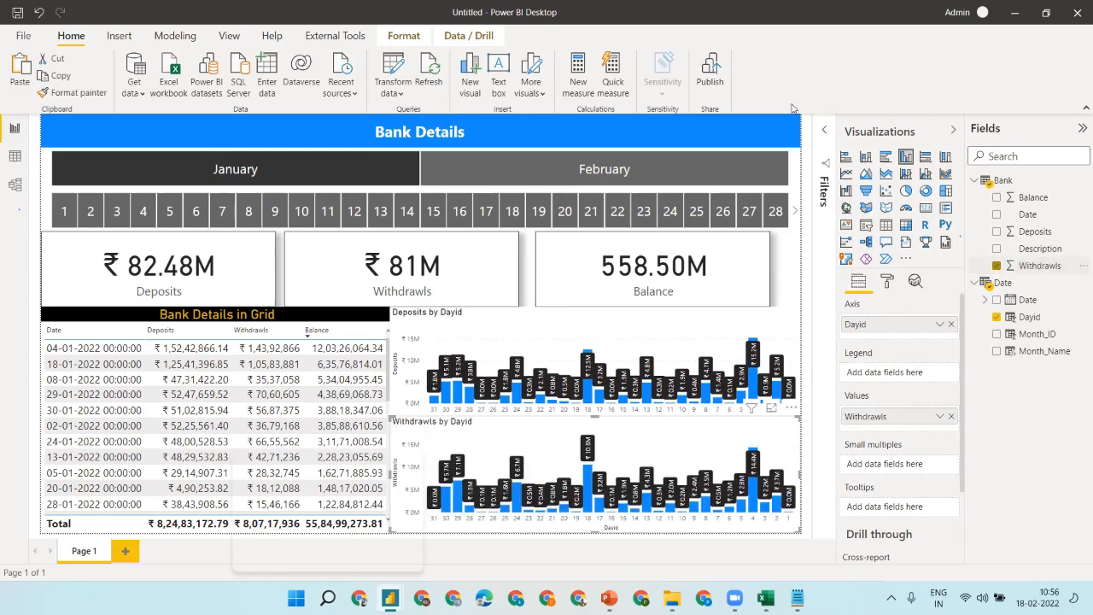
{"action": "left_click", "coordinate": [783, 257]}
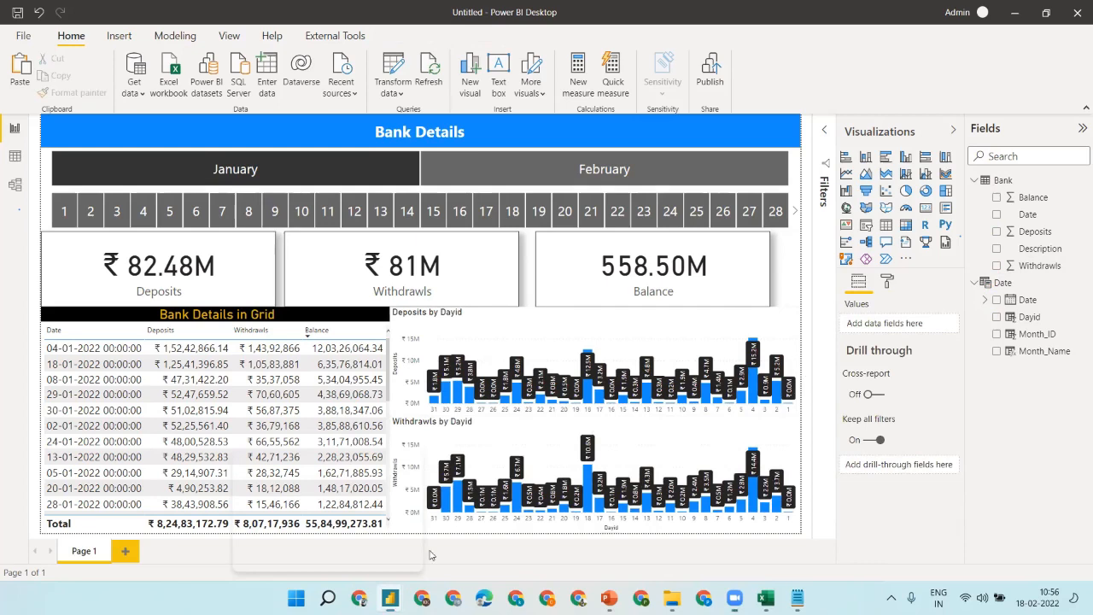
{"action": "left_click", "coordinate": [608, 598]}
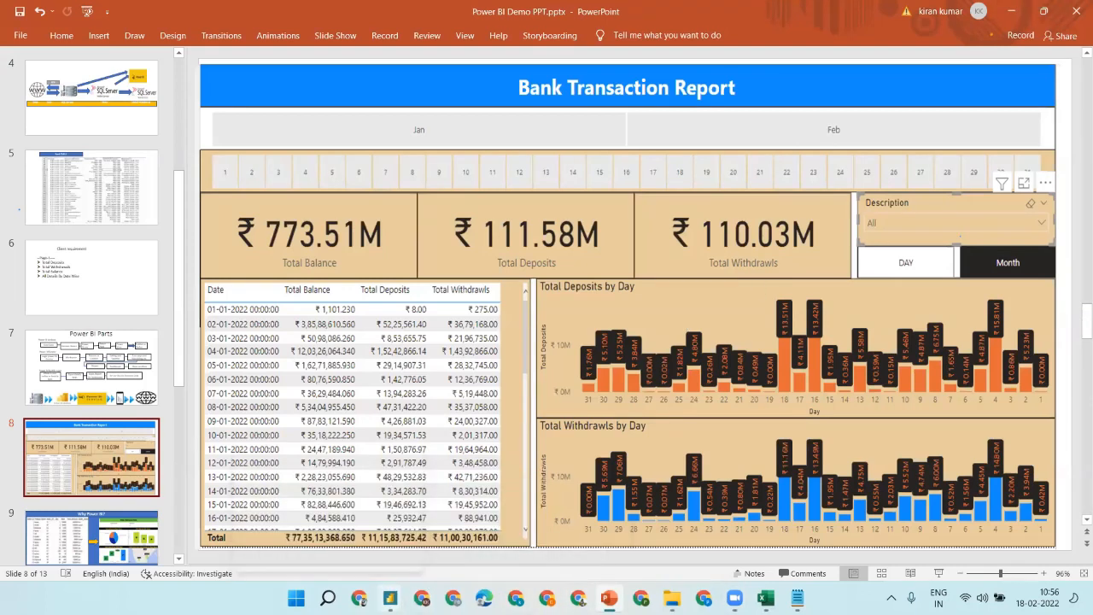
- Collapse the Visualizations and Fields panes, compact the ribbon, and filter the report to day 7
{"action": "mouse_move", "coordinate": [389, 598]}
{"action": "left_click", "coordinate": [454, 519]}
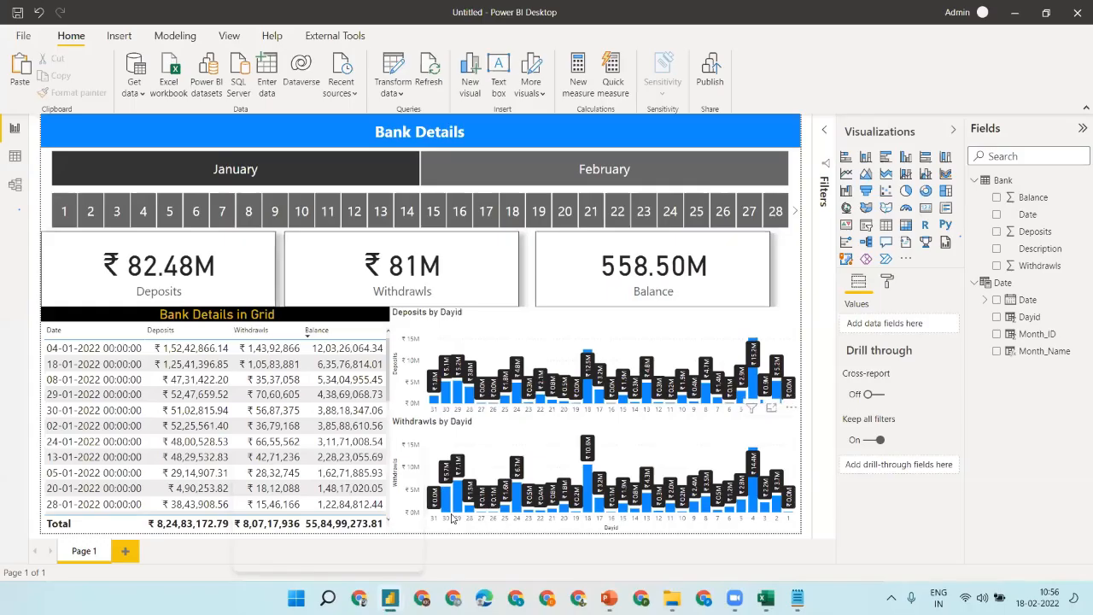
{"action": "left_click", "coordinate": [954, 130]}
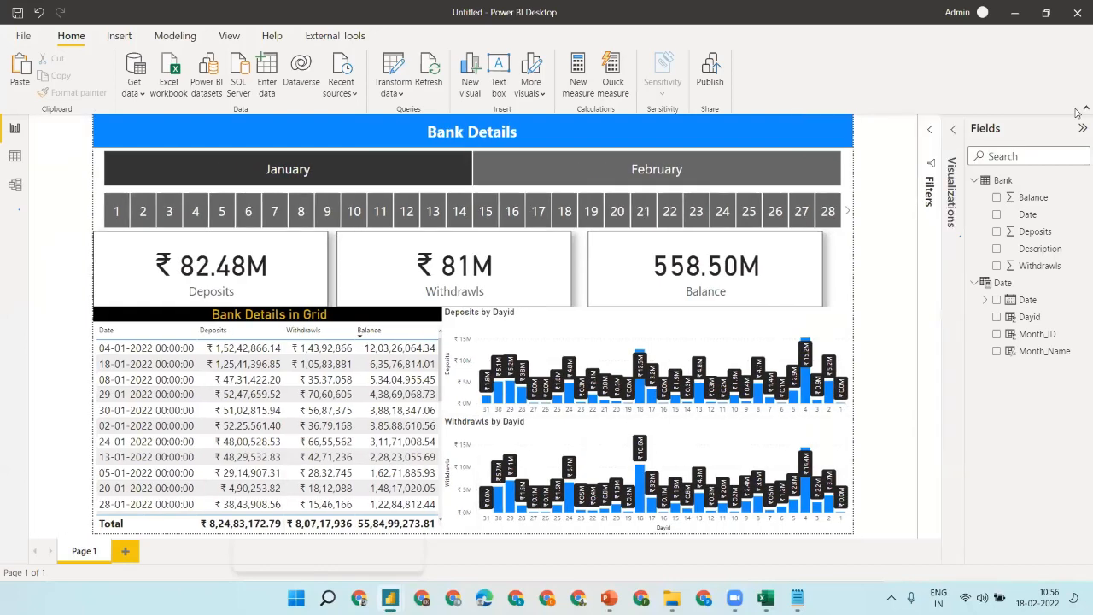
{"action": "left_click", "coordinate": [1081, 128]}
{"action": "left_click", "coordinate": [1084, 108]}
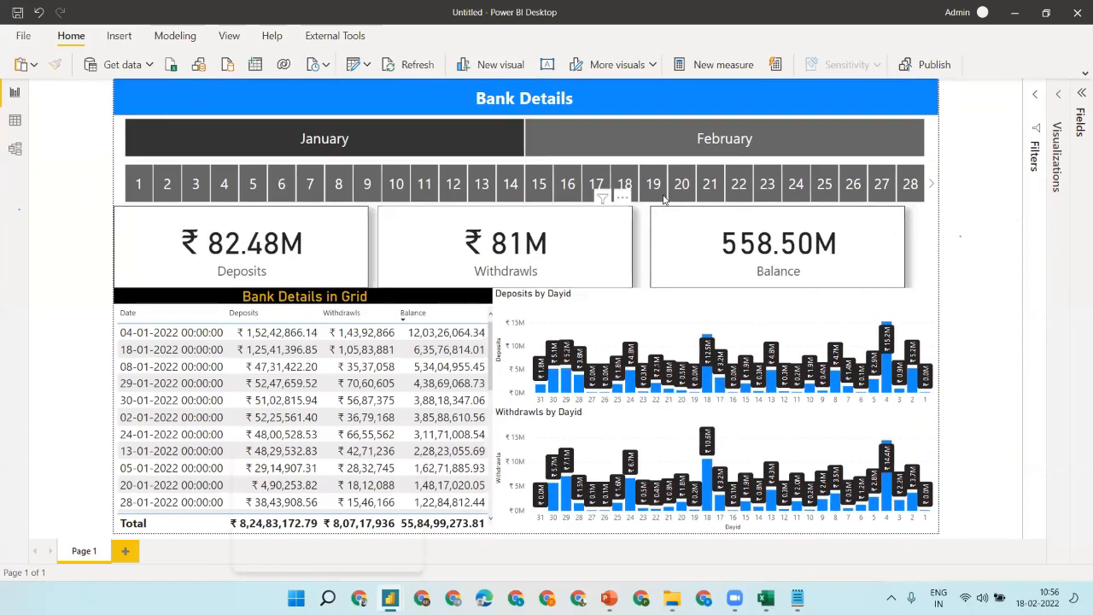
{"action": "left_click", "coordinate": [311, 183]}
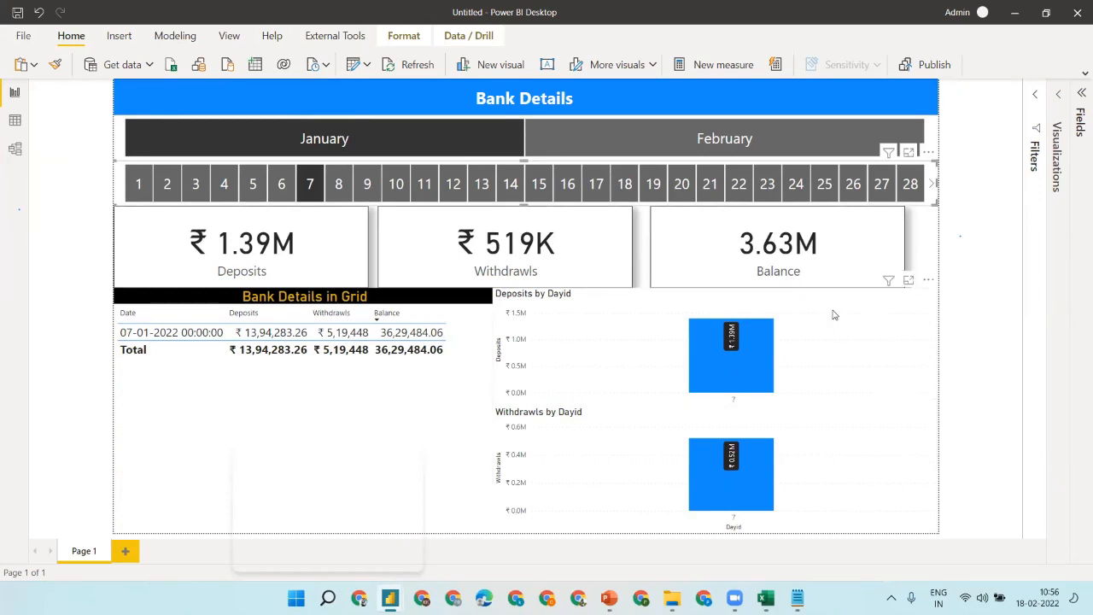
- Turn on borders for the Deposits and Withdrawls by Dayid charts and shorten the Withdrawls chart
{"action": "left_click", "coordinate": [567, 318]}
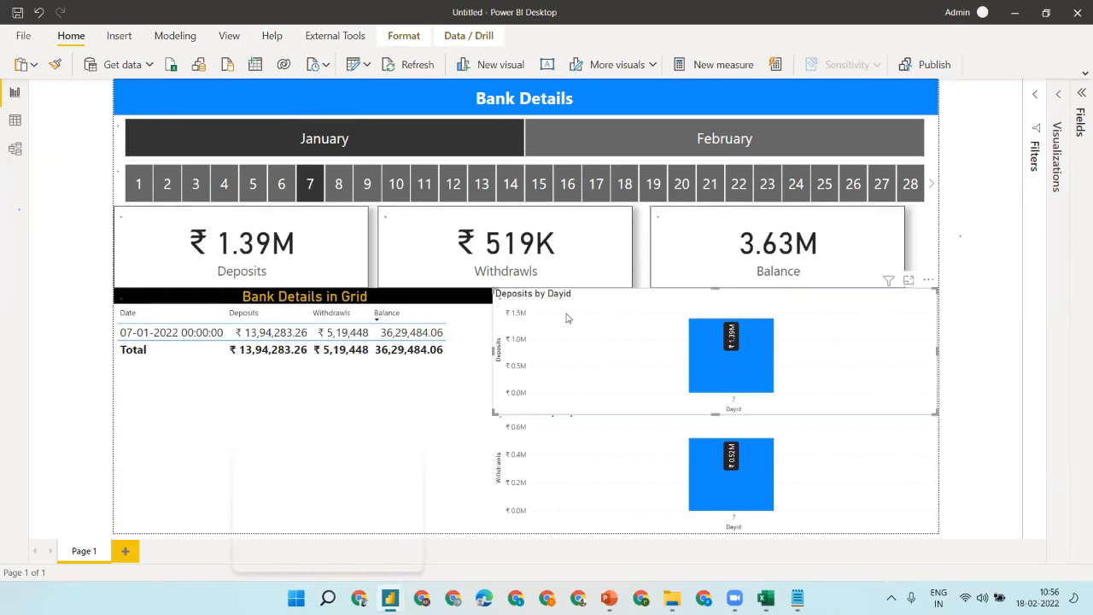
{"action": "left_click", "coordinate": [1064, 122]}
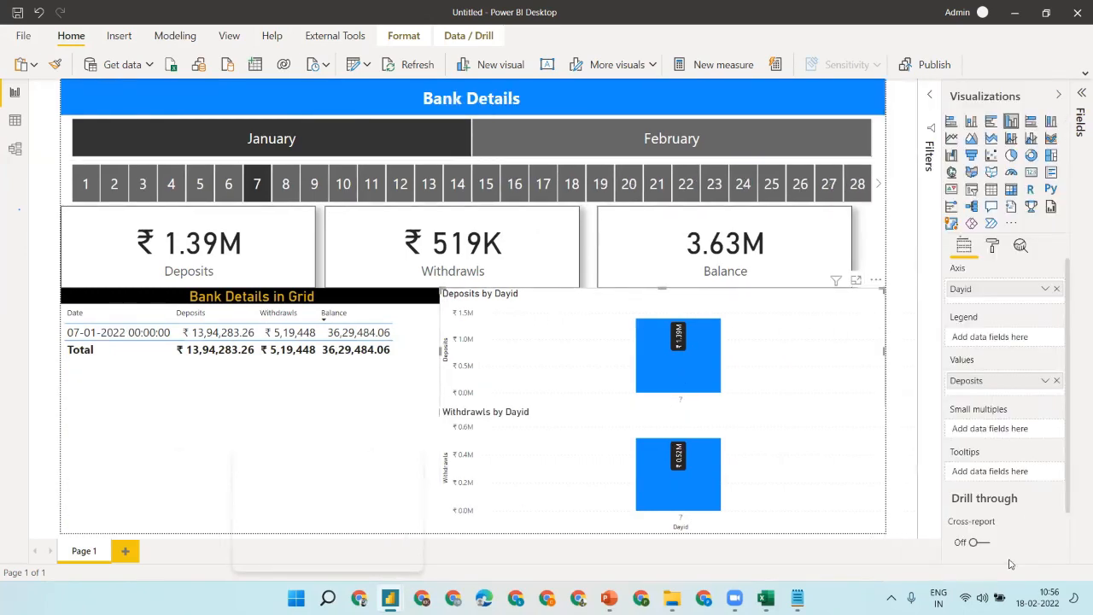
{"action": "left_click", "coordinate": [993, 245]}
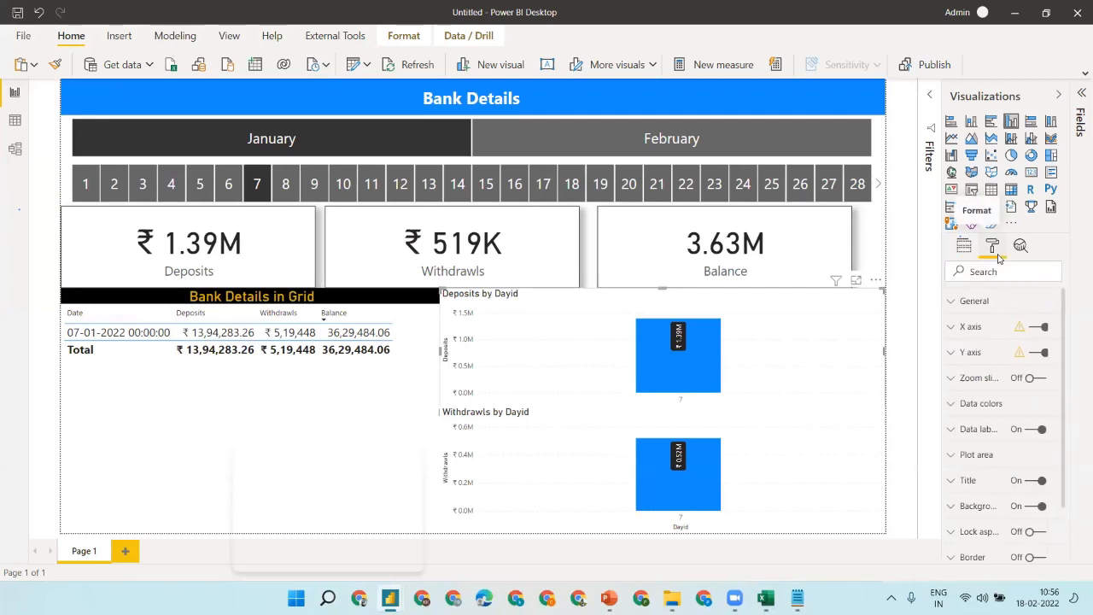
{"action": "left_click", "coordinate": [1041, 557]}
{"action": "left_click", "coordinate": [836, 452]}
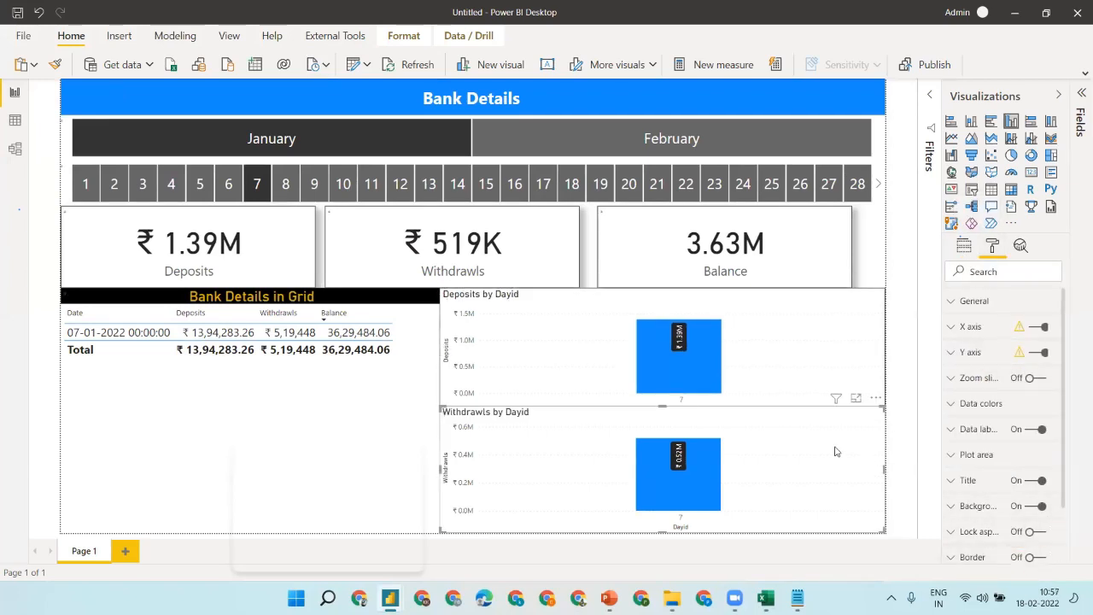
{"action": "left_click", "coordinate": [1035, 557]}
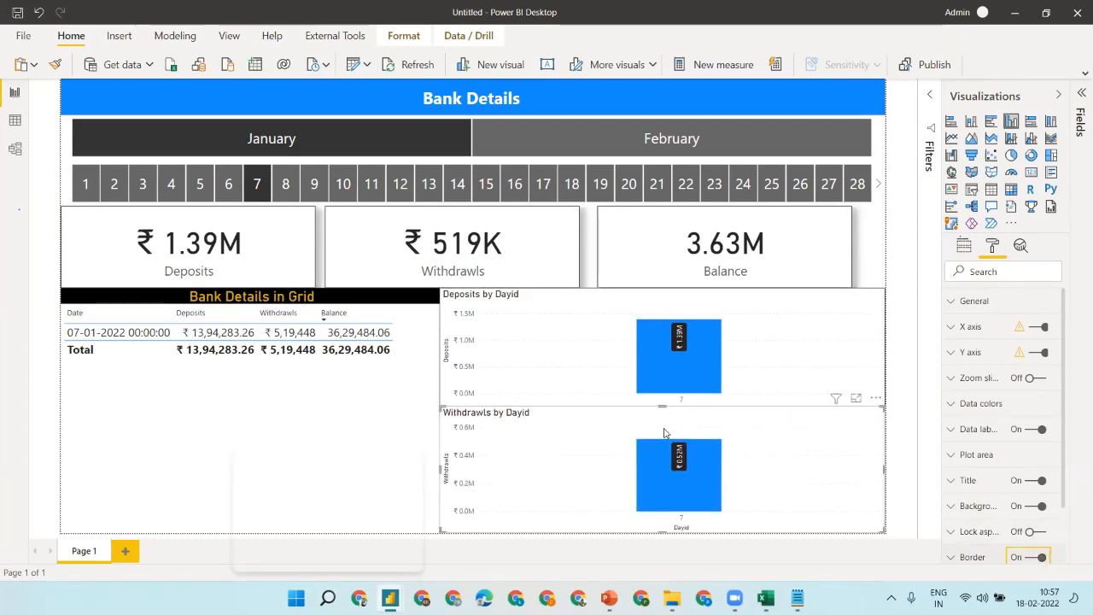
{"action": "left_click_drag", "start_coordinate": [663, 407], "coordinate": [664, 425]}
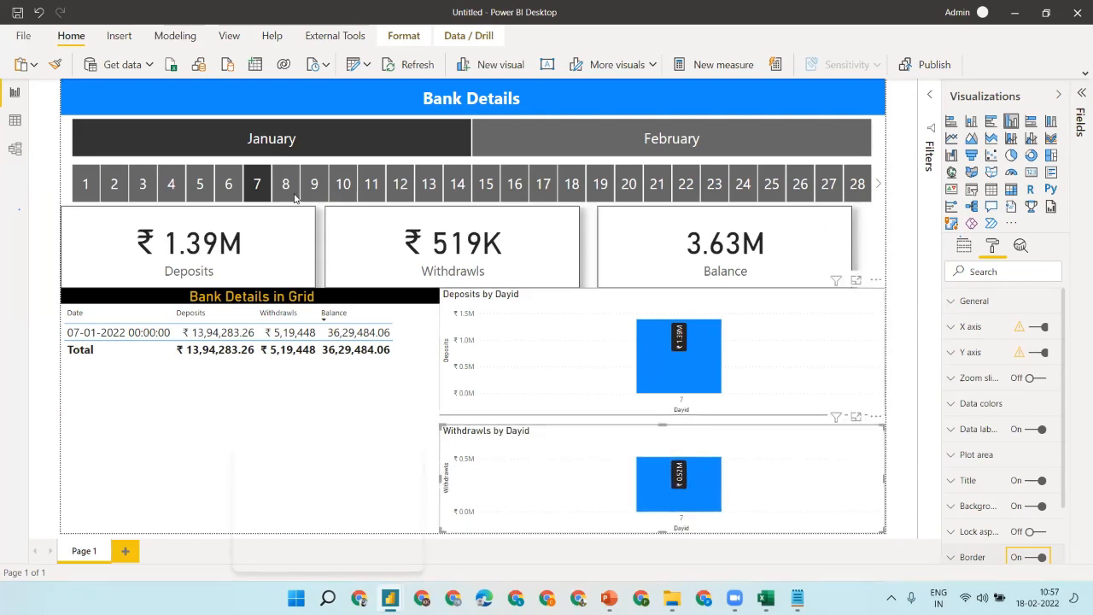
- Narrow the day slicer to day 8 alone (₹ 4.73M deposits) and hide the Visualizations pane
{"action": "left_click", "coordinate": [285, 188], "text": "ctrl"}
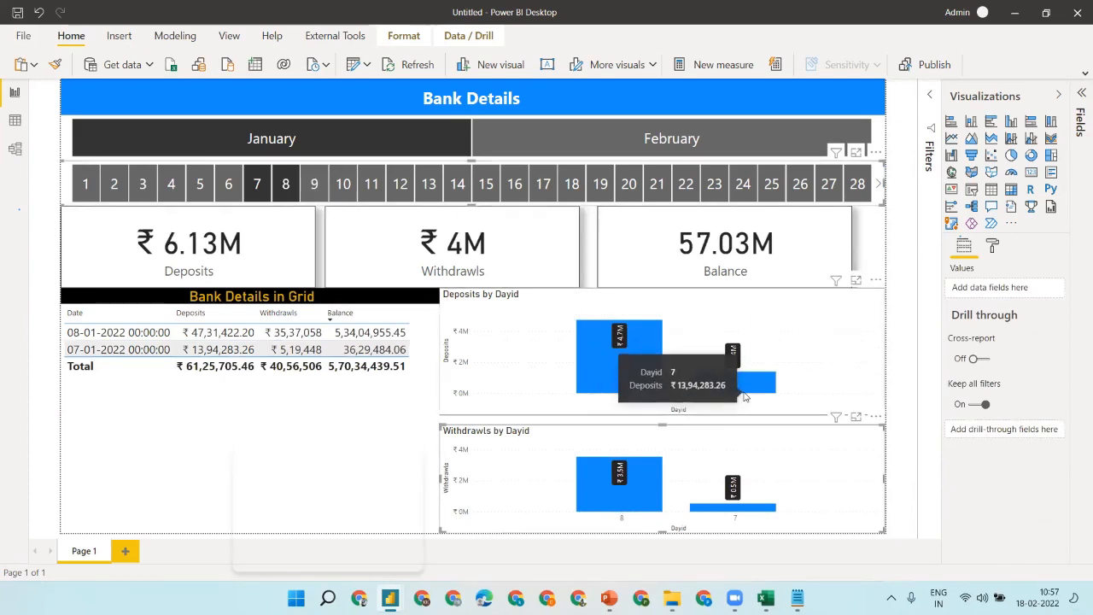
{"action": "left_click", "coordinate": [1018, 103]}
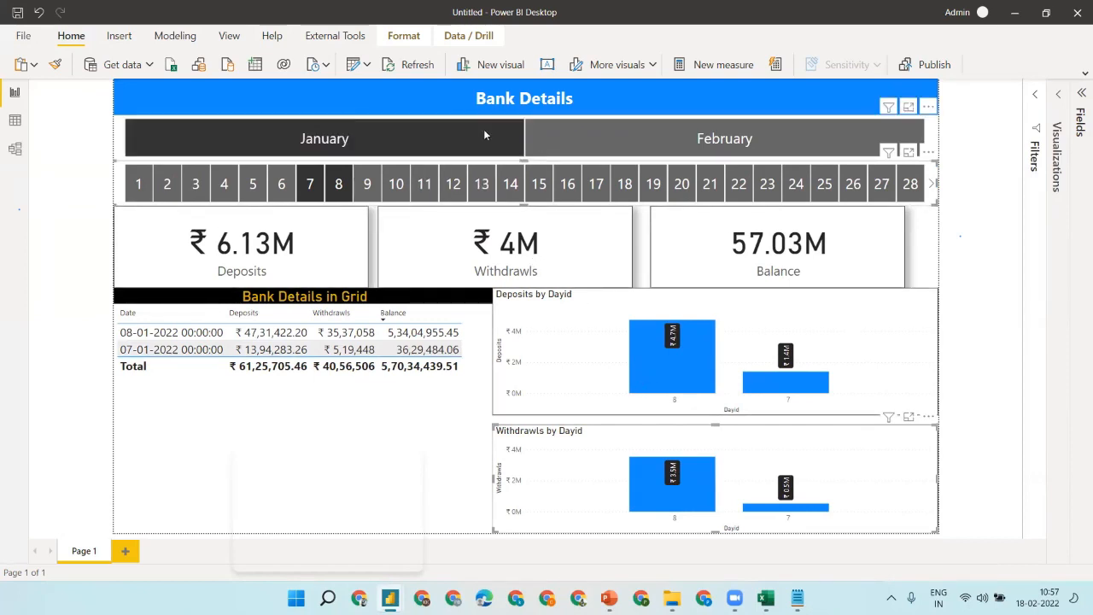
{"action": "left_click", "coordinate": [369, 184]}
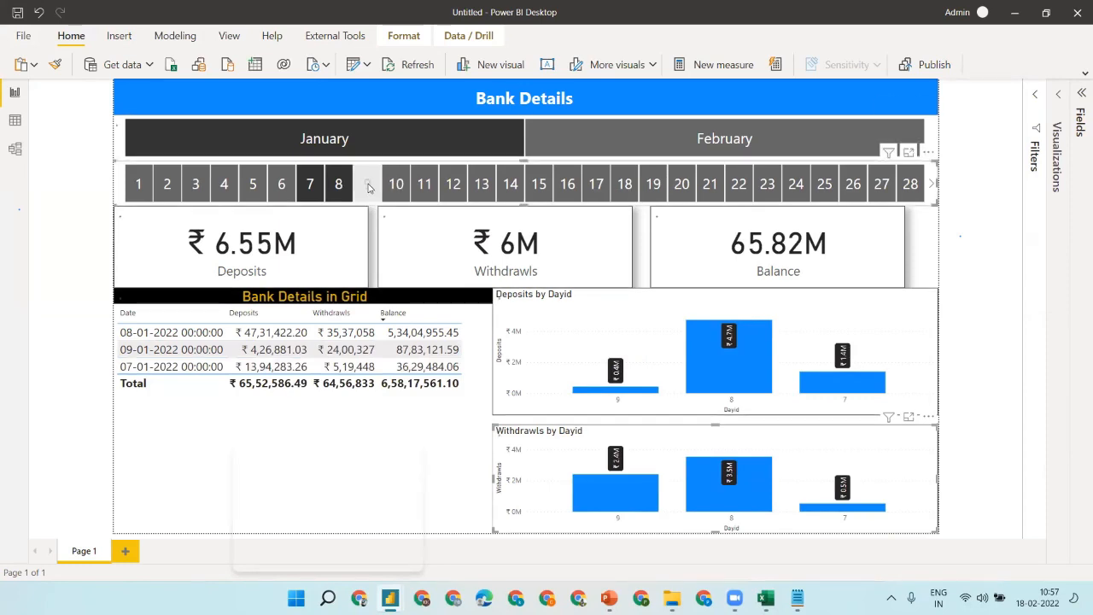
{"action": "left_click", "coordinate": [369, 184]}
{"action": "left_click", "coordinate": [312, 186]}
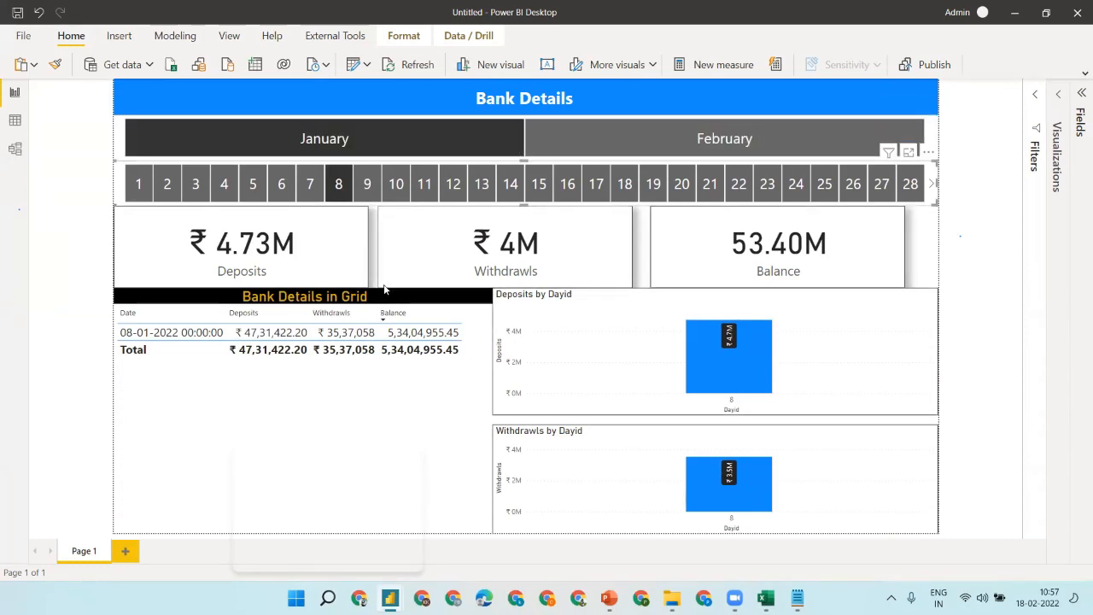
- Save the report as Demo-6, then deselect day 8 to restore the January totals
{"action": "left_click", "coordinate": [24, 36]}
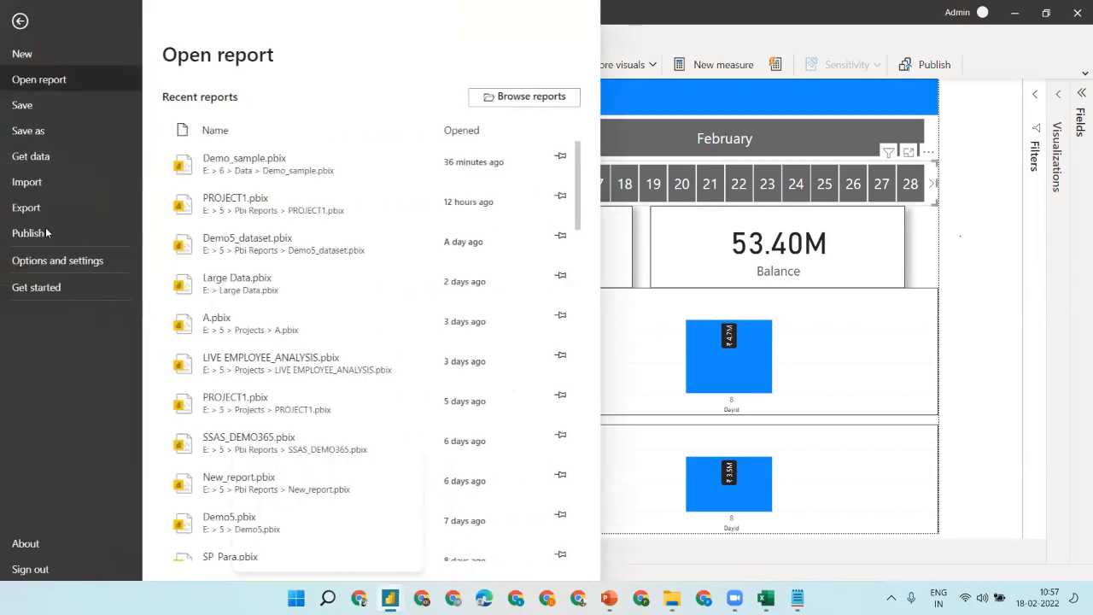
{"action": "key", "text": "Escape"}
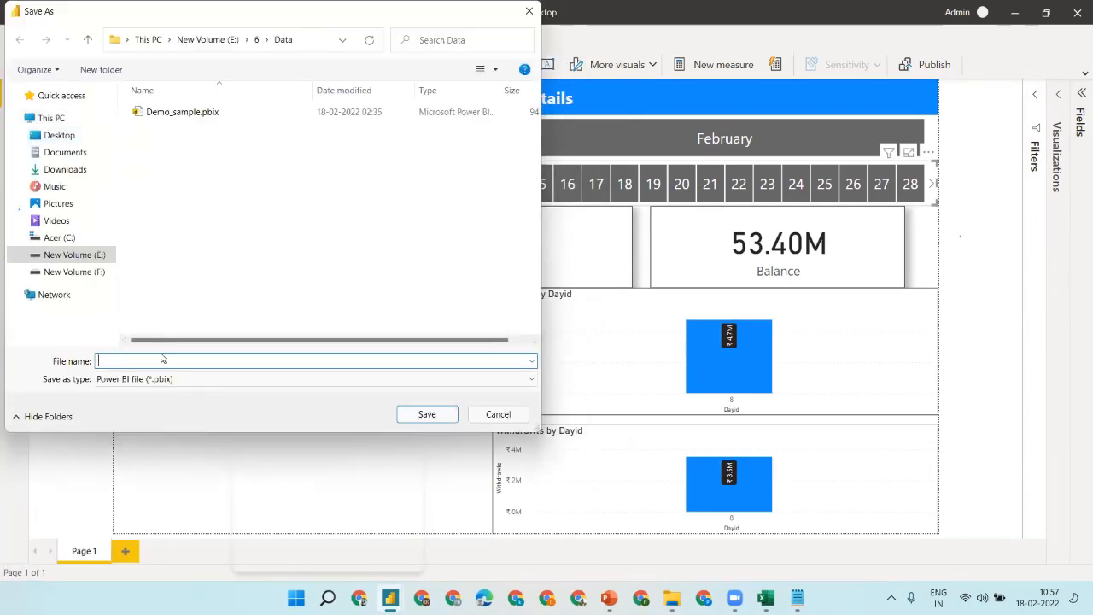
{"action": "type", "text": "Demo"}
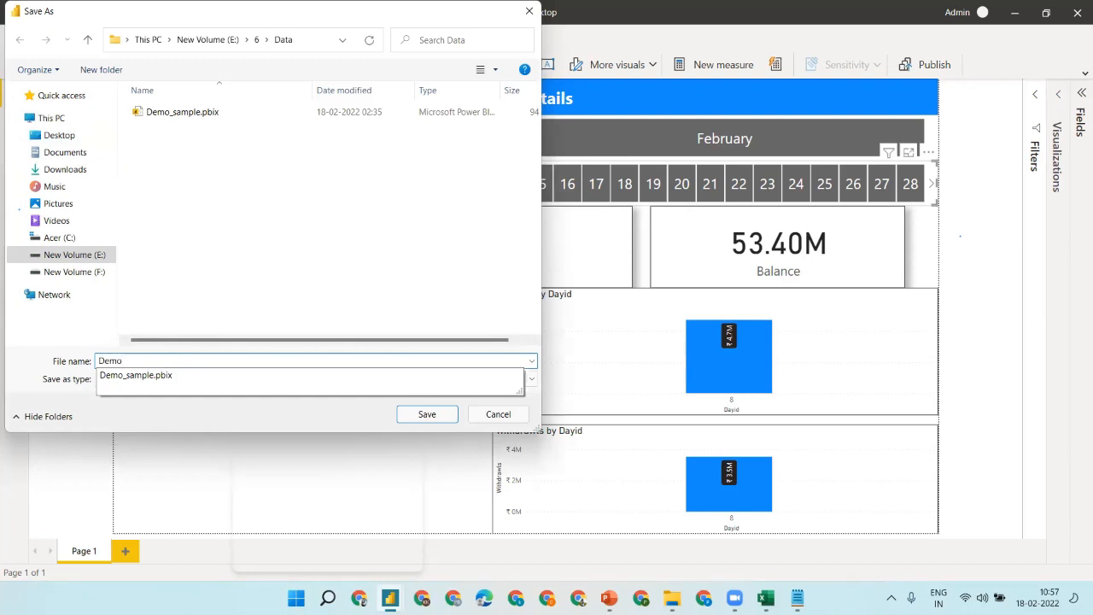
{"action": "type", "text": "-6"}
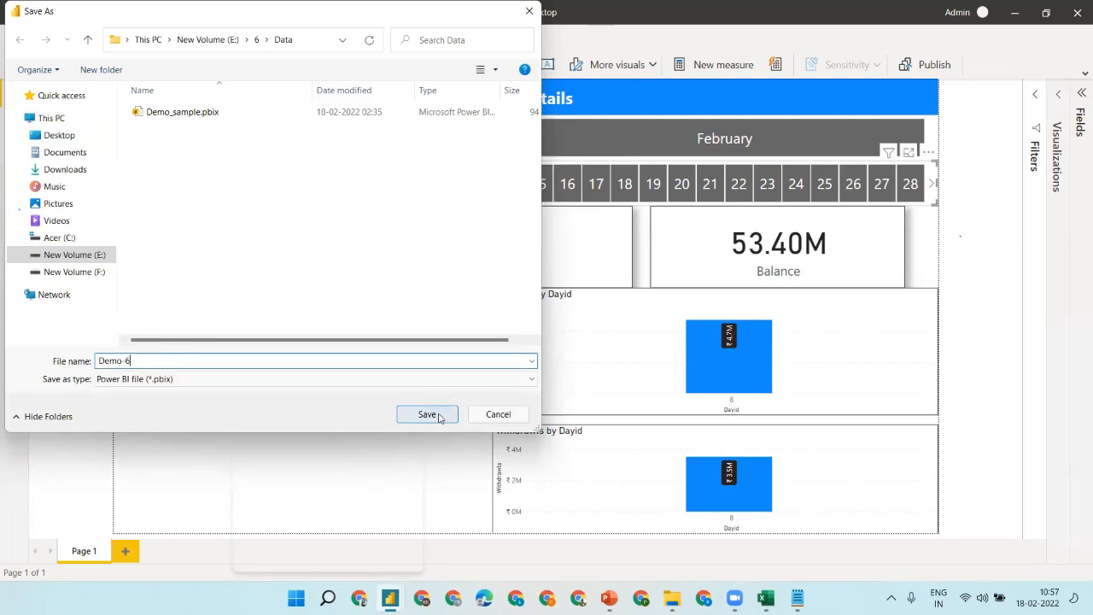
{"action": "left_click", "coordinate": [438, 417]}
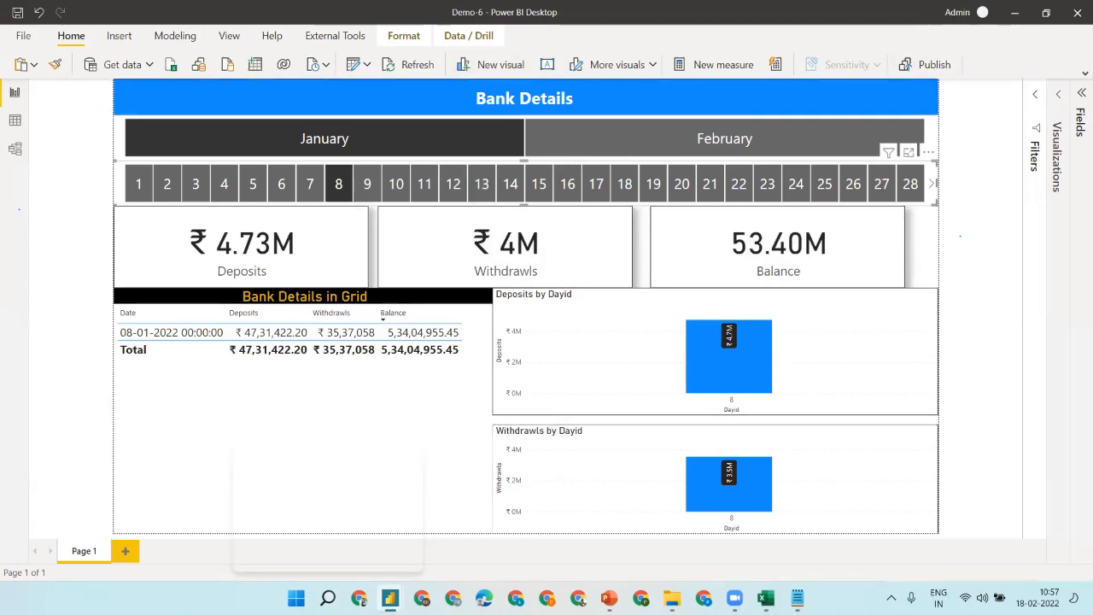
{"action": "mouse_move", "coordinate": [797, 598]}
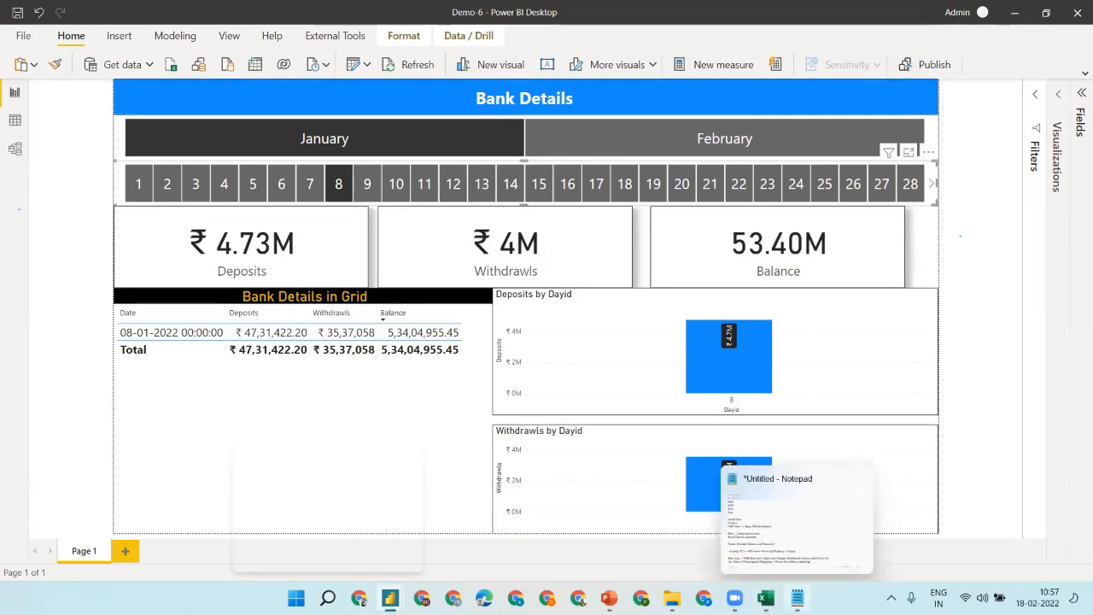
{"action": "left_click", "coordinate": [336, 186]}
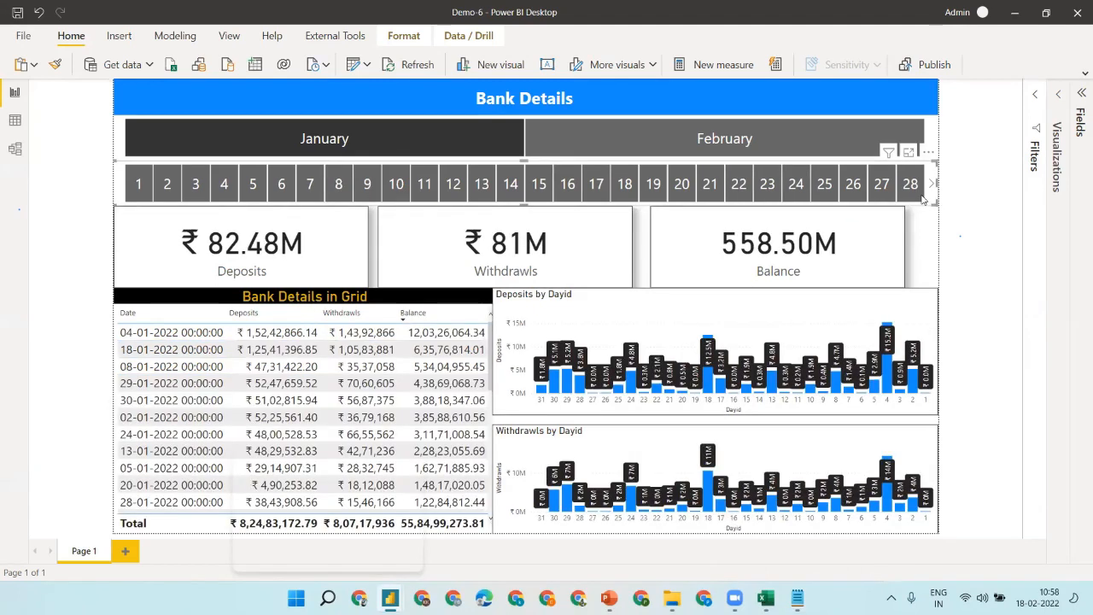
- Add a developer-to-client 'Share' note and a 'Web power bi service' line in Notepad
{"action": "left_click", "coordinate": [797, 598]}
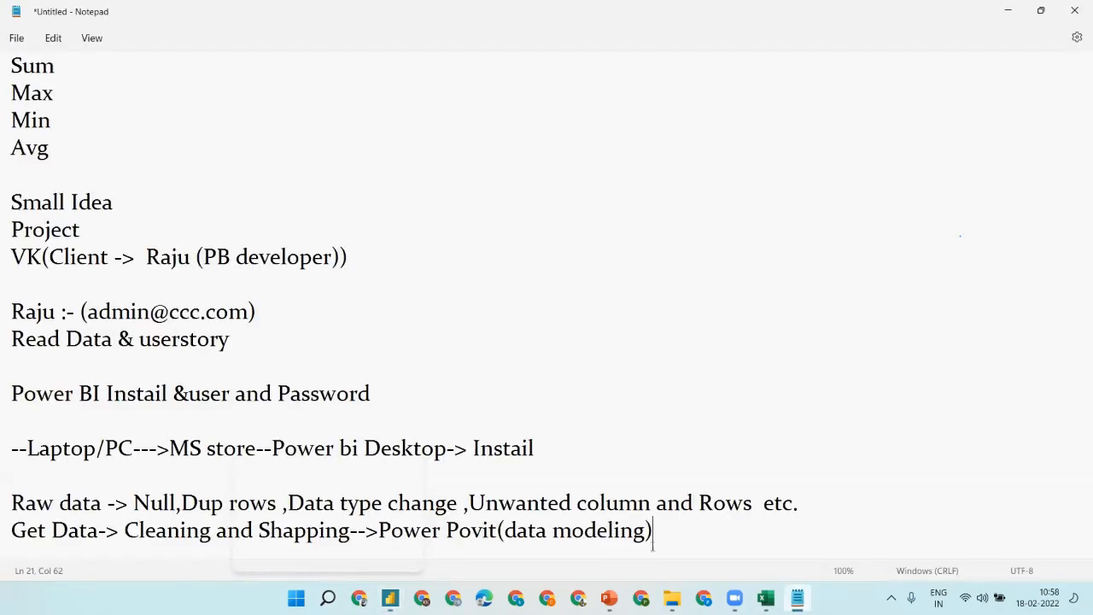
{"action": "key", "text": "Return"}
{"action": "key", "text": "Return"}
{"action": "key", "text": "Return"}
{"action": "key", "text": "Return"}
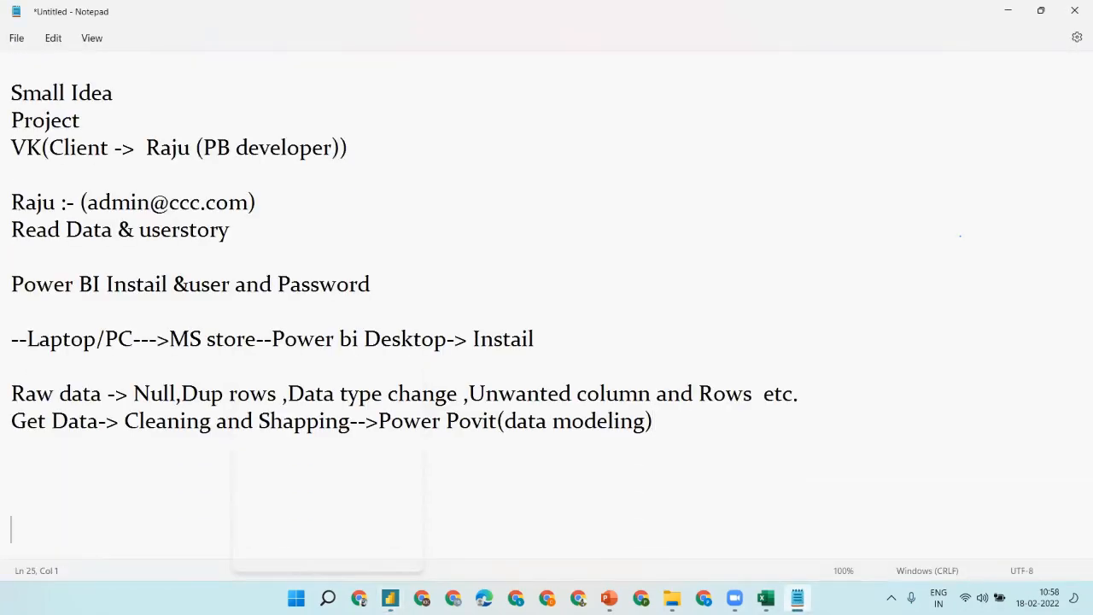
{"action": "type", "text": "Raju---> V"}
{"action": "type", "text": "L"}
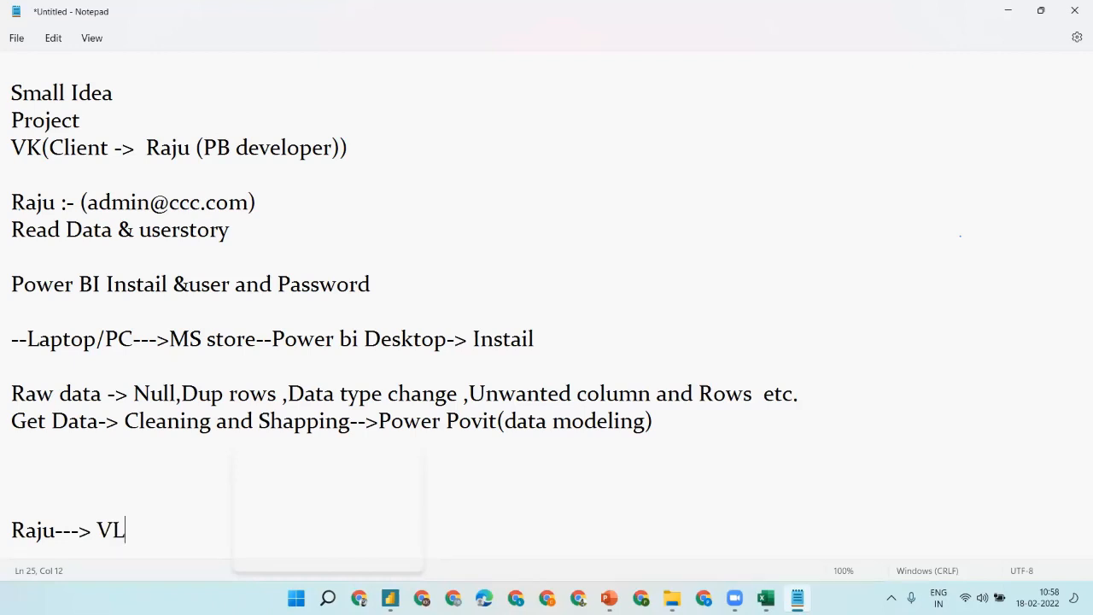
{"action": "key", "text": "BackSpace"}
{"action": "type", "text": "K SHa"}
{"action": "key", "text": "BackSpace"}
{"action": "key", "text": "BackSpace"}
{"action": "type", "text": "hare"}
{"action": "key", "text": "Return"}
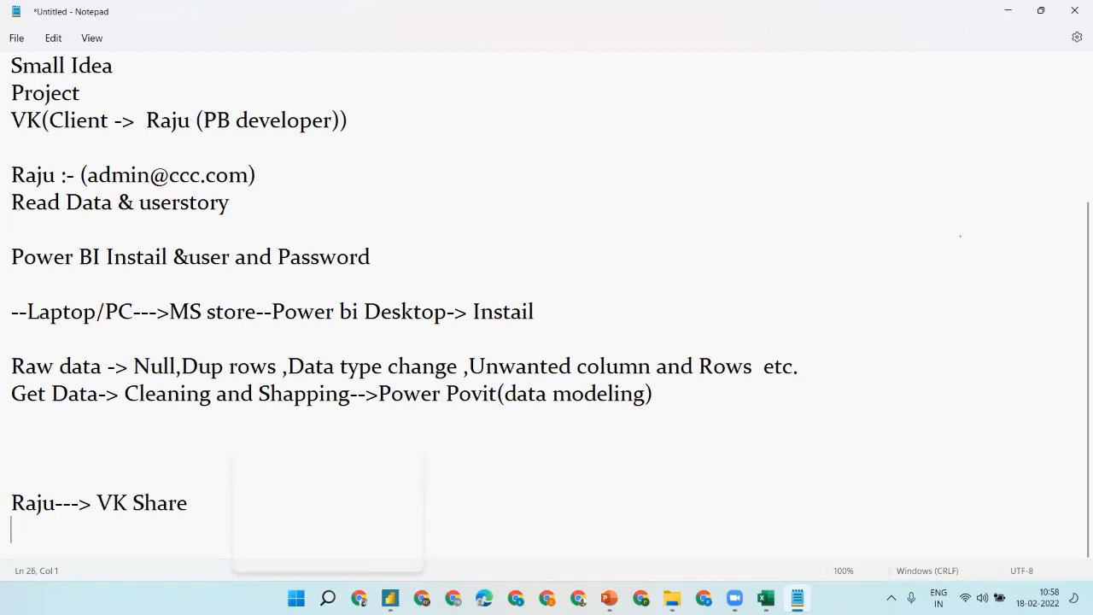
{"action": "type", "text": "Web"}
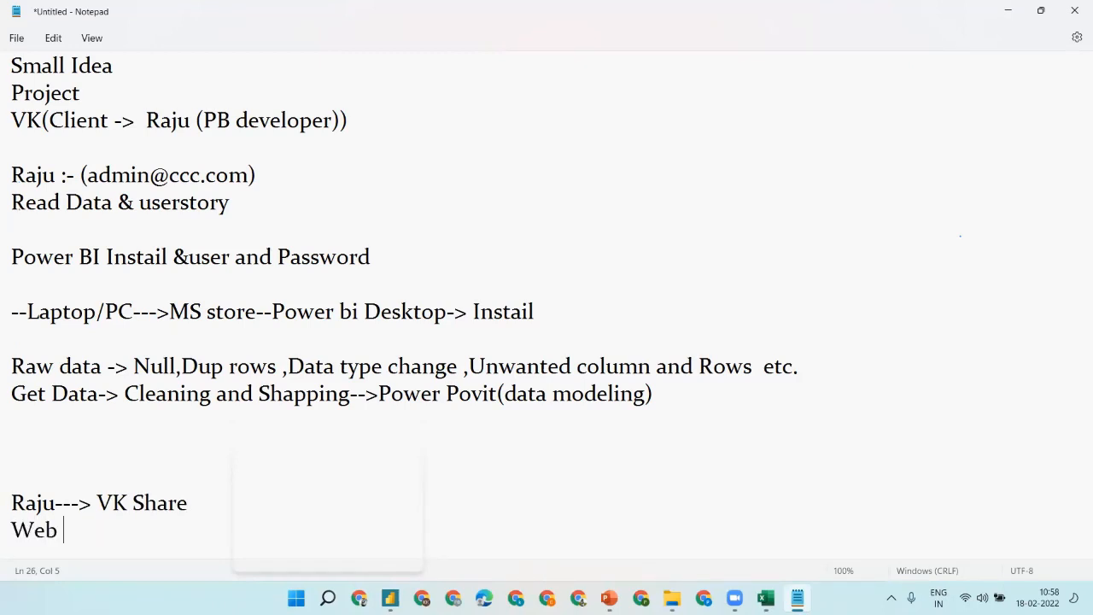
{"action": "type", "text": " power bi "}
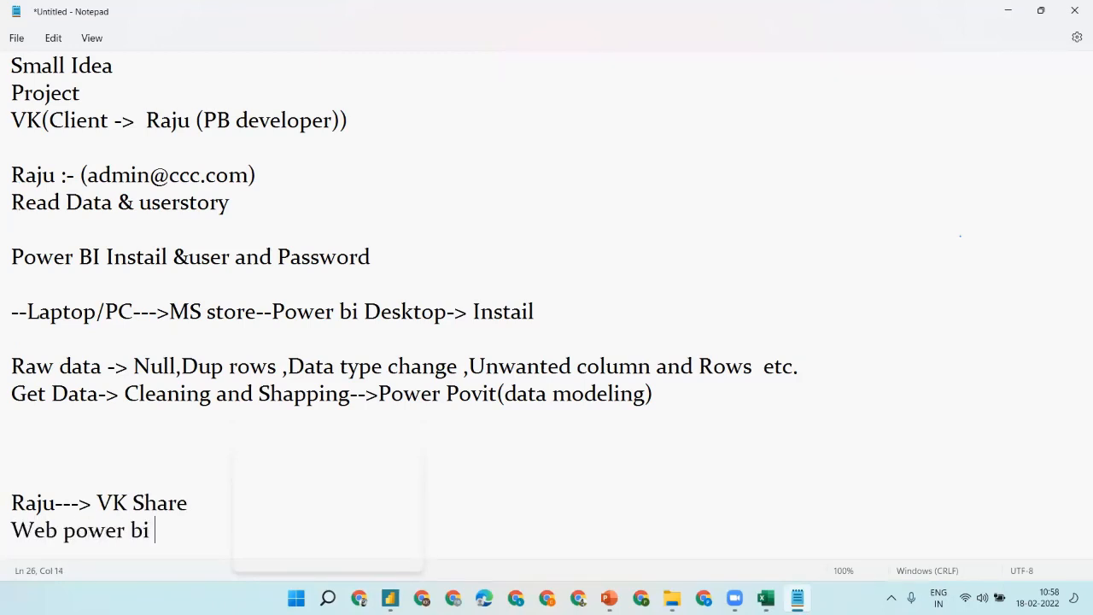
{"action": "type", "text": "servu"}
{"action": "key", "text": "BackSpace"}
{"action": "type", "text": "ice"}
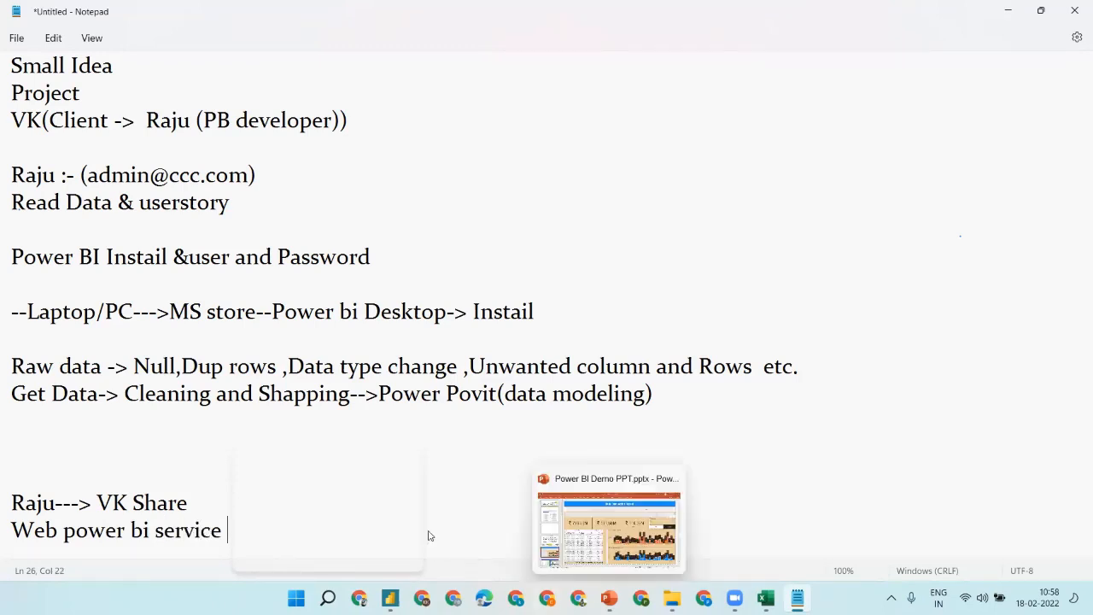
- Publish Demo-6 from Power BI Desktop to My workspace and dismiss the success message
{"action": "mouse_move", "coordinate": [390, 598]}
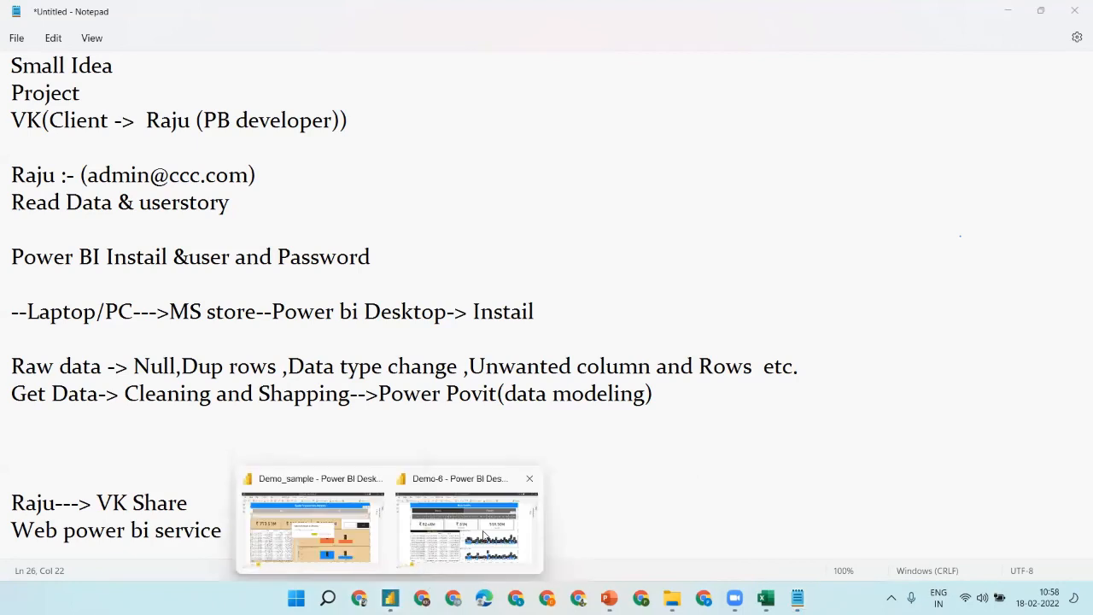
{"action": "left_click", "coordinate": [487, 536]}
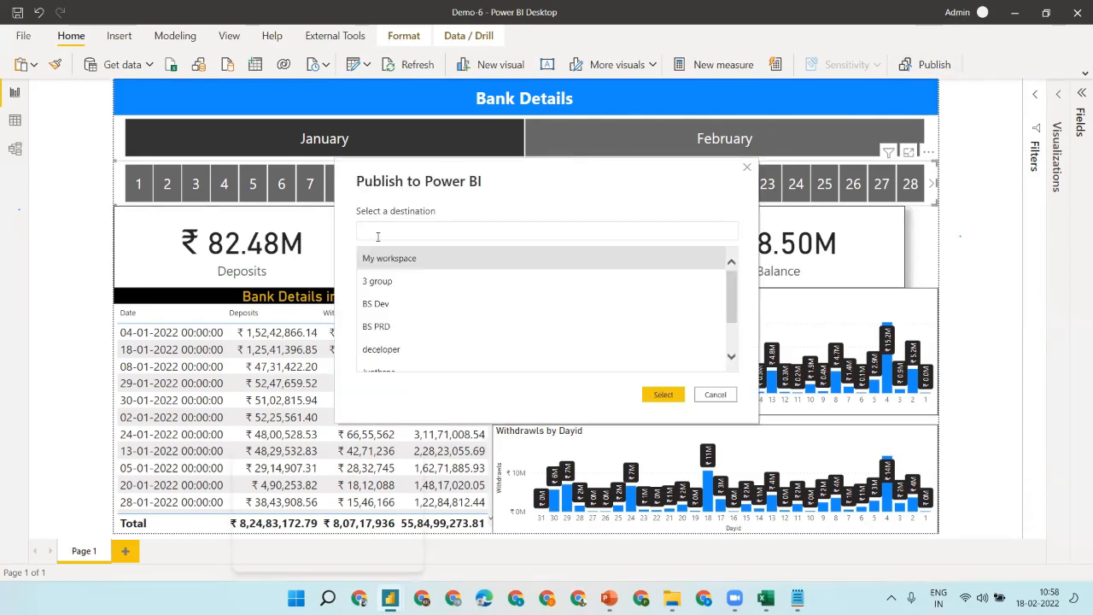
{"action": "left_click", "coordinate": [380, 264]}
{"action": "left_click", "coordinate": [664, 395]}
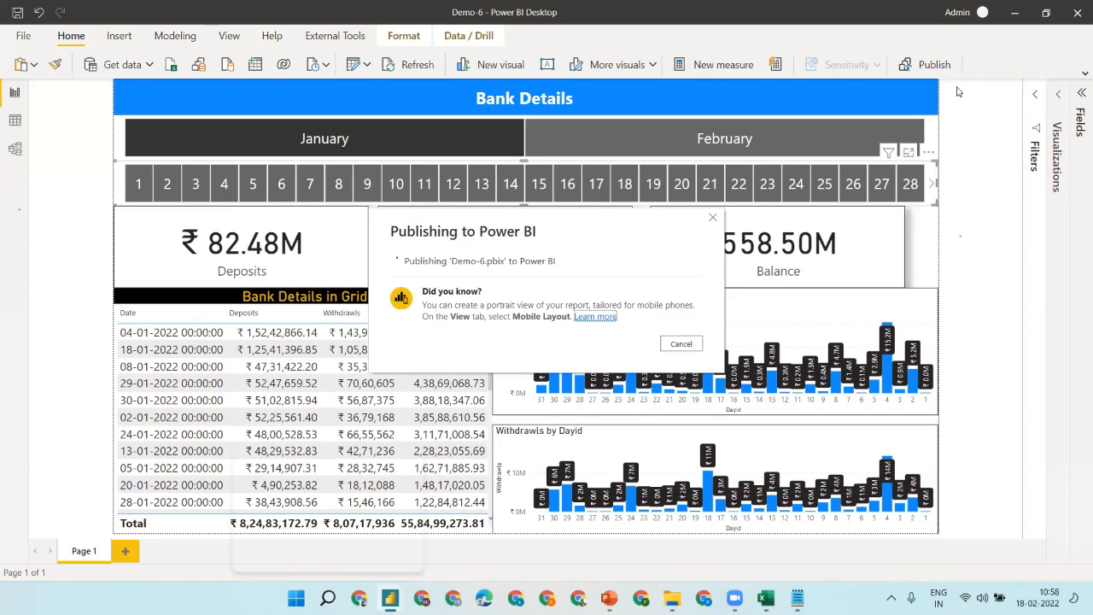
{"action": "mouse_move", "coordinate": [358, 598]}
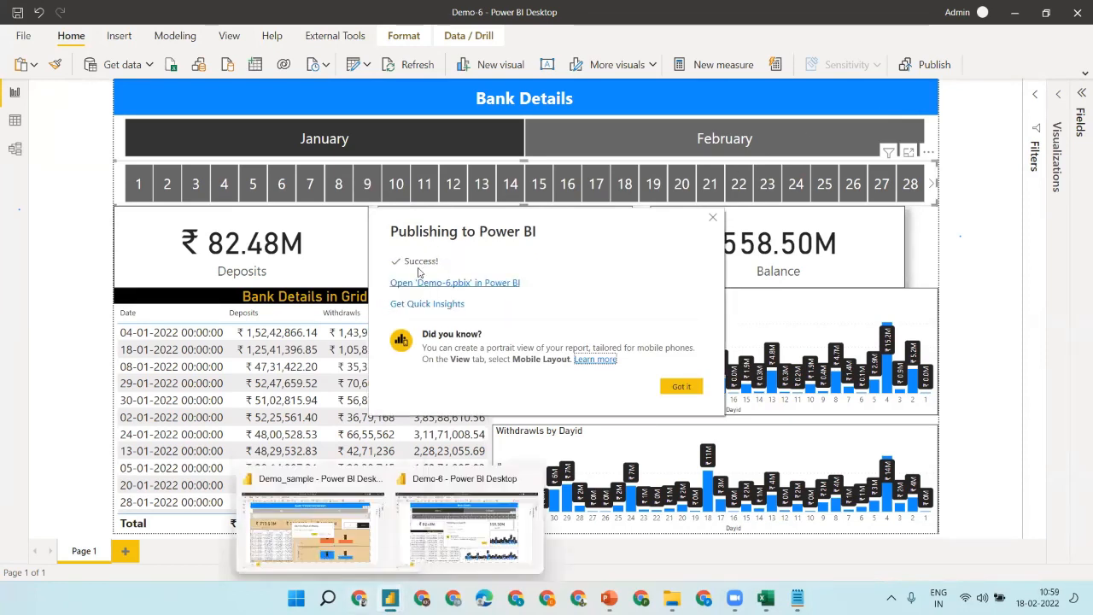
{"action": "left_click", "coordinate": [681, 387]}
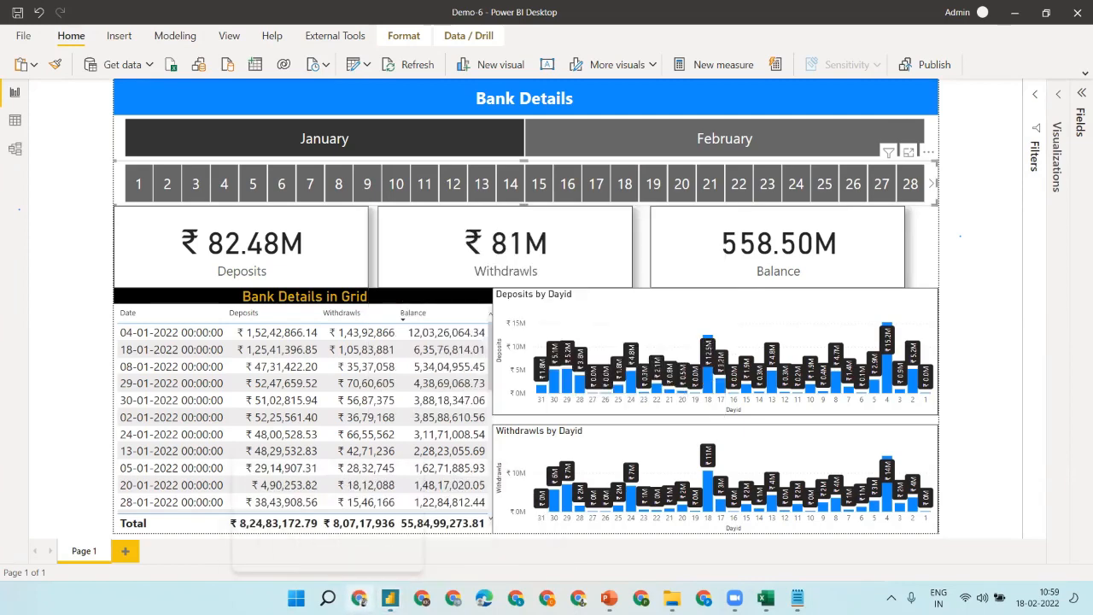
- Maximize Chrome and load app.powerbi.com
{"action": "left_click", "coordinate": [359, 598]}
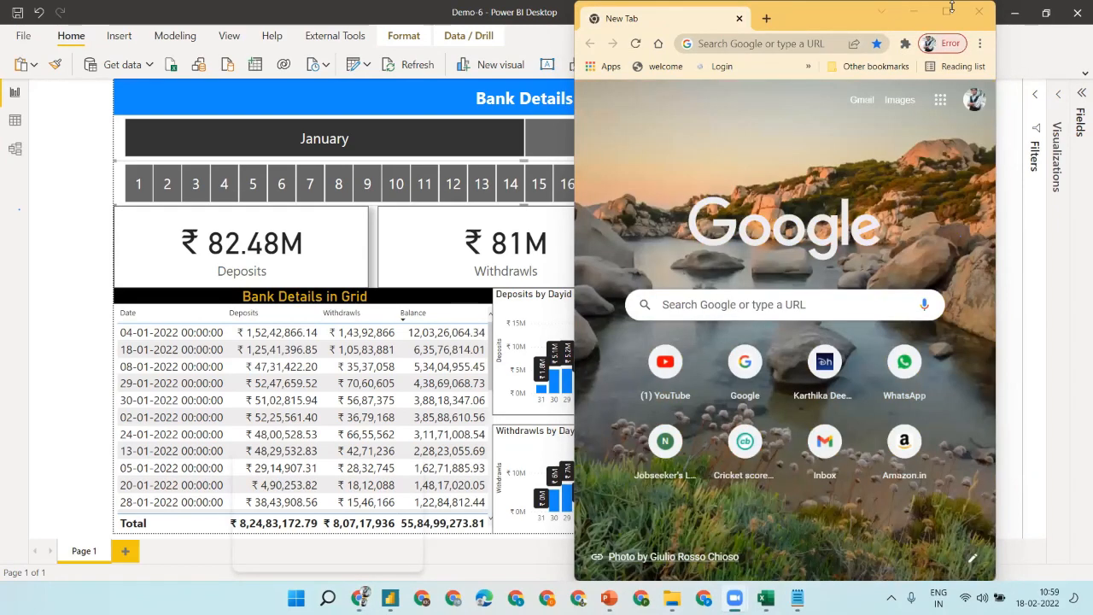
{"action": "left_click", "coordinate": [936, 15]}
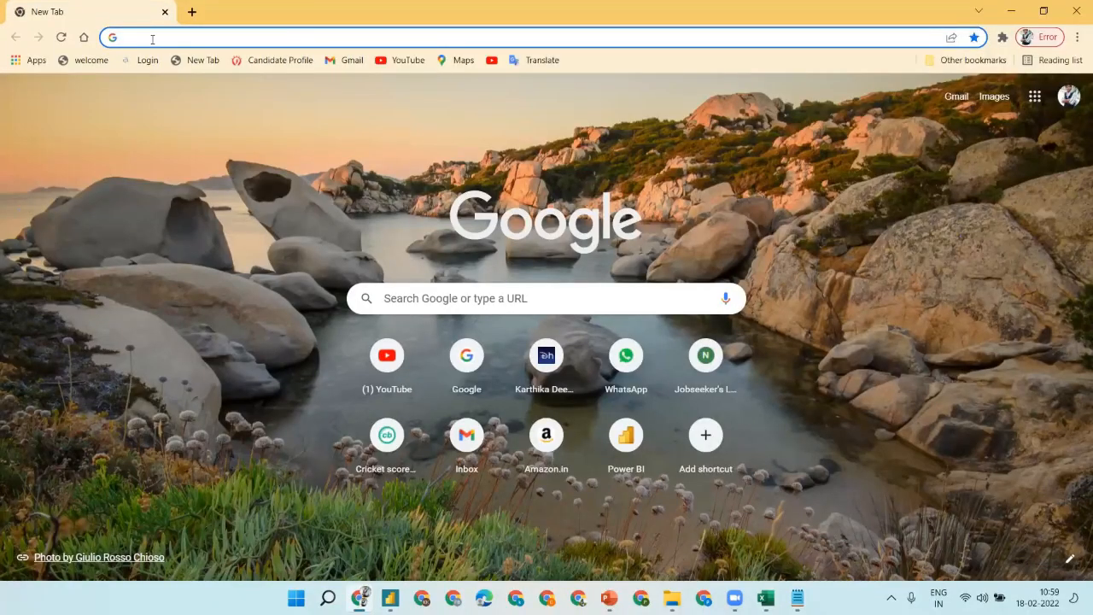
{"action": "type", "text": "a"}
{"action": "key", "text": "Return"}
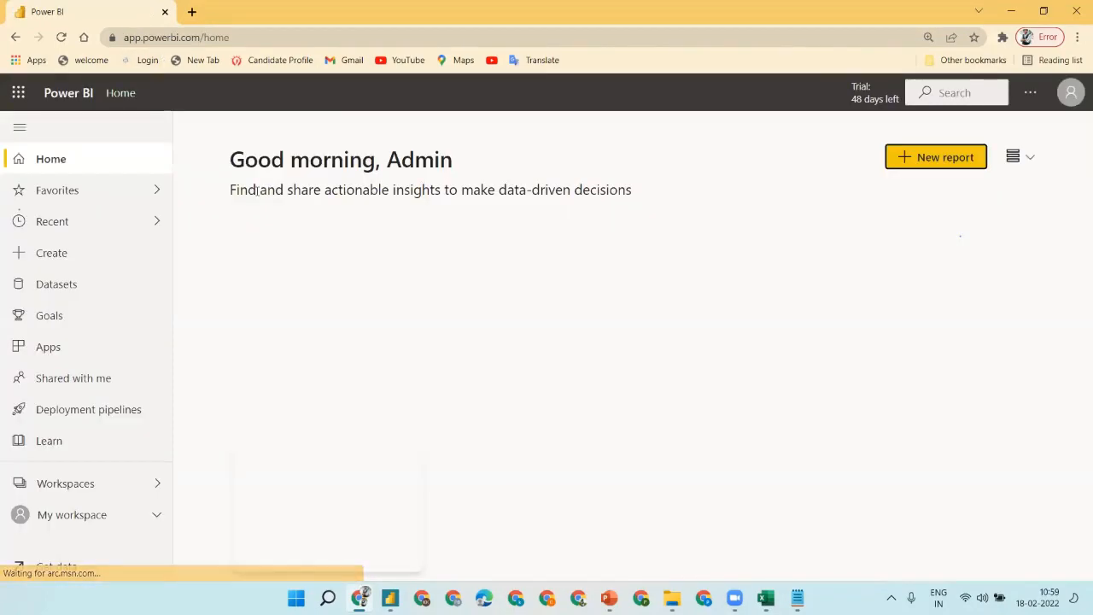
- Check the signed-in account, then open My workspace from the Workspaces list
{"action": "left_click", "coordinate": [1071, 96]}
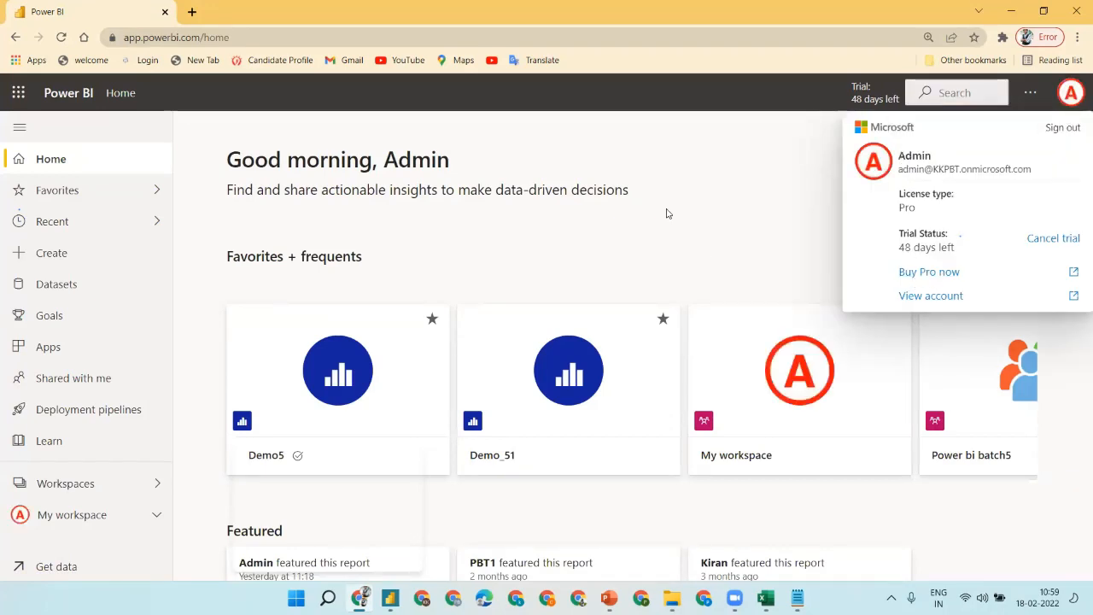
{"action": "left_click", "coordinate": [751, 173]}
{"action": "left_click", "coordinate": [1073, 94]}
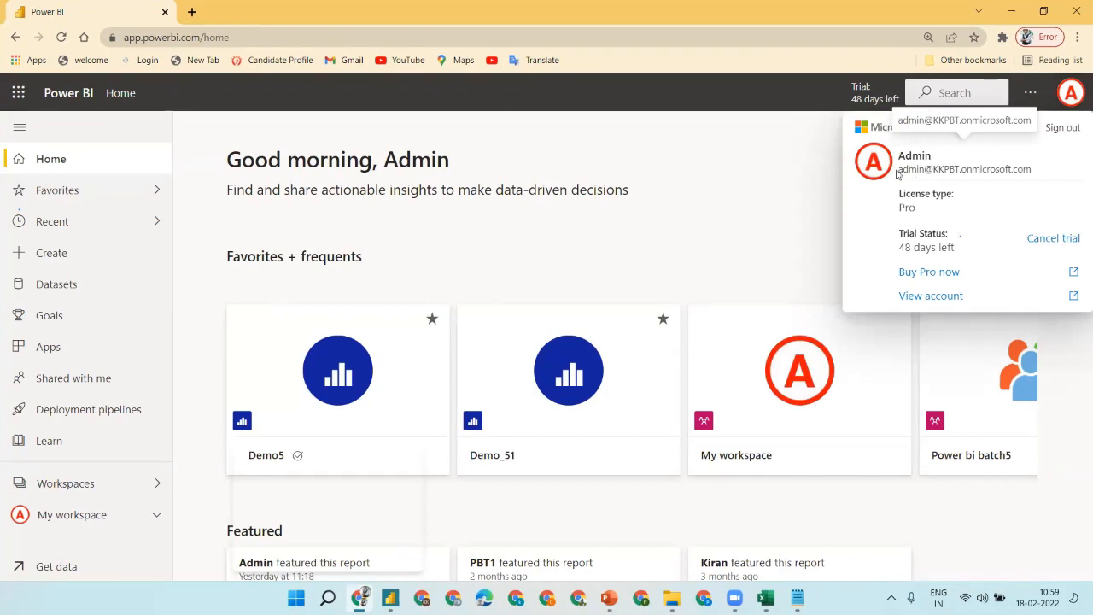
{"action": "left_click", "coordinate": [610, 191]}
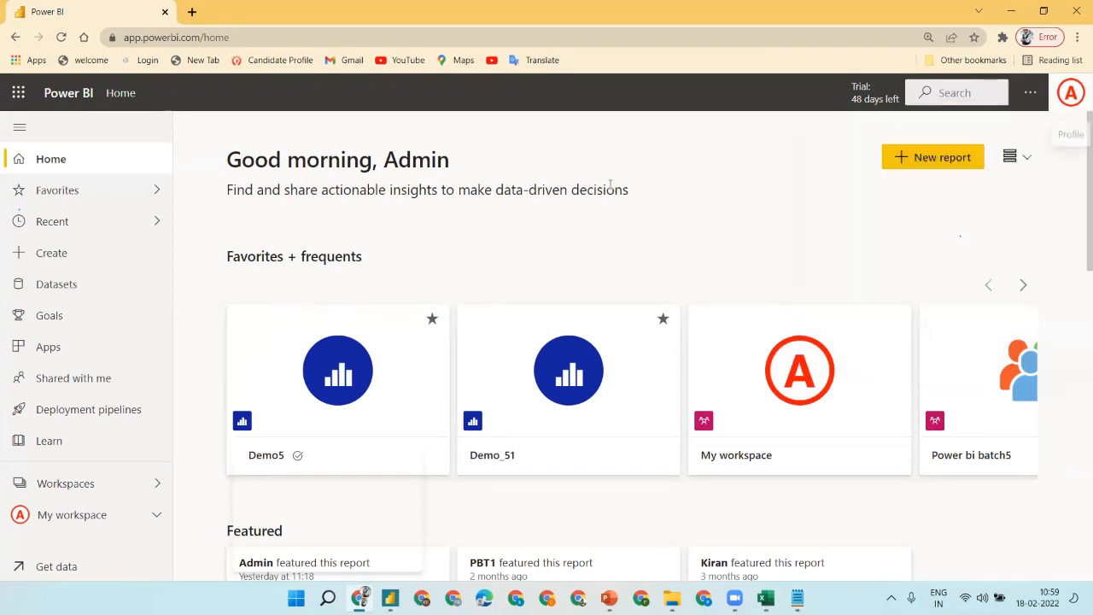
{"action": "left_click", "coordinate": [140, 479]}
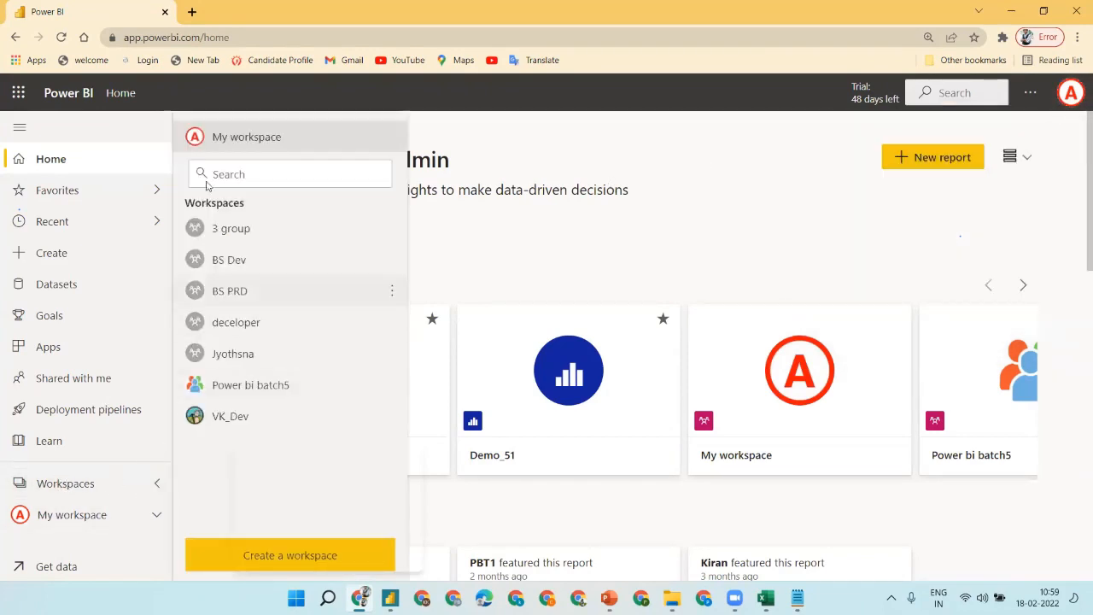
{"action": "left_click", "coordinate": [234, 139]}
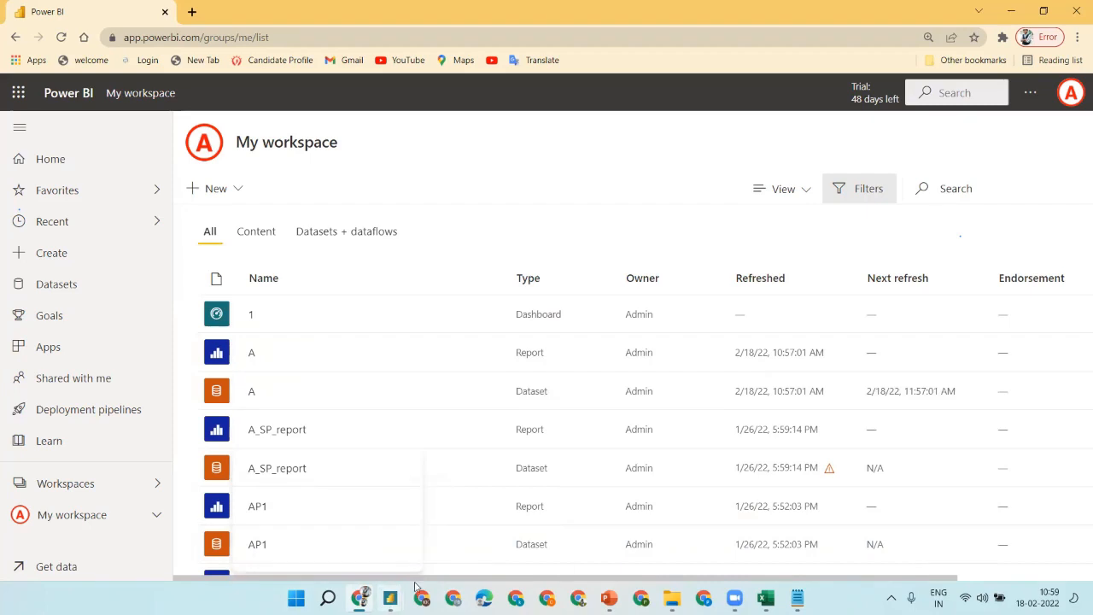
- Search the workspace for 'Demo' and open the Demo-6 report
{"action": "left_click", "coordinate": [957, 190]}
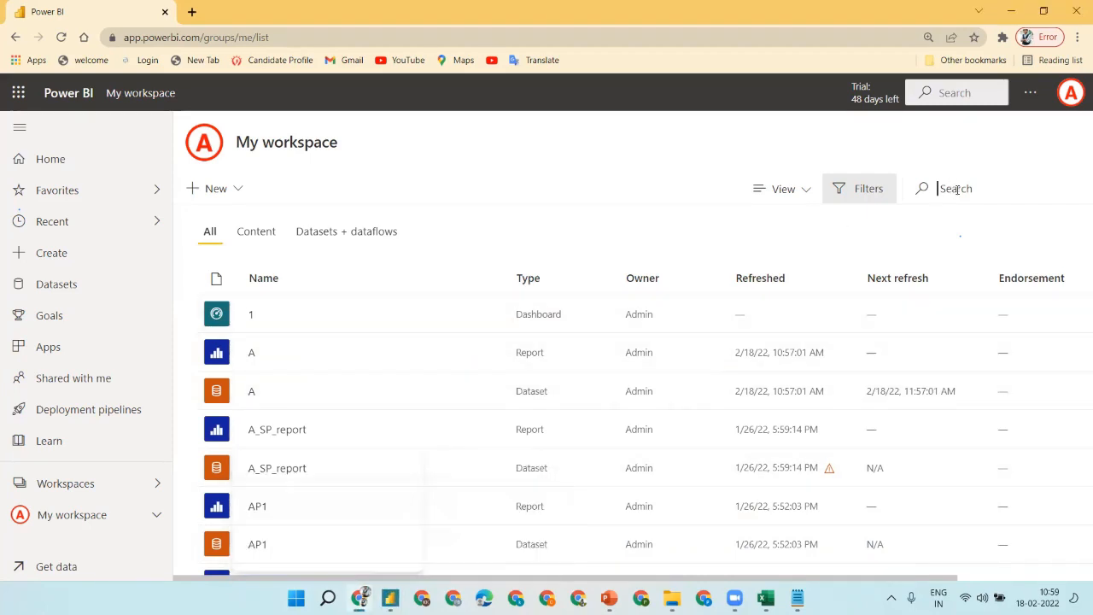
{"action": "type", "text": "Demo"}
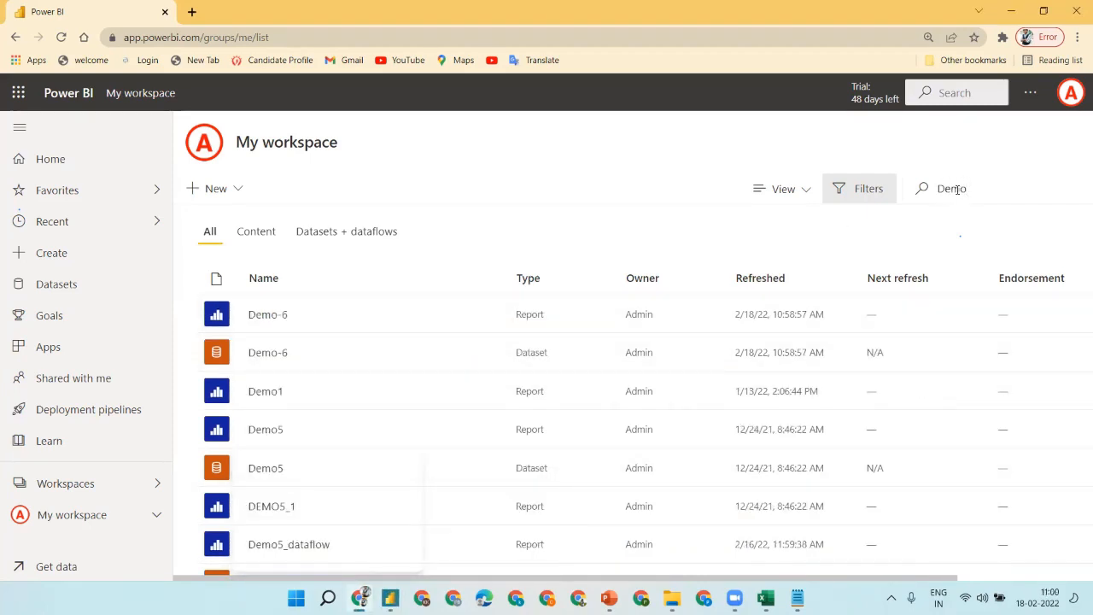
{"action": "left_click", "coordinate": [268, 316]}
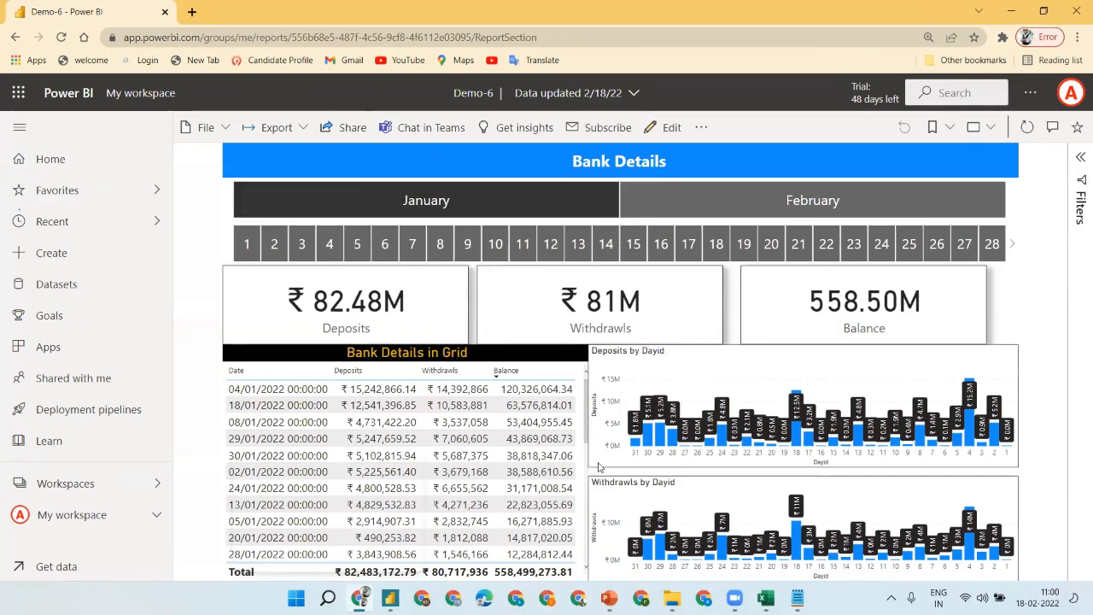
- Send a Demo-6 share link to the recipient user picked from suggestions
{"action": "left_click", "coordinate": [334, 128]}
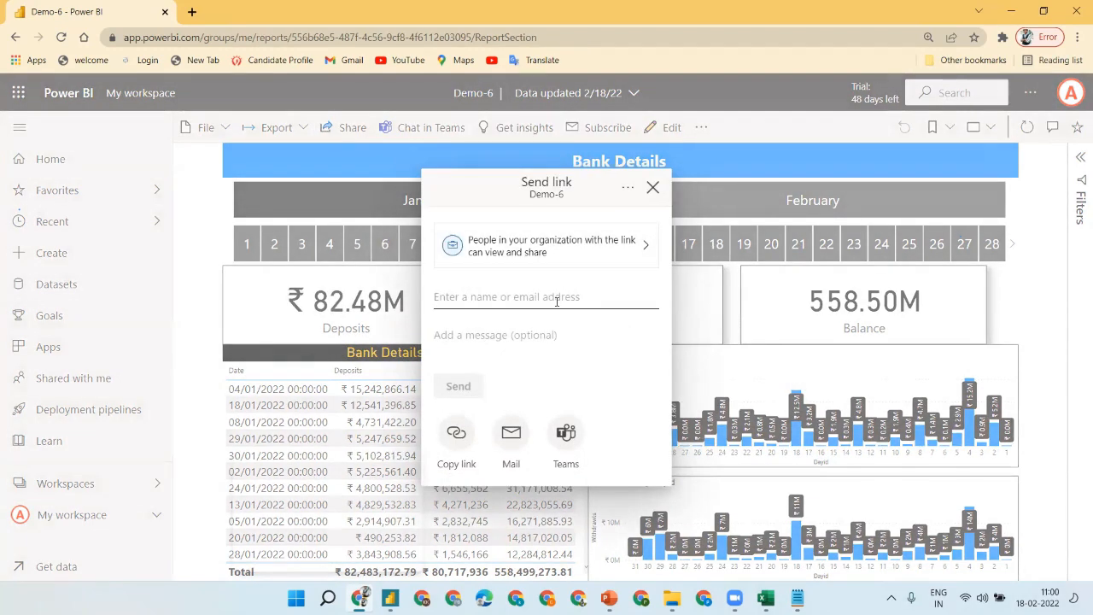
{"action": "type", "text": "v"}
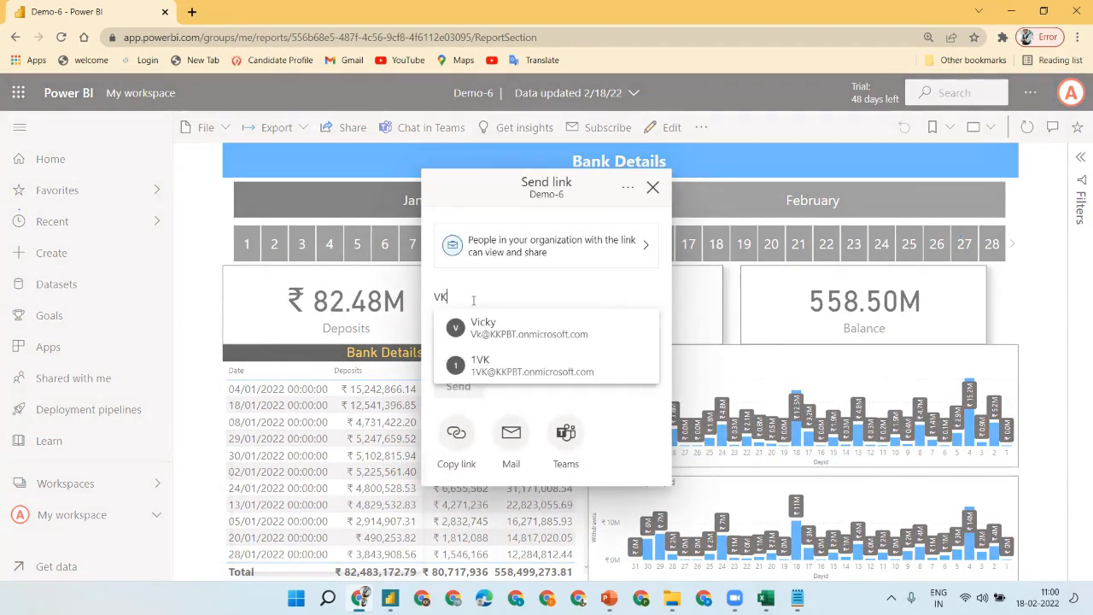
{"action": "left_click", "coordinate": [478, 364]}
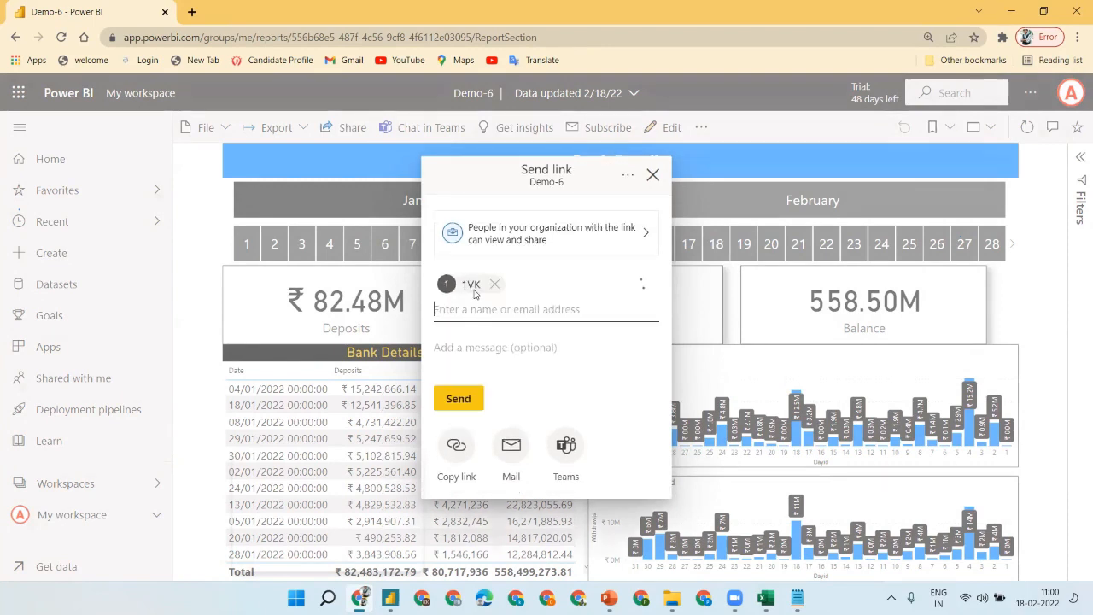
{"action": "left_click", "coordinate": [476, 394]}
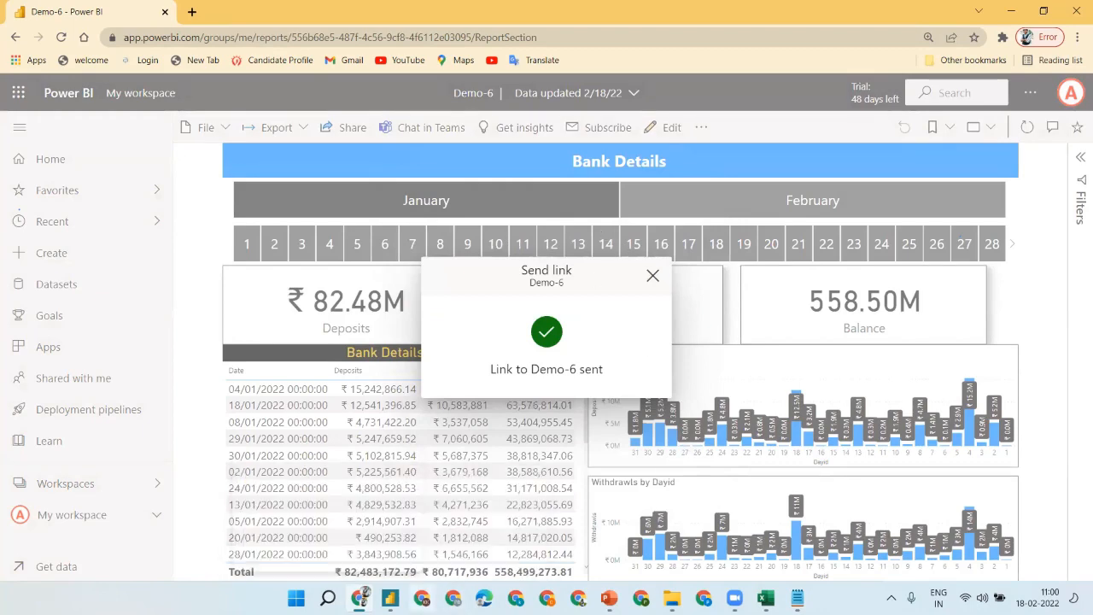
- Load app.powerbi.com in the other Chrome profile window
{"action": "left_click", "coordinate": [422, 598]}
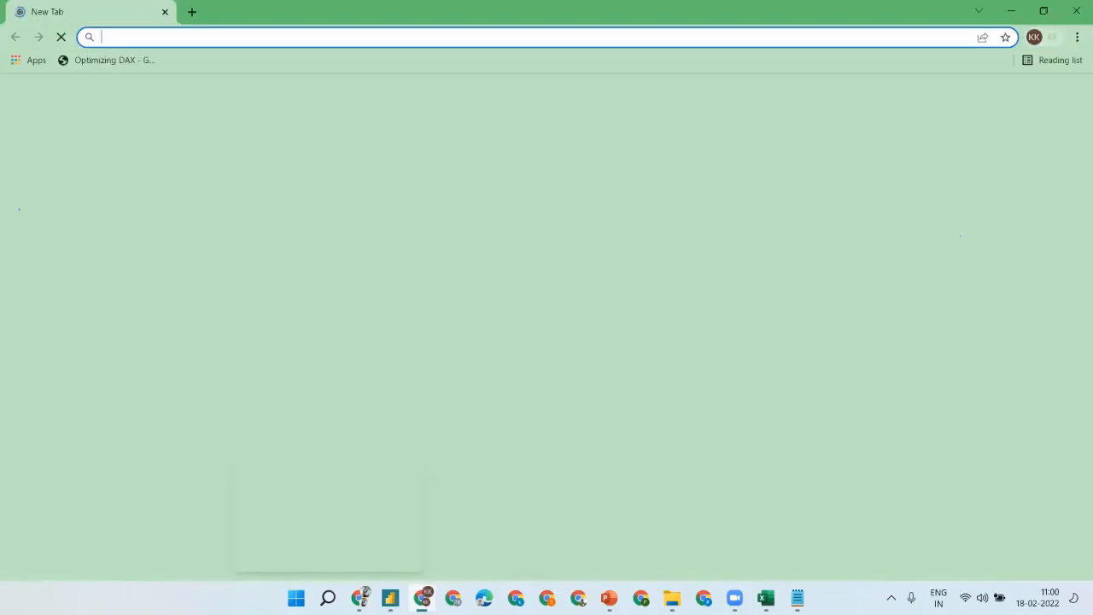
{"action": "left_click", "coordinate": [161, 37]}
{"action": "type", "text": "a"}
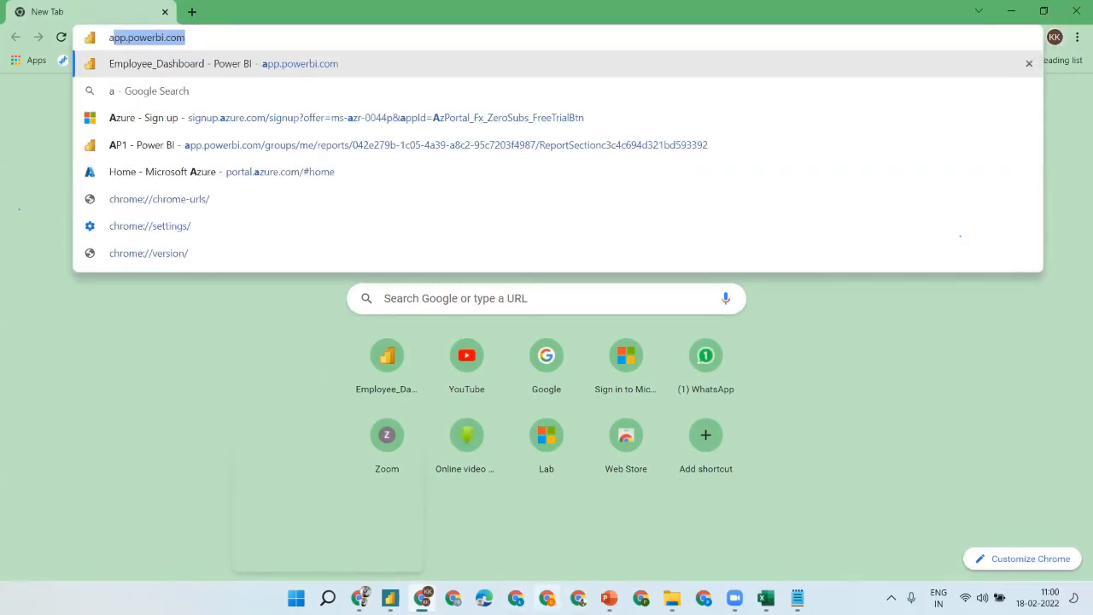
{"action": "left_click", "coordinate": [658, 537]}
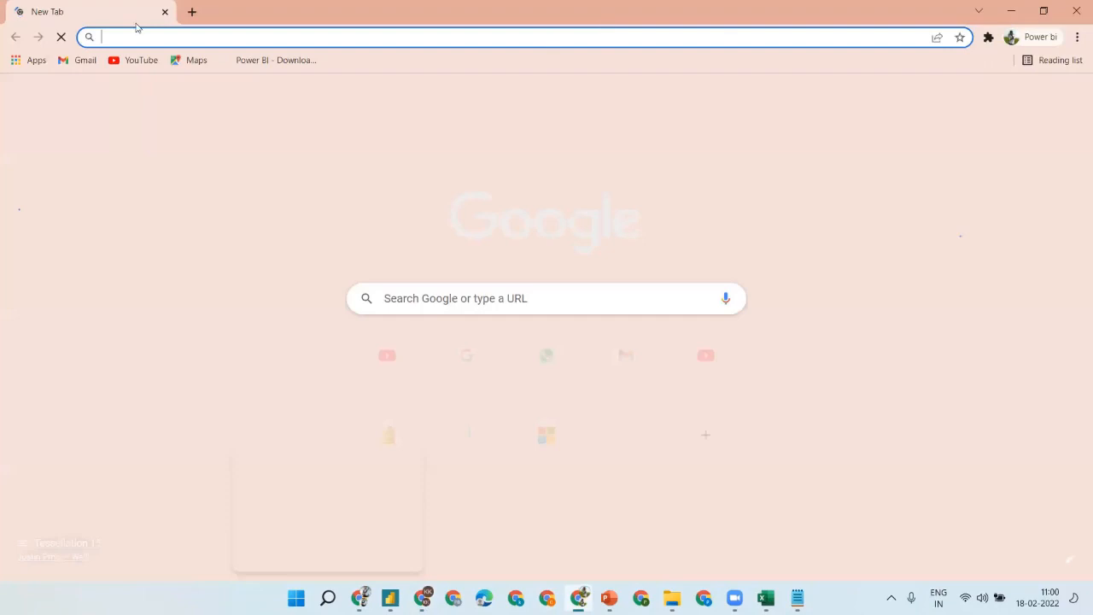
{"action": "type", "text": "app"}
{"action": "key", "text": "Return"}
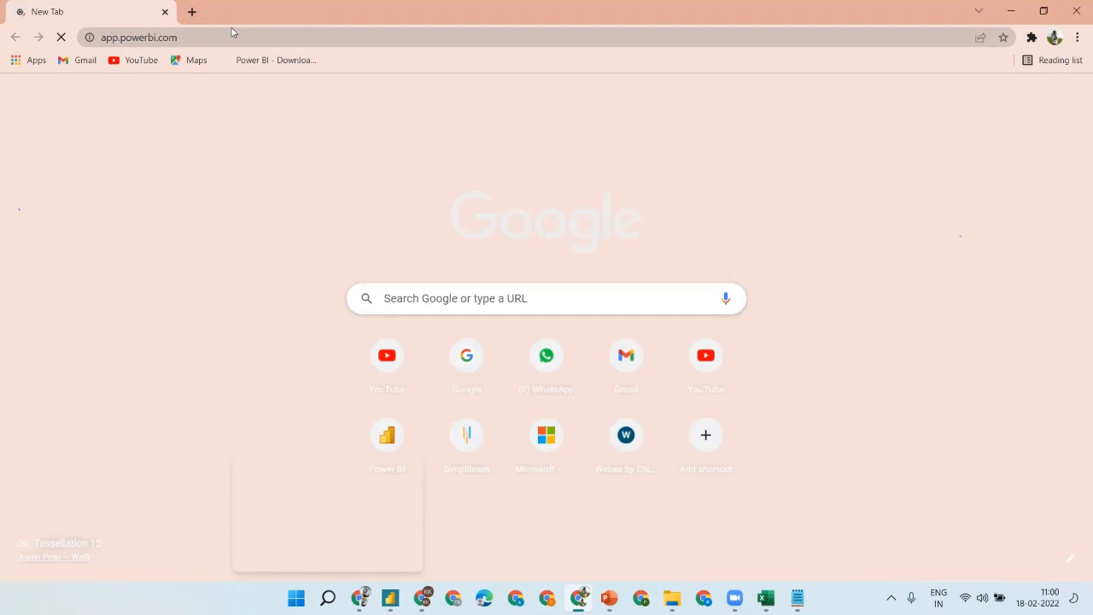
{"action": "left_click", "coordinate": [232, 29]}
{"action": "key", "text": "Return"}
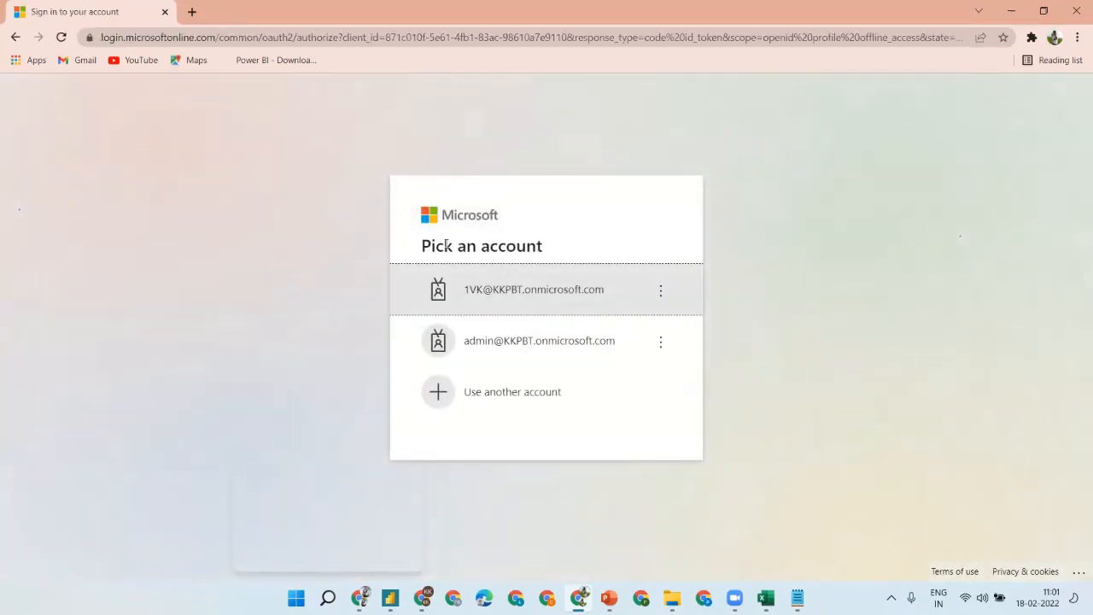
- Sign in as the recipient account with its password, declining to stay signed in
{"action": "left_click", "coordinate": [480, 298]}
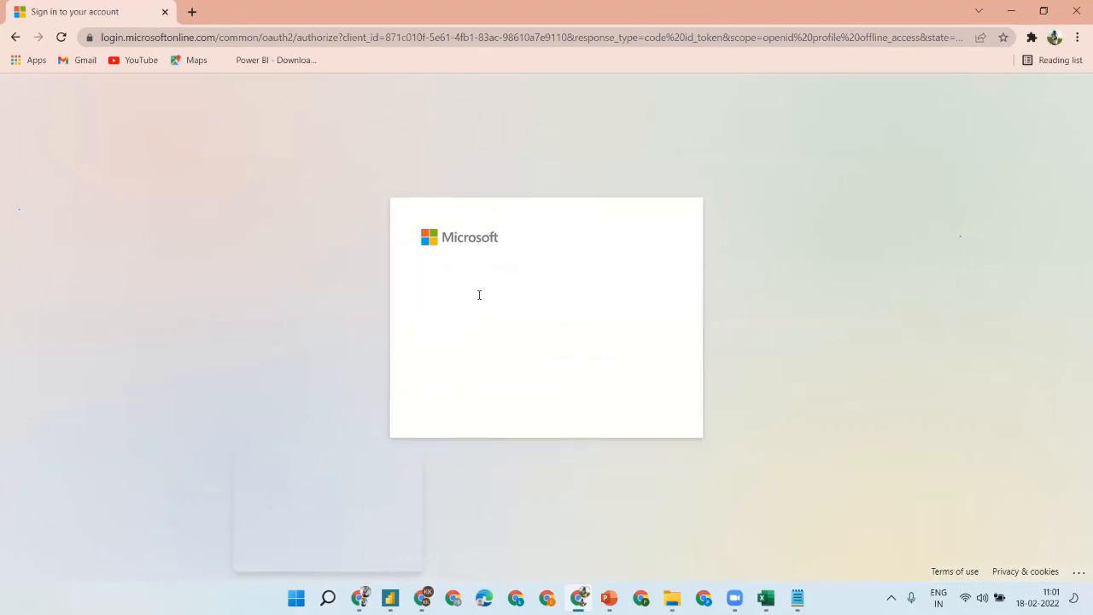
{"action": "left_click", "coordinate": [462, 329]}
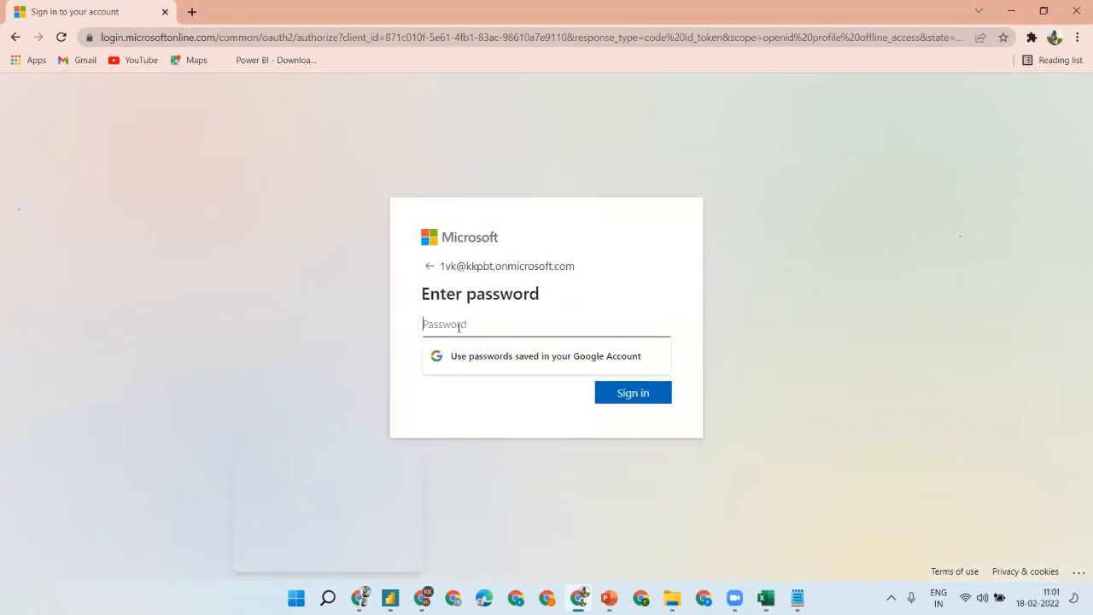
{"action": "type", "text": "•"}
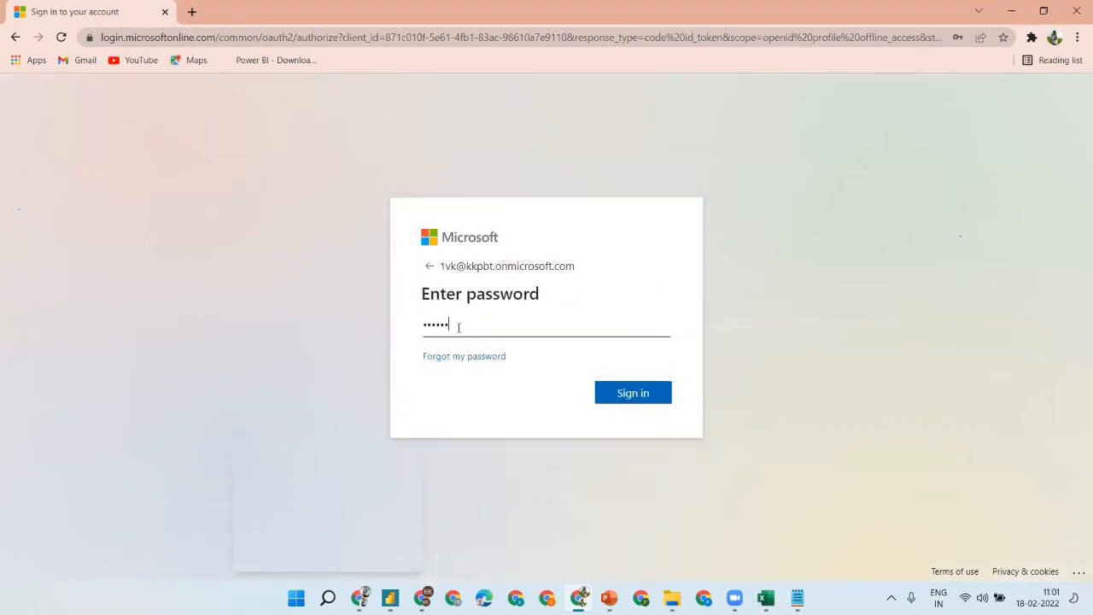
{"action": "type", "text": "••••••••"}
{"action": "key", "text": "Return"}
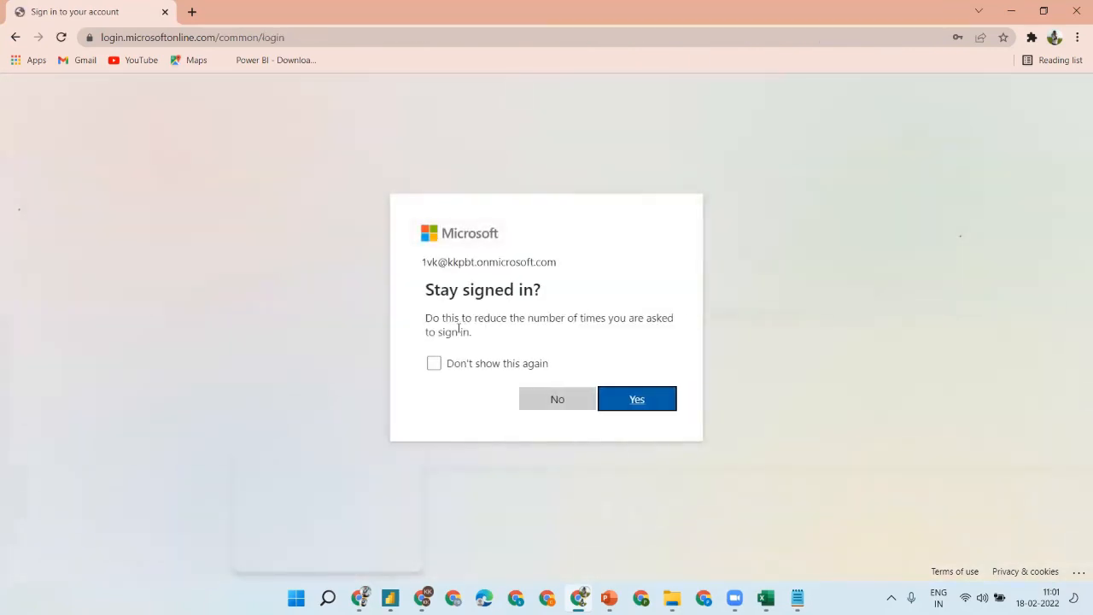
{"action": "left_click", "coordinate": [578, 405]}
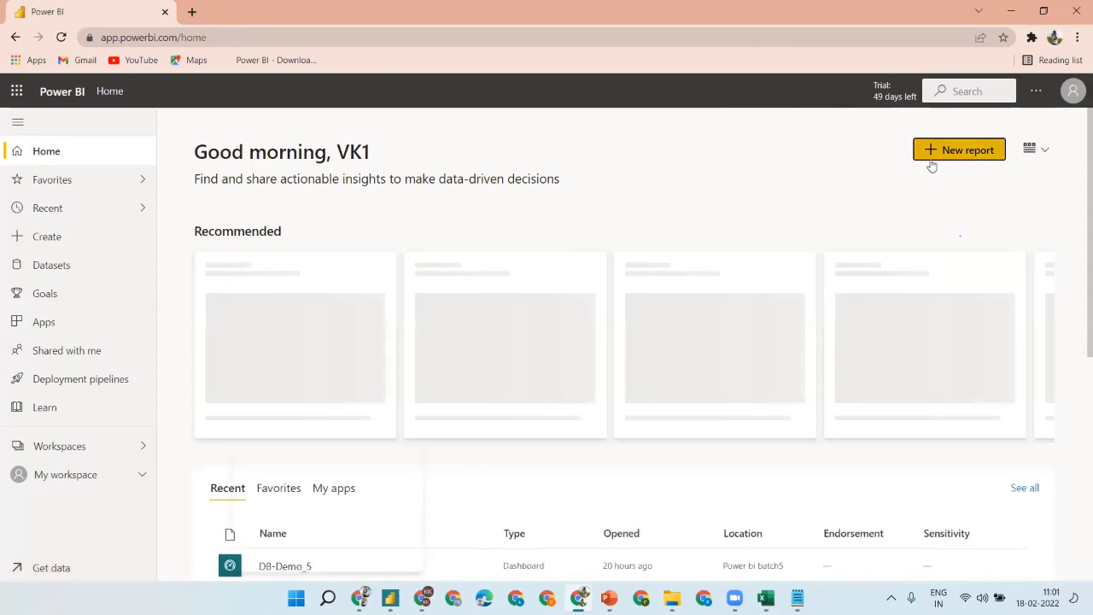
- Search the recipient's Shared with me for 'demo', view notifications, then return to the Demo-6 window
{"action": "left_click", "coordinate": [1073, 91]}
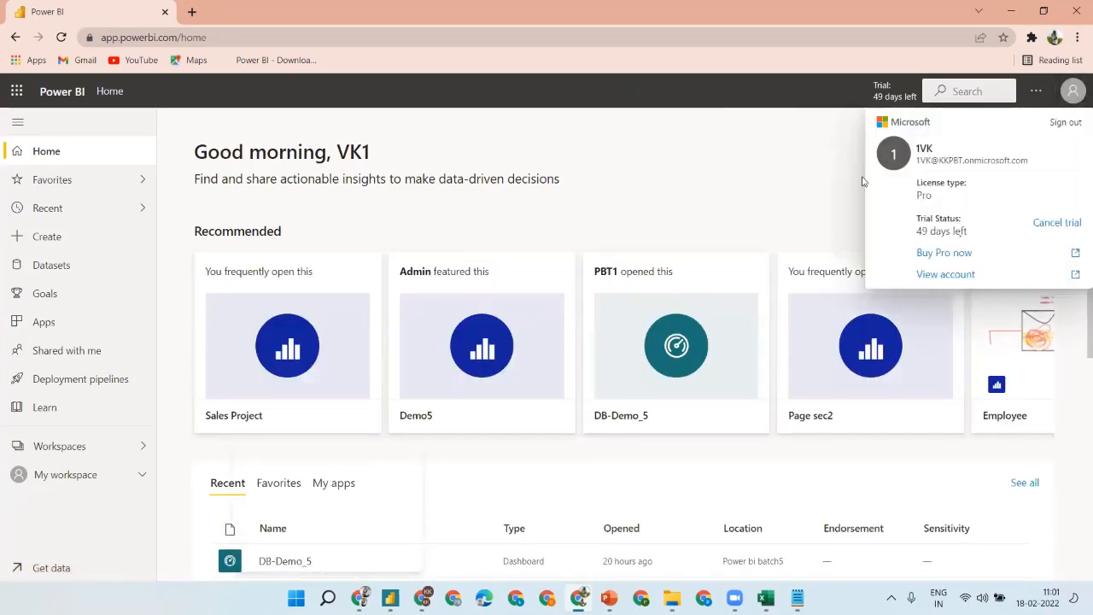
{"action": "left_click", "coordinate": [68, 352]}
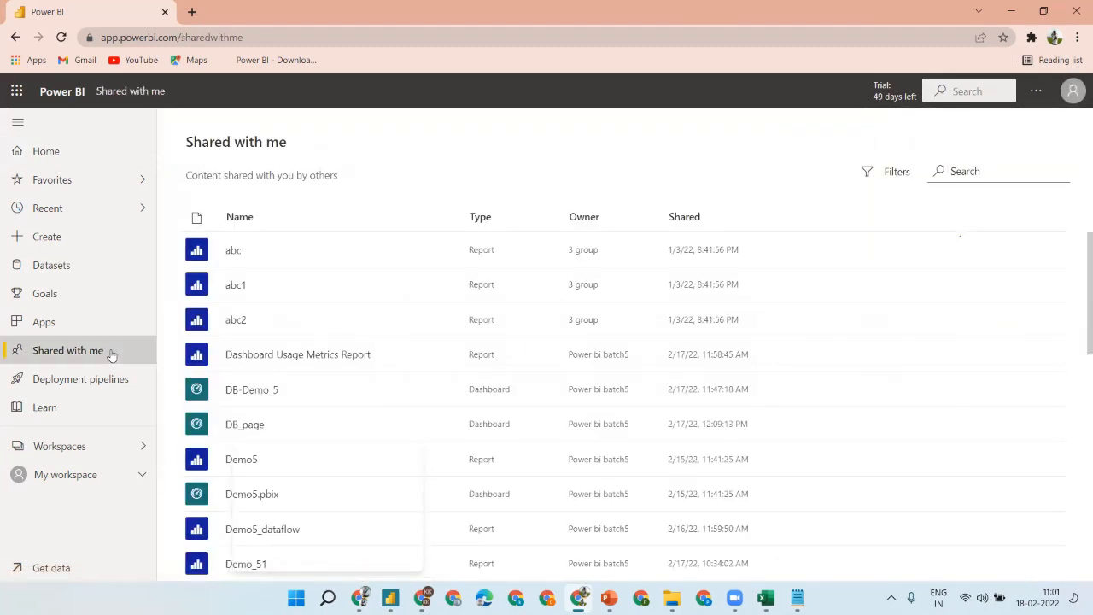
{"action": "type", "text": "demo"}
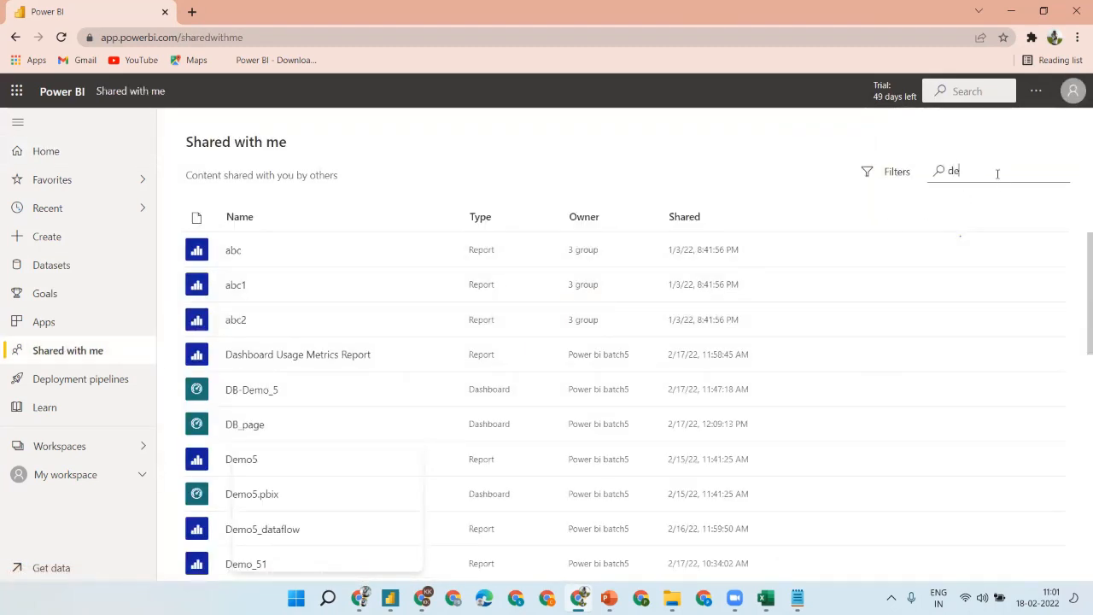
{"action": "left_click", "coordinate": [1036, 91]}
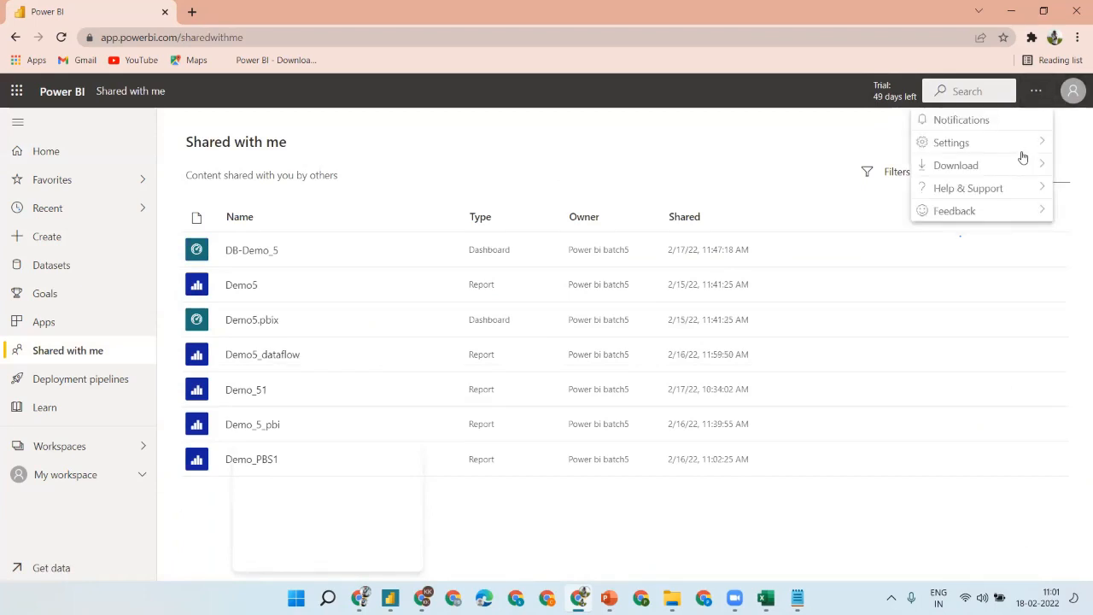
{"action": "left_click", "coordinate": [961, 119]}
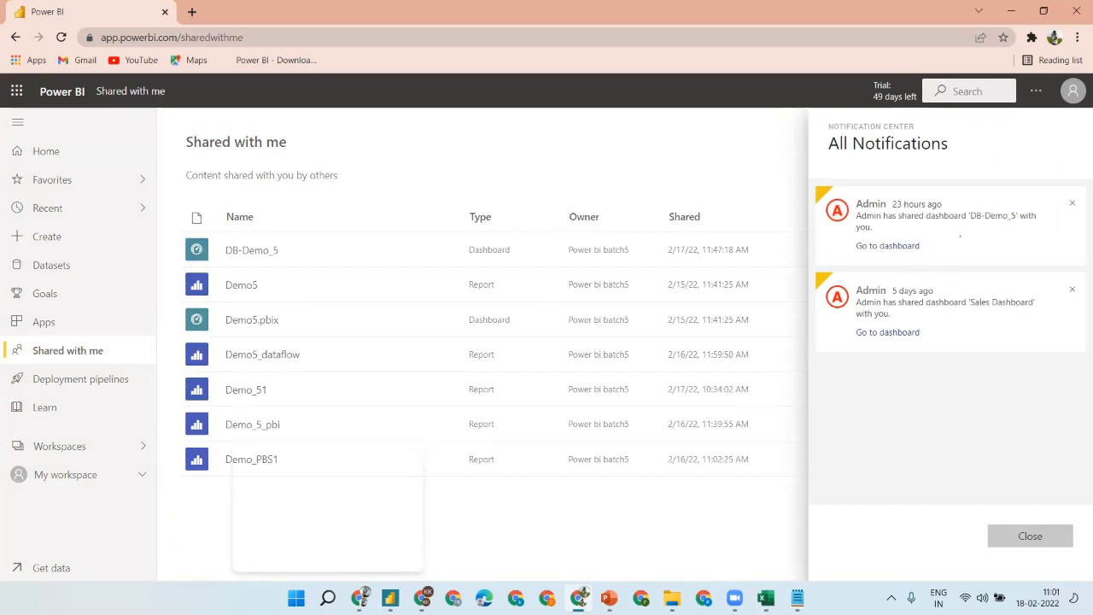
{"action": "left_click", "coordinate": [360, 598]}
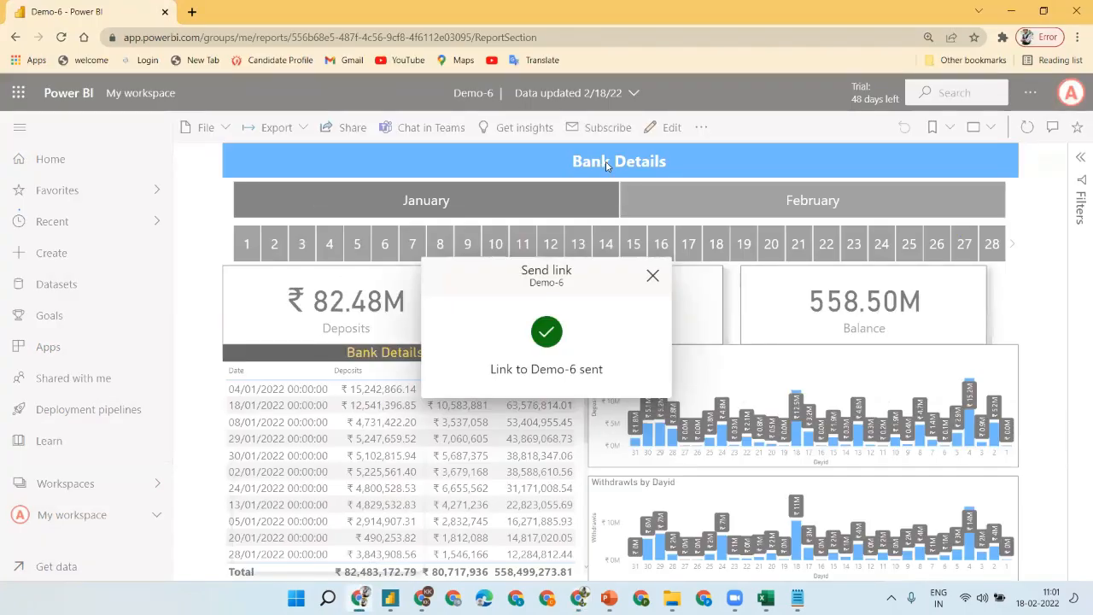
- Copy a share link to the Demo-6 report, then switch to the recipient's Chrome window
{"action": "left_click", "coordinate": [652, 275]}
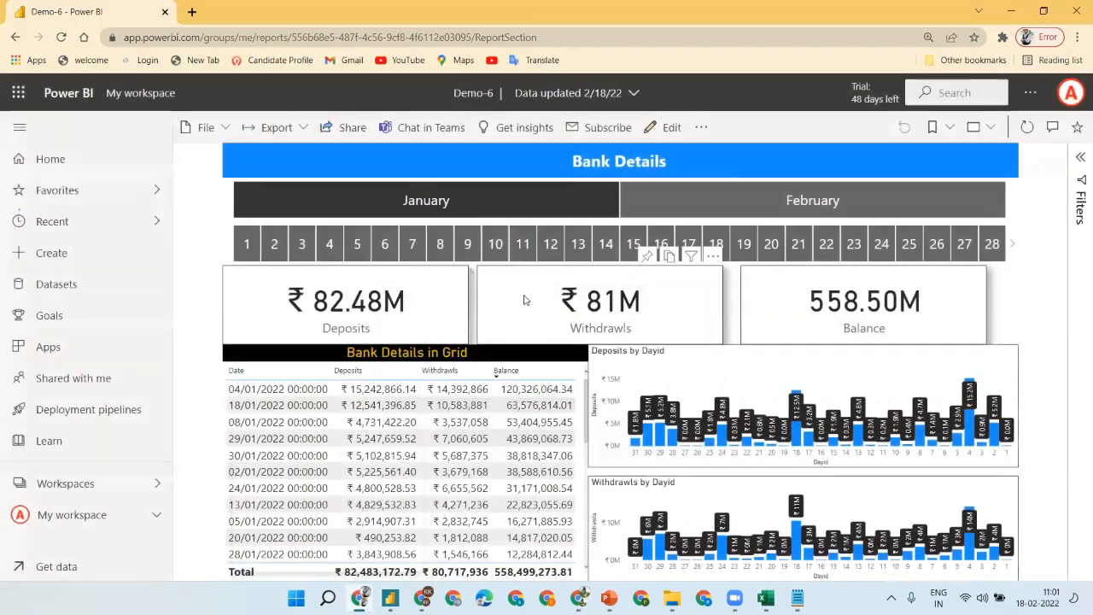
{"action": "left_click", "coordinate": [343, 127]}
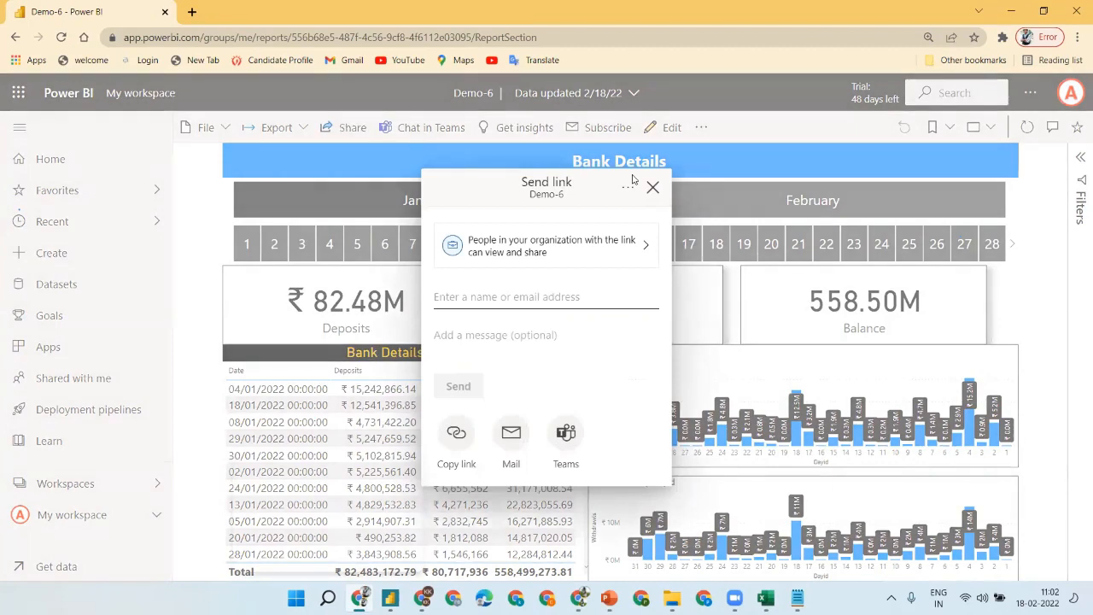
{"action": "left_click", "coordinate": [457, 435]}
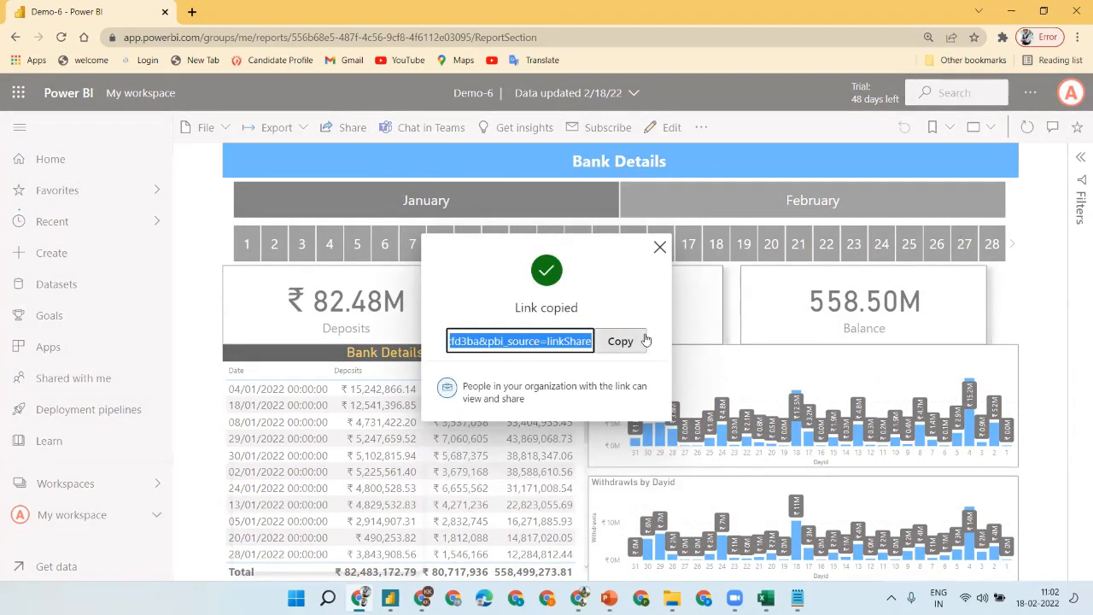
{"action": "left_click", "coordinate": [632, 341]}
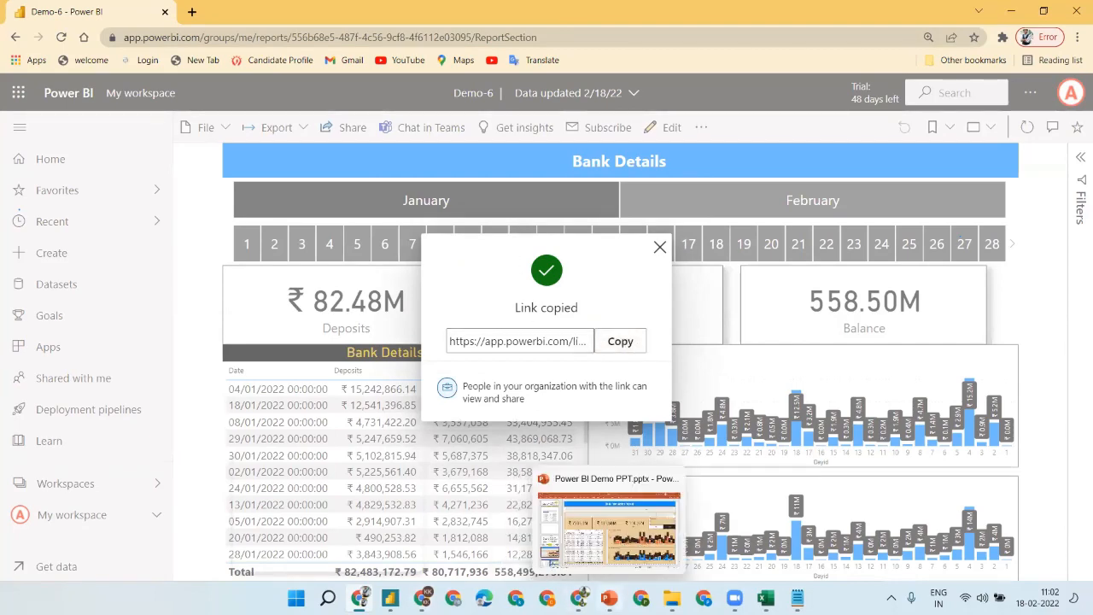
{"action": "left_click", "coordinate": [579, 598]}
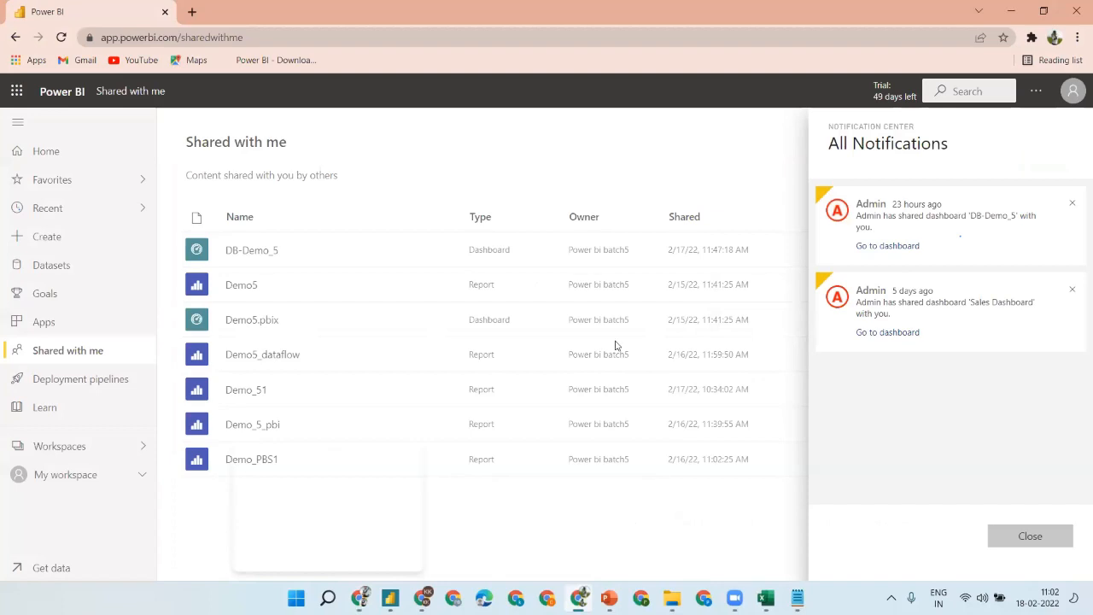
- Open the copied Demo-6 link in a new tab, confirm the signed-in account, and clear the January filter
{"action": "left_click", "coordinate": [193, 11]}
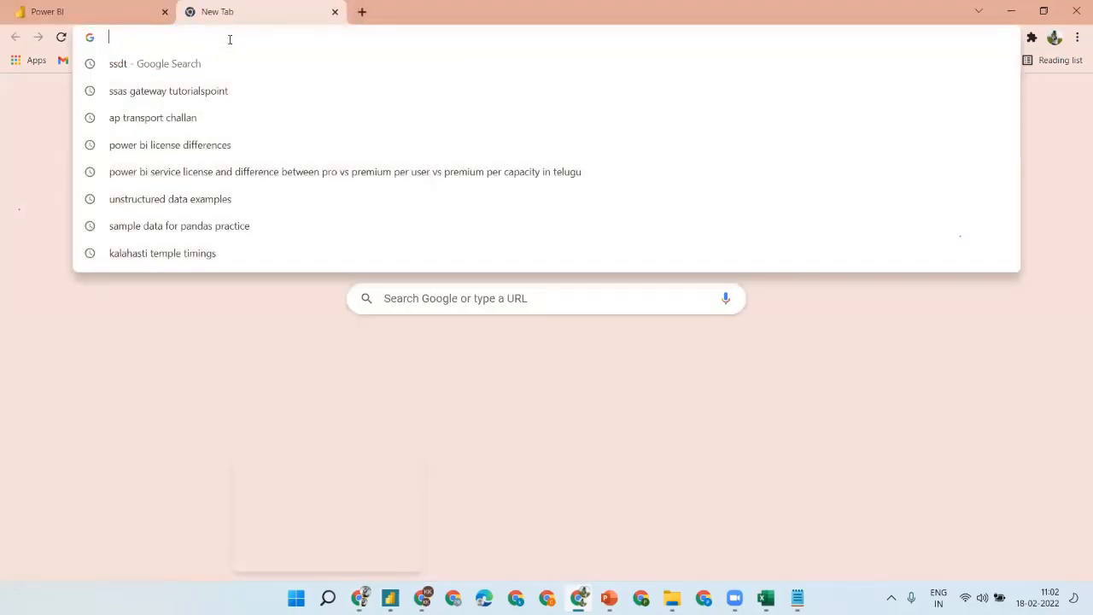
{"action": "key", "text": "ctrl+v"}
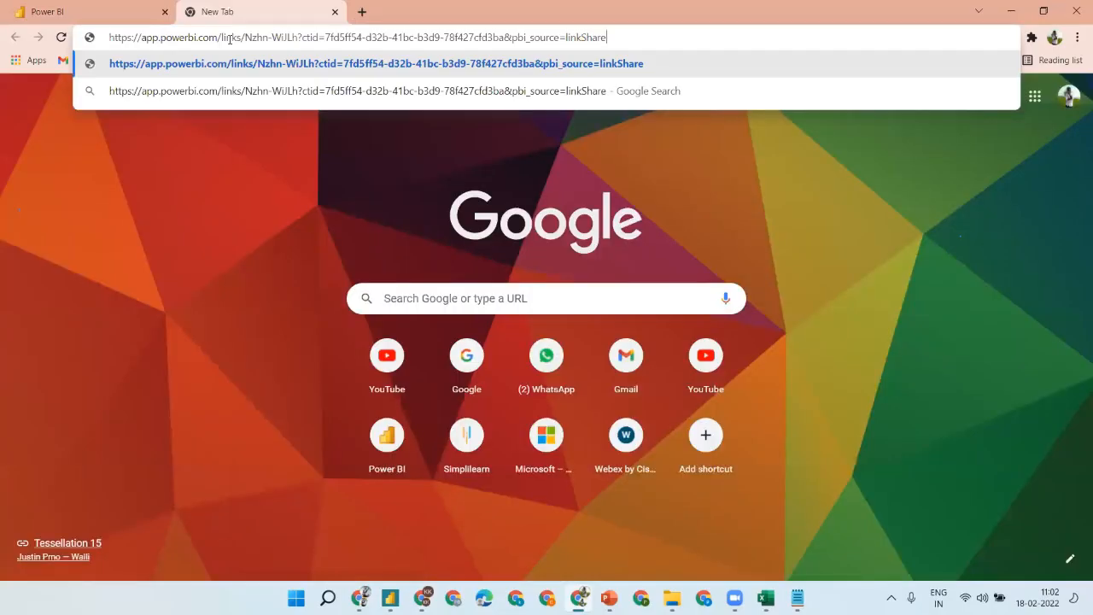
{"action": "key", "text": "Return"}
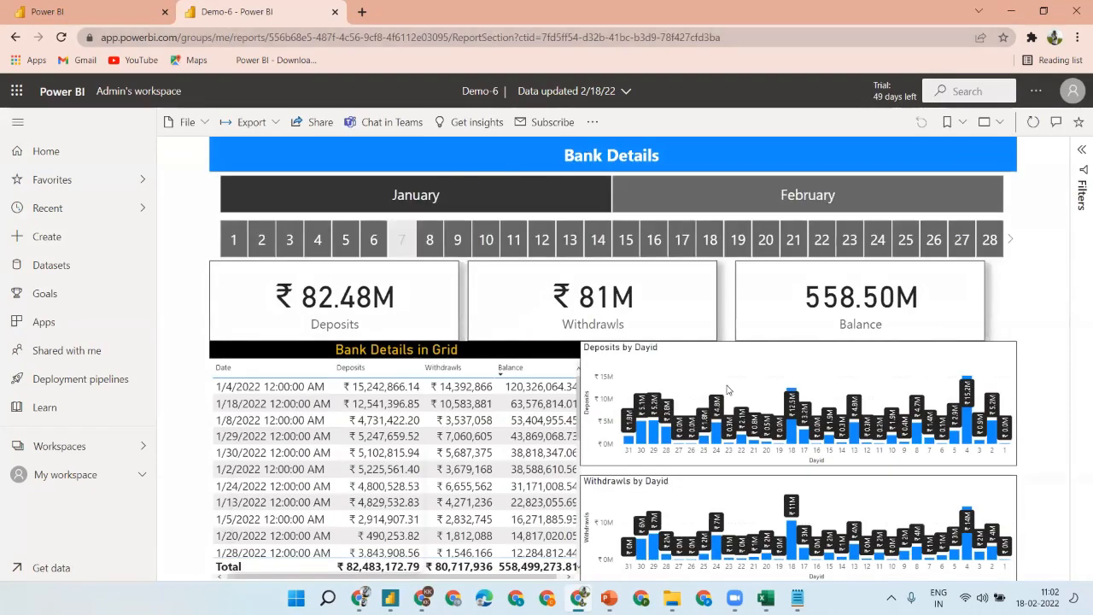
{"action": "left_click", "coordinate": [1072, 92]}
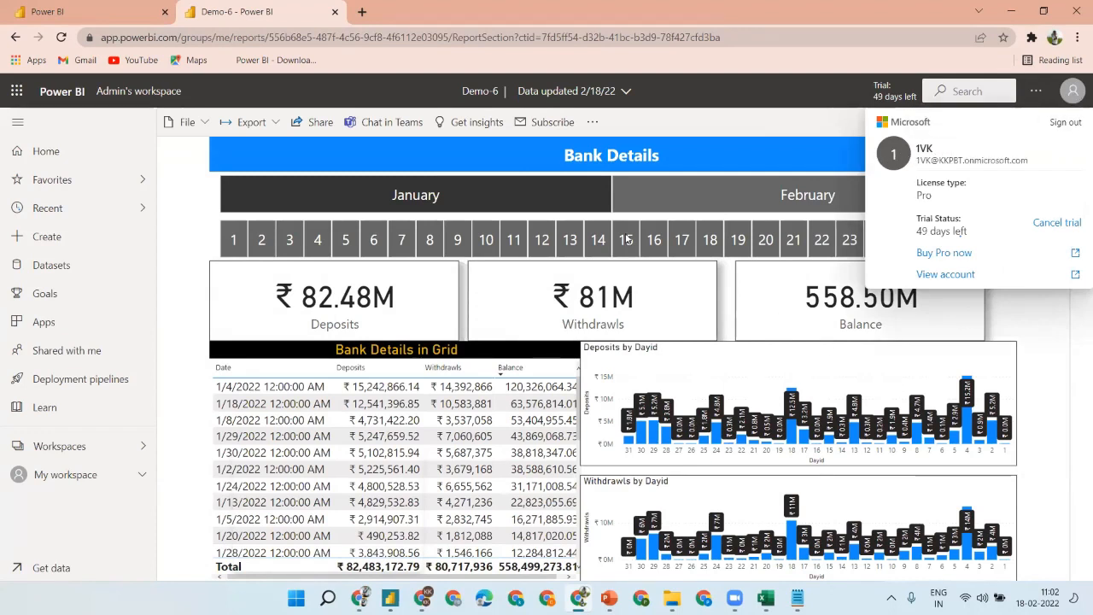
{"action": "left_click", "coordinate": [424, 197]}
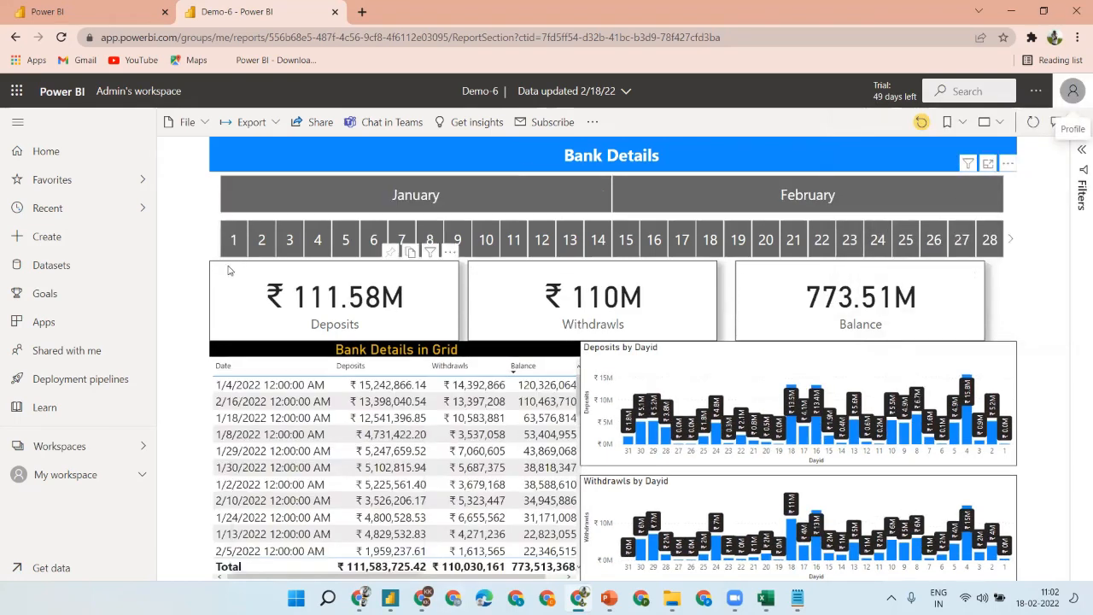
- Filter the shared report by January, day 1, February and day 18, then clear the filters
{"action": "left_click", "coordinate": [421, 192]}
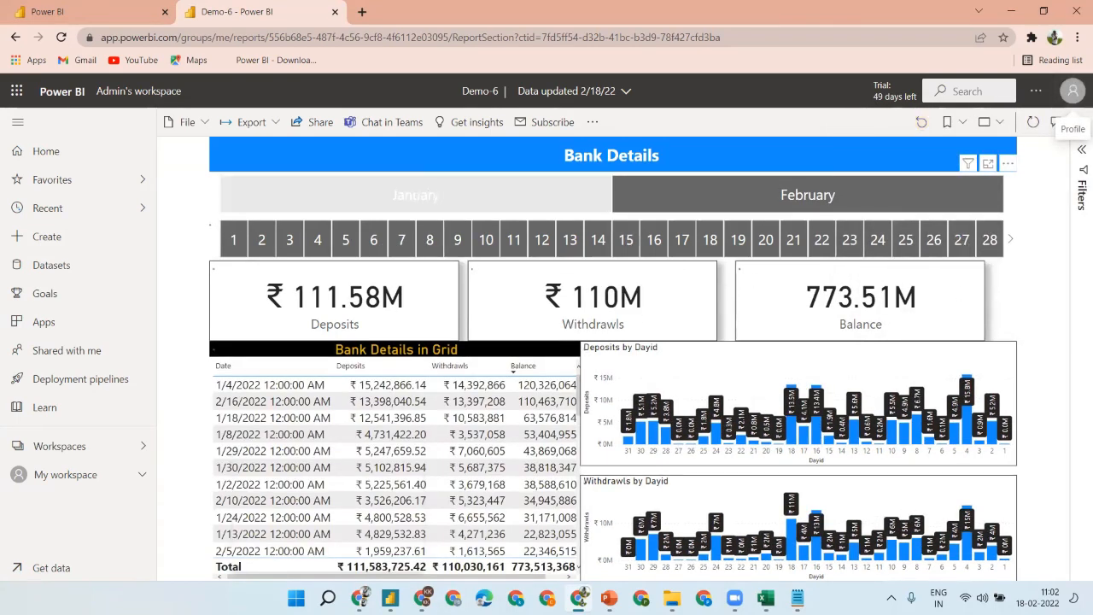
{"action": "left_click", "coordinate": [229, 250]}
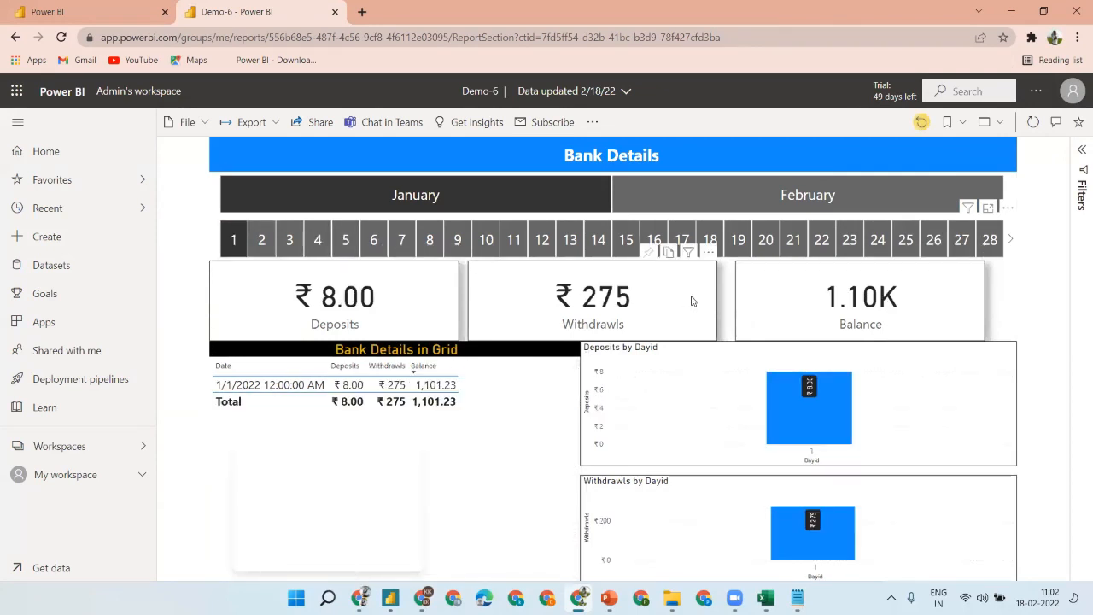
{"action": "left_click", "coordinate": [415, 188]}
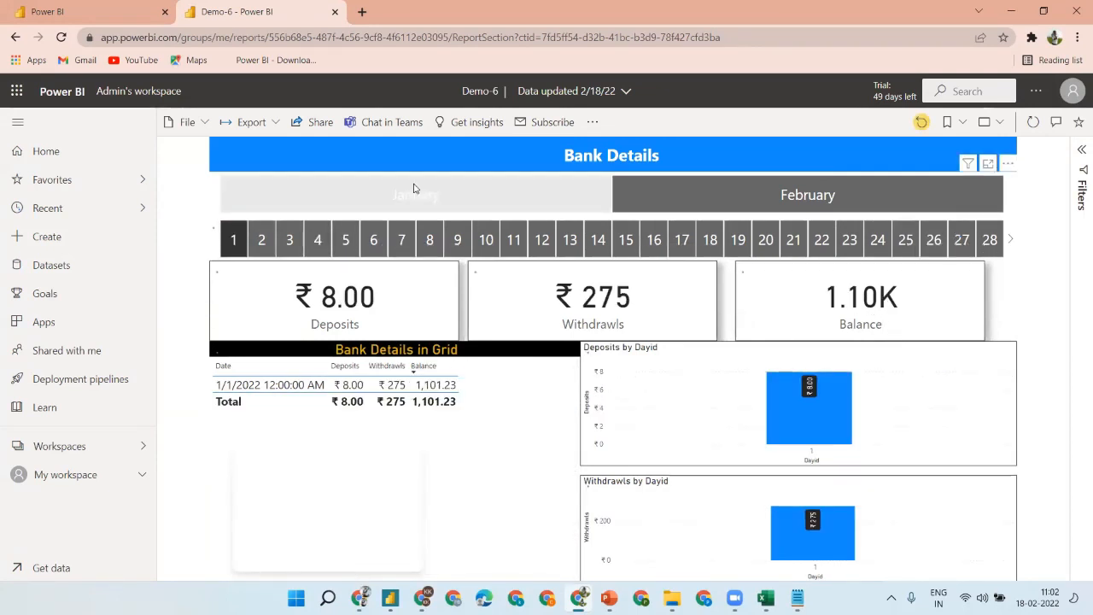
{"action": "left_click", "coordinate": [786, 201]}
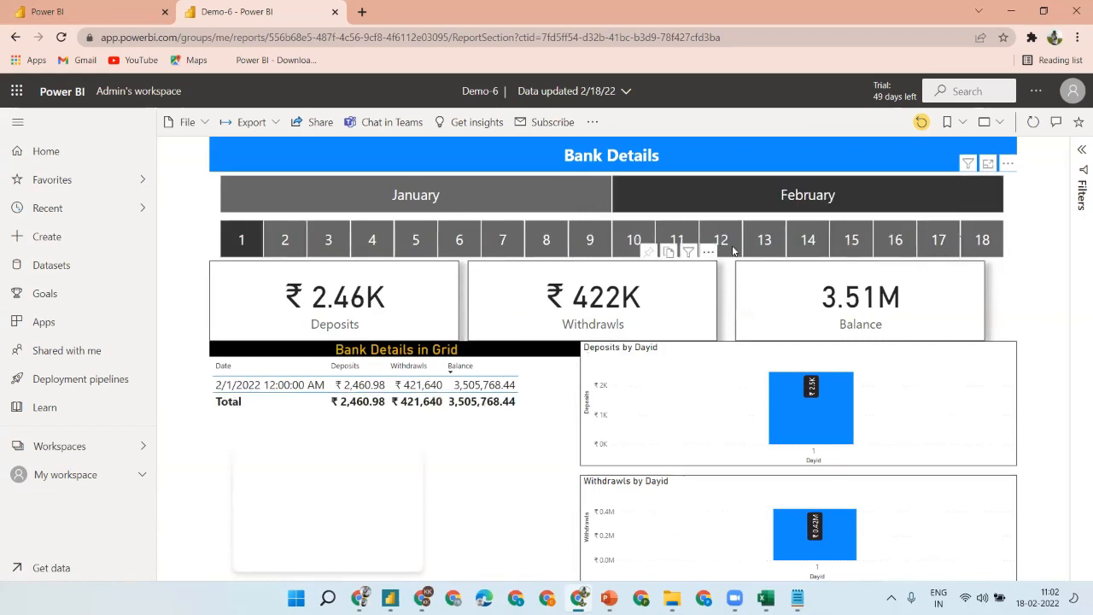
{"action": "left_click", "coordinate": [247, 243]}
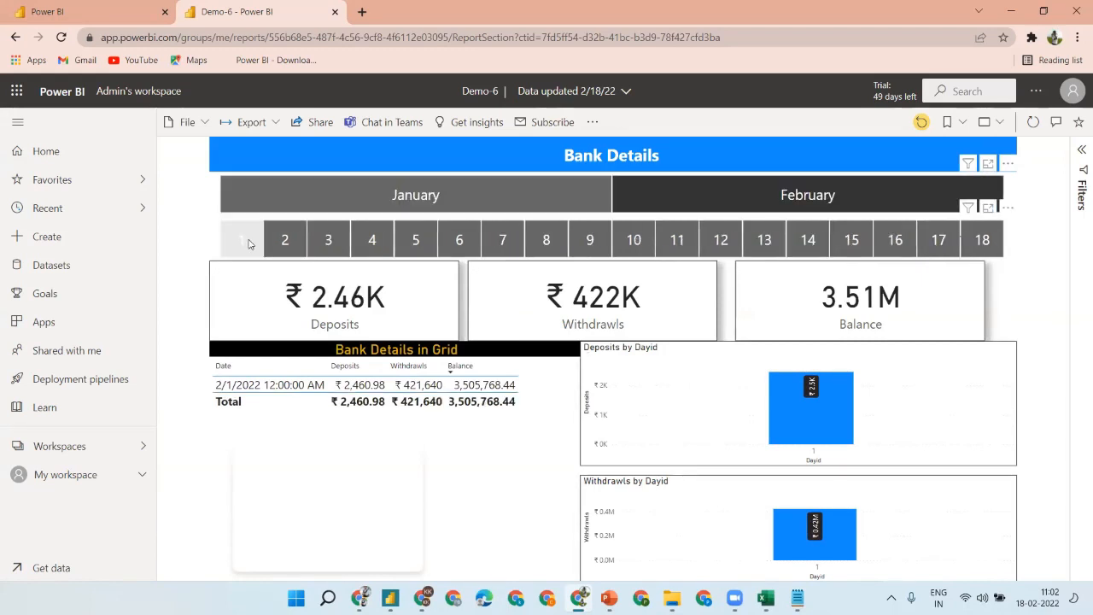
{"action": "left_click", "coordinate": [983, 241]}
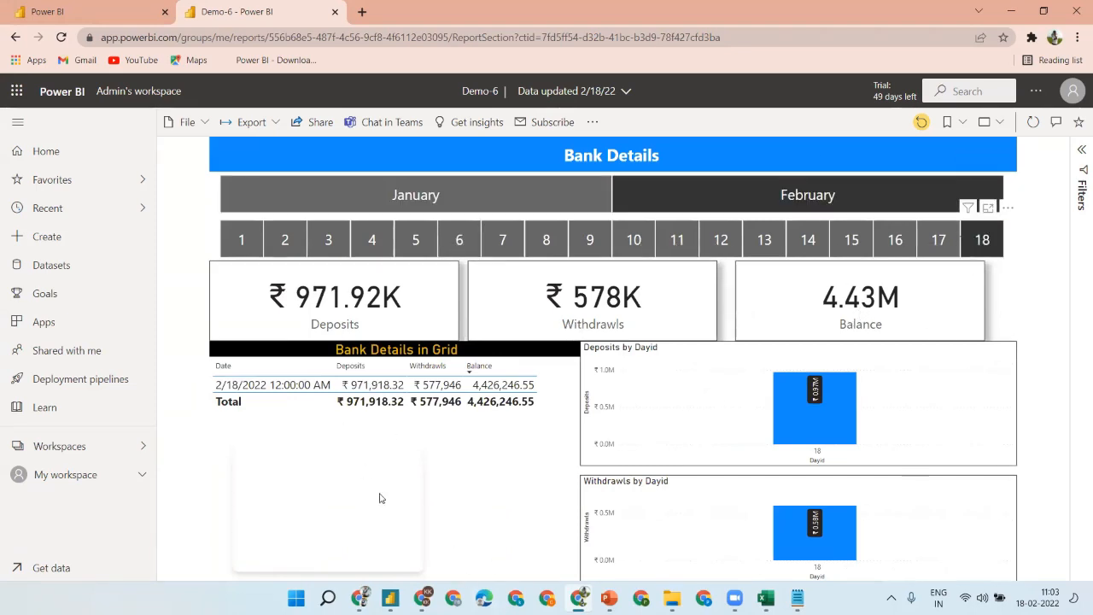
{"action": "left_click", "coordinate": [776, 196]}
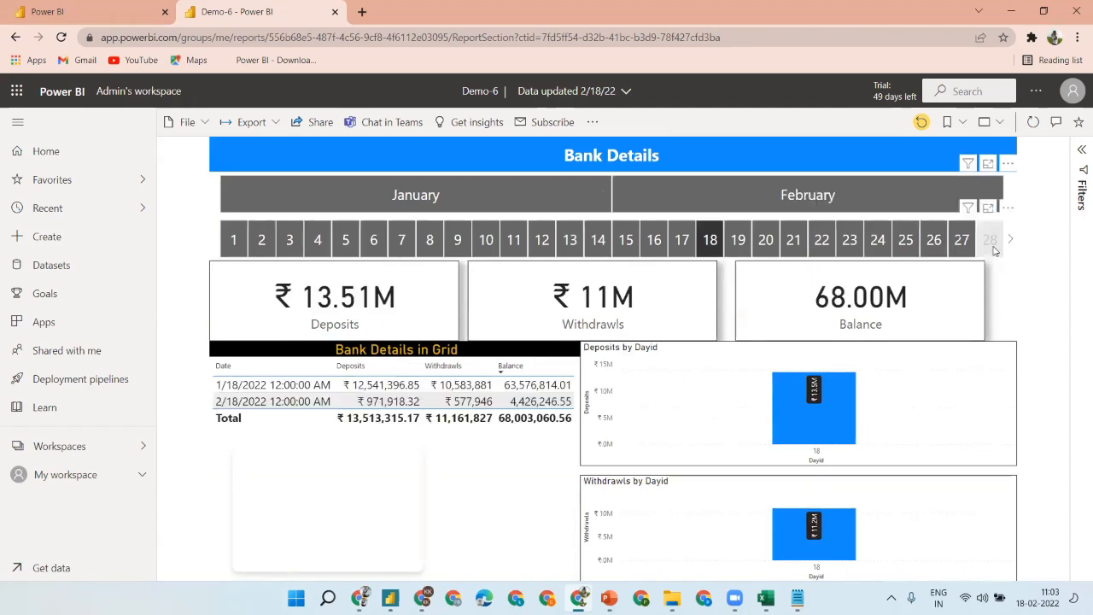
{"action": "left_click", "coordinate": [712, 239]}
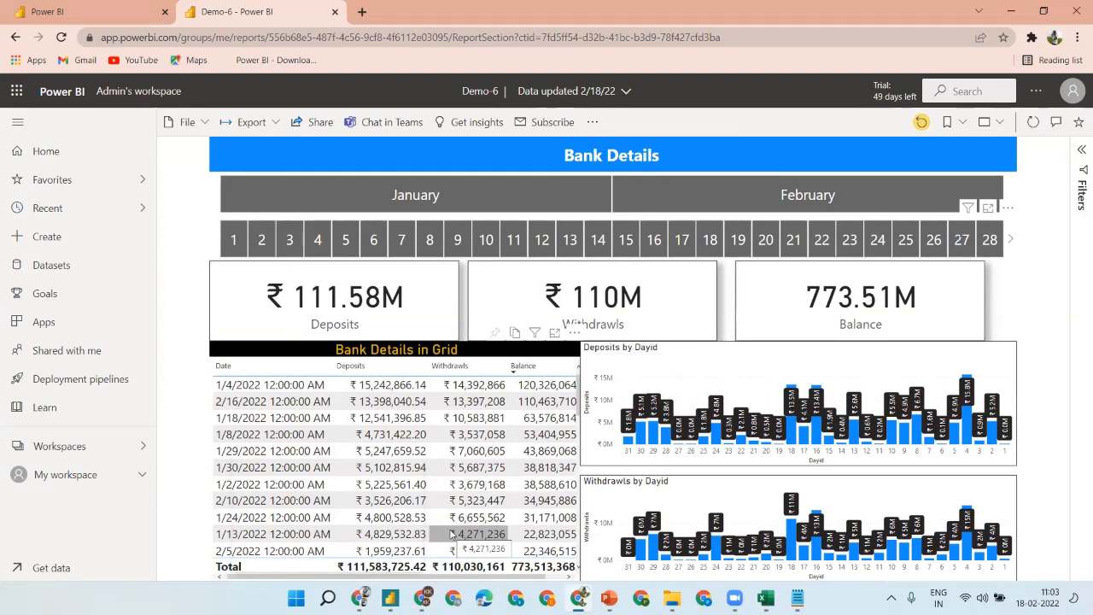
- Filter the report to day 16, then 19, then 8, and close the Link copied dialog
{"action": "left_click", "coordinate": [651, 240]}
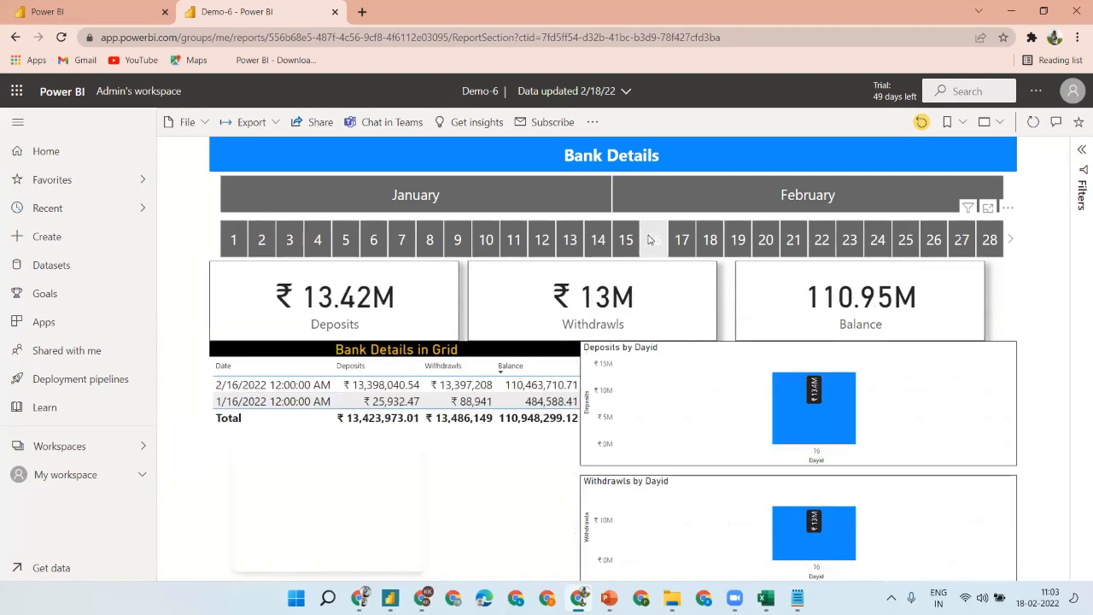
{"action": "left_click", "coordinate": [728, 240]}
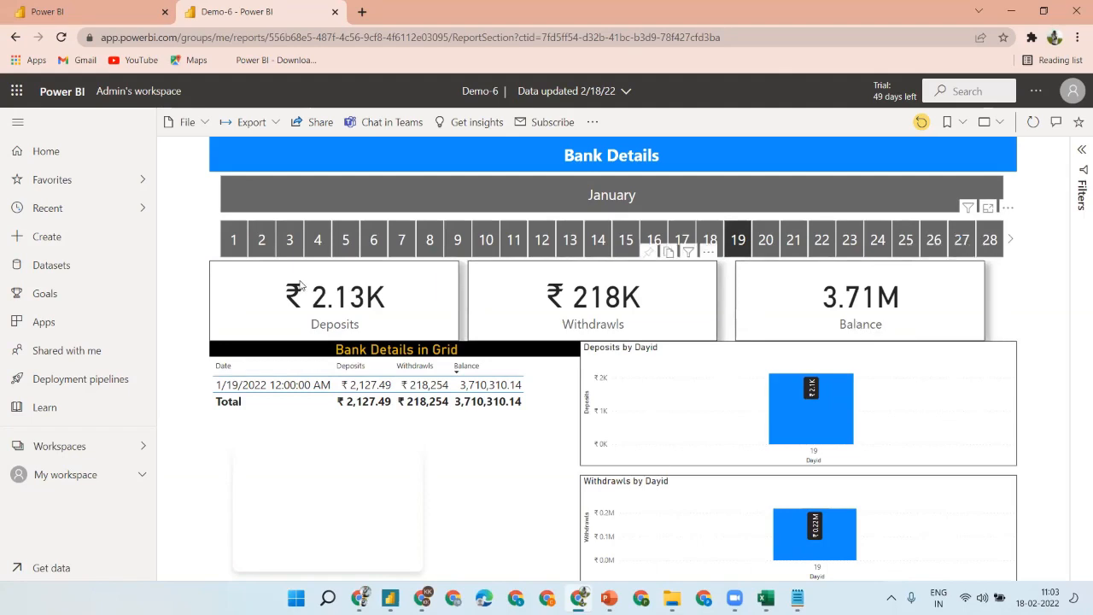
{"action": "left_click", "coordinate": [431, 241]}
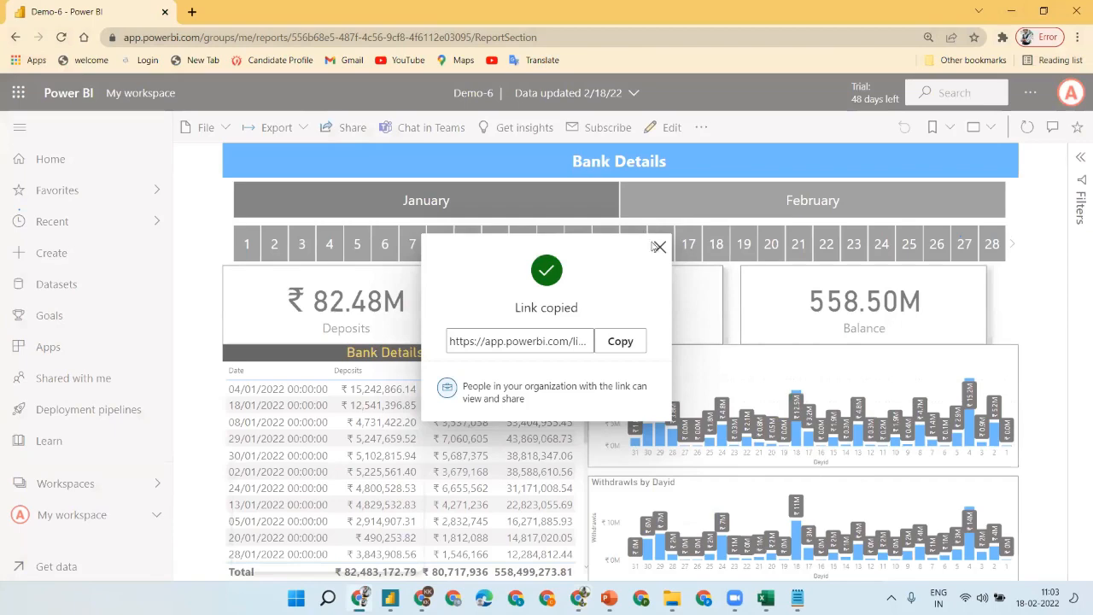
{"action": "left_click", "coordinate": [656, 246]}
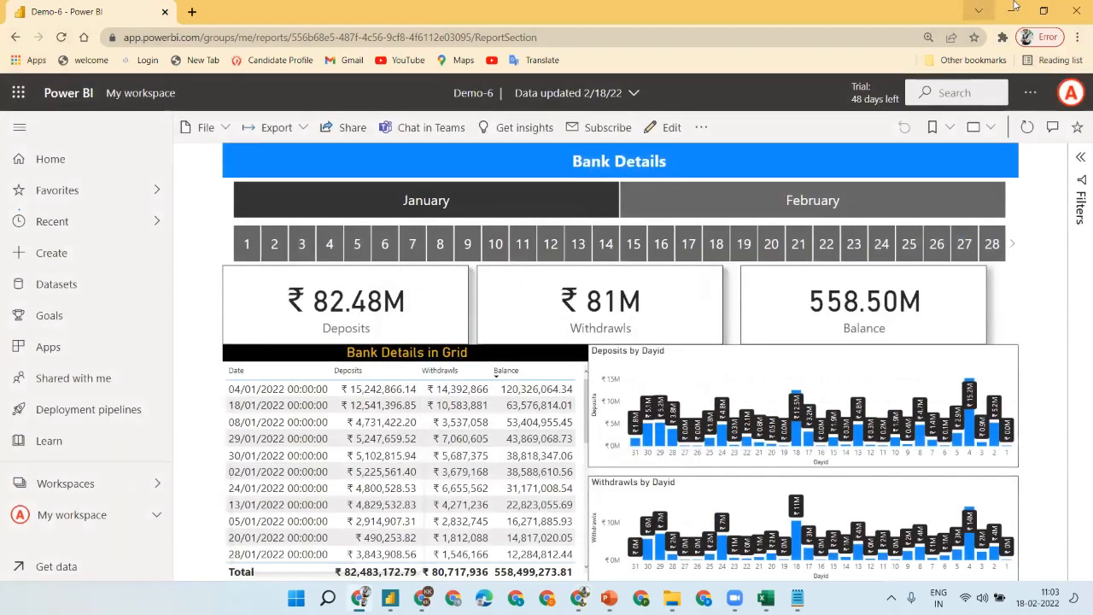
- In Notepad, add a line assigning 'work' to the developer, followed by a blank line
{"action": "left_click", "coordinate": [1012, 12]}
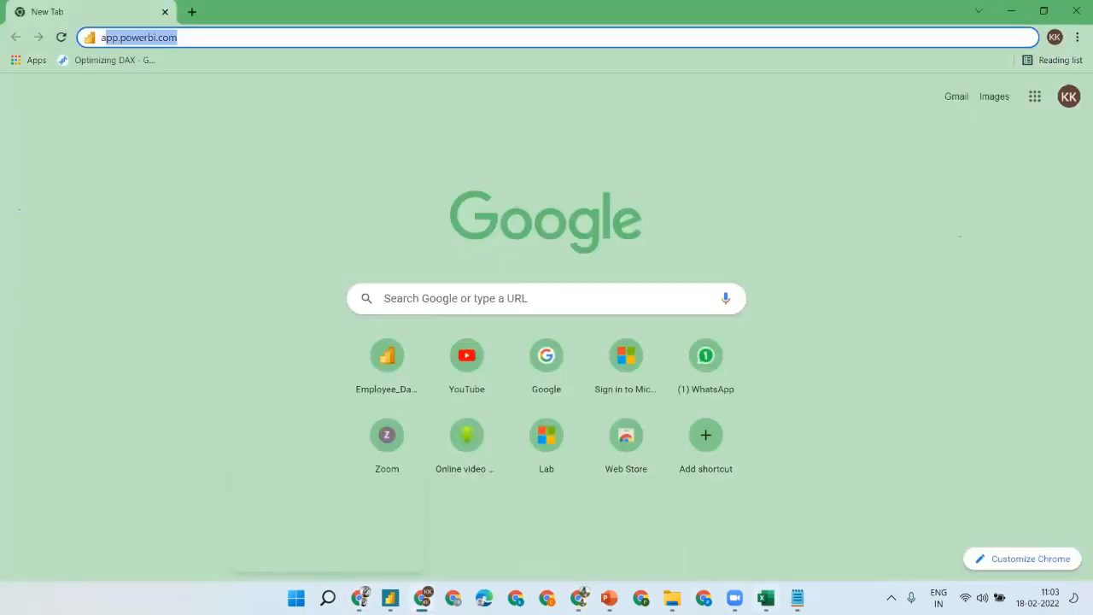
{"action": "left_click", "coordinate": [797, 598]}
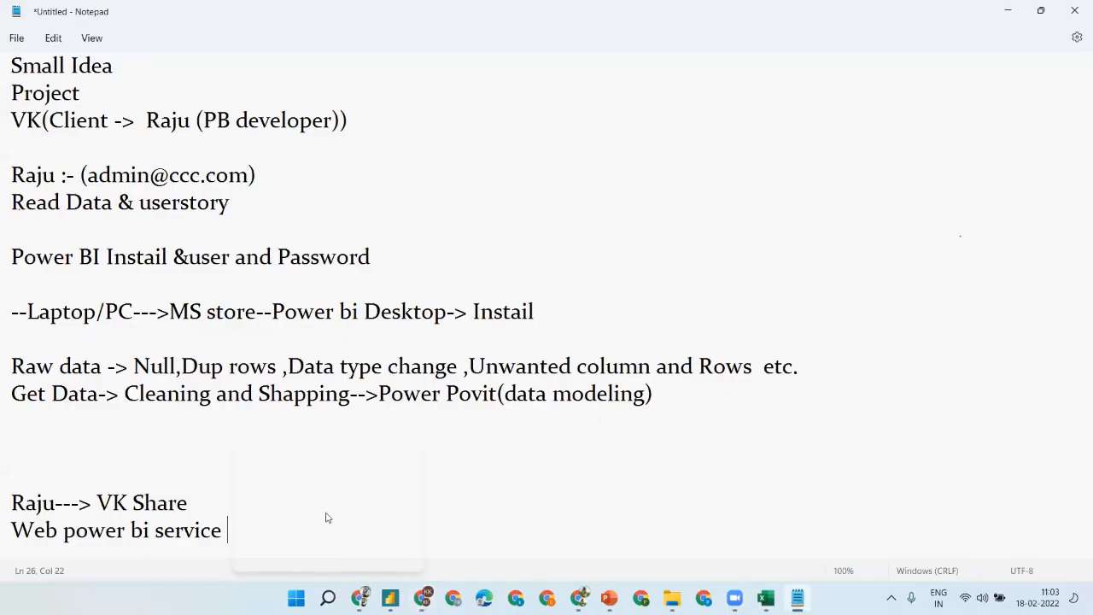
{"action": "key", "text": "Return"}
{"action": "key", "text": "Return"}
{"action": "type", "text": "Raj"}
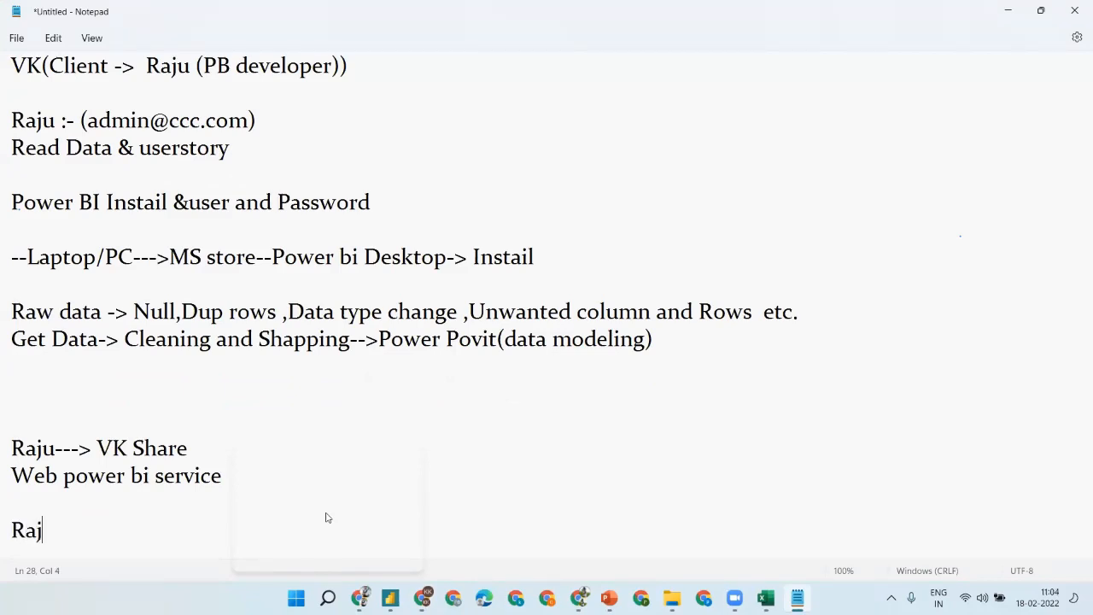
{"action": "type", "text": "u --> work"}
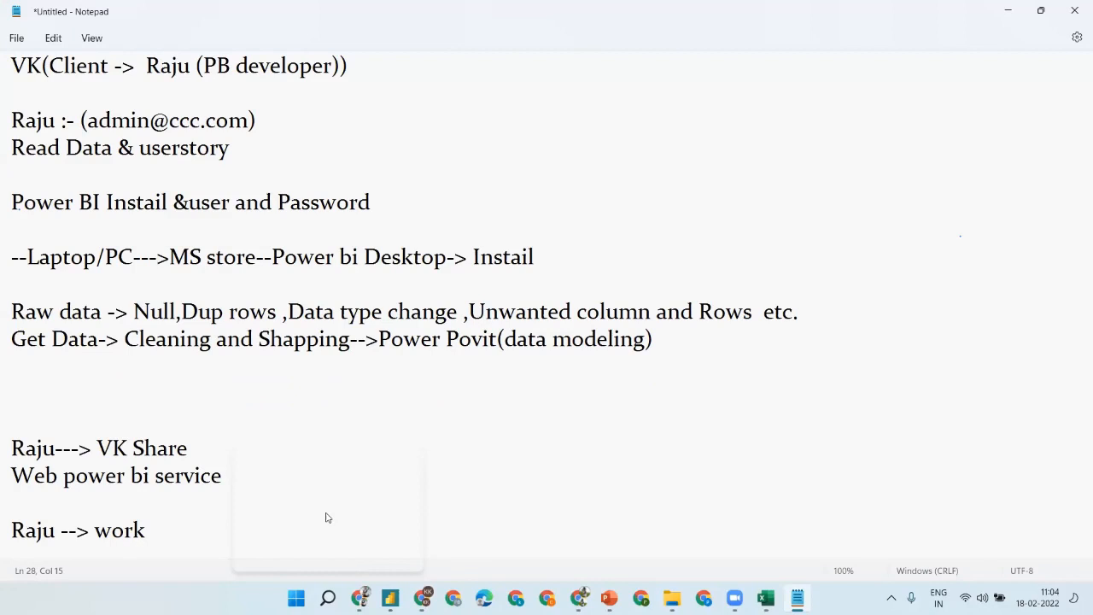
{"action": "key", "text": "Return"}
{"action": "key", "text": "Return"}
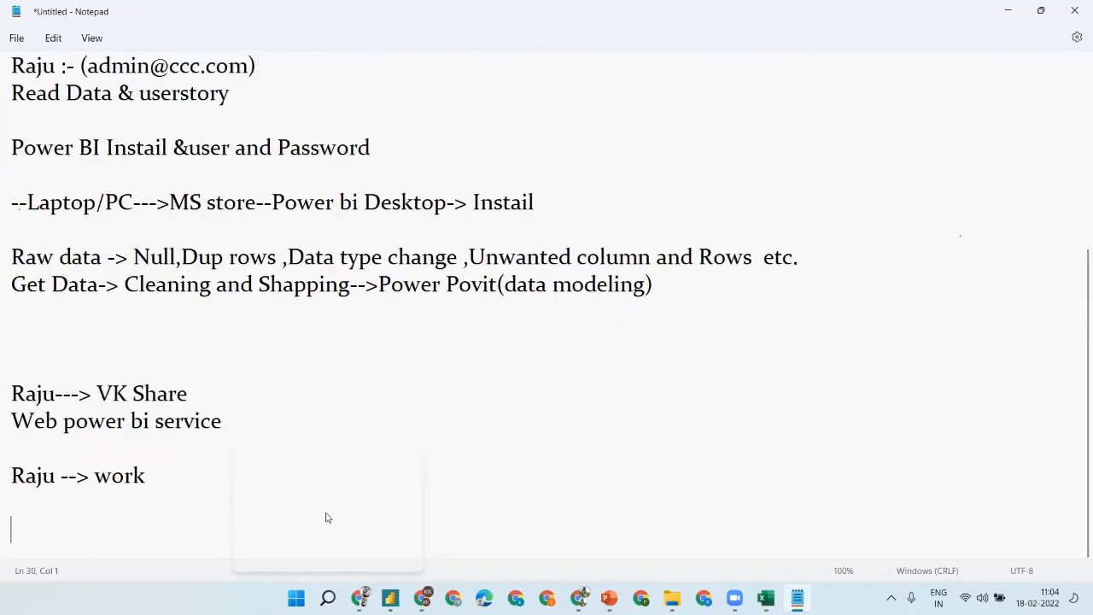
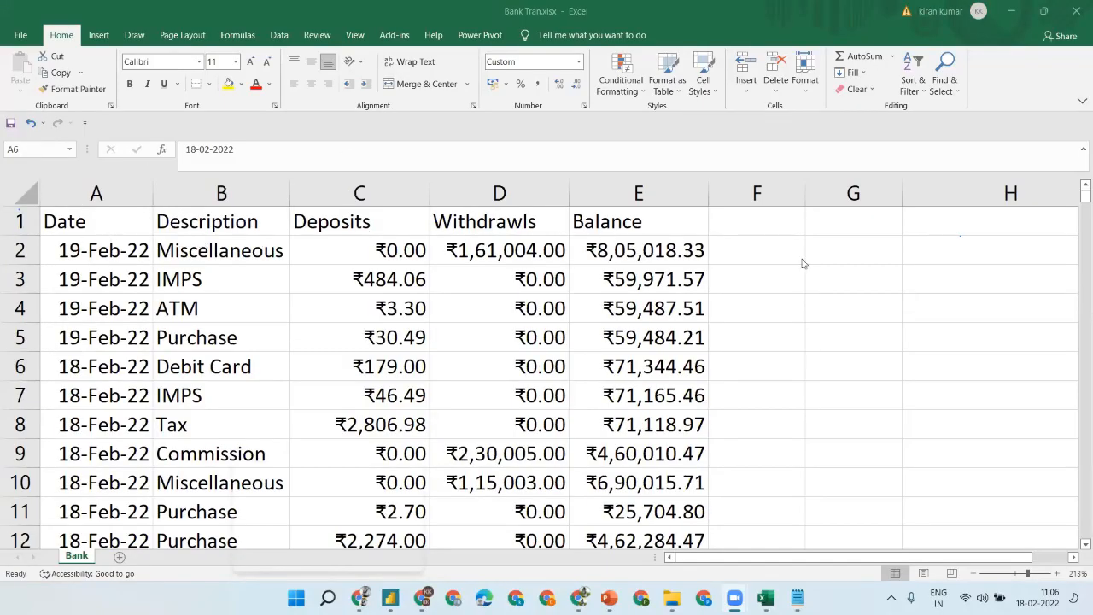
- Select all of the Bank Tran sheet, deselect at F2, then switch to the Demo-6 report in Chrome
{"action": "key", "text": "ctrl+a"}
{"action": "key", "text": "ctrl+a"}
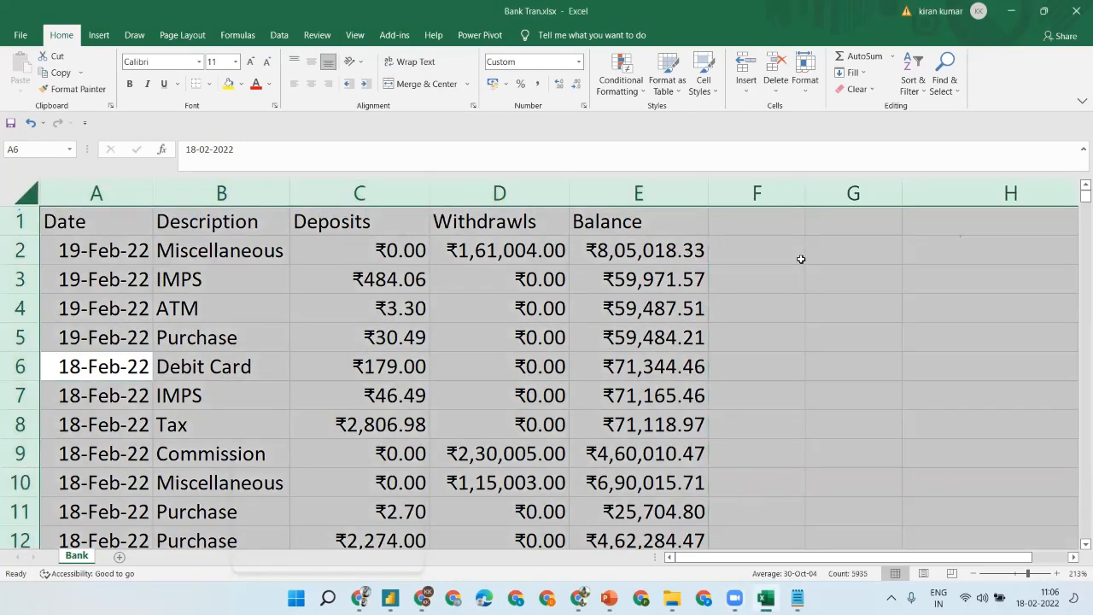
{"action": "left_click", "coordinate": [802, 259]}
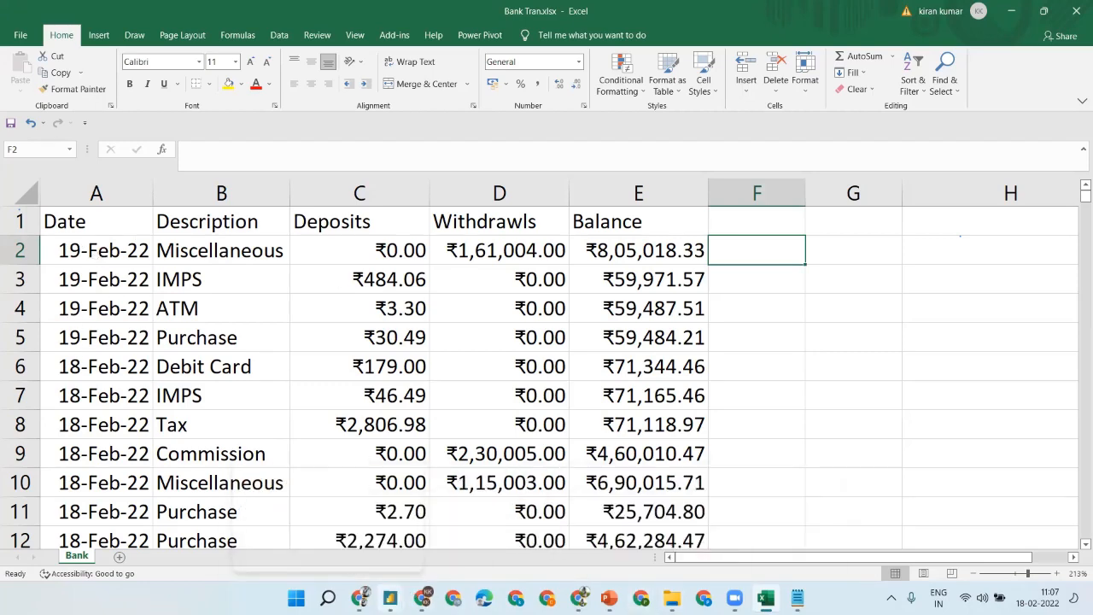
{"action": "left_click", "coordinate": [391, 598]}
{"action": "left_click", "coordinate": [347, 524]}
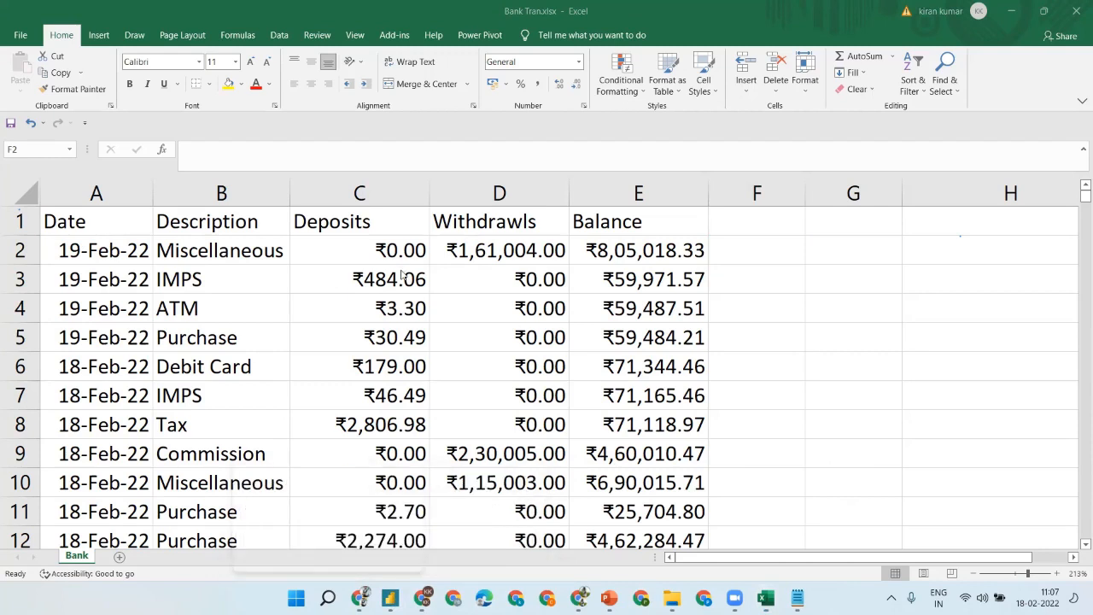
{"action": "left_click", "coordinate": [390, 598]}
{"action": "left_click", "coordinate": [390, 598]}
{"action": "left_click", "coordinate": [390, 598]}
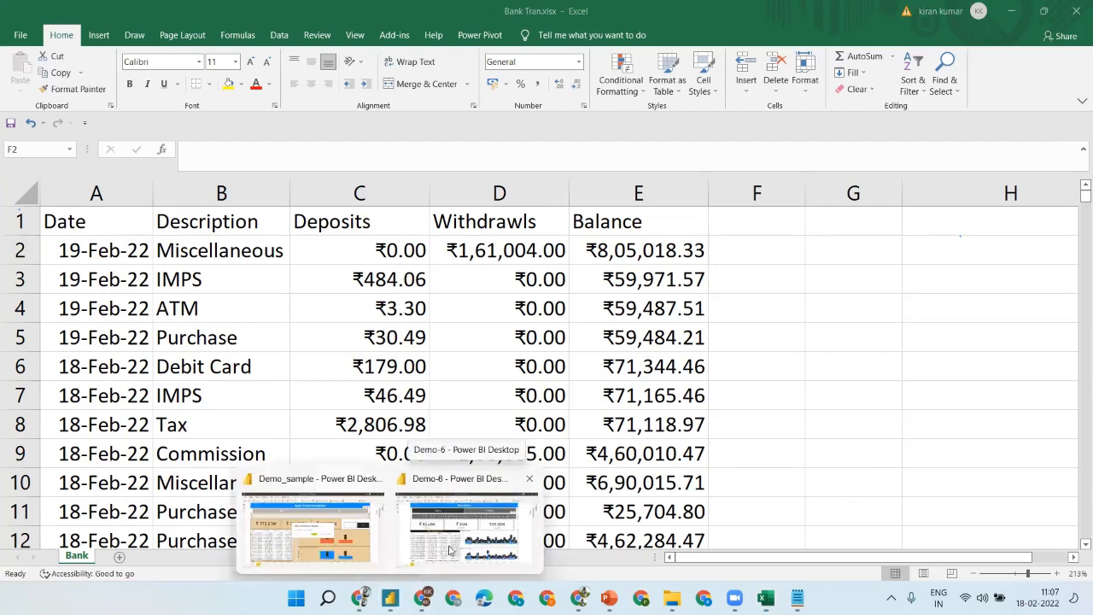
{"action": "left_click", "coordinate": [943, 289]}
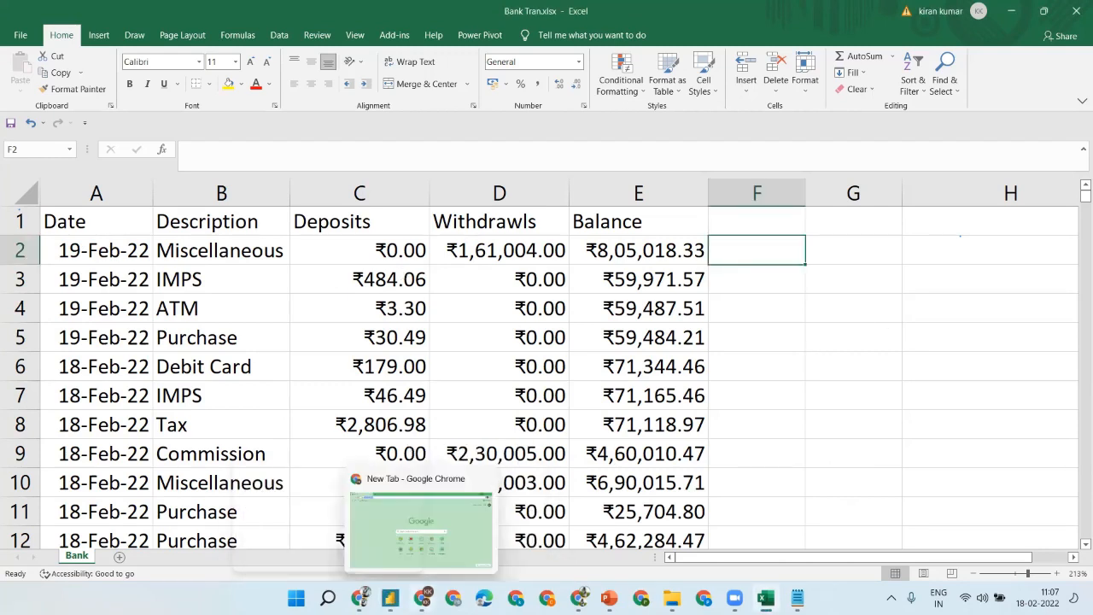
{"action": "left_click", "coordinate": [363, 600]}
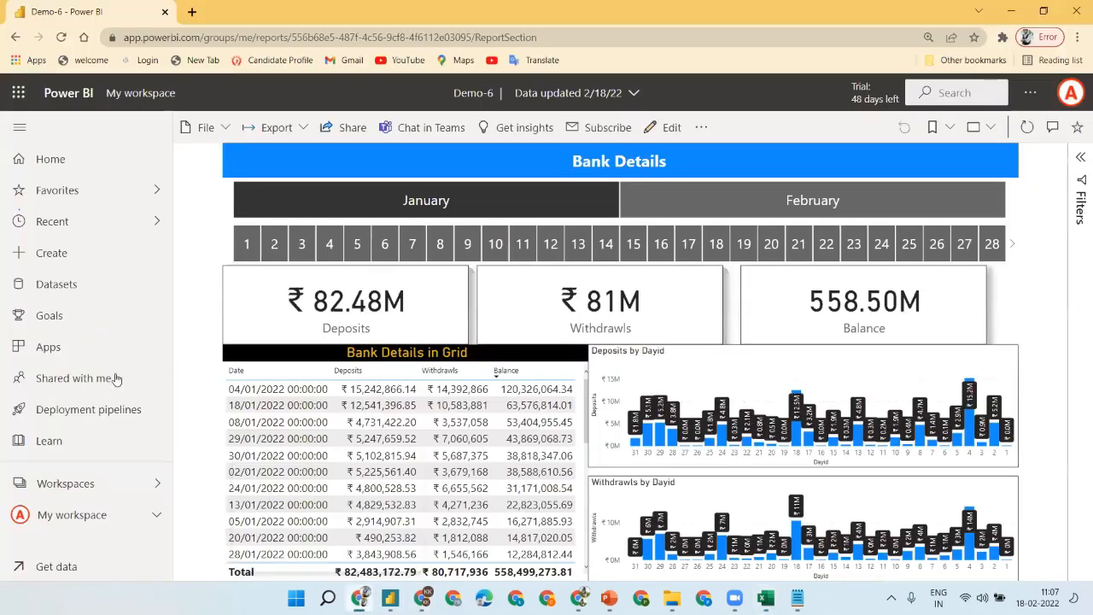
- Search My workspace for 'demo-6' and open the Demo-6 dataset's Settings page
{"action": "left_click", "coordinate": [116, 492]}
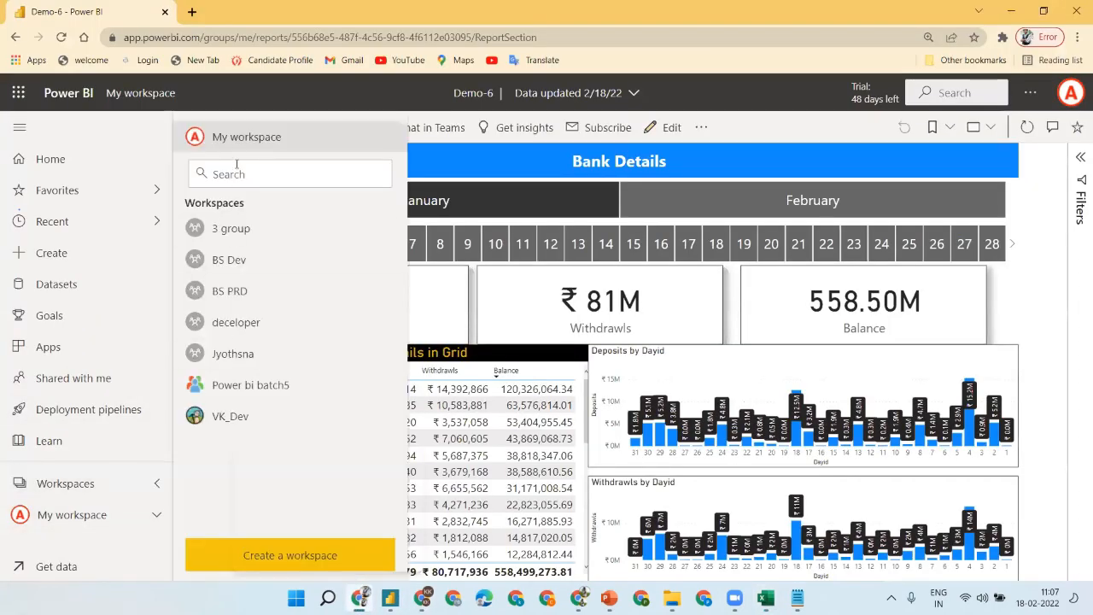
{"action": "left_click", "coordinate": [232, 138]}
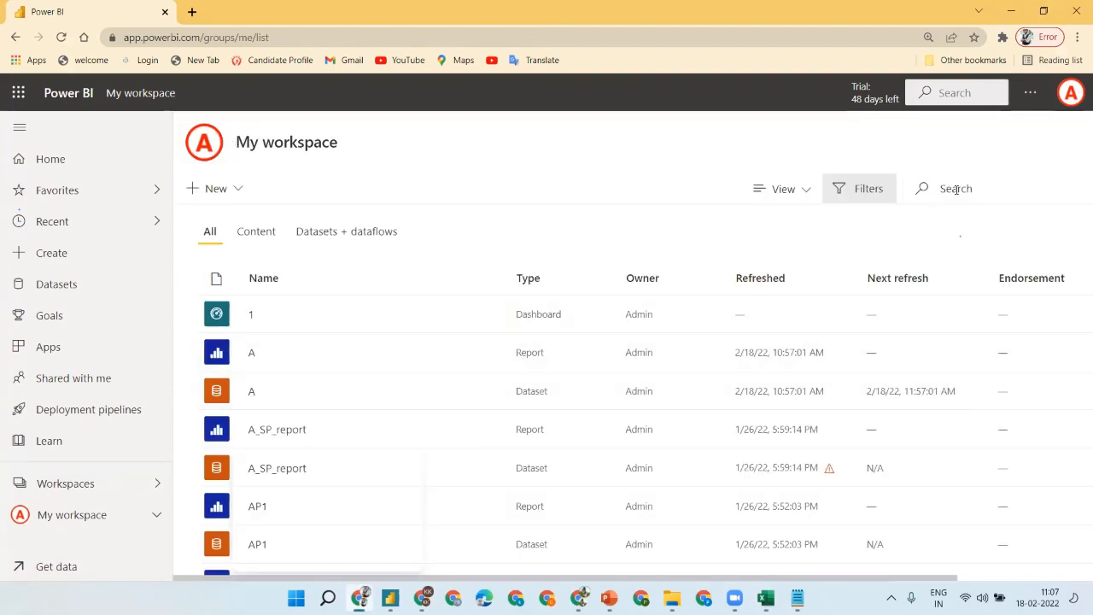
{"action": "type", "text": "demo-6"}
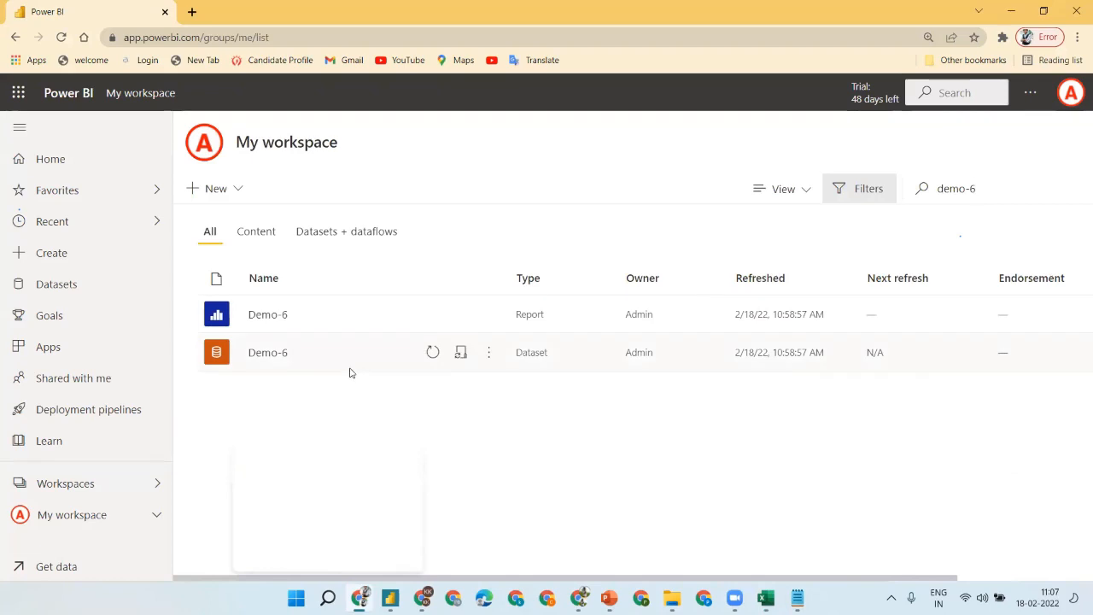
{"action": "left_click", "coordinate": [489, 353]}
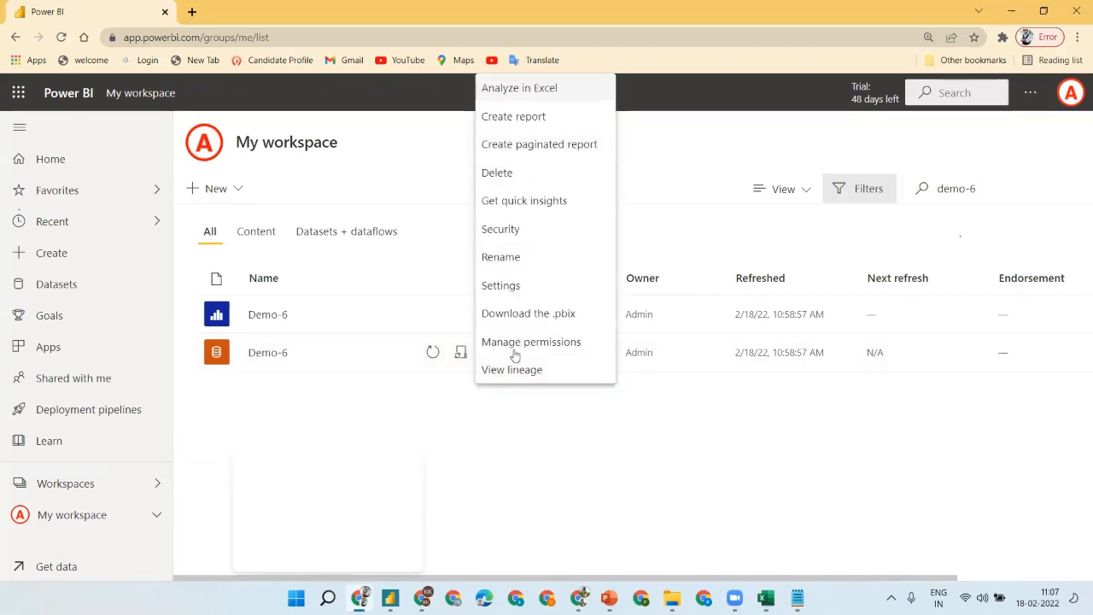
{"action": "left_click", "coordinate": [507, 284]}
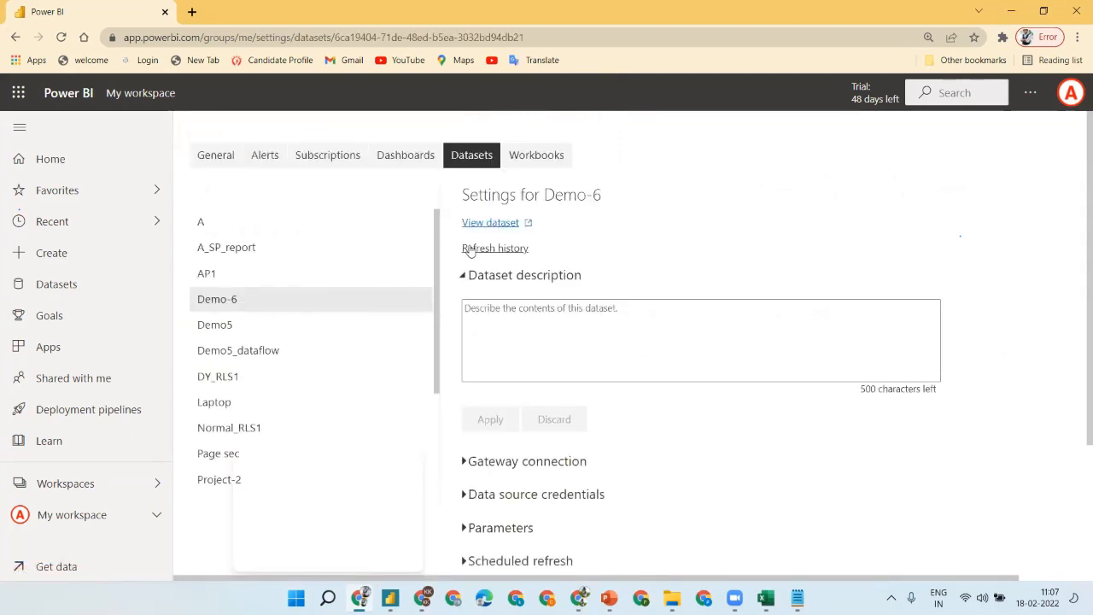
- Collapse the dataset description and review the gateway connection settings
{"action": "left_click", "coordinate": [464, 275]}
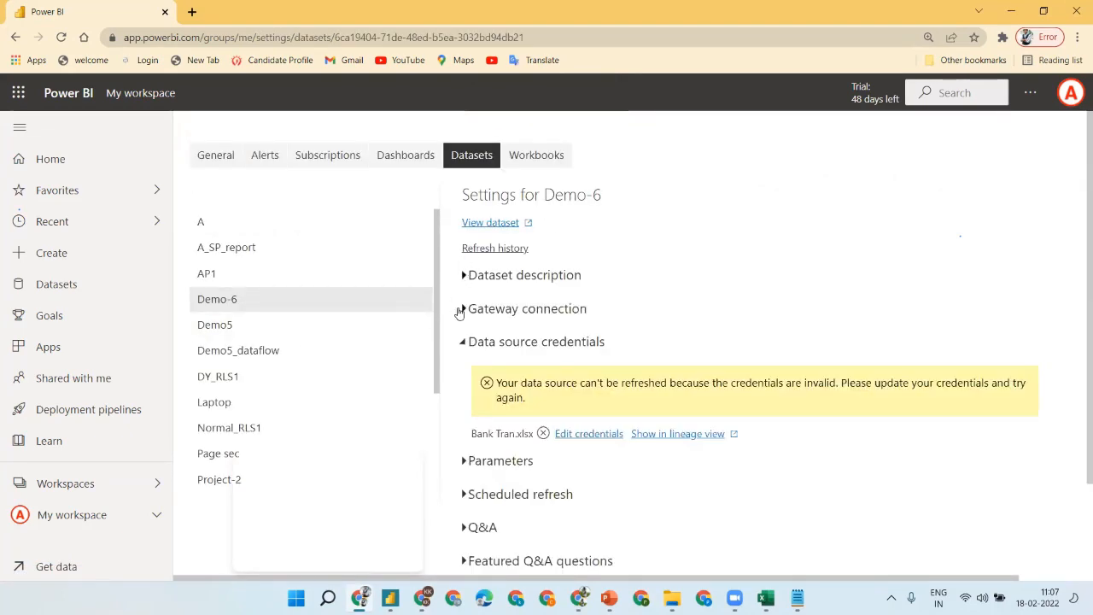
{"action": "left_click", "coordinate": [460, 309]}
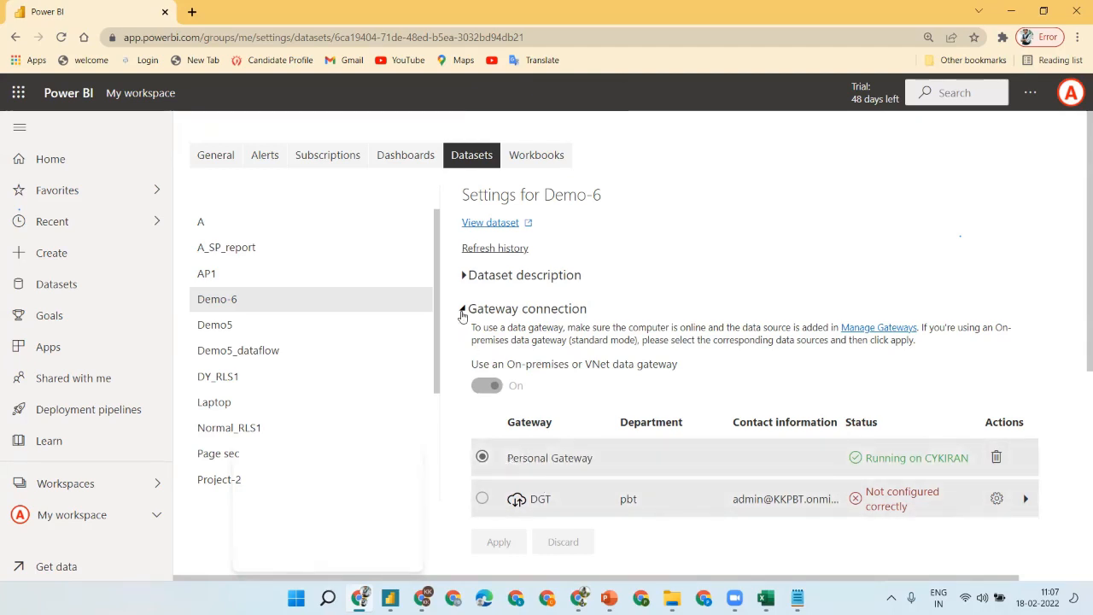
{"action": "left_click", "coordinate": [463, 312]}
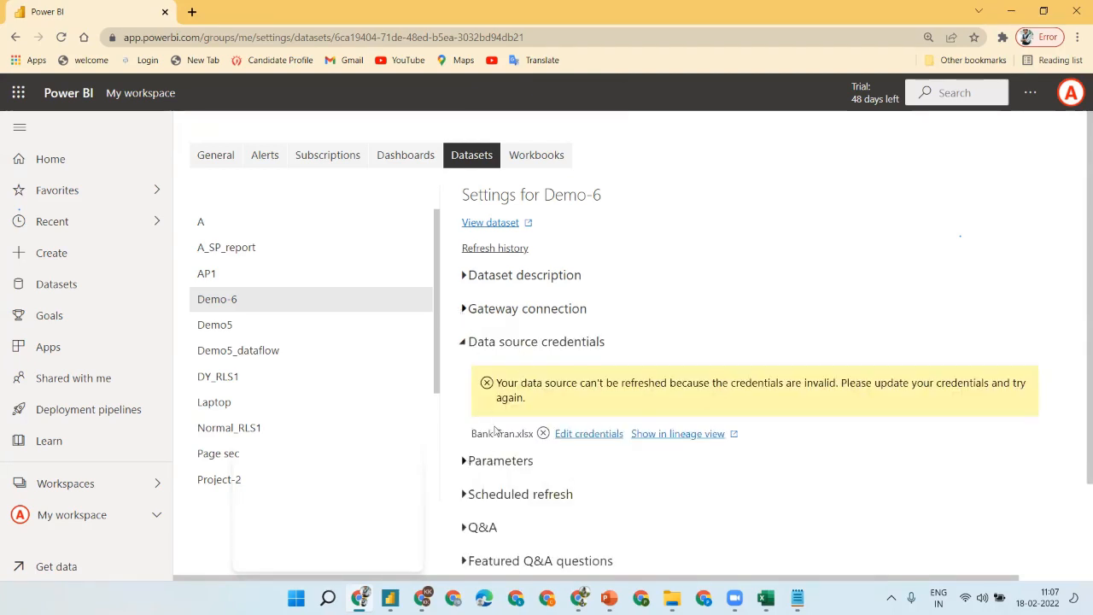
- Edit the Bank Tran.xlsx credentials with Organizational privacy level and sign in
{"action": "left_click", "coordinate": [589, 434]}
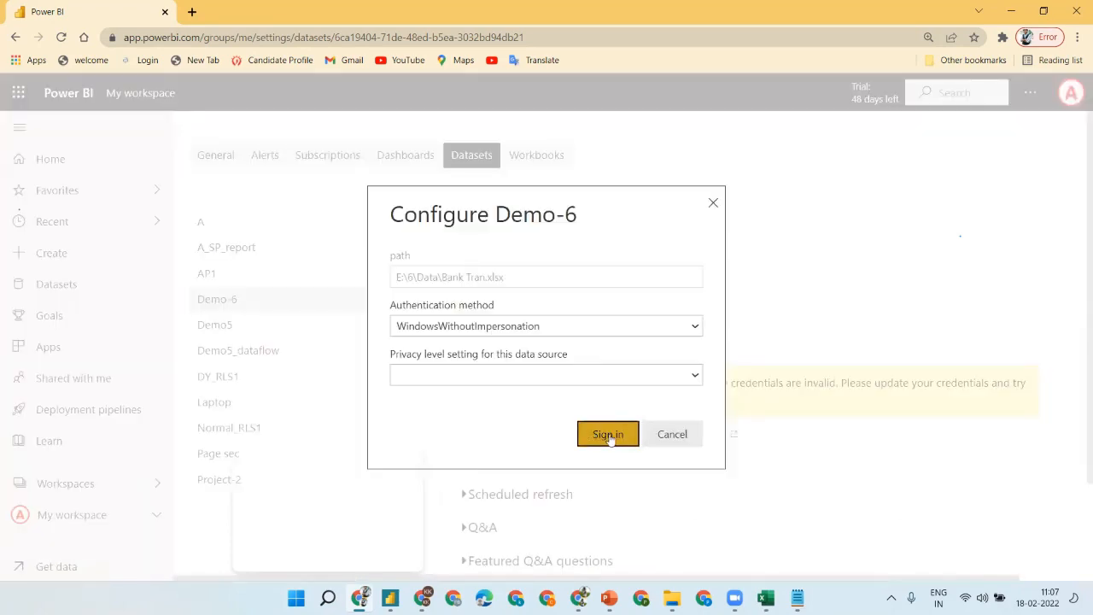
{"action": "left_click", "coordinate": [684, 381]}
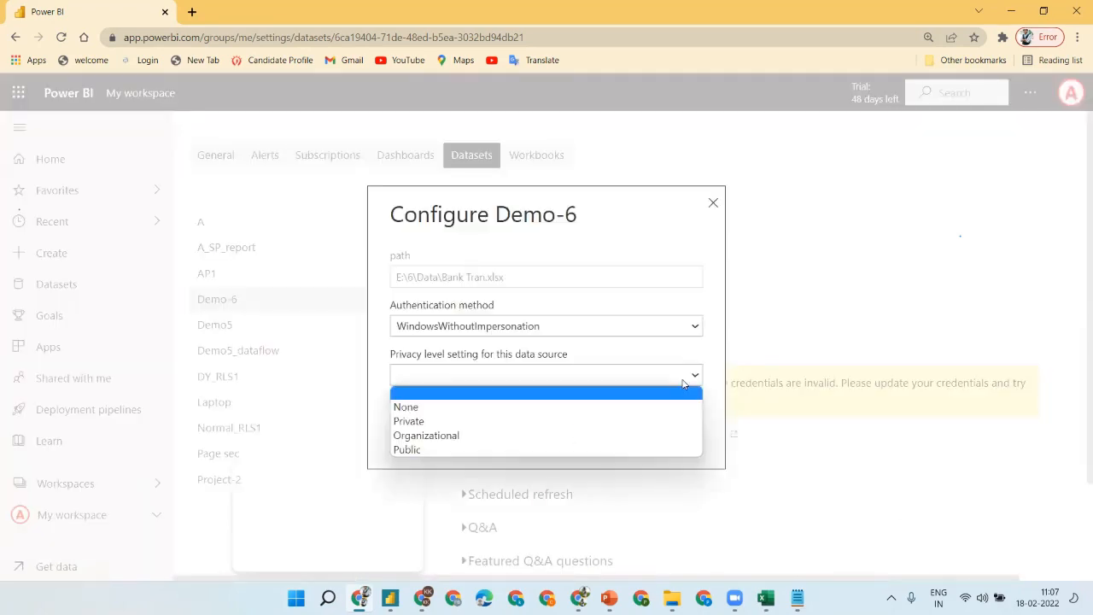
{"action": "left_click", "coordinate": [587, 421]}
{"action": "left_click", "coordinate": [531, 377]}
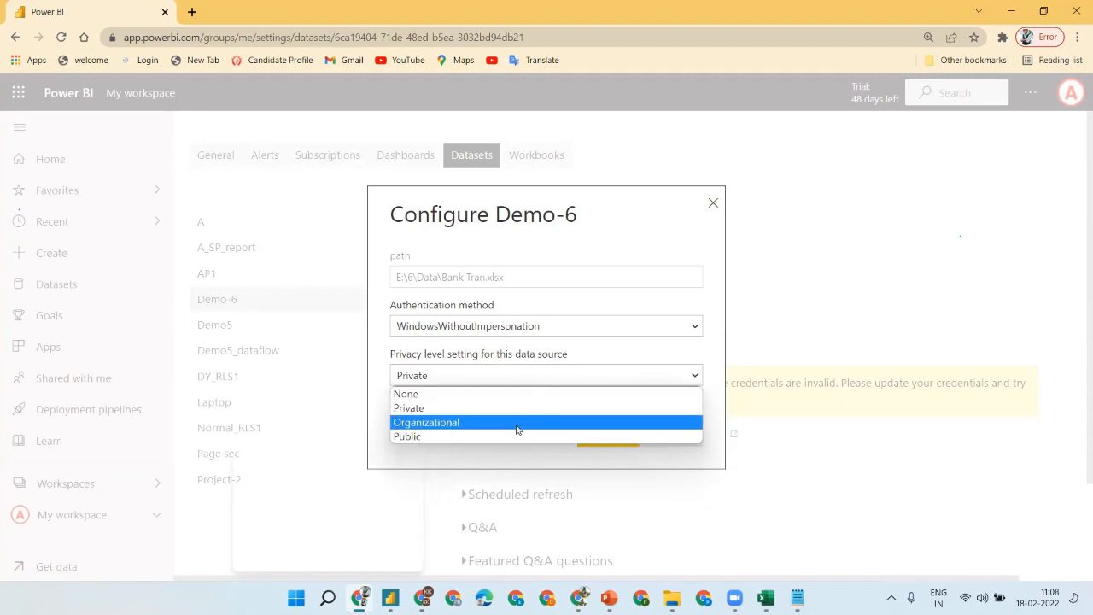
{"action": "left_click", "coordinate": [526, 420]}
{"action": "left_click", "coordinate": [605, 439]}
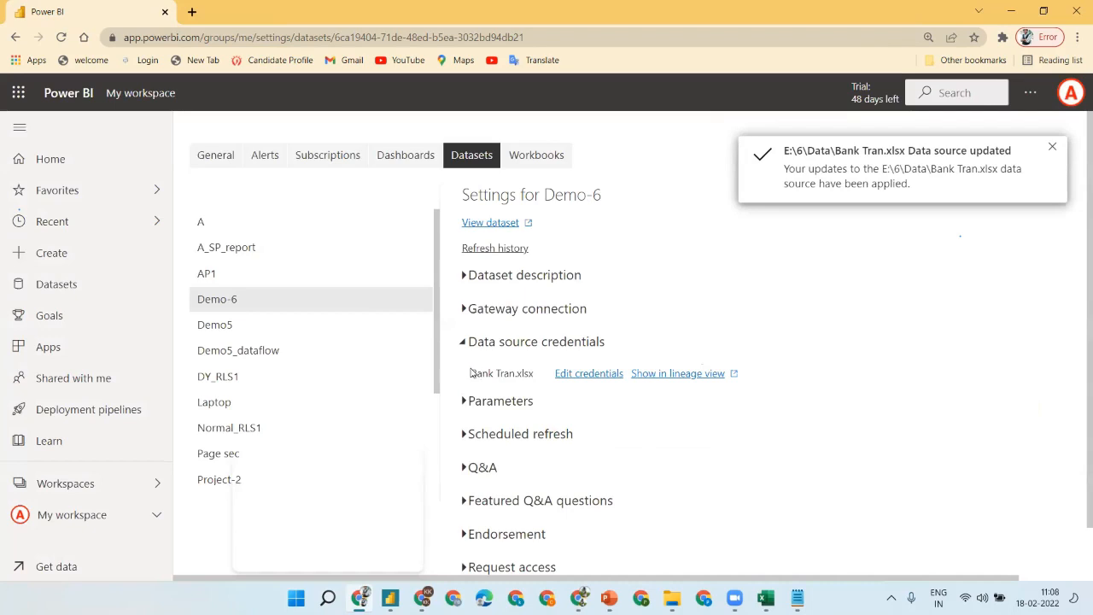
{"action": "left_click", "coordinate": [467, 436]}
- Turn on Keep your data up to date with a Daily refresh frequency
{"action": "left_click", "coordinate": [494, 477]}
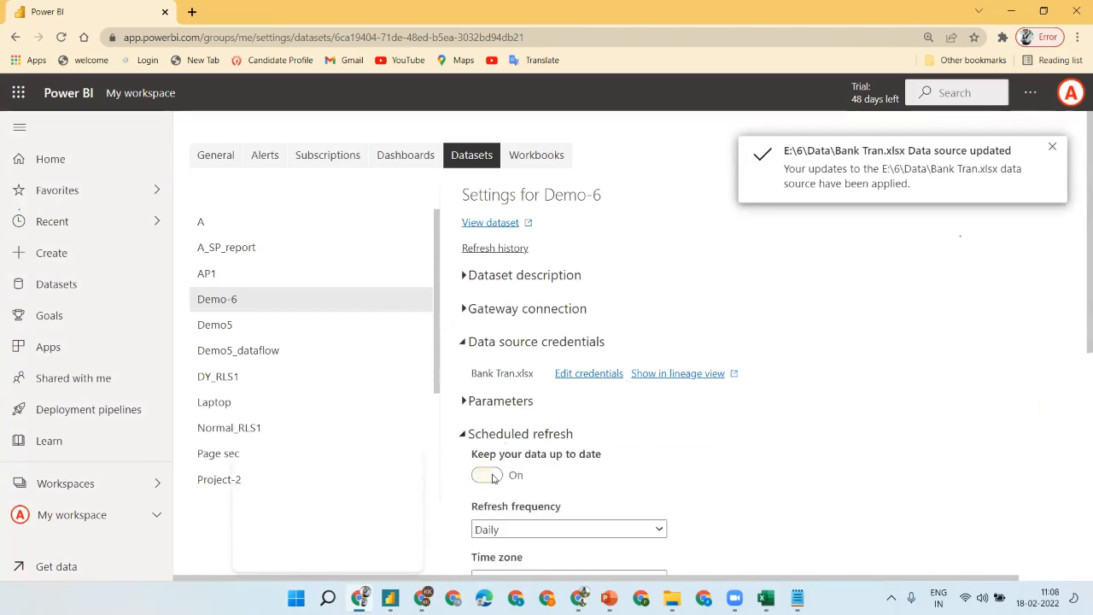
{"action": "left_click", "coordinate": [655, 526]}
{"action": "left_click", "coordinate": [940, 508]}
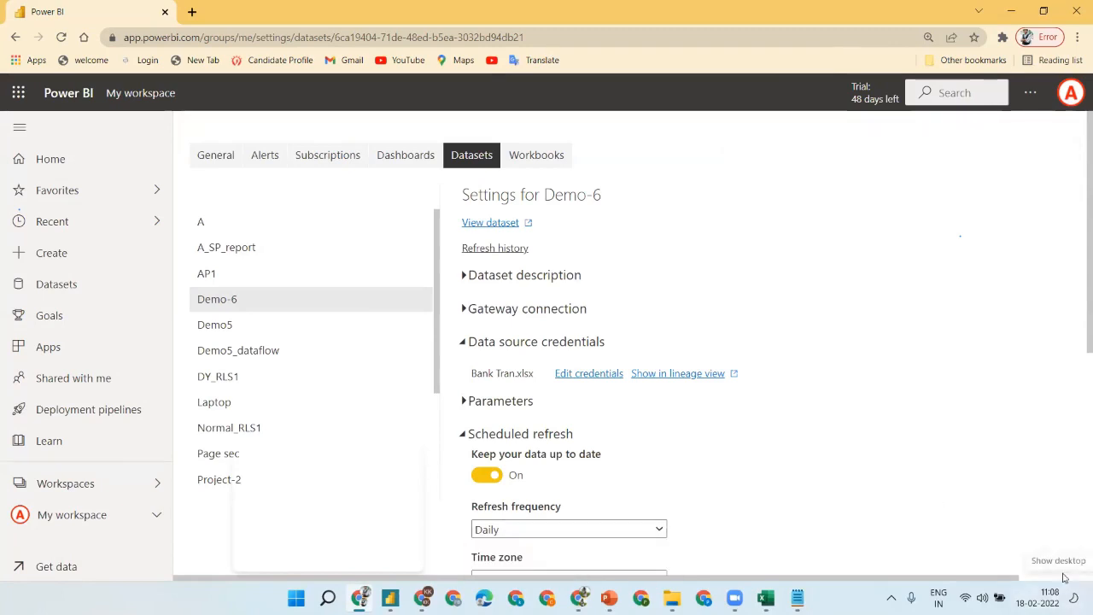
{"action": "scroll", "coordinate": [909, 426], "scroll_direction": "down", "scroll_amount": 1}
{"action": "scroll", "coordinate": [909, 426], "scroll_direction": "down", "scroll_amount": 1}
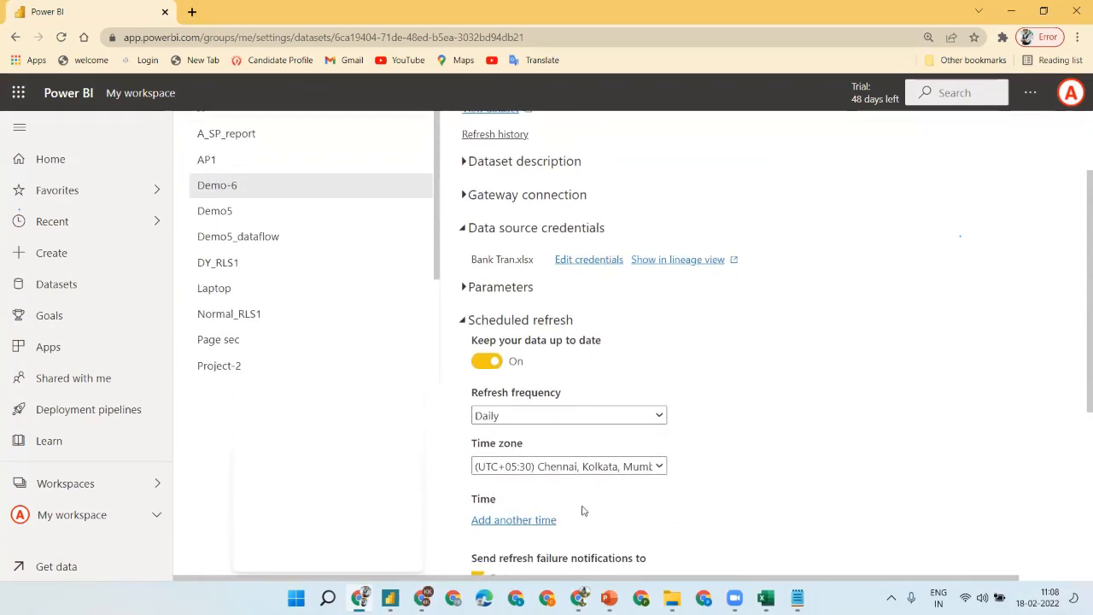
- Add an 11:30 AM refresh time, apply the schedule, and return to My workspace
{"action": "left_click", "coordinate": [514, 520]}
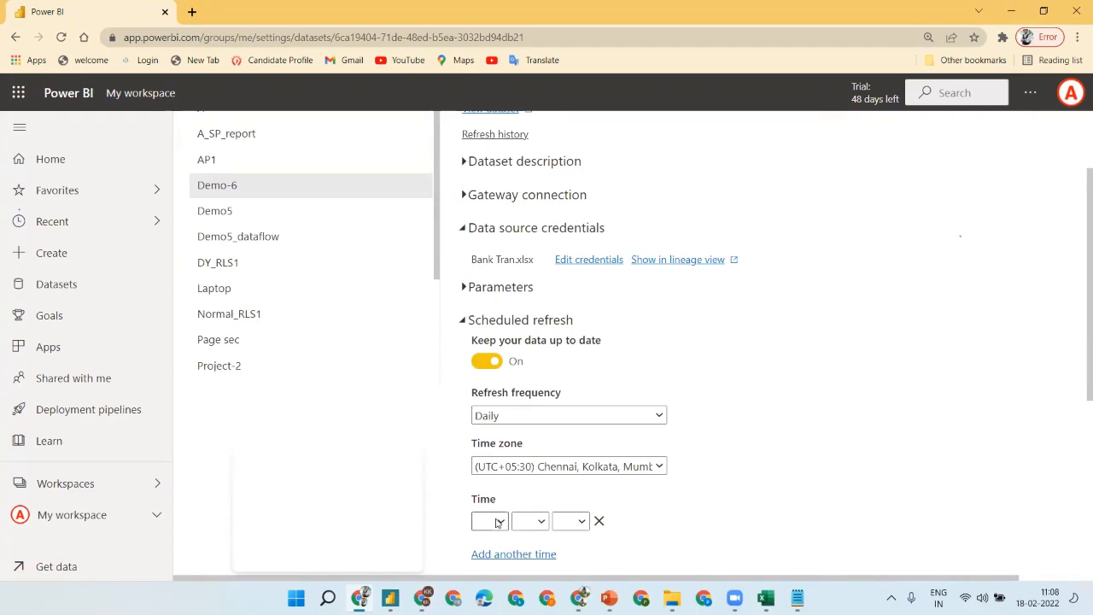
{"action": "left_click", "coordinate": [498, 519]}
{"action": "left_click", "coordinate": [481, 488]}
{"action": "left_click", "coordinate": [537, 526]}
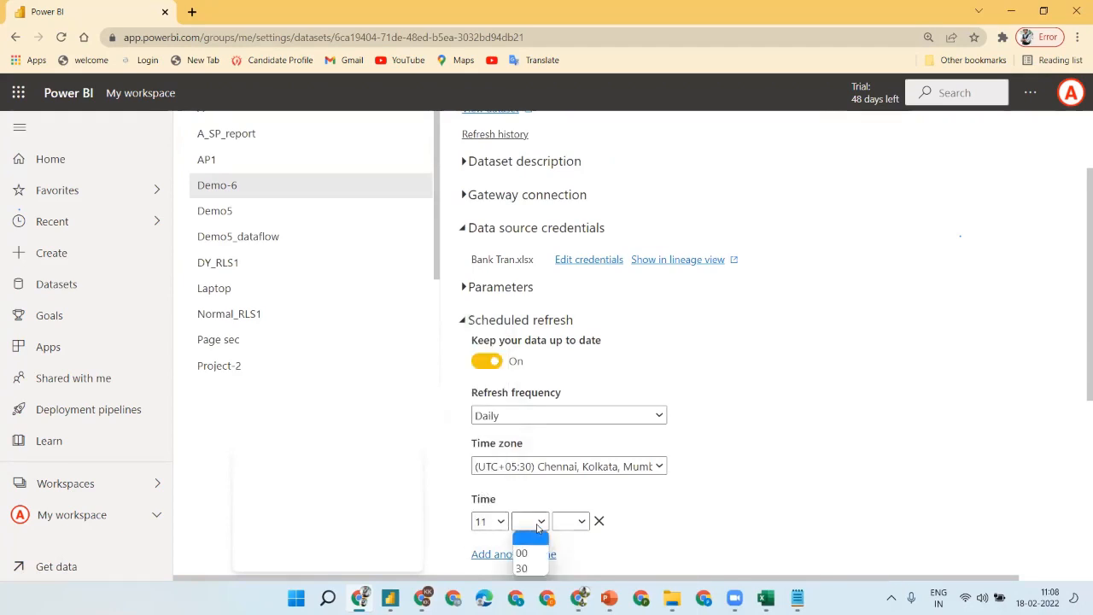
{"action": "left_click", "coordinate": [523, 553]}
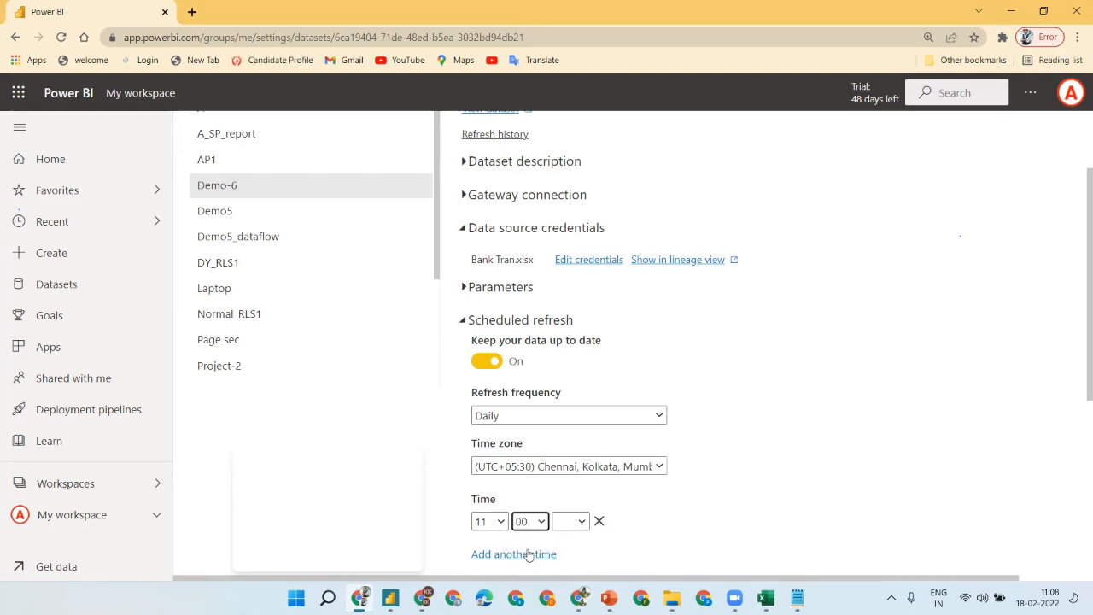
{"action": "left_click", "coordinate": [563, 525]}
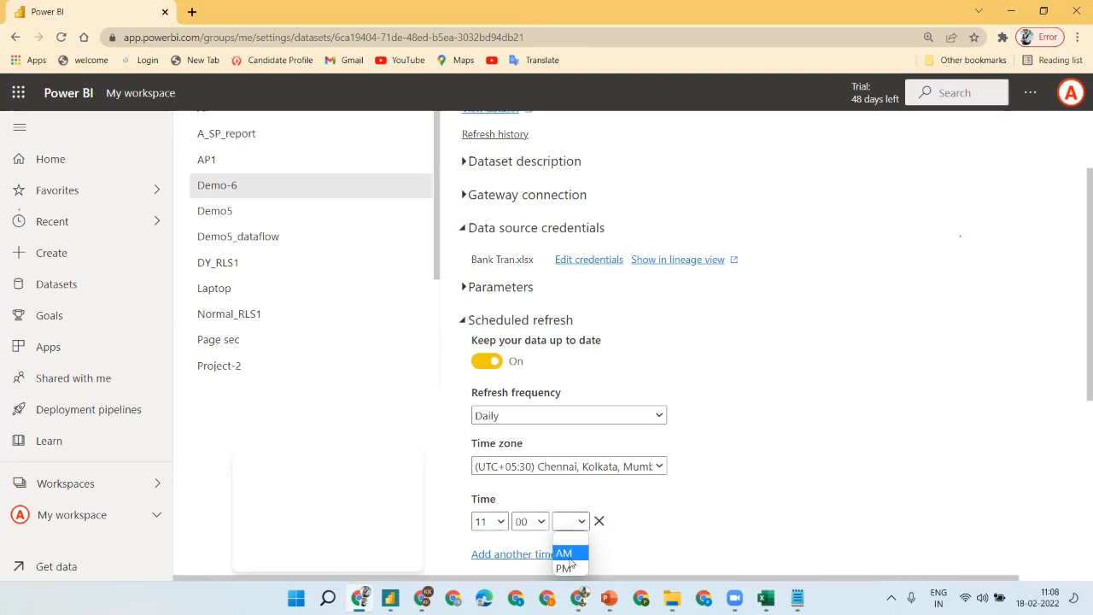
{"action": "left_click", "coordinate": [565, 551]}
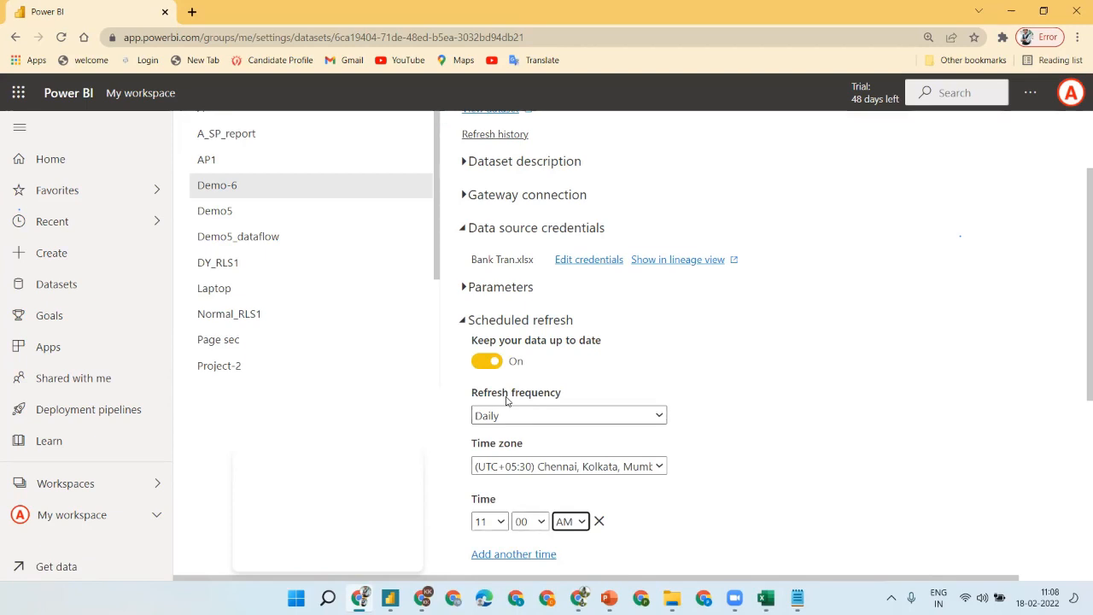
{"action": "left_click", "coordinate": [533, 522]}
{"action": "left_click", "coordinate": [547, 554]}
{"action": "left_click", "coordinate": [705, 512]}
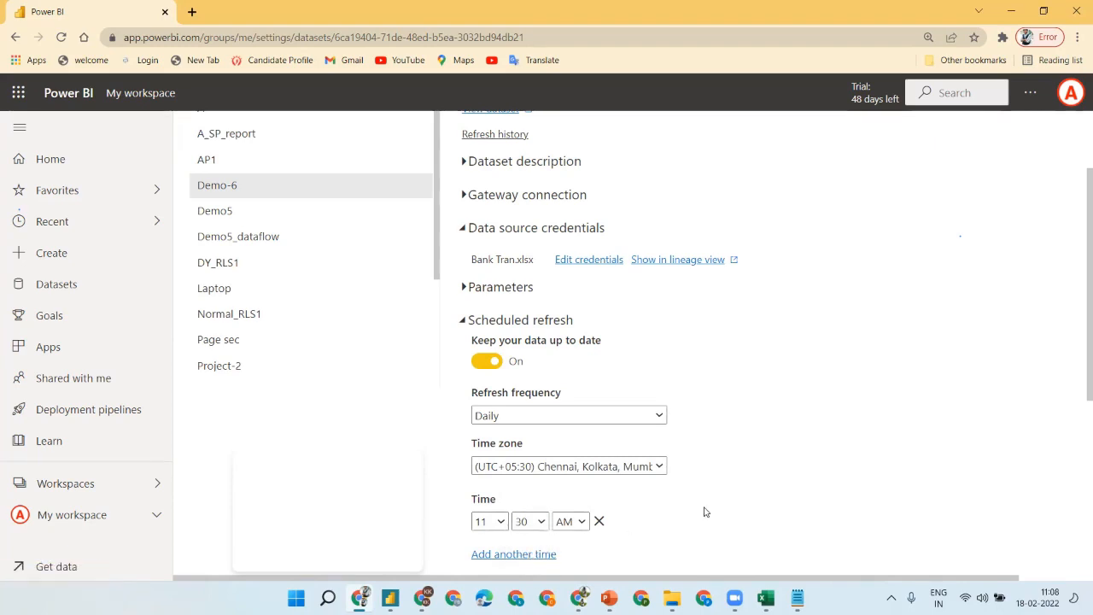
{"action": "left_click_drag", "start_coordinate": [1077, 352], "coordinate": [1077, 416]}
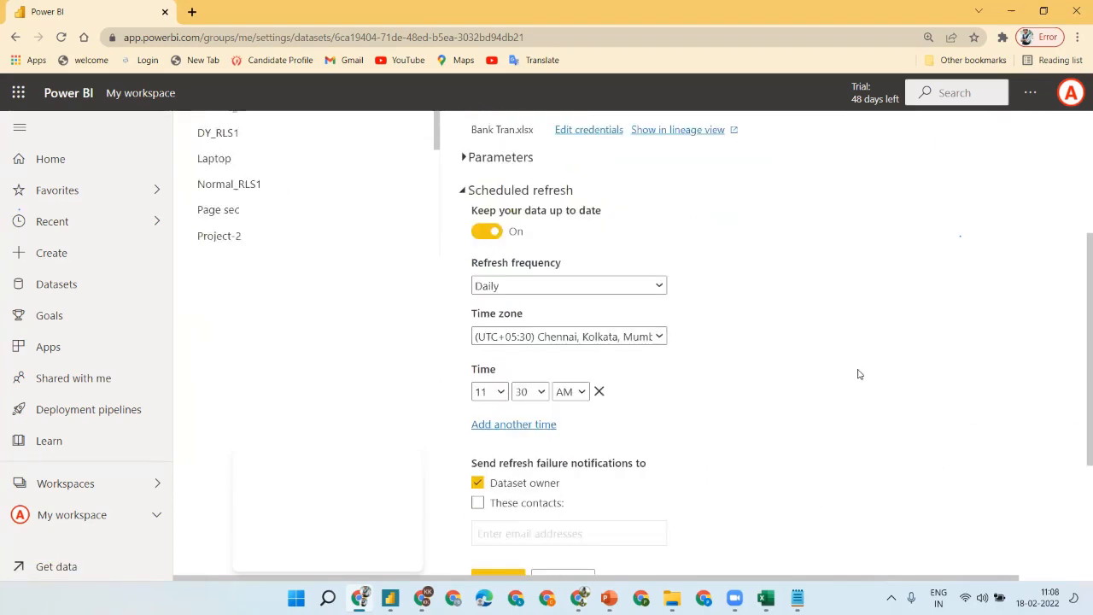
{"action": "left_click_drag", "start_coordinate": [1077, 345], "coordinate": [1076, 382]}
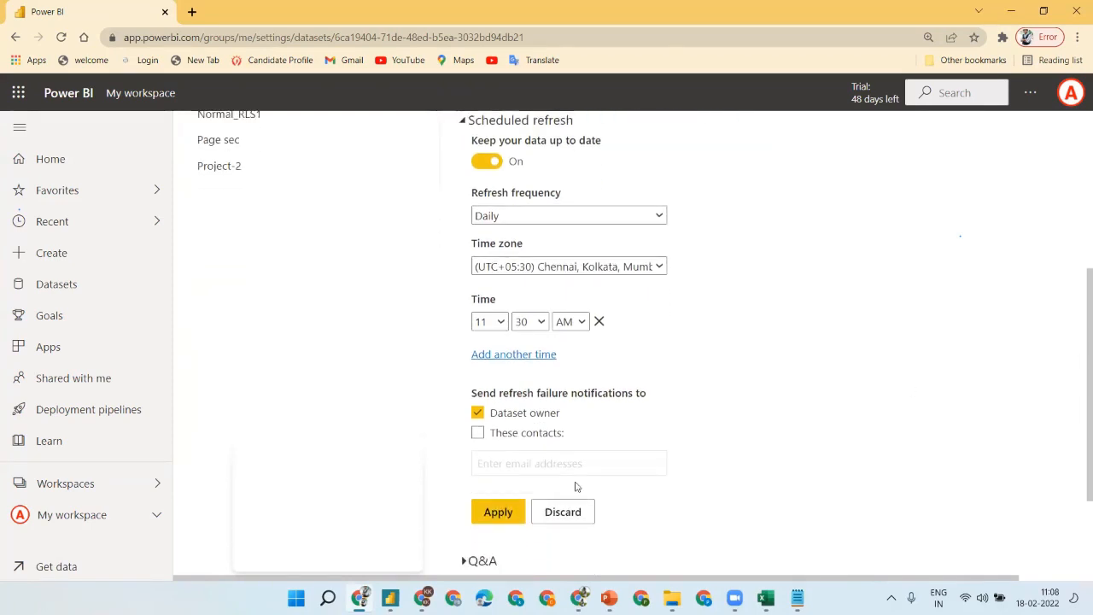
{"action": "left_click", "coordinate": [495, 512]}
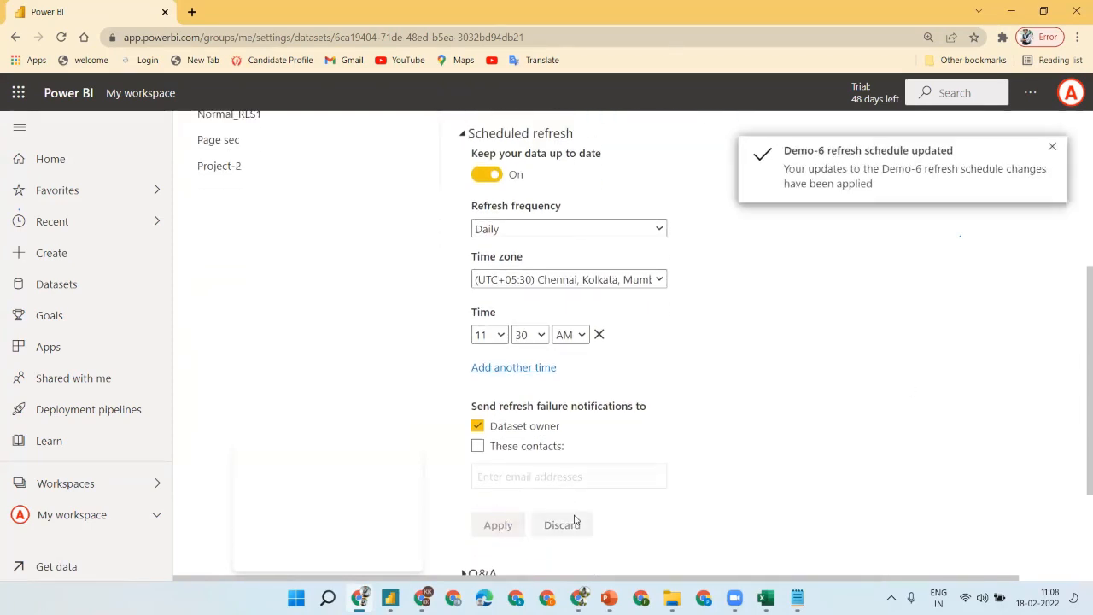
{"action": "left_click", "coordinate": [98, 489]}
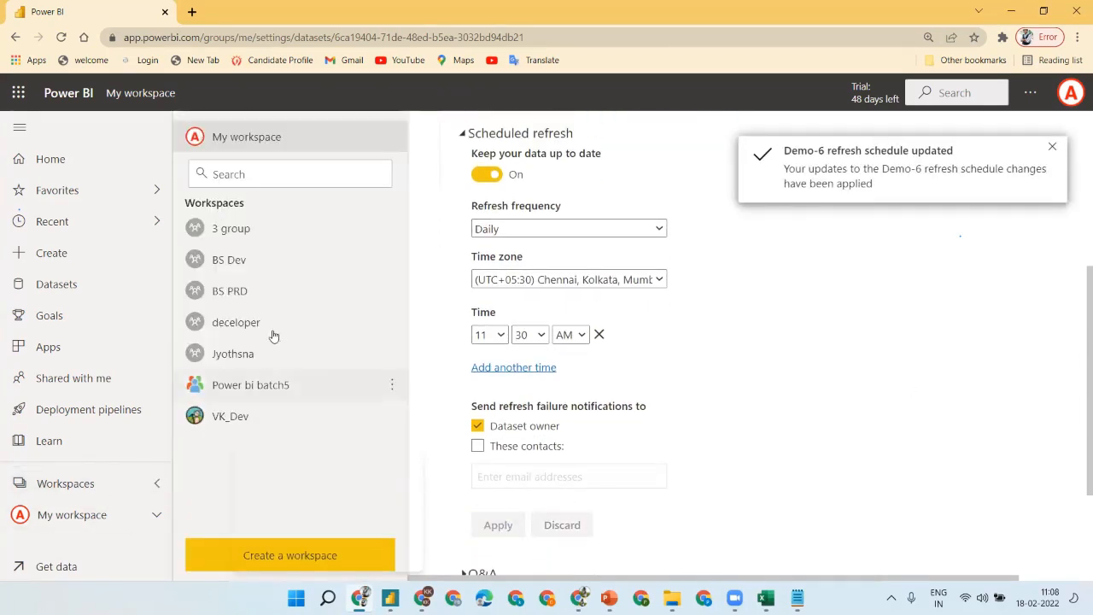
{"action": "left_click", "coordinate": [226, 141]}
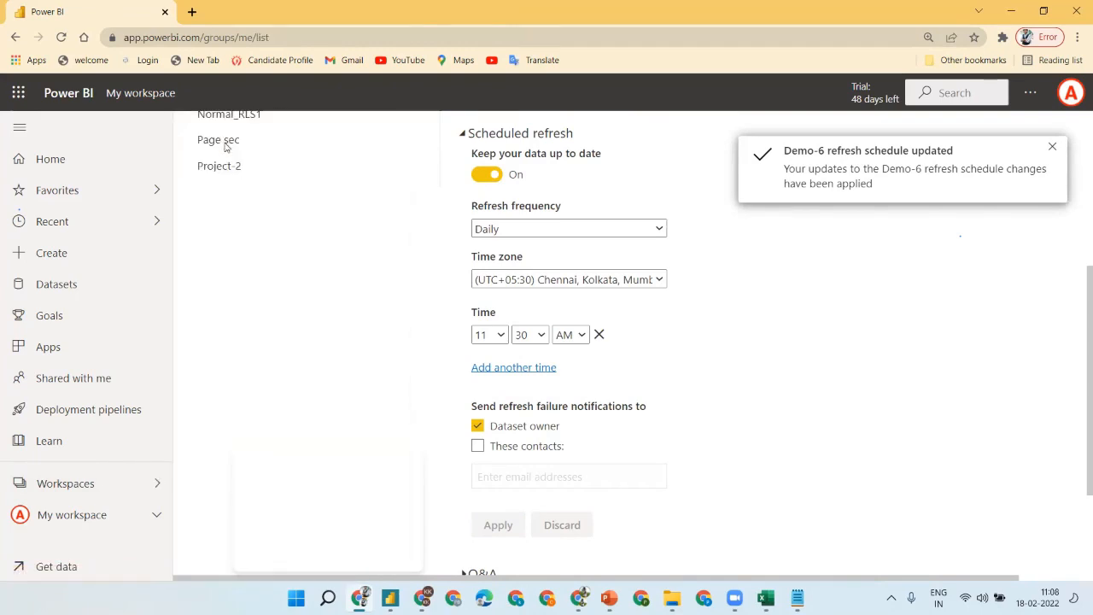
- Search the workspace for demo-6, refresh the Demo-6 dataset now, then switch to its report tab
{"action": "left_click", "coordinate": [1051, 147]}
{"action": "left_click", "coordinate": [947, 188]}
{"action": "type", "text": "de"}
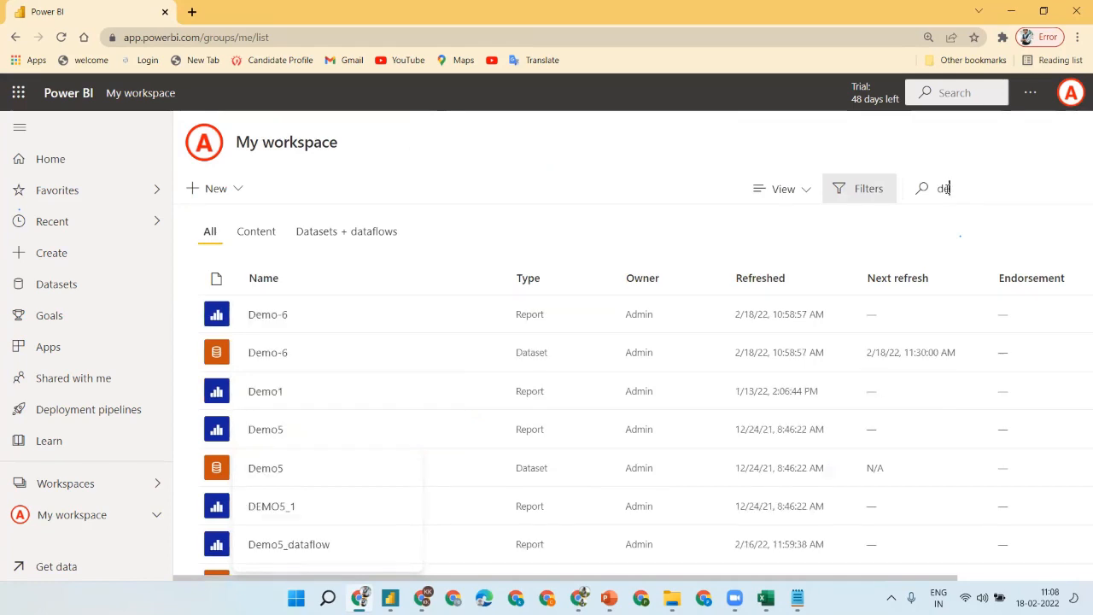
{"action": "type", "text": "mo-6"}
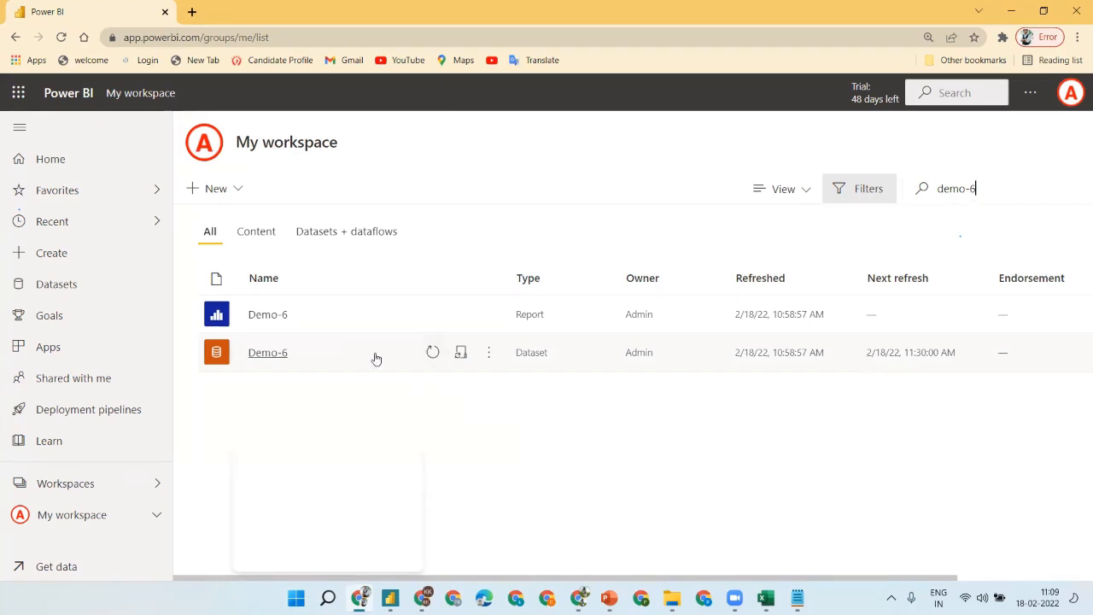
{"action": "left_click", "coordinate": [433, 355]}
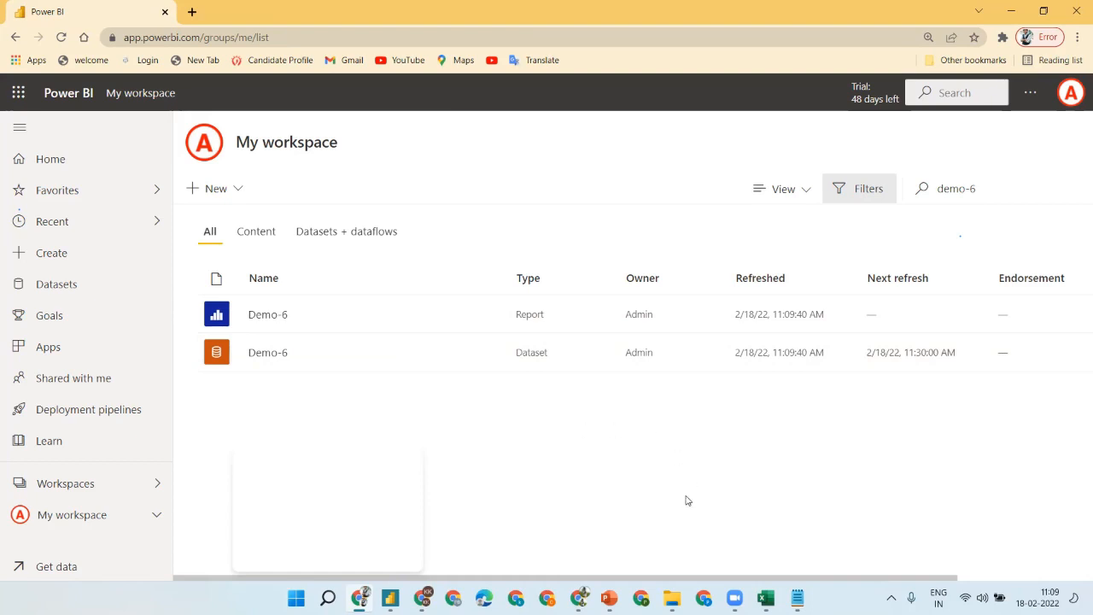
{"action": "left_click", "coordinate": [580, 598]}
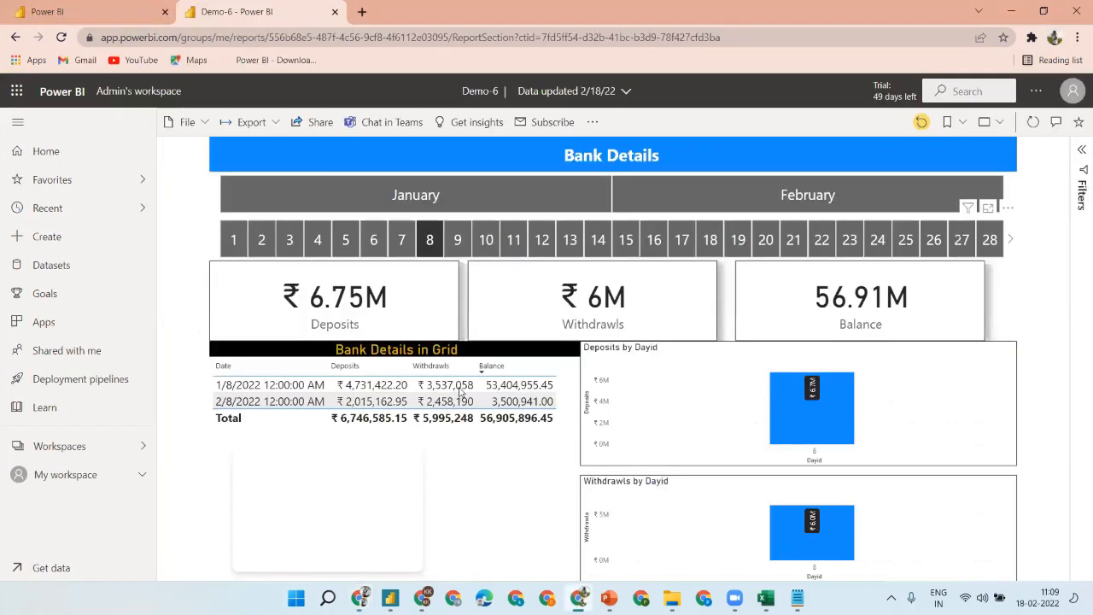
- Reload the Demo-6 report, clear the day 8 filter, refresh visuals, and try February and (Blank) months
{"action": "left_click", "coordinate": [253, 37]}
{"action": "key", "text": "Return"}
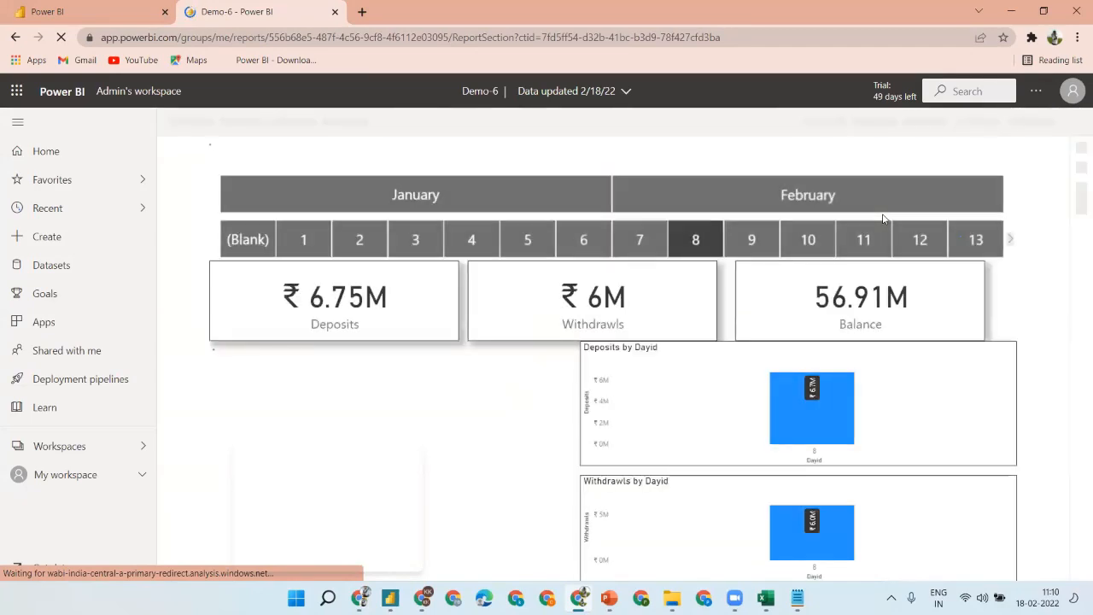
{"action": "left_click", "coordinate": [698, 256]}
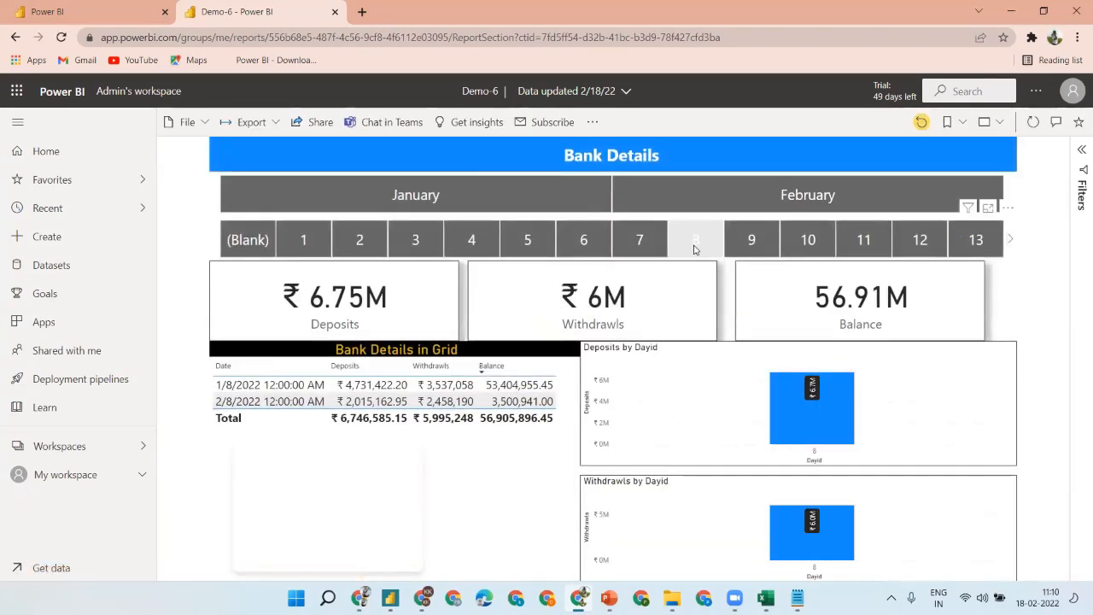
{"action": "left_click", "coordinate": [588, 89]}
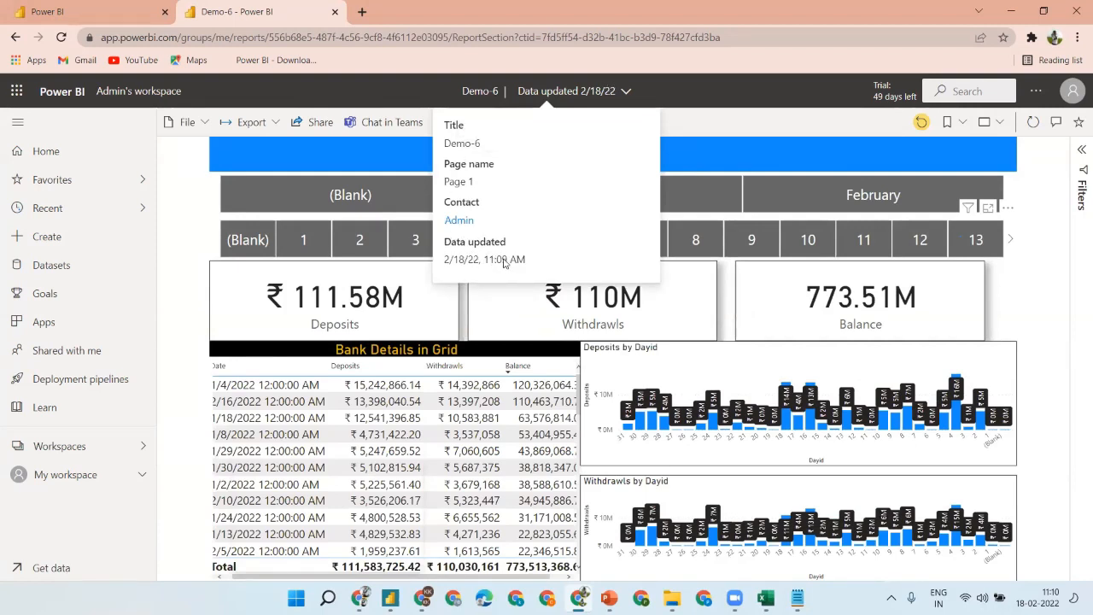
{"action": "left_click", "coordinate": [1034, 124]}
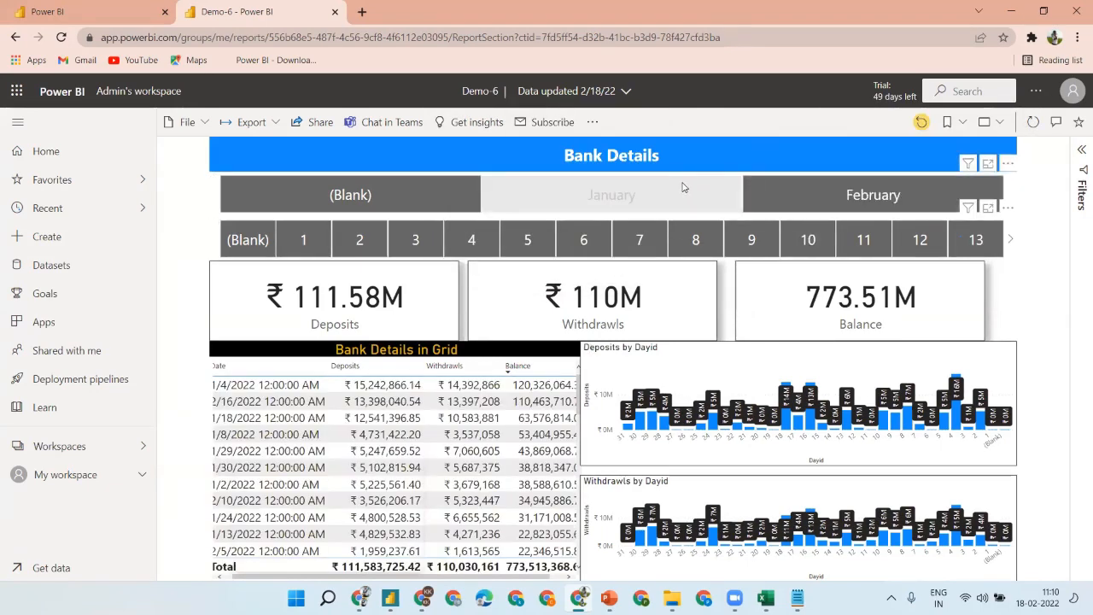
{"action": "left_click", "coordinate": [875, 195]}
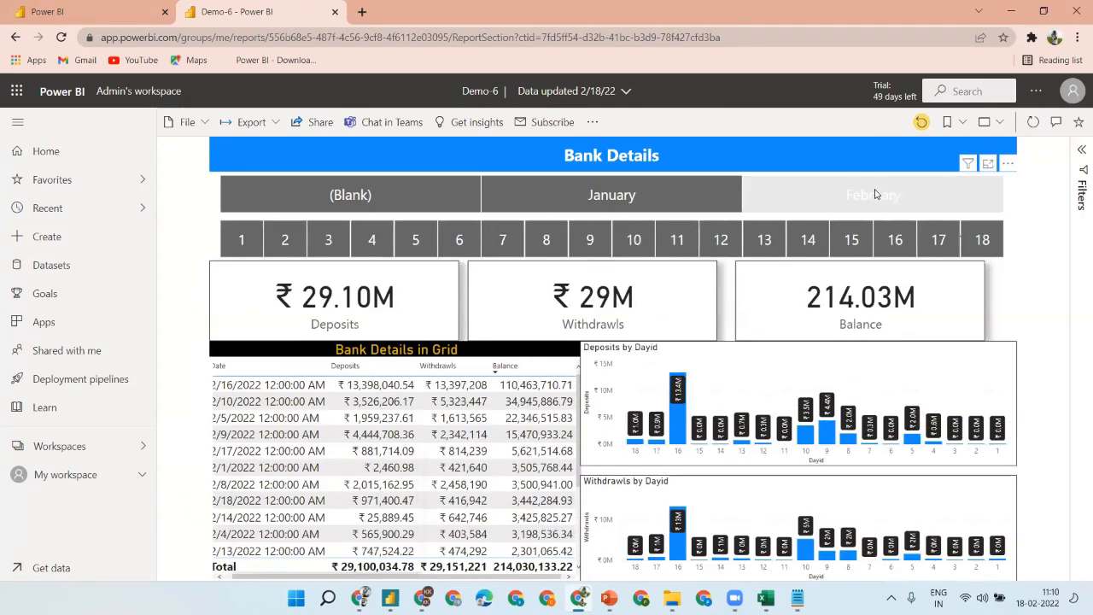
{"action": "left_click", "coordinate": [411, 188]}
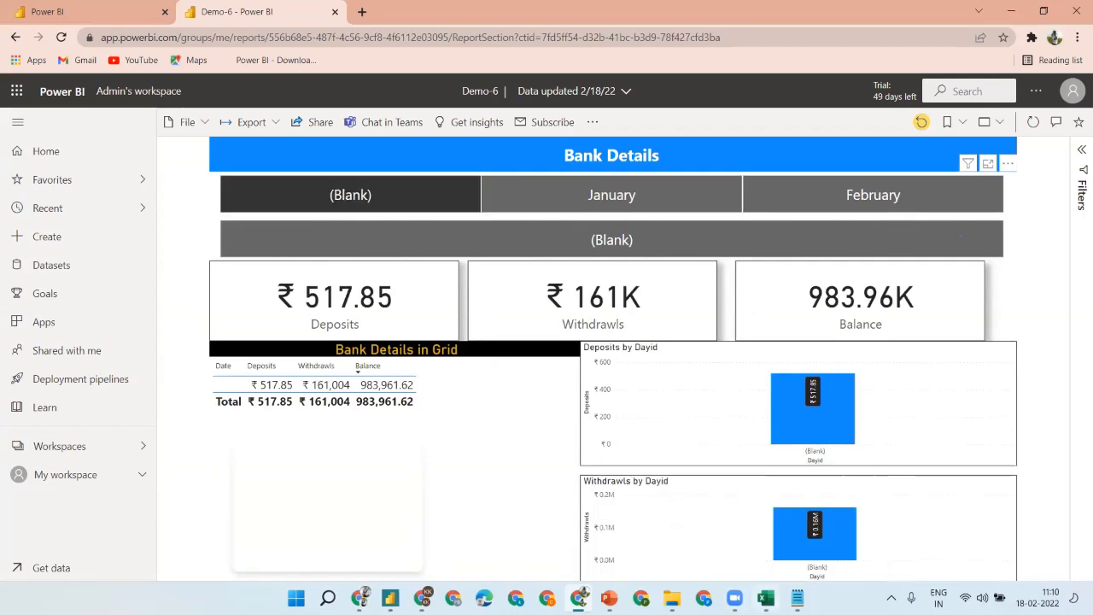
- After checking Excel, filter the report to February, toggle day 18, and bring up Power BI Desktop
{"action": "key", "text": "alt+Tab"}
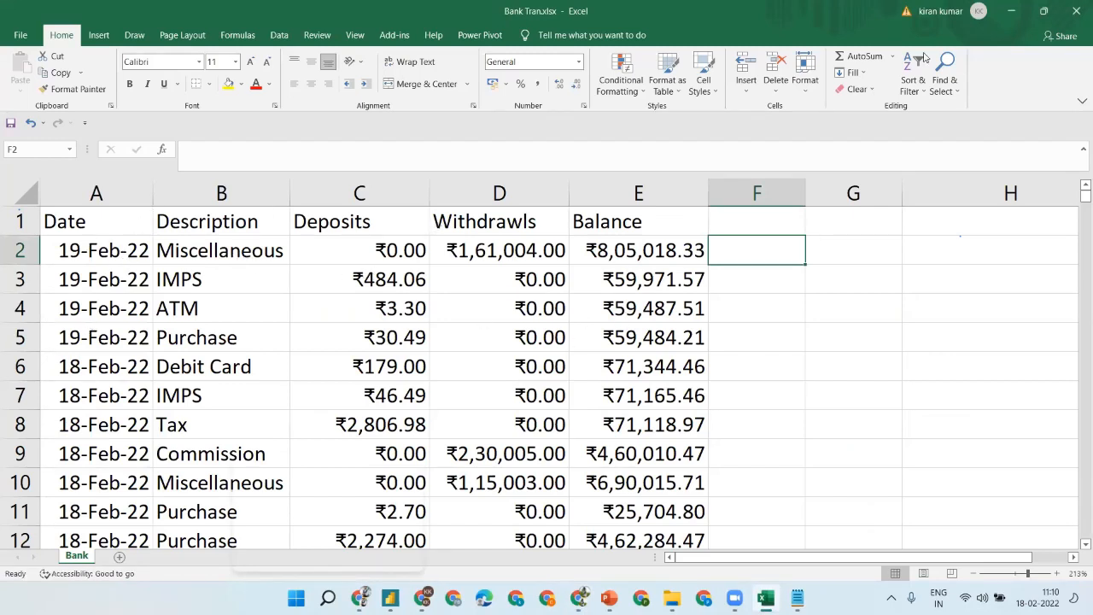
{"action": "left_click", "coordinate": [1011, 11]}
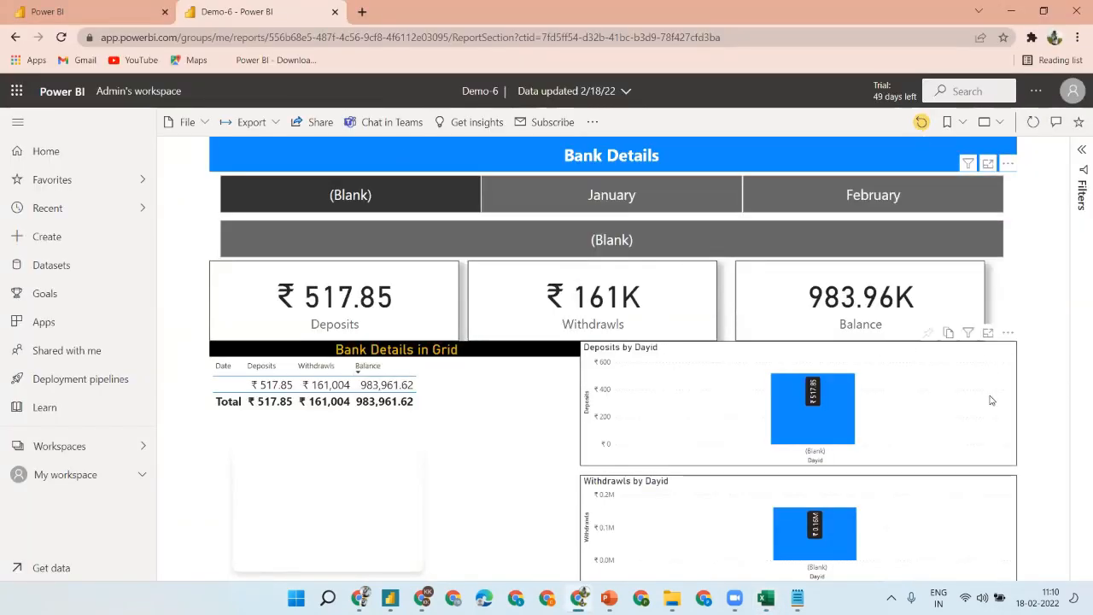
{"action": "left_click", "coordinate": [842, 205]}
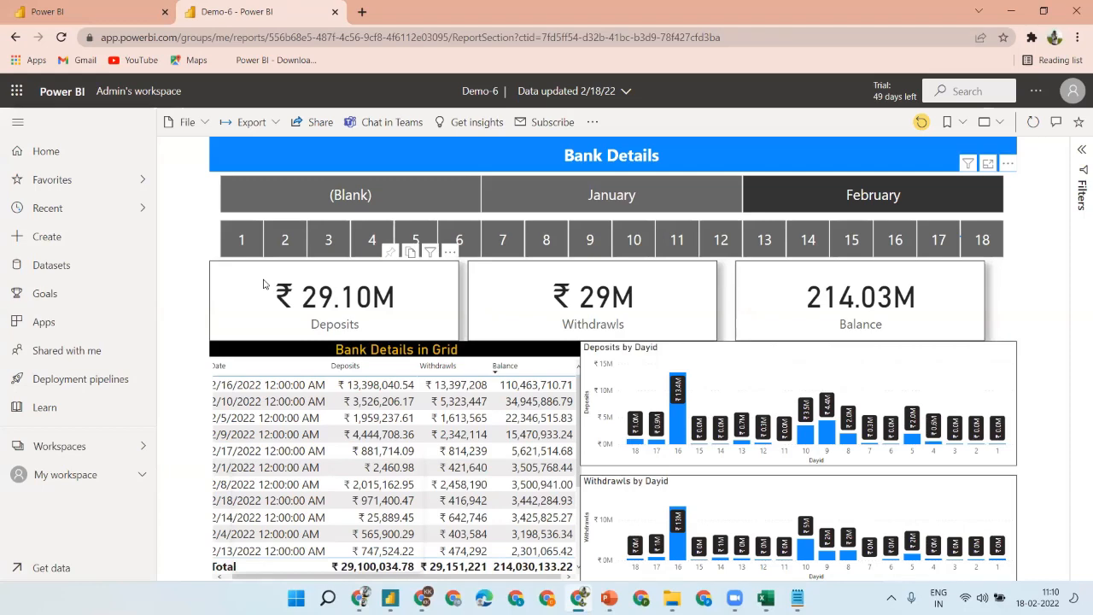
{"action": "left_click", "coordinate": [987, 241]}
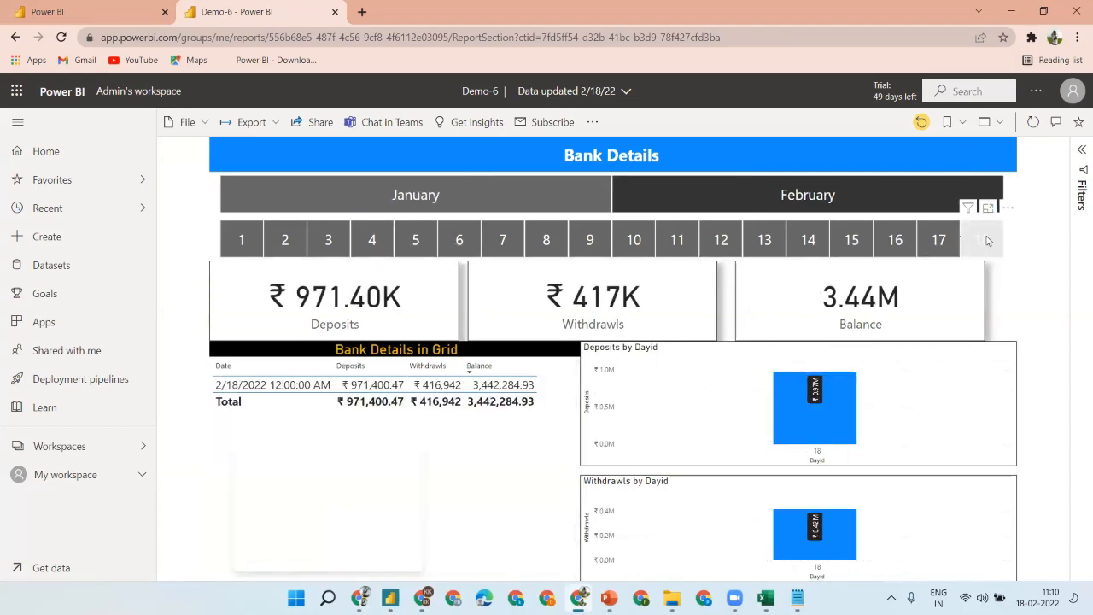
{"action": "left_click", "coordinate": [986, 240]}
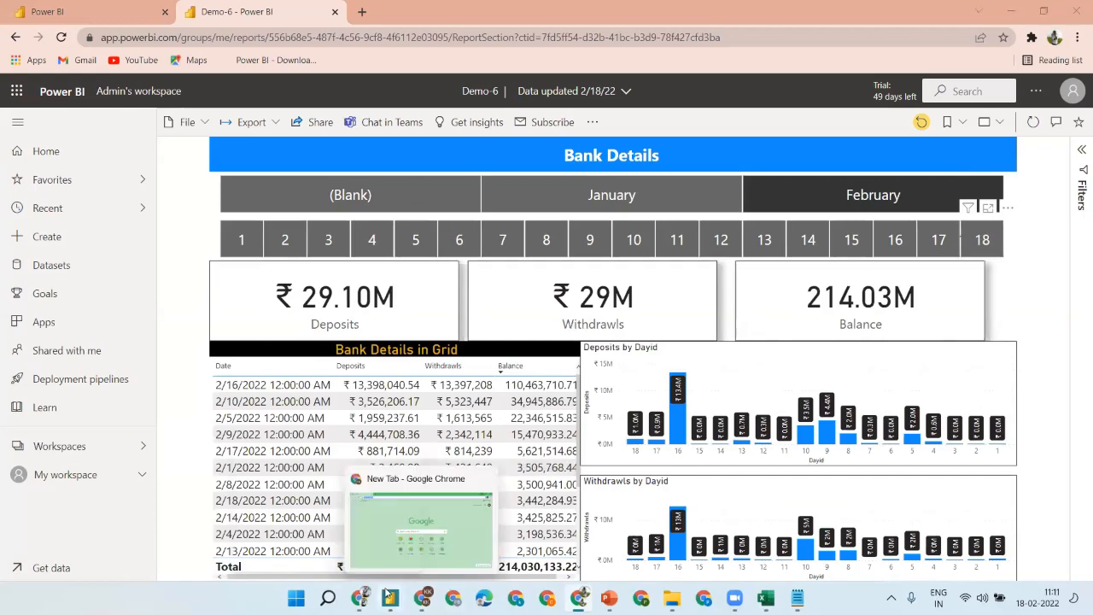
{"action": "mouse_move", "coordinate": [398, 594]}
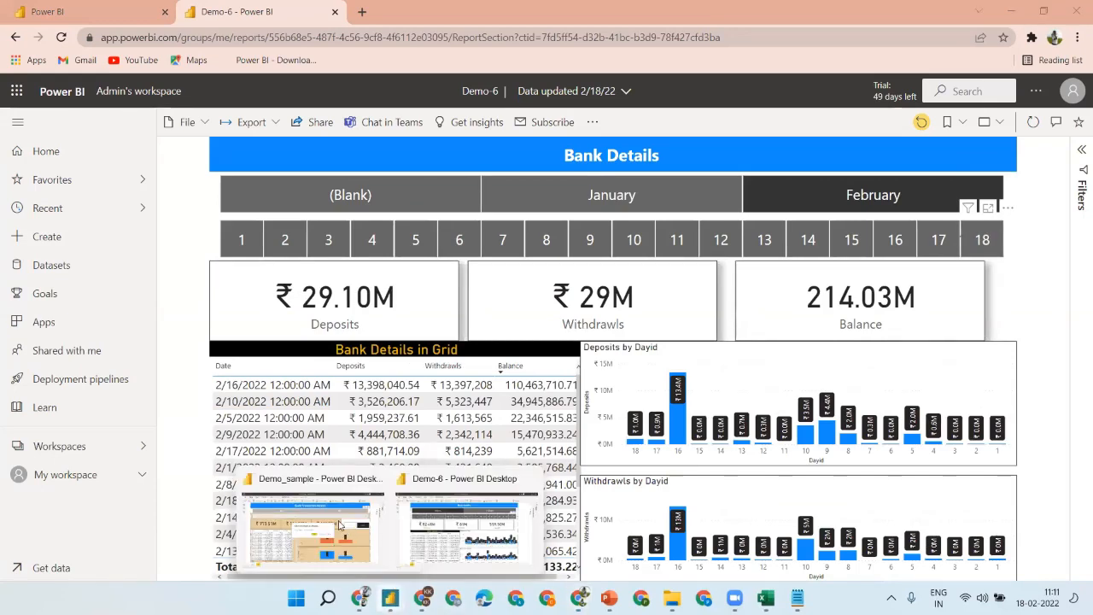
{"action": "left_click", "coordinate": [483, 522]}
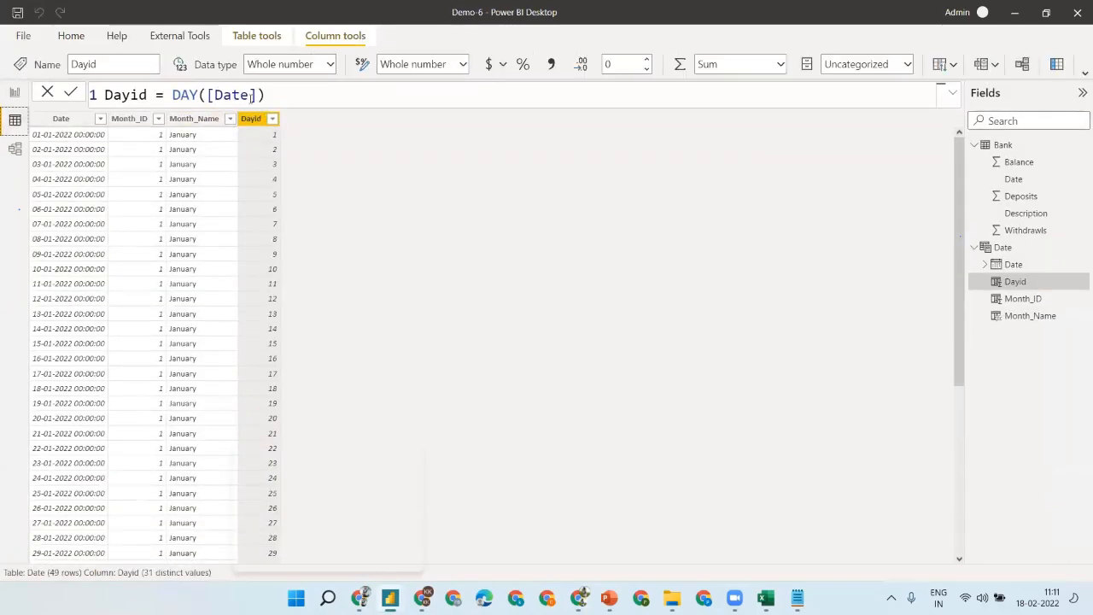
- Inspect the Date table and its Date column in Power BI Desktop's Data view
{"action": "left_click", "coordinate": [61, 119]}
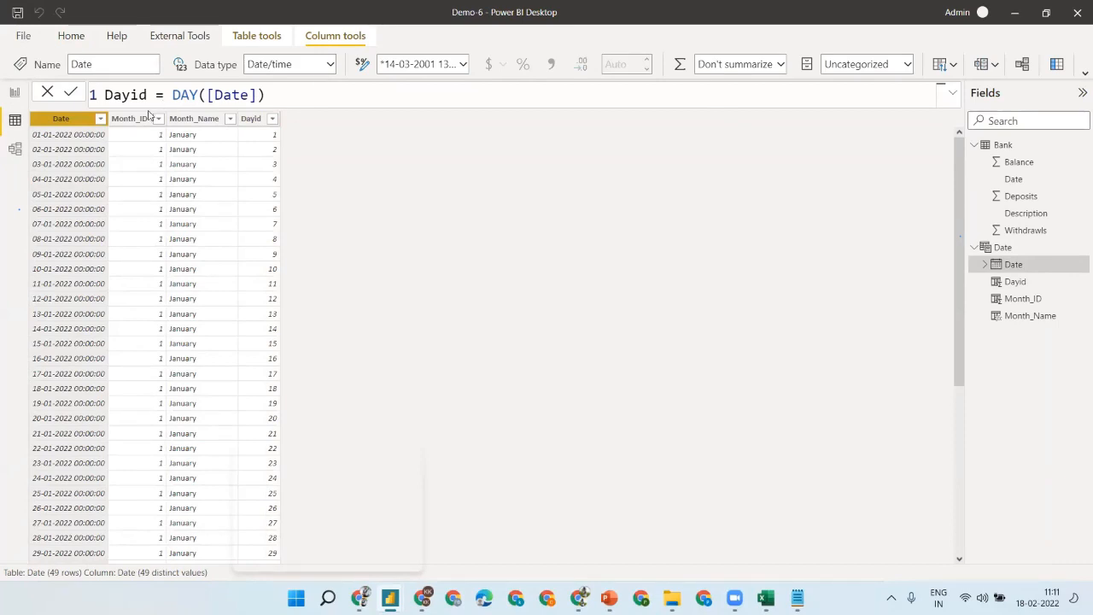
{"action": "left_click", "coordinate": [1039, 251]}
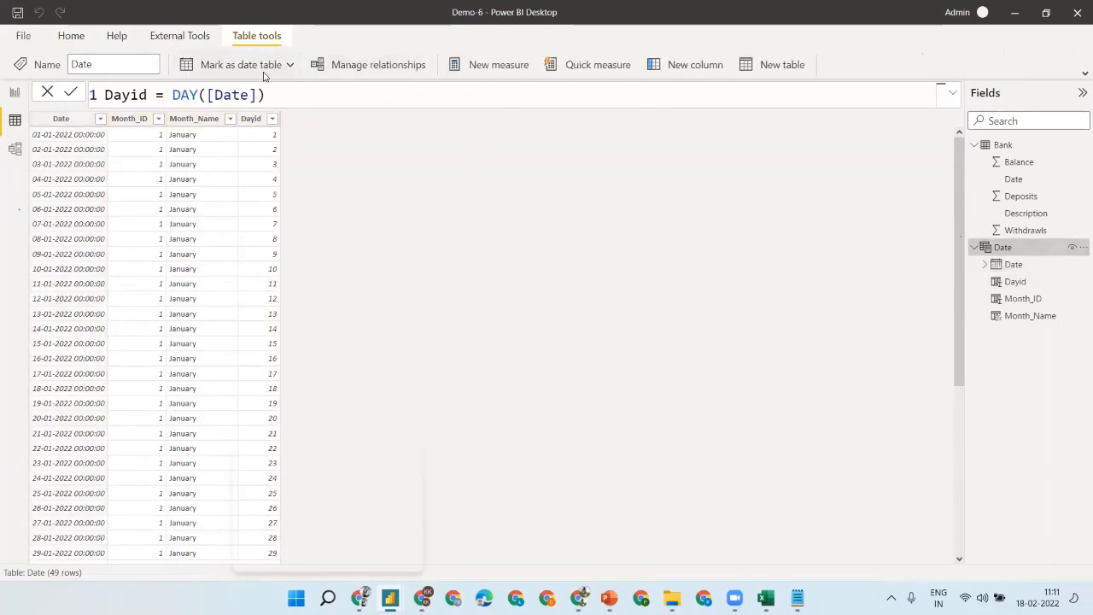
{"action": "double_click", "coordinate": [1006, 248]}
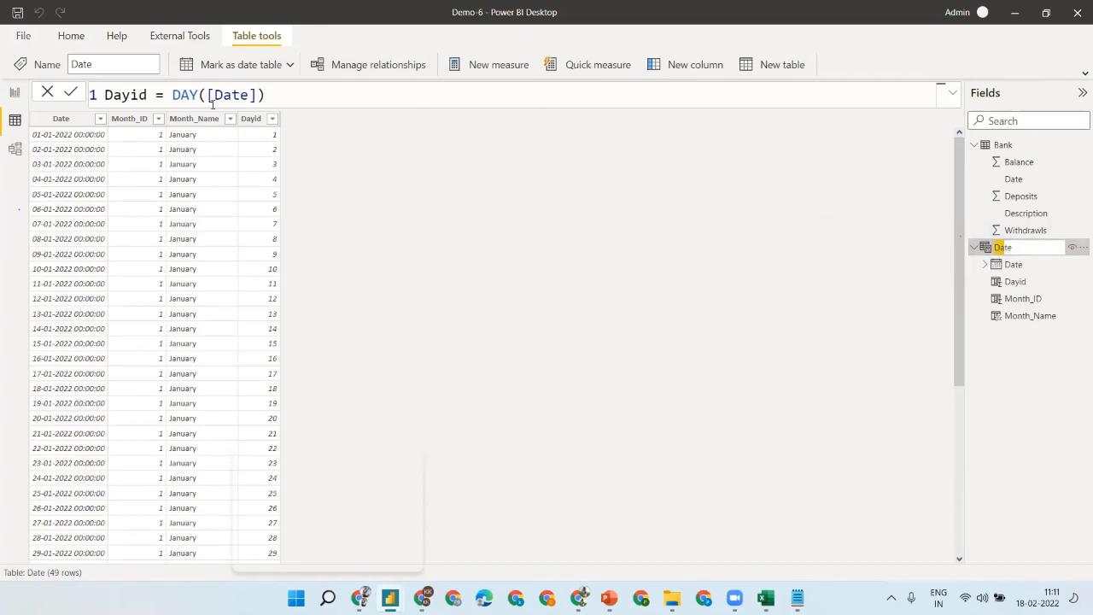
{"action": "left_click", "coordinate": [60, 118]}
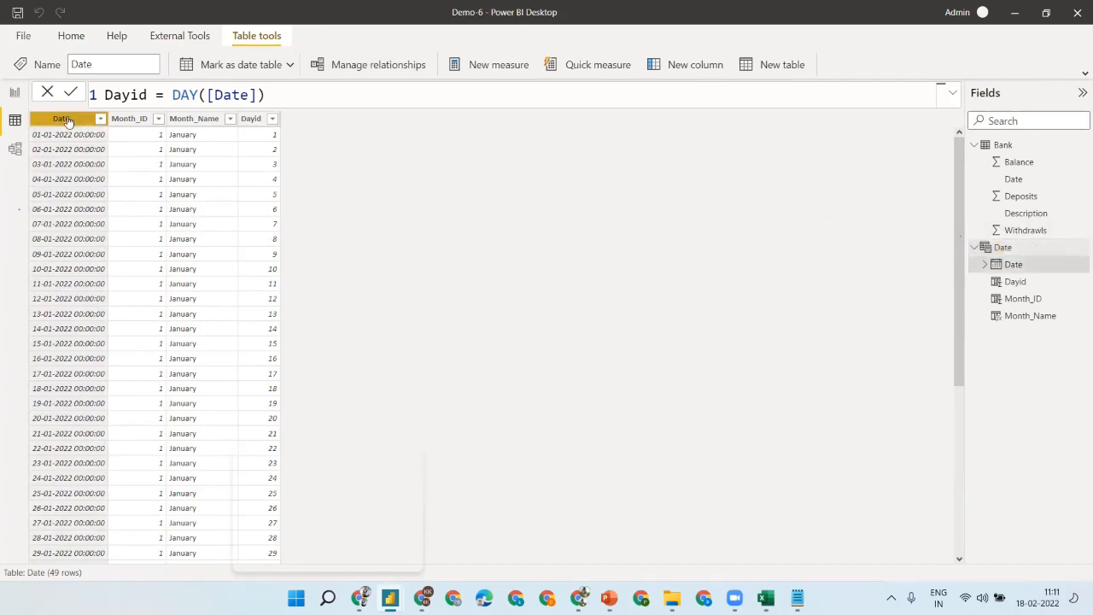
{"action": "left_click", "coordinate": [14, 119]}
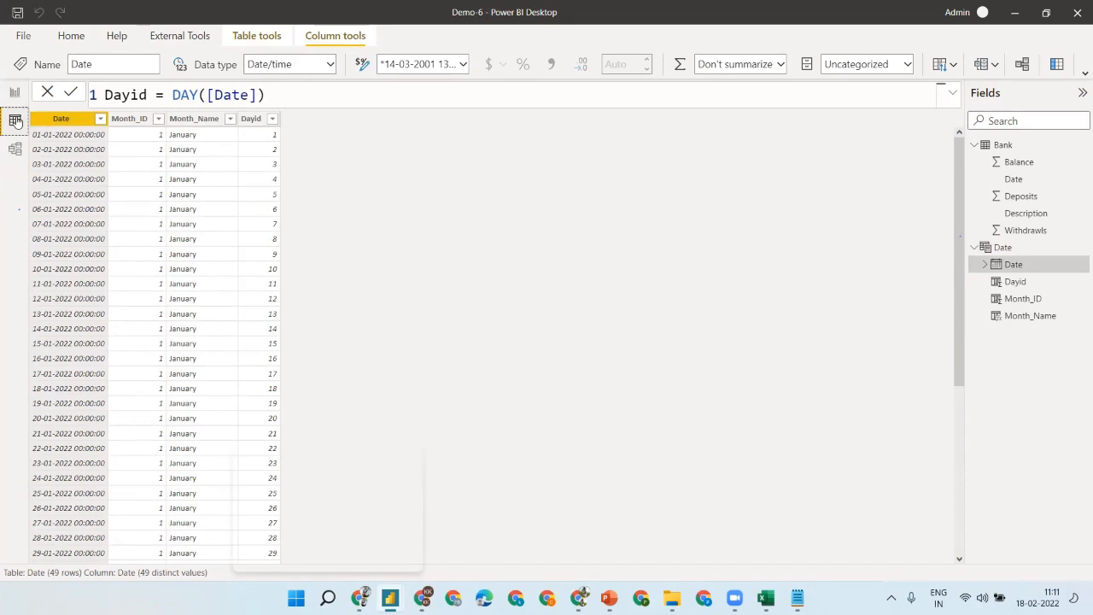
{"action": "left_click", "coordinate": [1018, 247]}
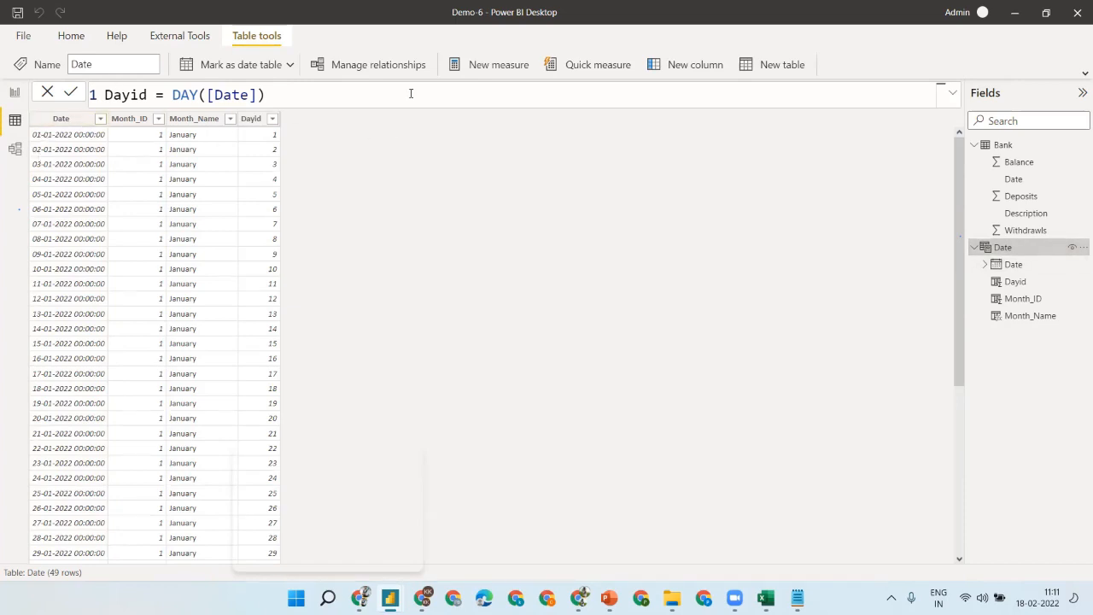
- Minimize Power BI Desktop, toggle the January slicer, and return to Excel's cell A2
{"action": "left_click", "coordinate": [1015, 12]}
{"action": "left_click", "coordinate": [694, 181]}
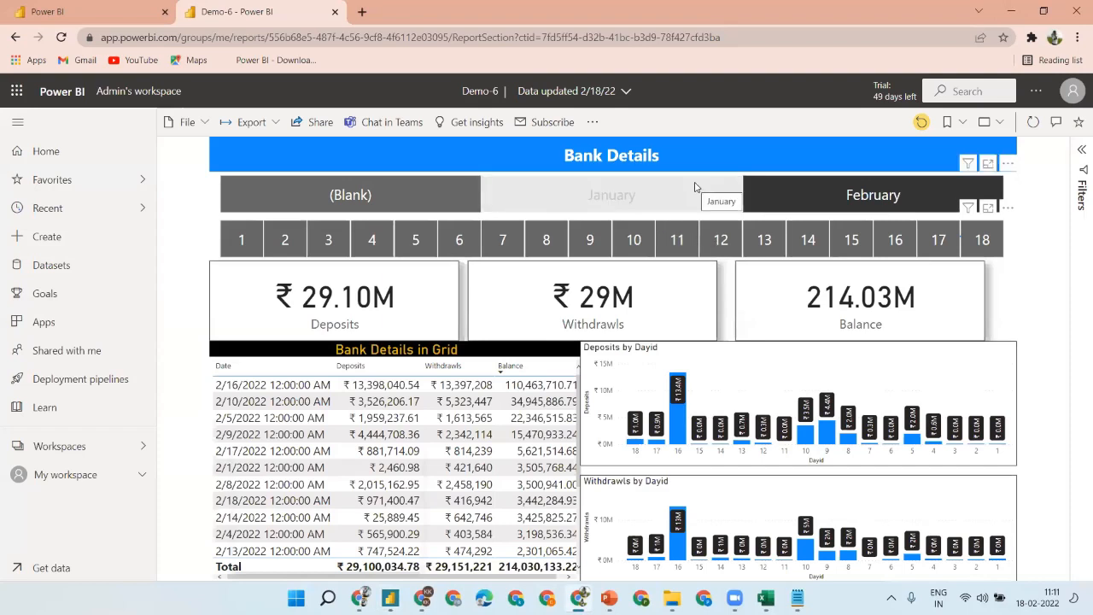
{"action": "left_click", "coordinate": [695, 187]}
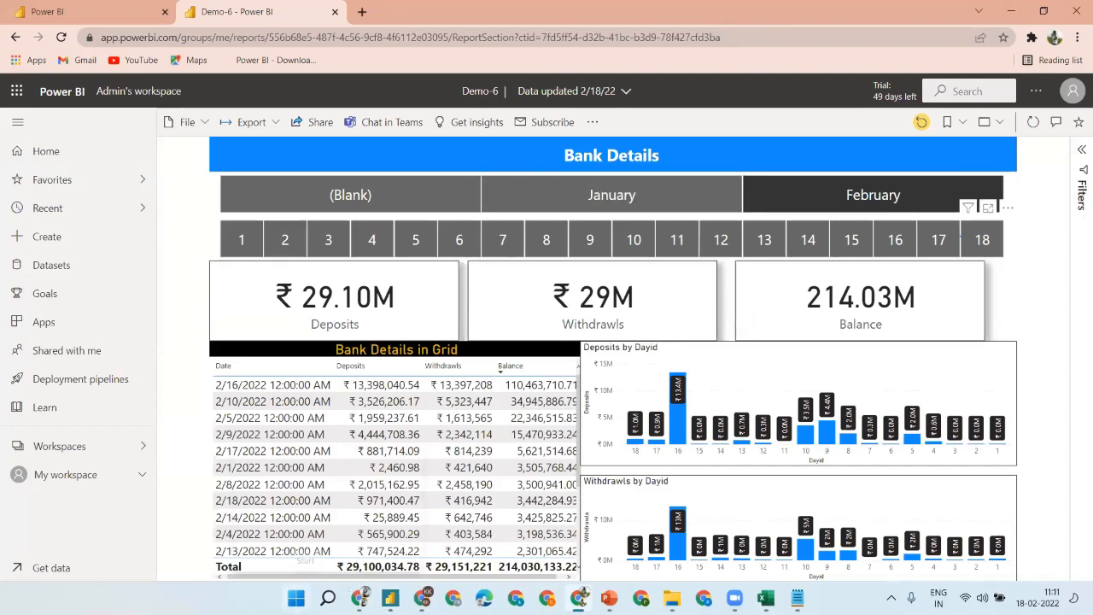
{"action": "left_click", "coordinate": [766, 598]}
{"action": "left_click", "coordinate": [88, 258]}
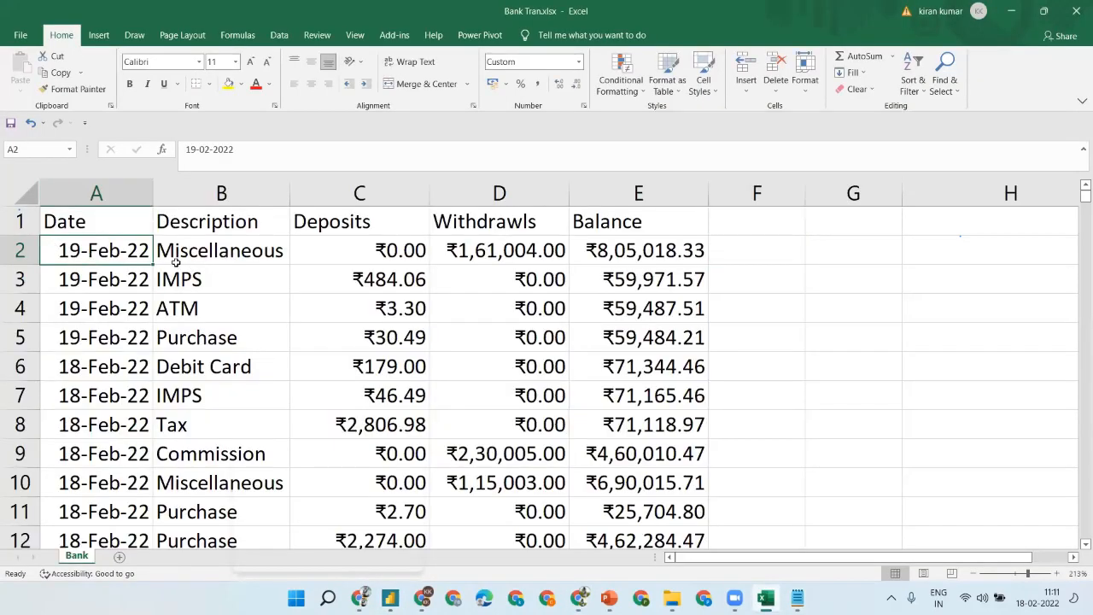
- Change the dates in A2 and A3 from 19-Feb-22 to 17-Feb-22
{"action": "left_click", "coordinate": [196, 149]}
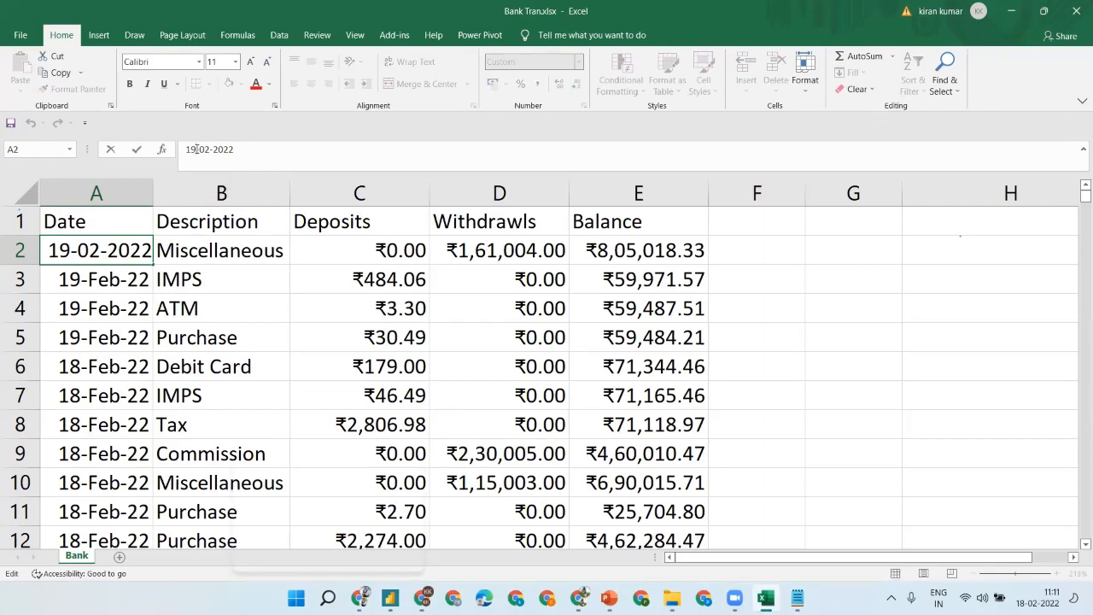
{"action": "key", "text": "BackSpace"}
{"action": "type", "text": "7"}
{"action": "key", "text": "Return"}
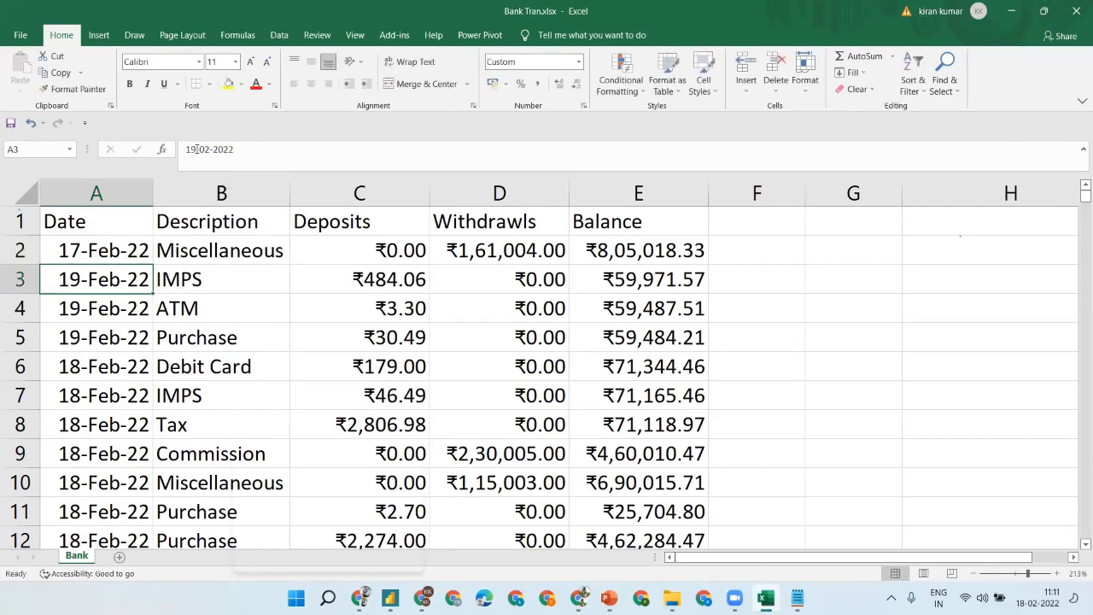
{"action": "left_click", "coordinate": [197, 151]}
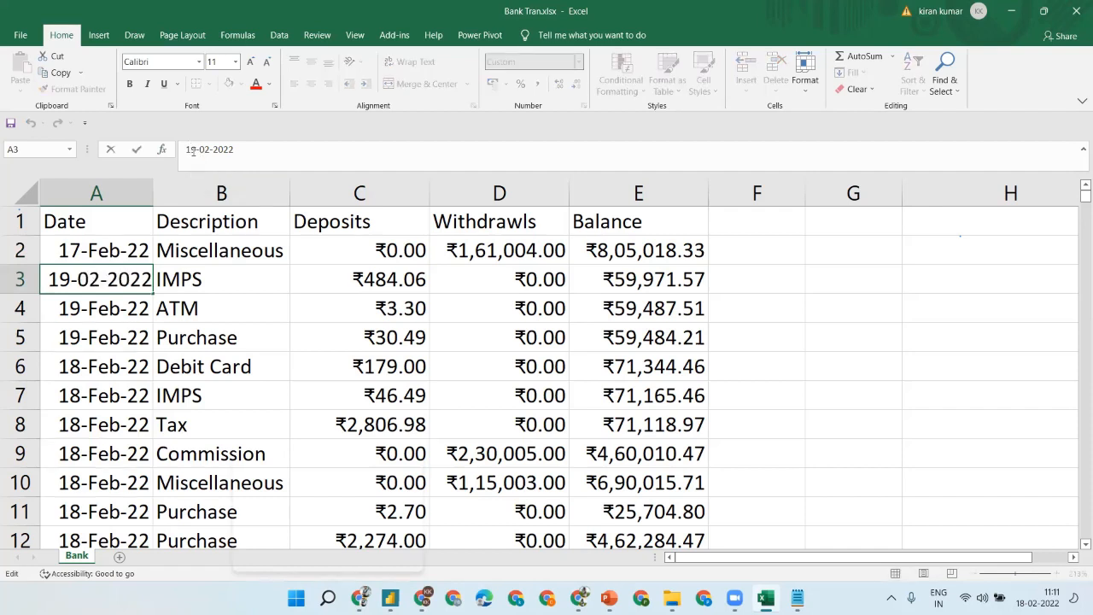
{"action": "key", "text": "BackSpace"}
{"action": "type", "text": "7"}
{"action": "key", "text": "Return"}
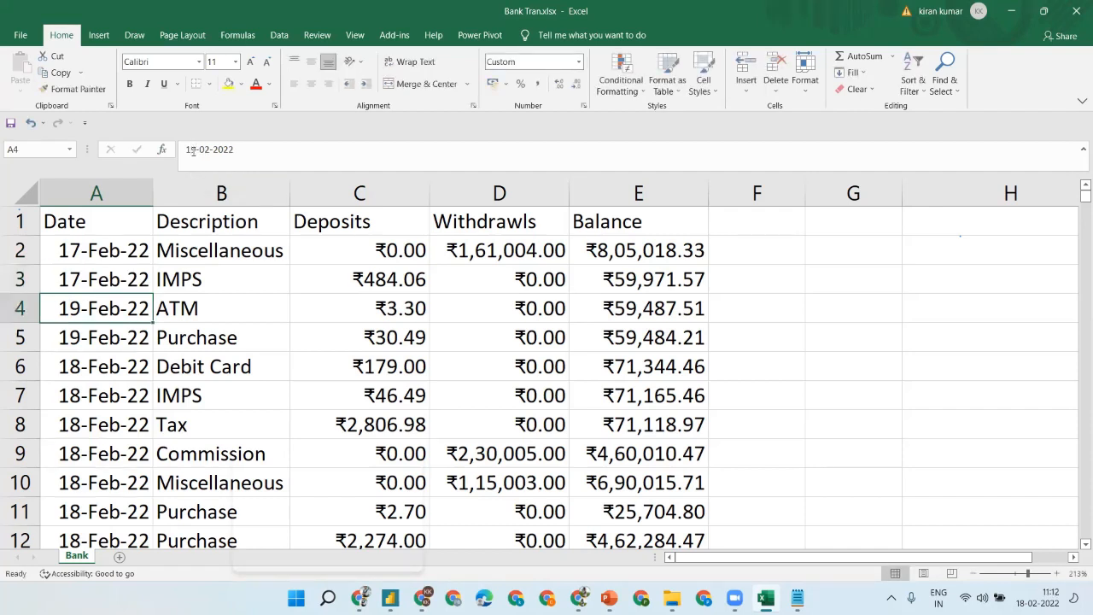
- Change A4 and A5 to 17-Feb-22, then select deposits C2:C5 to check their sum
{"action": "left_click", "coordinate": [194, 150]}
{"action": "key", "text": "BackSpace"}
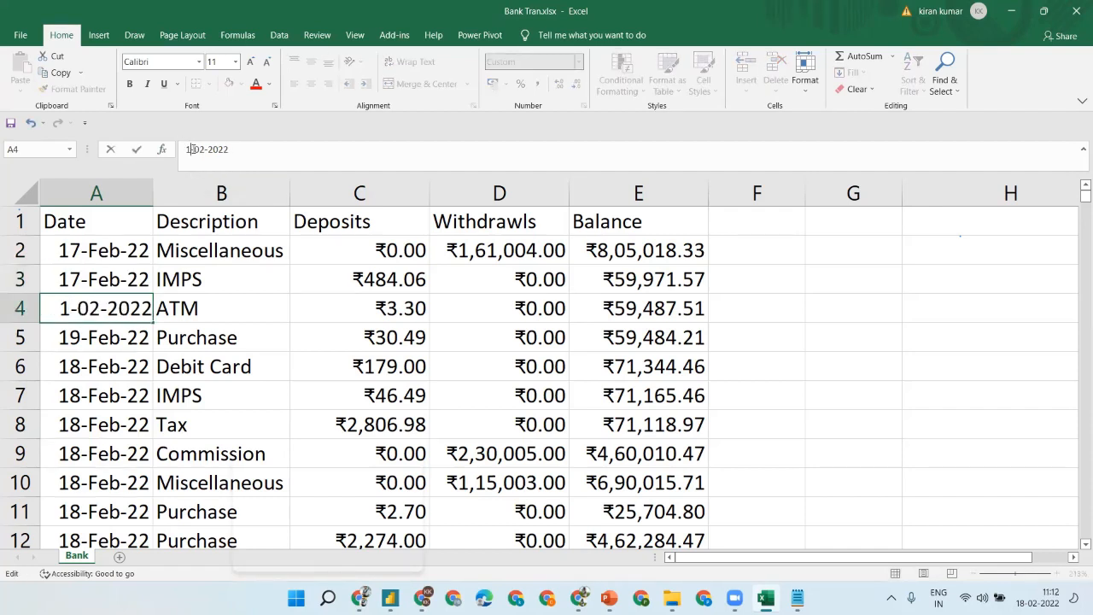
{"action": "type", "text": "7"}
{"action": "key", "text": "Return"}
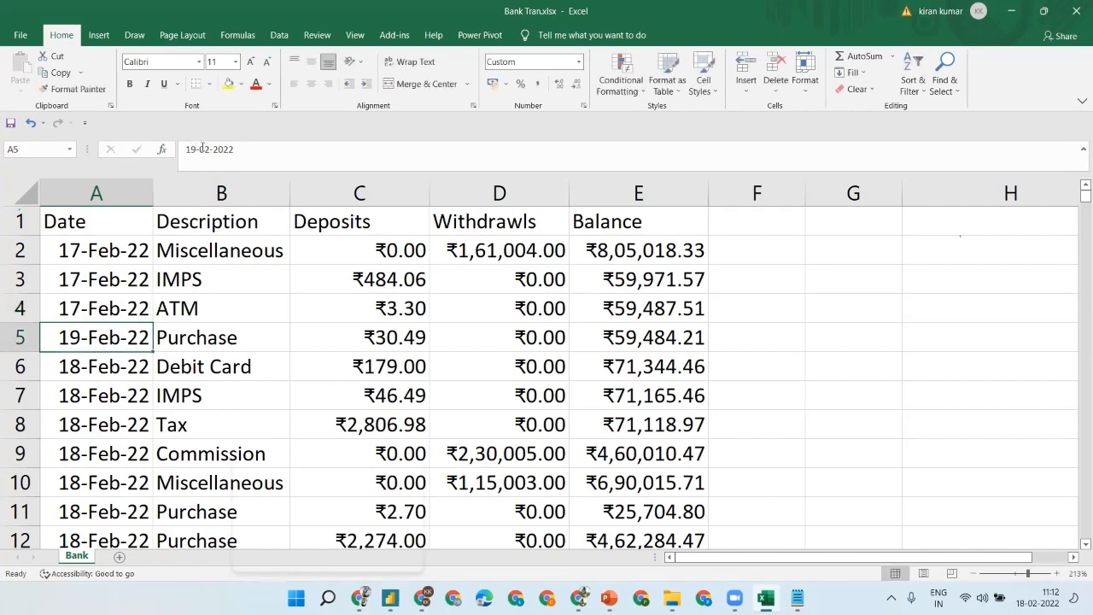
{"action": "left_click", "coordinate": [197, 150]}
{"action": "key", "text": "BackSpace"}
{"action": "type", "text": "7"}
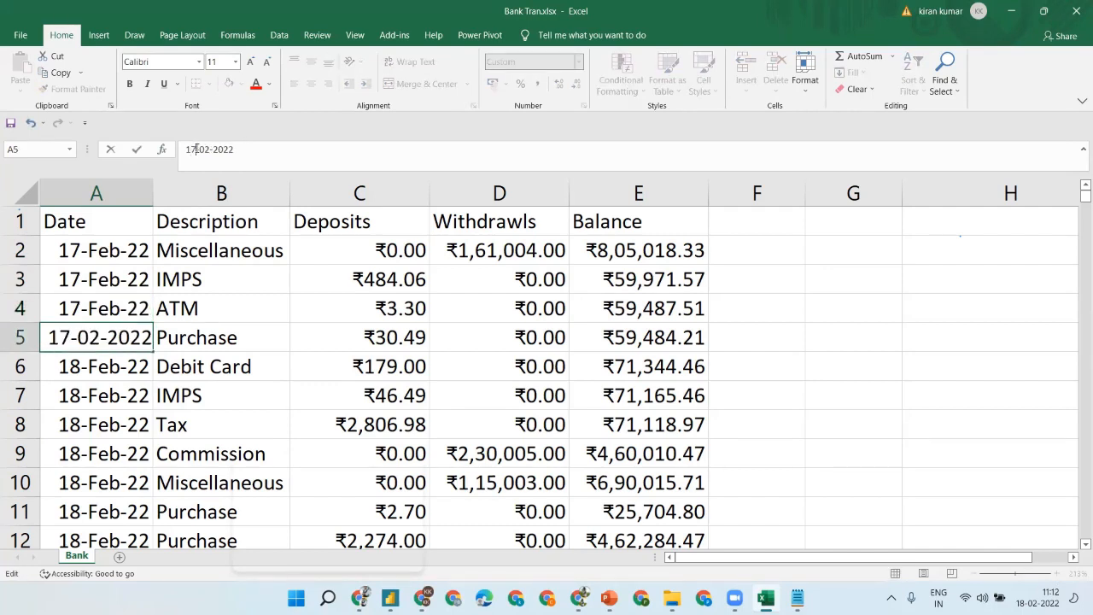
{"action": "key", "text": "Return"}
{"action": "left_click", "coordinate": [369, 263]}
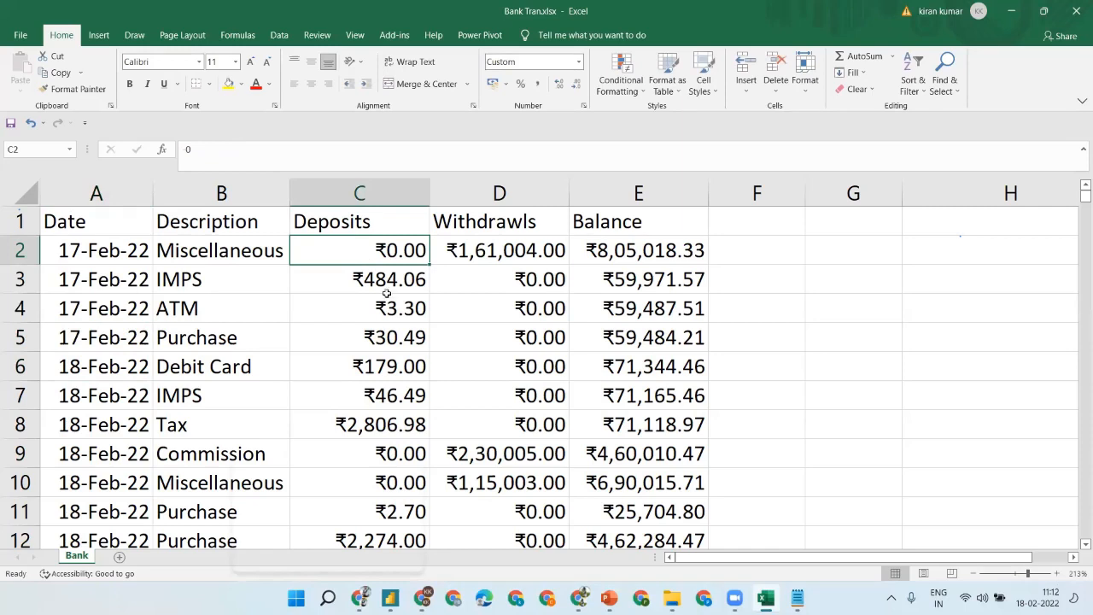
{"action": "left_click", "coordinate": [405, 346], "text": "shift"}
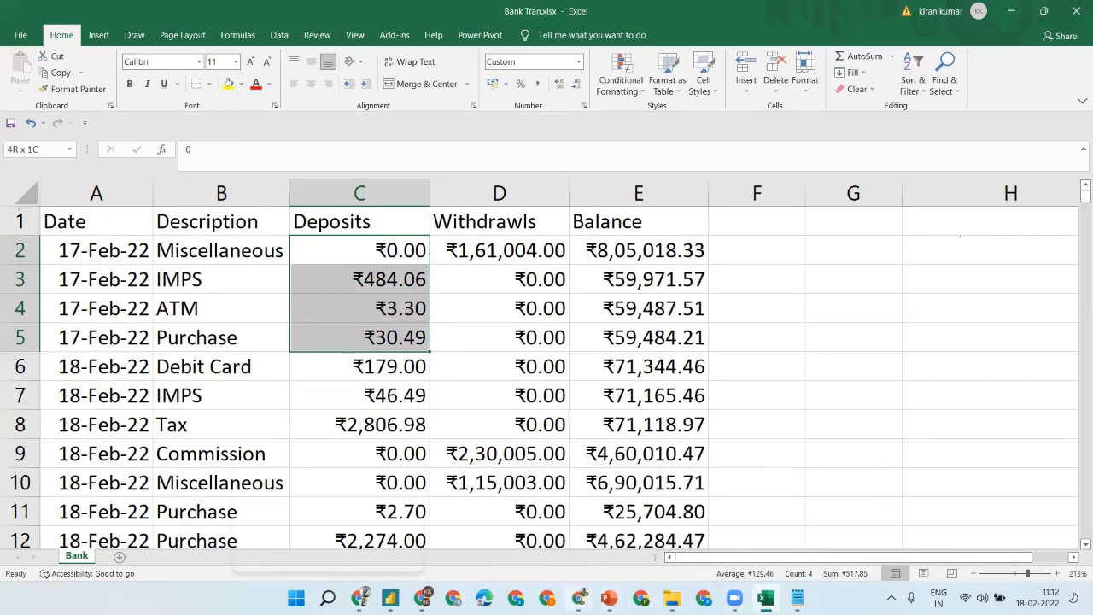
{"action": "left_click", "coordinate": [579, 598]}
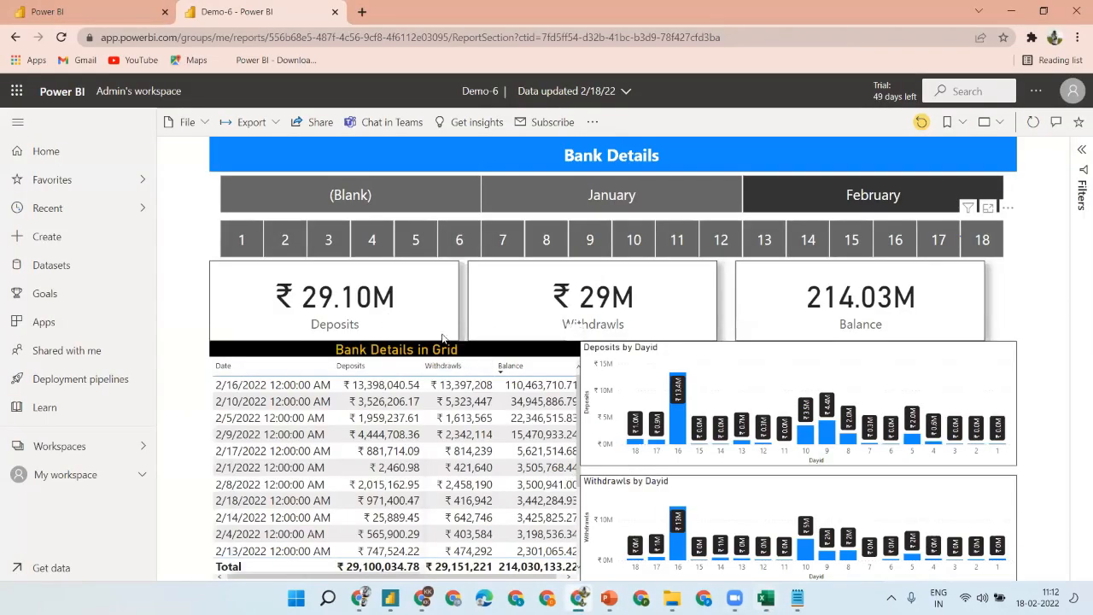
- Filter the Demo-6 report to February 17, then return to Excel and select cell C2
{"action": "left_click", "coordinate": [768, 206]}
{"action": "left_click", "coordinate": [950, 244]}
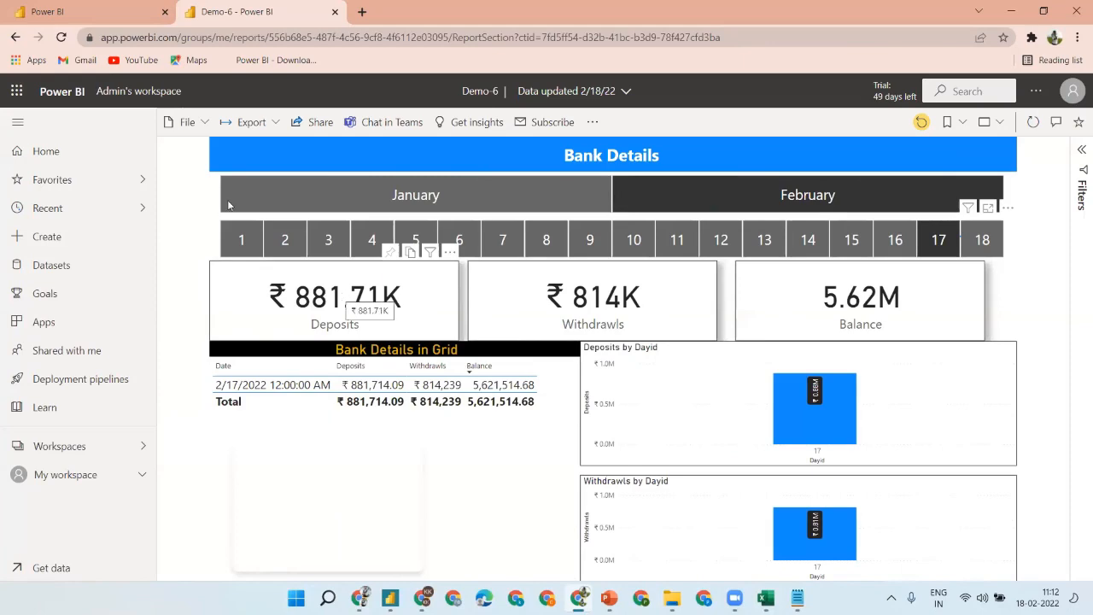
{"action": "left_click", "coordinate": [94, 8]}
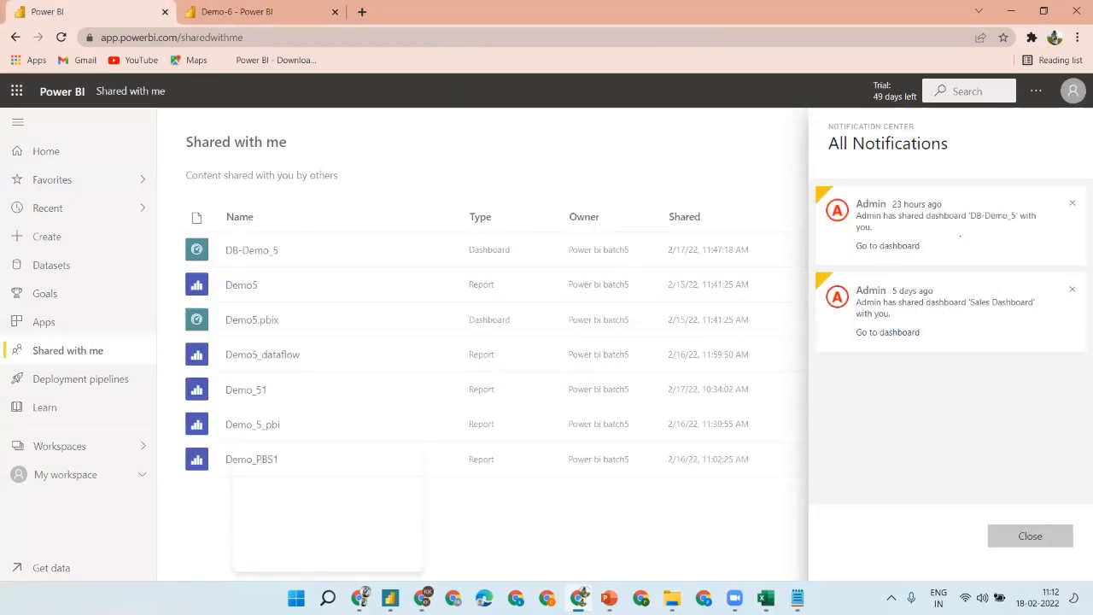
{"action": "key", "text": "alt+Tab"}
{"action": "left_click", "coordinate": [369, 251]}
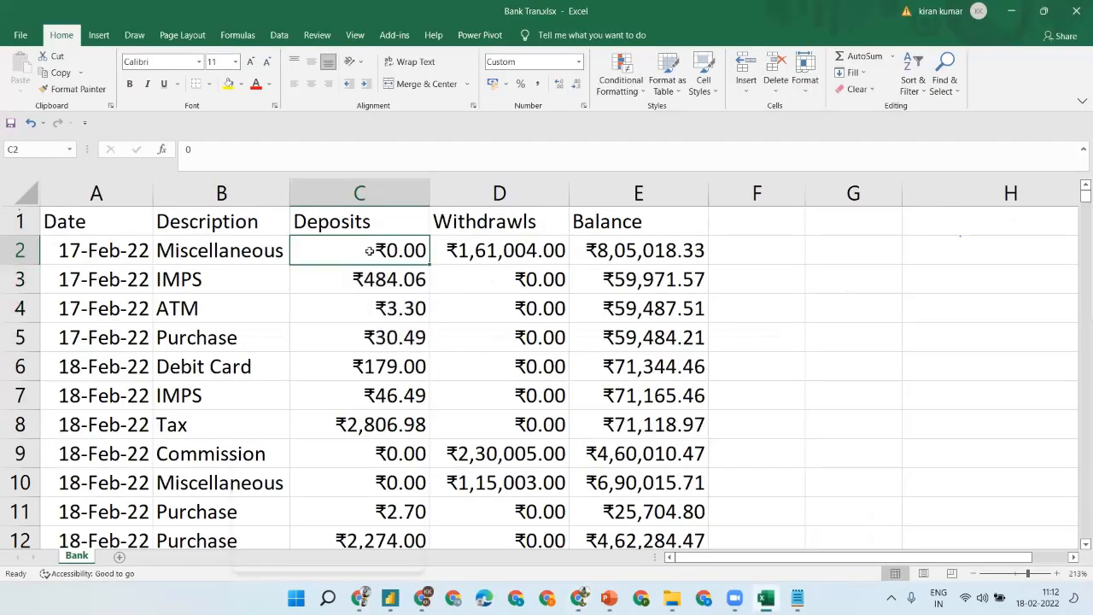
- Replace the ₹0.00 deposit in cell C2 with 10,000
{"action": "double_click", "coordinate": [400, 249]}
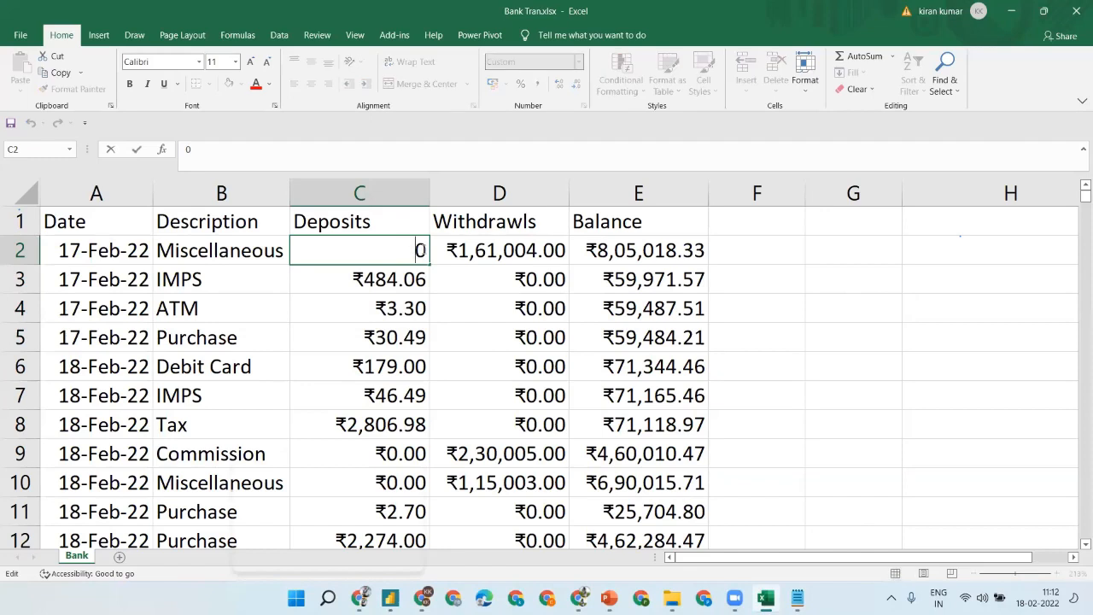
{"action": "key", "text": "BackSpace"}
{"action": "type", "text": "0000"}
{"action": "key", "text": "Return"}
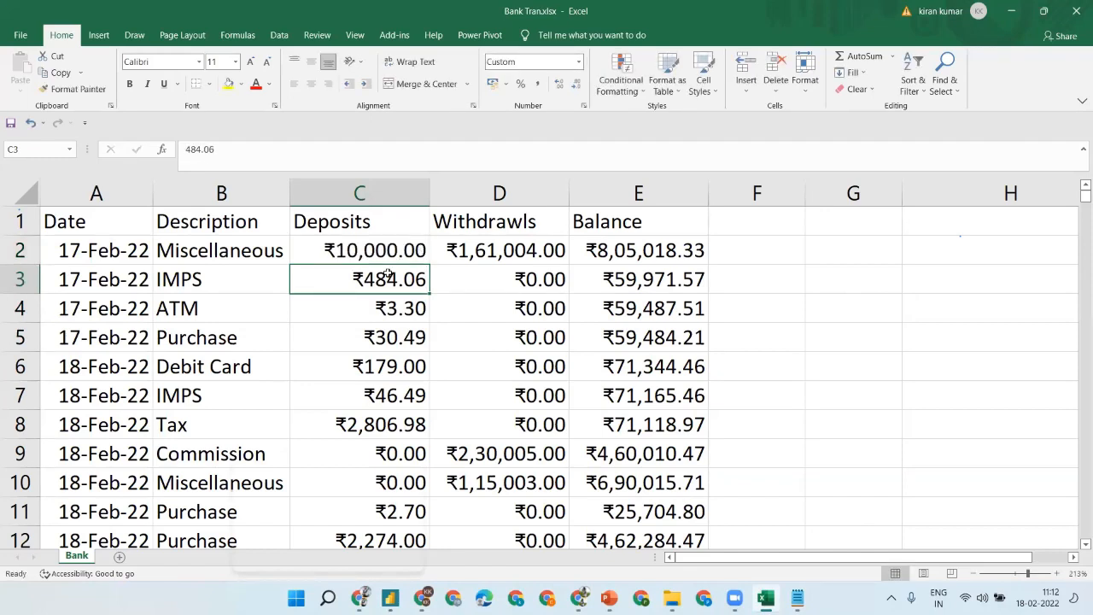
- Select deposits C2:C5 to check their sum, then return to the Power BI workspace
{"action": "left_click", "coordinate": [351, 248]}
{"action": "left_click", "coordinate": [382, 331], "text": "ctrl"}
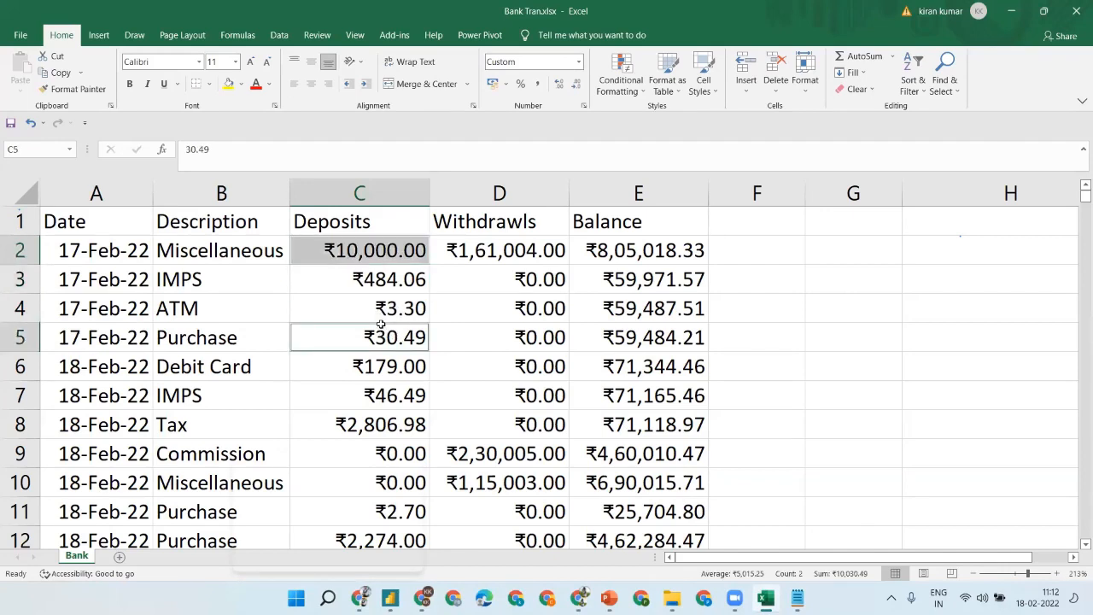
{"action": "left_click", "coordinate": [366, 253]}
{"action": "left_click", "coordinate": [383, 340], "text": "ctrl"}
{"action": "key", "text": "Up"}
{"action": "key", "text": "Up"}
{"action": "key", "text": "Up"}
{"action": "key", "text": "shift+Down"}
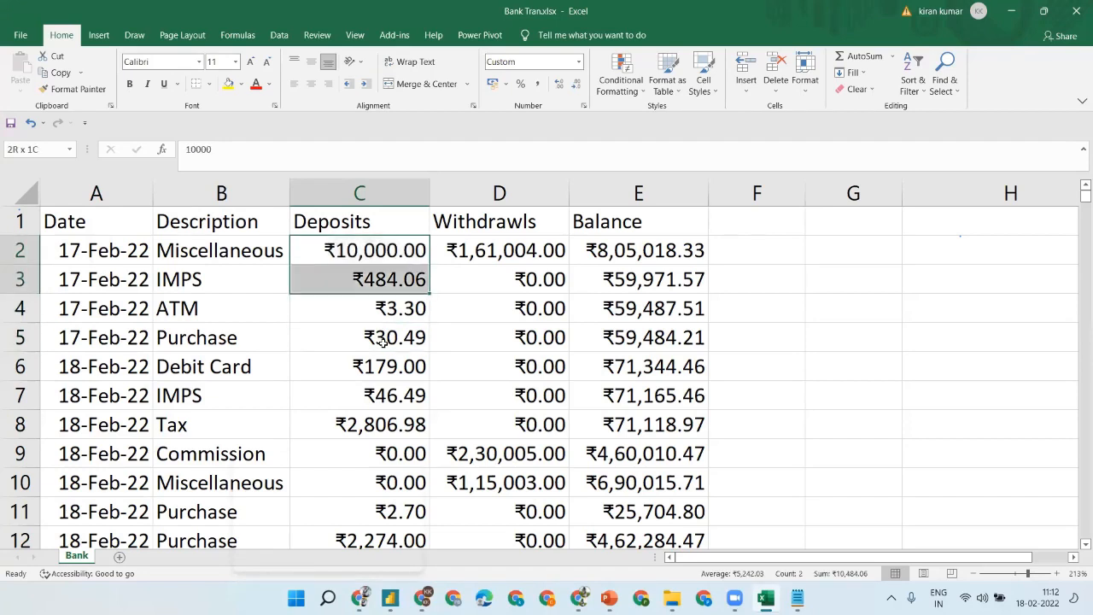
{"action": "key", "text": "shift+Down"}
{"action": "key", "text": "shift+Down"}
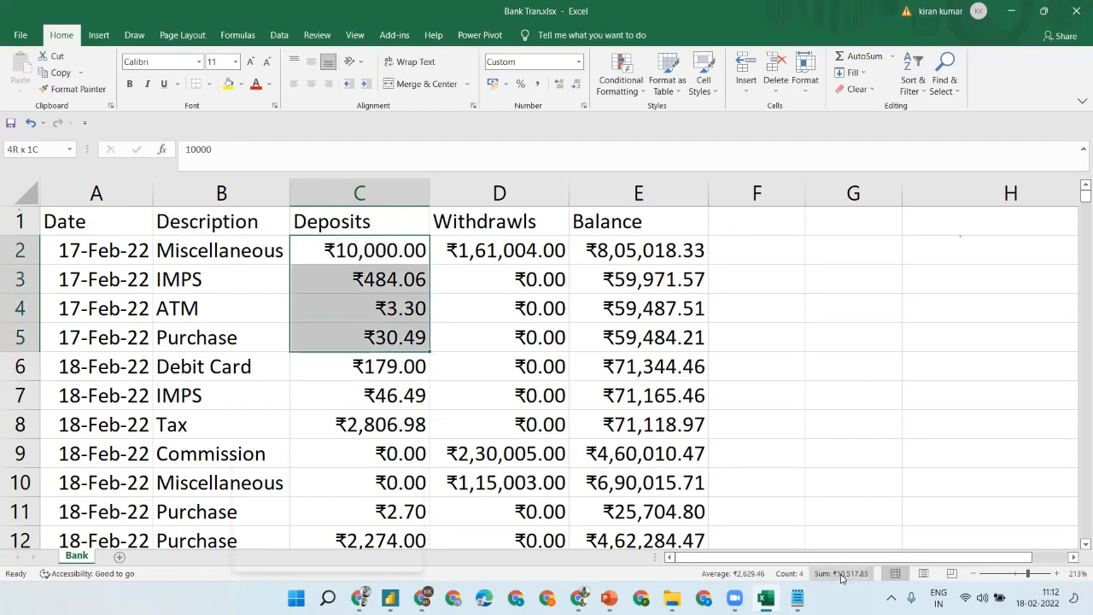
{"action": "left_click", "coordinate": [301, 278]}
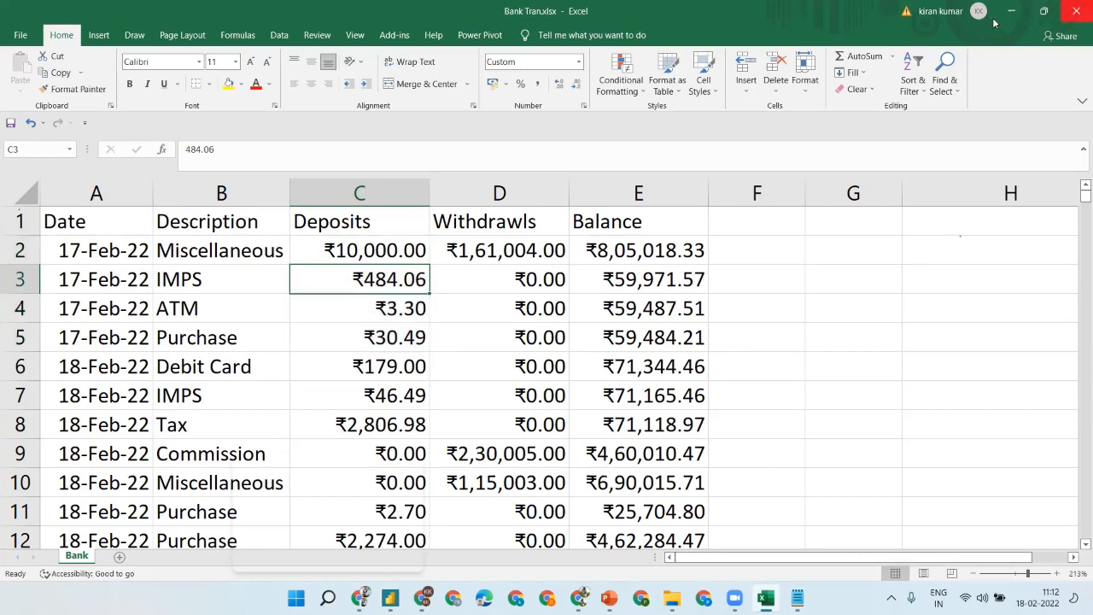
{"action": "left_click", "coordinate": [351, 521]}
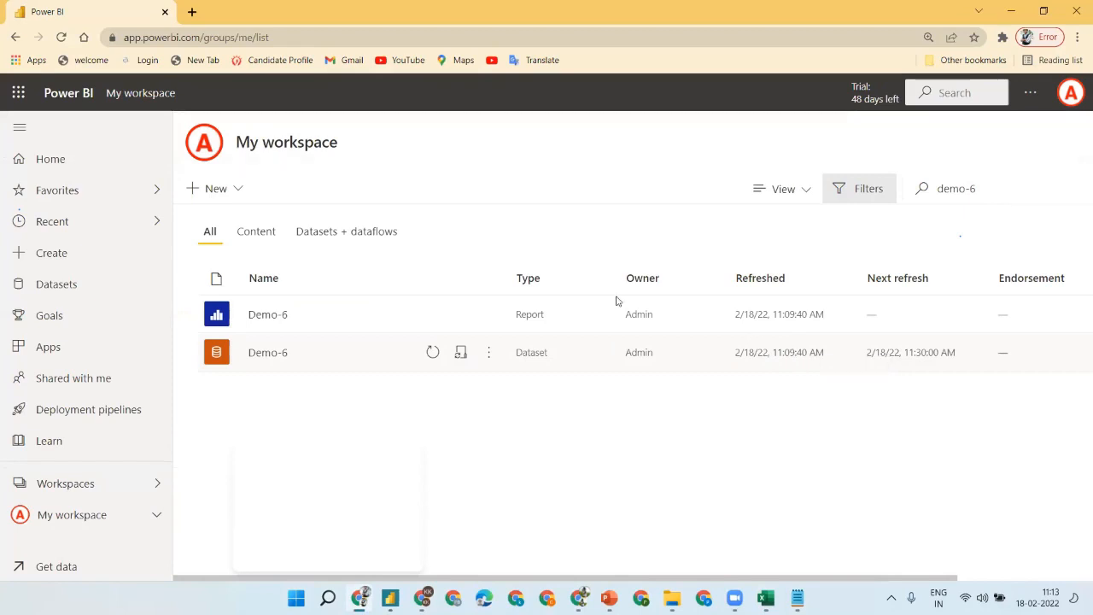
- Refresh the Demo-6 dataset and reload the report, which shows ₹892.23K deposits, ₹975K withdrawals, 6.61M balance
{"action": "left_click", "coordinate": [431, 353]}
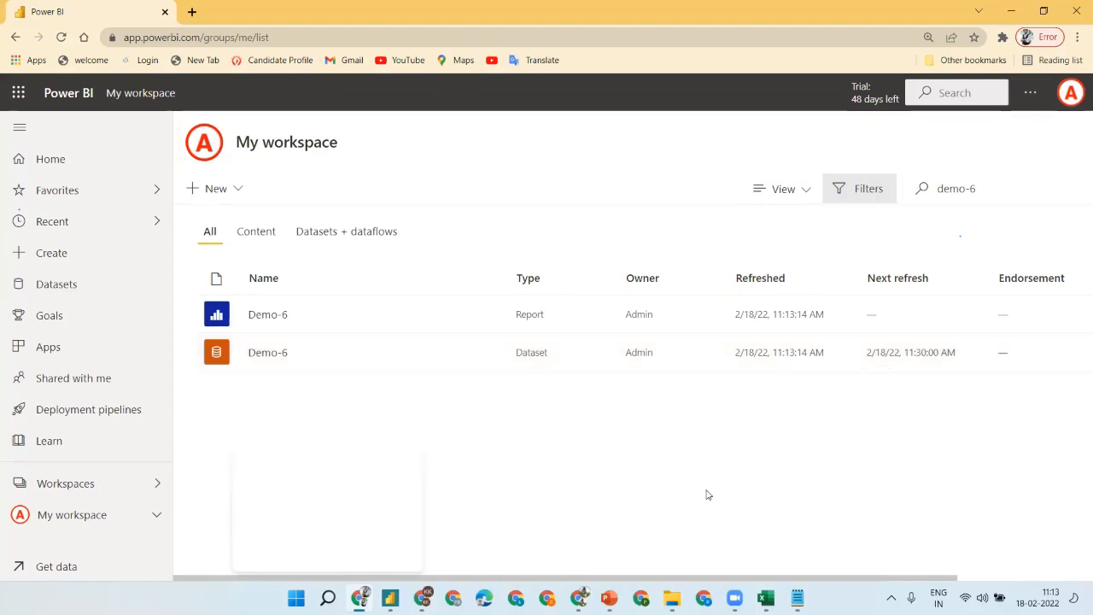
{"action": "left_click", "coordinate": [579, 598]}
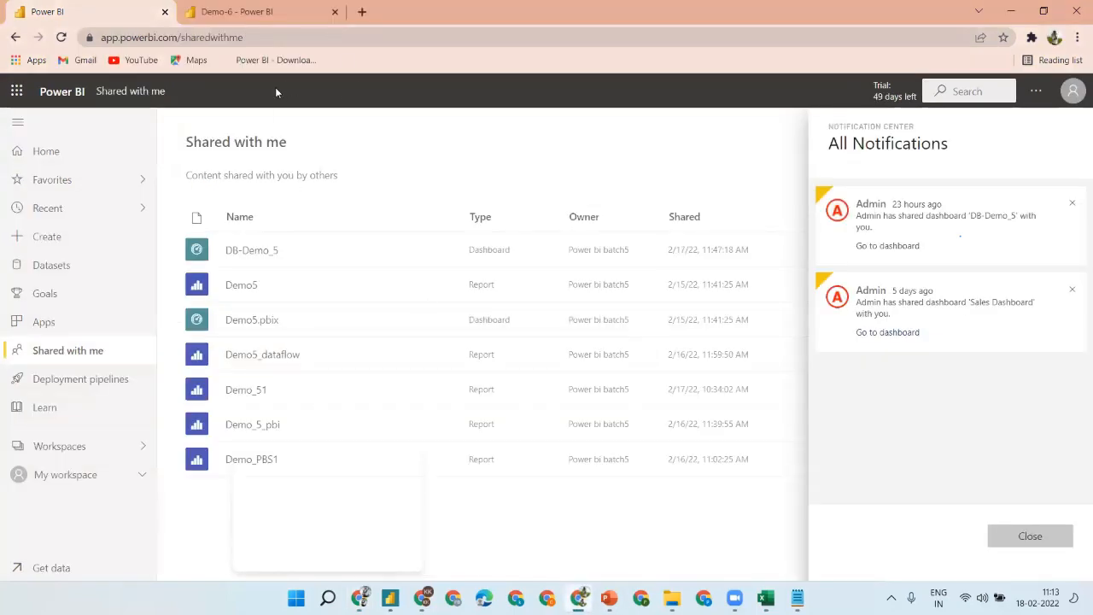
{"action": "left_click", "coordinate": [256, 12]}
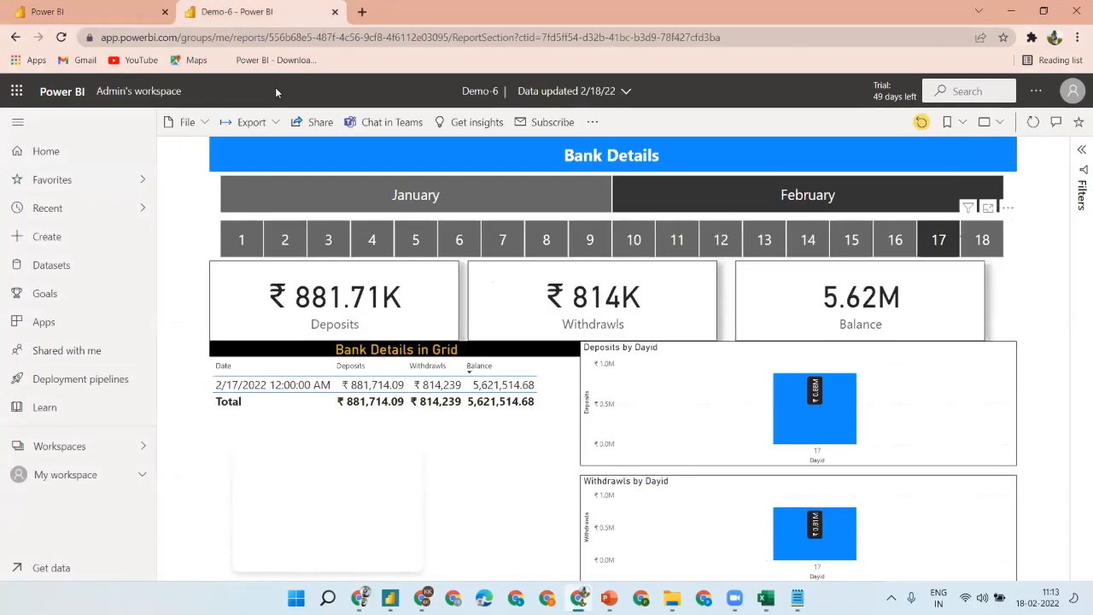
{"action": "left_click", "coordinate": [1073, 91]}
{"action": "left_click", "coordinate": [398, 38]}
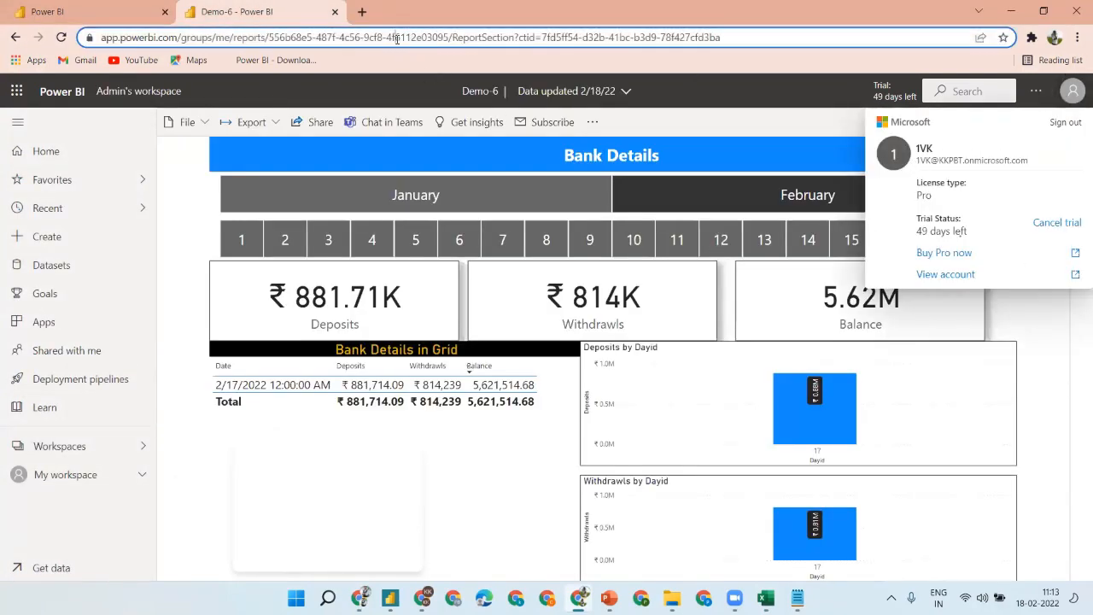
{"action": "key", "text": "Return"}
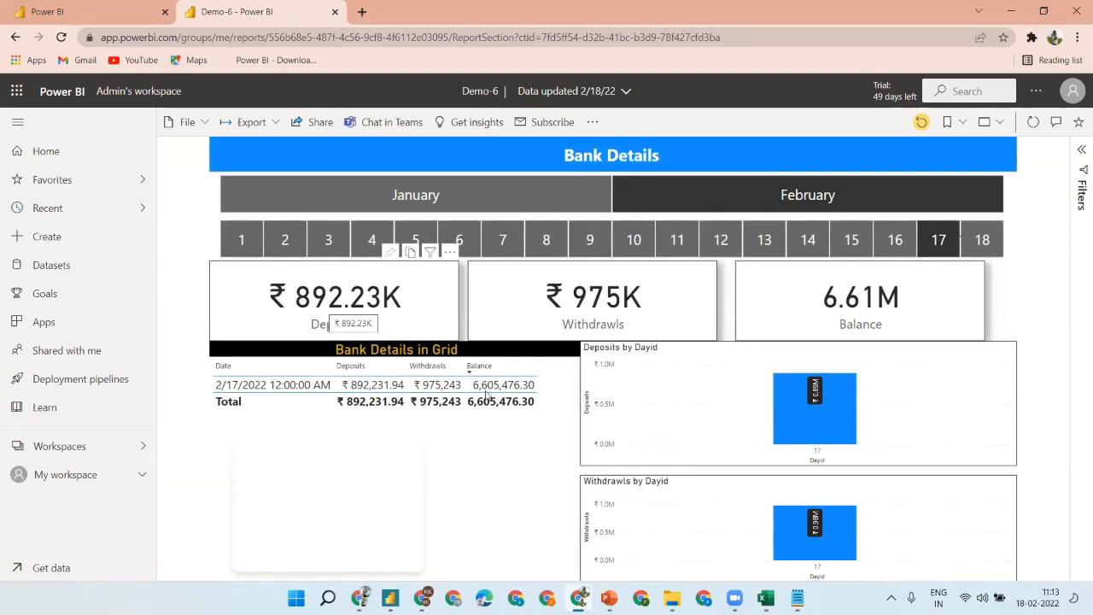
- In Notepad, add a new note line reading 'Smamaple -->excel-'
{"action": "mouse_move", "coordinate": [735, 597]}
{"action": "left_click", "coordinate": [797, 598]}
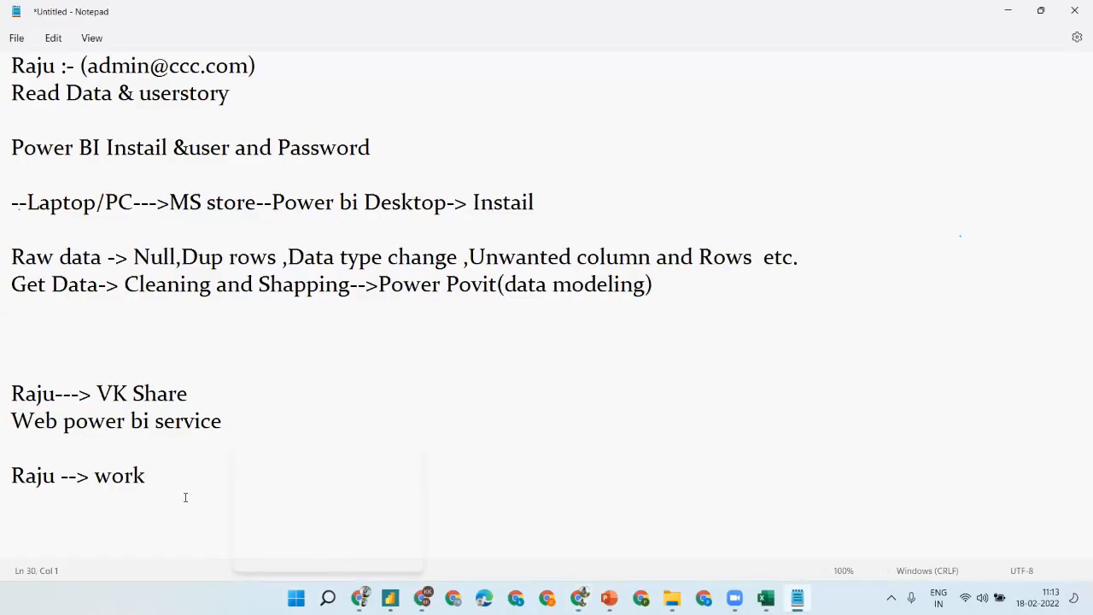
{"action": "key", "text": "Return"}
{"action": "type", "text": "Sm"}
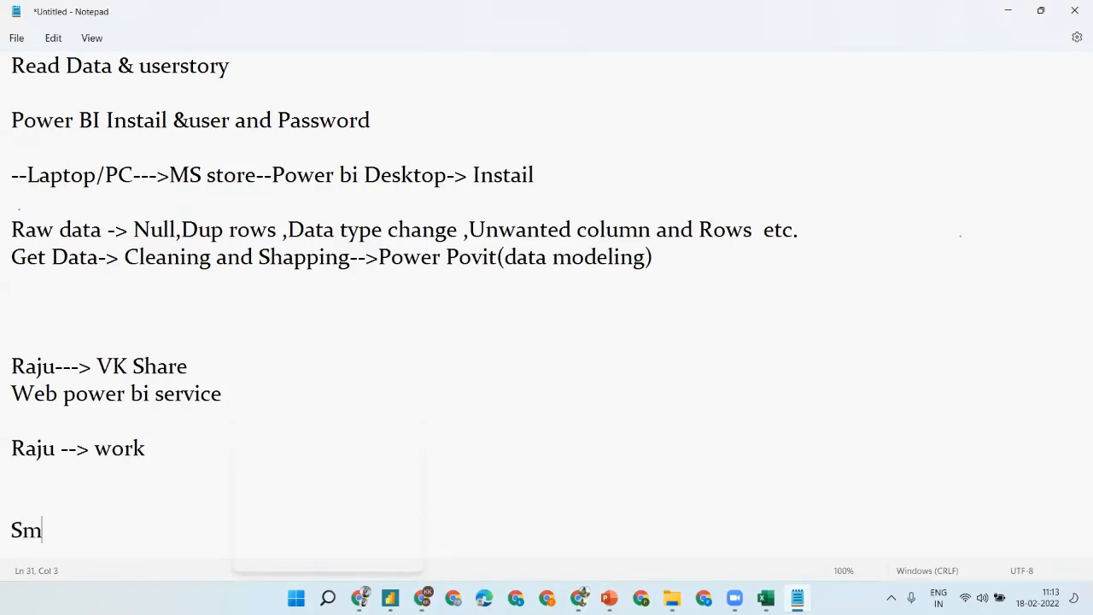
{"action": "type", "text": "al"}
{"action": "key", "text": "BackSpace"}
{"action": "key", "text": "BackSpace"}
{"action": "key", "text": "BackSpace"}
{"action": "type", "text": "maple -->exc"}
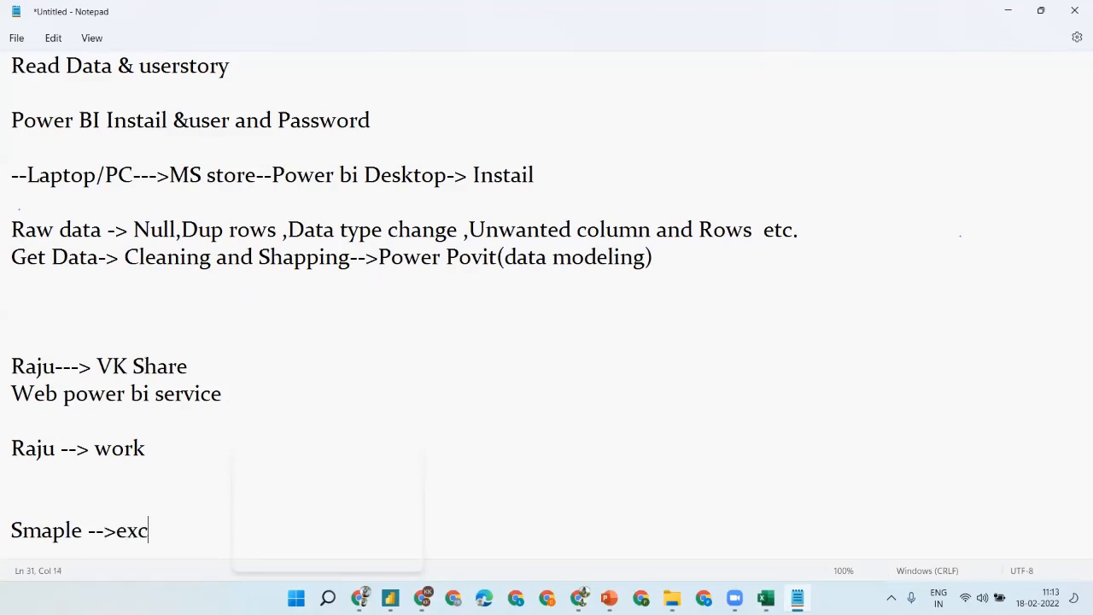
{"action": "type", "text": "el-"}
- Add the workflow line 'Web--> Sql server--> power bi-> power service -->'
{"action": "key", "text": "Return"}
{"action": "key", "text": "Return"}
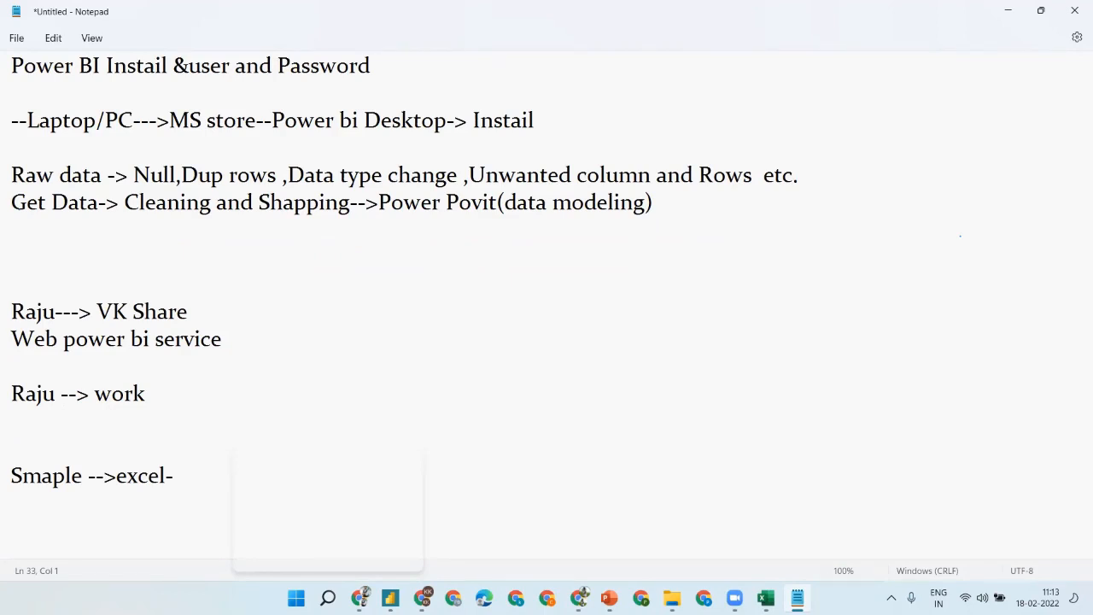
{"action": "type", "text": "Web--> Sq"}
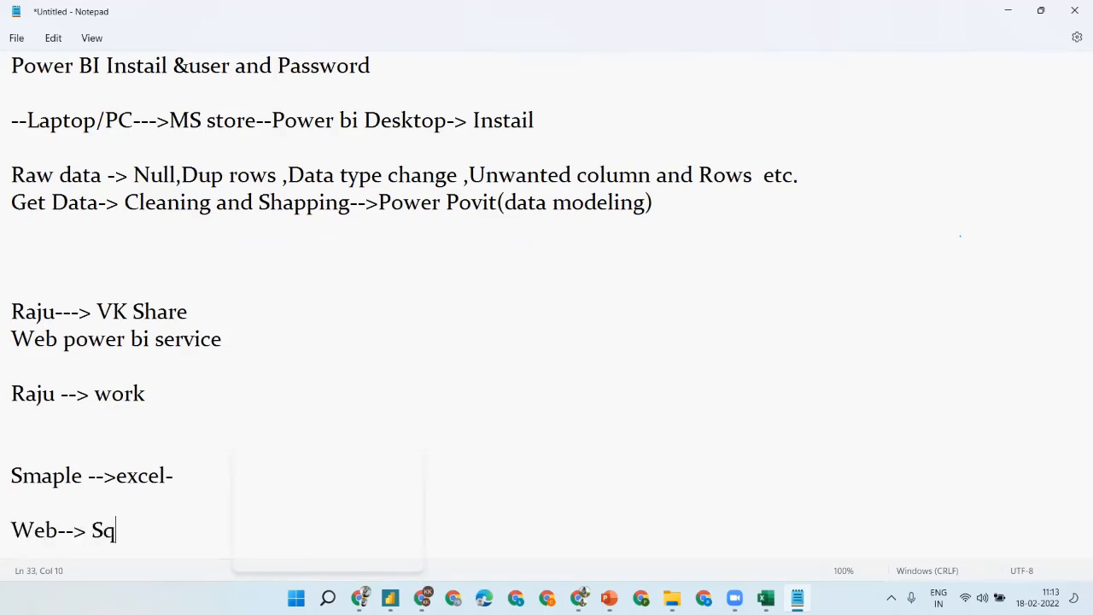
{"action": "type", "text": "l server"}
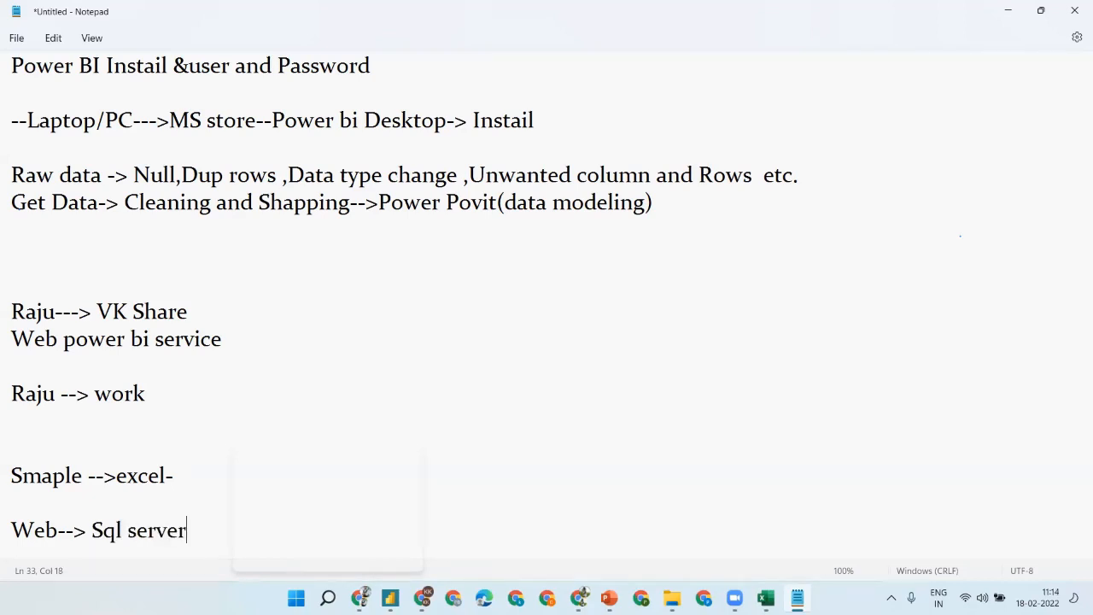
{"action": "type", "text": "--> power bi-"}
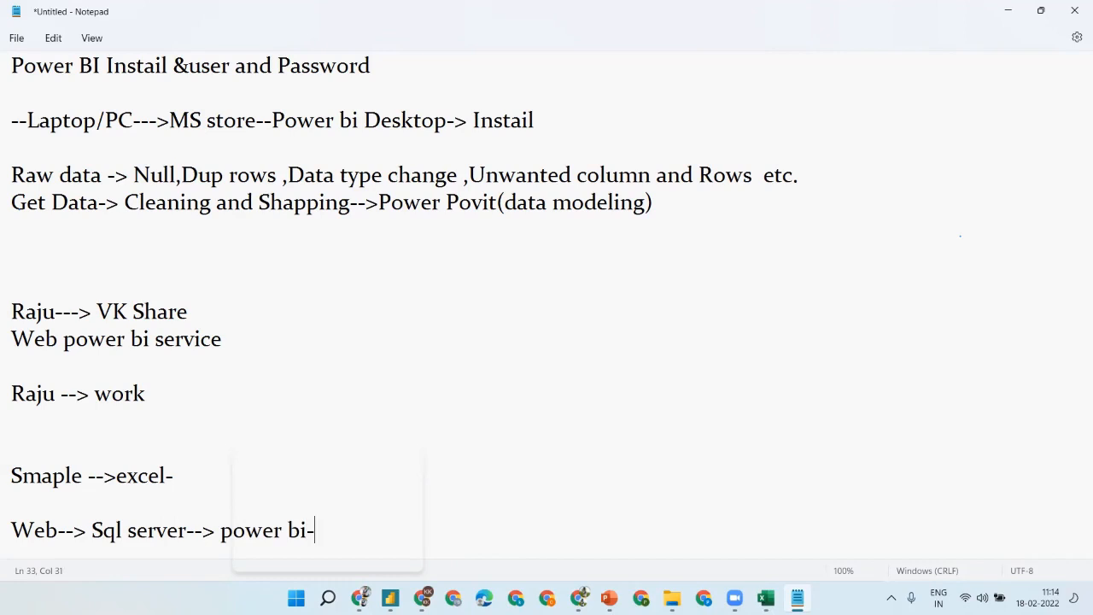
{"action": "type", "text": "> power servi"}
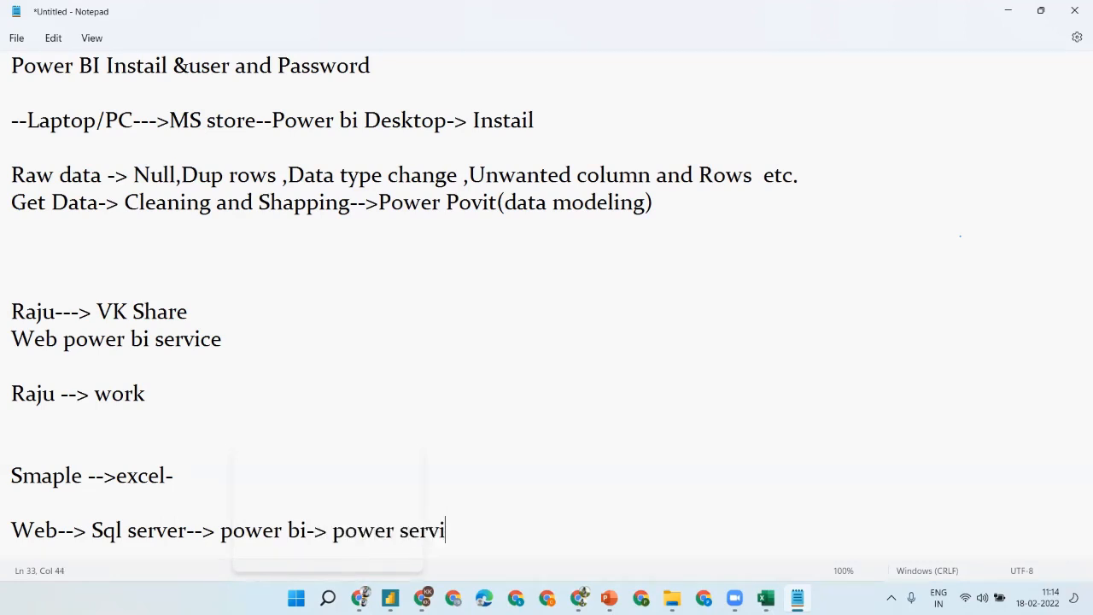
{"action": "type", "text": "ce --?"}
{"action": "key", "text": "BackSpace"}
{"action": "type", "text": ">"}
- Add an 'SSIS(ETL)' line below the workflow line
{"action": "key", "text": "Return"}
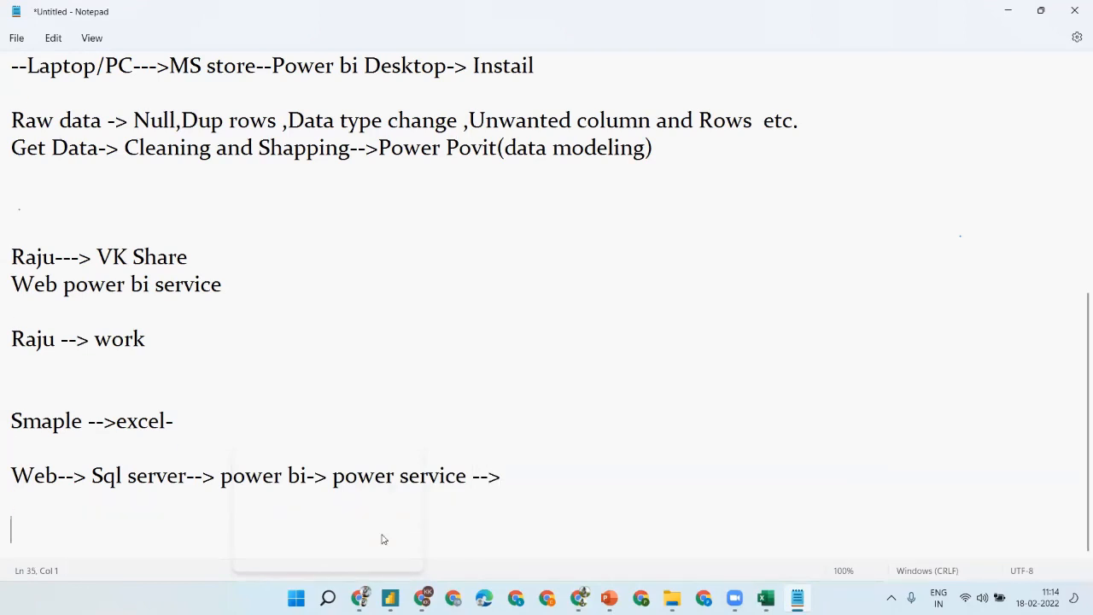
{"action": "type", "text": "SSI"}
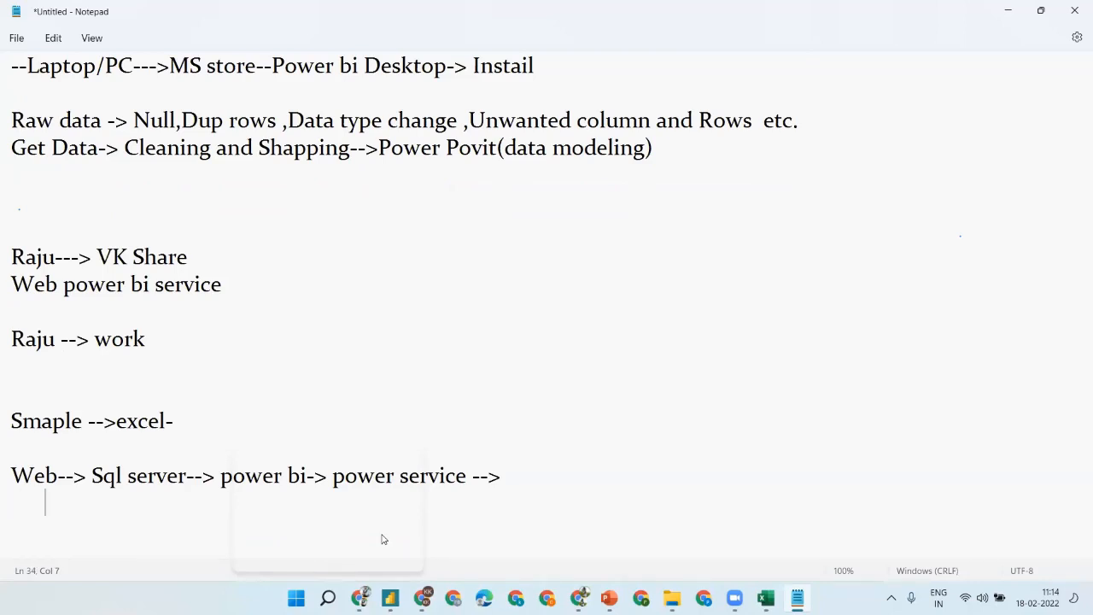
{"action": "type", "text": "S(ETL("}
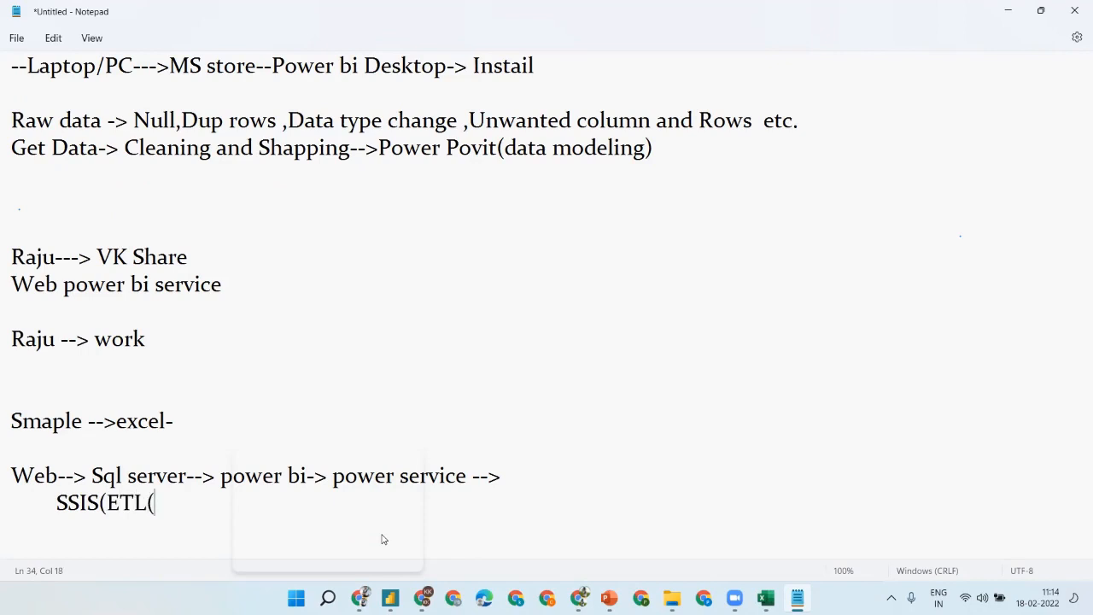
{"action": "key", "text": "BackSpace"}
{"action": "type", "text": ")"}
- Highlight the words SSIS, Web and server in the notes while explaining them
{"action": "double_click", "coordinate": [76, 510]}
{"action": "double_click", "coordinate": [34, 475]}
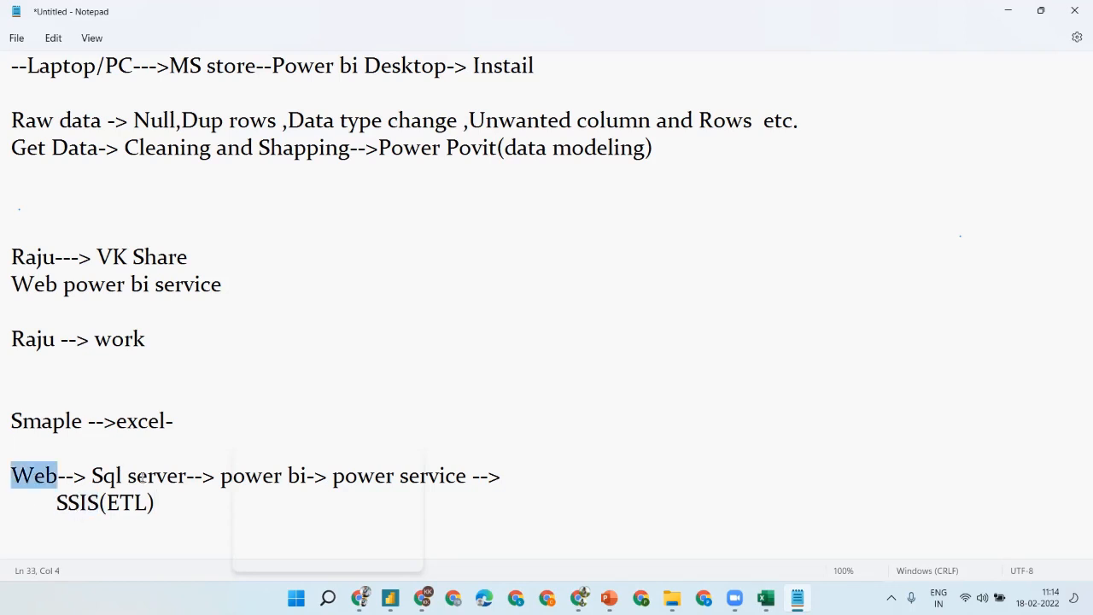
{"action": "double_click", "coordinate": [147, 475]}
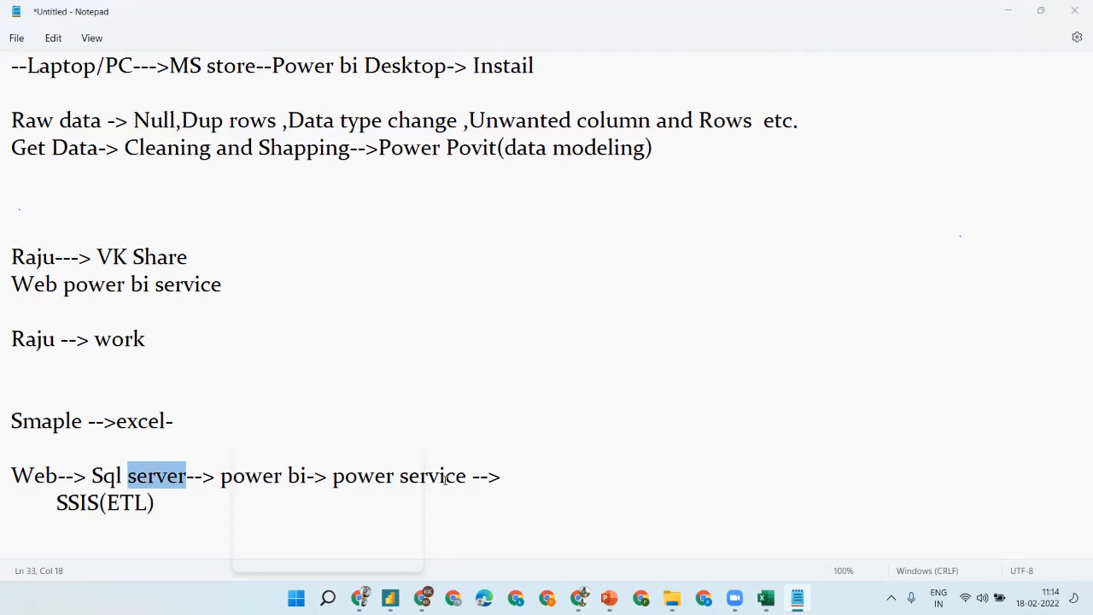
- Add a '---' divider line below the SSIS(ETL) note
{"action": "left_click", "coordinate": [642, 475]}
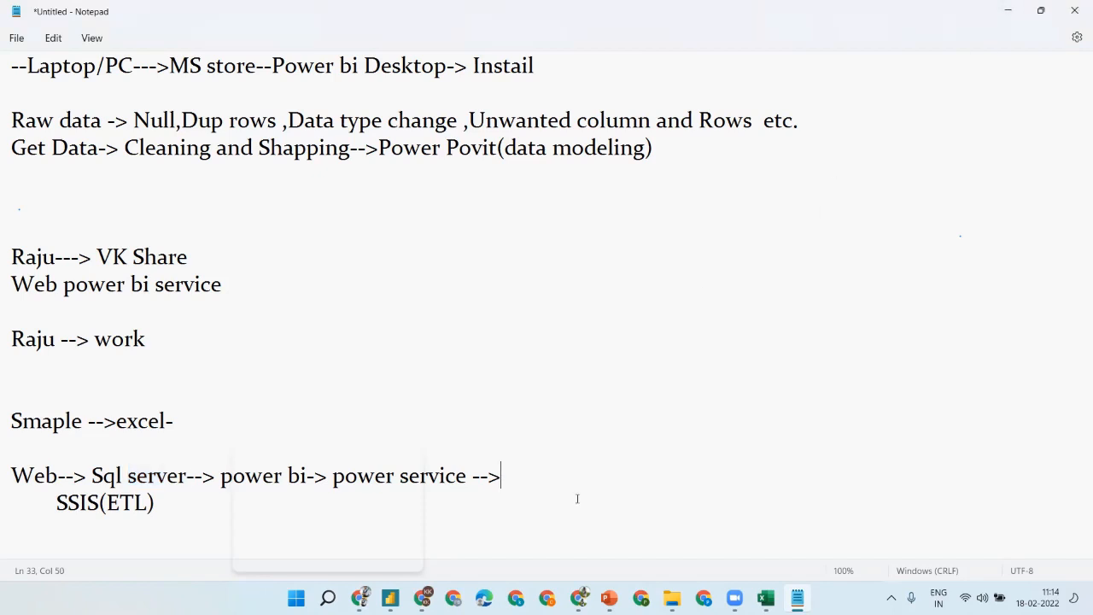
{"action": "key", "text": "Down"}
{"action": "key", "text": "Down"}
{"action": "key", "text": "Down"}
{"action": "key", "text": "Down"}
{"action": "type", "text": "---"}
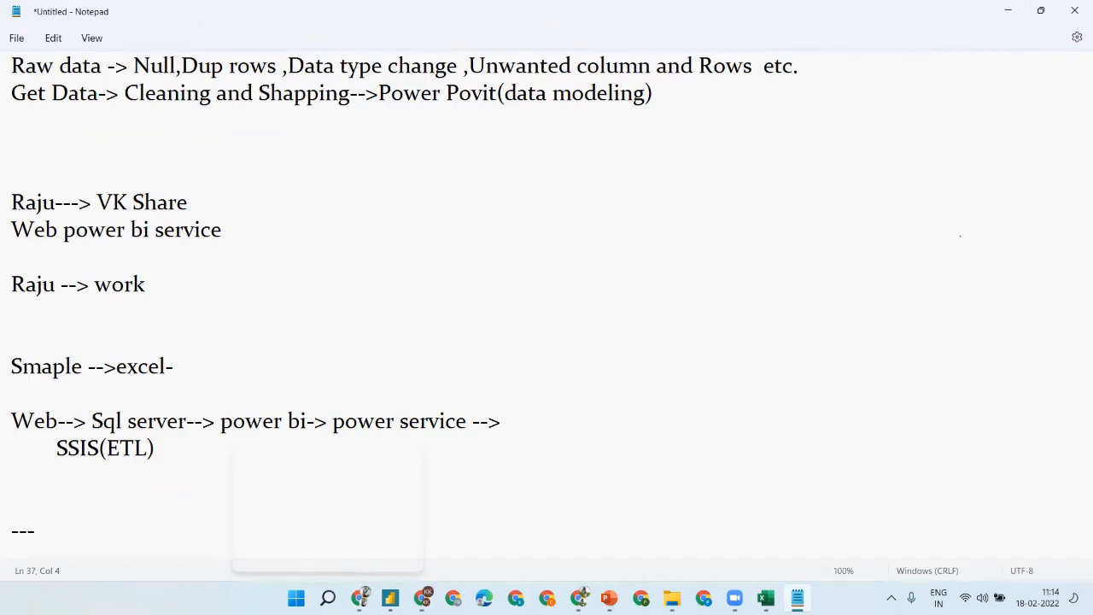
{"action": "left_click", "coordinate": [695, 28]}
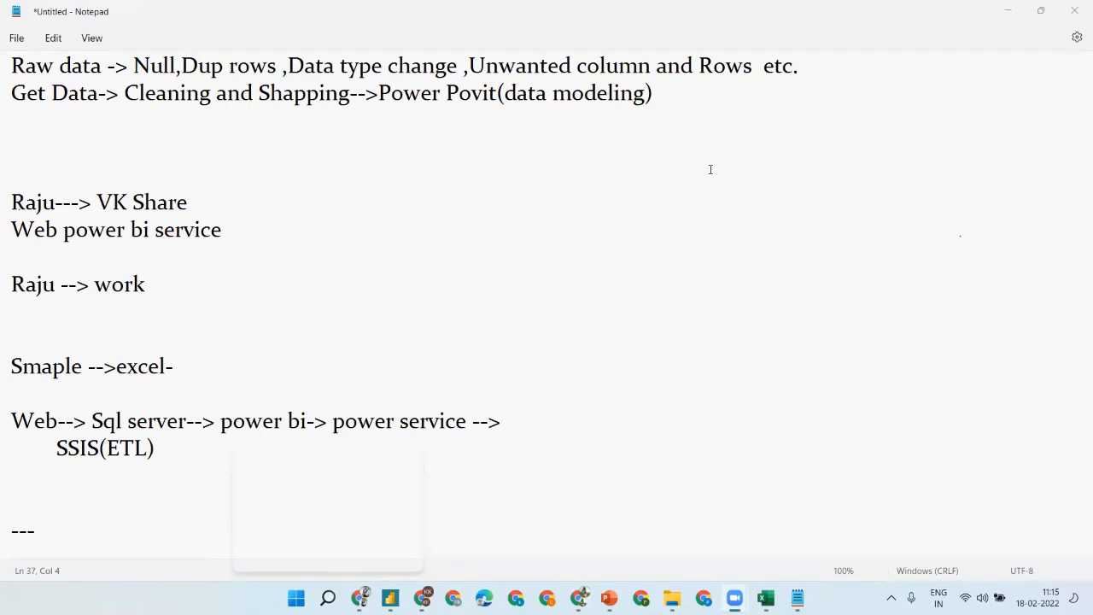
- List the roles 'Power bi Deve', 'Data ana' and 'Dw Deve' on separate lines
{"action": "left_click", "coordinate": [50, 484]}
{"action": "type", "text": "Power"}
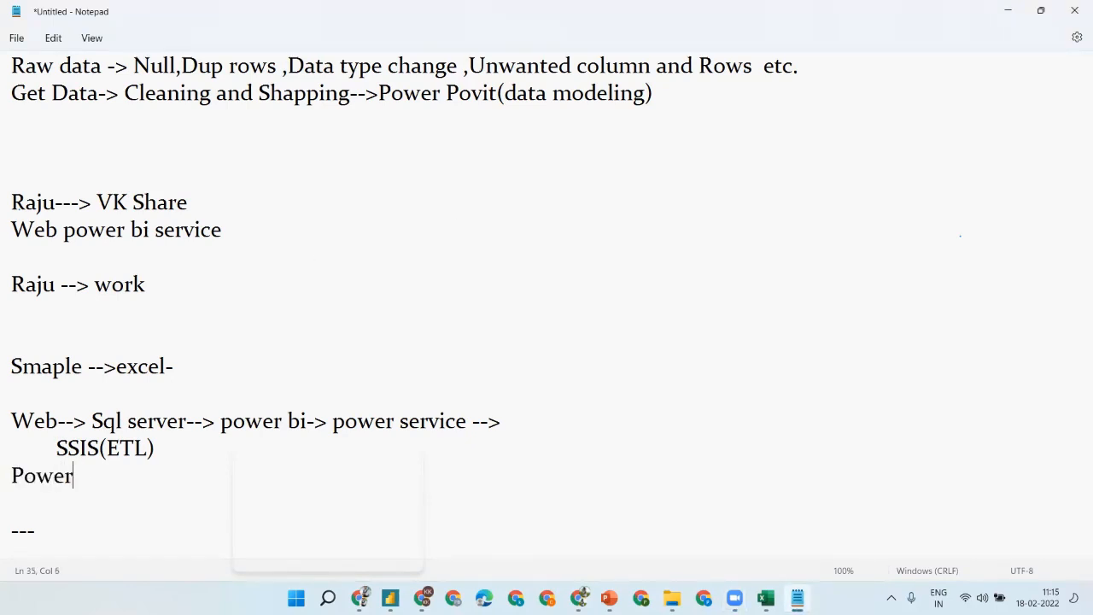
{"action": "type", "text": " bi Deve"}
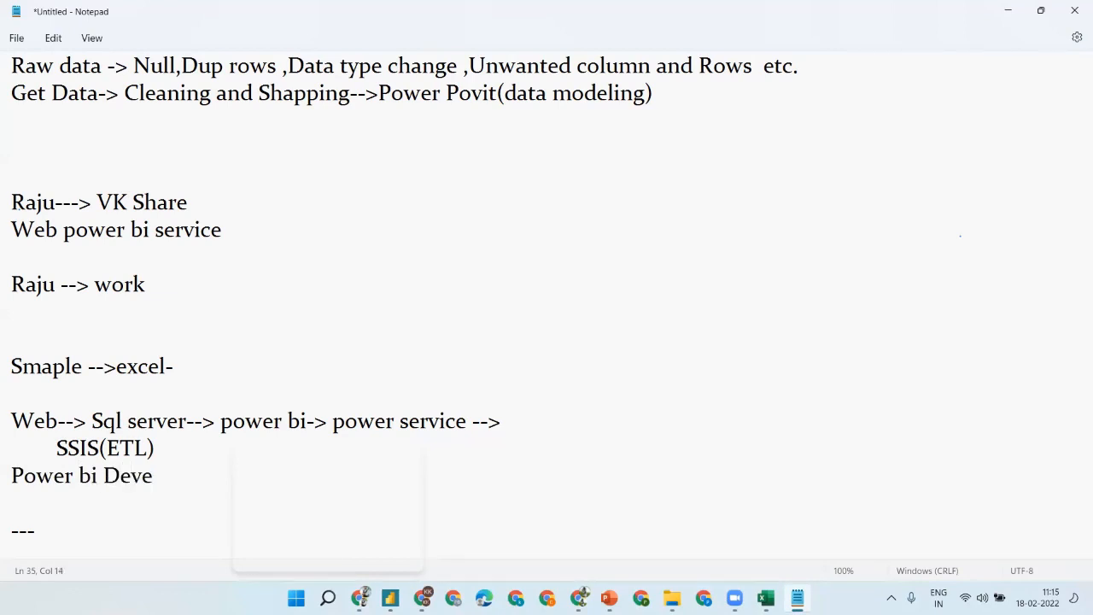
{"action": "key", "text": "Return"}
{"action": "type", "text": "Data ana"}
{"action": "key", "text": "Return"}
{"action": "type", "text": "D"}
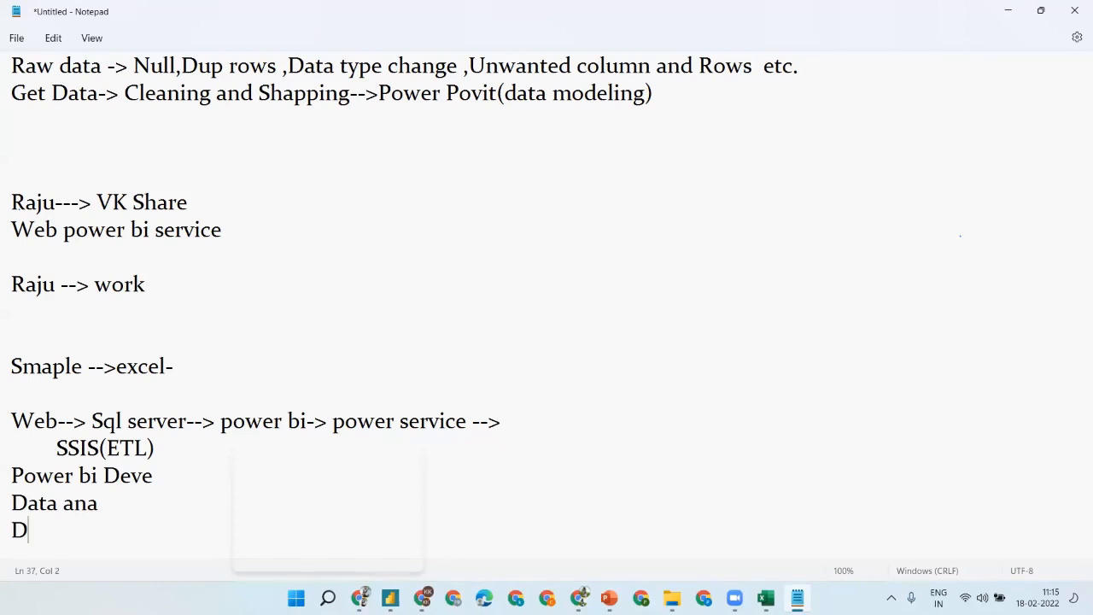
{"action": "type", "text": "w Deve"}
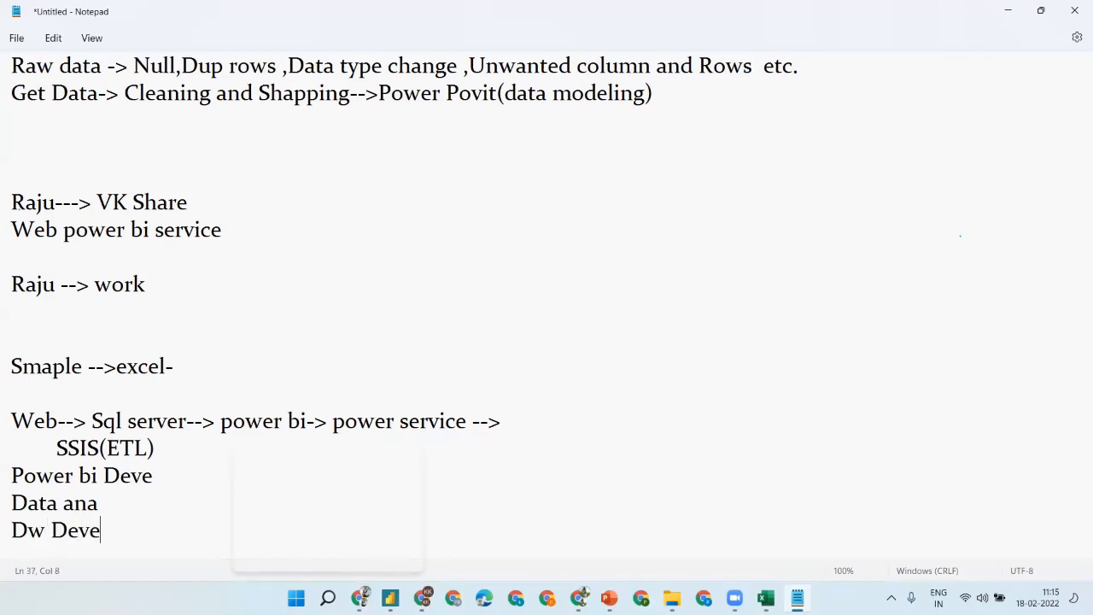
- Annotate Power bi Deve with '--> DFs _>pull-> report' and Data ana with '--> Database->Manage'
{"action": "key", "text": "Up"}
{"action": "key", "text": "Right"}
{"action": "key", "text": "Right"}
{"action": "key", "text": "Right"}
{"action": "key", "text": "Right"}
{"action": "key", "text": "Right"}
{"action": "type", "text": "--> DFs _>pu"}
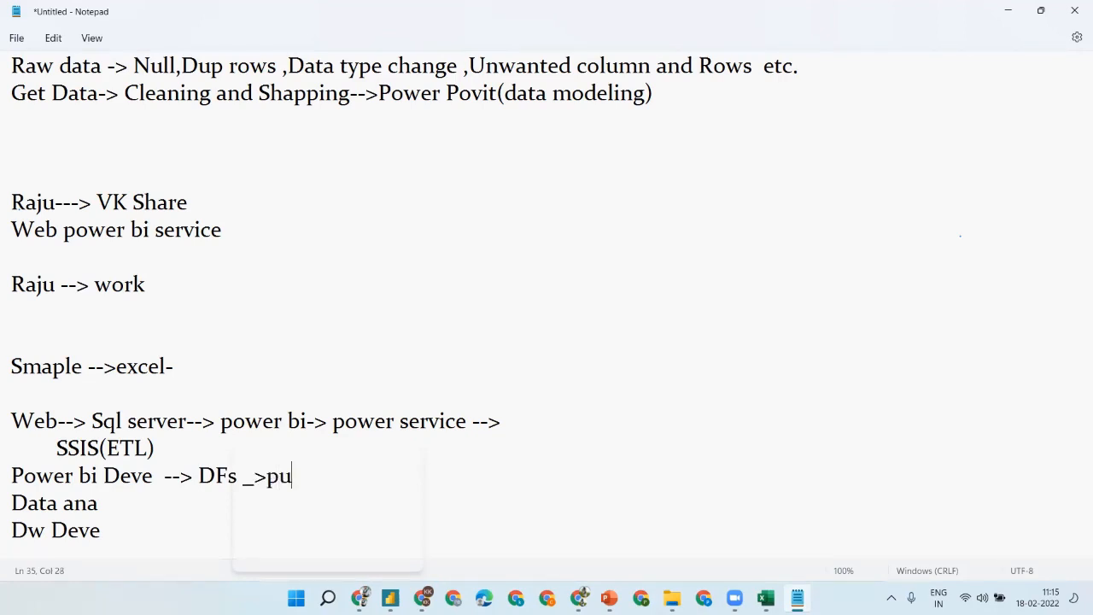
{"action": "type", "text": "ll-> report"}
{"action": "left_click", "coordinate": [99, 503]}
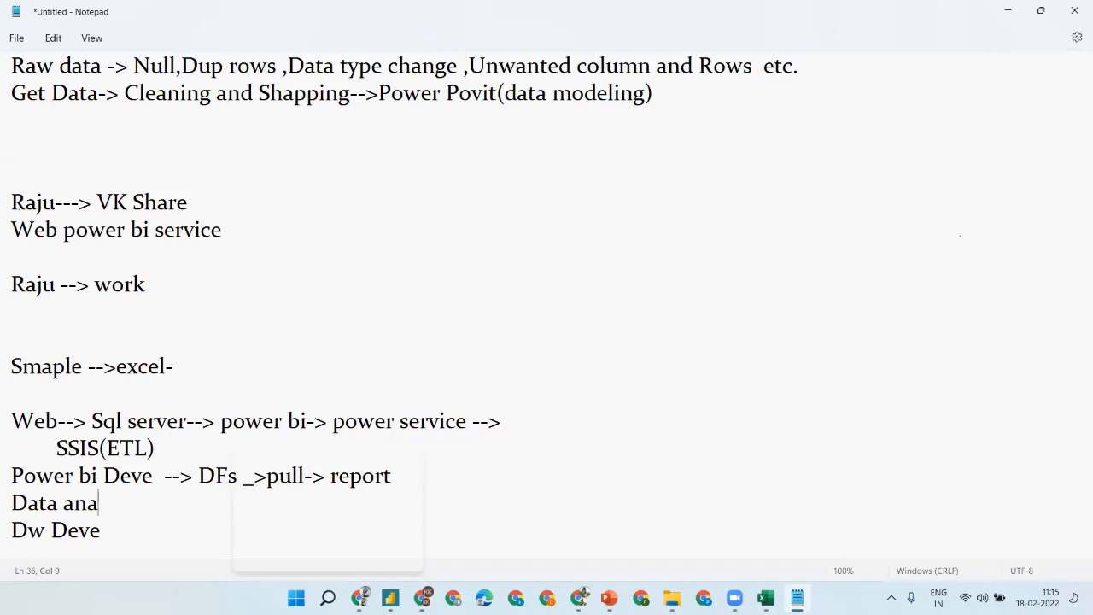
{"action": "type", "text": "--> Dabase"}
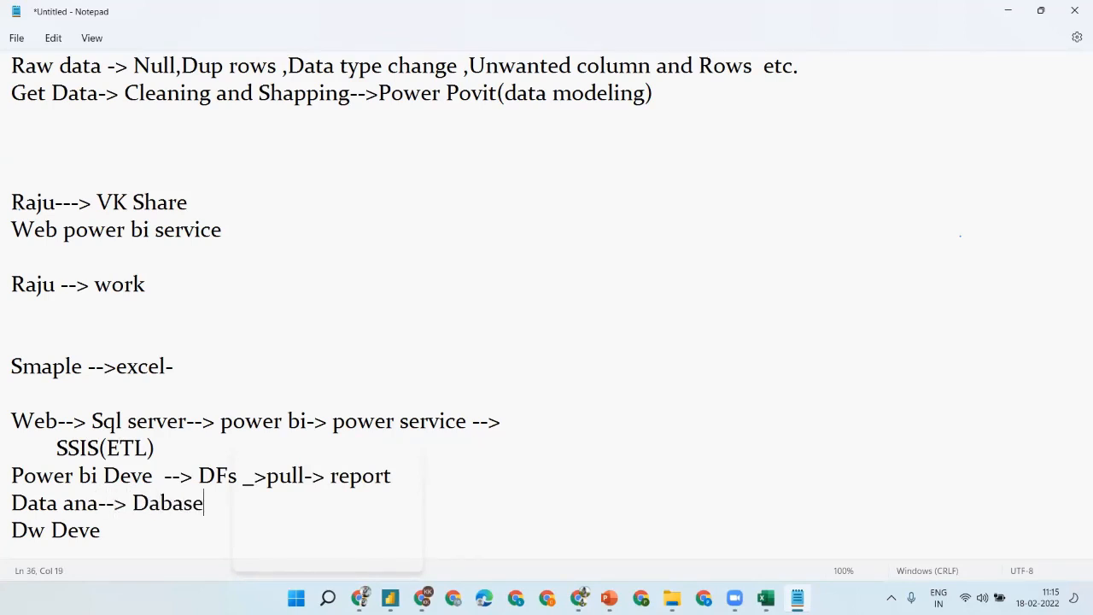
{"action": "left_click", "coordinate": [98, 504]}
{"action": "key", "text": "Right"}
{"action": "key", "text": "Right"}
{"action": "key", "text": "Right"}
{"action": "key", "text": "Right"}
{"action": "key", "text": "Right"}
{"action": "key", "text": "Right"}
{"action": "type", "text": "tabase->Mana"}
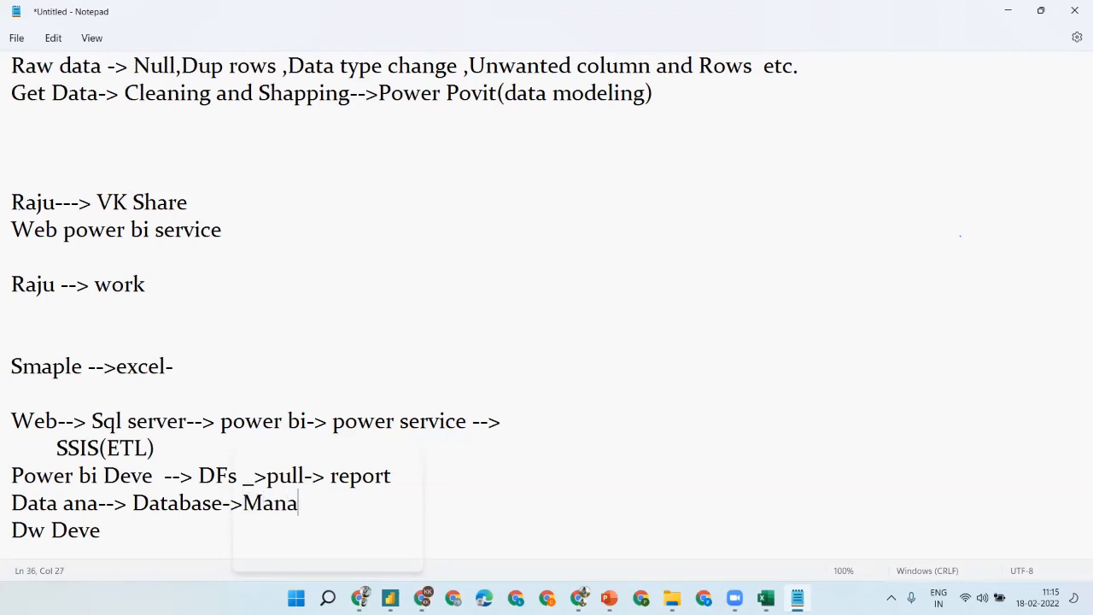
{"action": "type", "text": "ge"}
- Extend the Dw Deve line to 'Dw Deve--> ETL-> DB' and point out the role lines
{"action": "left_click", "coordinate": [116, 543]}
{"action": "type", "text": "--> "}
{"action": "type", "text": "WEB"}
{"action": "key", "text": "BackSpace"}
{"action": "key", "text": "BackSpace"}
{"action": "key", "text": "BackSpace"}
{"action": "type", "text": "ETL"}
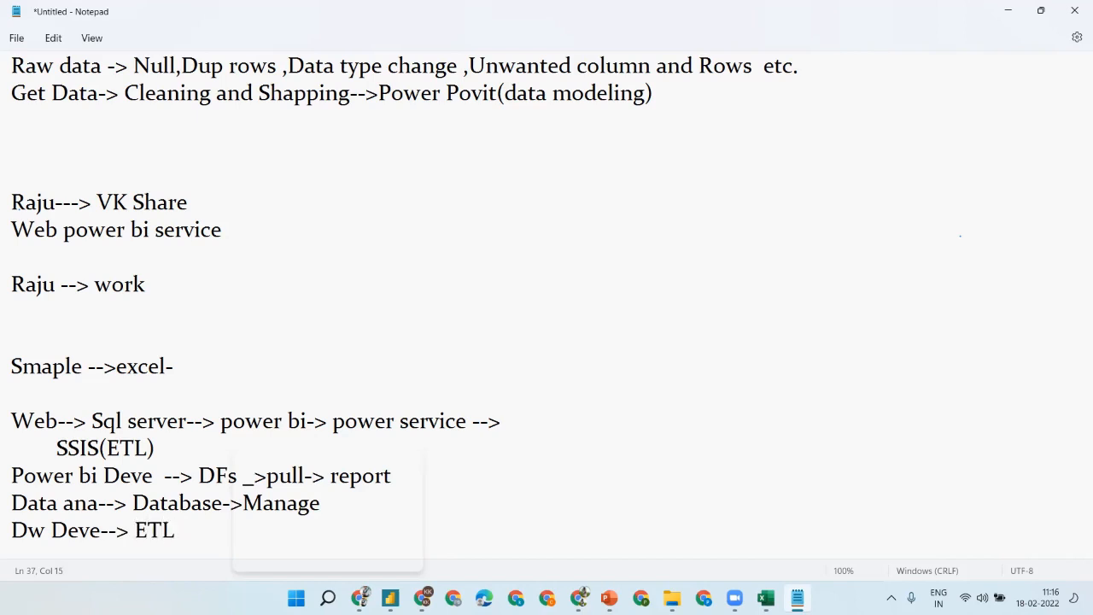
{"action": "type", "text": "-> DB"}
{"action": "double_click", "coordinate": [53, 531]}
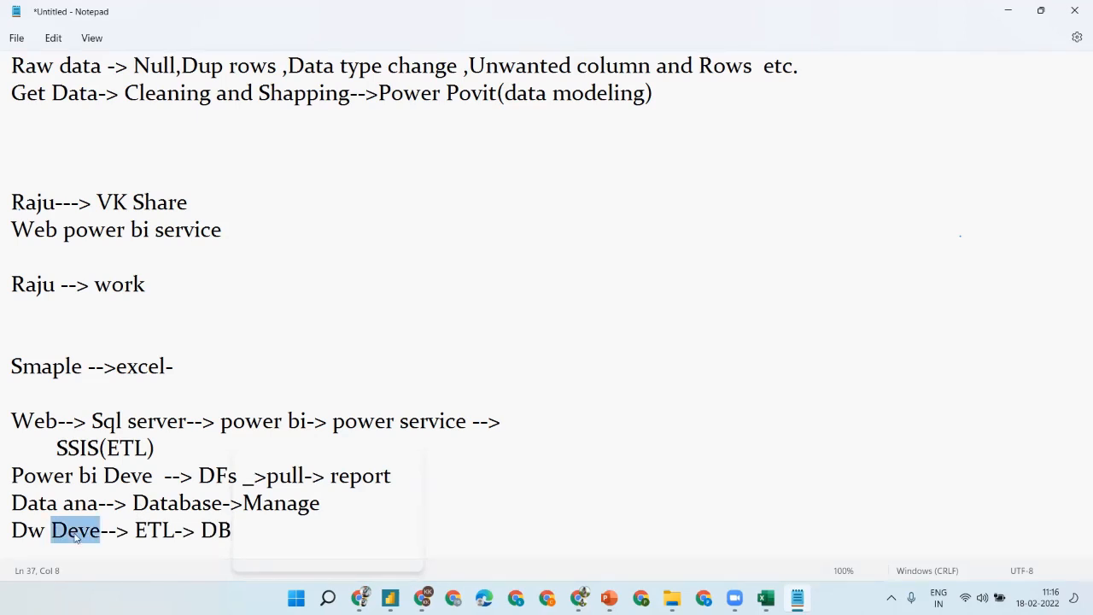
{"action": "left_click", "coordinate": [66, 479]}
{"action": "left_click", "coordinate": [88, 504]}
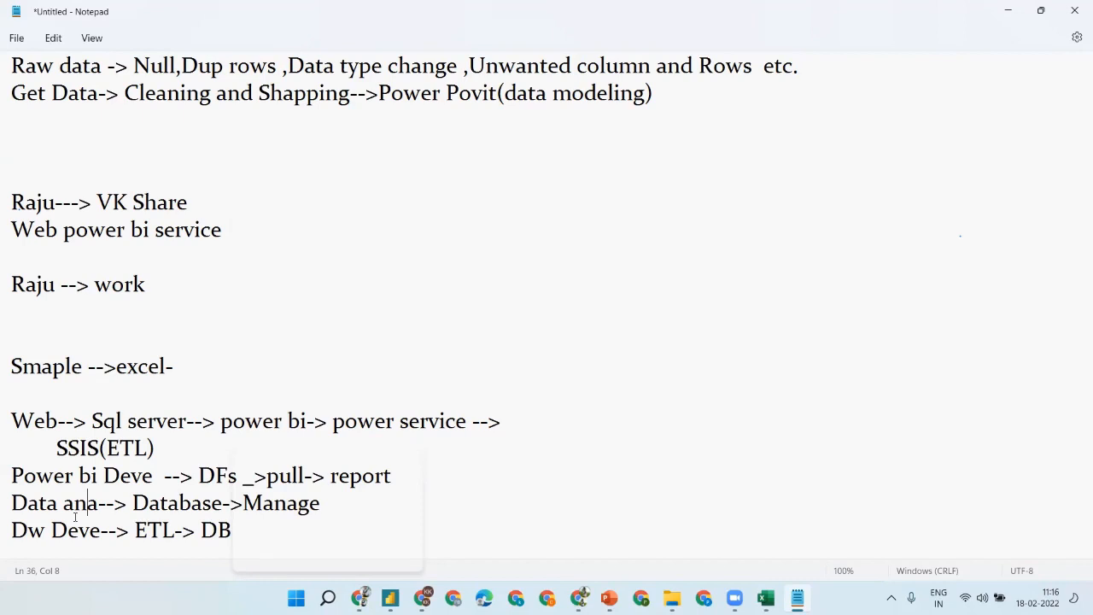
- Remove the blank line and add the headings '--- Project--' and '---Power bi---'
{"action": "left_click", "coordinate": [205, 530]}
{"action": "left_click", "coordinate": [212, 531]}
{"action": "key", "text": "Right"}
{"action": "key", "text": "Right"}
{"action": "key", "text": "Right"}
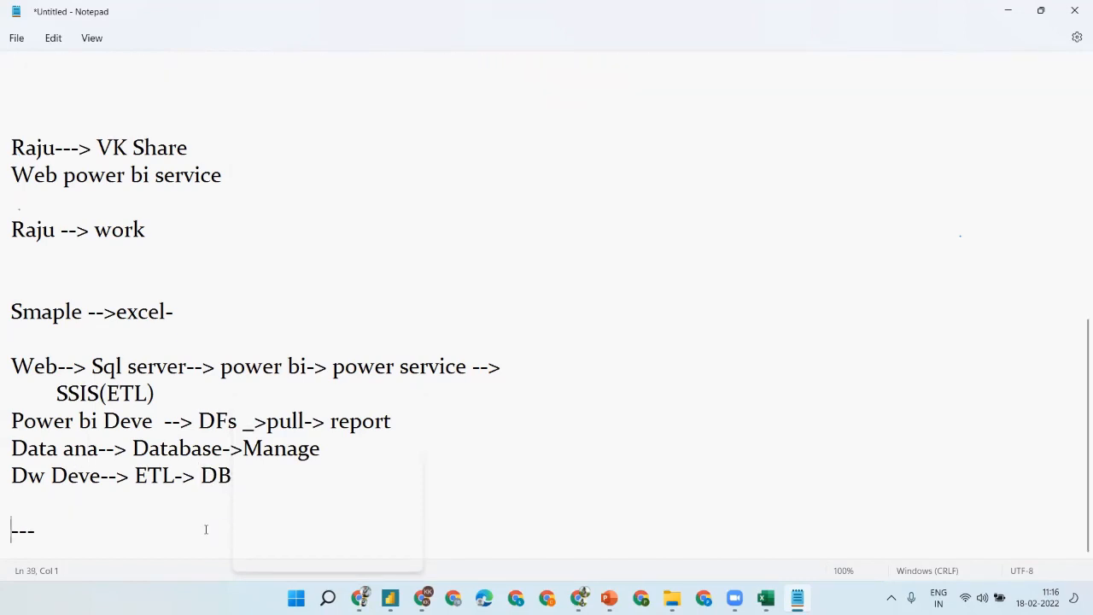
{"action": "key", "text": "BackSpace"}
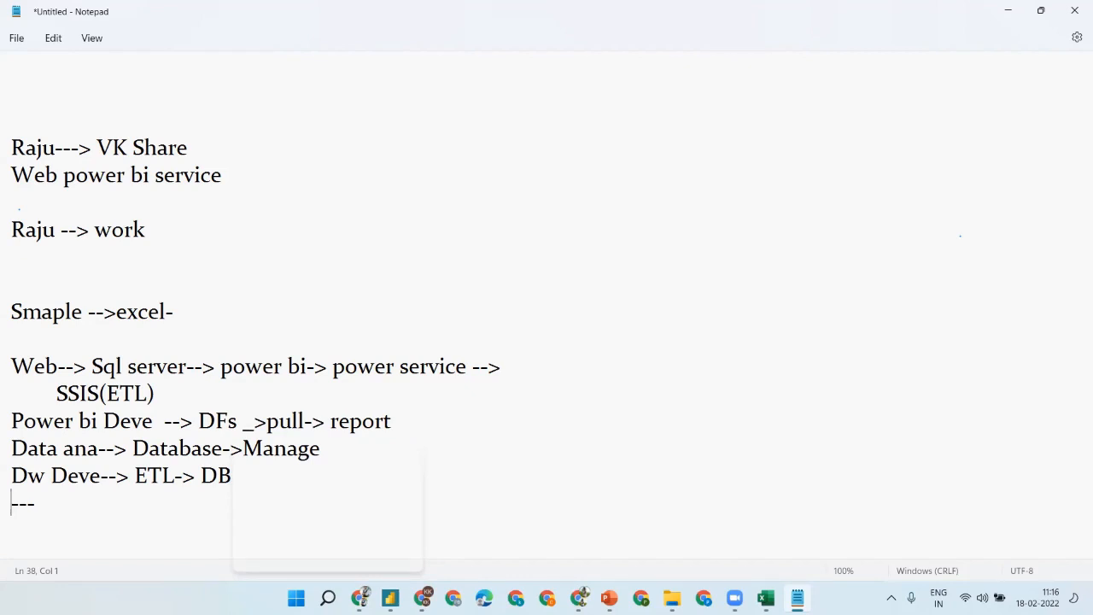
{"action": "key", "text": "Right"}
{"action": "key", "text": "Right"}
{"action": "key", "text": "Right"}
{"action": "type", "text": "Project"}
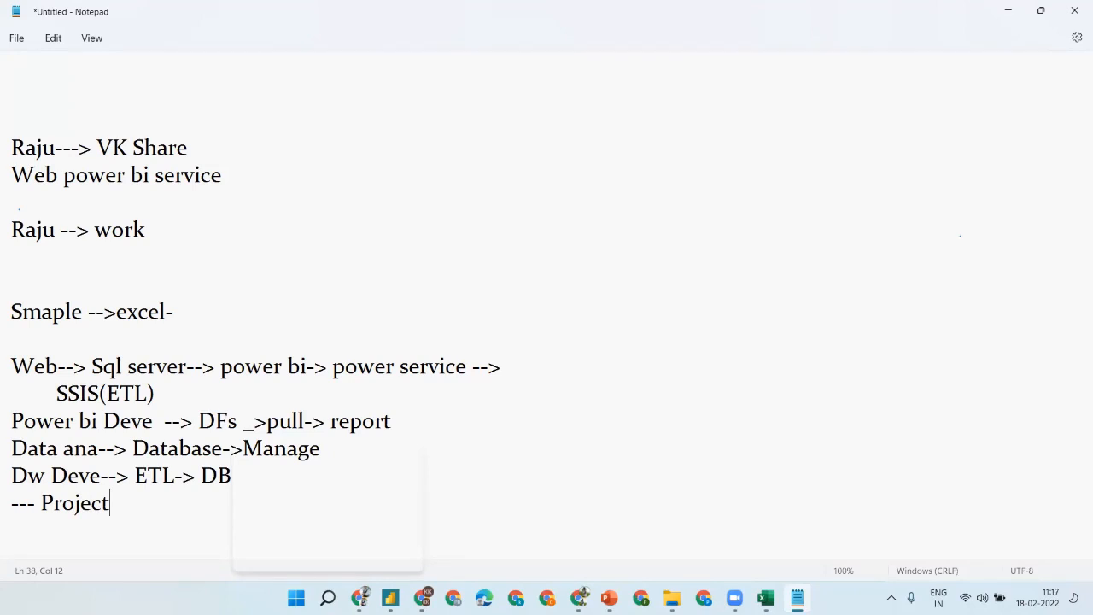
{"action": "type", "text": "--"}
{"action": "key", "text": "Return"}
{"action": "key", "text": "Return"}
{"action": "type", "text": "---"}
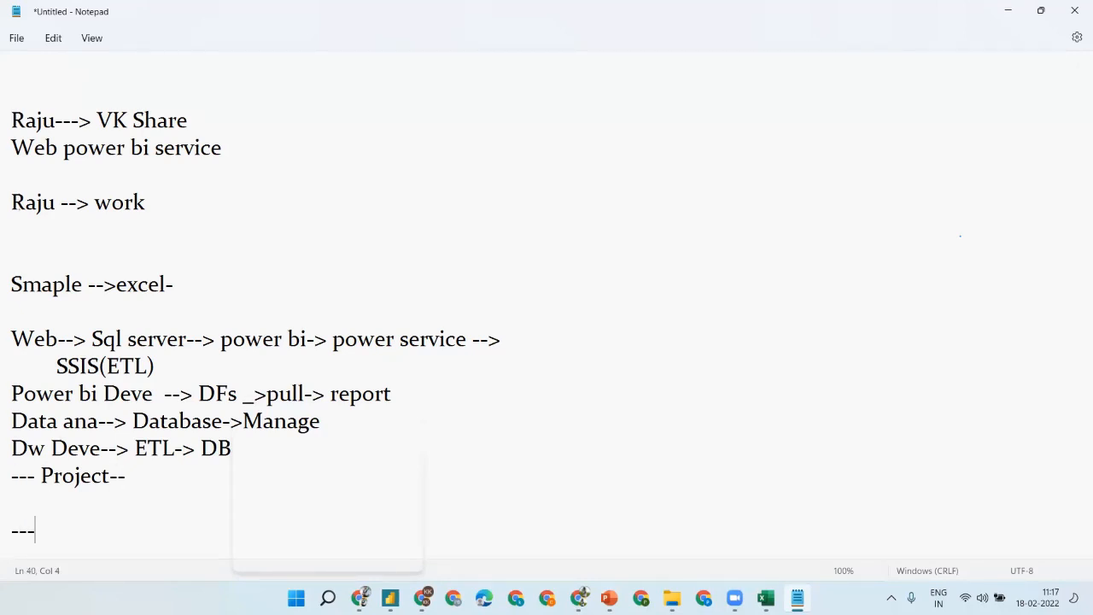
{"action": "type", "text": "Power bi---"}
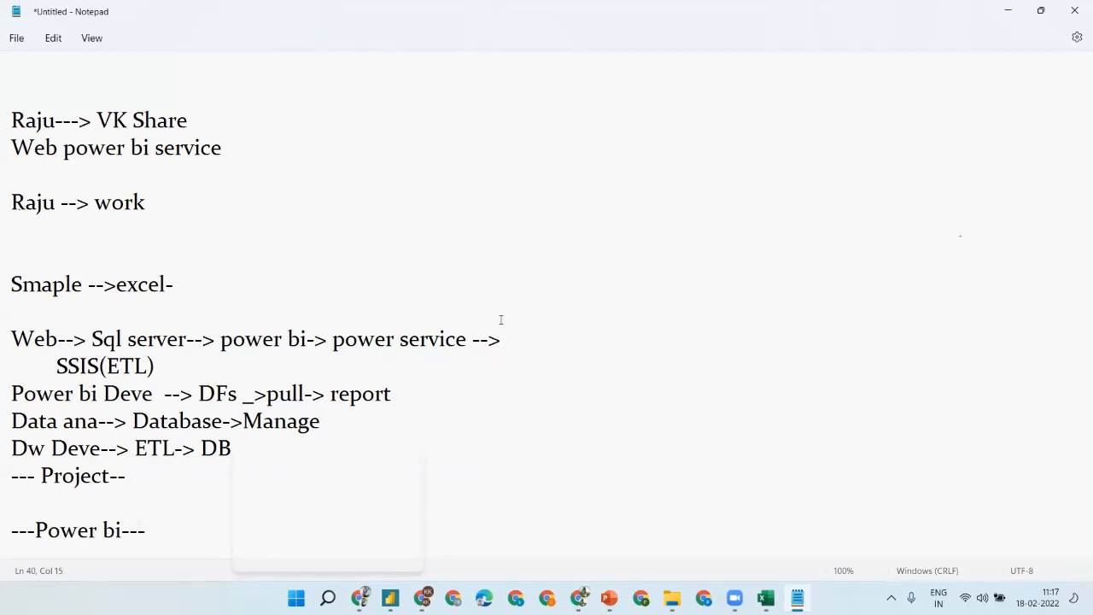
- Minimize Notepad to show the Power BI My workspace list
{"action": "left_click", "coordinate": [1008, 12]}
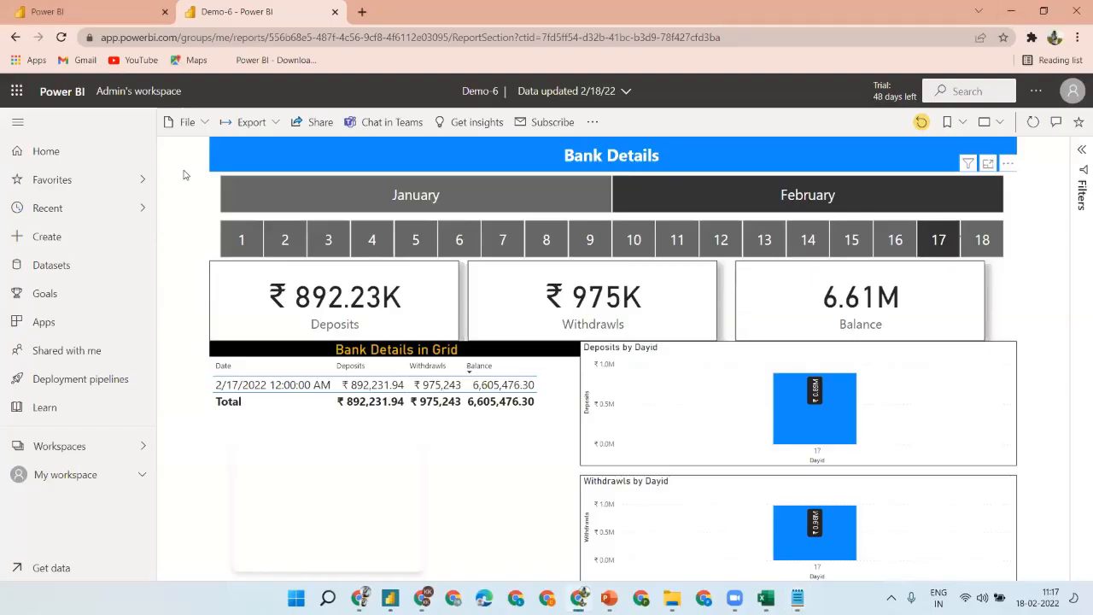
{"action": "left_click", "coordinate": [582, 600]}
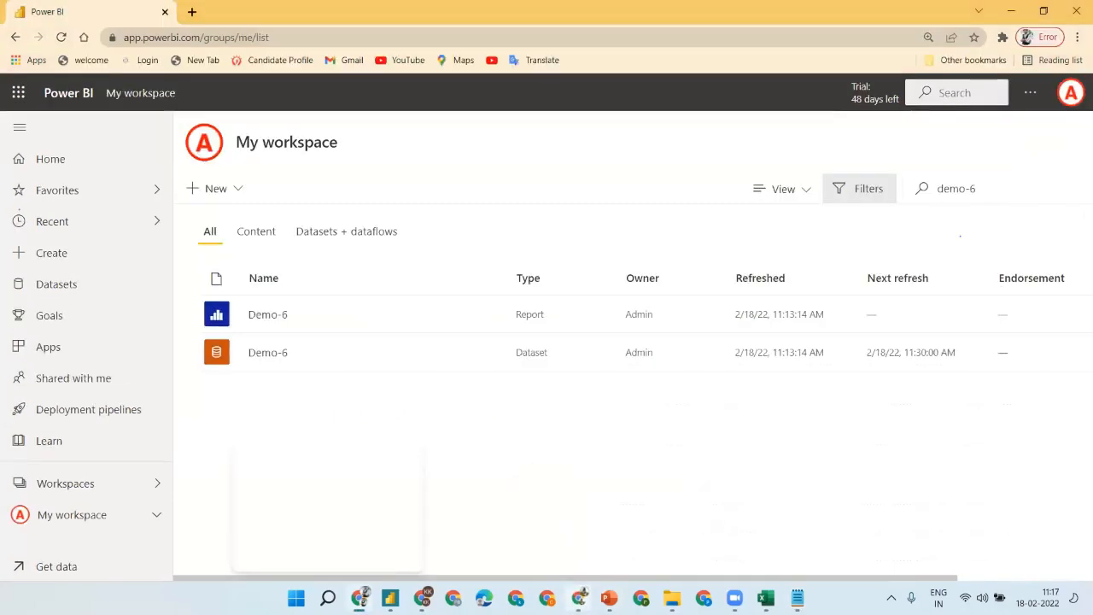
{"action": "left_click", "coordinate": [582, 600]}
- Open 'Power Bi full PPT [Autosaved].pptx' from Recent and show slide 2's course outline
{"action": "left_click", "coordinate": [609, 599]}
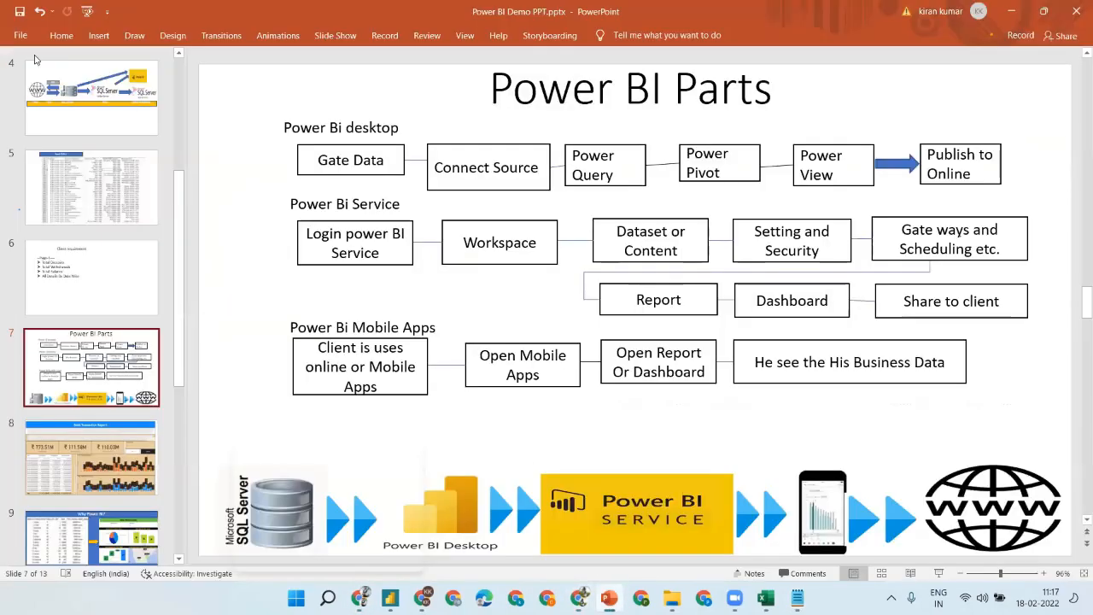
{"action": "left_click", "coordinate": [21, 35]}
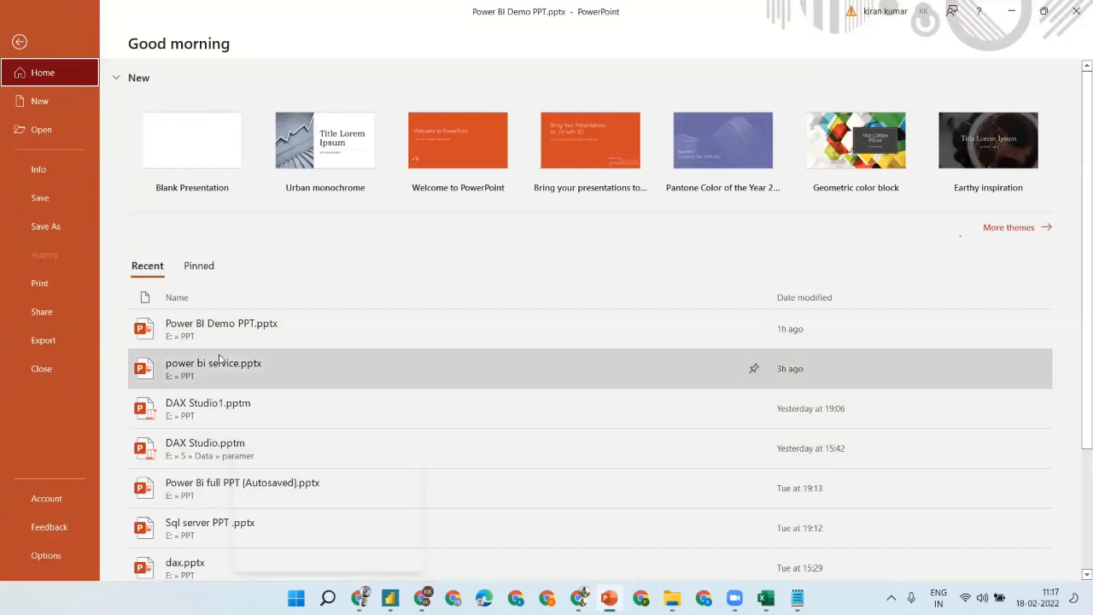
{"action": "left_click", "coordinate": [220, 506]}
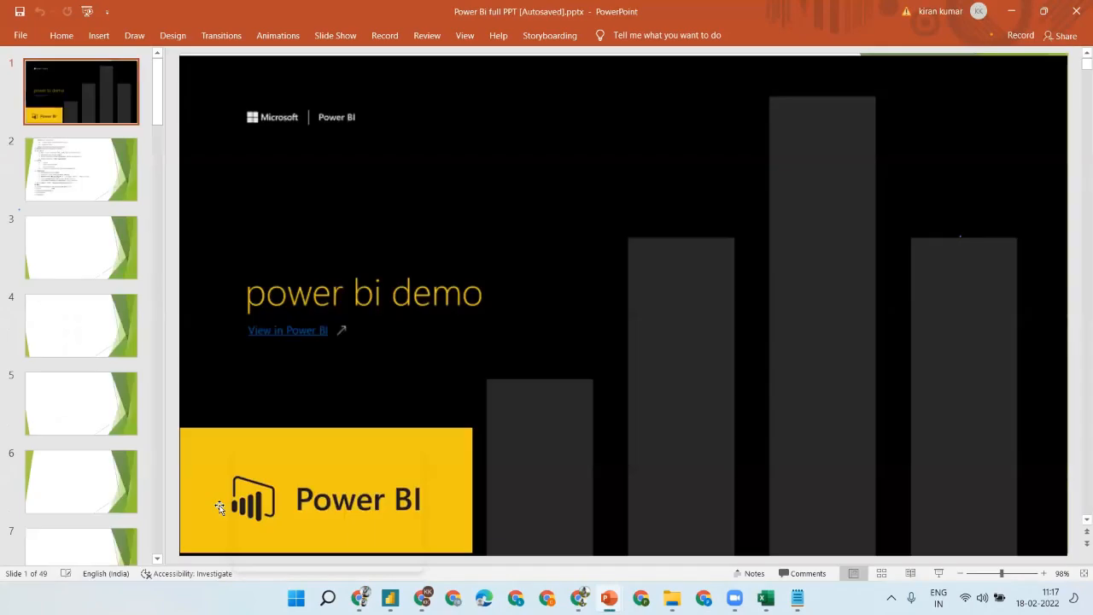
{"action": "left_click", "coordinate": [71, 154]}
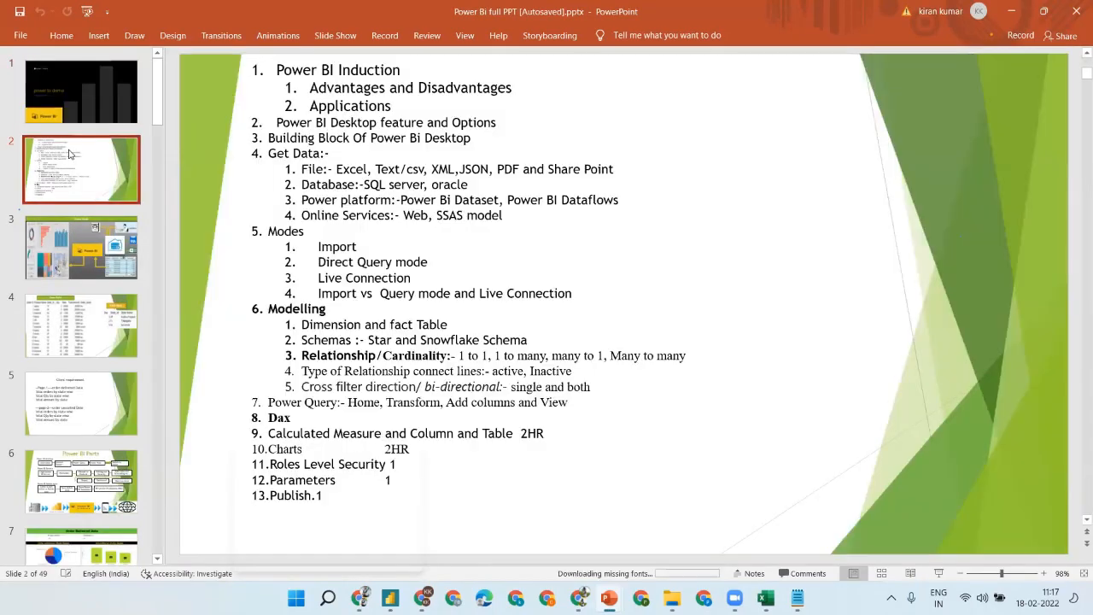